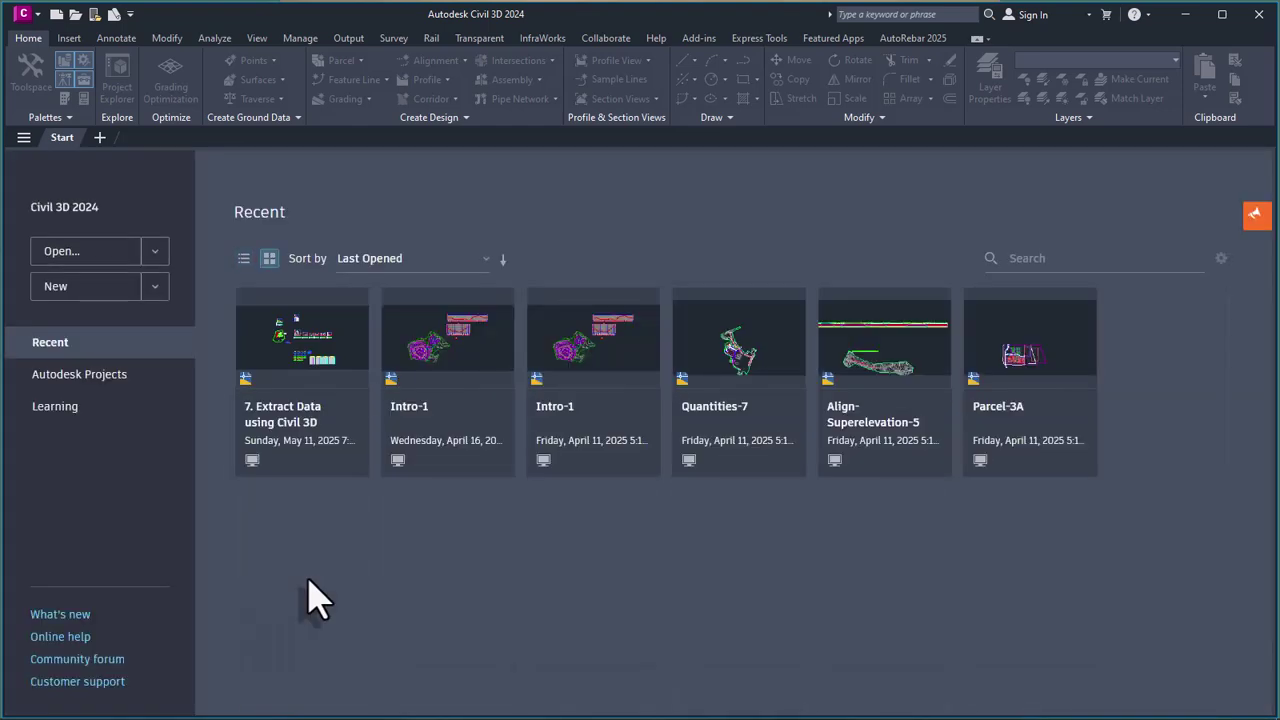
- Remove the first drawing from the recent list and open "7. Extract Data using Civil 3D" from the HOW TO DESIGN OF ROAD folder
{"action": "right_click", "coordinate": [250, 318]}
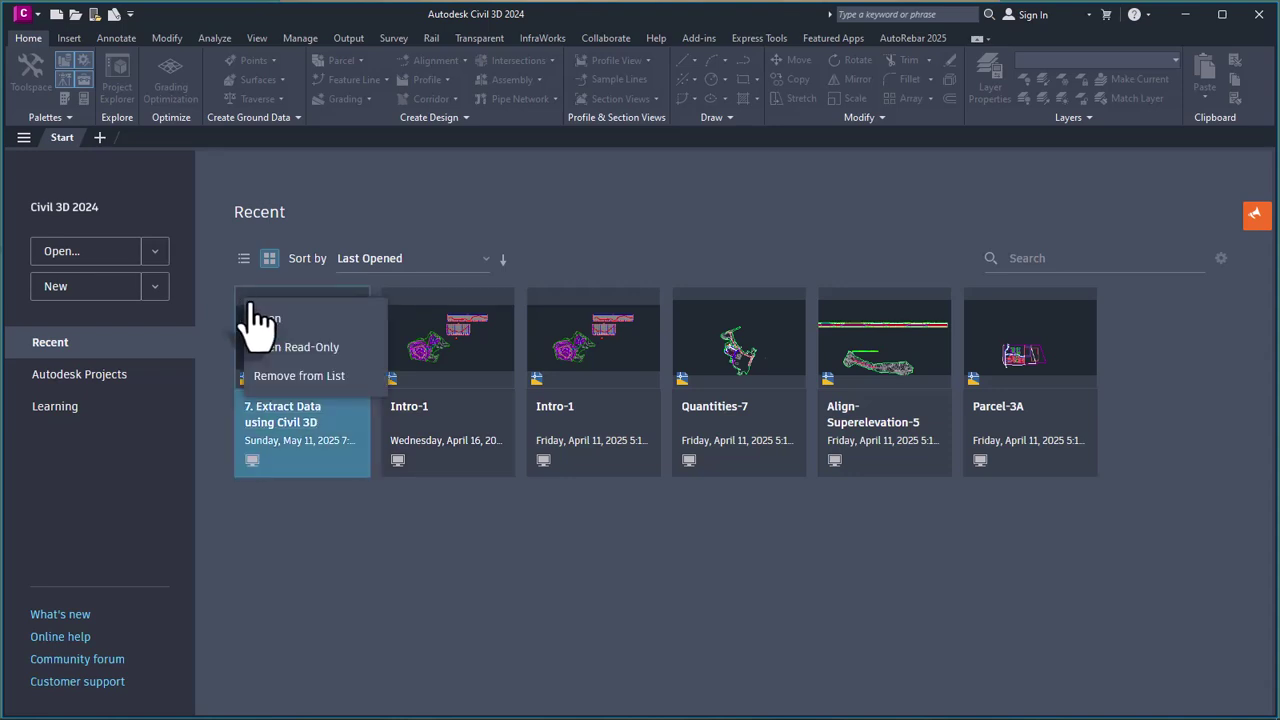
{"action": "left_click", "coordinate": [295, 375]}
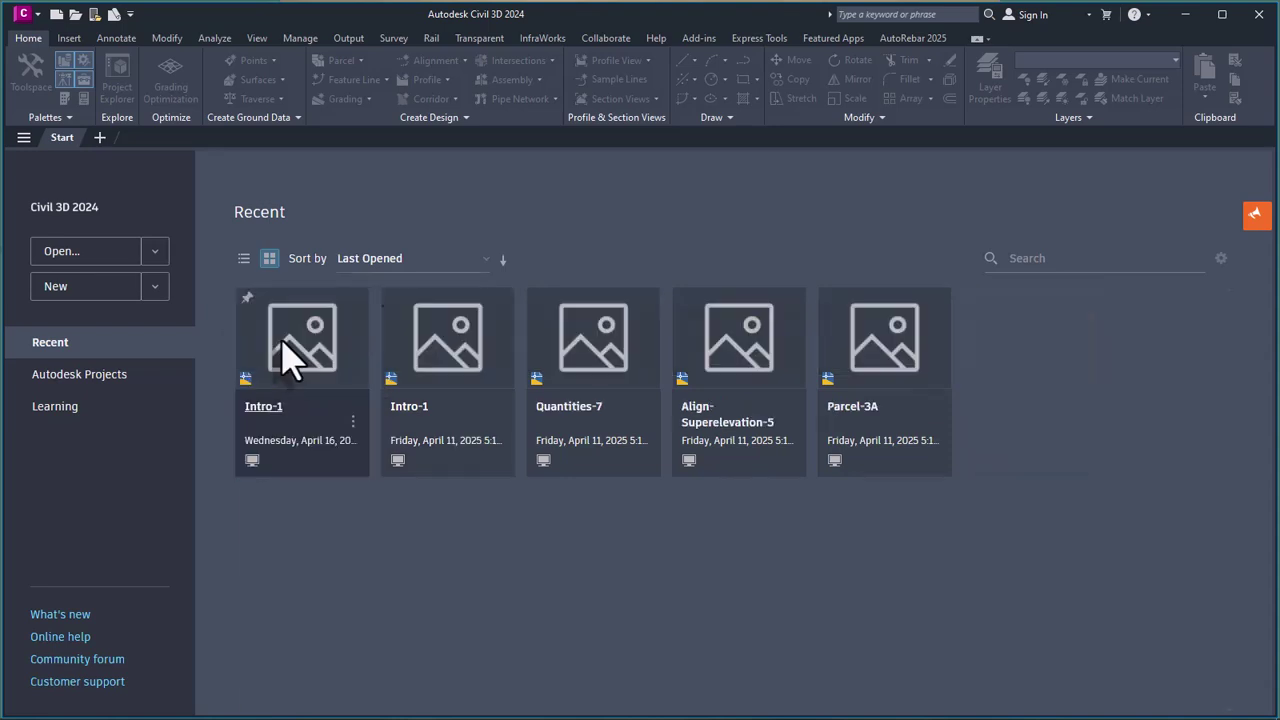
{"action": "left_click", "coordinate": [86, 257]}
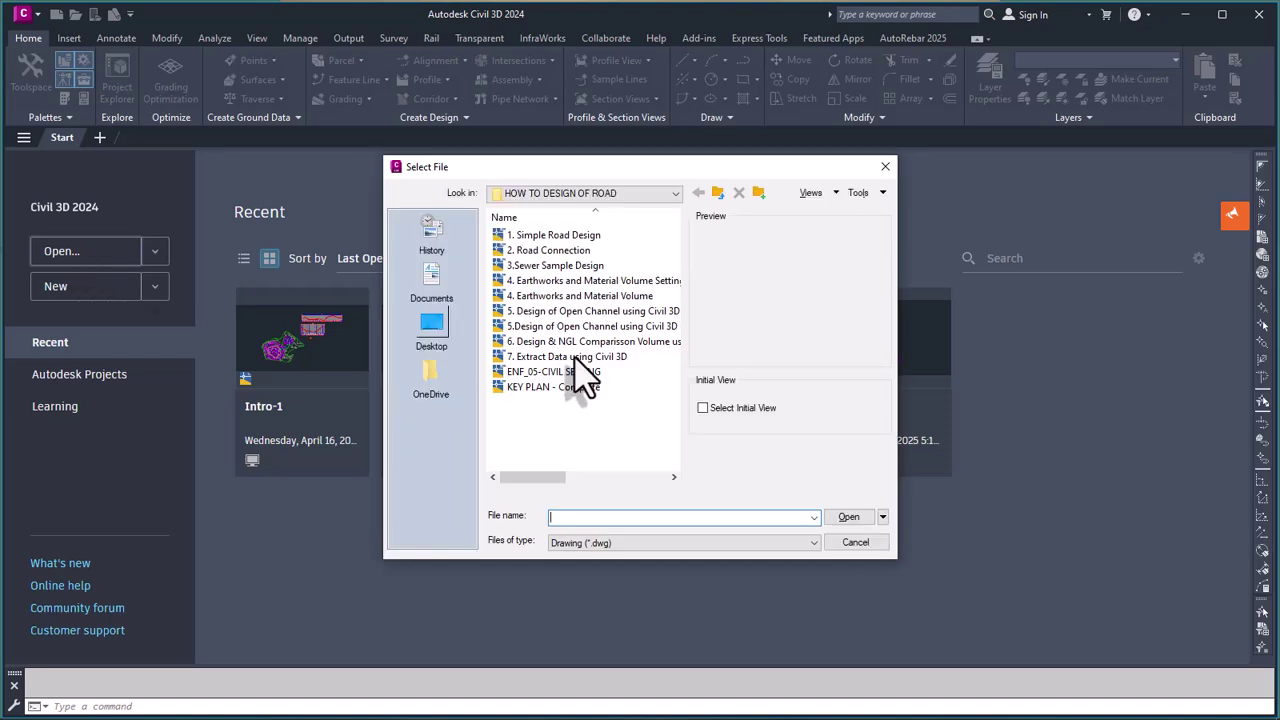
{"action": "left_click", "coordinate": [566, 357]}
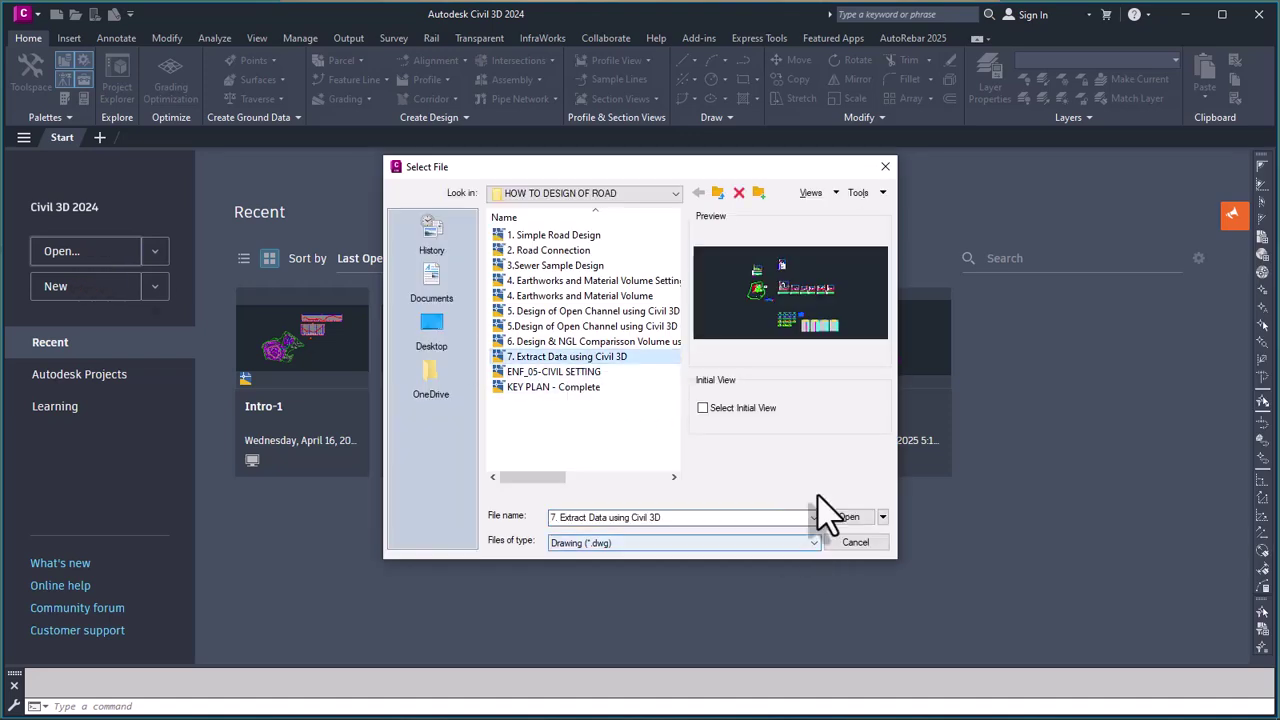
{"action": "left_click", "coordinate": [848, 517]}
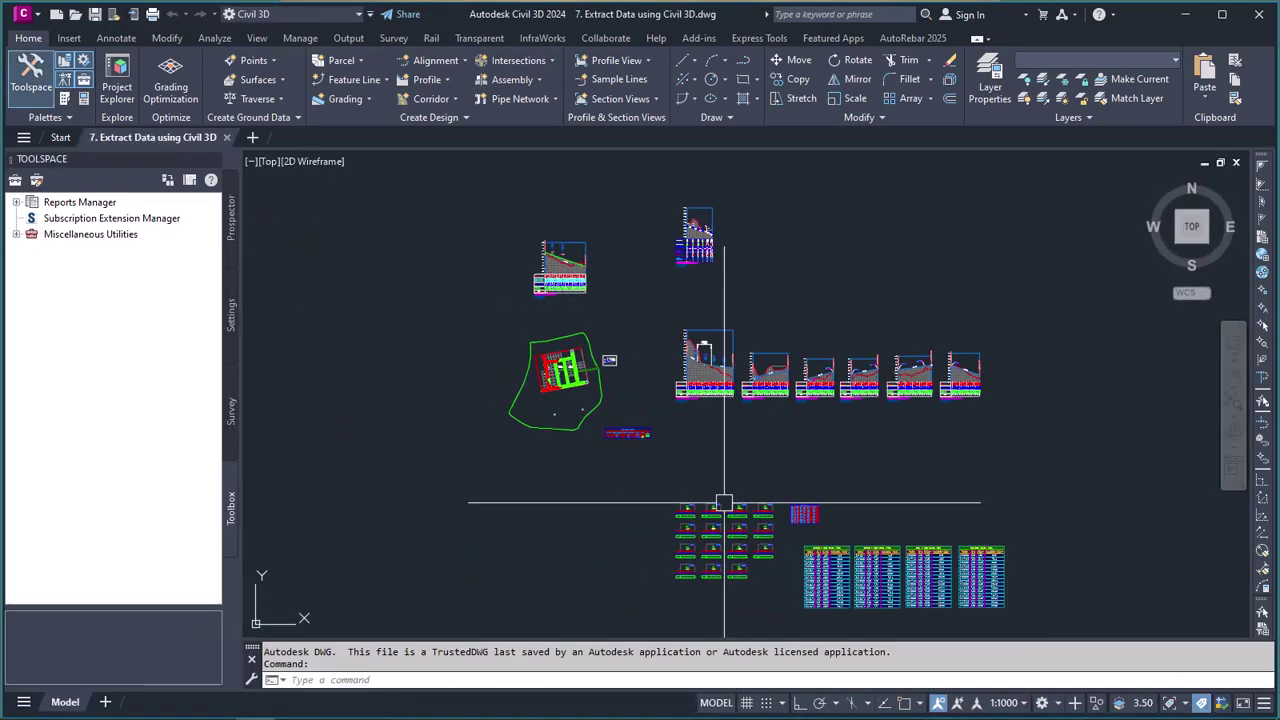
- Hide the Design vs NGL Volume surface covering the roads by setting its surface style to _No Display
{"action": "left_click", "coordinate": [230, 228]}
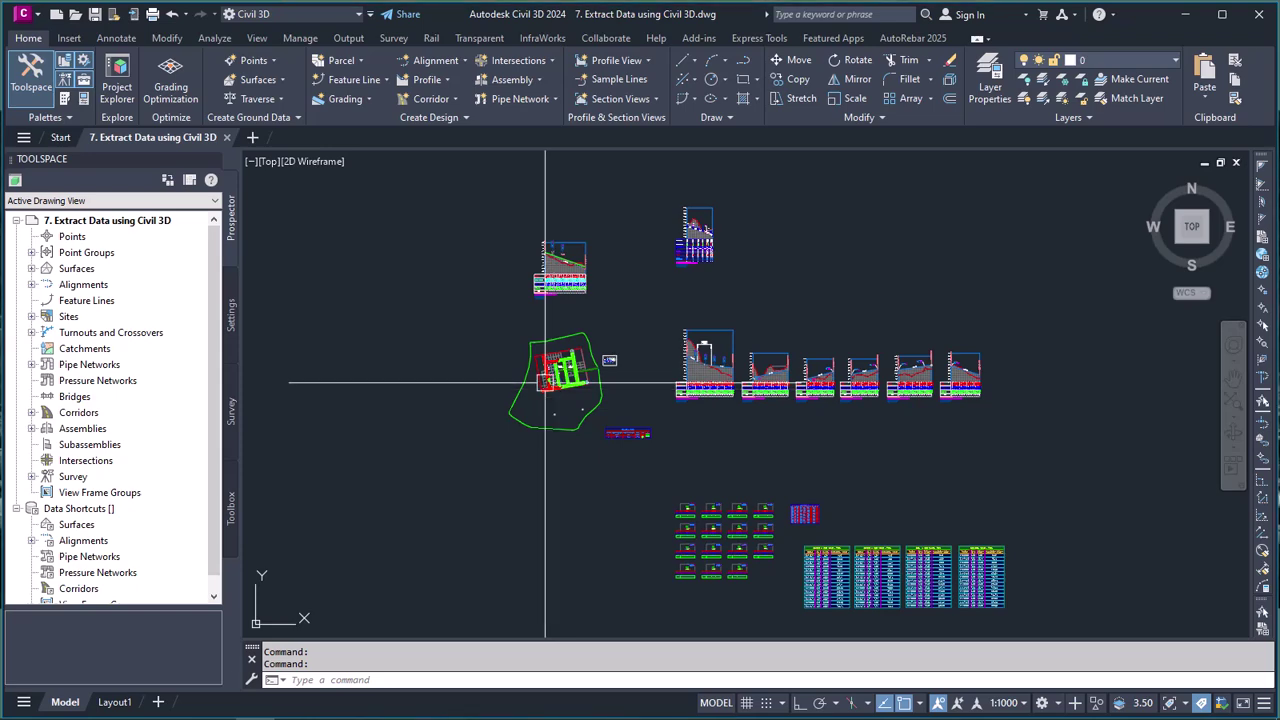
{"action": "scroll", "coordinate": [545, 383], "scroll_direction": "up", "scroll_amount": 4}
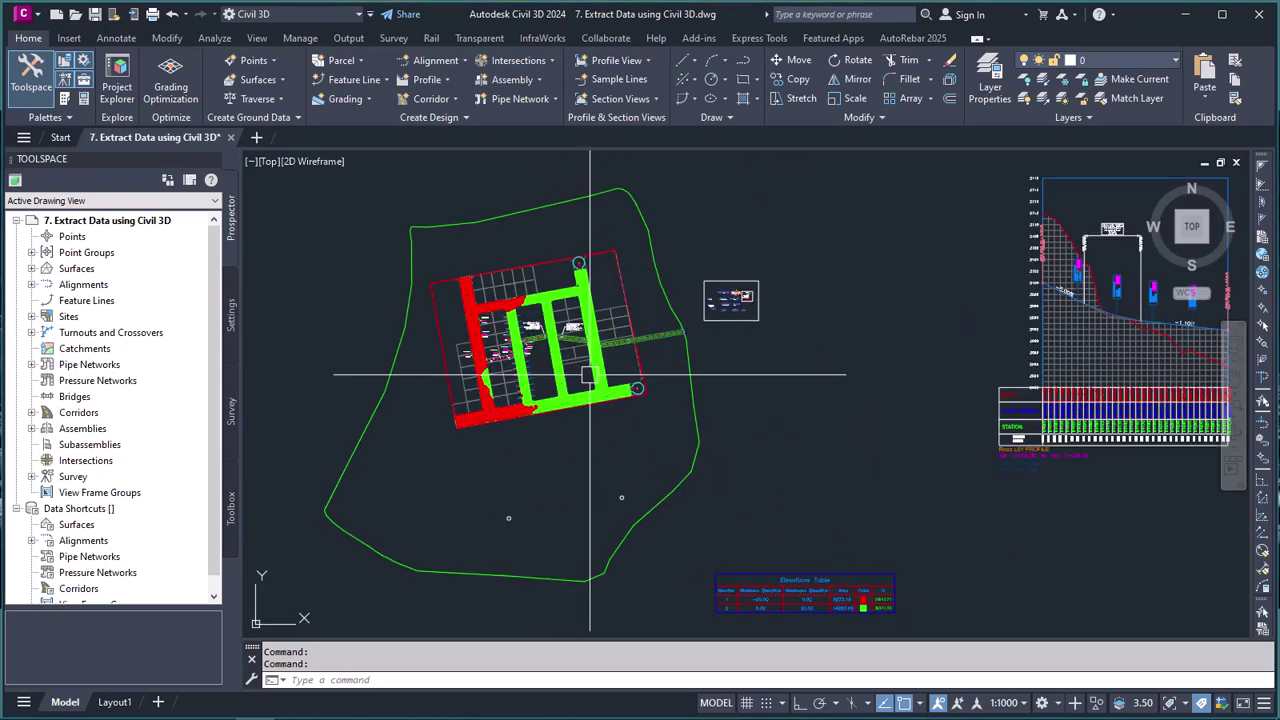
{"action": "scroll", "coordinate": [472, 370], "scroll_direction": "up", "scroll_amount": 5}
{"action": "scroll", "coordinate": [550, 444], "scroll_direction": "up", "scroll_amount": 2}
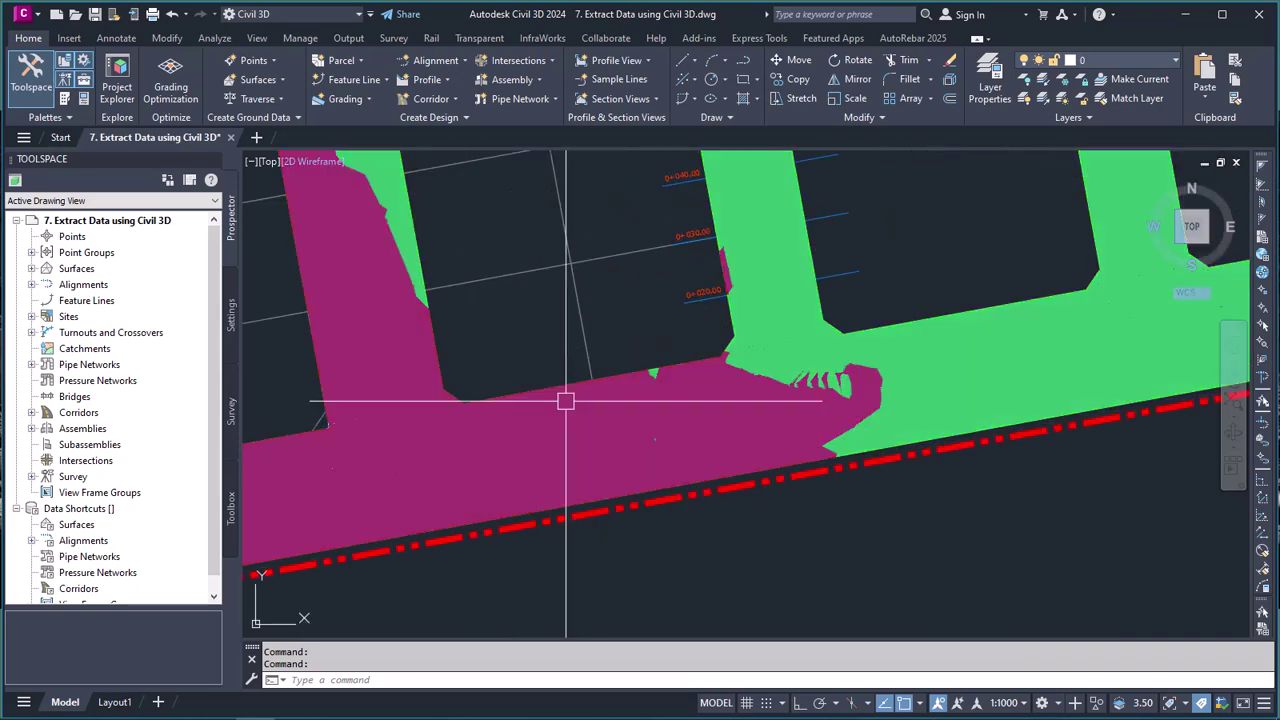
{"action": "left_click", "coordinate": [566, 401]}
{"action": "scroll", "coordinate": [566, 401], "scroll_direction": "down", "scroll_amount": 5}
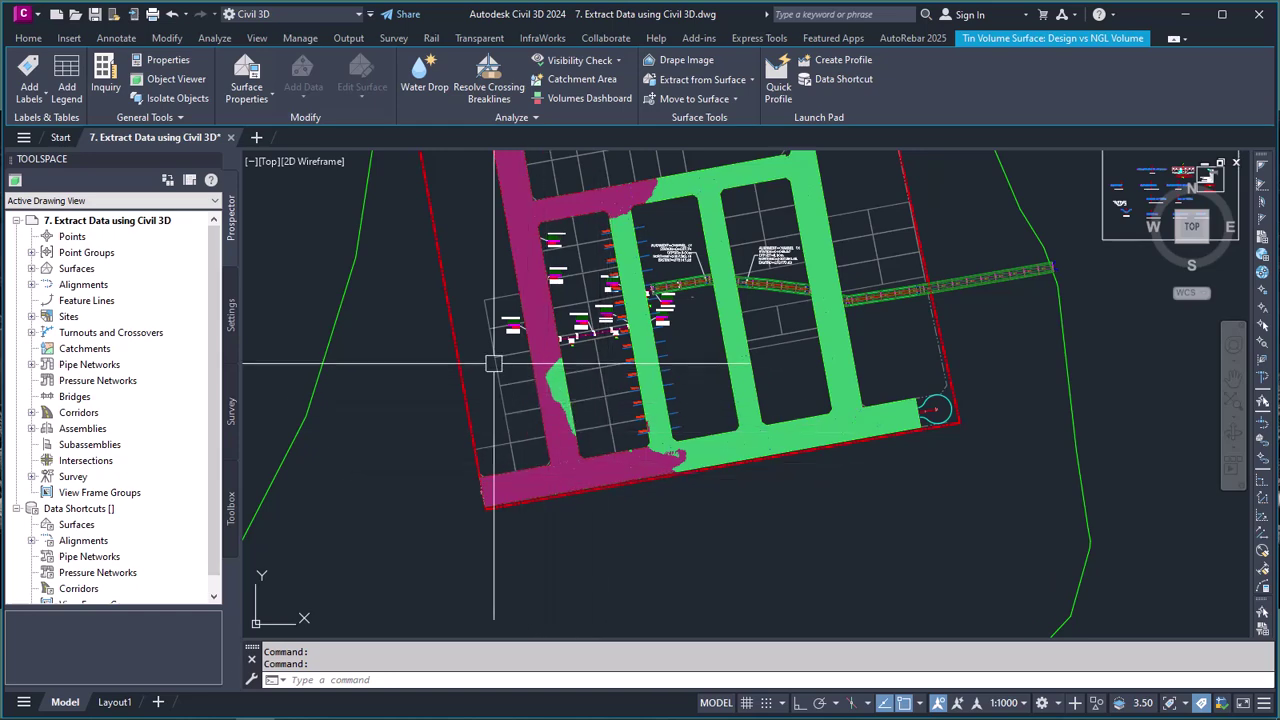
{"action": "left_click", "coordinate": [262, 100]}
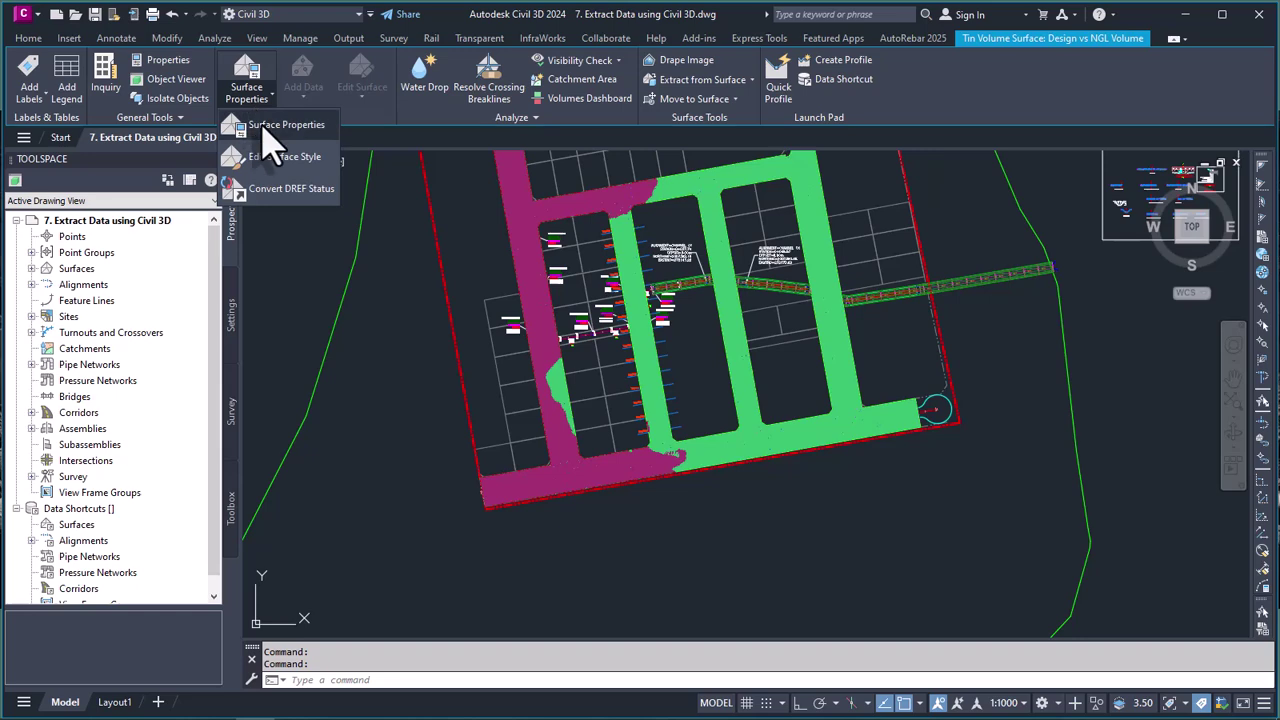
{"action": "left_click", "coordinate": [262, 140]}
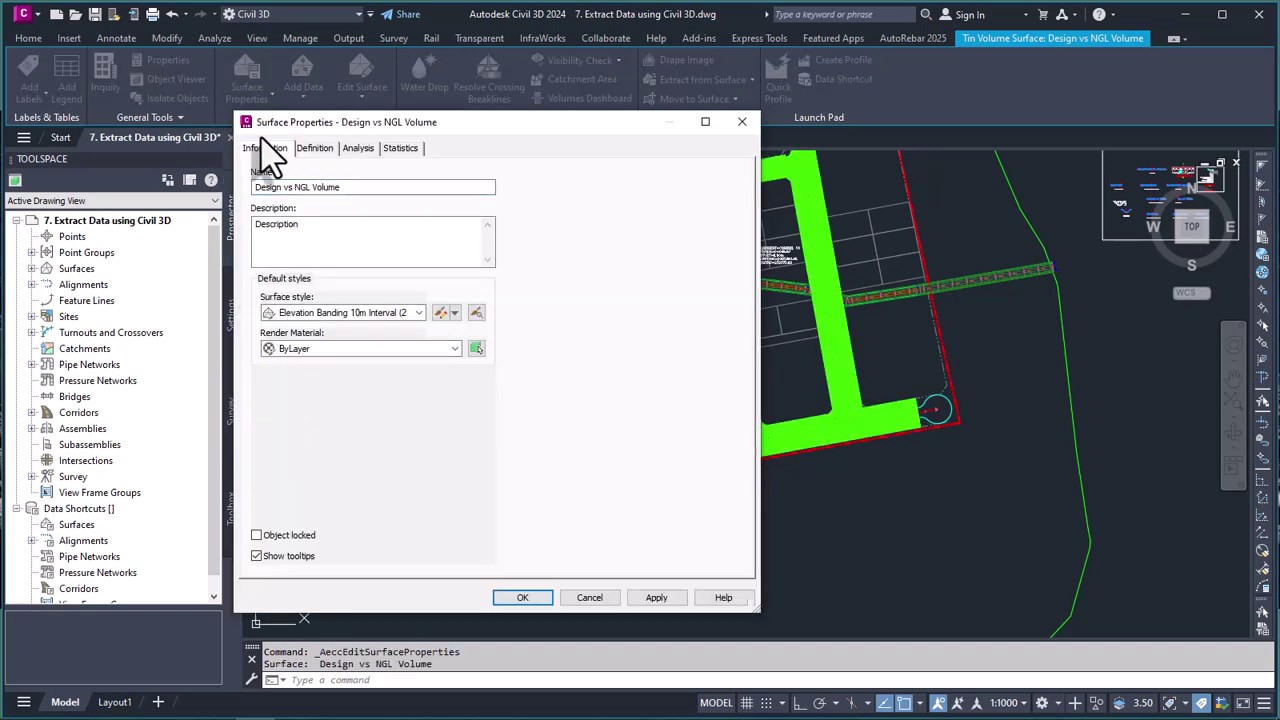
{"action": "left_click", "coordinate": [418, 313]}
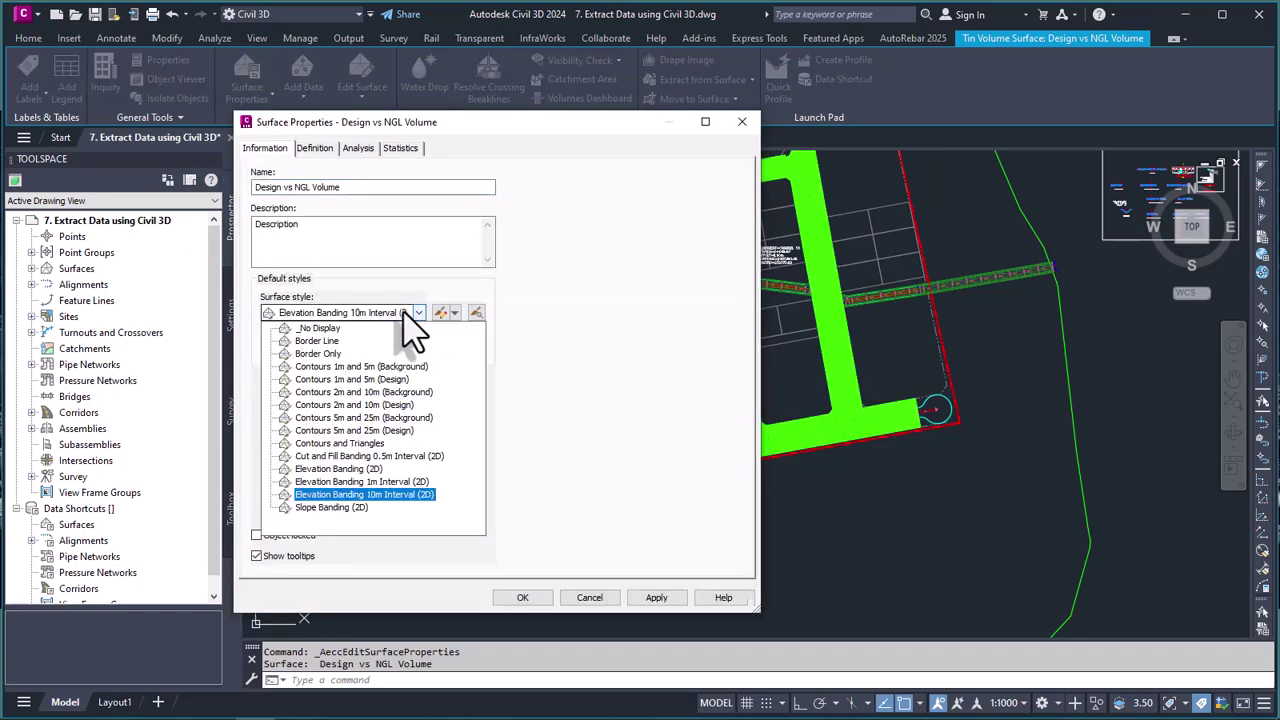
{"action": "left_click", "coordinate": [316, 328]}
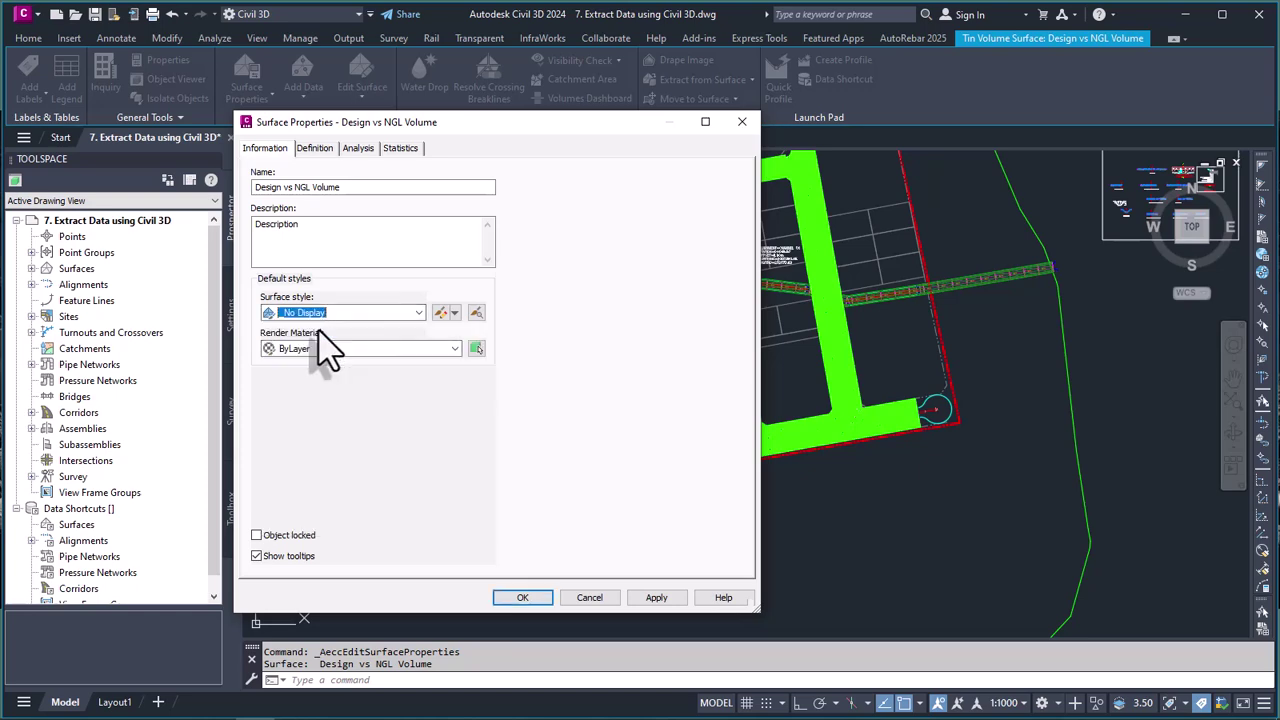
{"action": "left_click", "coordinate": [658, 598]}
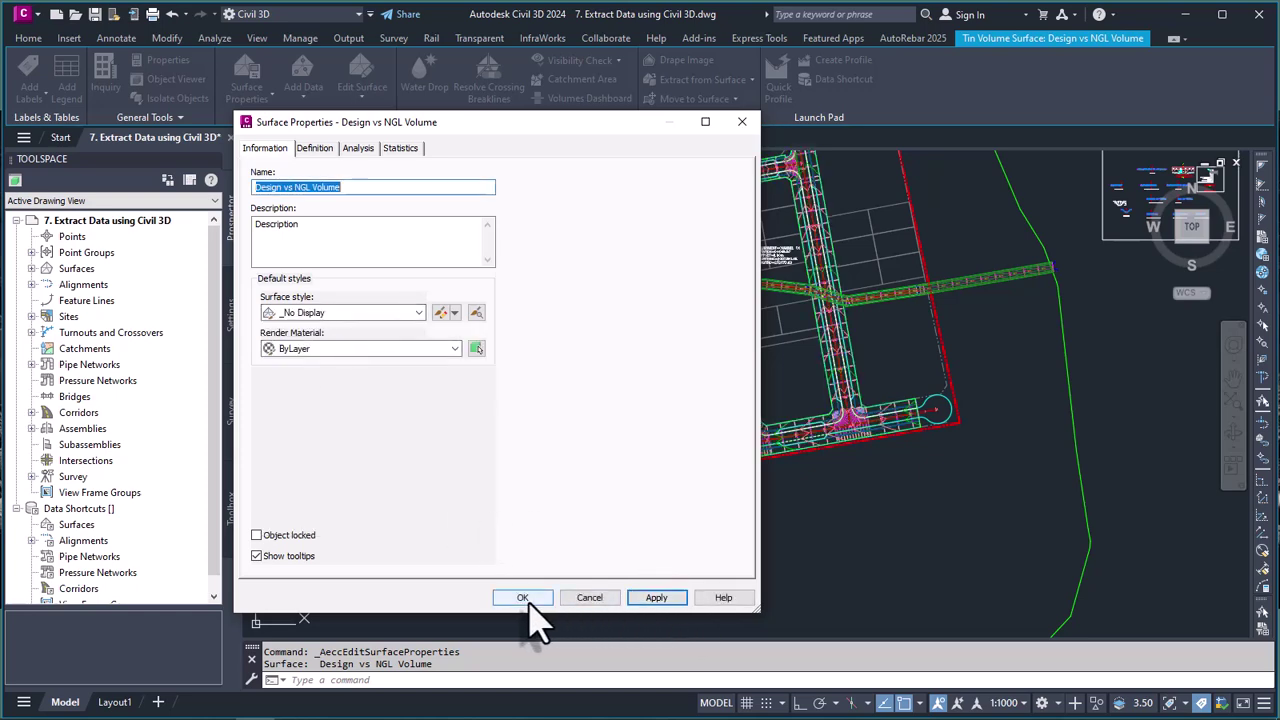
{"action": "left_click", "coordinate": [524, 598]}
- Examine the road corridors, station labels and intersections in the site plan
{"action": "scroll", "coordinate": [568, 370], "scroll_direction": "down", "scroll_amount": 3}
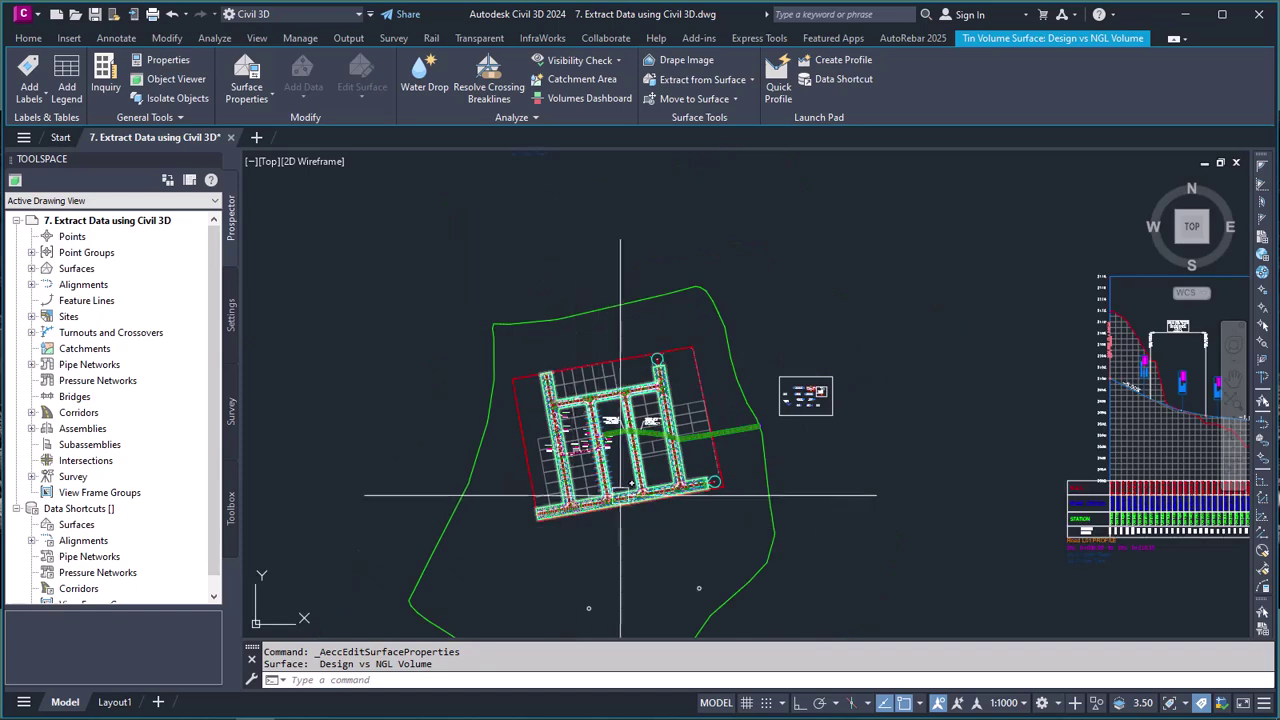
{"action": "scroll", "coordinate": [568, 370], "scroll_direction": "up", "scroll_amount": 4}
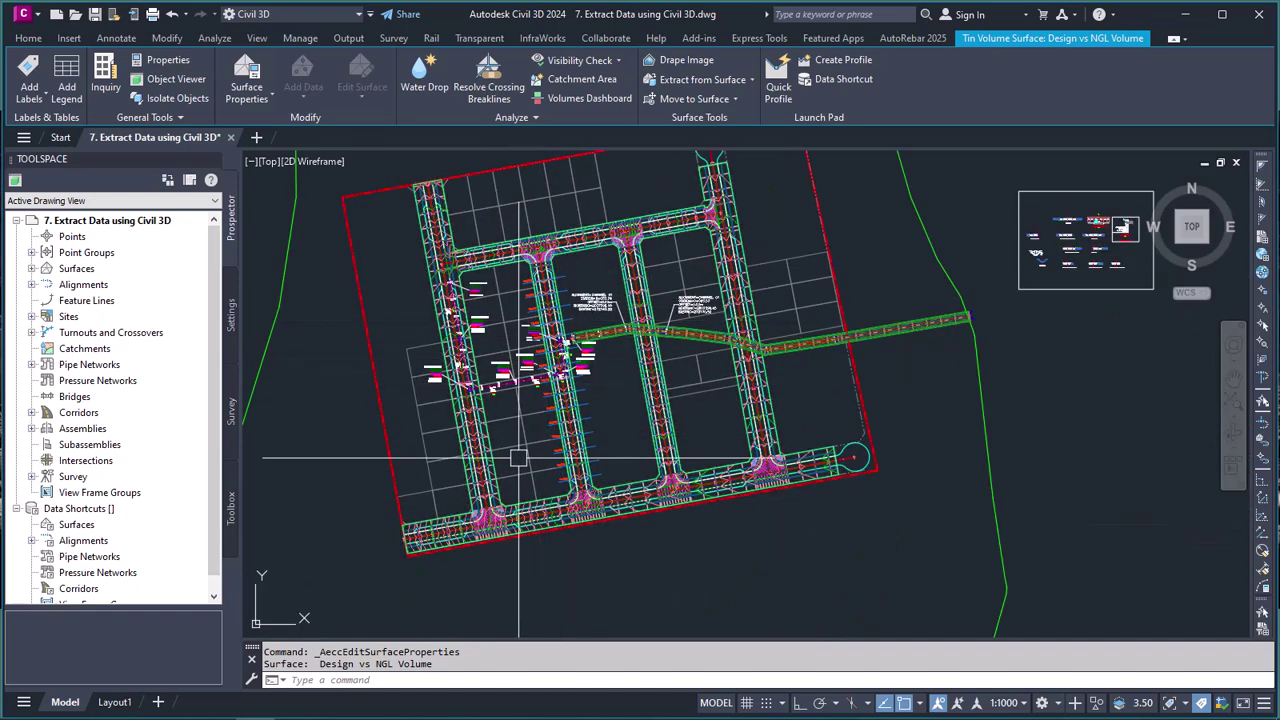
{"action": "scroll", "coordinate": [620, 572], "scroll_direction": "up", "scroll_amount": 3}
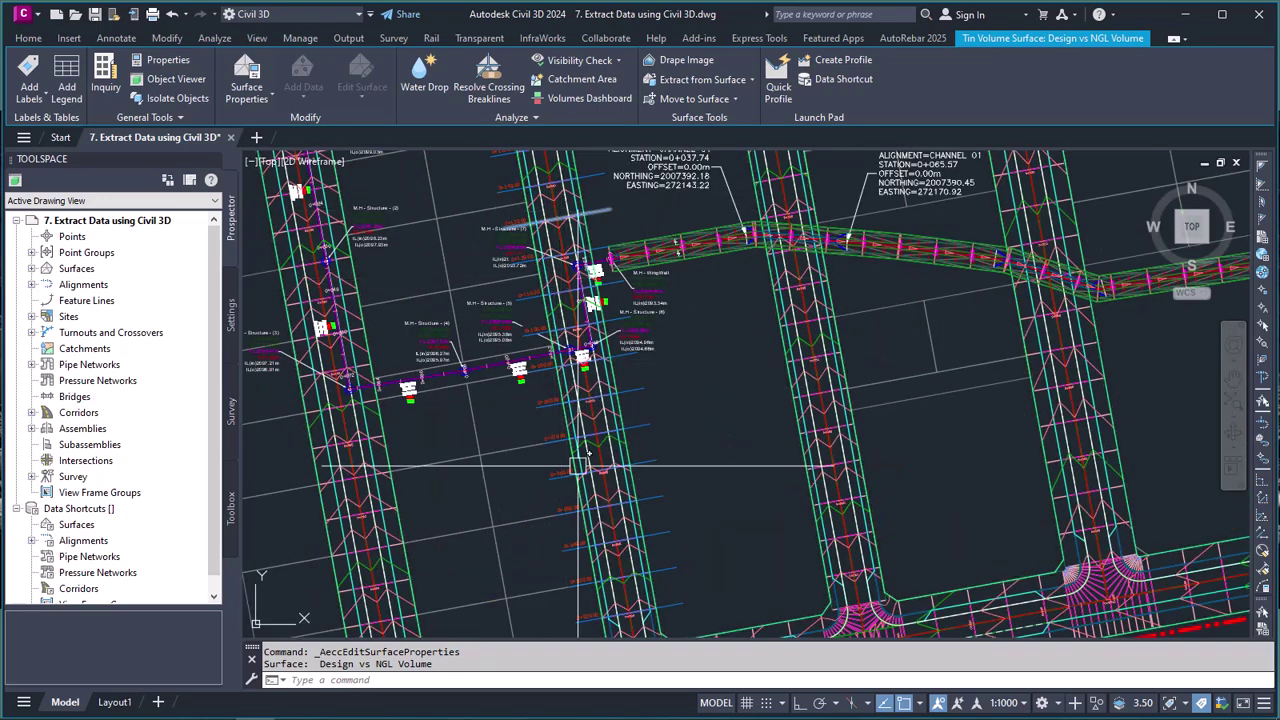
{"action": "scroll", "coordinate": [620, 572], "scroll_direction": "down", "scroll_amount": 1}
{"action": "scroll", "coordinate": [620, 572], "scroll_direction": "up", "scroll_amount": 3}
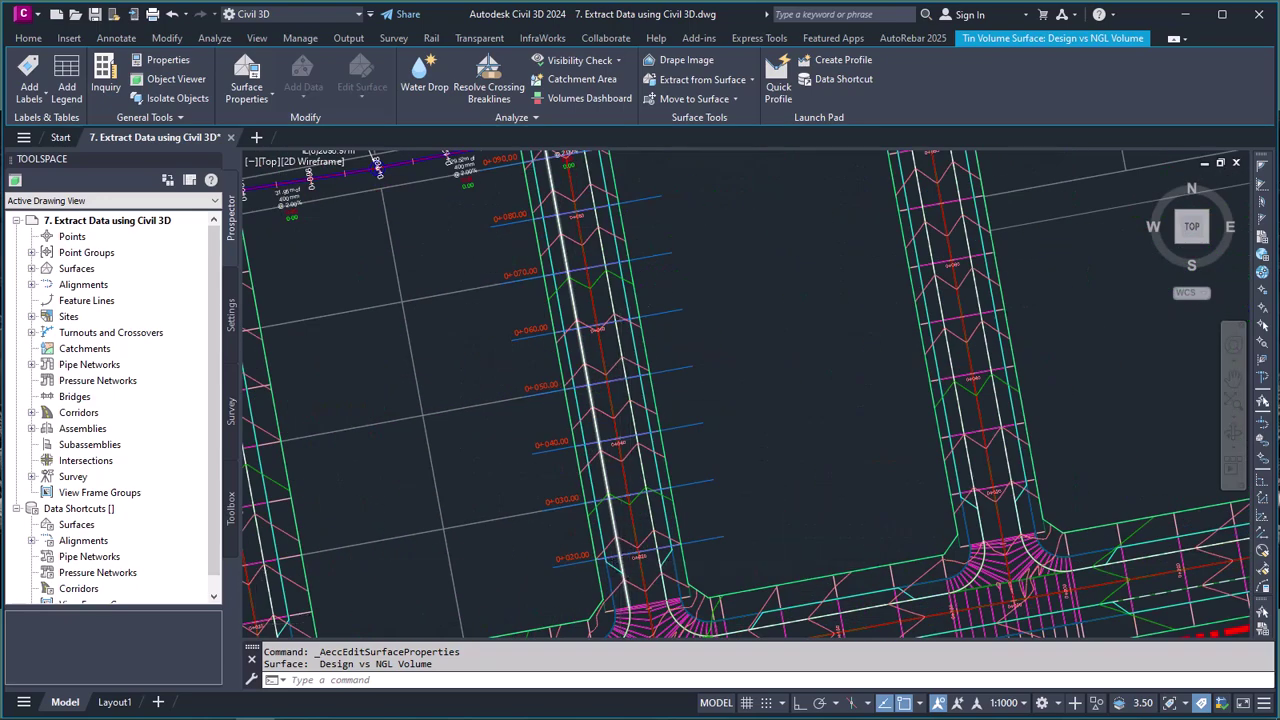
{"action": "scroll", "coordinate": [640, 562], "scroll_direction": "down", "scroll_amount": 3}
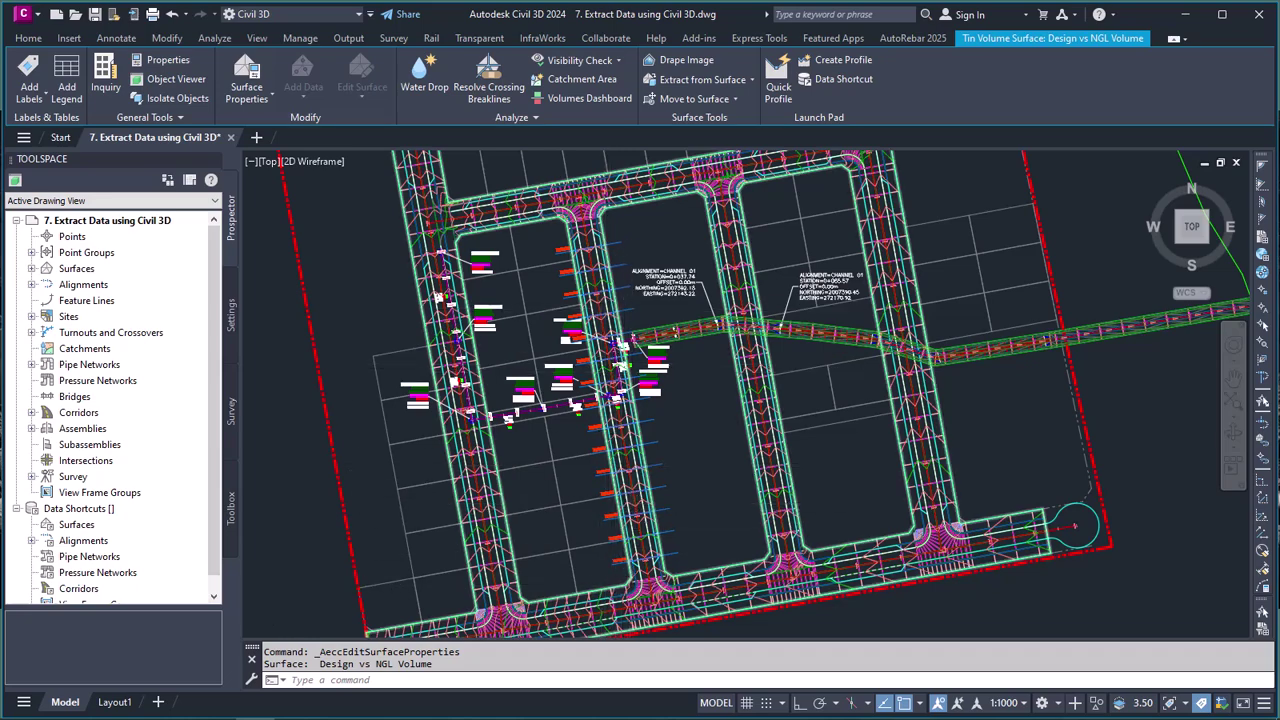
{"action": "scroll", "coordinate": [635, 560], "scroll_direction": "up", "scroll_amount": 5}
{"action": "scroll", "coordinate": [700, 540], "scroll_direction": "down", "scroll_amount": 5}
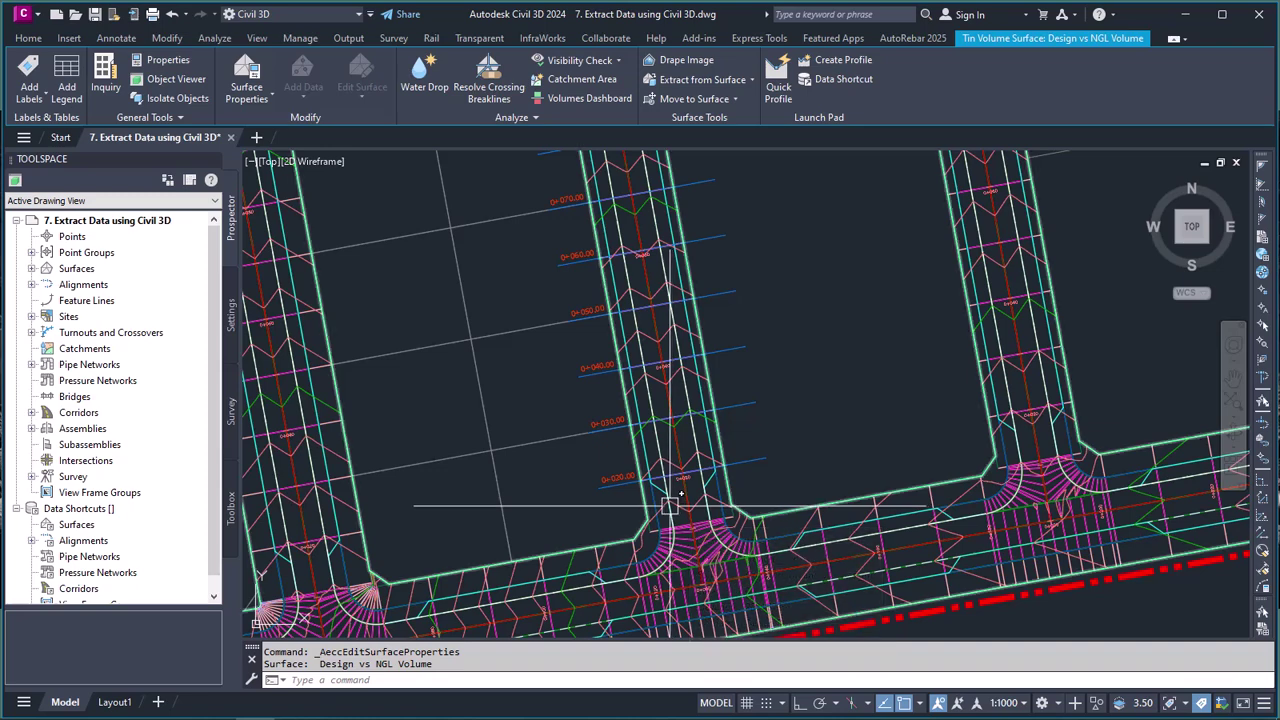
- Execute the corridor Section Points Report from the Reports Manager
{"action": "left_click", "coordinate": [28, 38]}
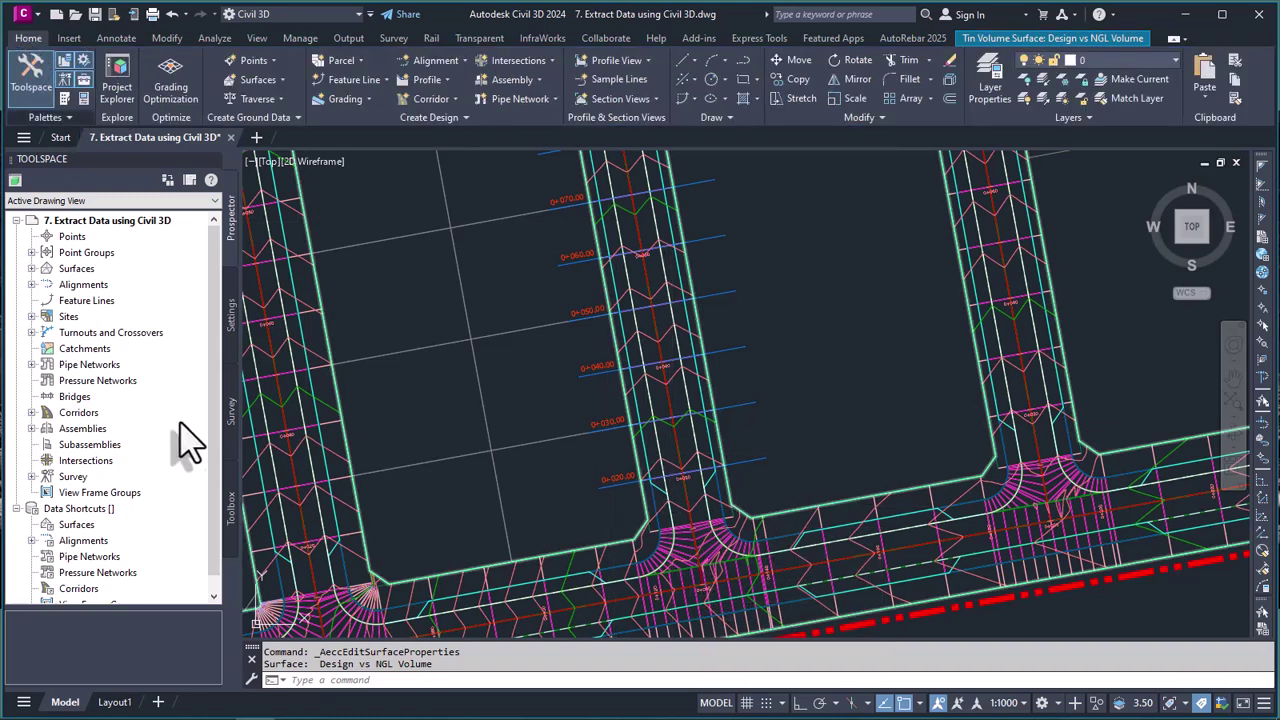
{"action": "left_click", "coordinate": [231, 535]}
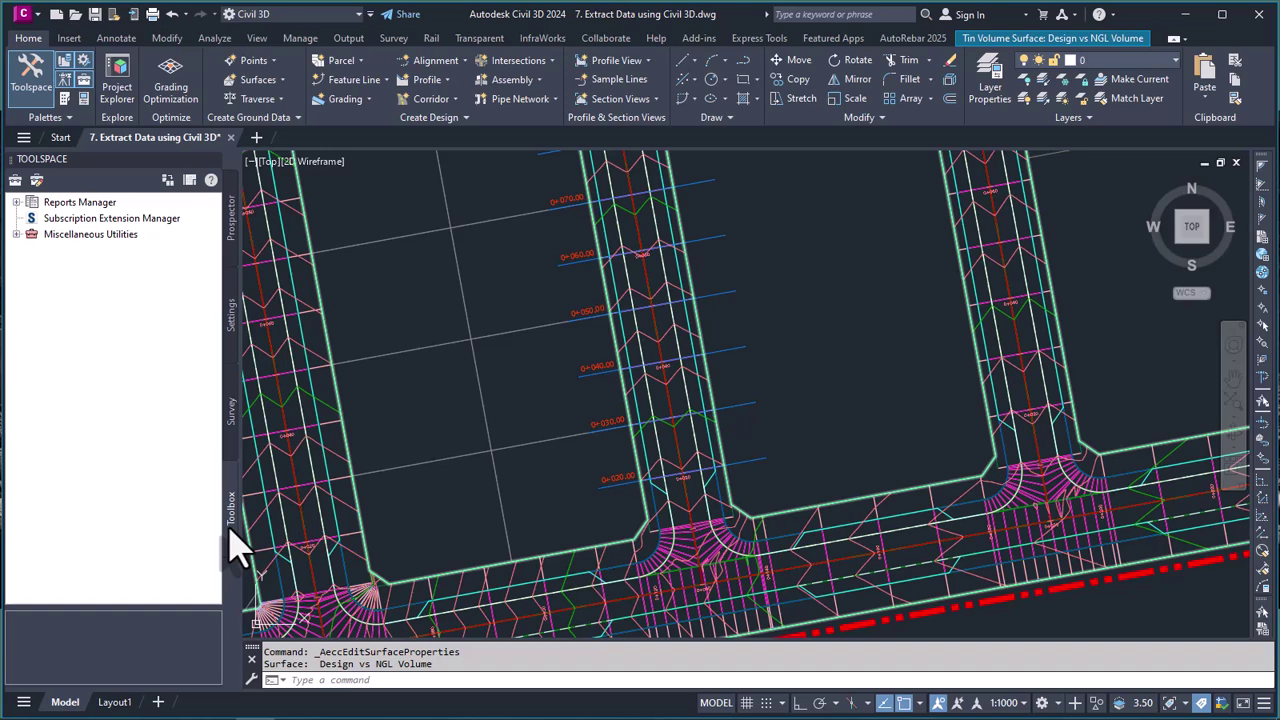
{"action": "left_click", "coordinate": [16, 204]}
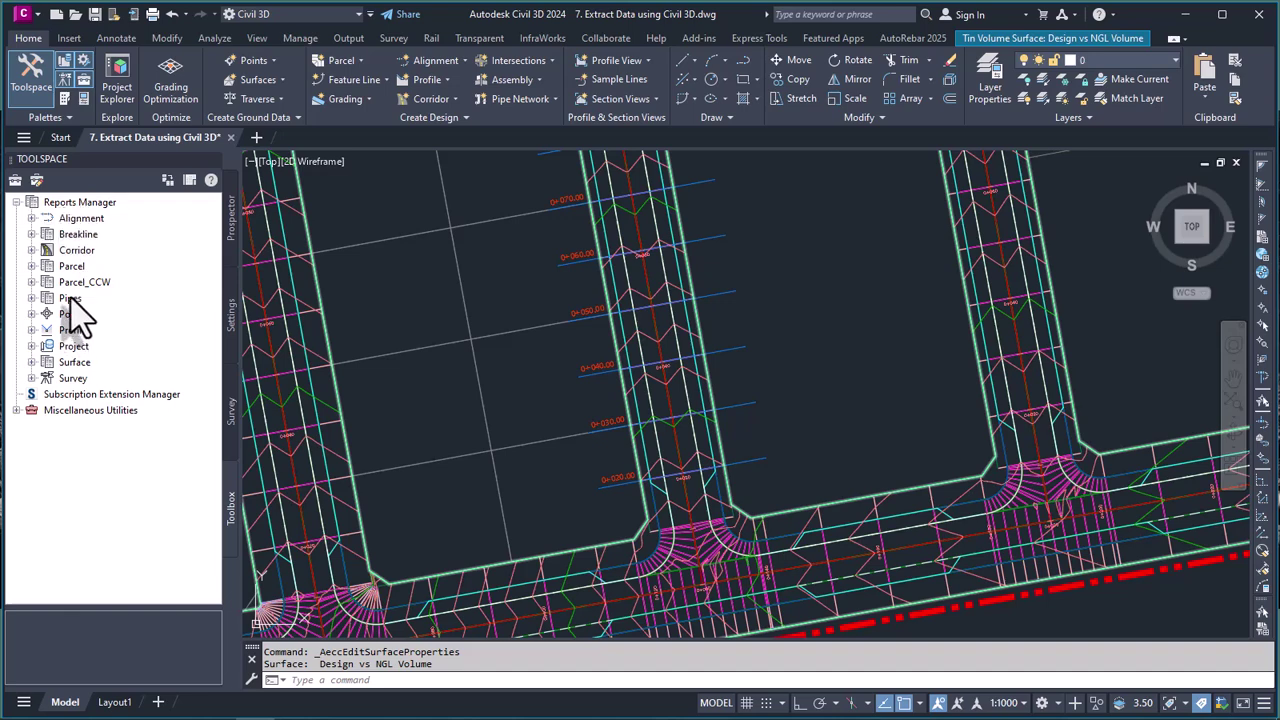
{"action": "left_click", "coordinate": [31, 250]}
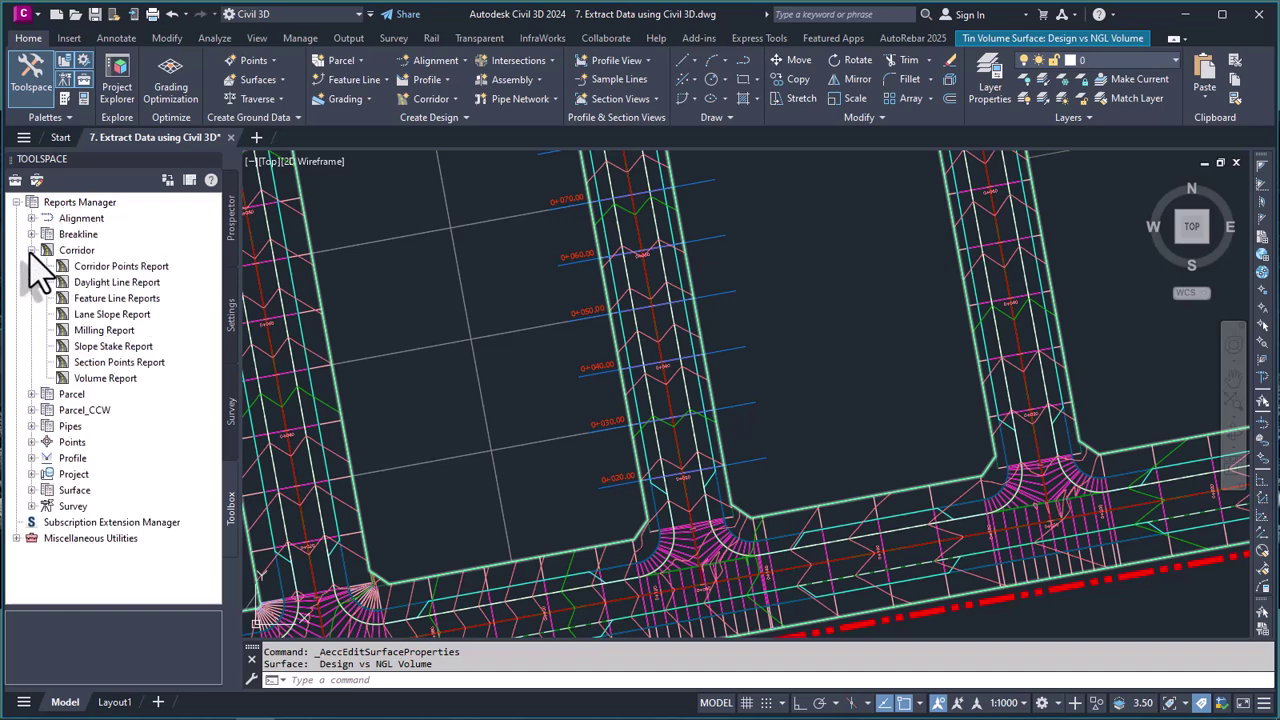
{"action": "left_click", "coordinate": [115, 363]}
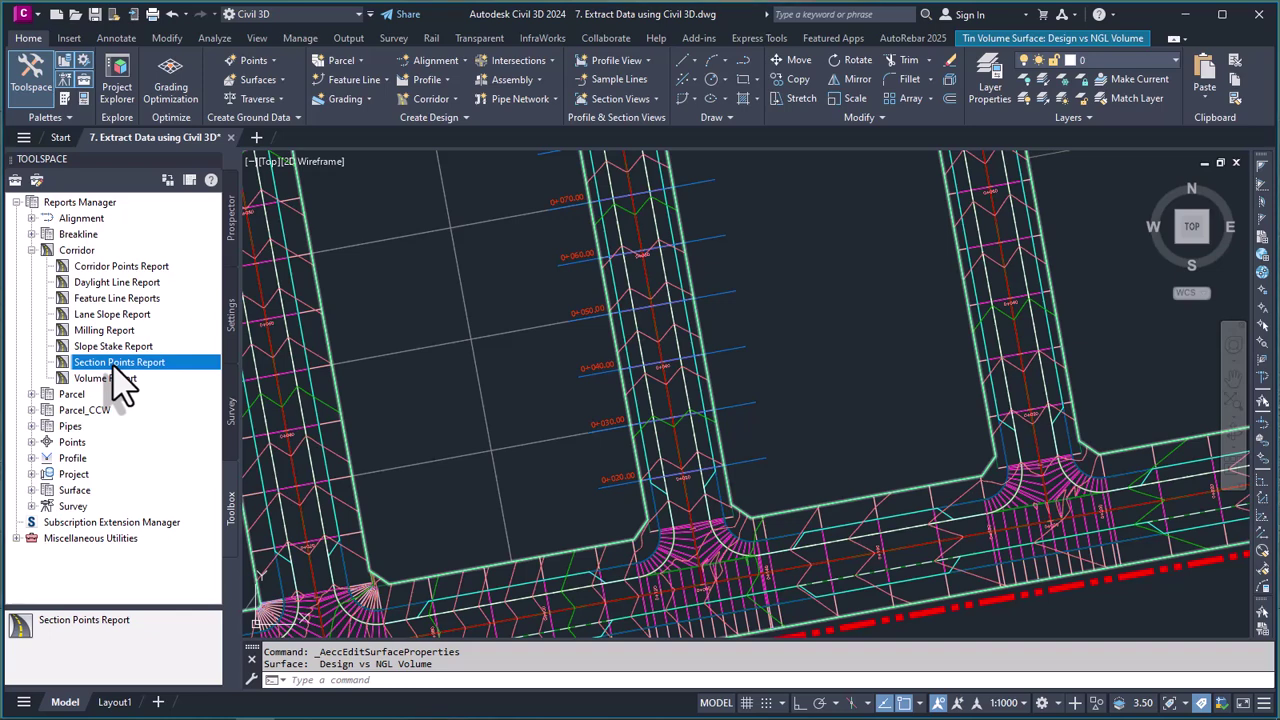
{"action": "right_click", "coordinate": [112, 370]}
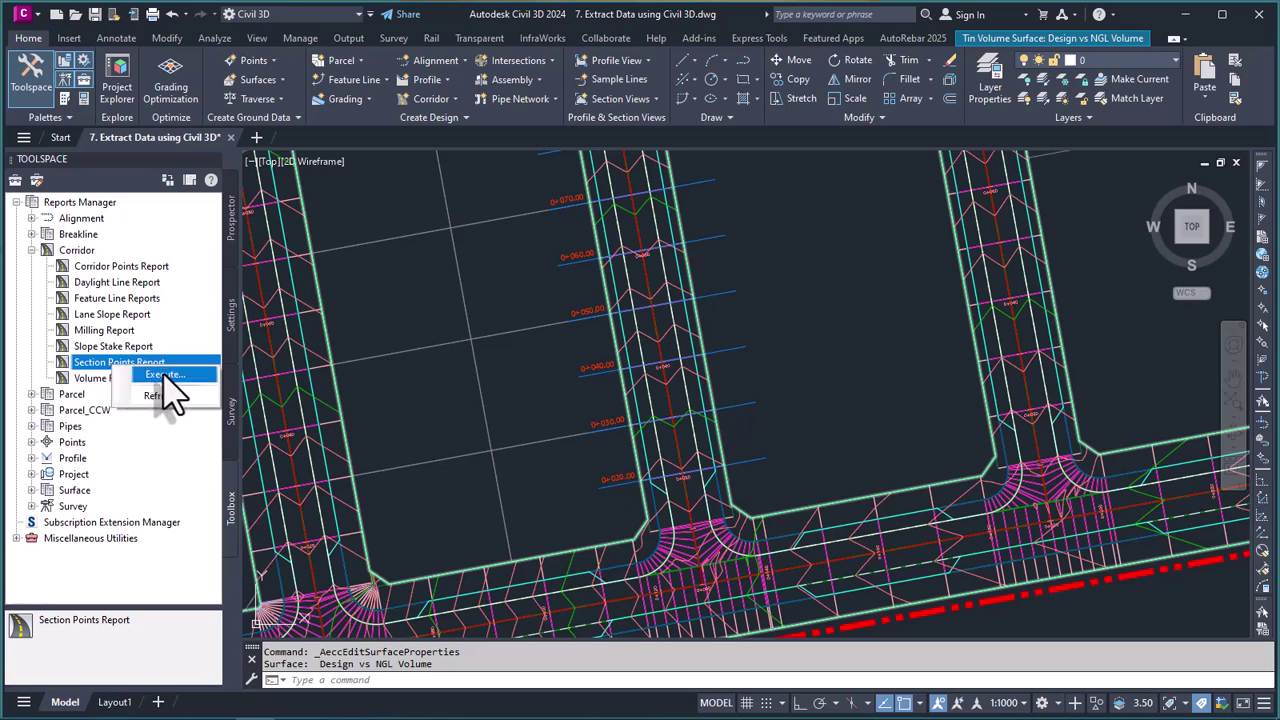
{"action": "left_click", "coordinate": [165, 376]}
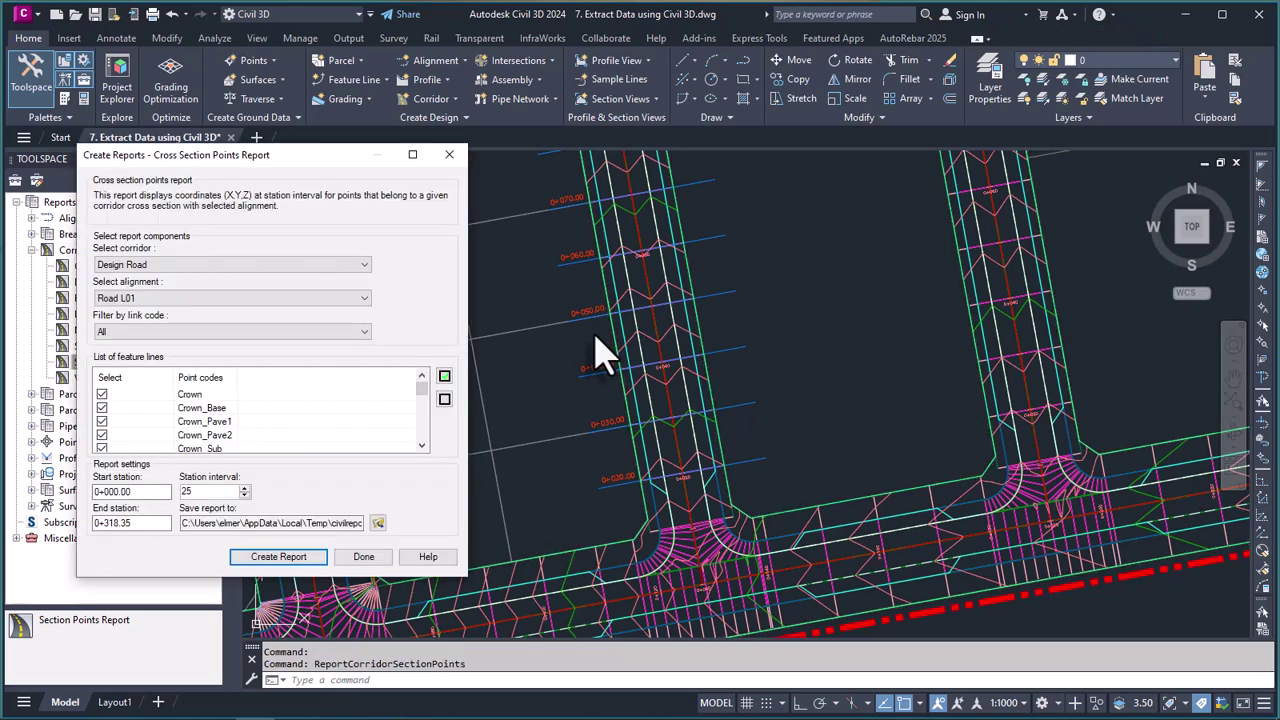
- Choose the Design Road corridor and the Road L03 alignment for the cross section points report
{"action": "left_click_drag", "start_coordinate": [318, 162], "coordinate": [503, 154]}
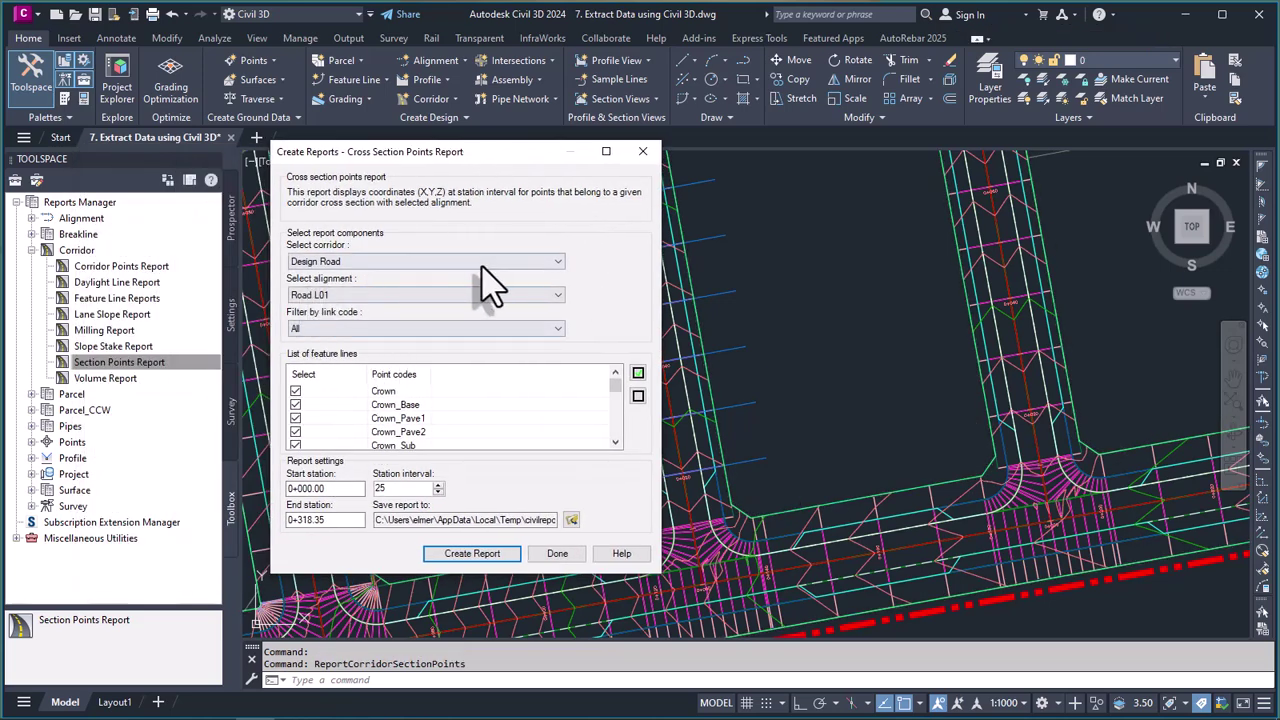
{"action": "left_click", "coordinate": [549, 264]}
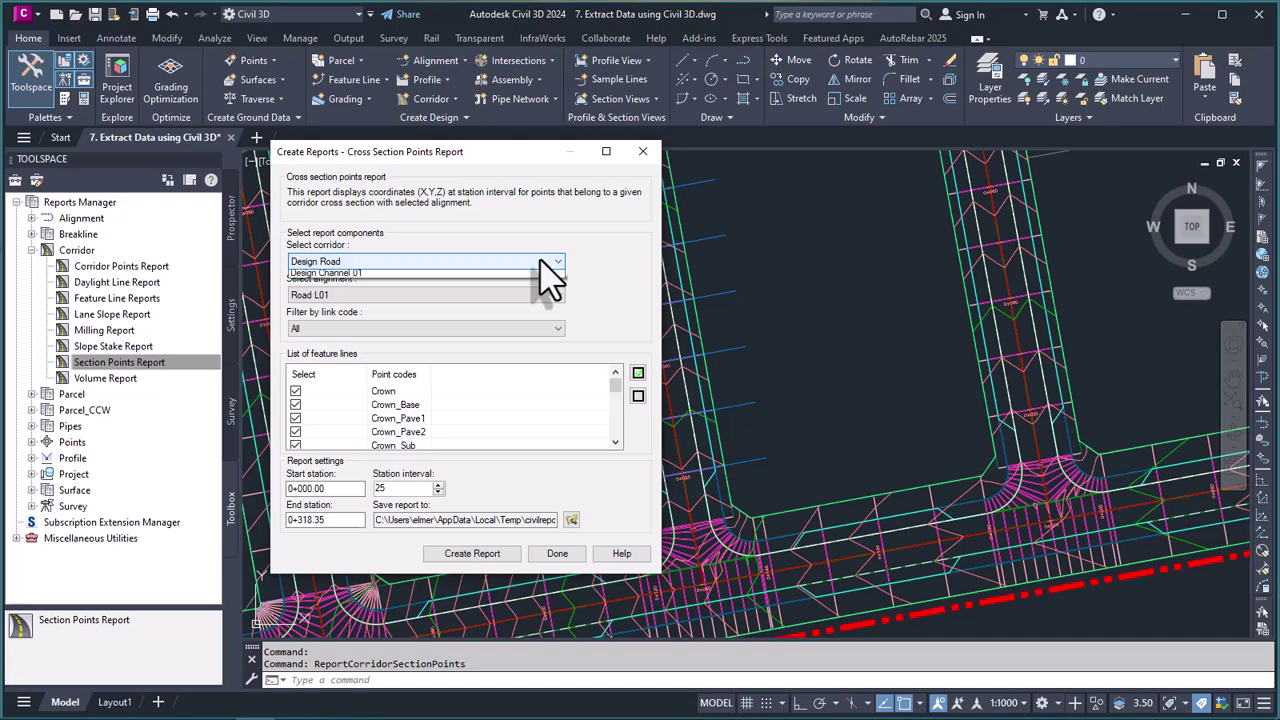
{"action": "left_click", "coordinate": [352, 275]}
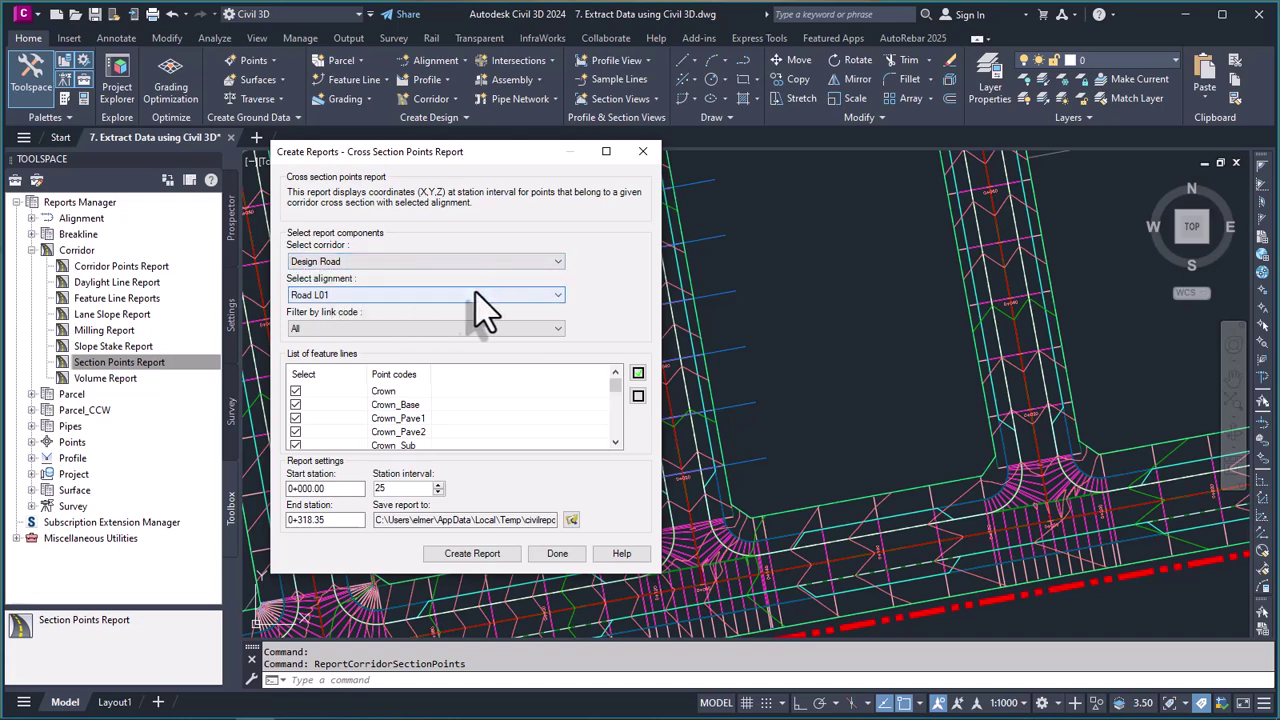
{"action": "left_click", "coordinate": [530, 296]}
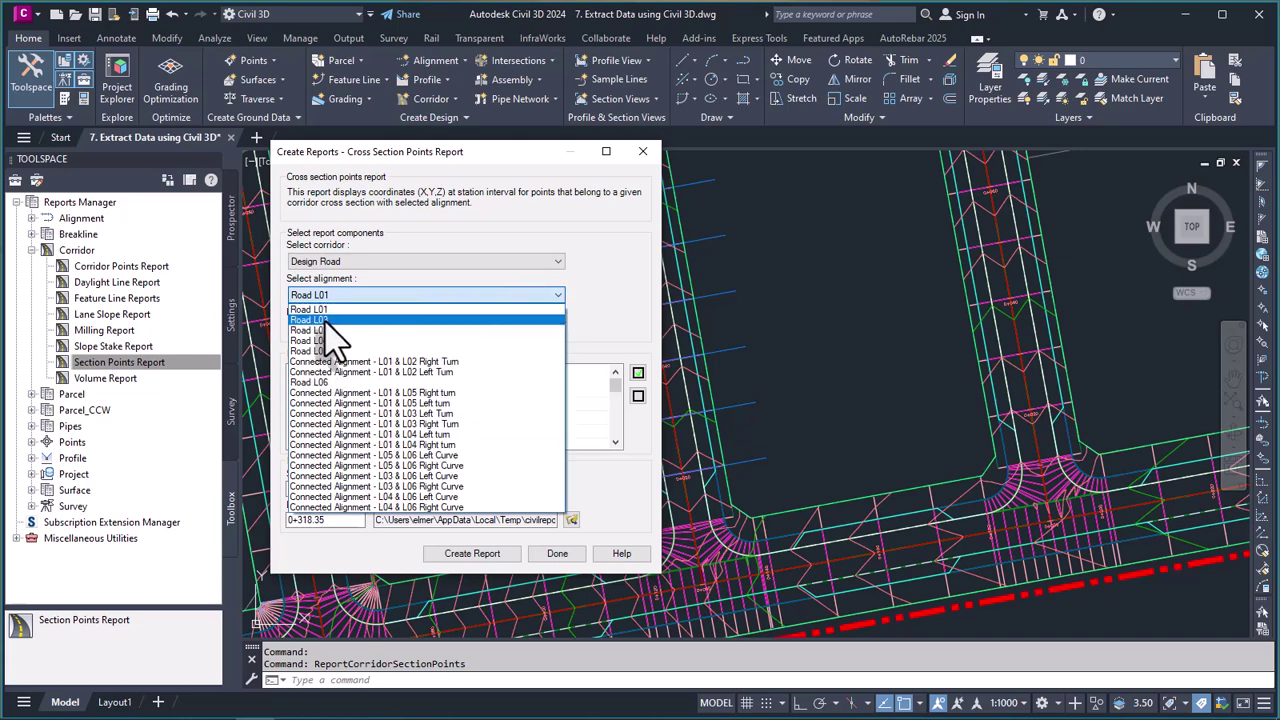
{"action": "left_click", "coordinate": [325, 320]}
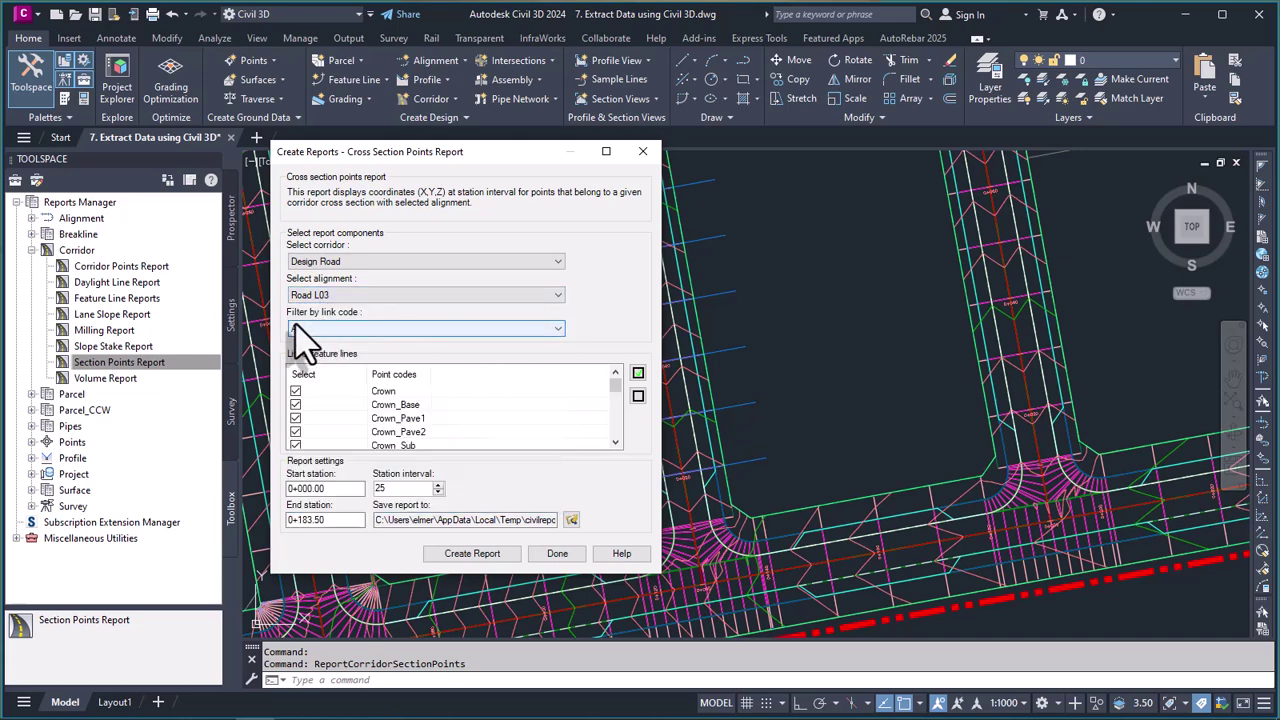
- Filter the report's feature lines by the Top link code and set the station interval to 10
{"action": "left_click", "coordinate": [557, 329]}
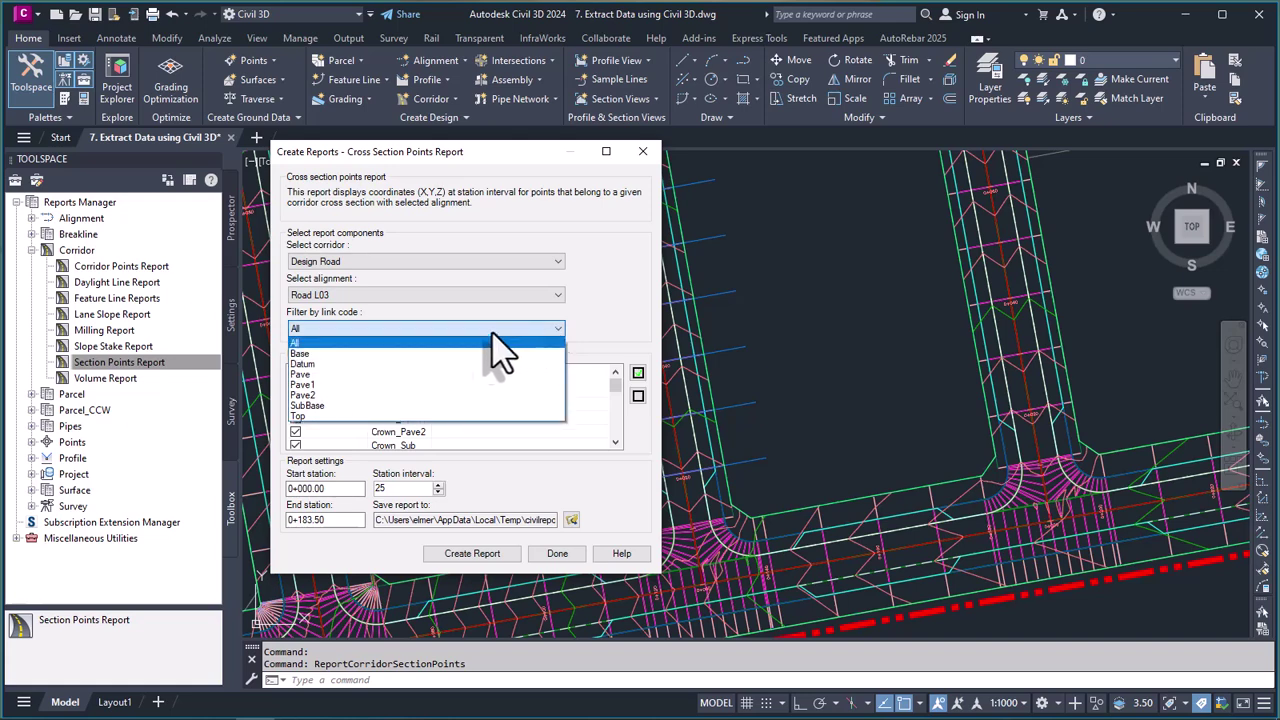
{"action": "left_click", "coordinate": [307, 416]}
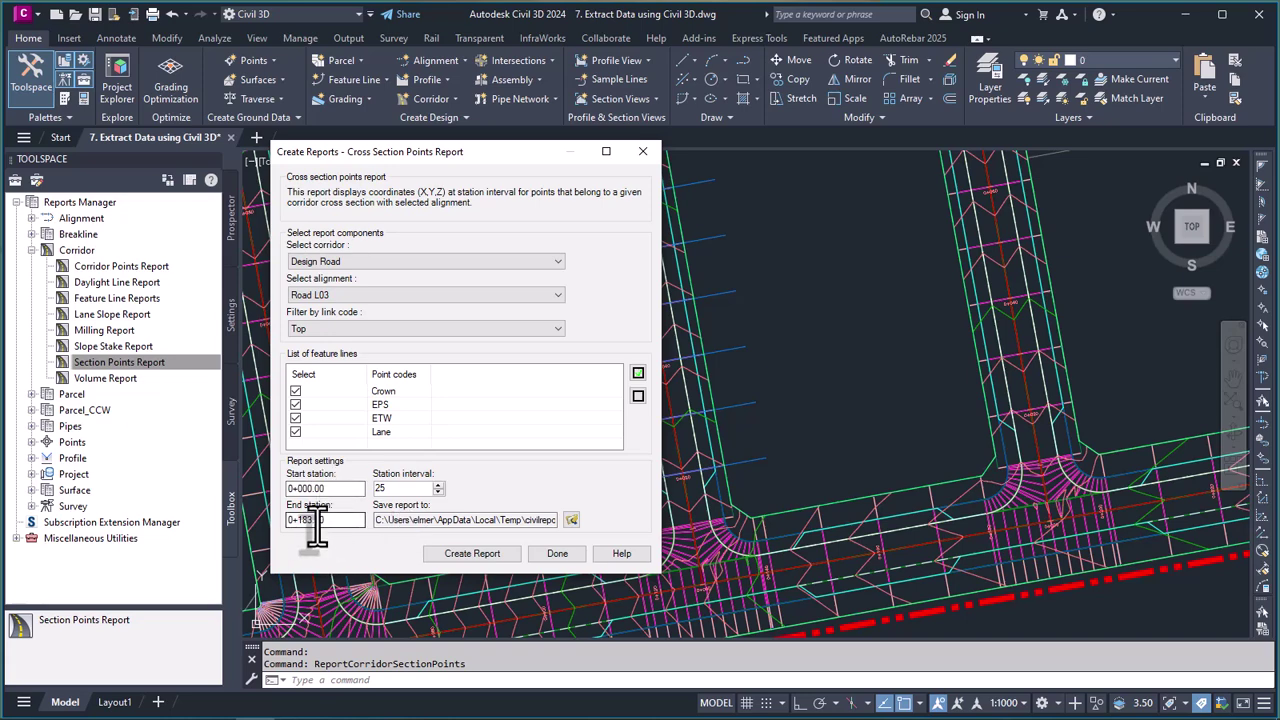
{"action": "left_click_drag", "start_coordinate": [414, 487], "coordinate": [358, 488]}
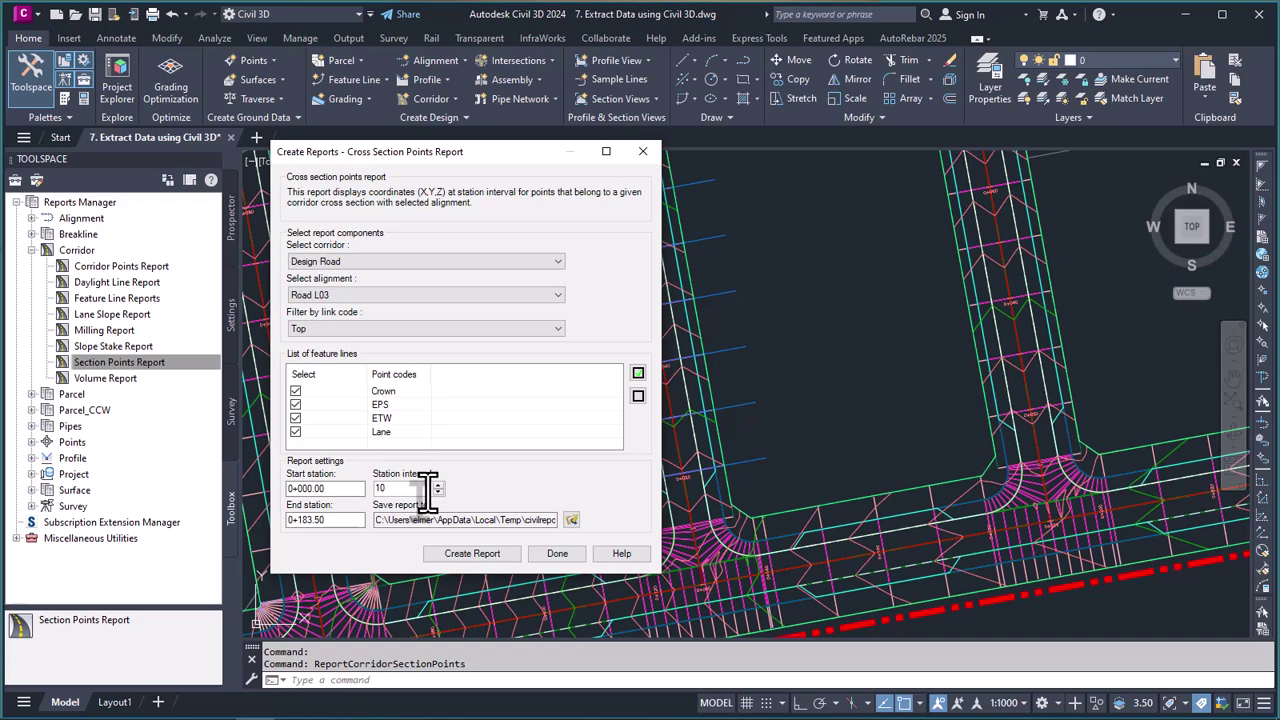
- Set the report's station range to start at 0+020.00 and end at 0+170.00, with a station interval of 10
{"action": "type", "text": "10"}
{"action": "left_click_drag", "start_coordinate": [340, 488], "coordinate": [292, 488]}
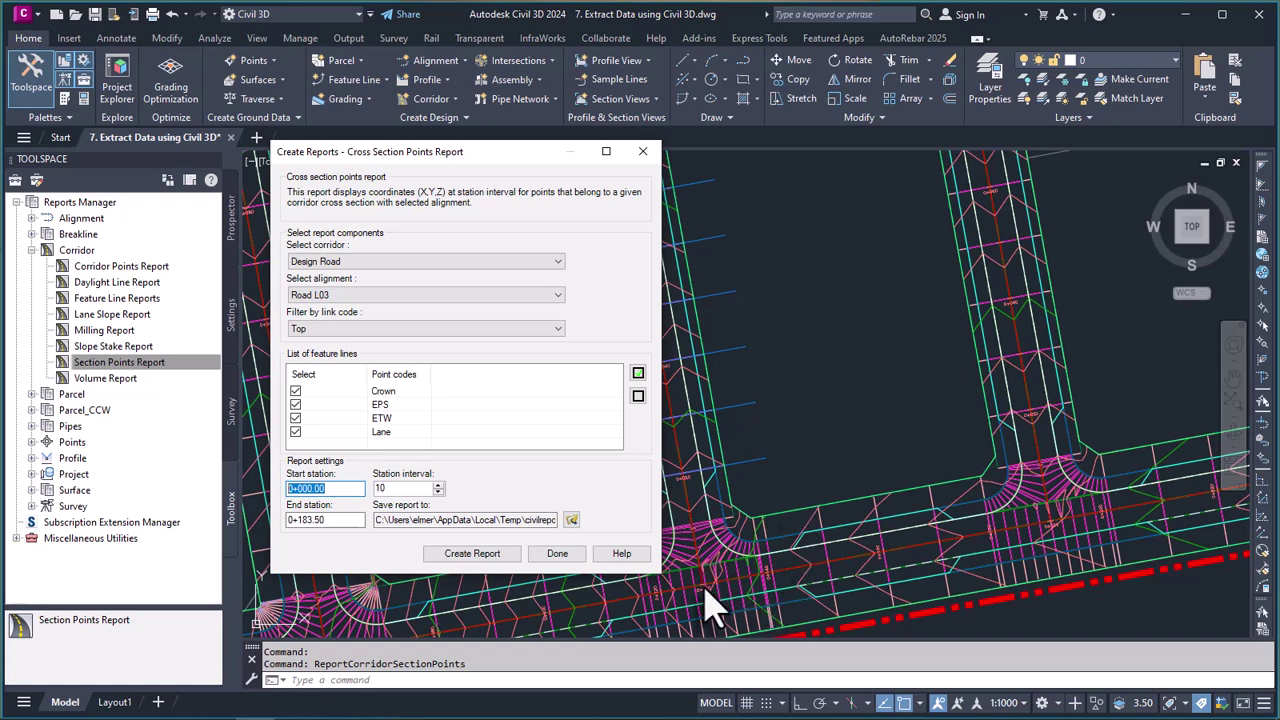
{"action": "left_click_drag", "start_coordinate": [505, 151], "coordinate": [361, 141]}
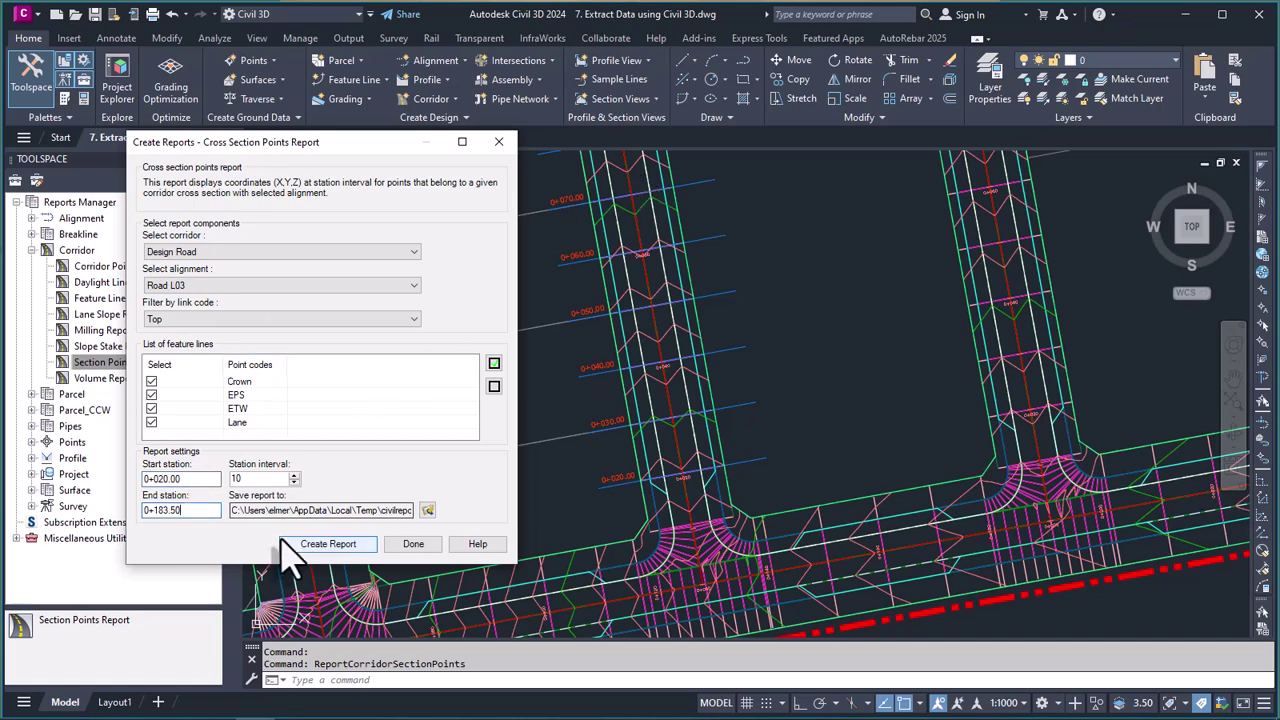
{"action": "left_click_drag", "start_coordinate": [188, 515], "coordinate": [131, 520]}
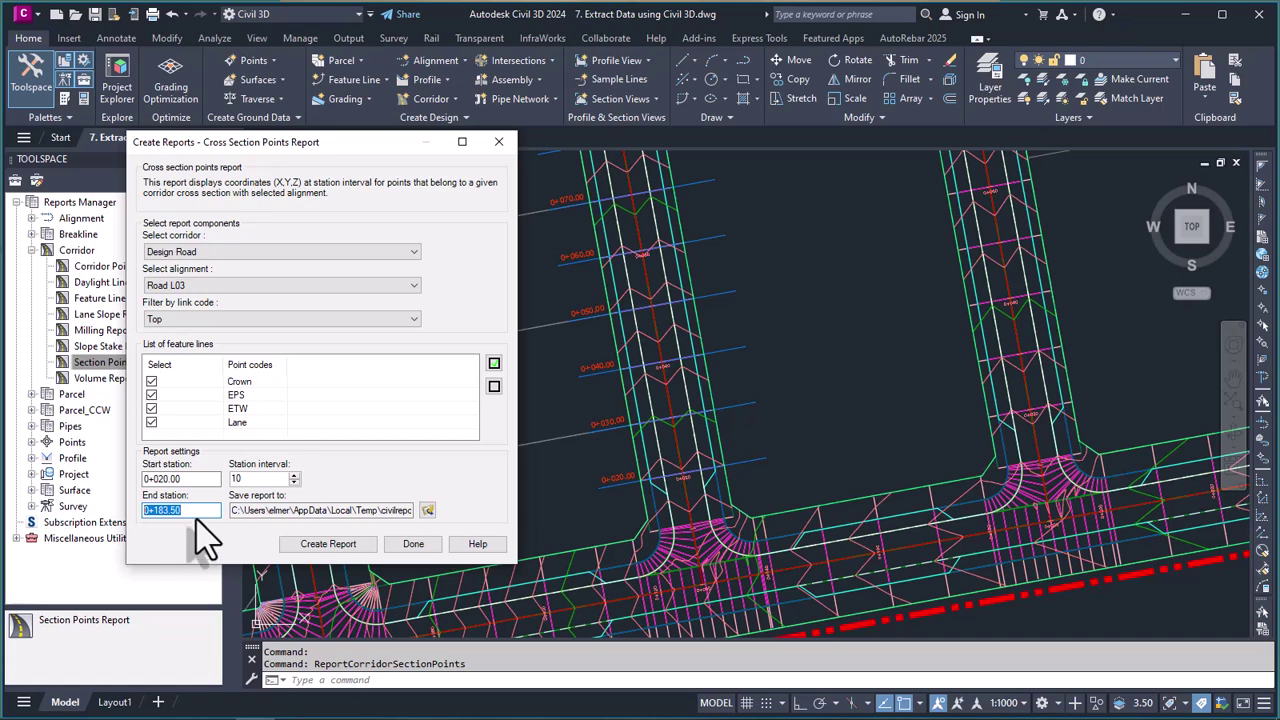
{"action": "left_click_drag", "start_coordinate": [192, 515], "coordinate": [130, 518]}
{"action": "left_click", "coordinate": [204, 478]}
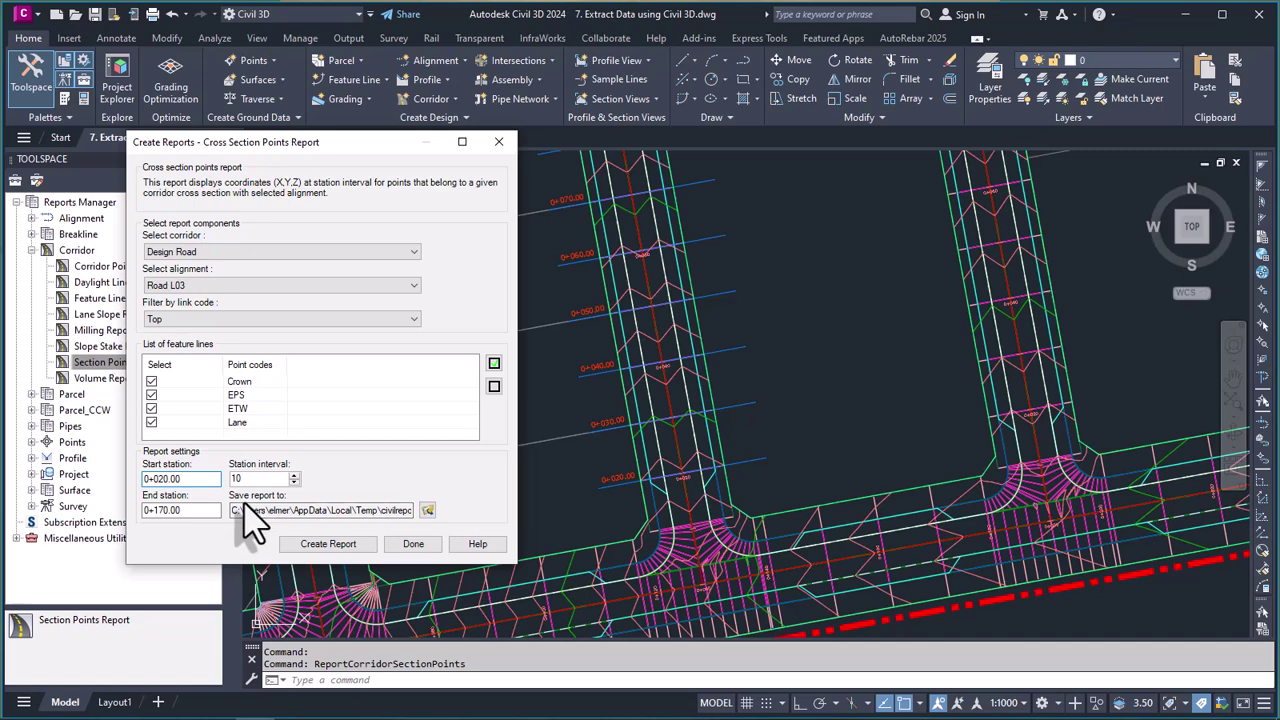
- Set the report to save on the Desktop as Road L03 in Excel 97-2003 Workbook format, and create it
{"action": "left_click", "coordinate": [427, 510]}
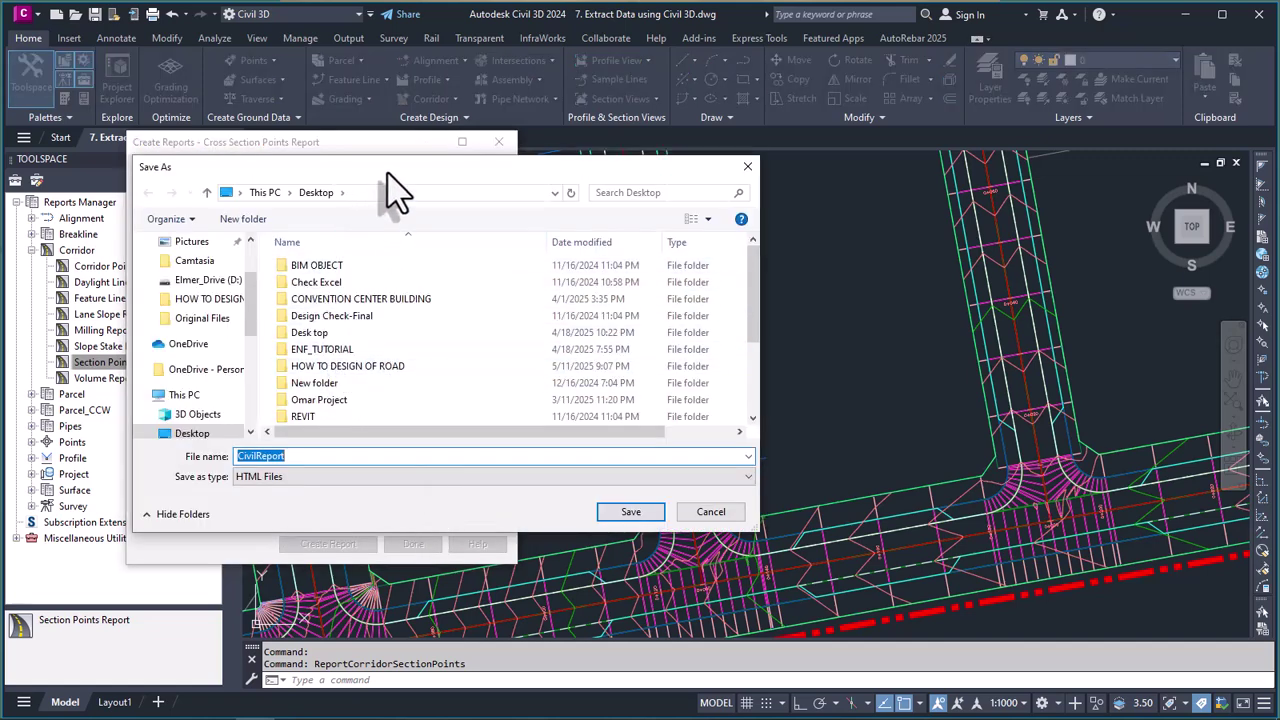
{"action": "left_click_drag", "start_coordinate": [387, 167], "coordinate": [487, 148]}
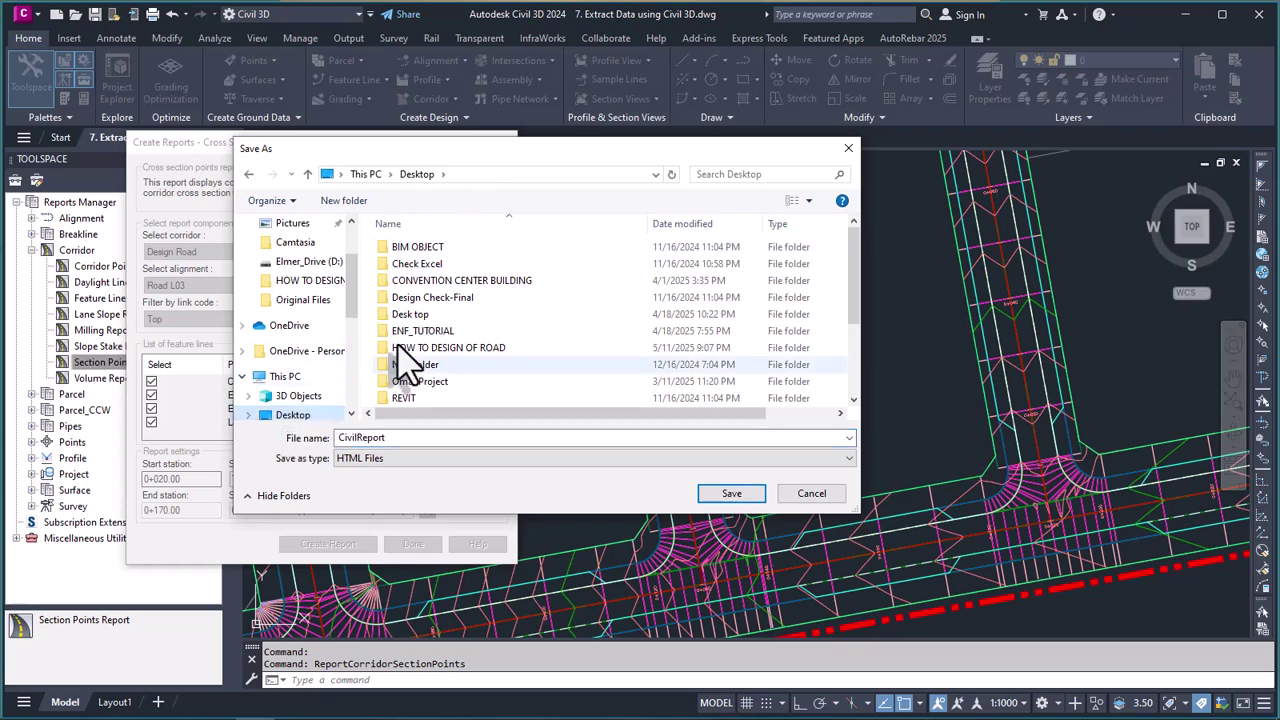
{"action": "double_click", "coordinate": [411, 438]}
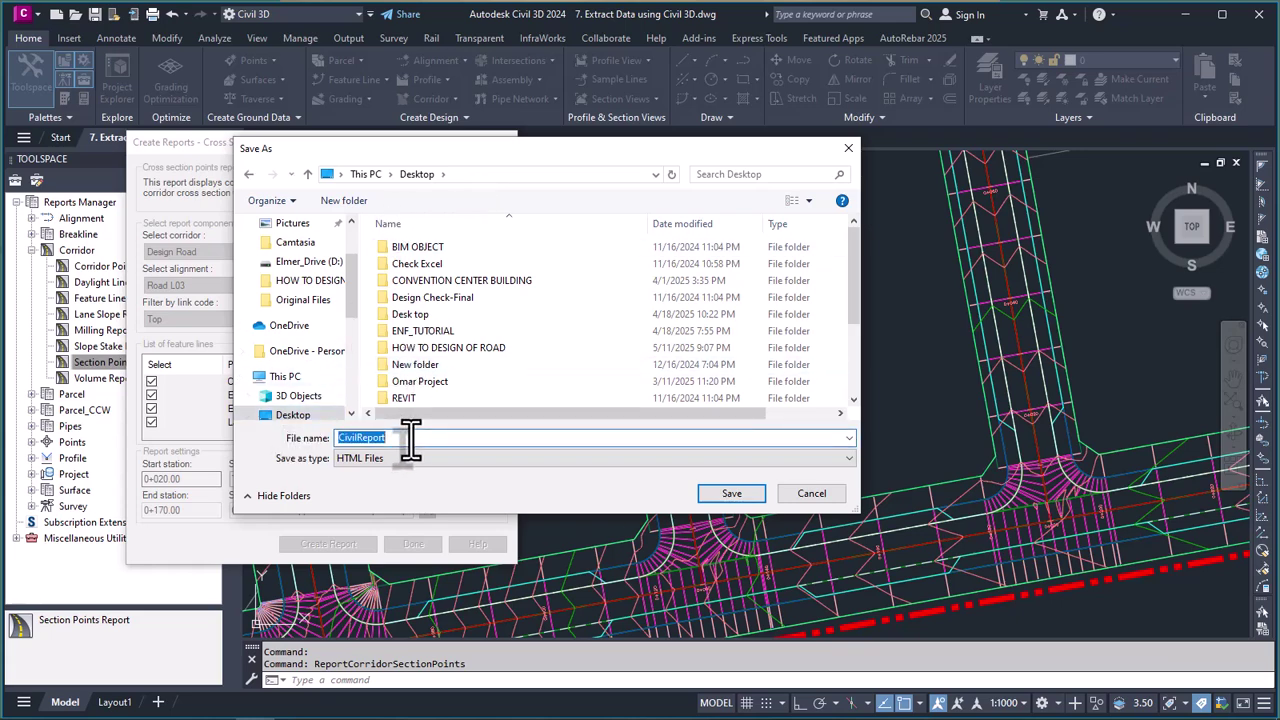
{"action": "type", "text": "R"}
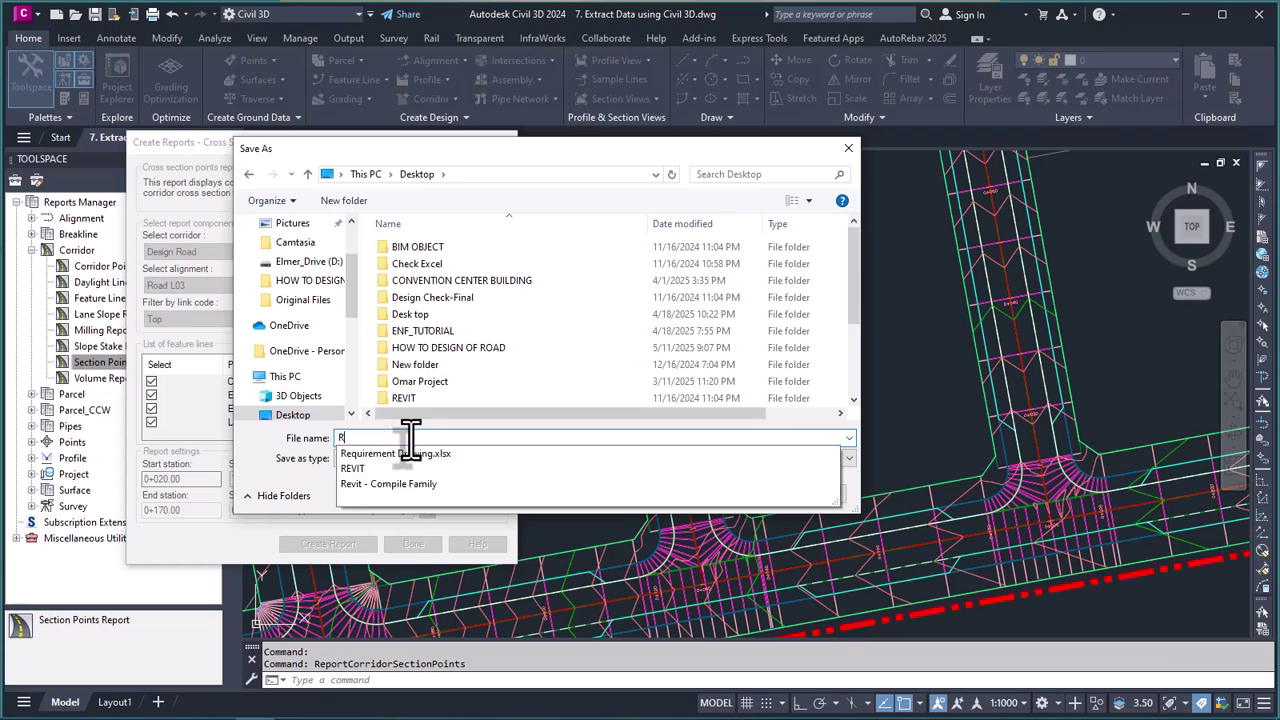
{"action": "type", "text": "oad L03"}
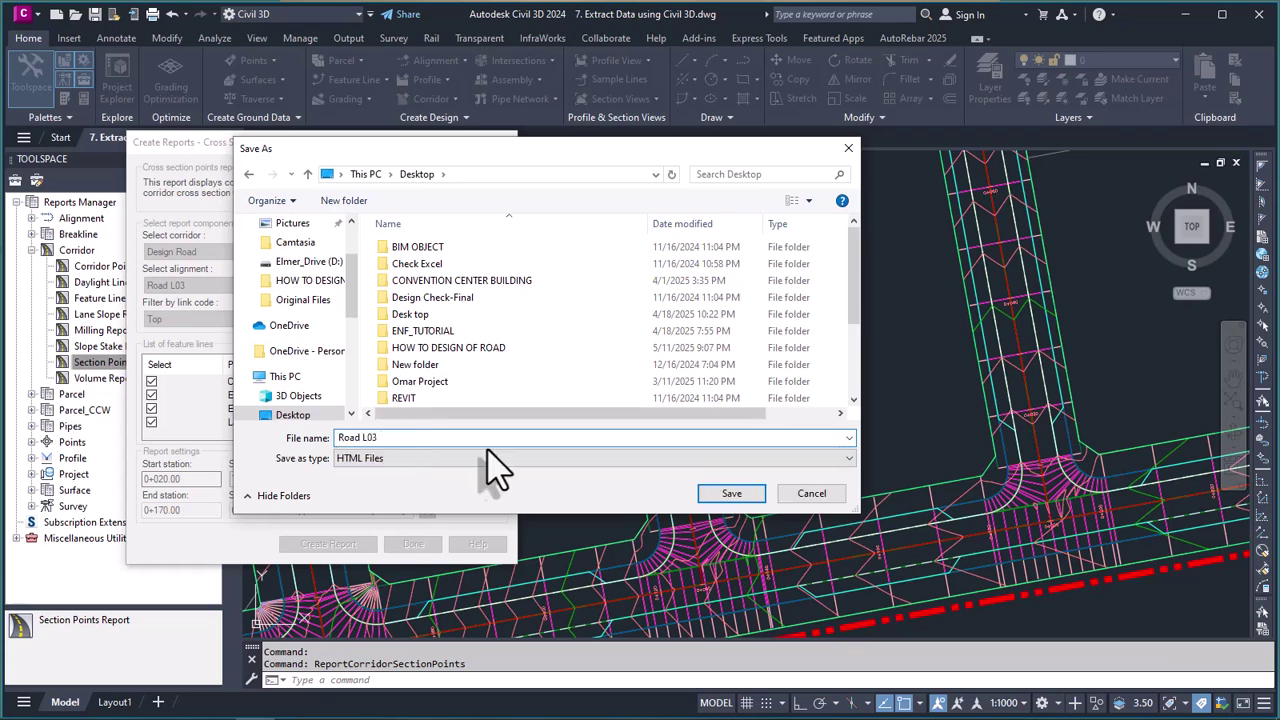
{"action": "left_click", "coordinate": [840, 460]}
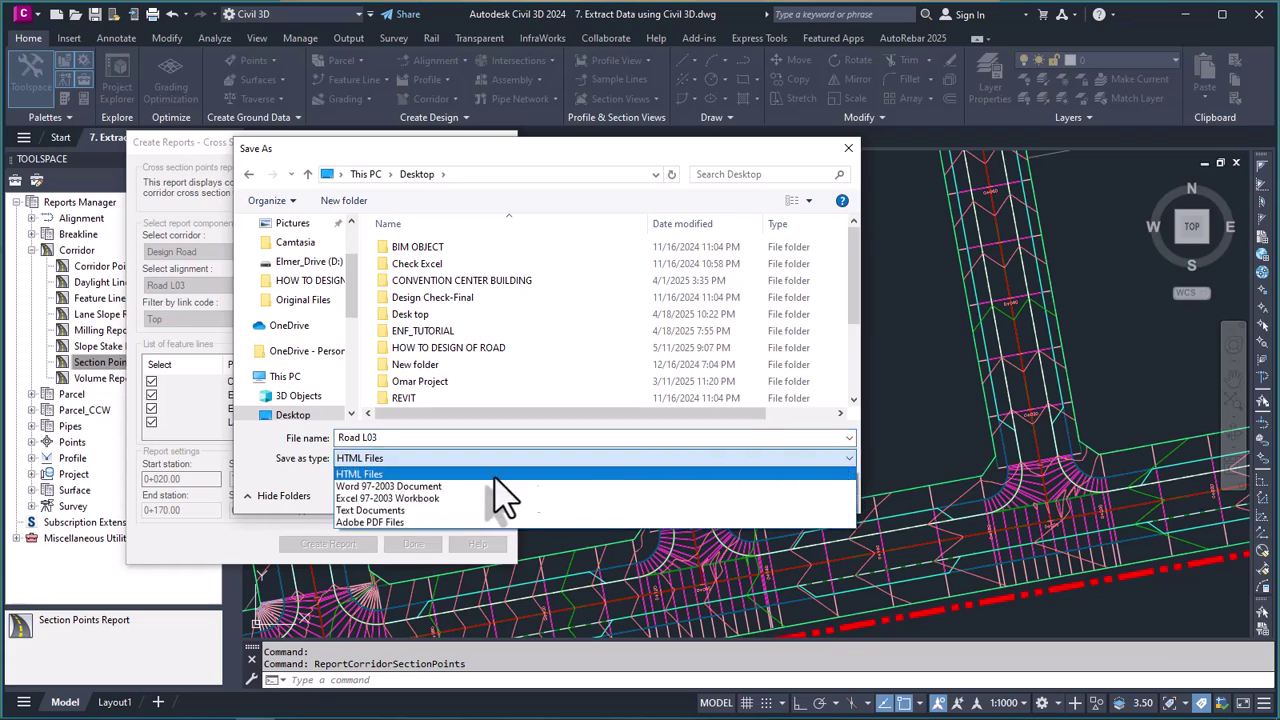
{"action": "left_click", "coordinate": [400, 511]}
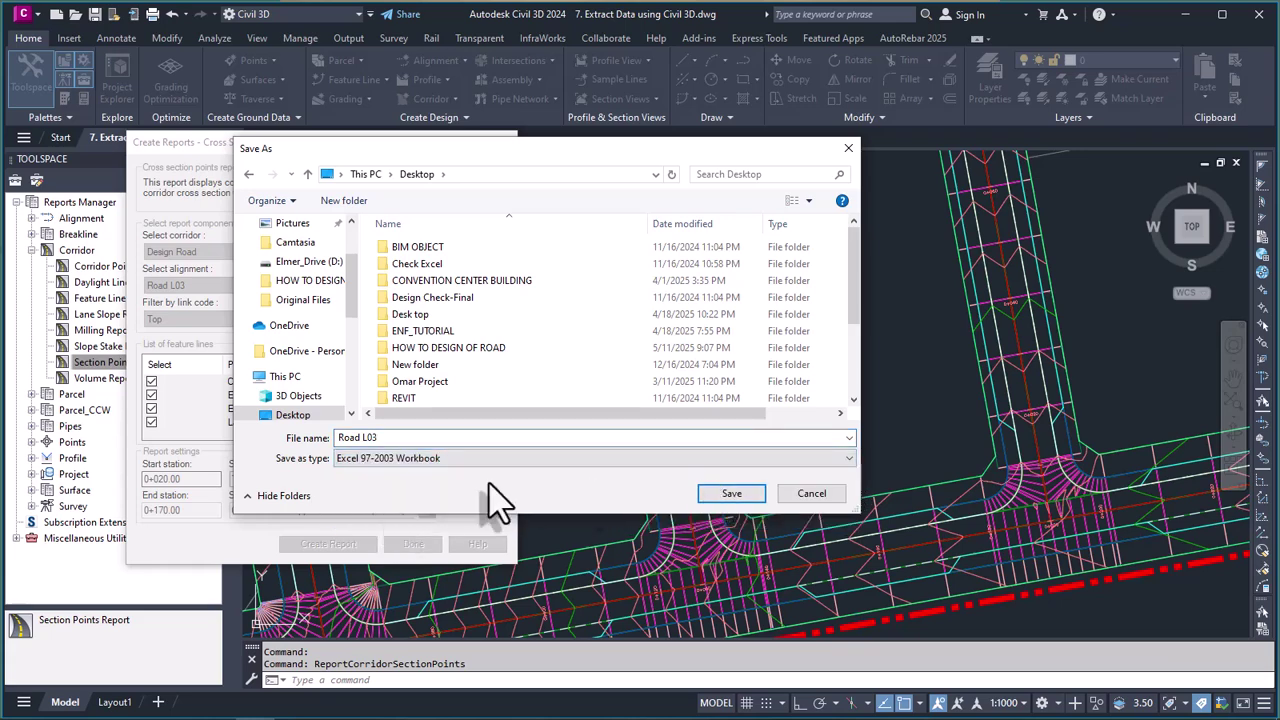
{"action": "left_click", "coordinate": [733, 494]}
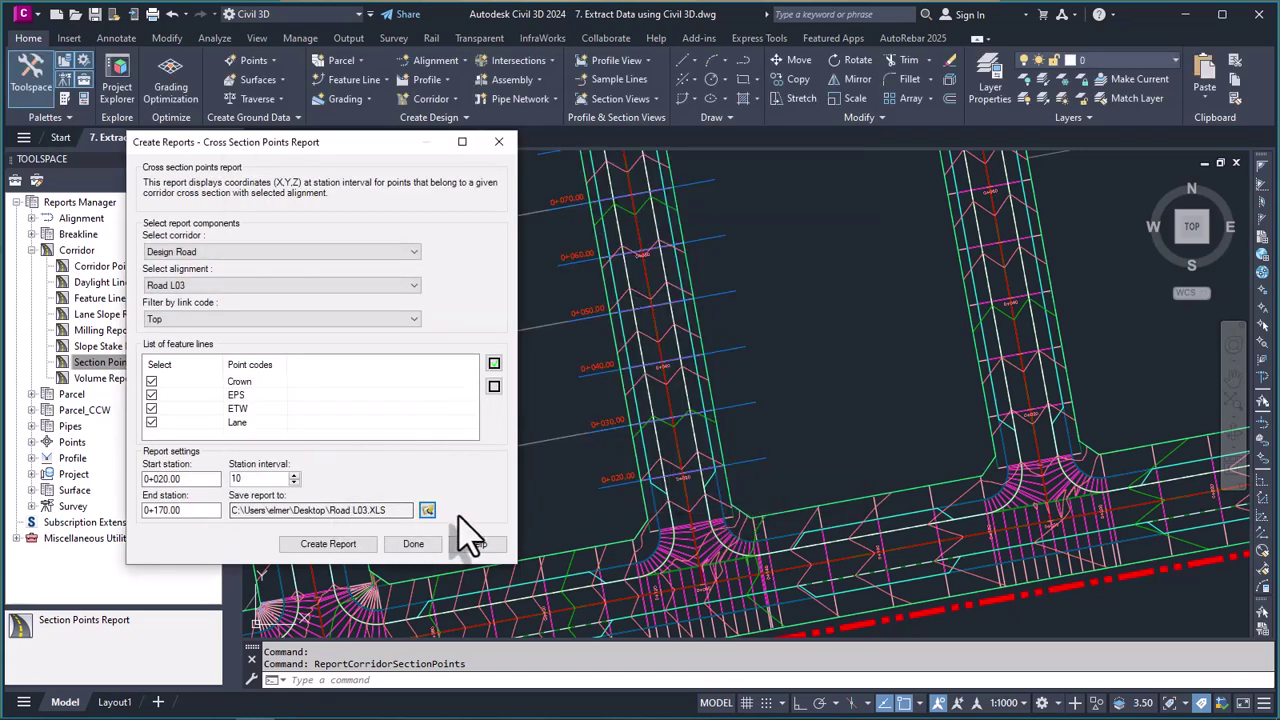
{"action": "left_click", "coordinate": [330, 548]}
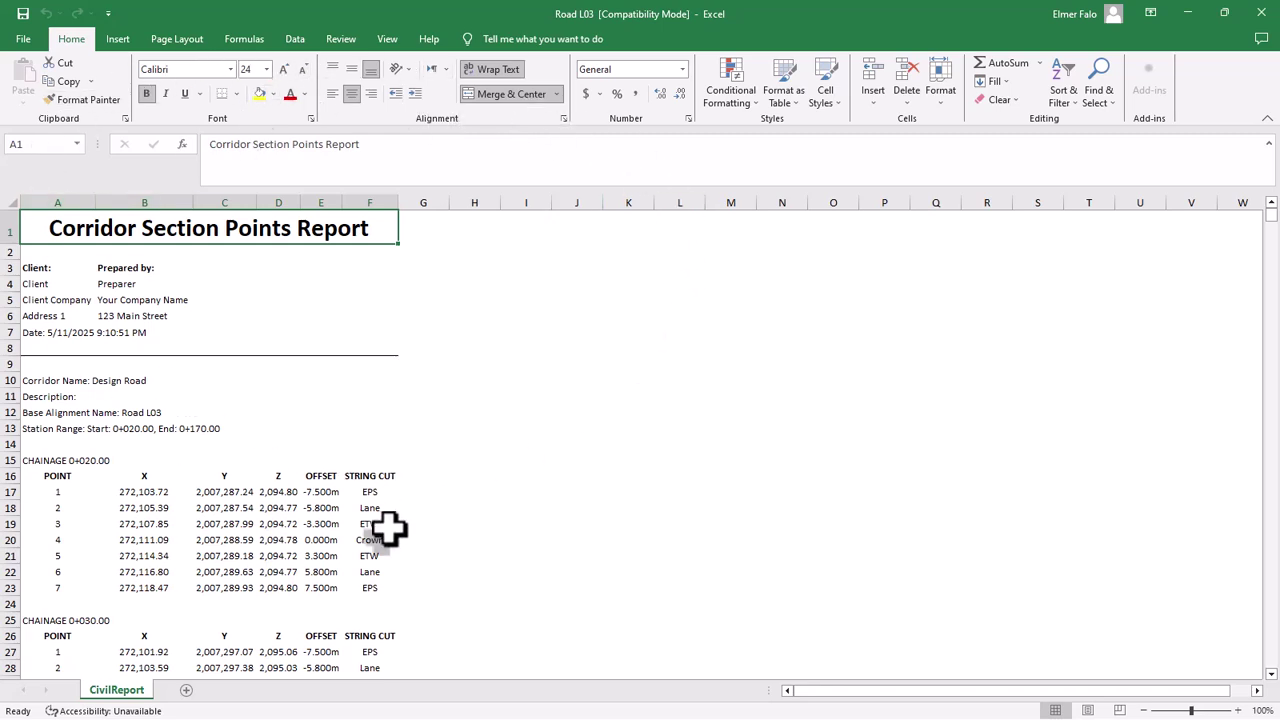
- Examine the station range and the point coordinates listed per chainage throughout the Corridor Section Points Report
{"action": "scroll", "coordinate": [262, 520], "scroll_direction": "down", "scroll_amount": 2}
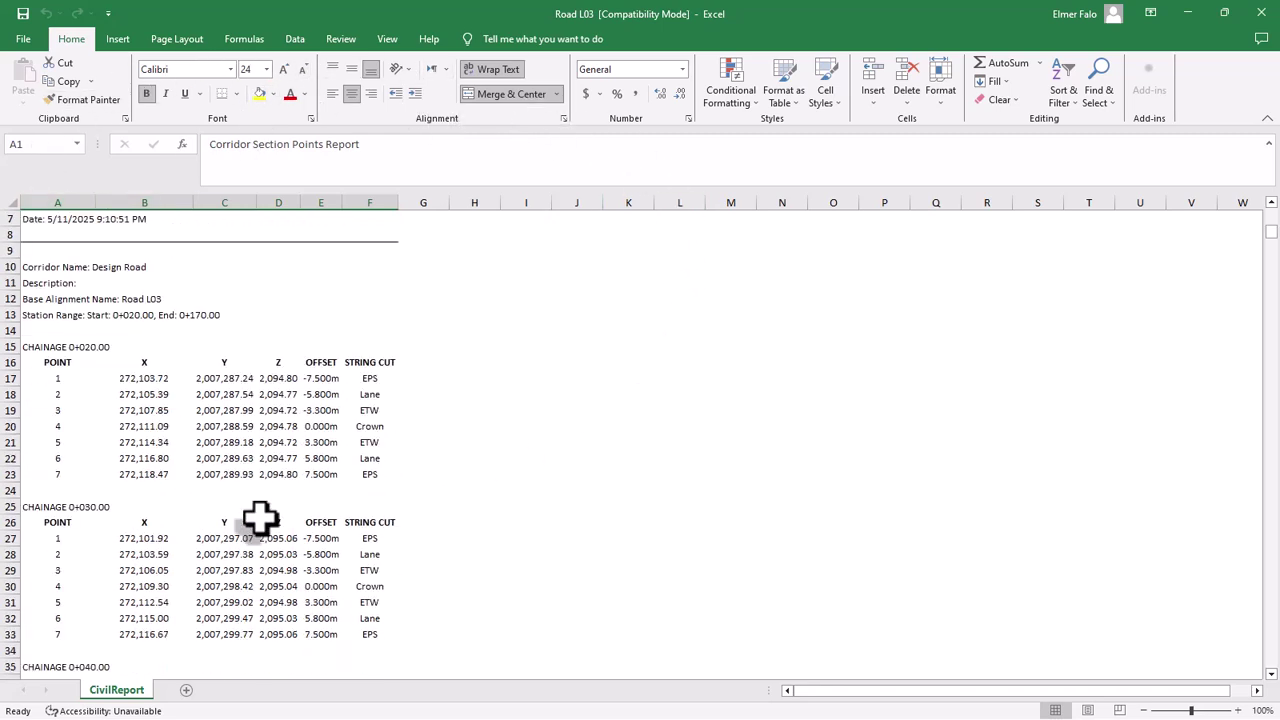
{"action": "scroll", "coordinate": [220, 506], "scroll_direction": "up", "scroll_amount": 2}
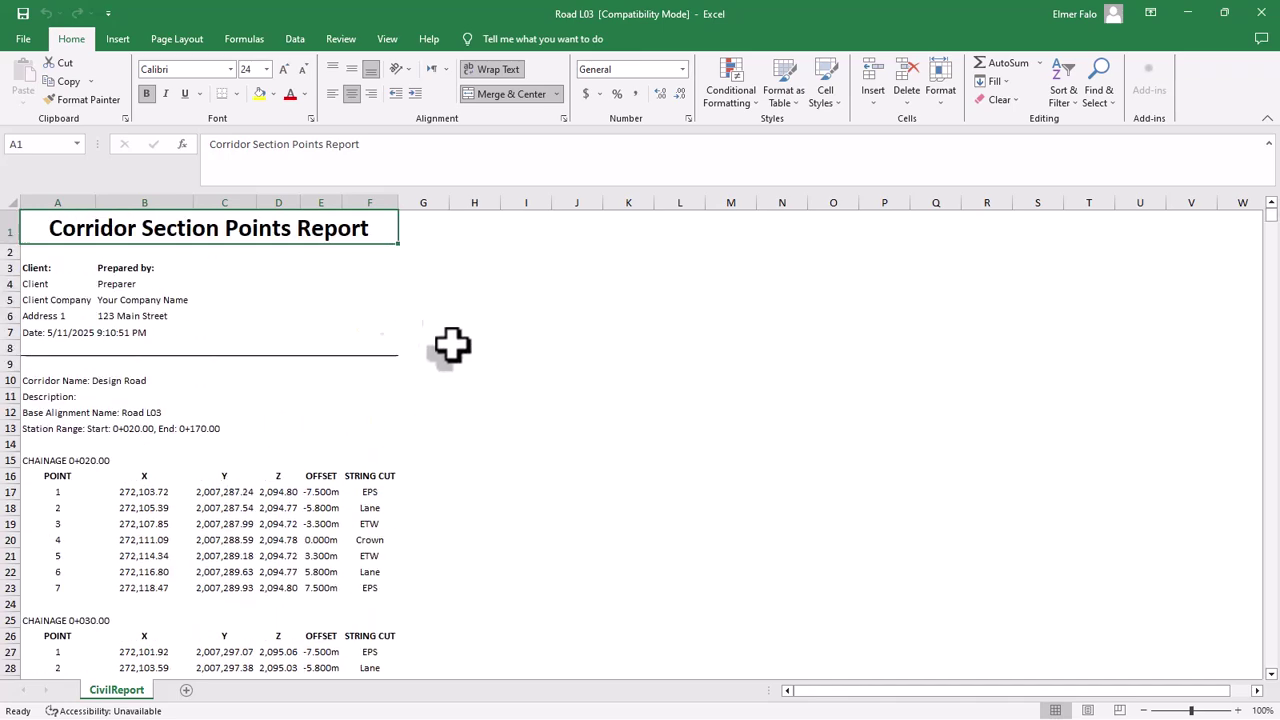
{"action": "left_click", "coordinate": [223, 426]}
{"action": "scroll", "coordinate": [106, 477], "scroll_direction": "down", "scroll_amount": 1}
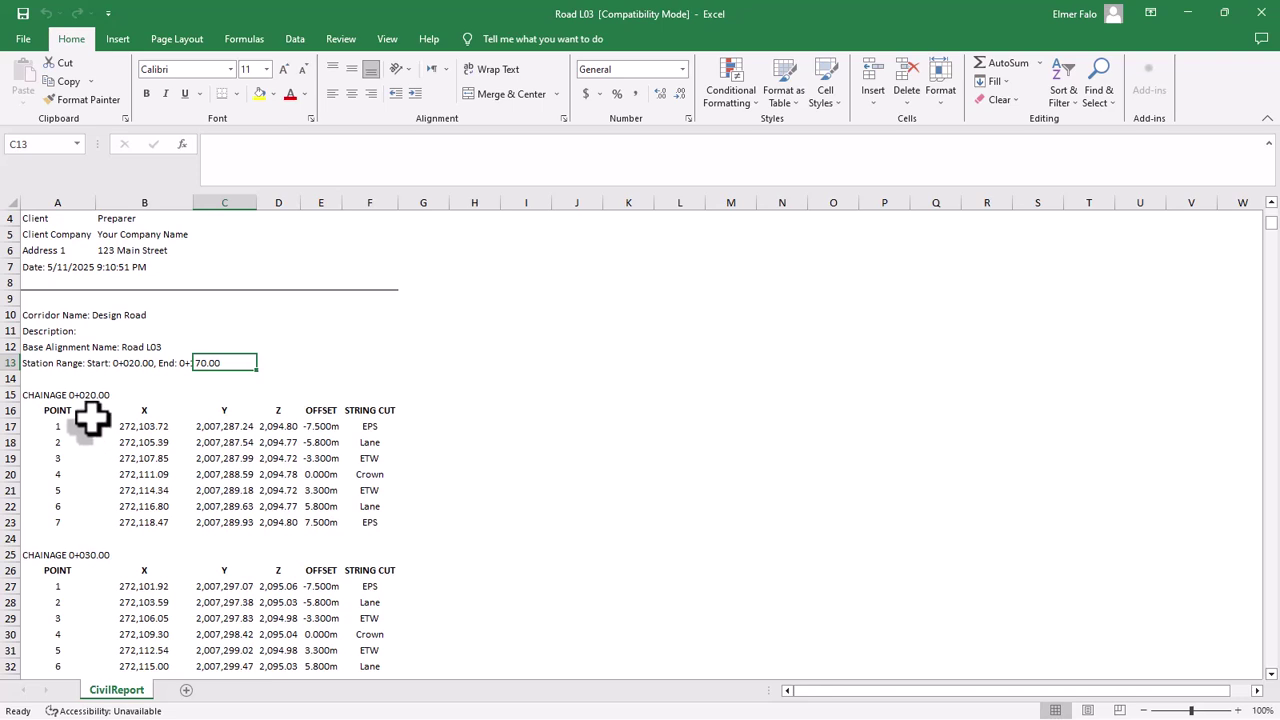
{"action": "left_click", "coordinate": [55, 397]}
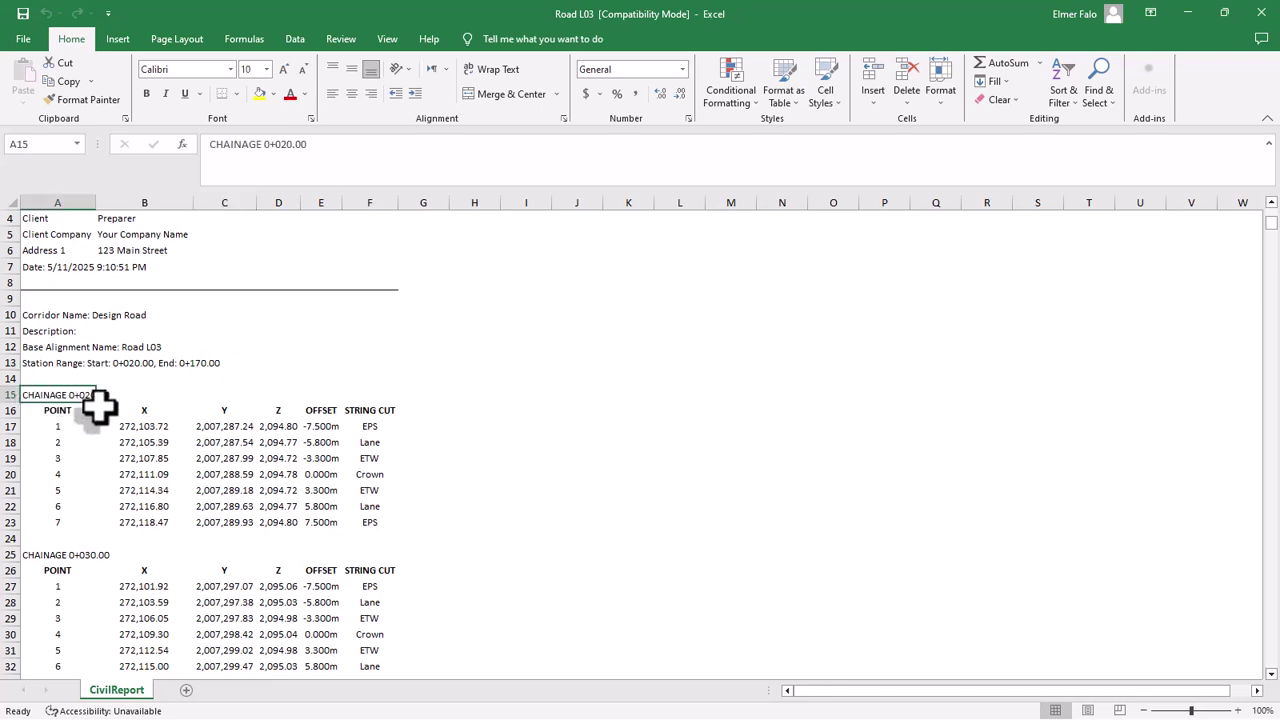
{"action": "scroll", "coordinate": [98, 405], "scroll_direction": "down", "scroll_amount": 19}
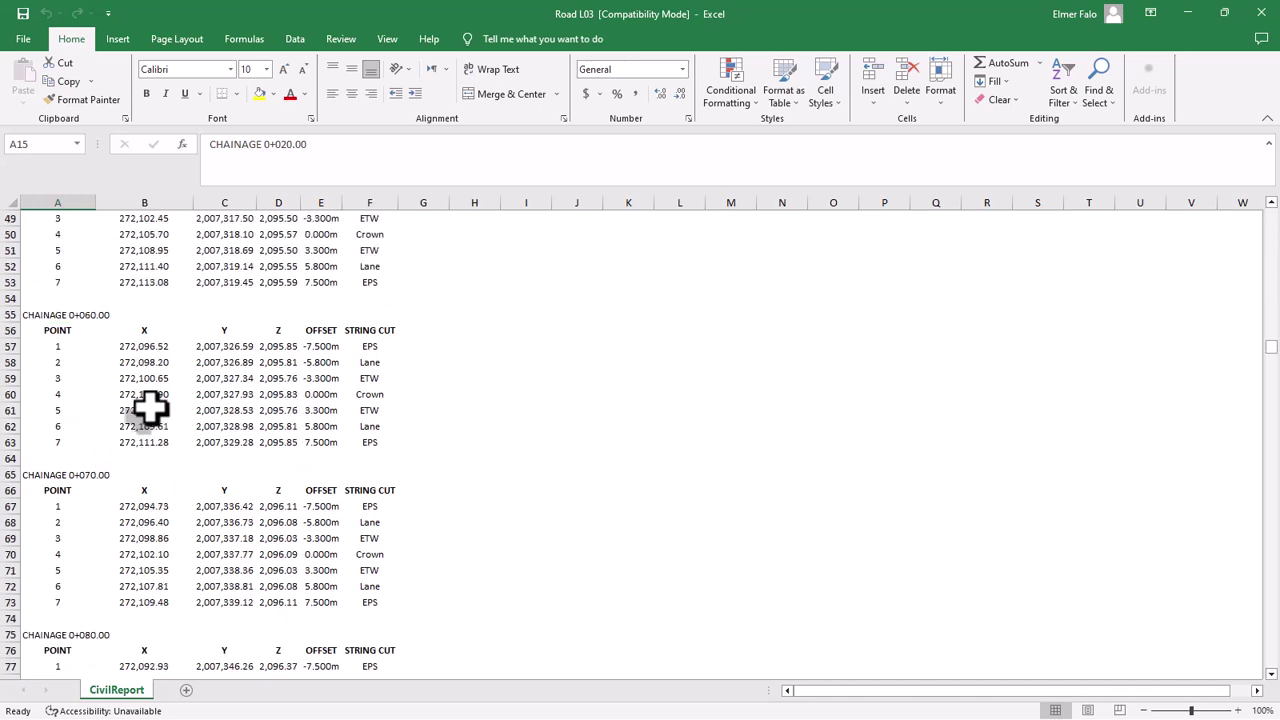
{"action": "scroll", "coordinate": [150, 405], "scroll_direction": "down", "scroll_amount": 20}
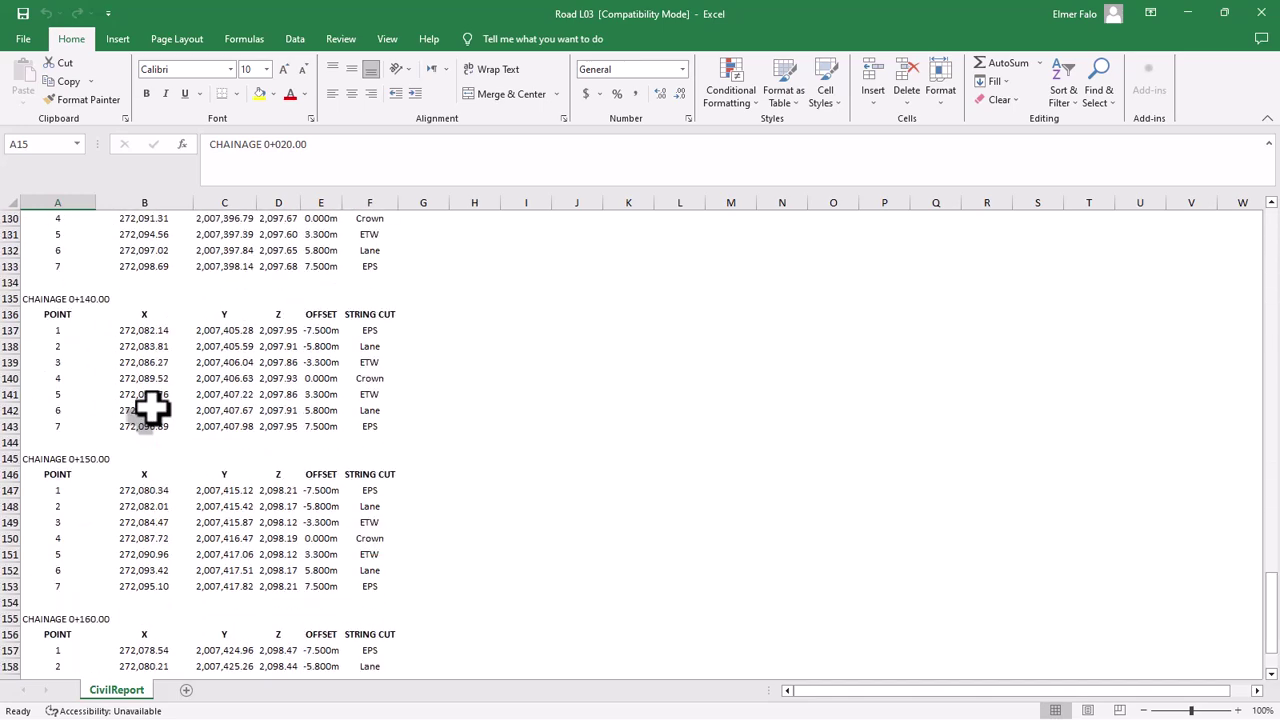
{"action": "scroll", "coordinate": [110, 480], "scroll_direction": "up", "scroll_amount": 1}
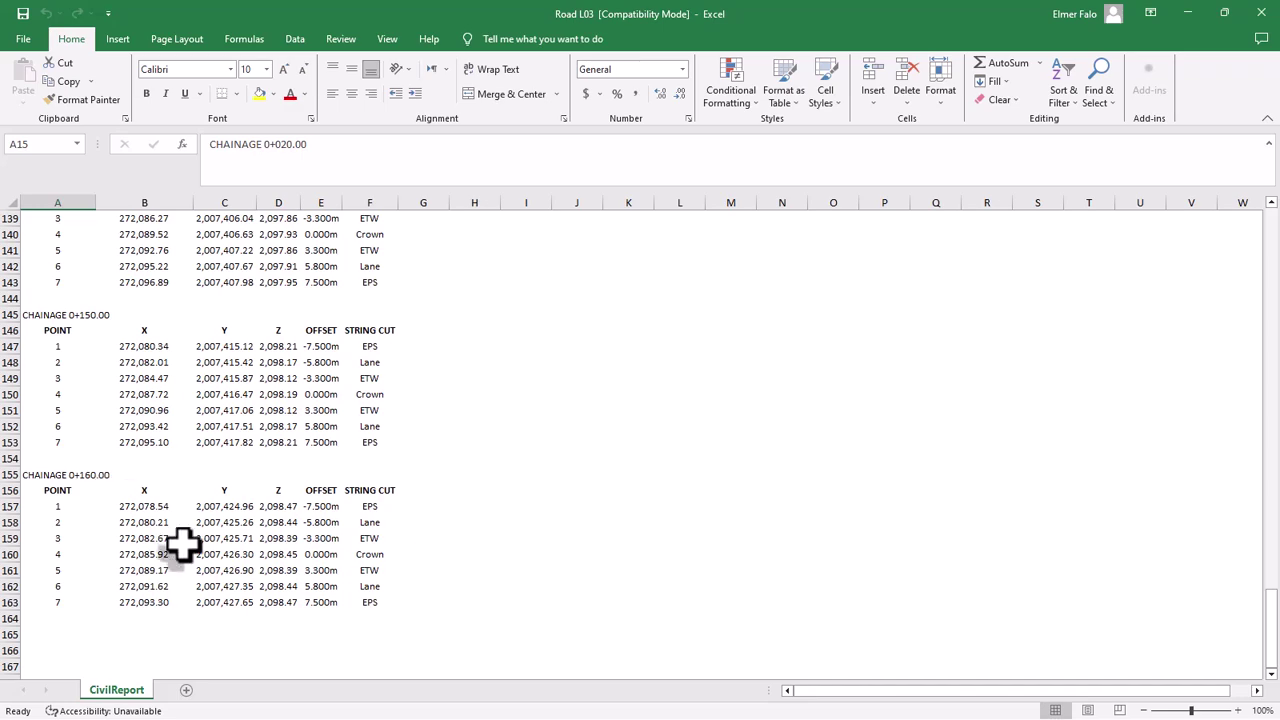
{"action": "scroll", "coordinate": [182, 550], "scroll_direction": "down", "scroll_amount": 2}
{"action": "scroll", "coordinate": [182, 552], "scroll_direction": "up", "scroll_amount": 20}
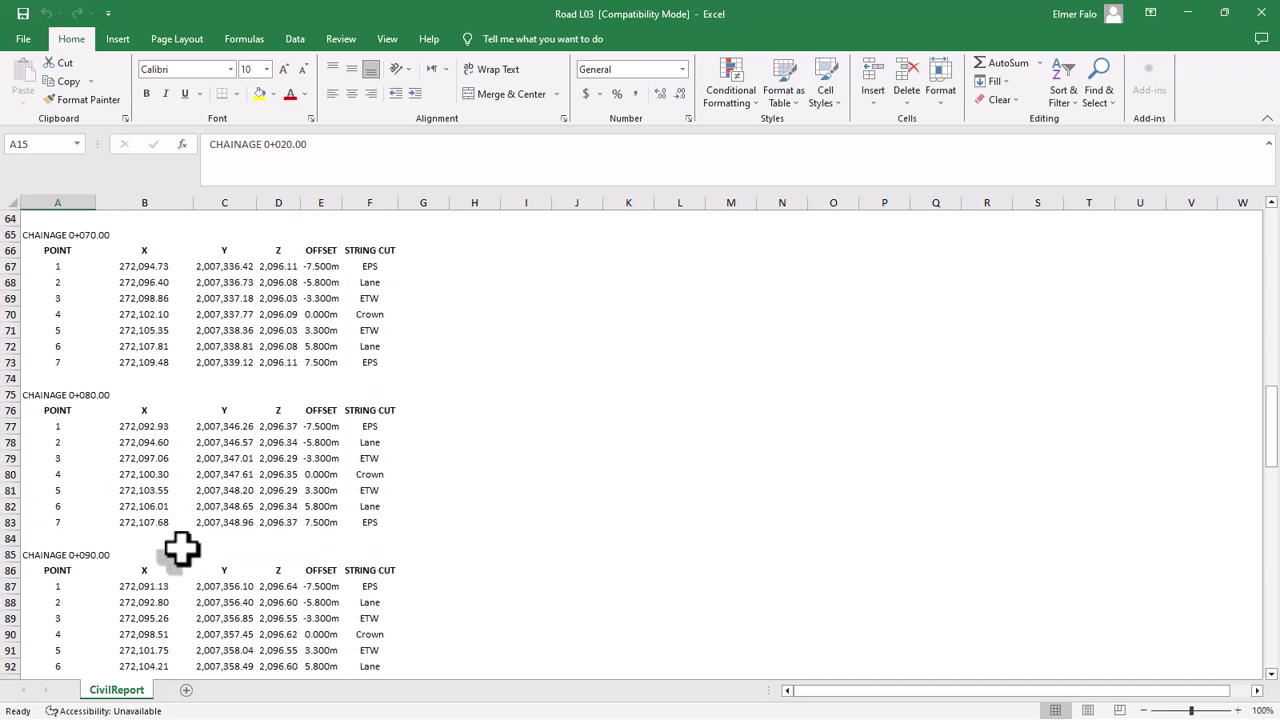
{"action": "scroll", "coordinate": [172, 531], "scroll_direction": "up", "scroll_amount": 13}
{"action": "scroll", "coordinate": [161, 466], "scroll_direction": "down", "scroll_amount": 1}
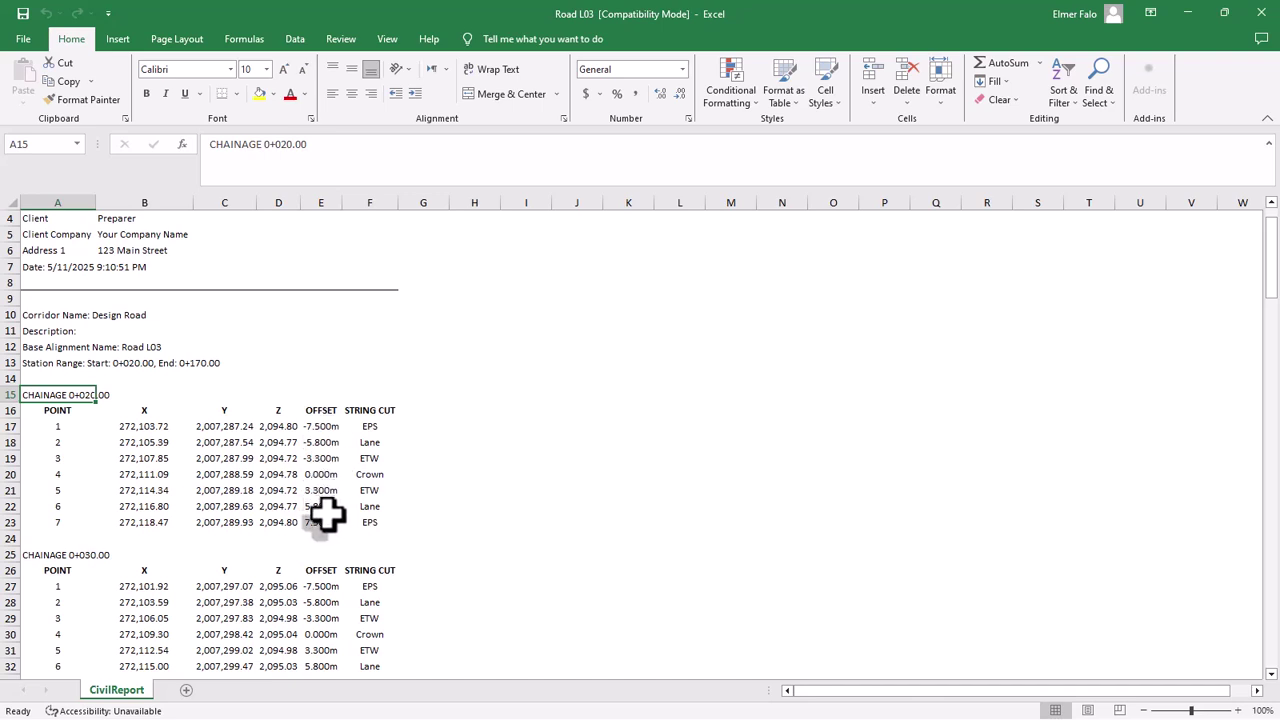
- Check the string cut codes of the points from the crown to the road edge at chainage 0+020.00
{"action": "left_click", "coordinate": [367, 476]}
{"action": "left_click", "coordinate": [367, 490]}
{"action": "left_click", "coordinate": [372, 506]}
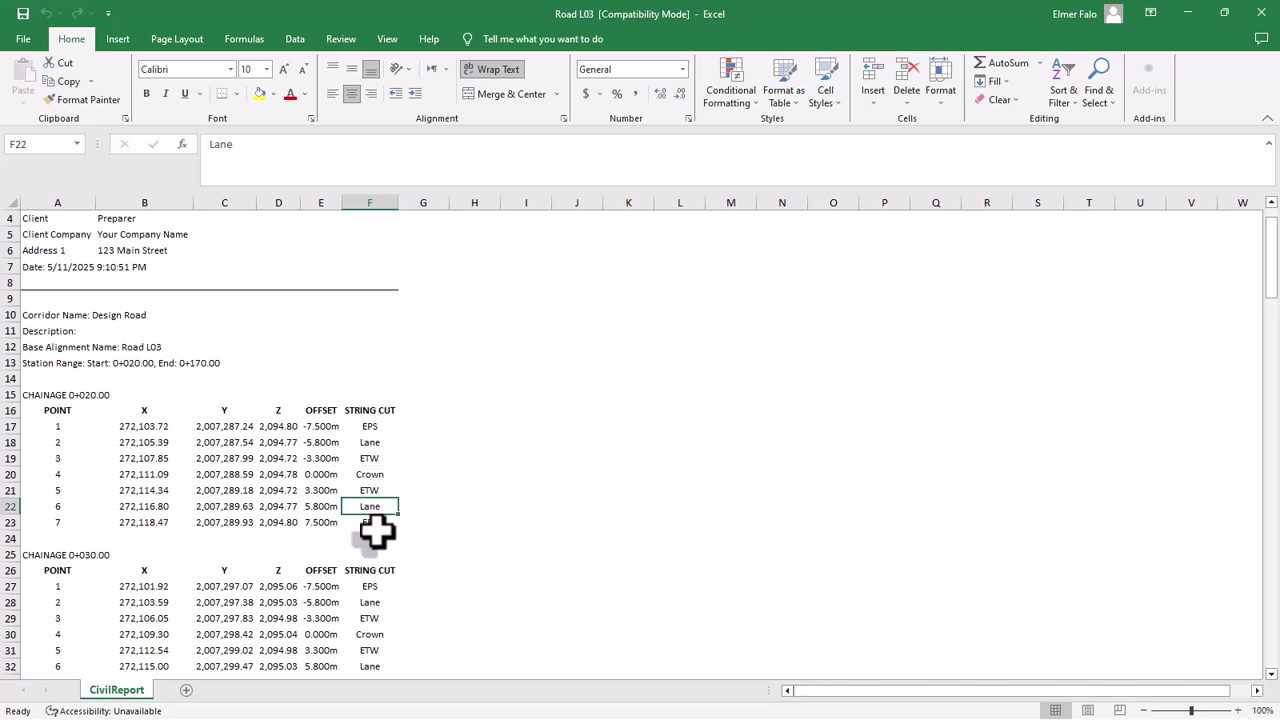
{"action": "left_click", "coordinate": [375, 538]}
{"action": "left_click", "coordinate": [359, 525]}
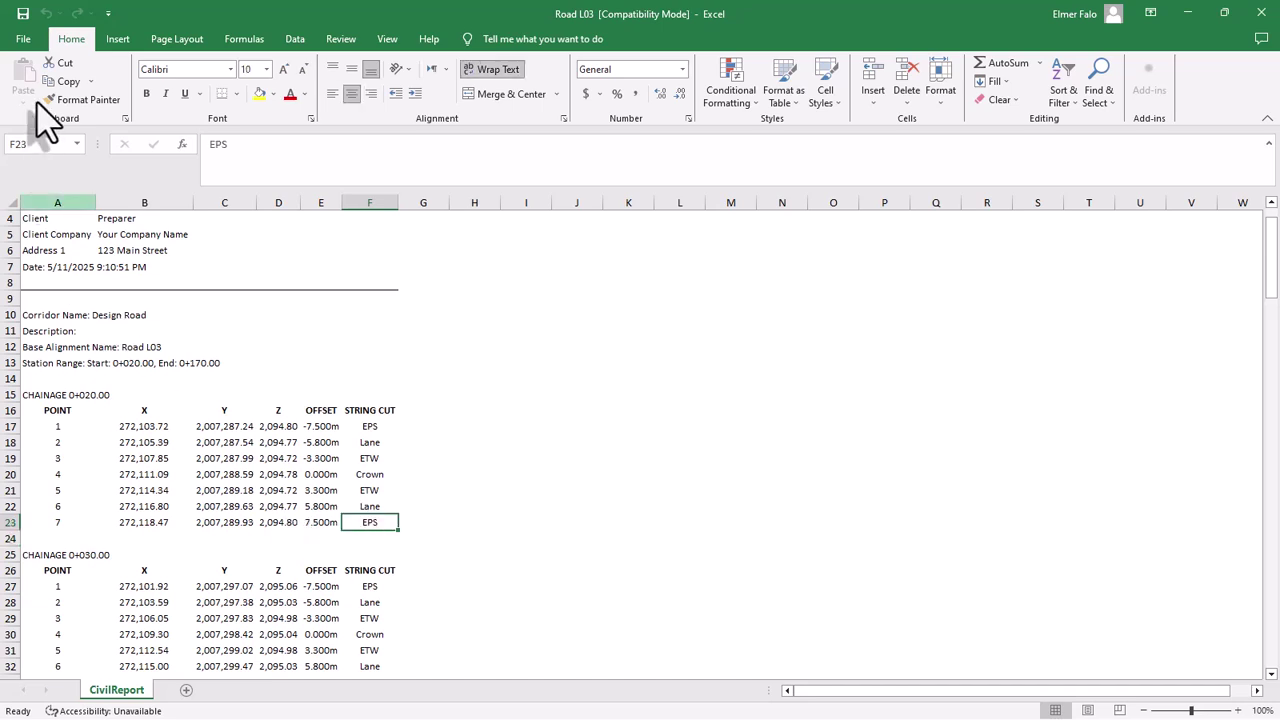
- Save and close the Road L03 workbook, and finish the Cross Section Points Report in Civil 3D
{"action": "left_click", "coordinate": [25, 14]}
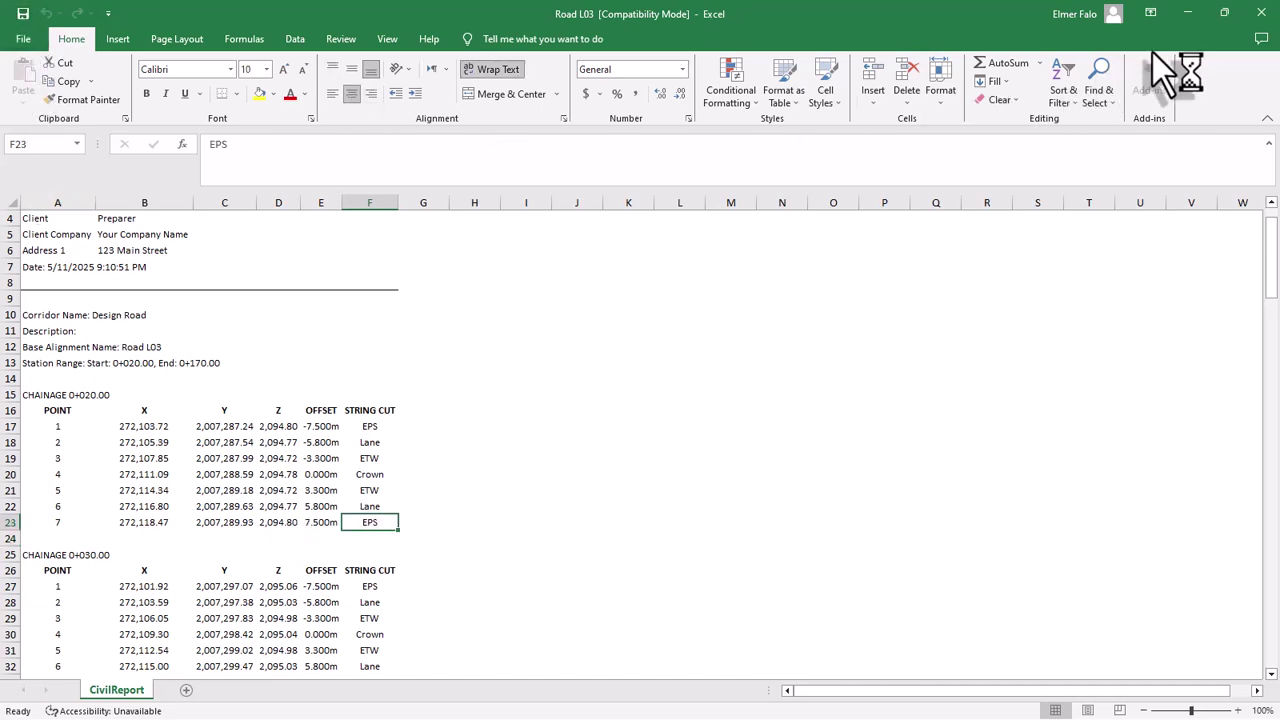
{"action": "left_click", "coordinate": [1262, 12]}
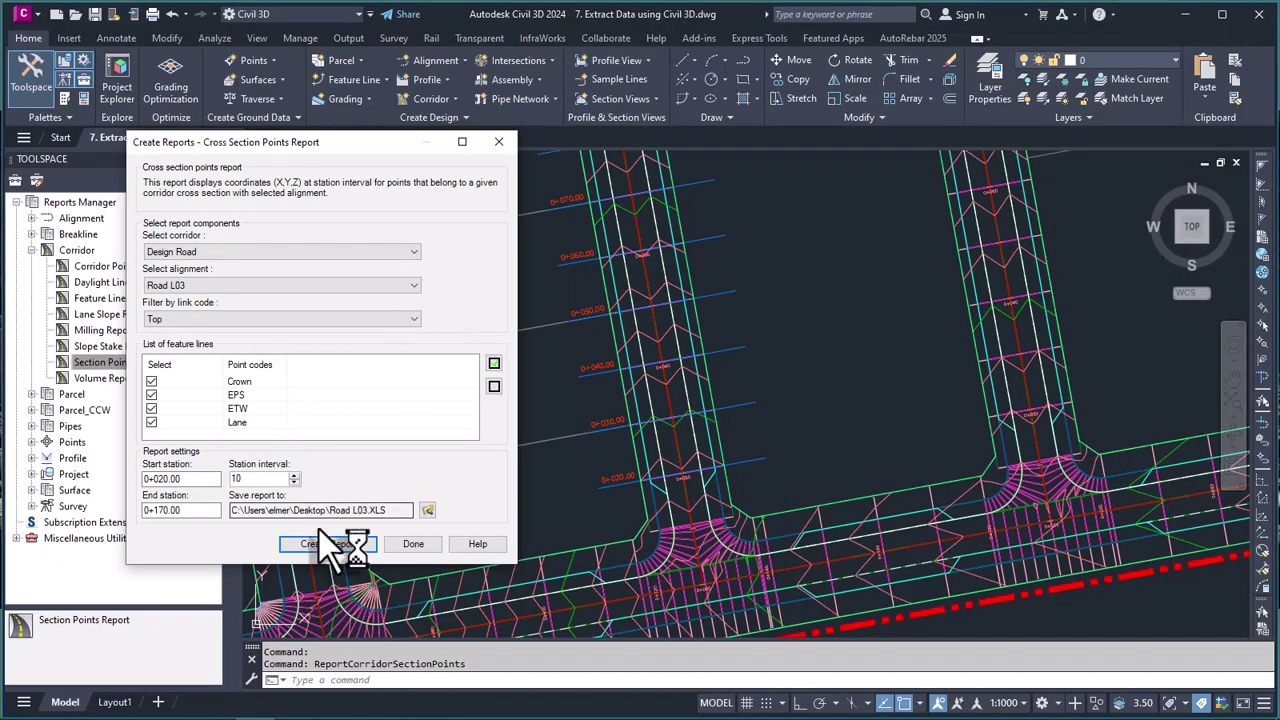
{"action": "left_click", "coordinate": [413, 548]}
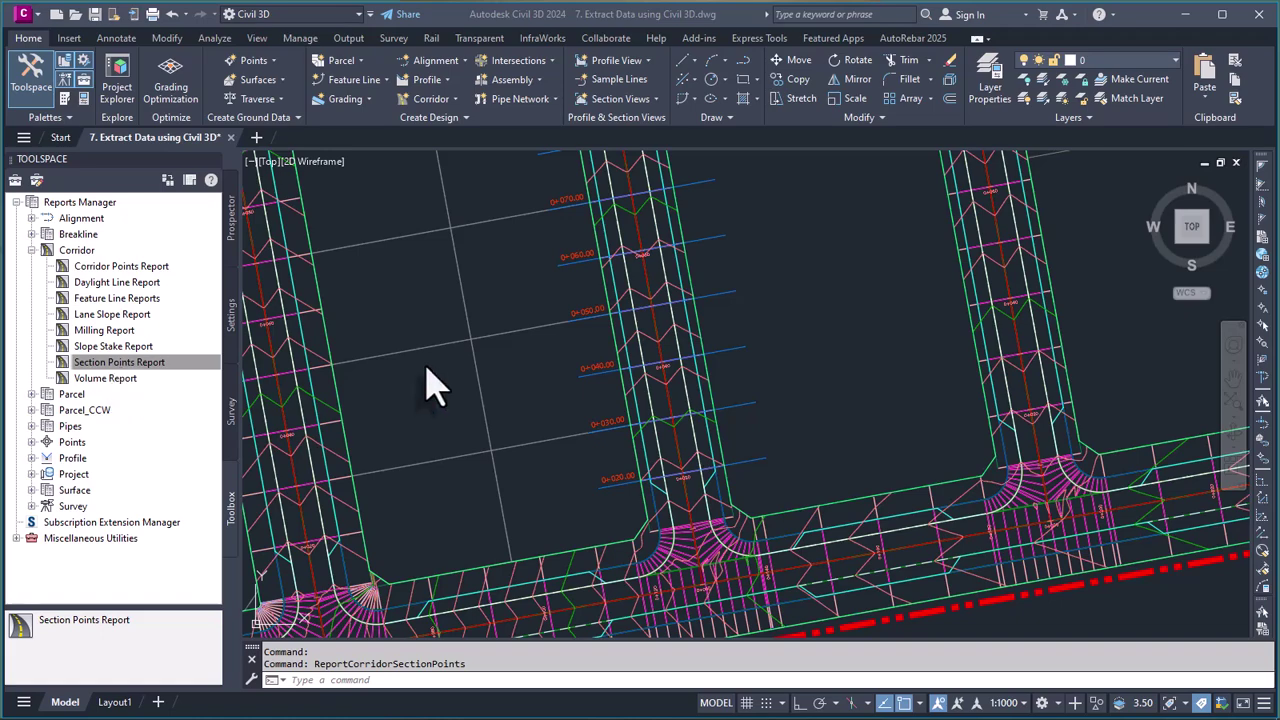
- Examine Road L03 in the plan around station 0+020.00 and station 0+160.00, including the intersections at both ends
{"action": "left_click", "coordinate": [138, 364]}
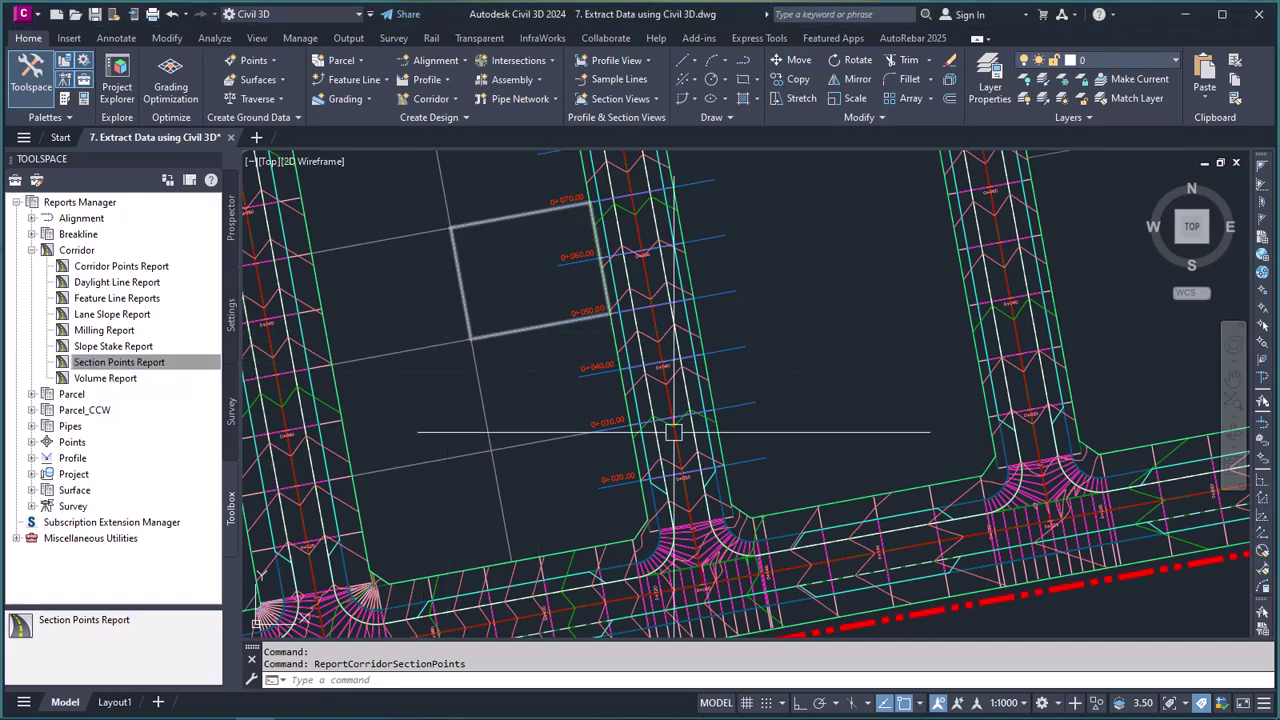
{"action": "scroll", "coordinate": [681, 503], "scroll_direction": "up", "scroll_amount": 5}
{"action": "scroll", "coordinate": [660, 510], "scroll_direction": "up", "scroll_amount": 3}
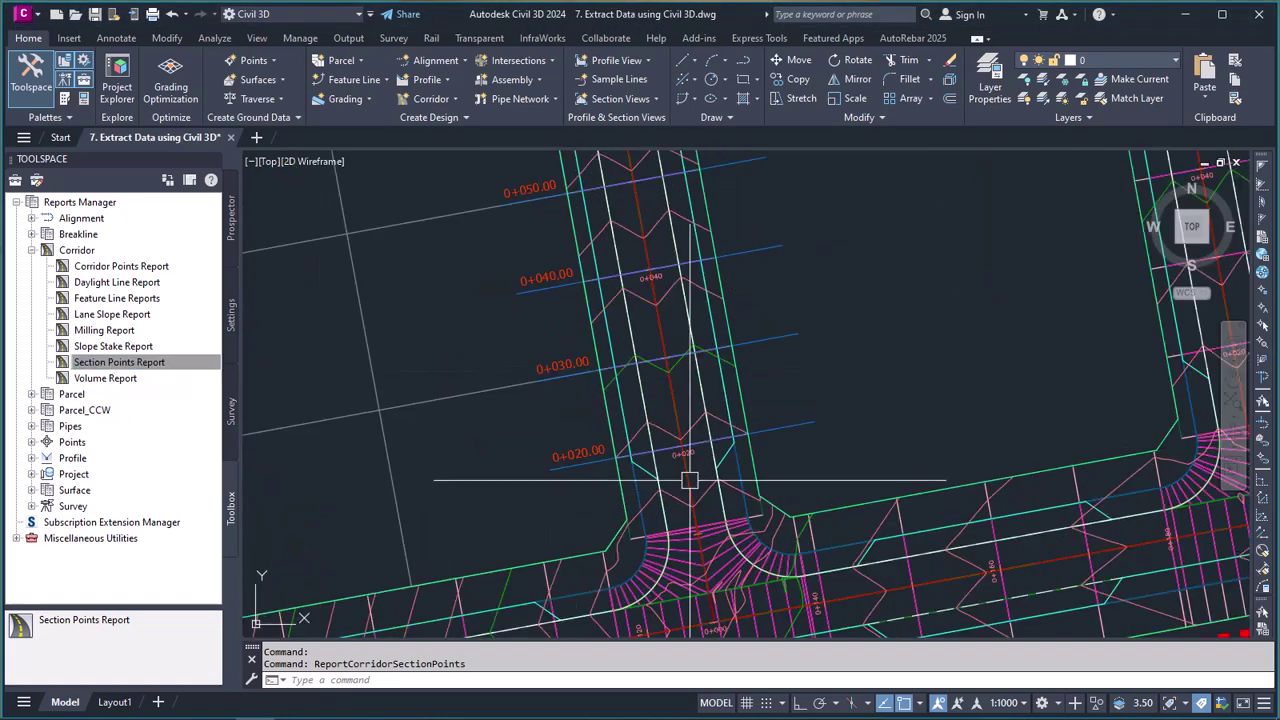
{"action": "scroll", "coordinate": [590, 531], "scroll_direction": "up", "scroll_amount": 2}
{"action": "scroll", "coordinate": [585, 528], "scroll_direction": "down", "scroll_amount": 4}
{"action": "scroll", "coordinate": [580, 530], "scroll_direction": "up", "scroll_amount": 5}
{"action": "scroll", "coordinate": [600, 515], "scroll_direction": "down", "scroll_amount": 4}
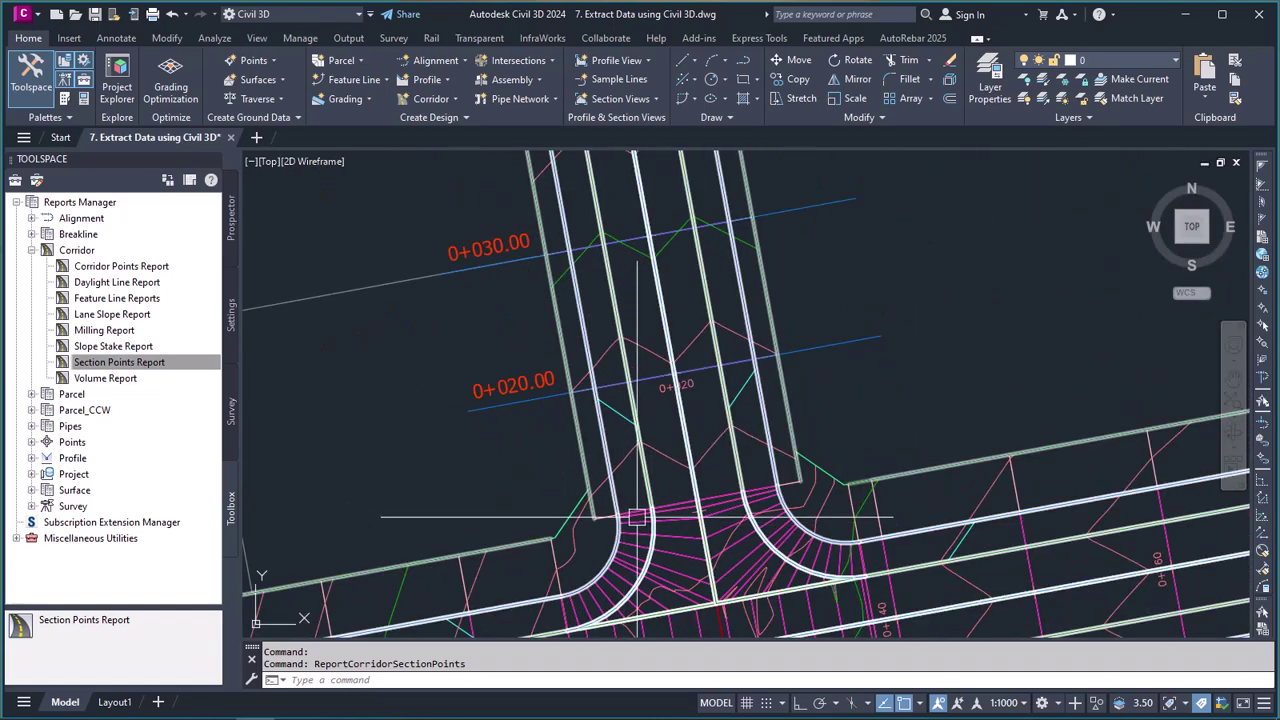
{"action": "scroll", "coordinate": [590, 458], "scroll_direction": "up", "scroll_amount": 3}
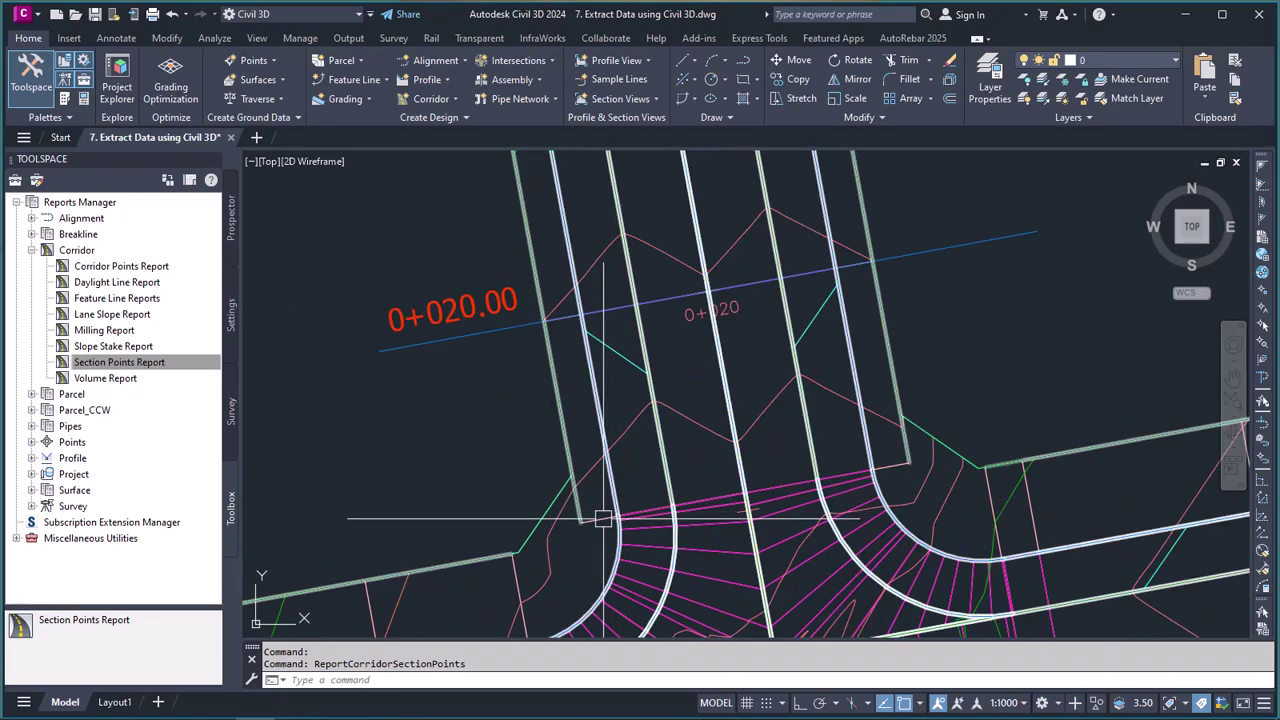
{"action": "scroll", "coordinate": [586, 429], "scroll_direction": "down", "scroll_amount": 4}
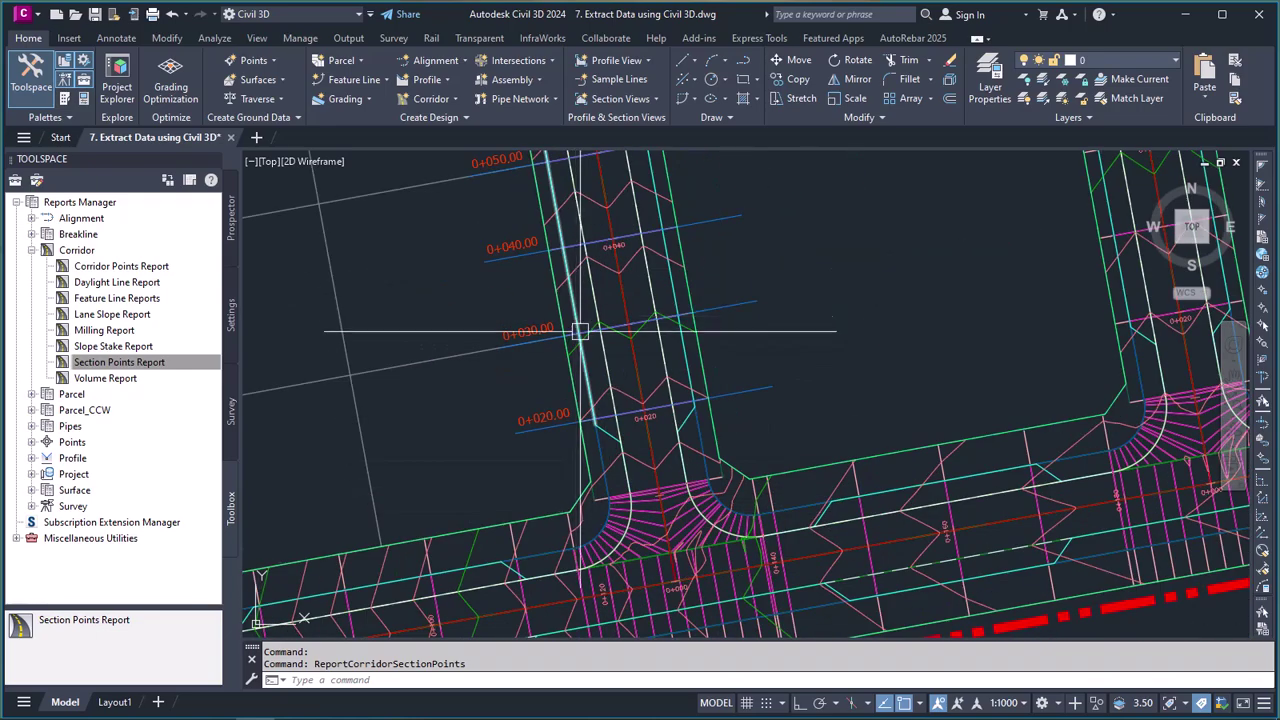
{"action": "scroll", "coordinate": [597, 497], "scroll_direction": "down", "scroll_amount": 6}
{"action": "scroll", "coordinate": [414, 443], "scroll_direction": "up", "scroll_amount": 6}
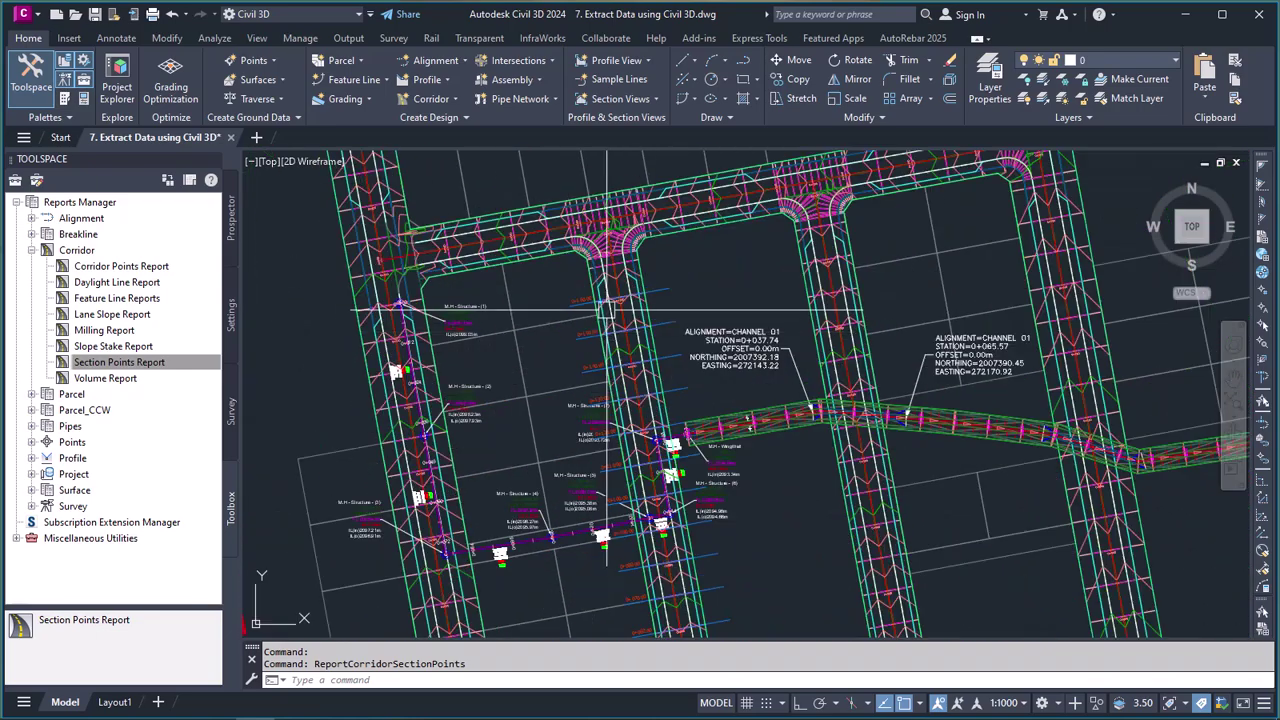
{"action": "scroll", "coordinate": [537, 257], "scroll_direction": "up", "scroll_amount": 3}
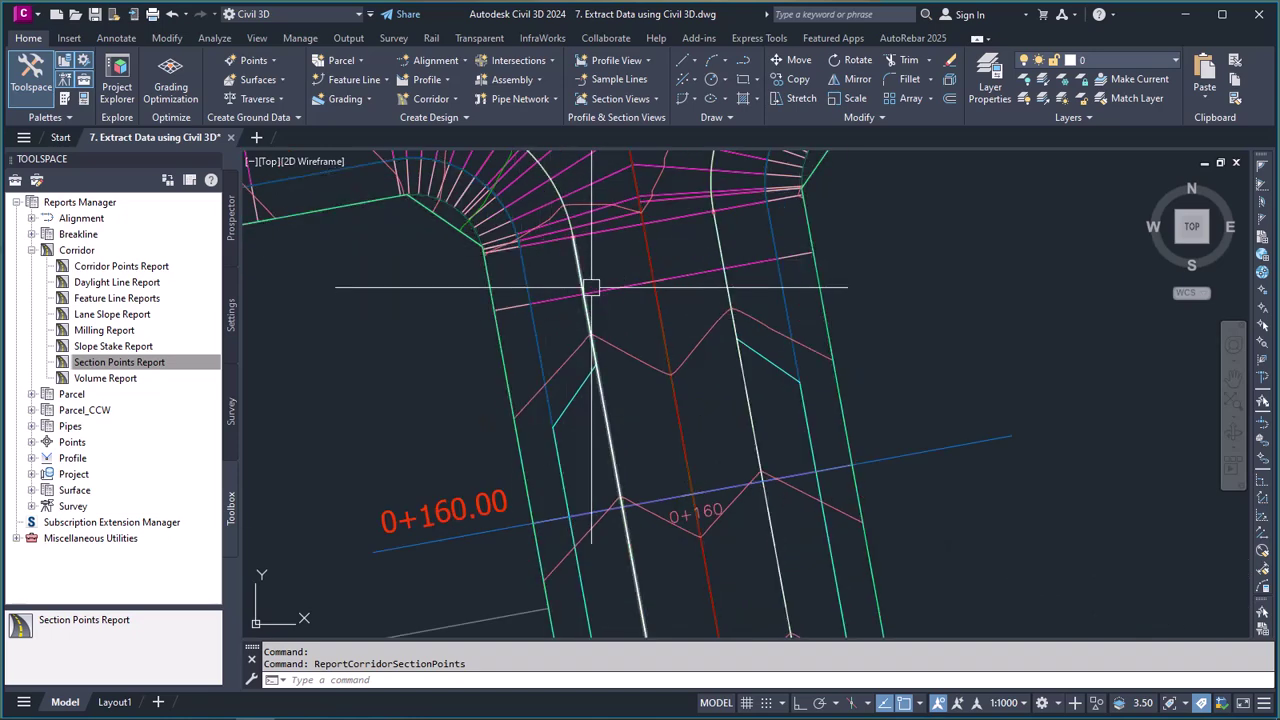
{"action": "scroll", "coordinate": [605, 258], "scroll_direction": "down", "scroll_amount": 1}
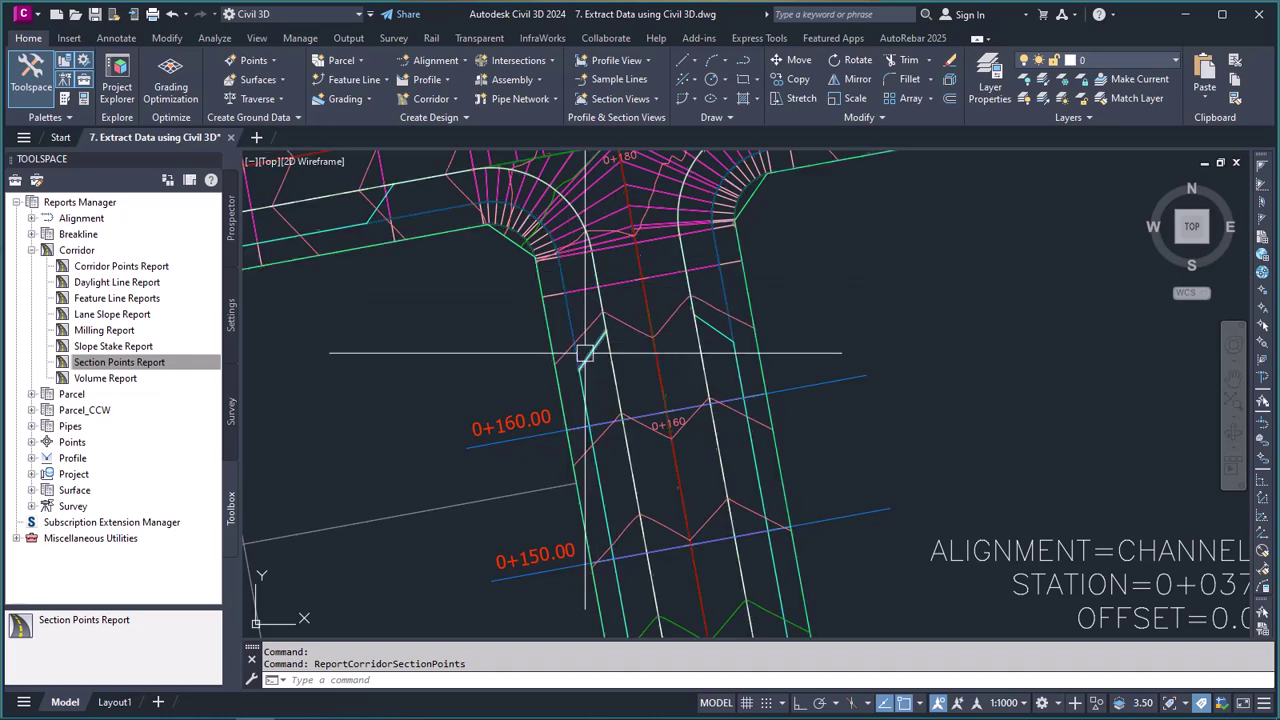
- Open the properties of the Design Road corridor and look through its codes, feature lines and surfaces
{"action": "left_click", "coordinate": [629, 284]}
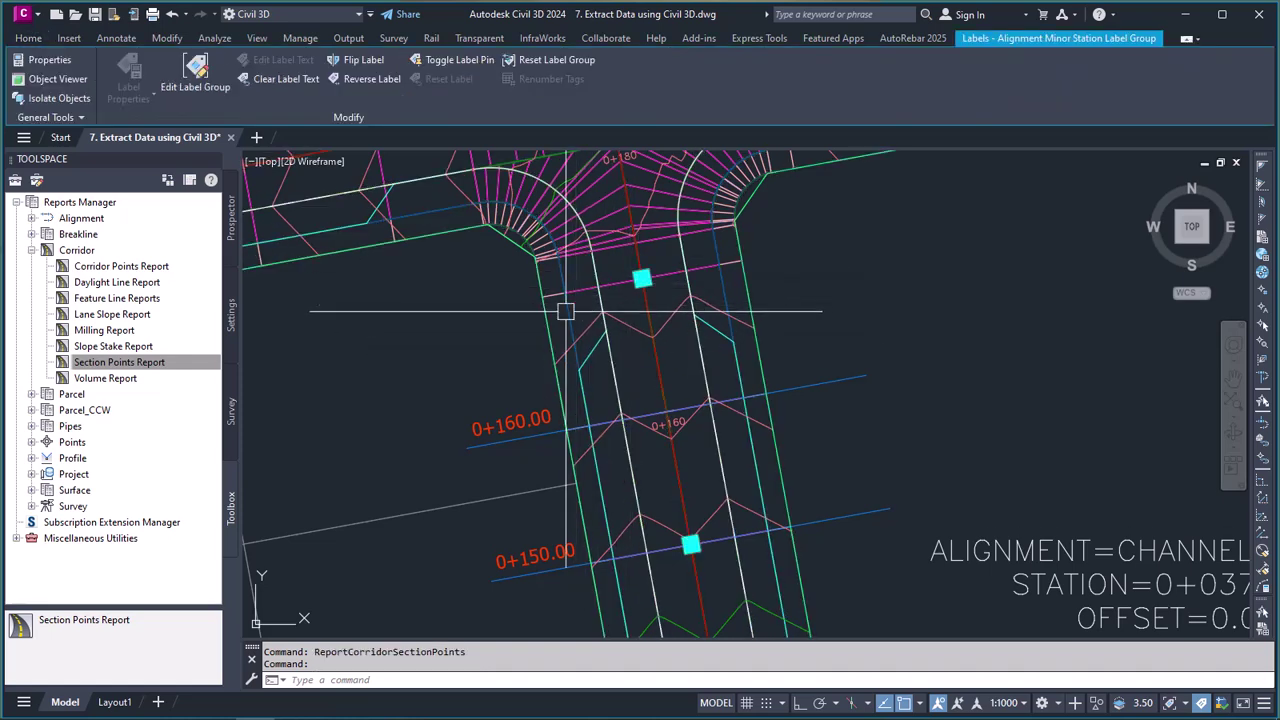
{"action": "key", "text": "Escape"}
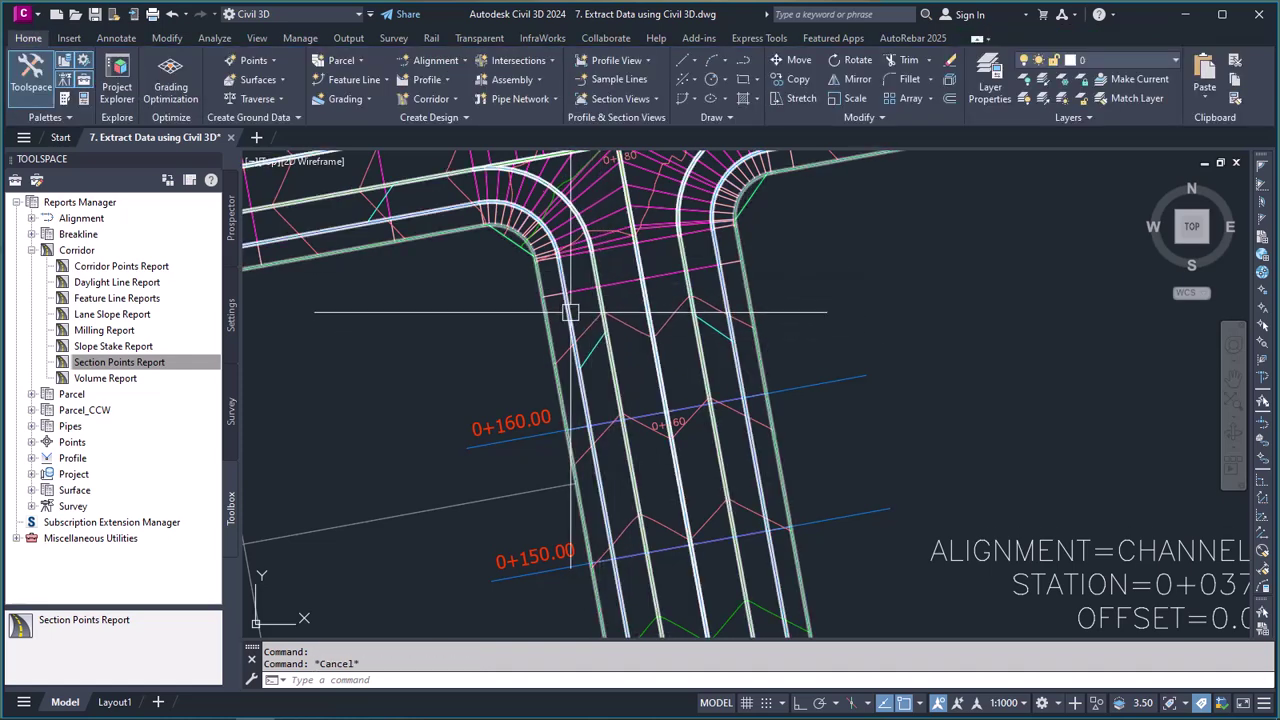
{"action": "left_click", "coordinate": [578, 295]}
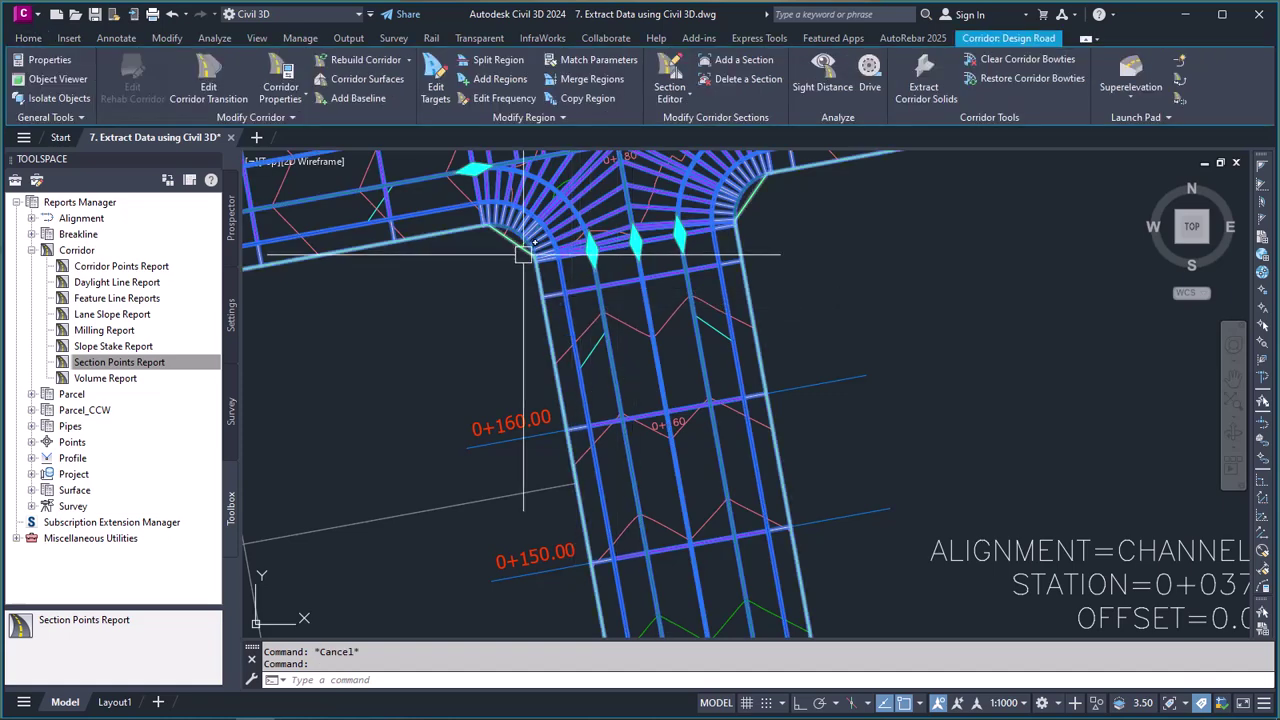
{"action": "left_click", "coordinate": [281, 70]}
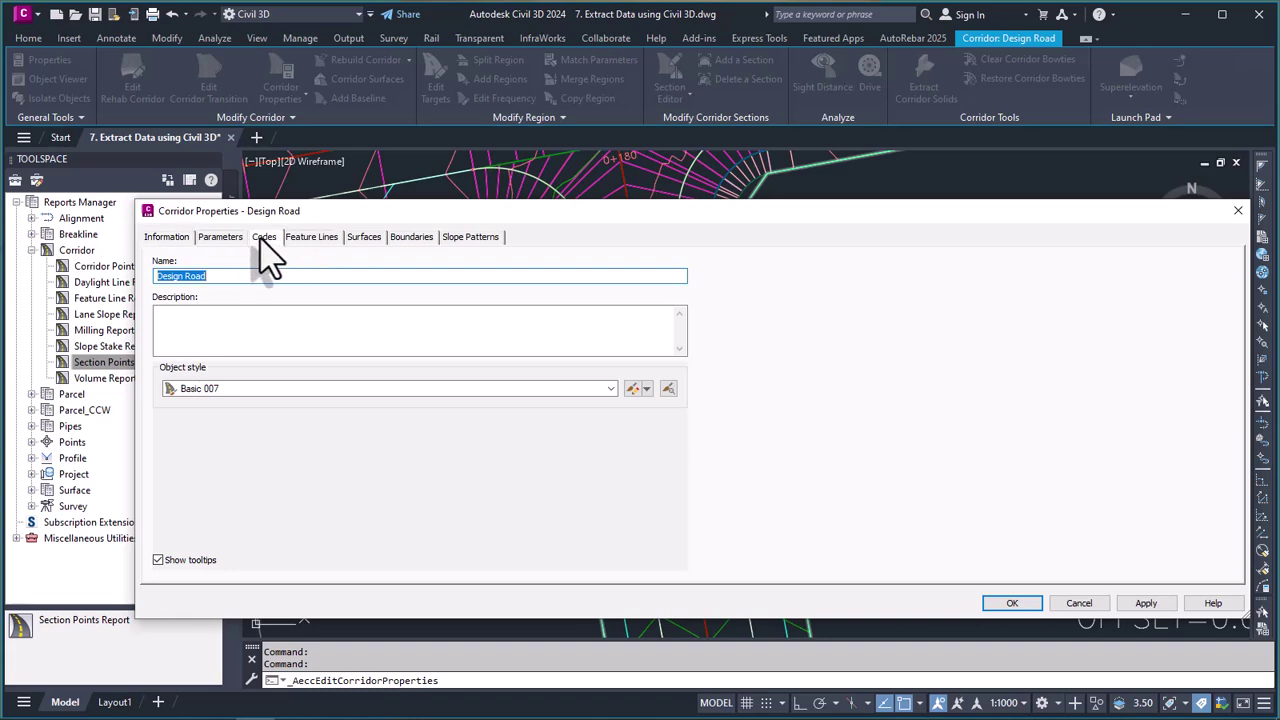
{"action": "left_click", "coordinate": [262, 238]}
{"action": "left_click", "coordinate": [310, 239]}
{"action": "left_click", "coordinate": [364, 238]}
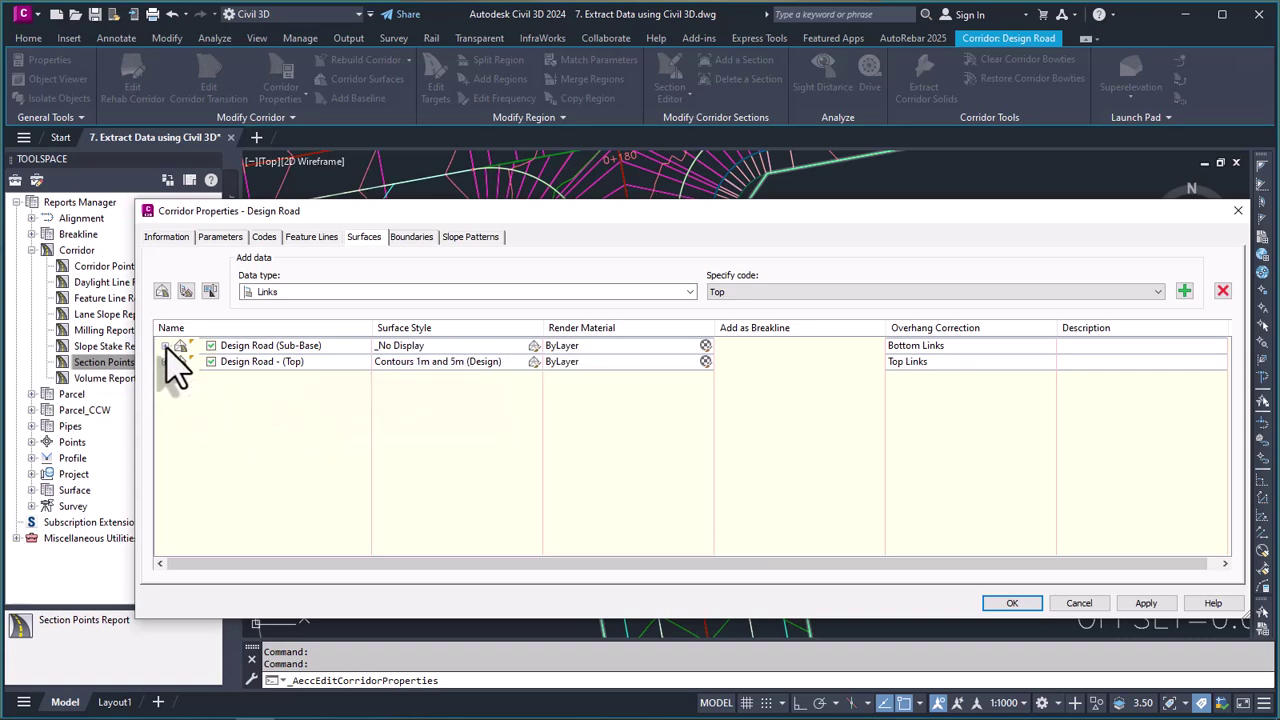
- Check the link codes of the Sub-Base and Top corridor surfaces, then close the properties and deselect the corridor
{"action": "left_click", "coordinate": [165, 346]}
{"action": "left_click", "coordinate": [165, 378]}
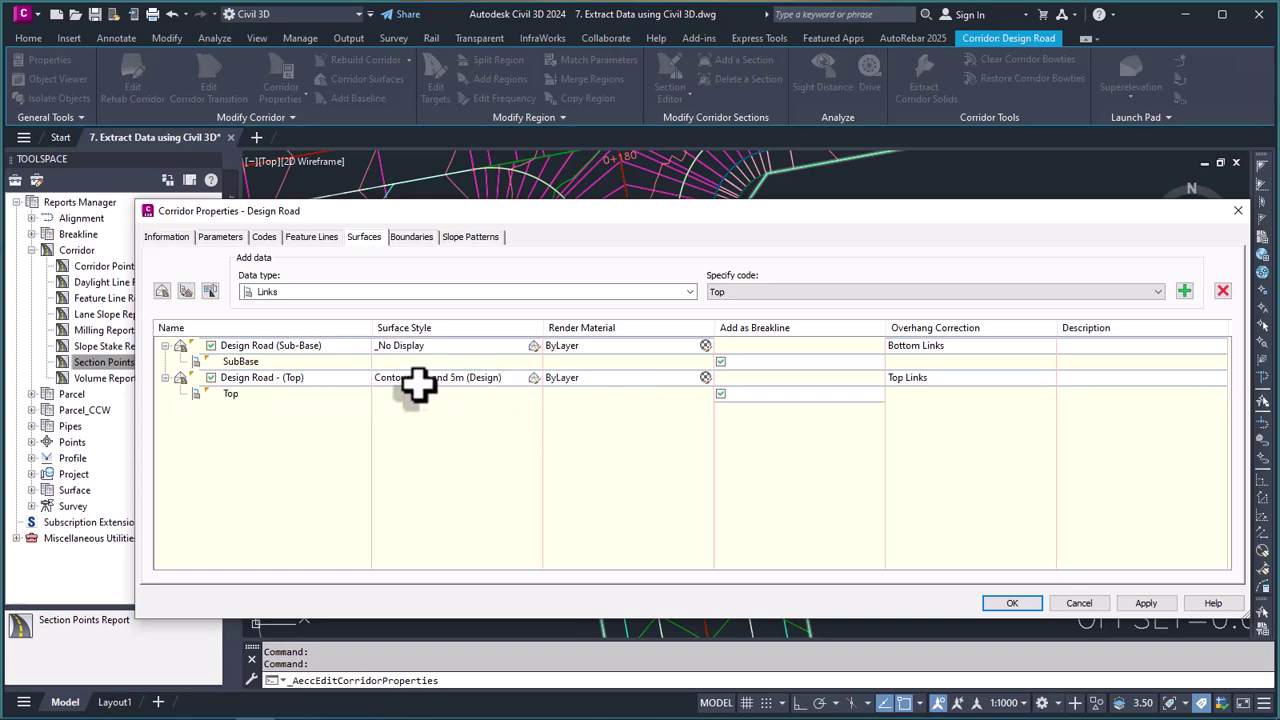
{"action": "left_click", "coordinate": [1238, 210]}
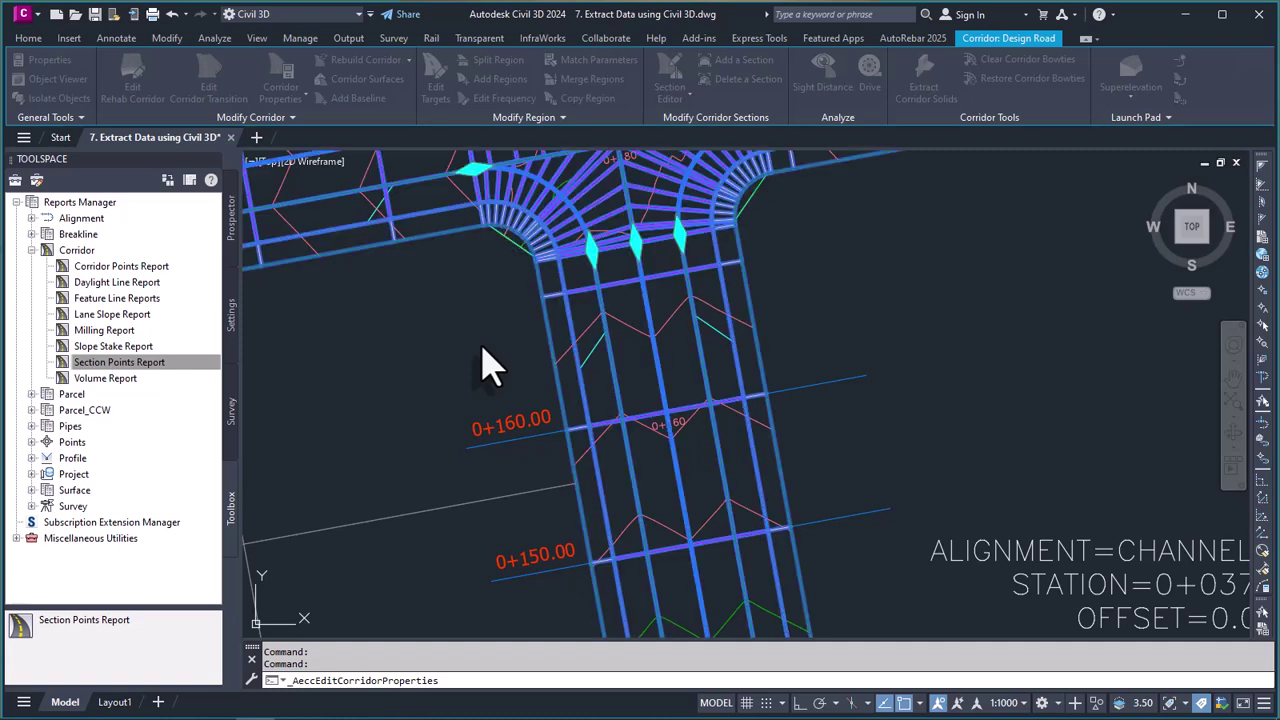
{"action": "left_click", "coordinate": [480, 358]}
{"action": "key", "text": "Escape"}
{"action": "key", "text": "Escape"}
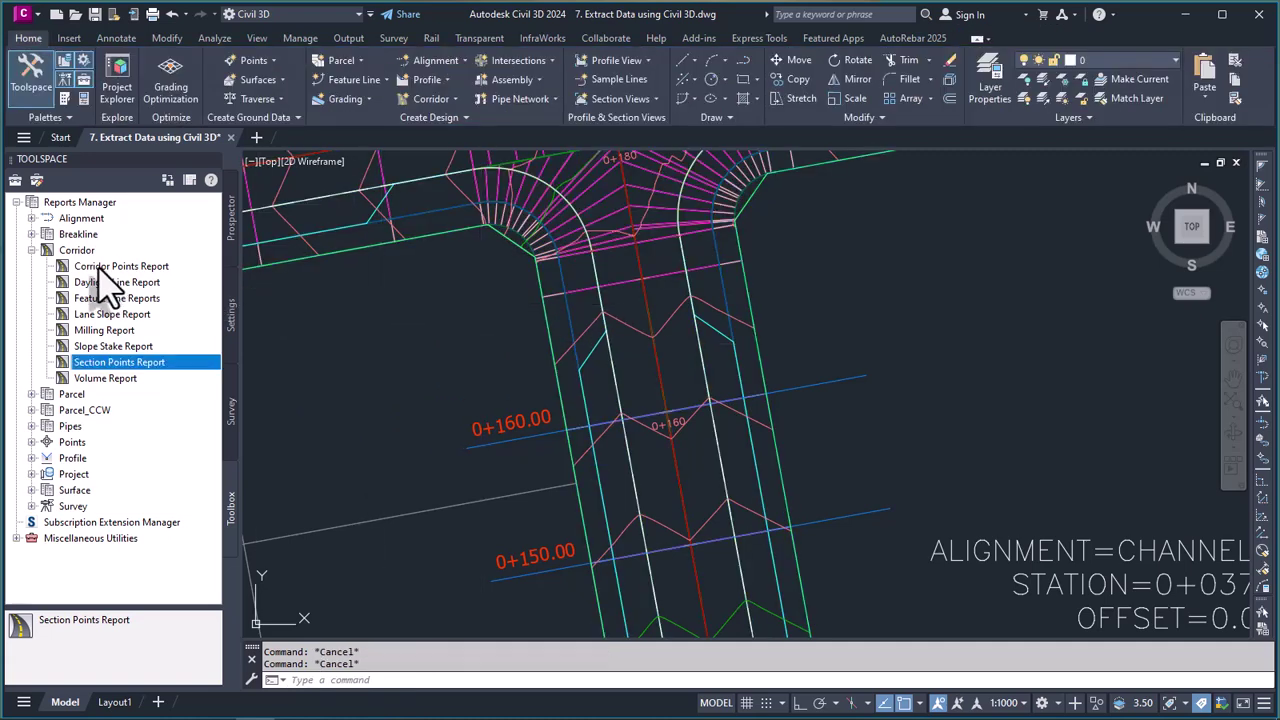
{"action": "left_click", "coordinate": [110, 266]}
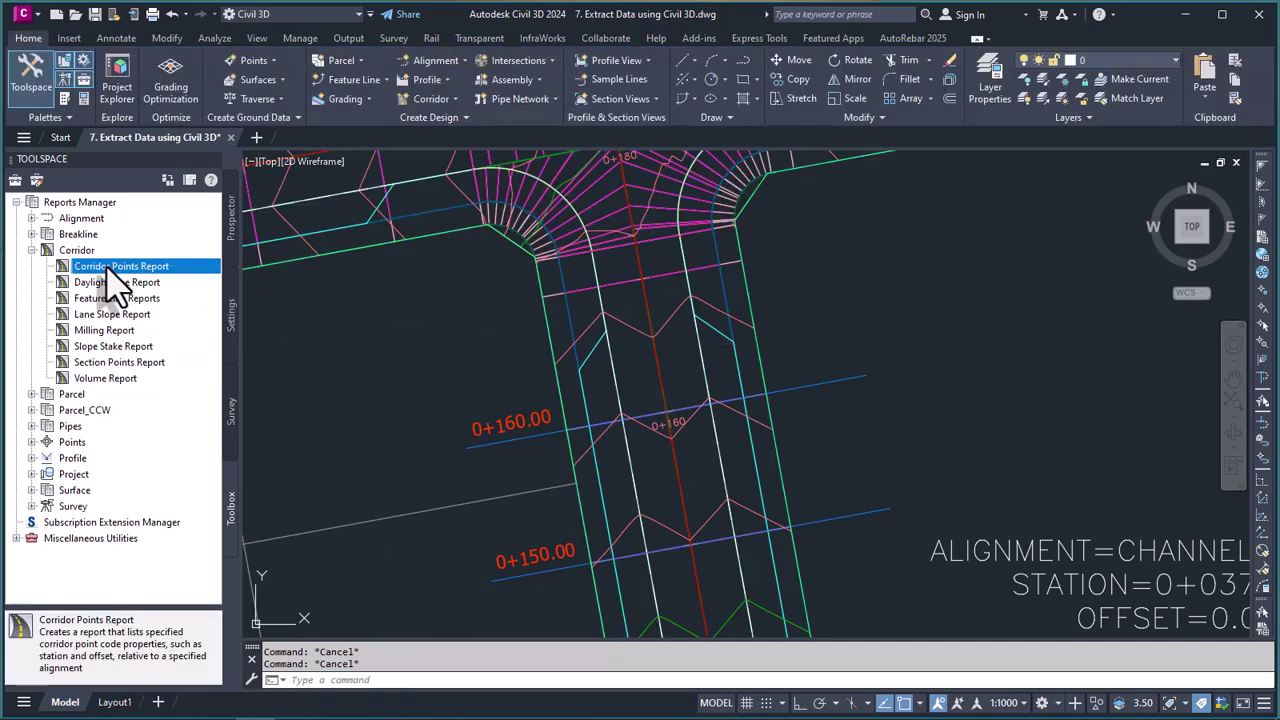
{"action": "right_click", "coordinate": [116, 284]}
{"action": "left_click", "coordinate": [455, 325]}
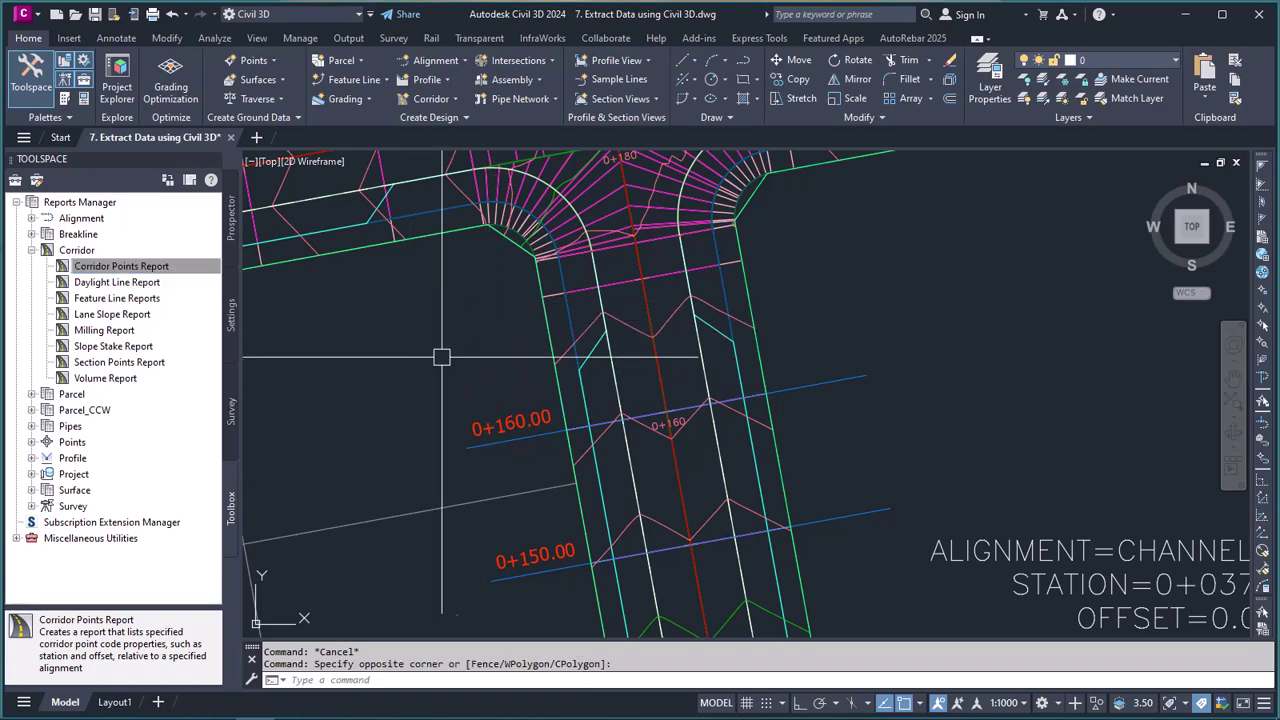
- Examine the corridor edge lines where Road L03 meets the intersections beyond stations 0+160.00 and 0+020.00
{"action": "scroll", "coordinate": [628, 305], "scroll_direction": "down", "scroll_amount": 3}
{"action": "scroll", "coordinate": [628, 305], "scroll_direction": "up", "scroll_amount": 4}
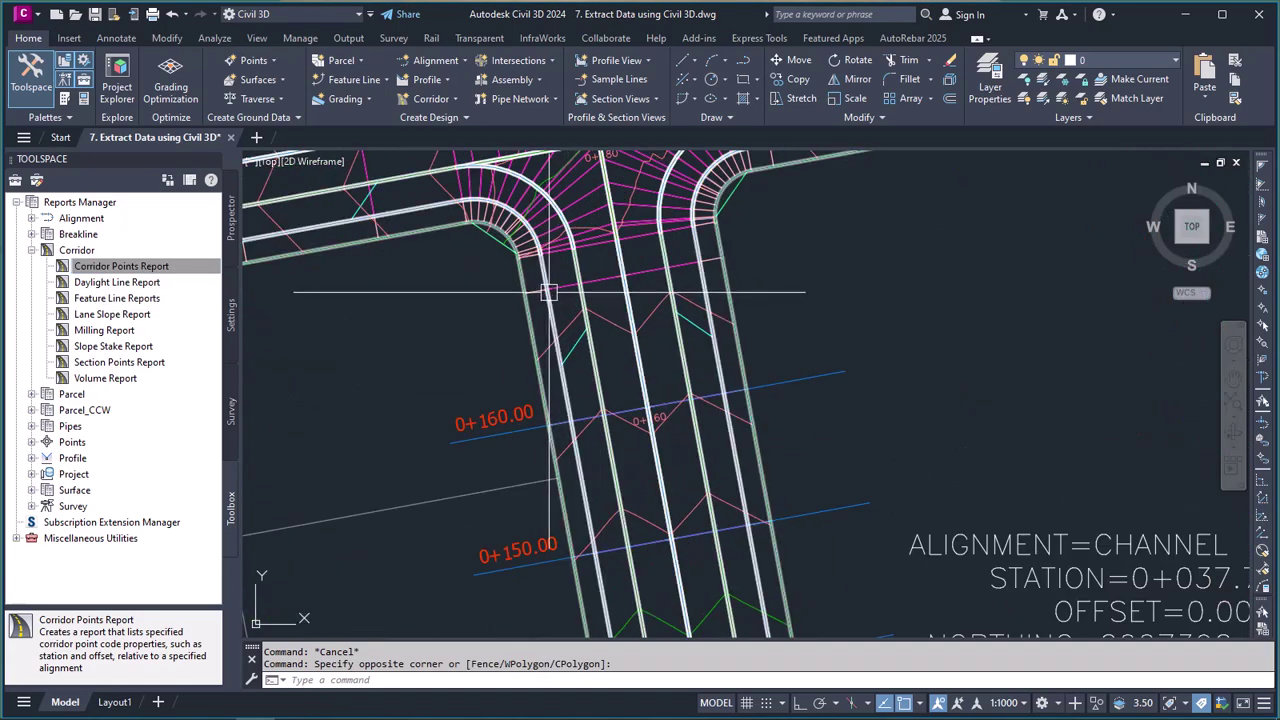
{"action": "scroll", "coordinate": [549, 268], "scroll_direction": "down", "scroll_amount": 6}
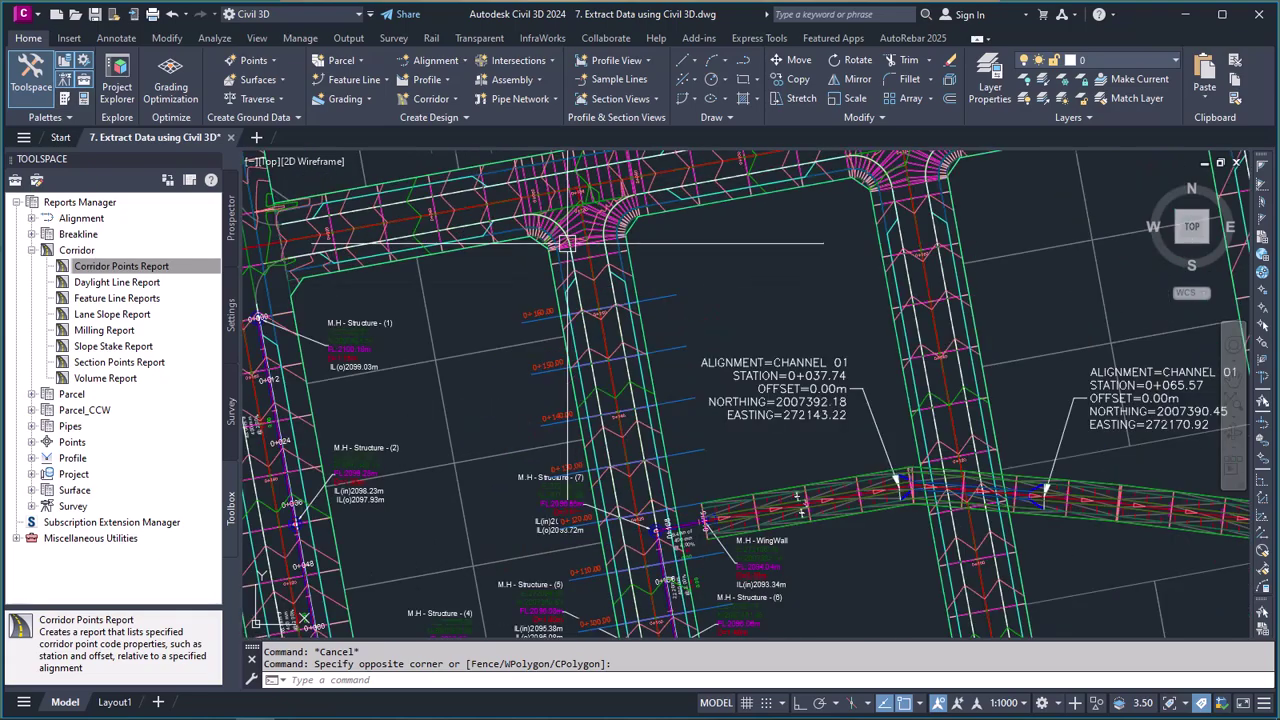
{"action": "scroll", "coordinate": [573, 238], "scroll_direction": "up", "scroll_amount": 3}
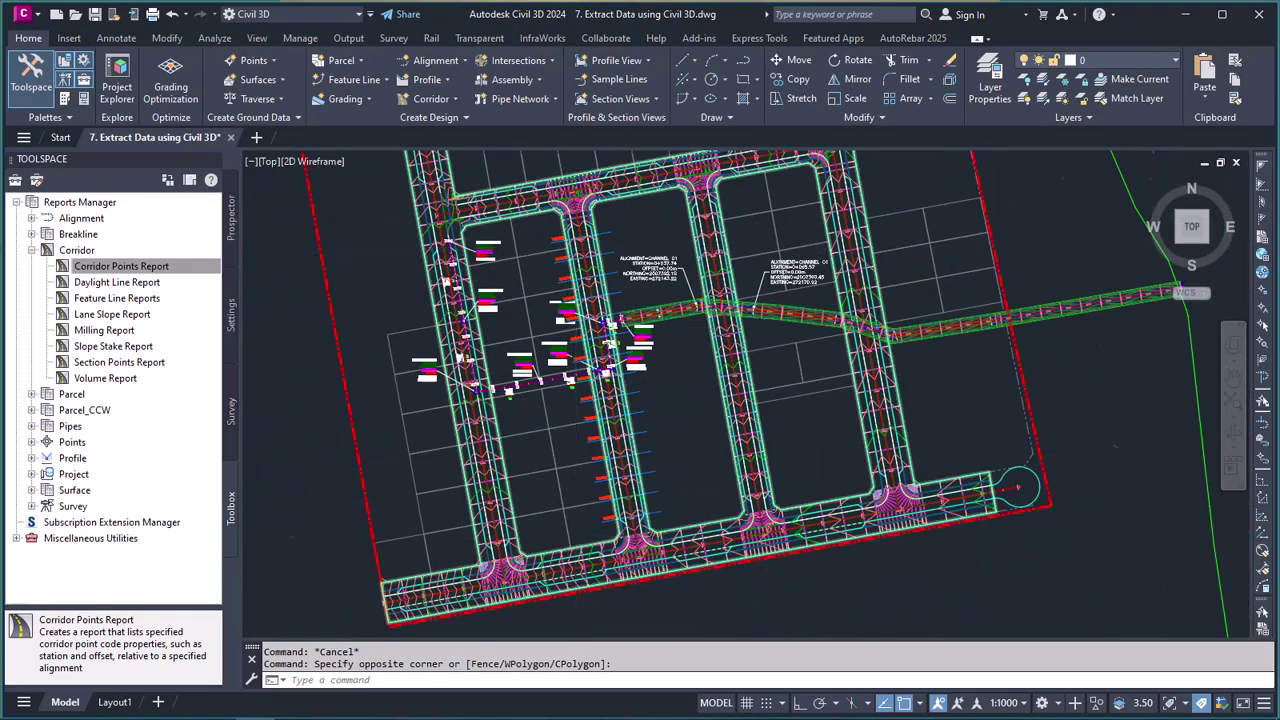
{"action": "scroll", "coordinate": [698, 513], "scroll_direction": "up", "scroll_amount": 3}
{"action": "scroll", "coordinate": [698, 513], "scroll_direction": "up", "scroll_amount": 2}
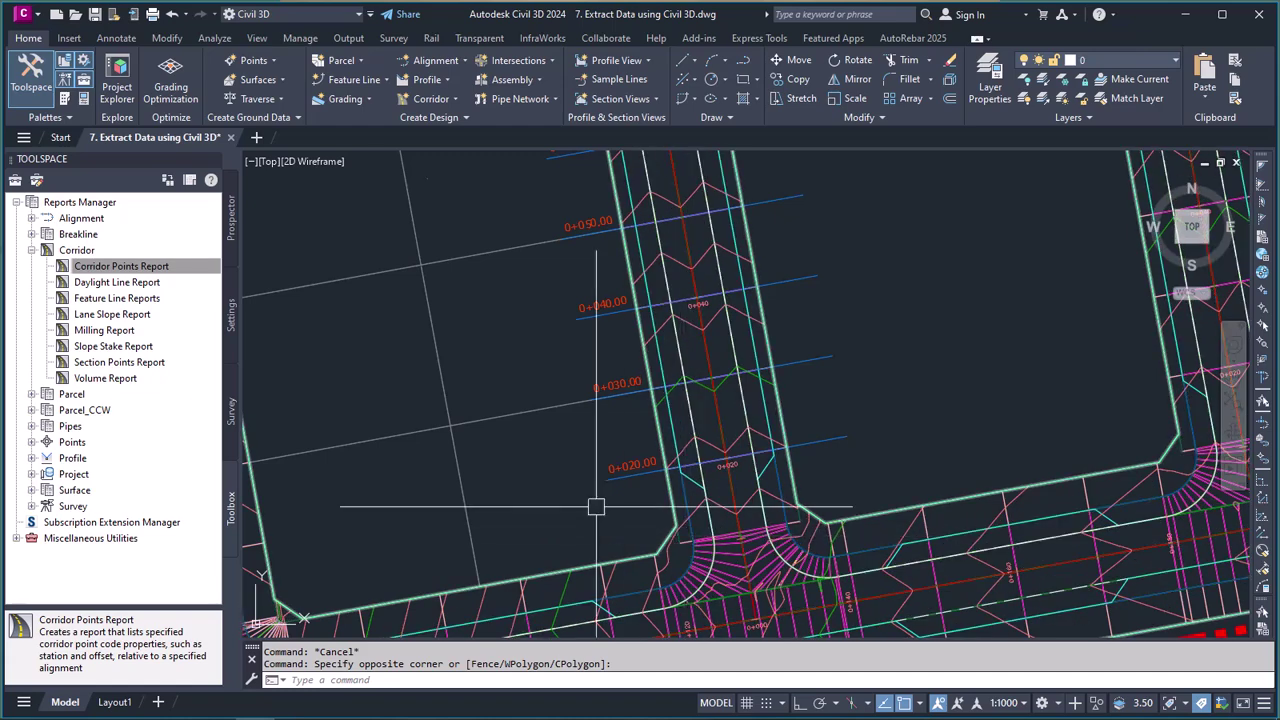
{"action": "scroll", "coordinate": [666, 538], "scroll_direction": "up", "scroll_amount": 4}
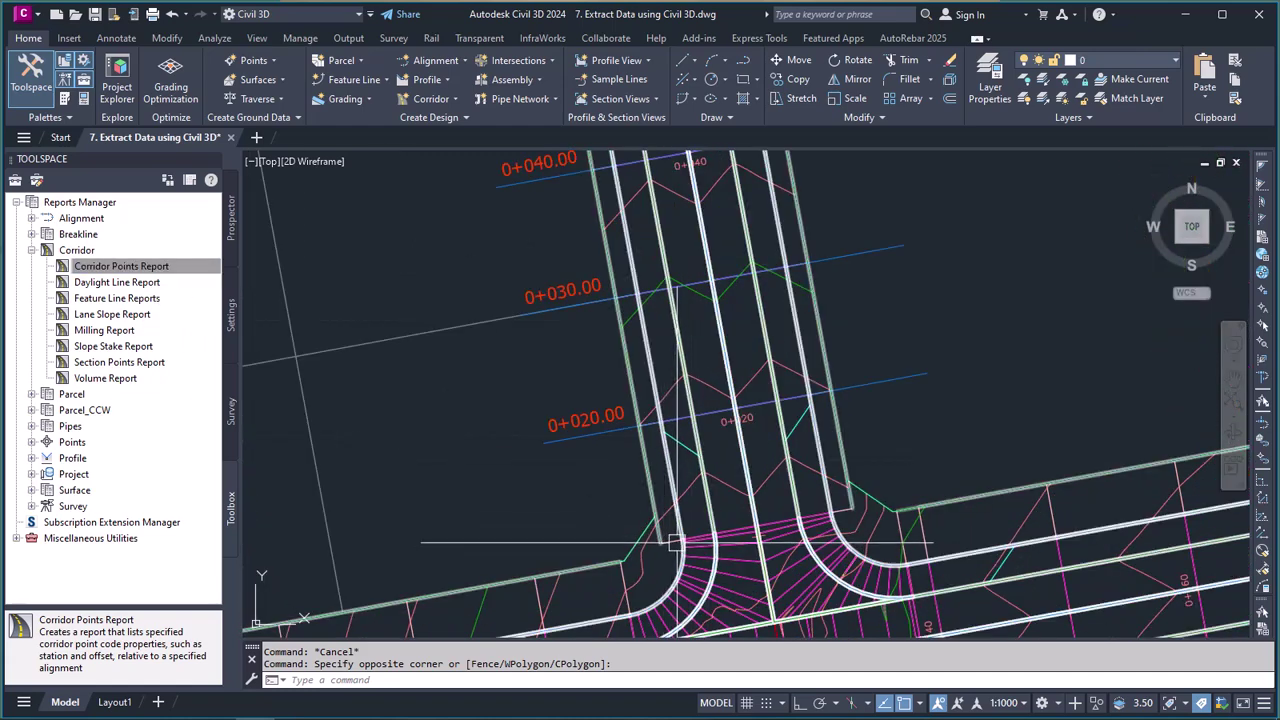
{"action": "scroll", "coordinate": [903, 496], "scroll_direction": "down", "scroll_amount": 4}
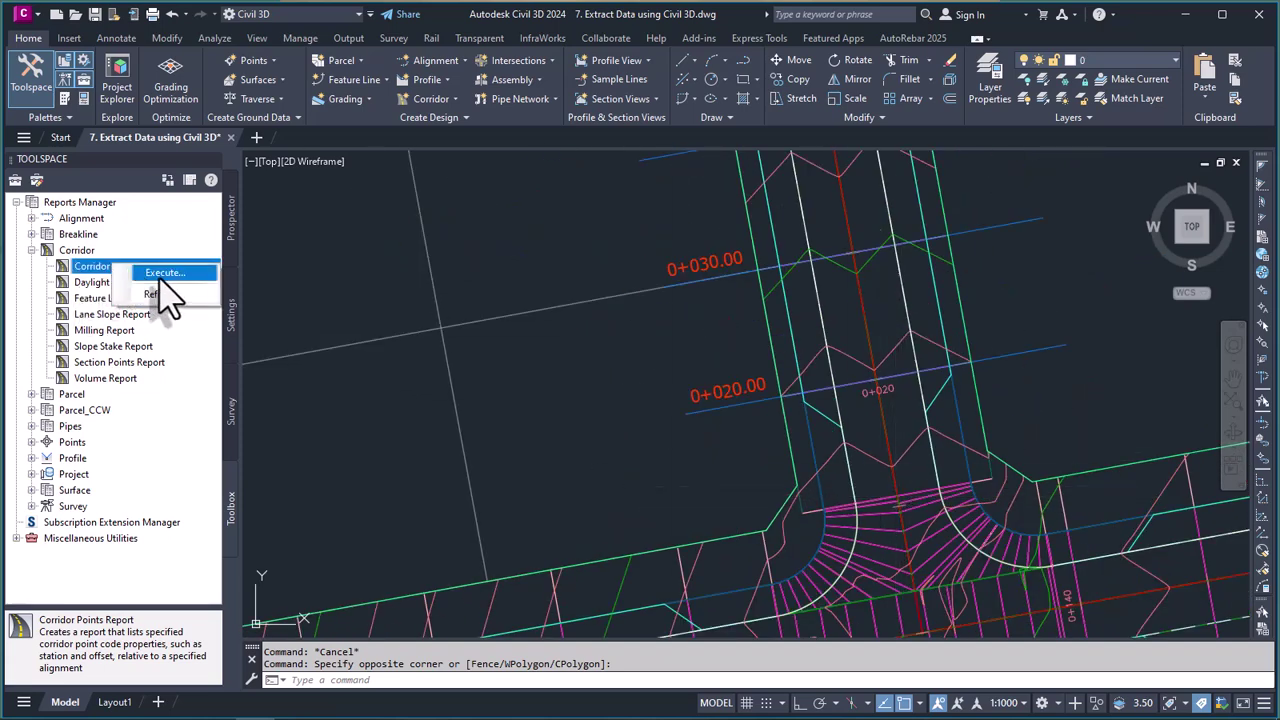
- Start a Corridor Points Report for the Design Road corridor, using Road L03 as the corridor alignment
{"action": "left_click", "coordinate": [163, 273]}
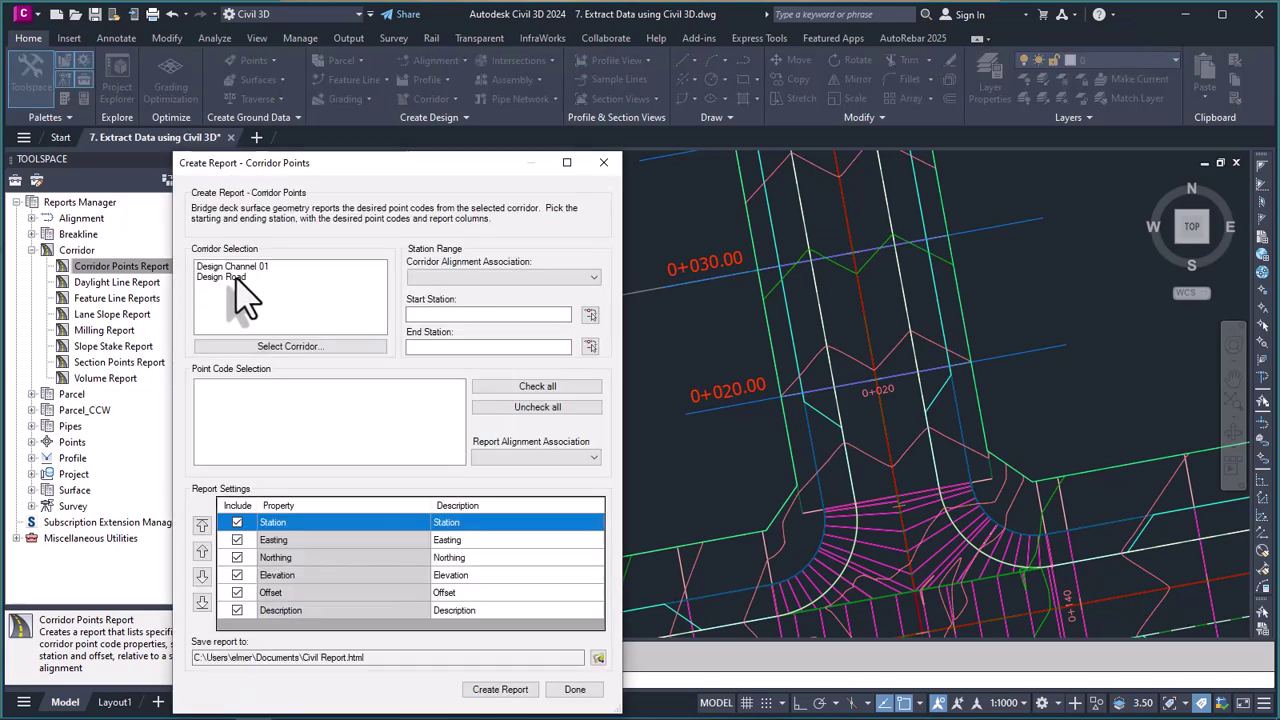
{"action": "left_click", "coordinate": [236, 277]}
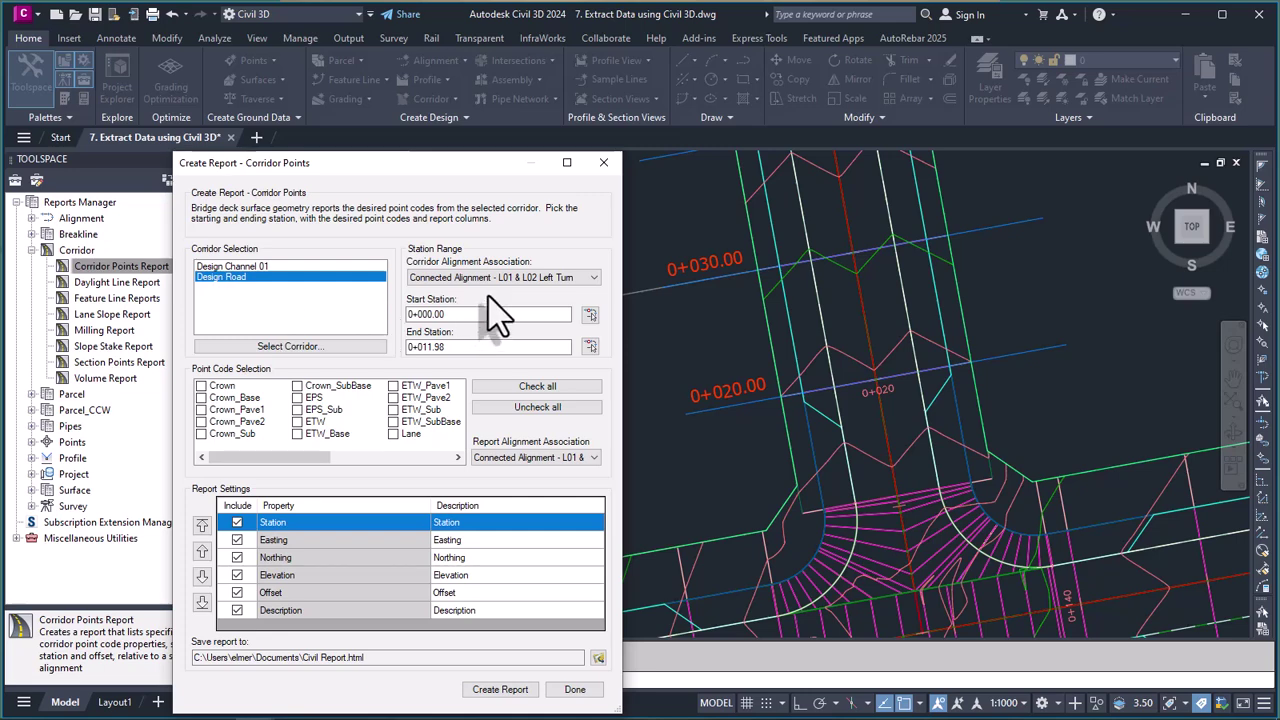
{"action": "left_click", "coordinate": [594, 278]}
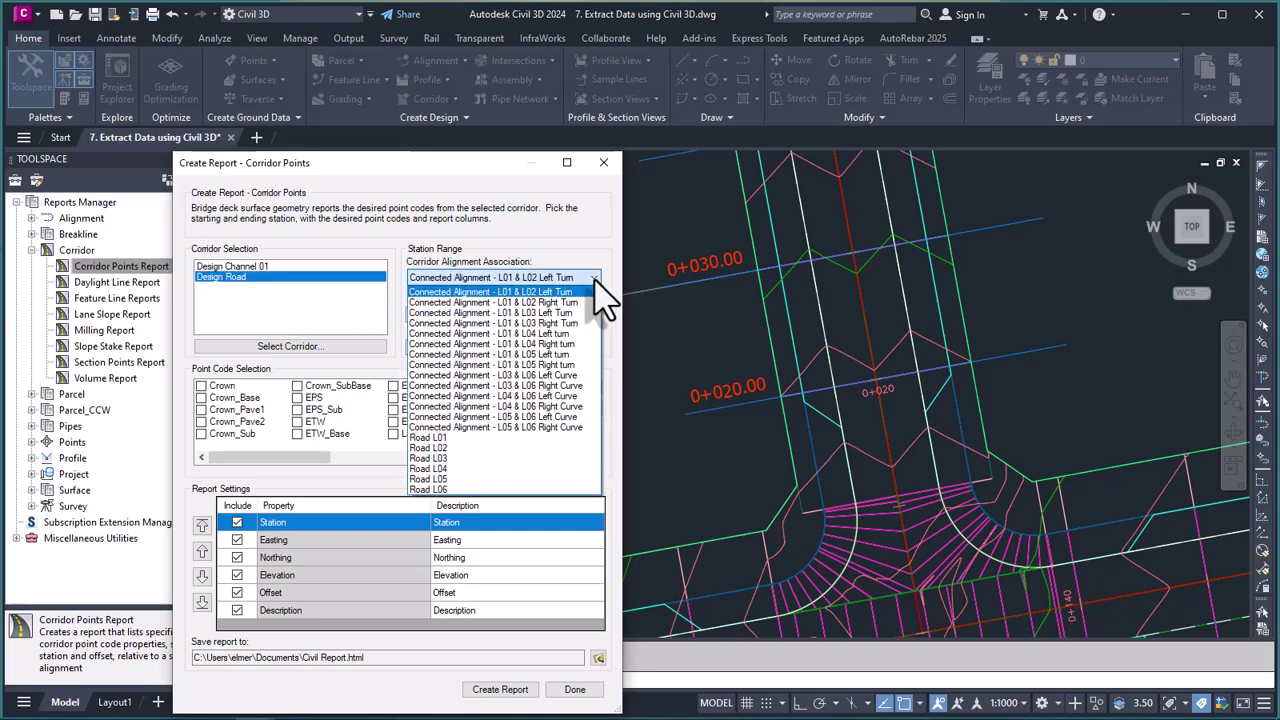
{"action": "left_click", "coordinate": [441, 462]}
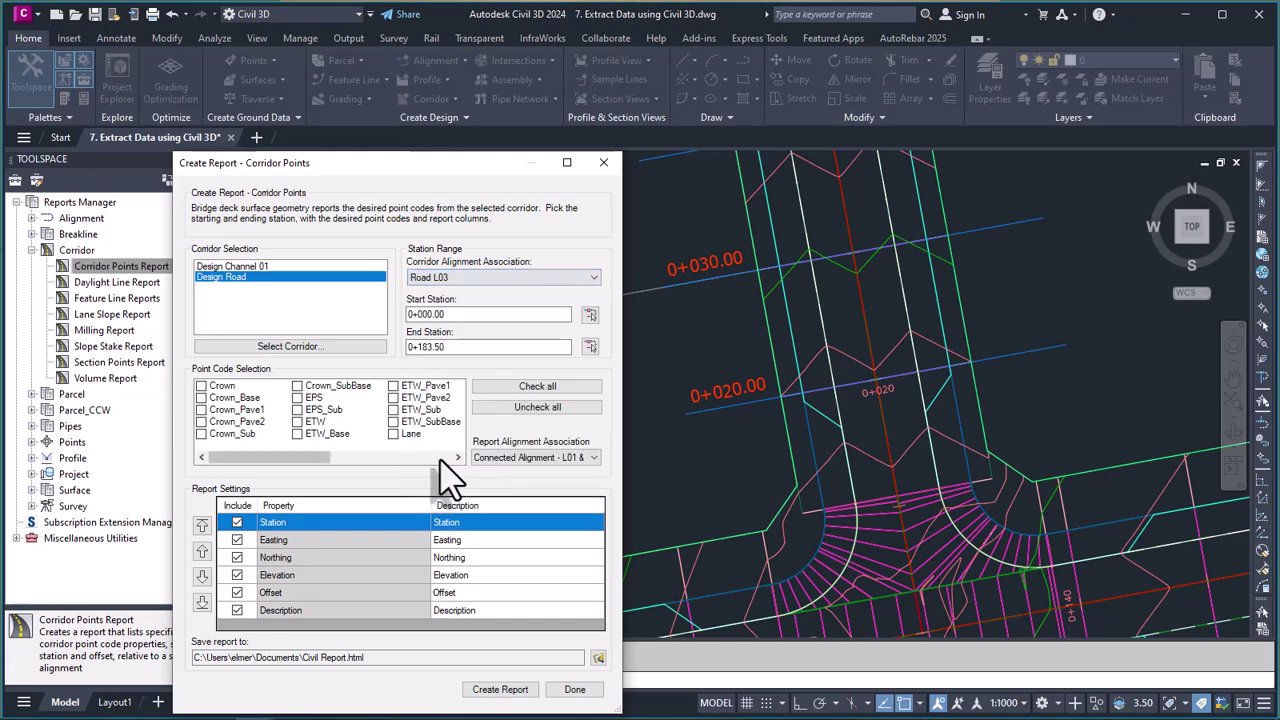
{"action": "left_click", "coordinate": [443, 315]}
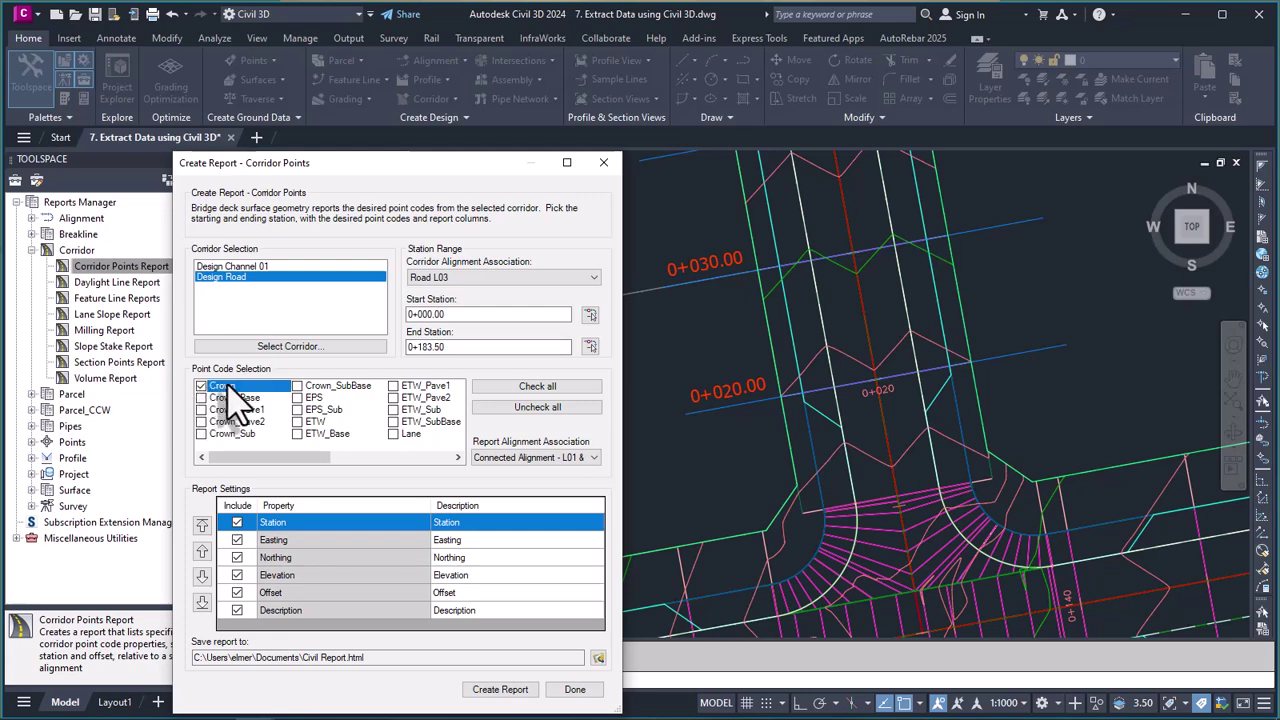
- Include the point codes Crown, EPS, ETW and Lane, and set the report alignment association to Road L03
{"action": "left_click", "coordinate": [300, 424]}
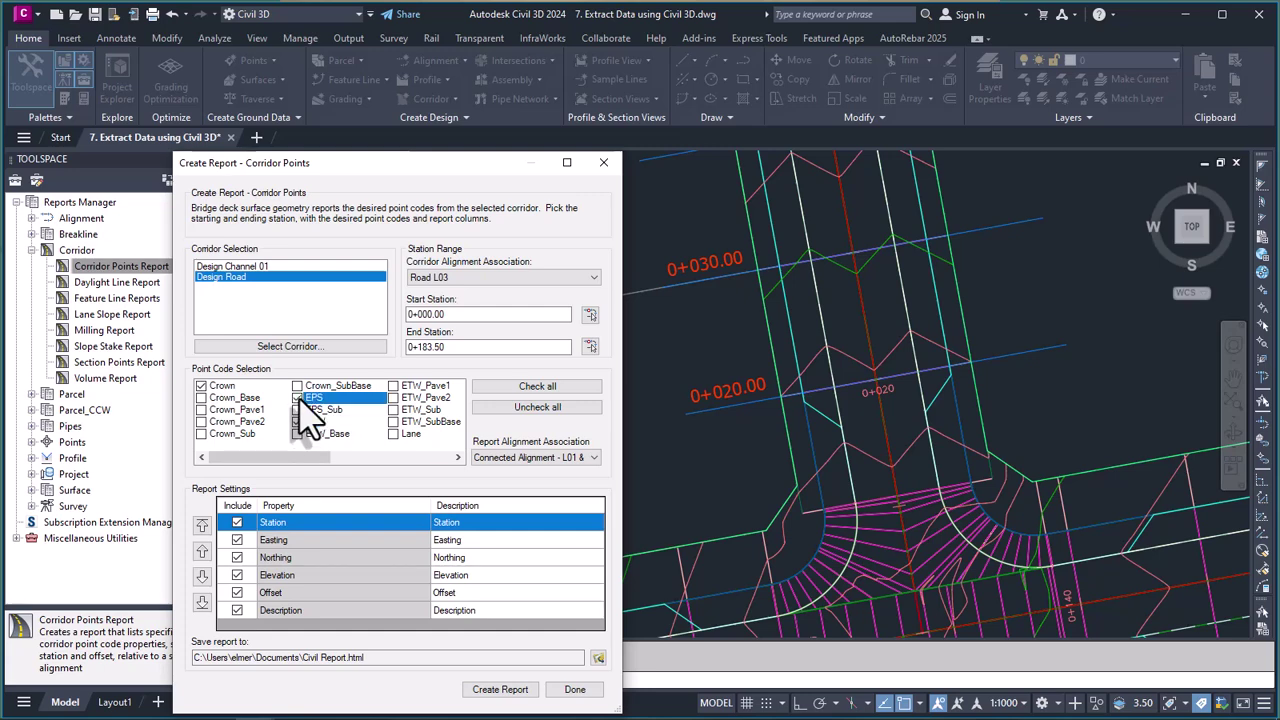
{"action": "left_click", "coordinate": [394, 433]}
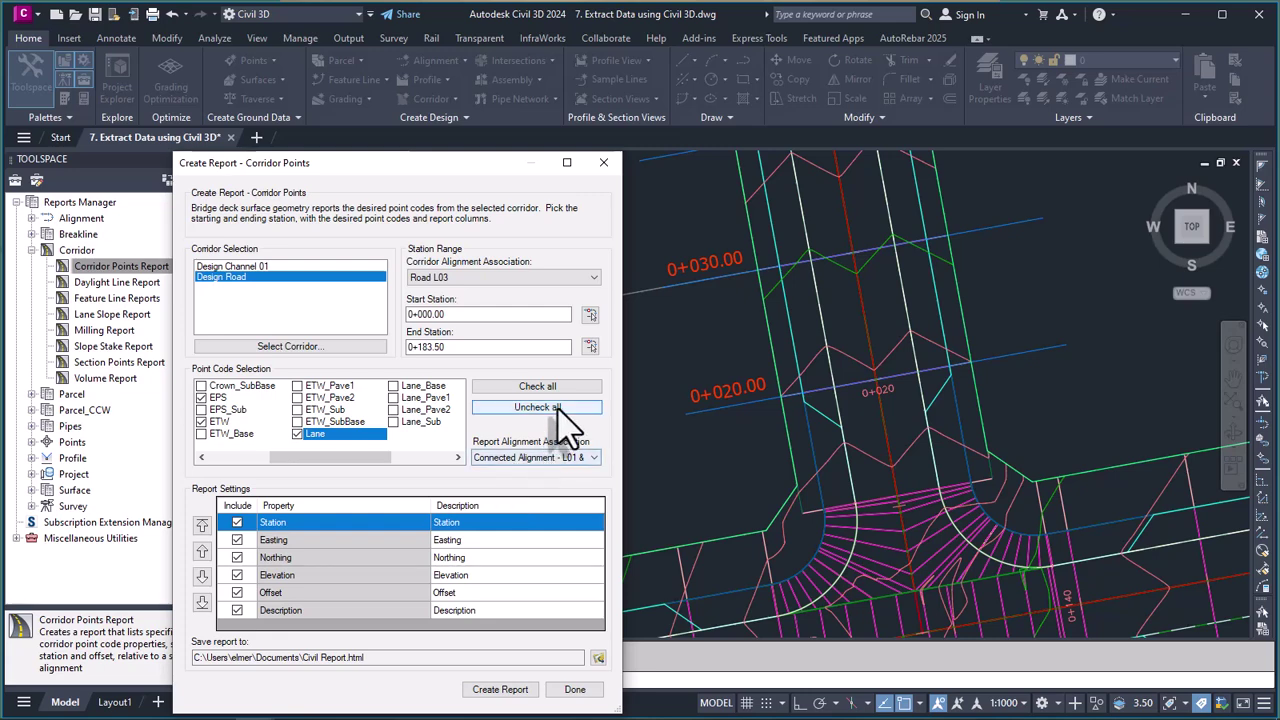
{"action": "left_click", "coordinate": [592, 457]}
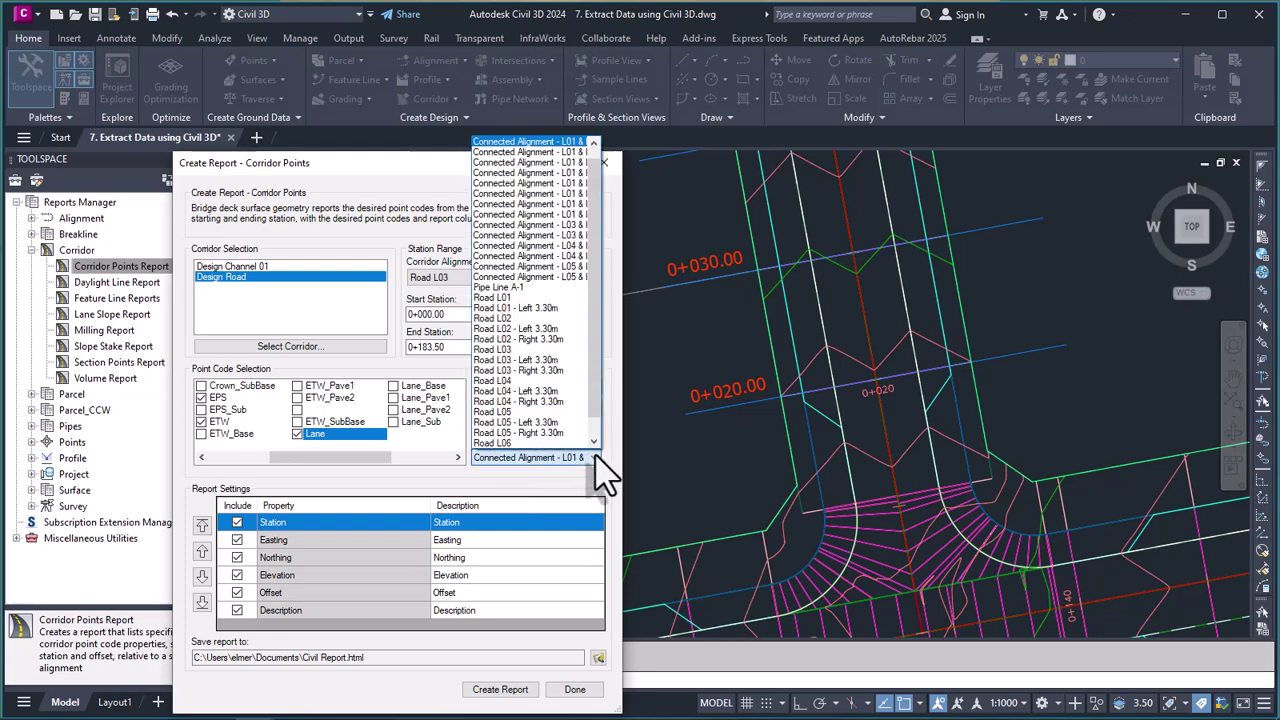
{"action": "left_click", "coordinate": [509, 352]}
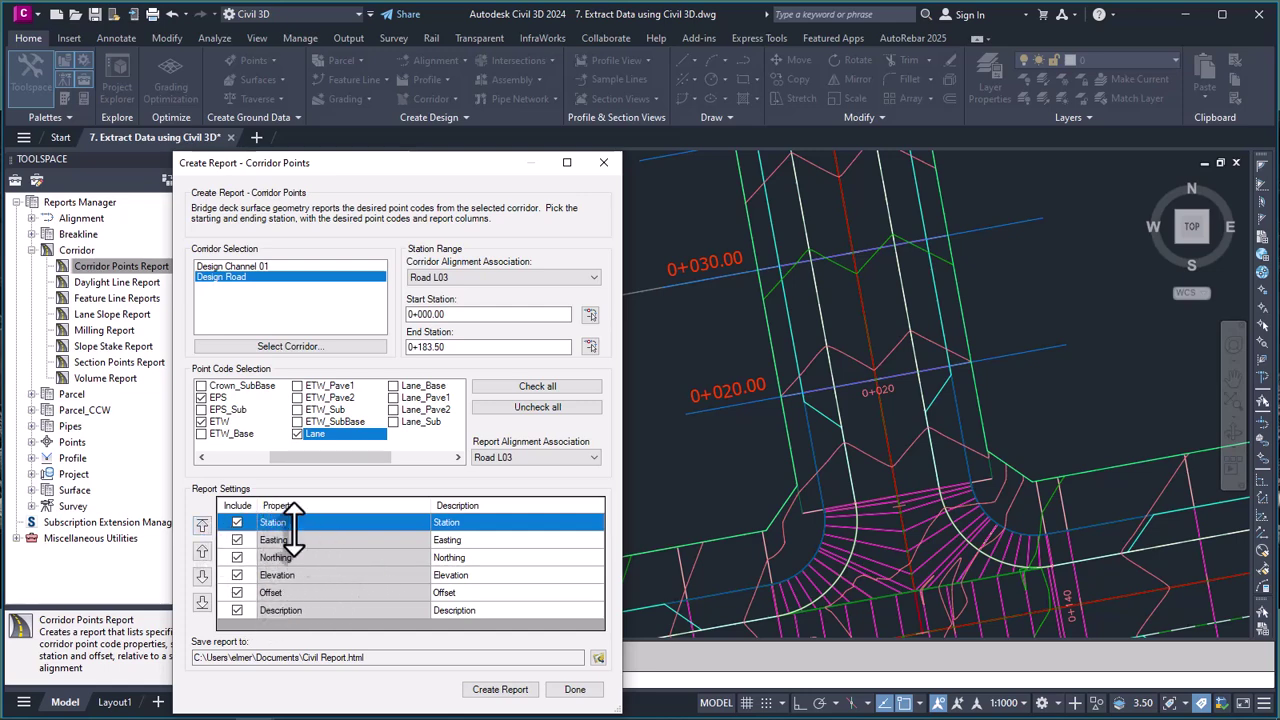
- Set the report to save on the Desktop as the Excel 97-2003 workbook "Corridor L03" and create it
{"action": "left_click", "coordinate": [598, 657]}
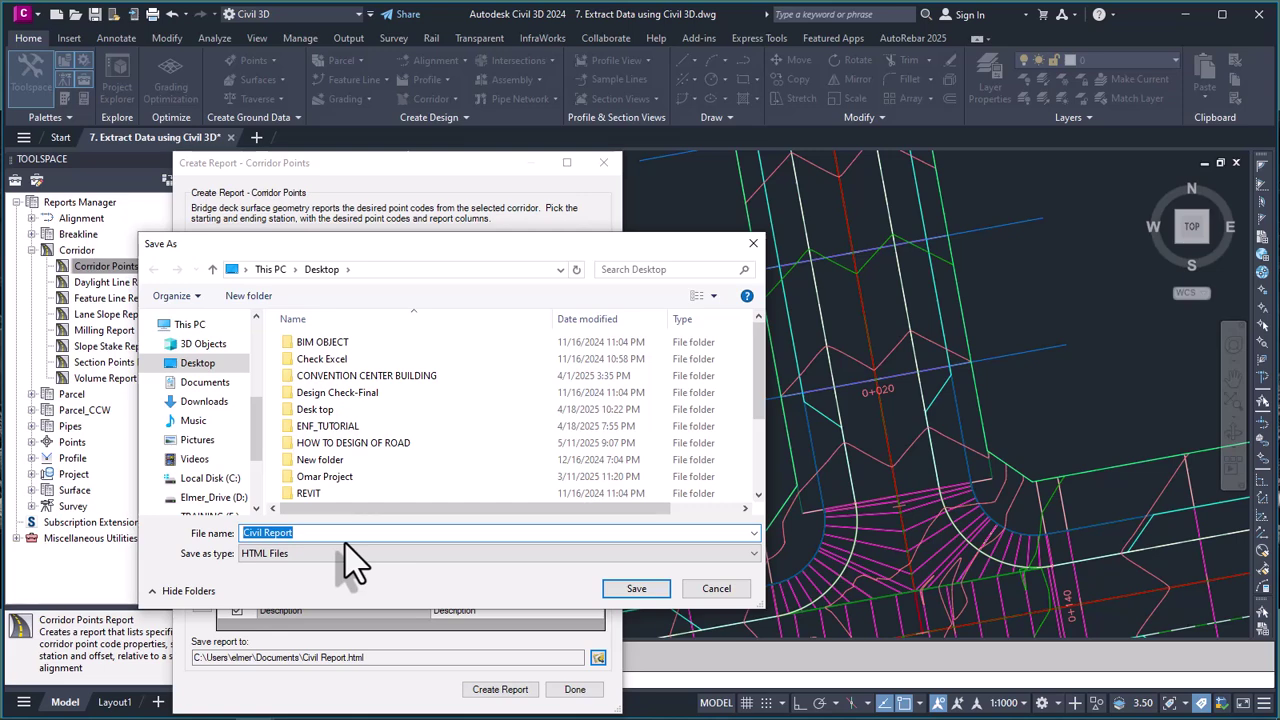
{"action": "type", "text": "C"}
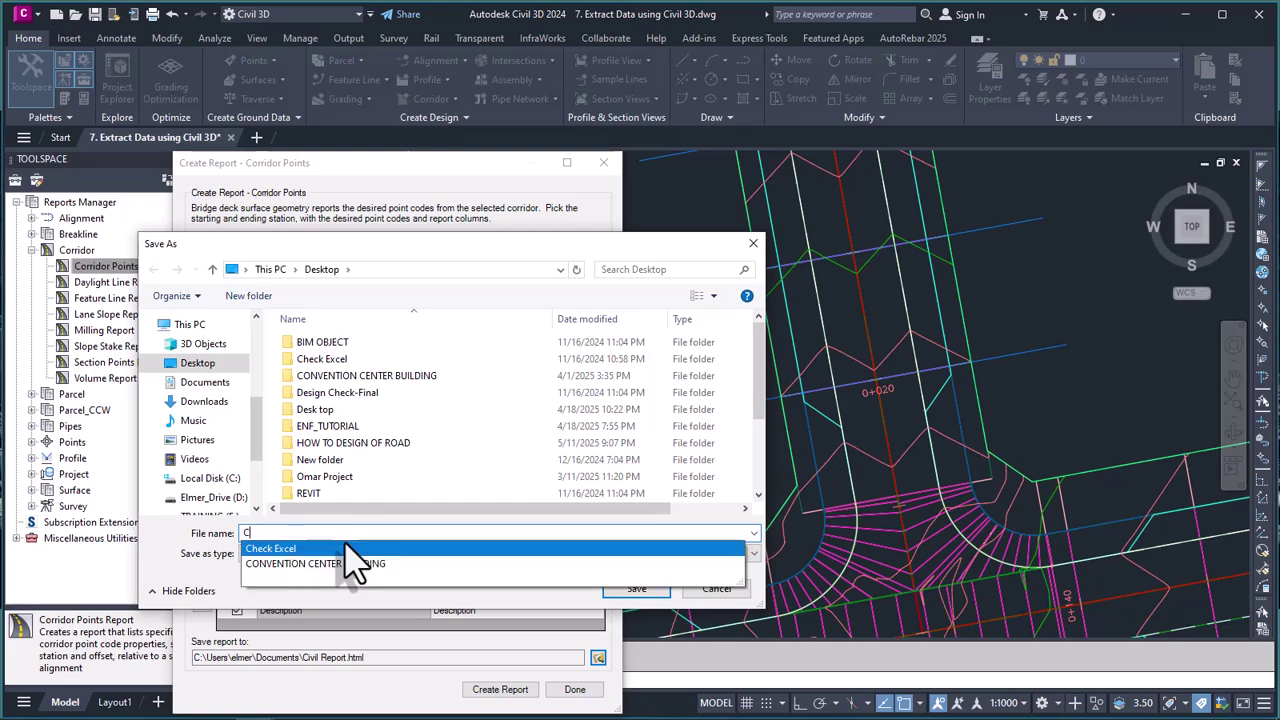
{"action": "type", "text": "orridor L03"}
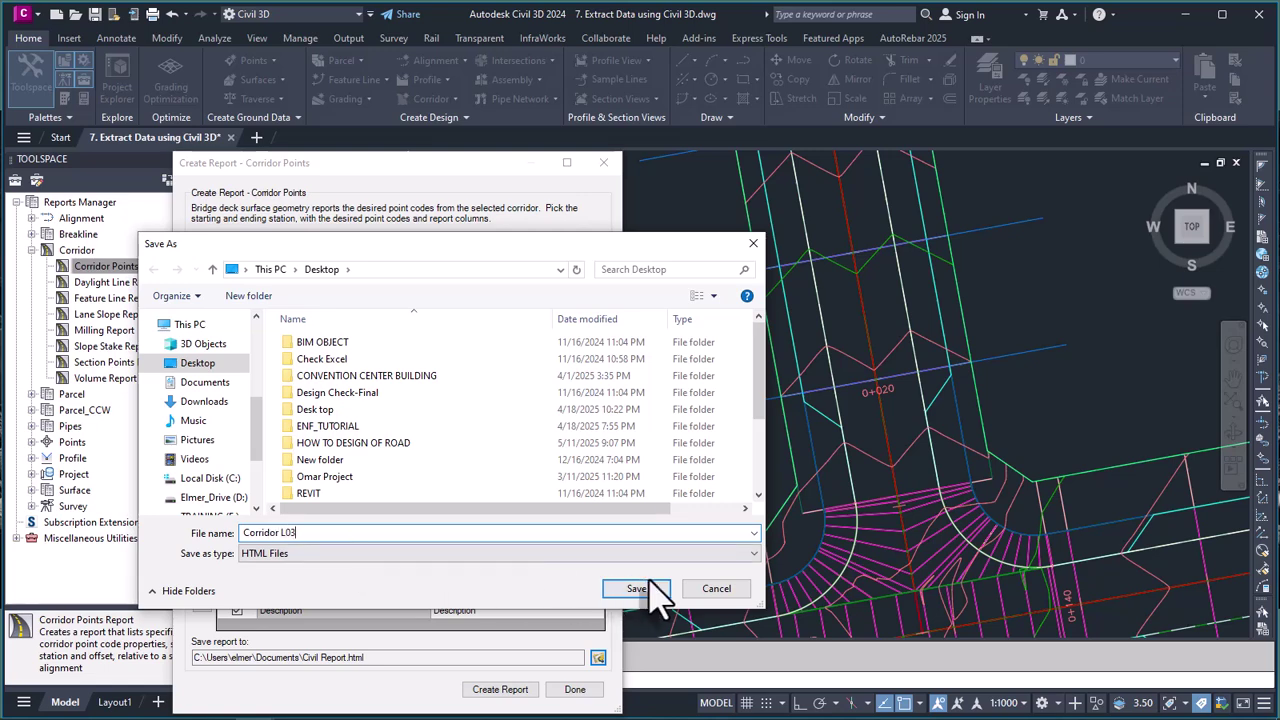
{"action": "left_click", "coordinate": [722, 553]}
{"action": "left_click", "coordinate": [291, 606]}
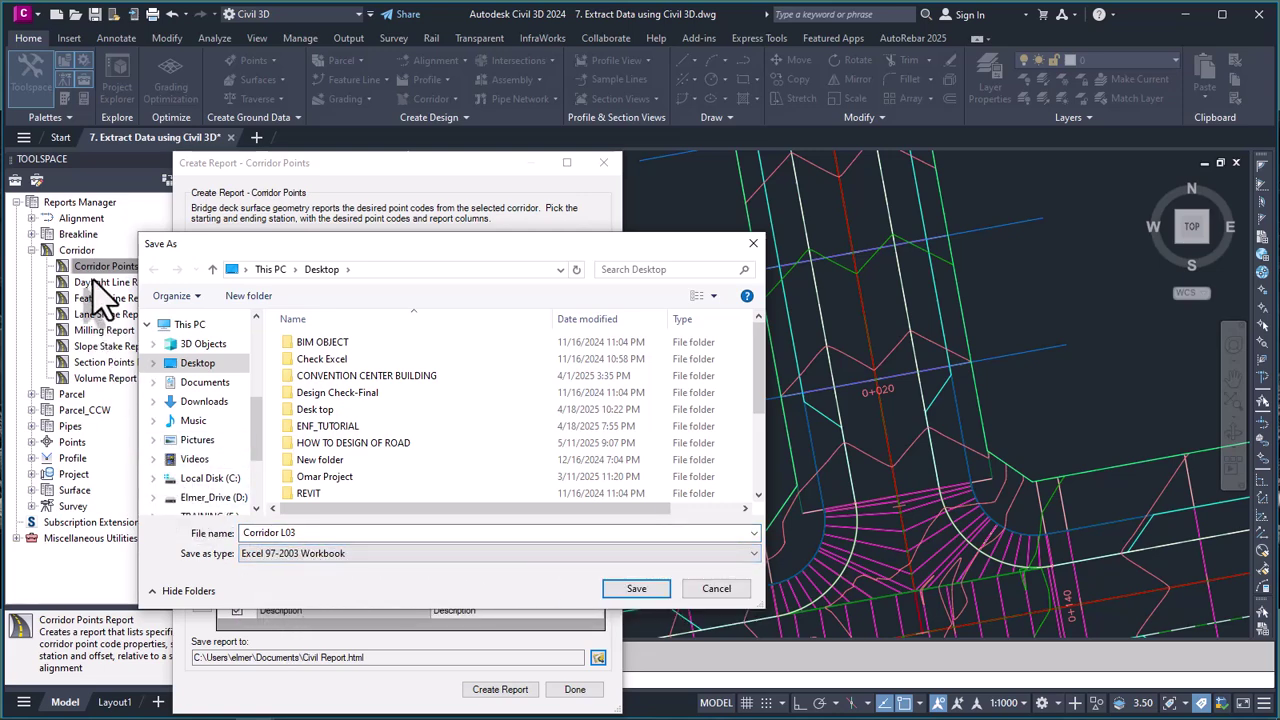
{"action": "left_click", "coordinate": [648, 592]}
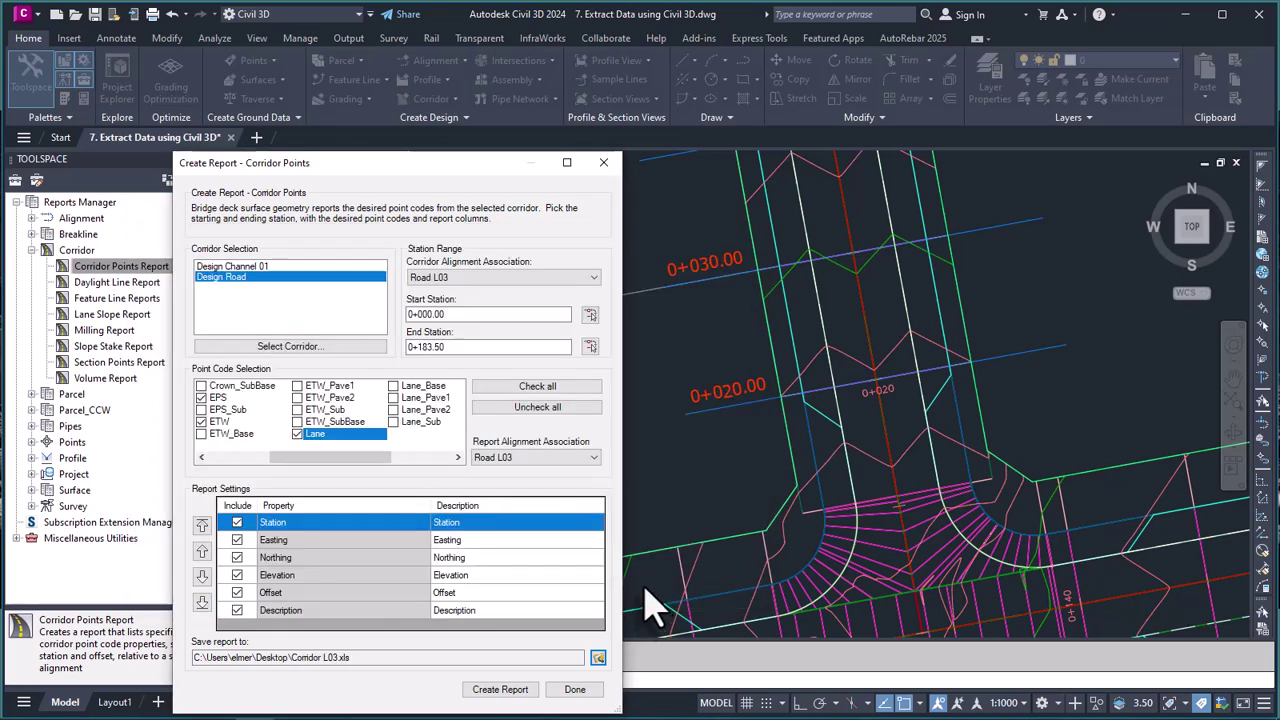
{"action": "left_click", "coordinate": [497, 692]}
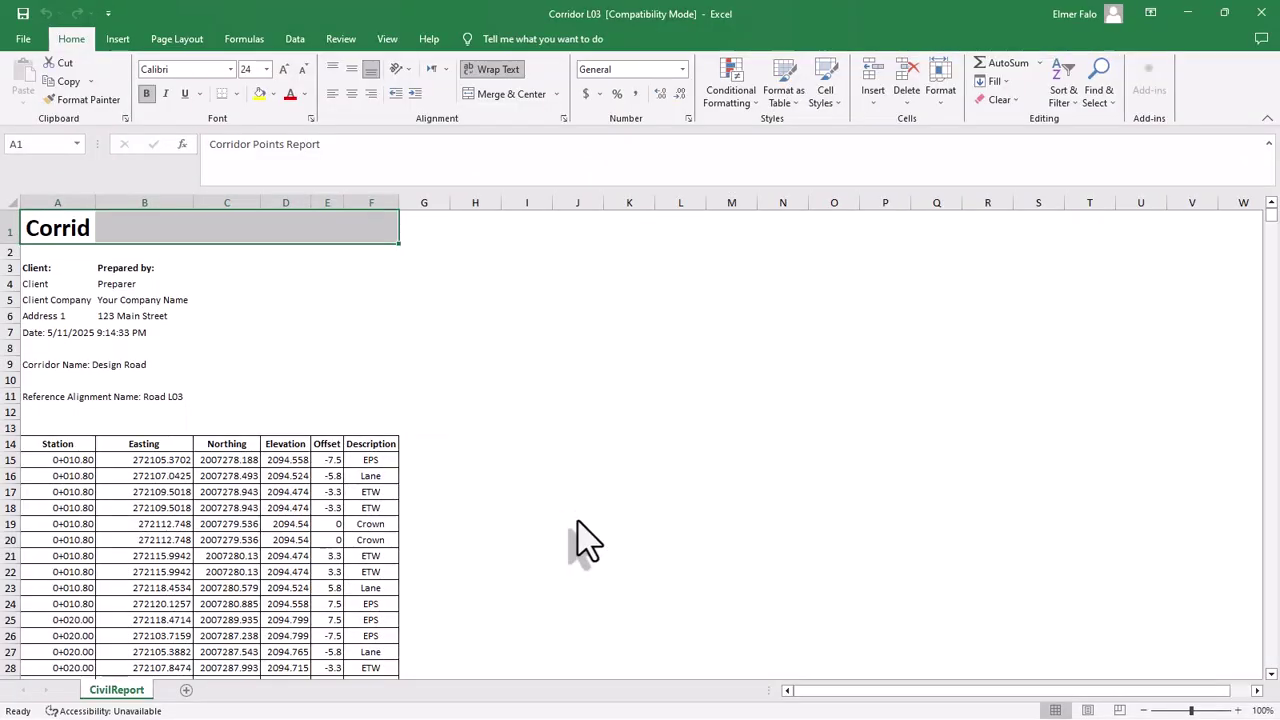
- Merge and center the Corridor Points Report title across columns A to F in row 1
{"action": "left_click", "coordinate": [240, 363]}
{"action": "left_click_drag", "start_coordinate": [94, 229], "coordinate": [355, 230]}
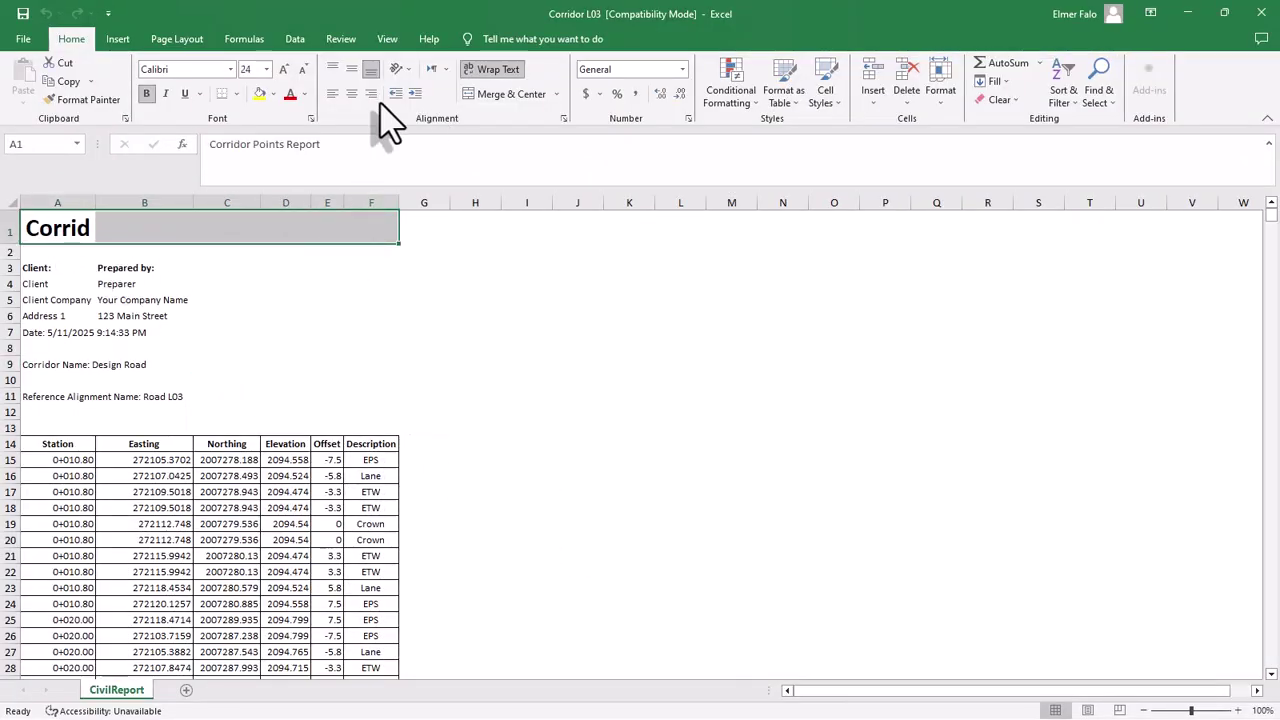
{"action": "left_click", "coordinate": [490, 100]}
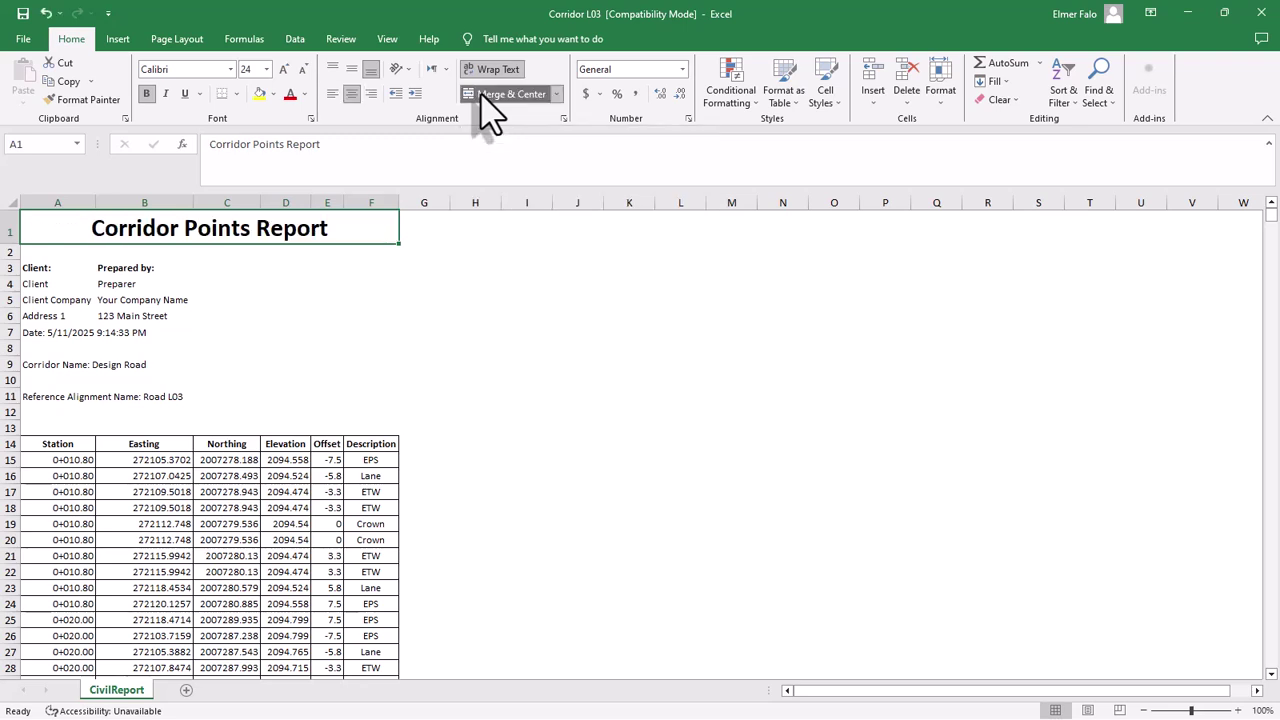
- Examine the start of the point table in the Corridor Points Report and select the first station in cell A15
{"action": "left_click", "coordinate": [266, 300]}
{"action": "scroll", "coordinate": [265, 307], "scroll_direction": "down", "scroll_amount": 5}
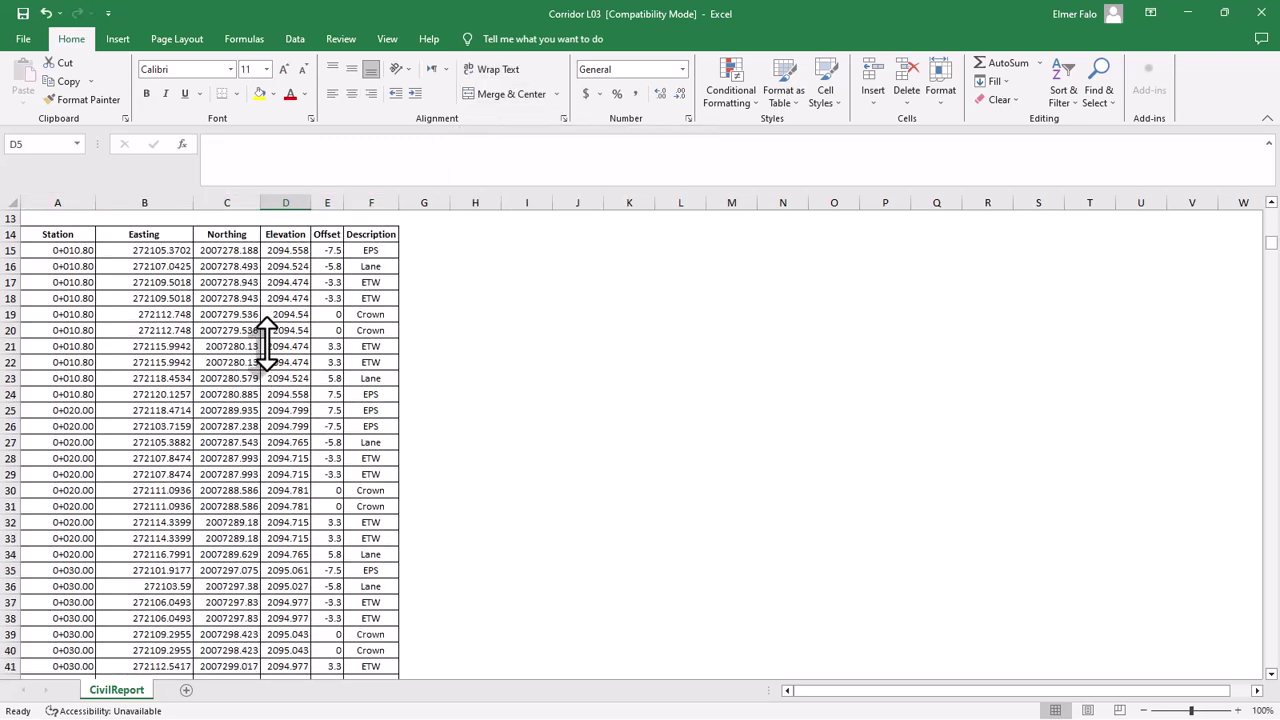
{"action": "scroll", "coordinate": [187, 349], "scroll_direction": "down", "scroll_amount": 1}
{"action": "scroll", "coordinate": [157, 343], "scroll_direction": "up", "scroll_amount": 3}
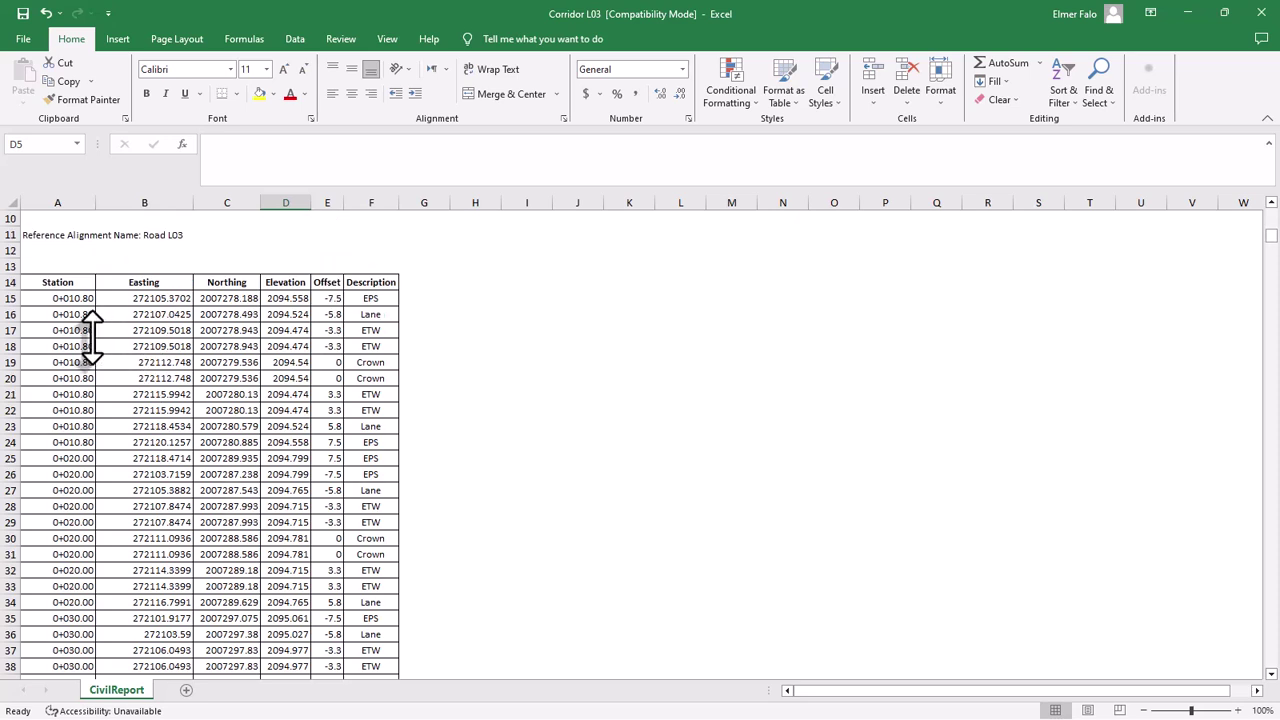
{"action": "left_click", "coordinate": [77, 298]}
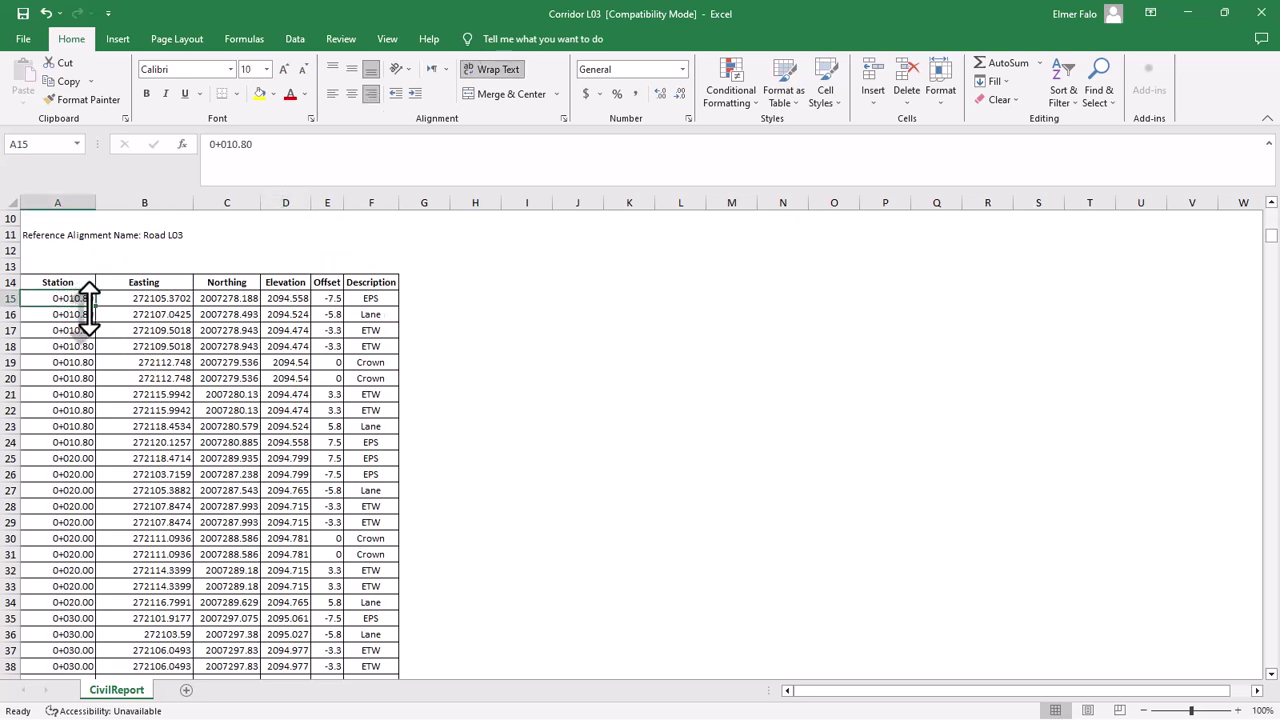
- Switch back to Civil 3D and finish with the Create Report - Corridor Points dialog
{"action": "left_click", "coordinate": [1187, 14]}
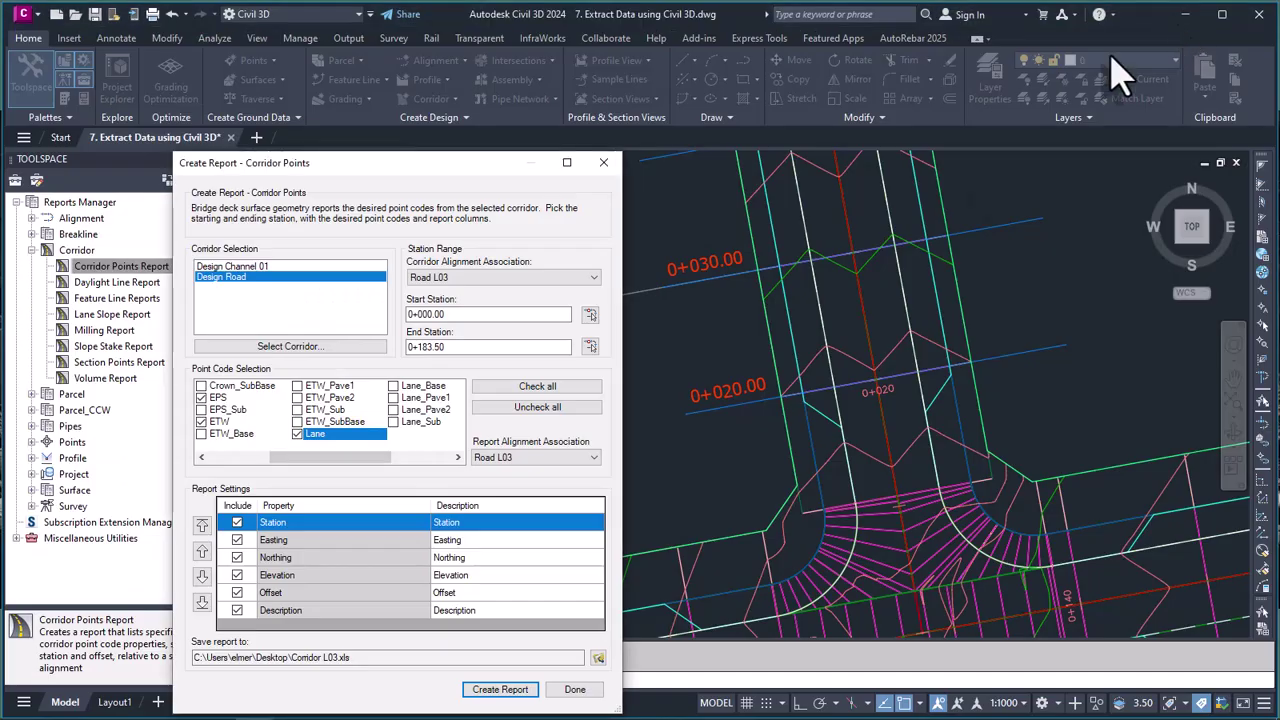
{"action": "left_click", "coordinate": [575, 689]}
- Measure with an aligned dimension along the Road L03 centerline from 0+000 to the first full-width section line past the junction, without placing it
{"action": "scroll", "coordinate": [900, 520], "scroll_direction": "up", "scroll_amount": 3}
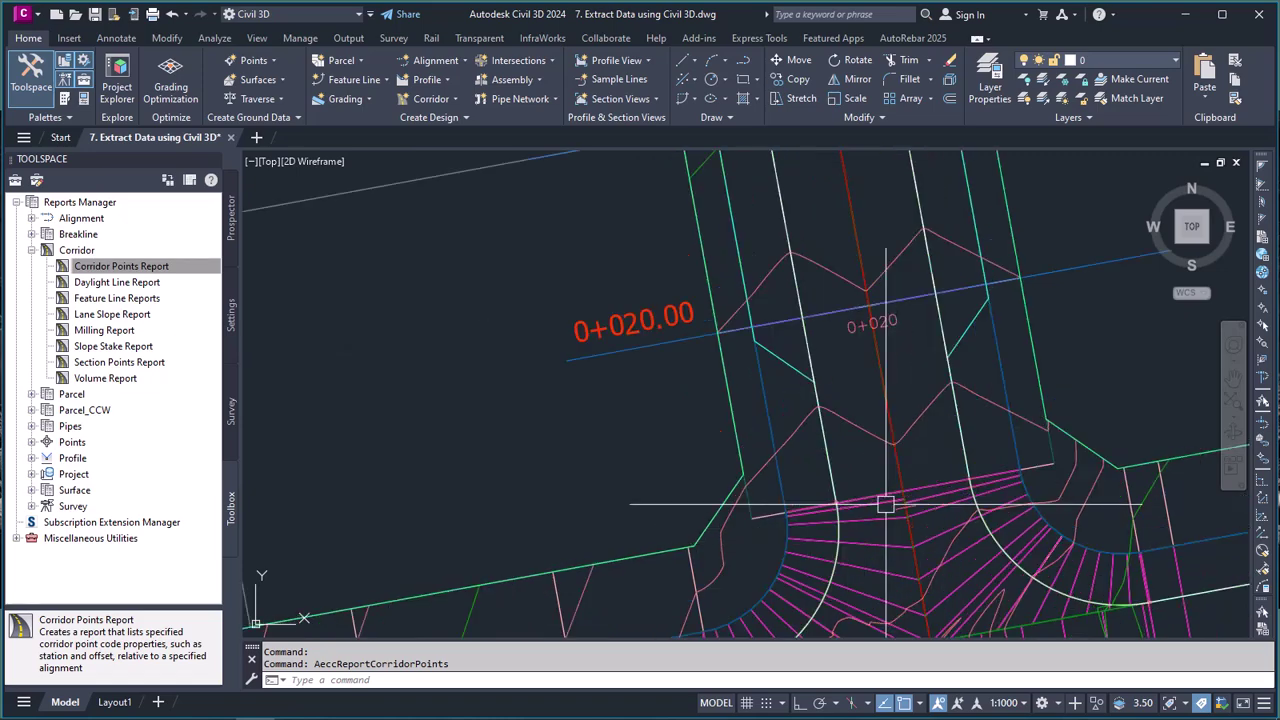
{"action": "scroll", "coordinate": [815, 418], "scroll_direction": "down", "scroll_amount": 2}
{"action": "scroll", "coordinate": [760, 474], "scroll_direction": "up", "scroll_amount": 2}
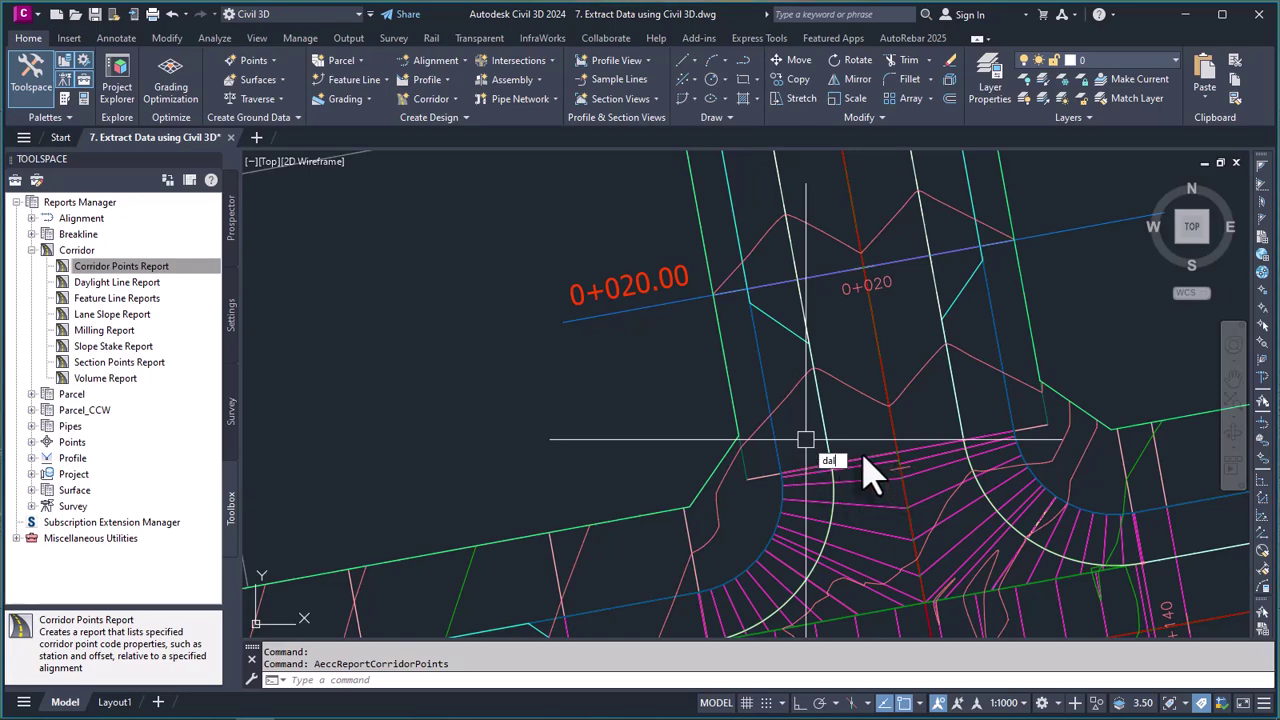
{"action": "key", "text": "Return"}
{"action": "scroll", "coordinate": [880, 450], "scroll_direction": "down", "scroll_amount": 2}
{"action": "scroll", "coordinate": [905, 477], "scroll_direction": "up", "scroll_amount": 2}
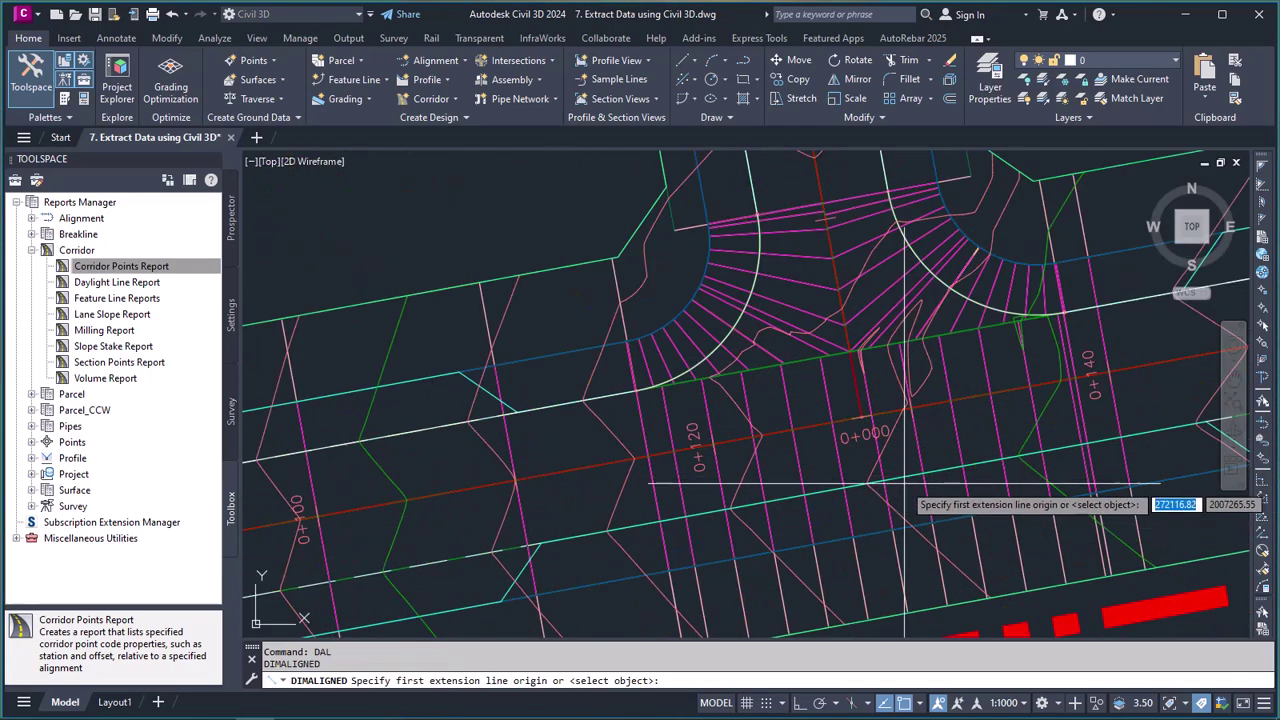
{"action": "scroll", "coordinate": [878, 395], "scroll_direction": "down", "scroll_amount": 2}
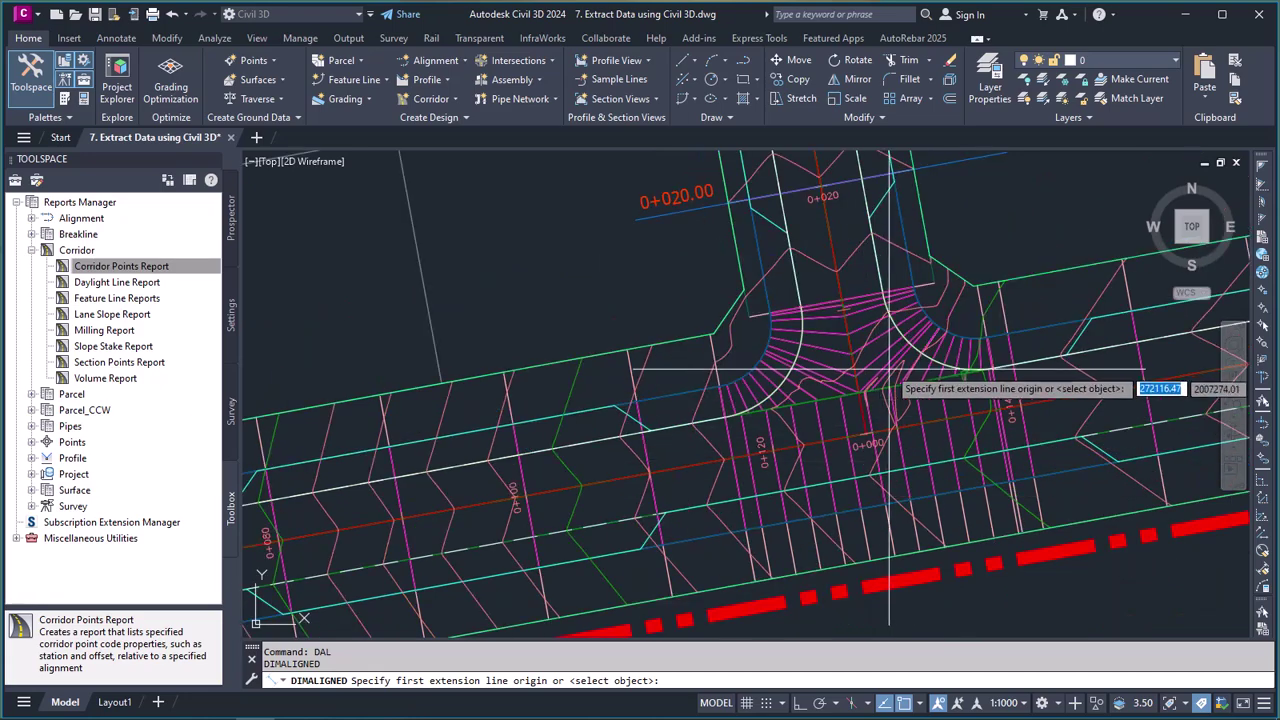
{"action": "scroll", "coordinate": [859, 306], "scroll_direction": "up", "scroll_amount": 2}
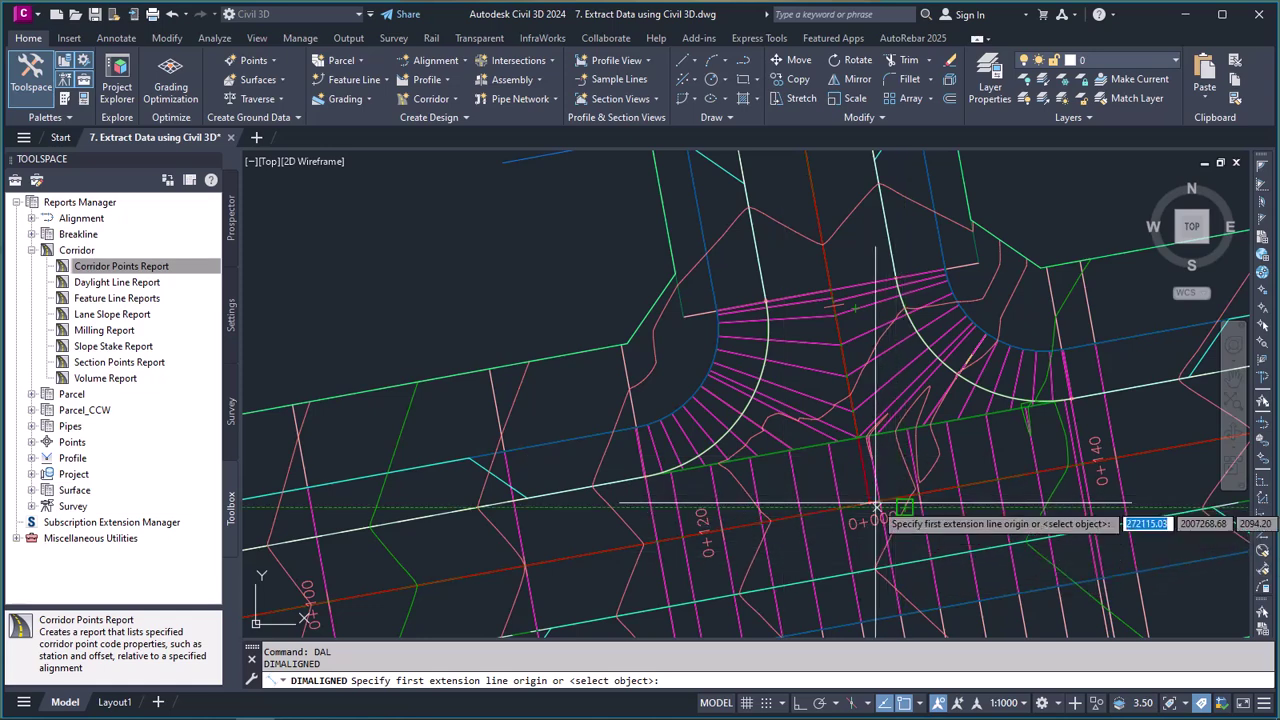
{"action": "scroll", "coordinate": [875, 509], "scroll_direction": "up", "scroll_amount": 3}
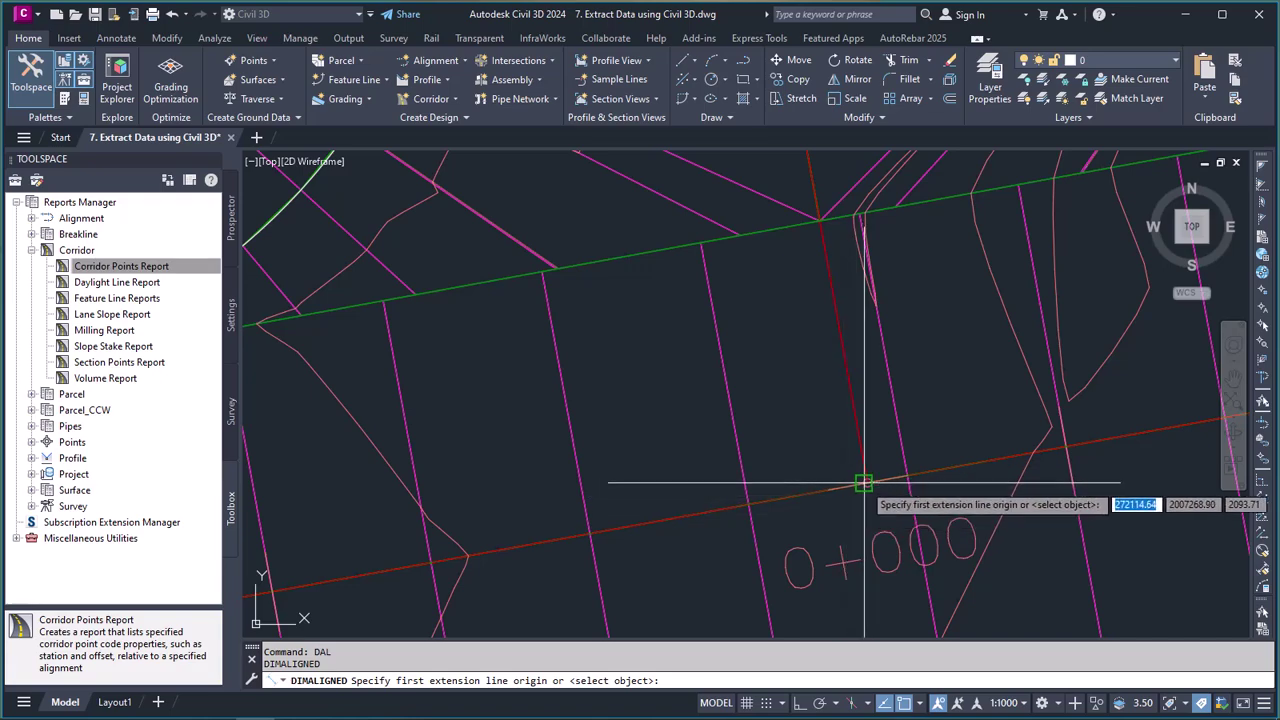
{"action": "left_click", "coordinate": [863, 483]}
{"action": "scroll", "coordinate": [880, 520], "scroll_direction": "down", "scroll_amount": 4}
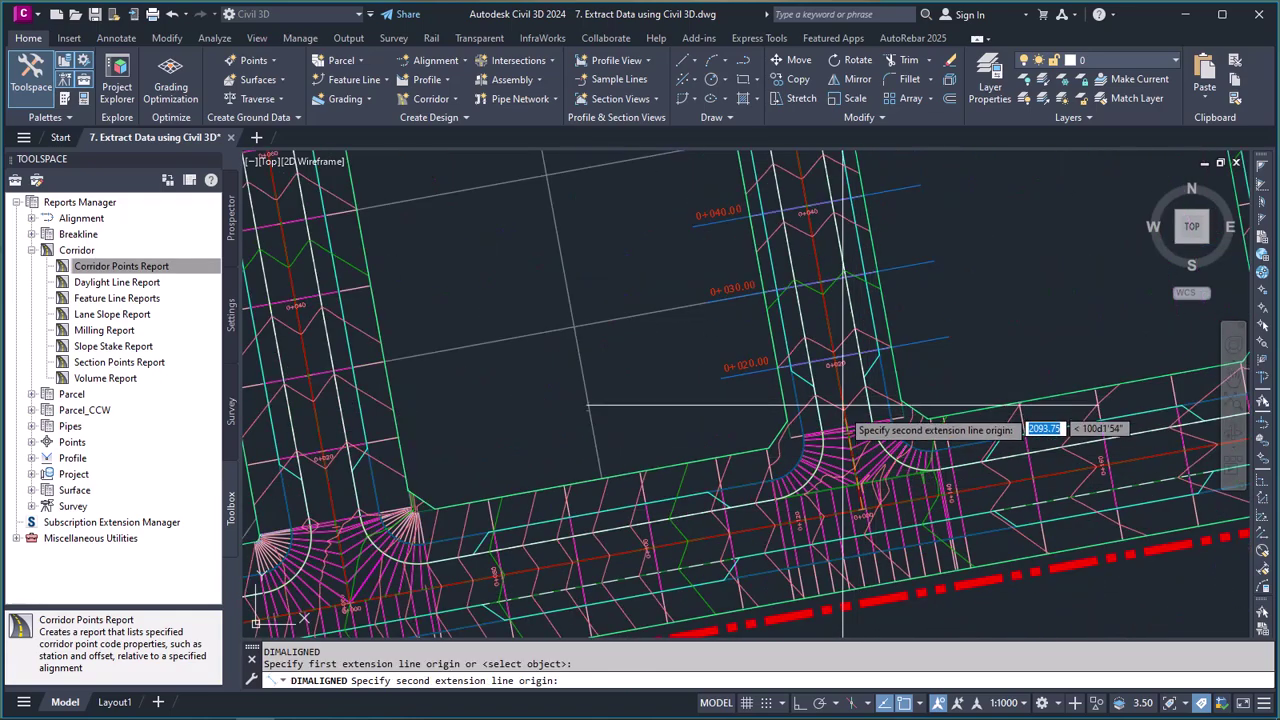
{"action": "scroll", "coordinate": [857, 462], "scroll_direction": "up", "scroll_amount": 2}
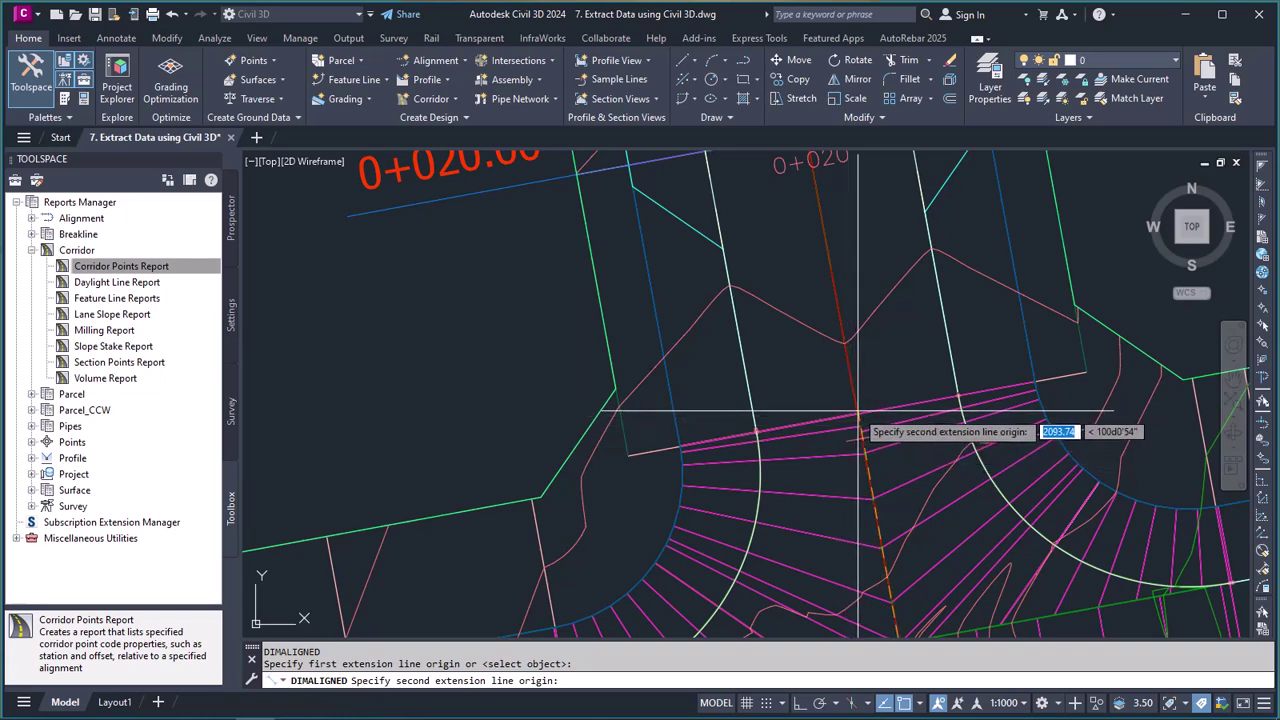
{"action": "scroll", "coordinate": [855, 414], "scroll_direction": "up", "scroll_amount": 3}
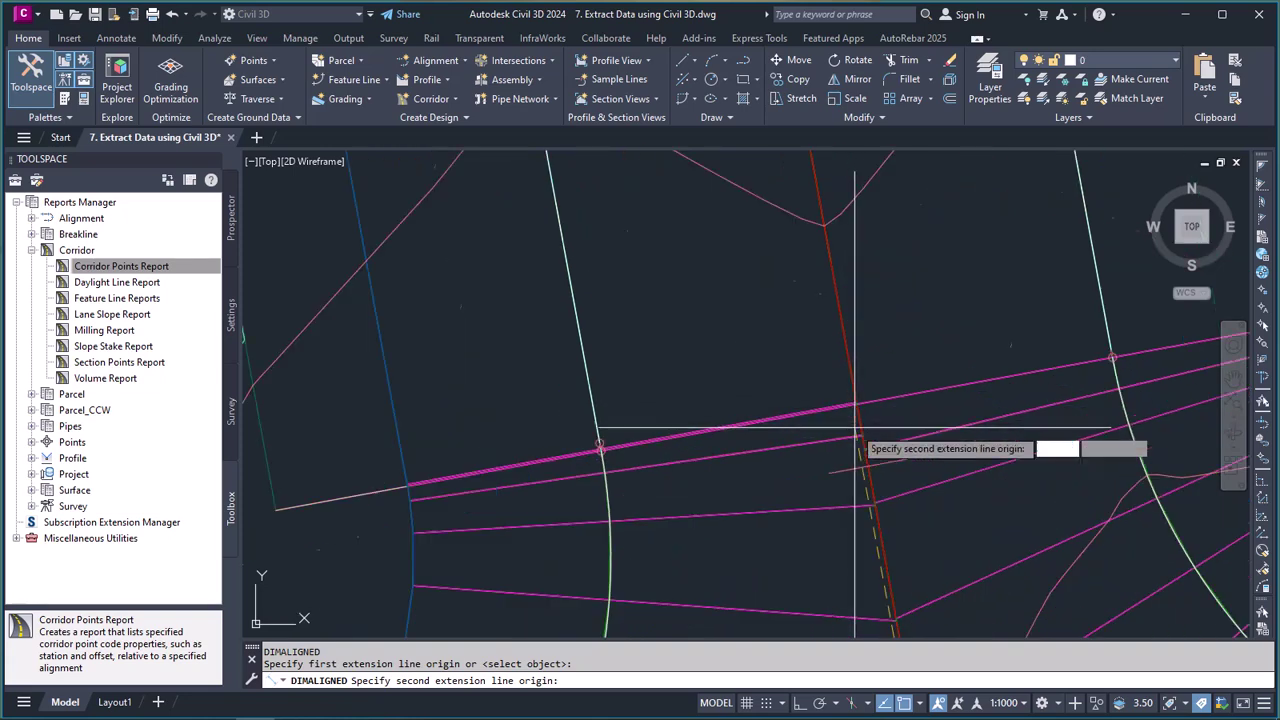
{"action": "scroll", "coordinate": [857, 417], "scroll_direction": "up", "scroll_amount": 2}
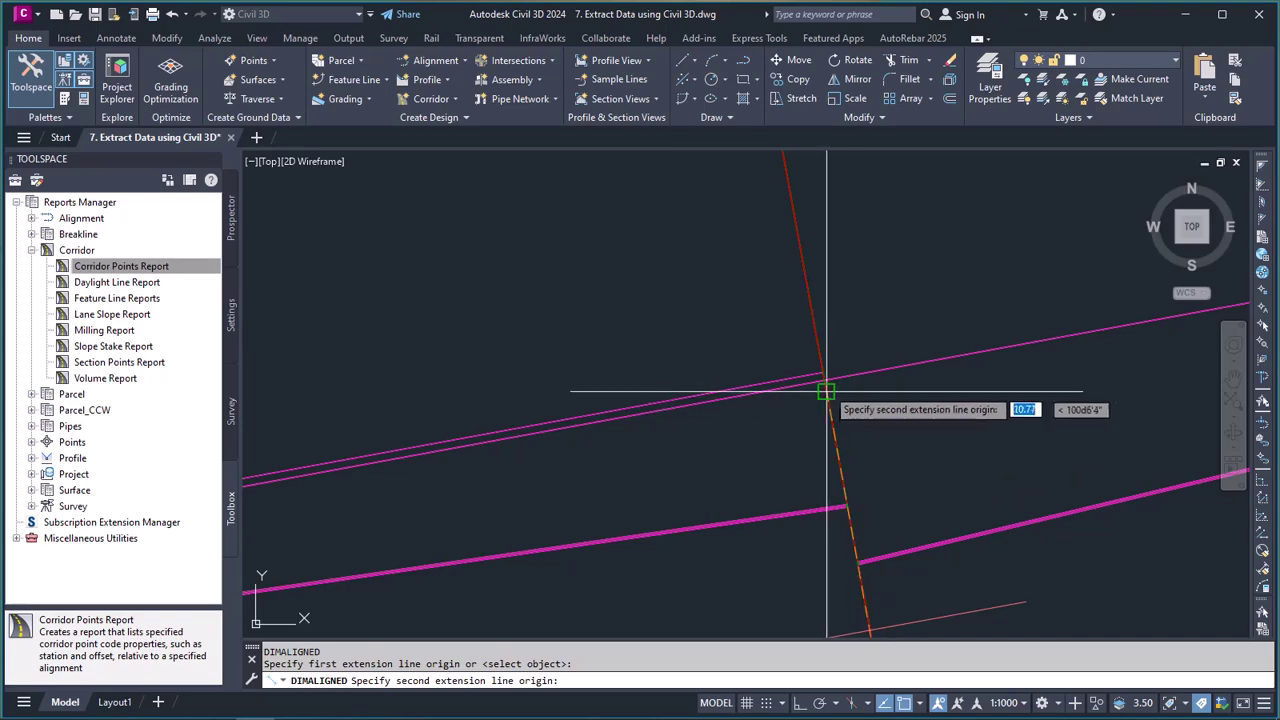
{"action": "left_click", "coordinate": [830, 380]}
{"action": "scroll", "coordinate": [841, 380], "scroll_direction": "down", "scroll_amount": 3}
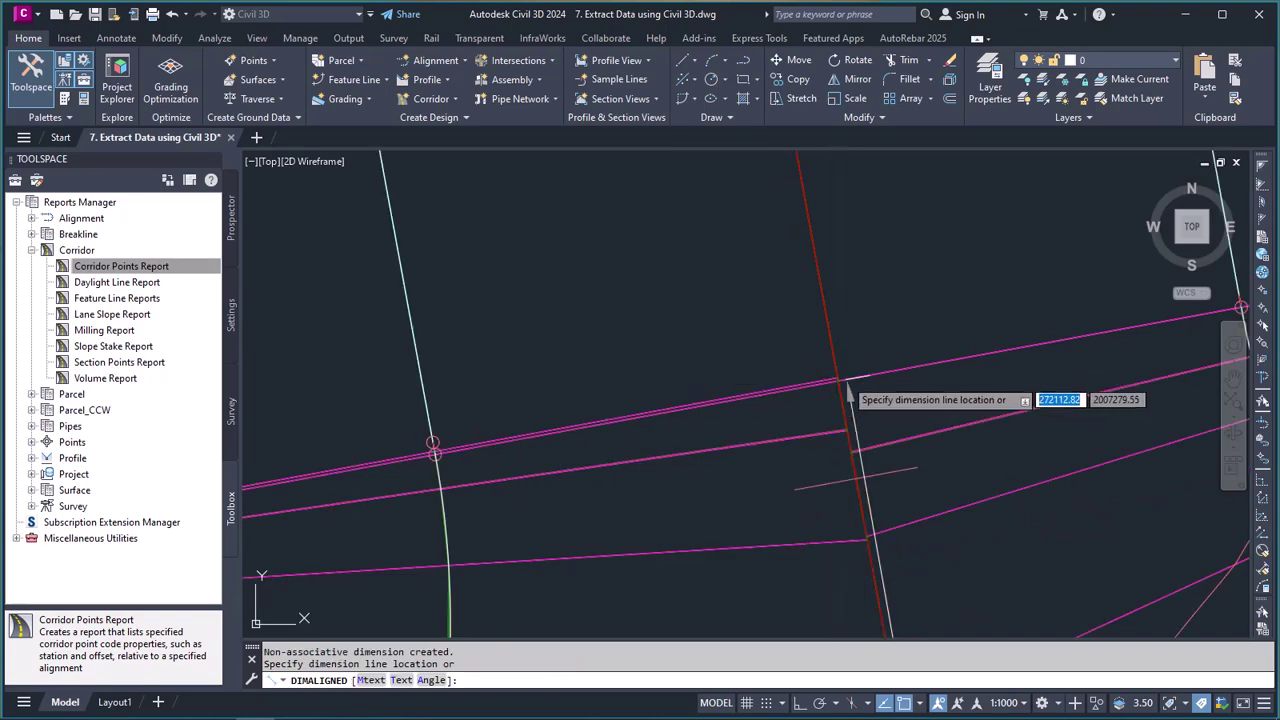
{"action": "scroll", "coordinate": [897, 487], "scroll_direction": "up", "scroll_amount": 2}
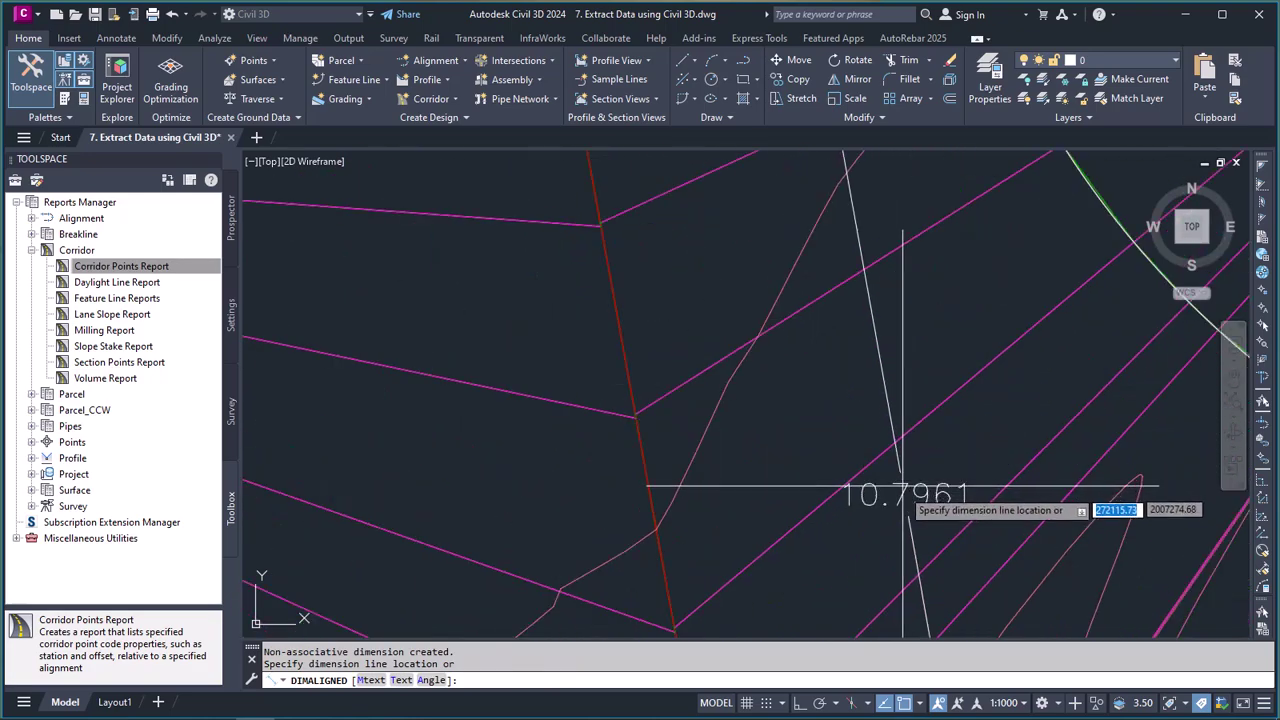
{"action": "scroll", "coordinate": [897, 487], "scroll_direction": "down", "scroll_amount": 3}
{"action": "key", "text": "Escape"}
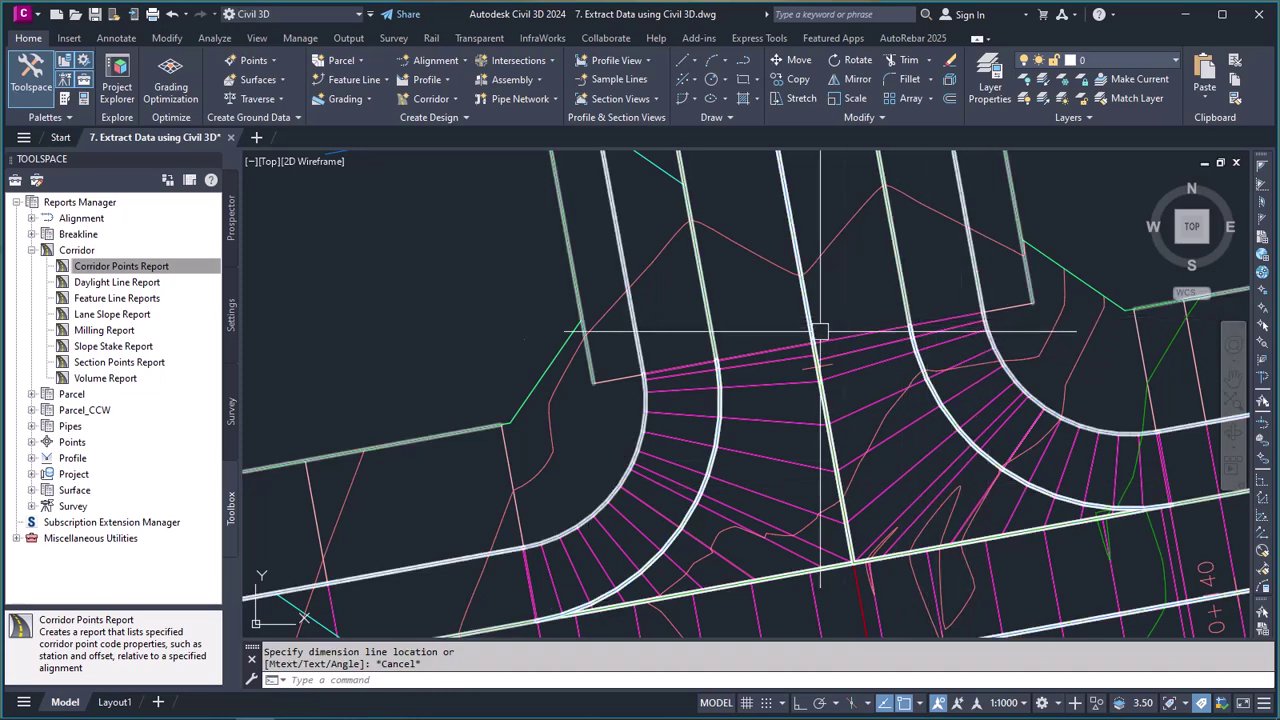
- Examine the far end of Road L03 in plan, where the regular corridor sections meet the junction near 0+180
{"action": "scroll", "coordinate": [900, 363], "scroll_direction": "down", "scroll_amount": 2}
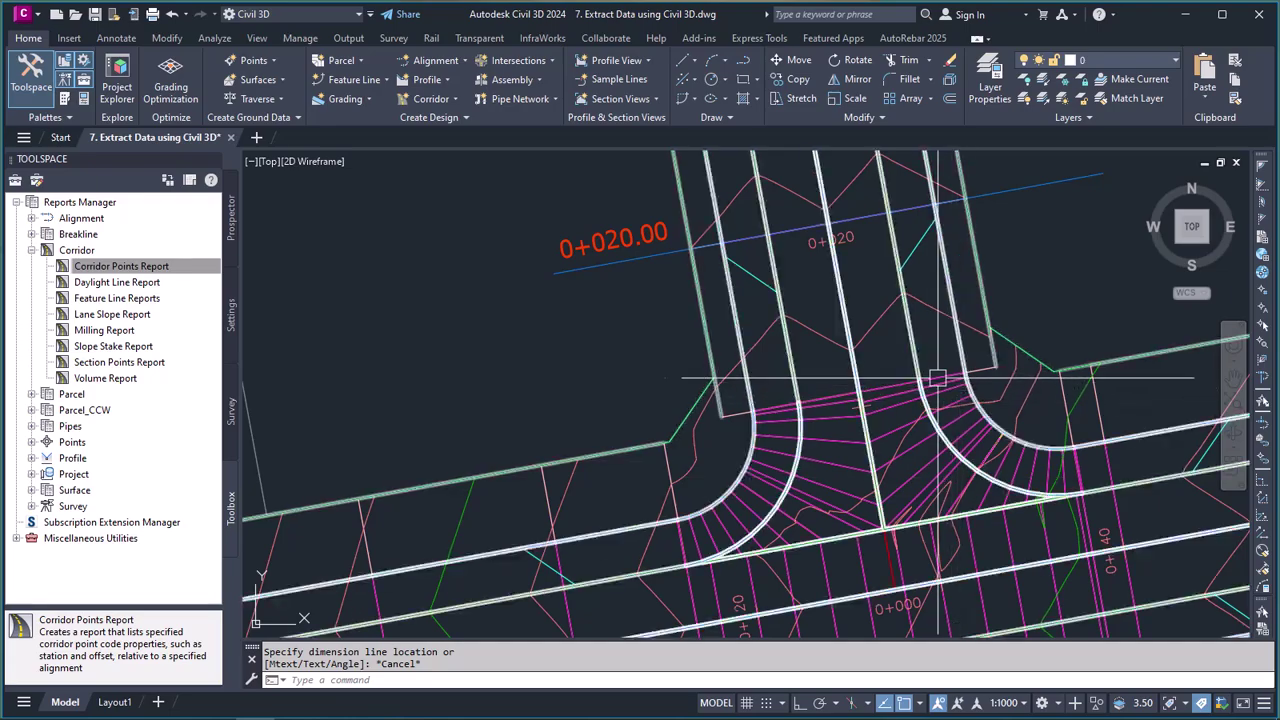
{"action": "scroll", "coordinate": [900, 450], "scroll_direction": "down", "scroll_amount": 8}
{"action": "scroll", "coordinate": [851, 420], "scroll_direction": "up", "scroll_amount": 9}
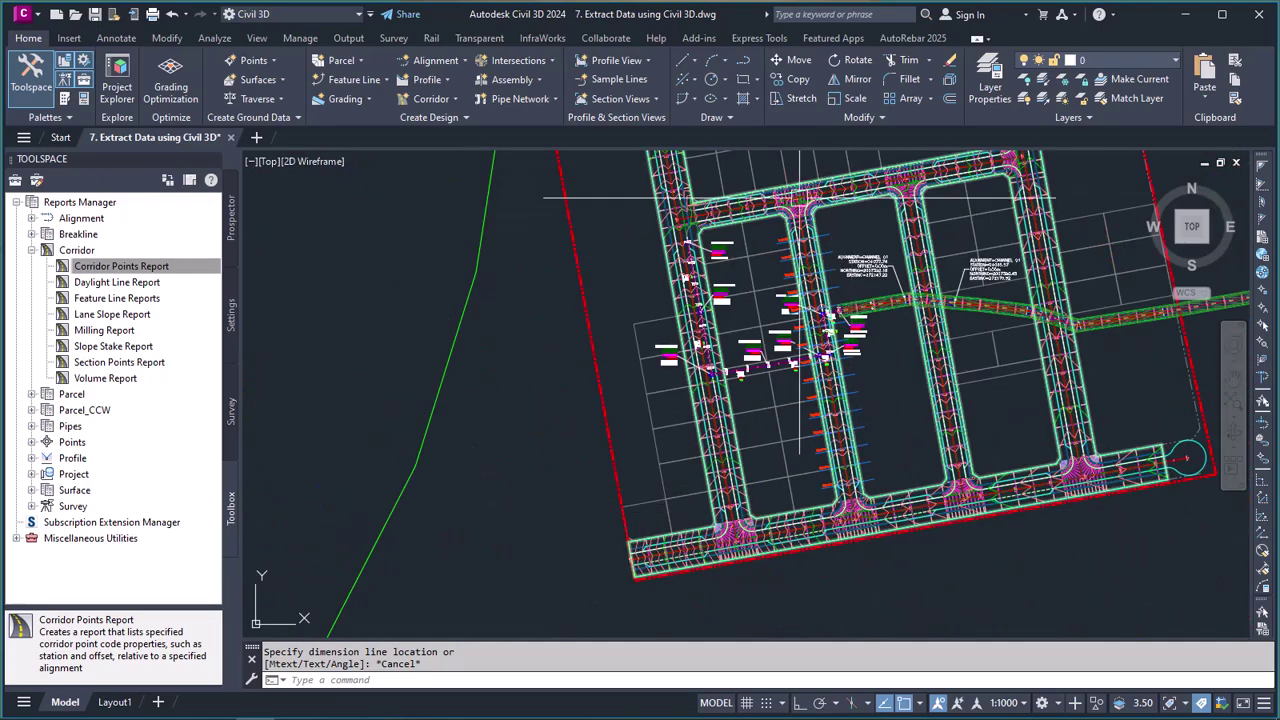
{"action": "scroll", "coordinate": [835, 340], "scroll_direction": "up", "scroll_amount": 4}
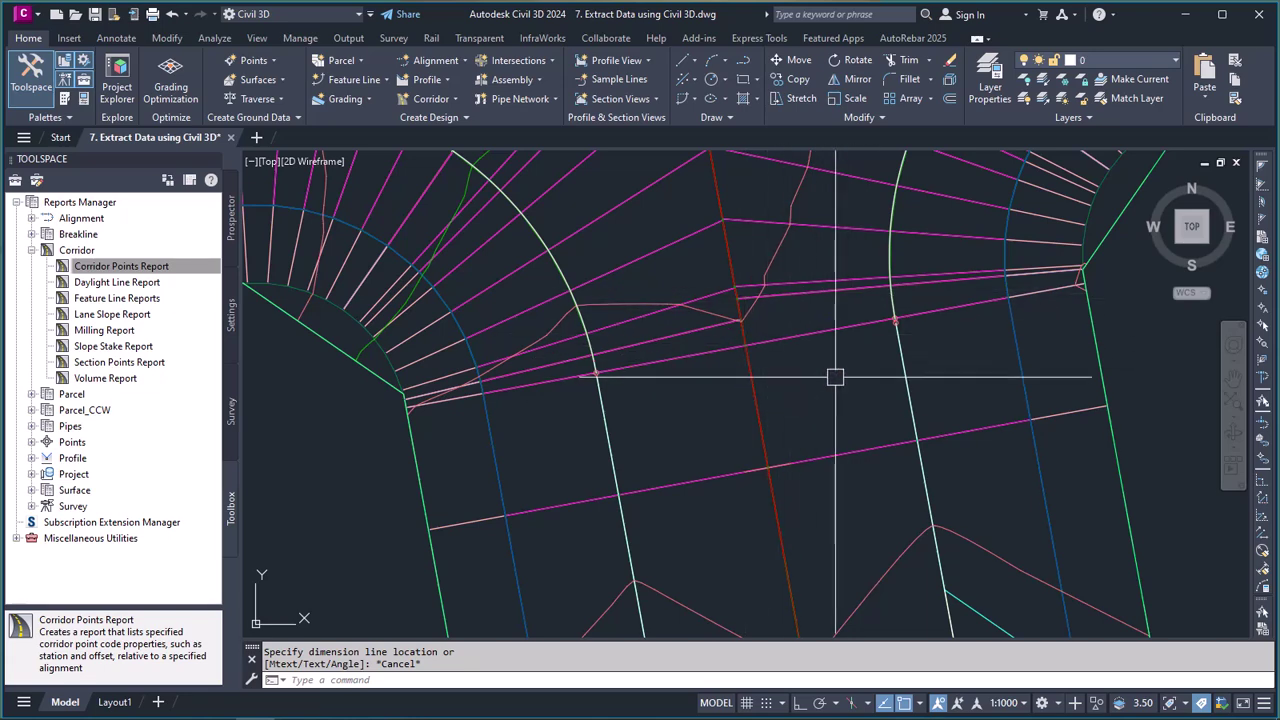
{"action": "scroll", "coordinate": [817, 330], "scroll_direction": "down", "scroll_amount": 4}
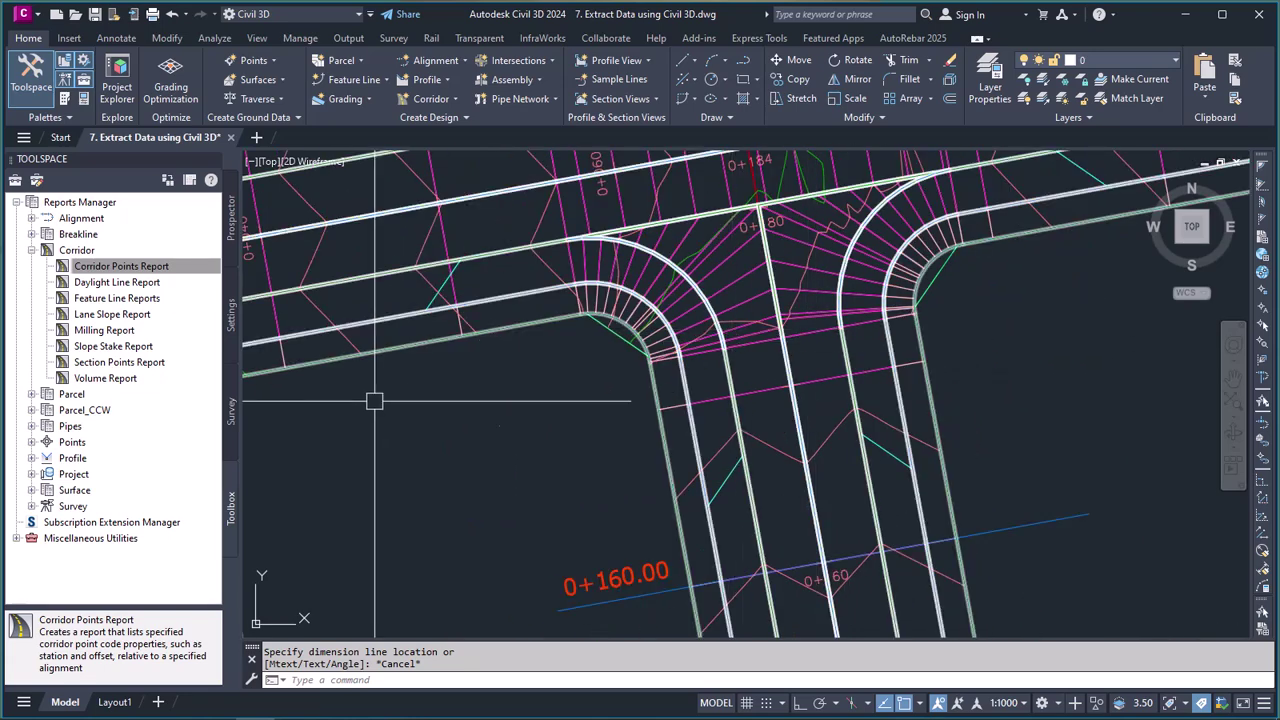
- Switch to the Corridor L03 workbook in Excel and examine the listed stations down to the end of the table
{"action": "mouse_move", "coordinate": [219, 708]}
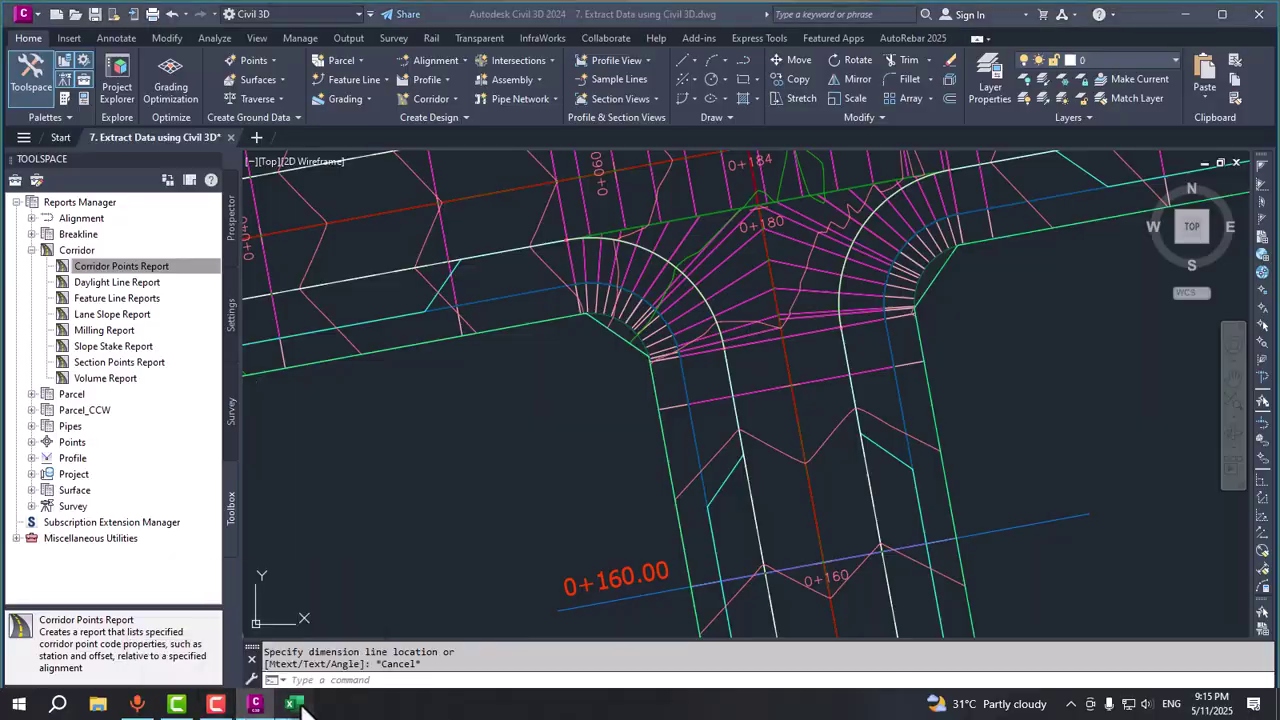
{"action": "left_click", "coordinate": [220, 662]}
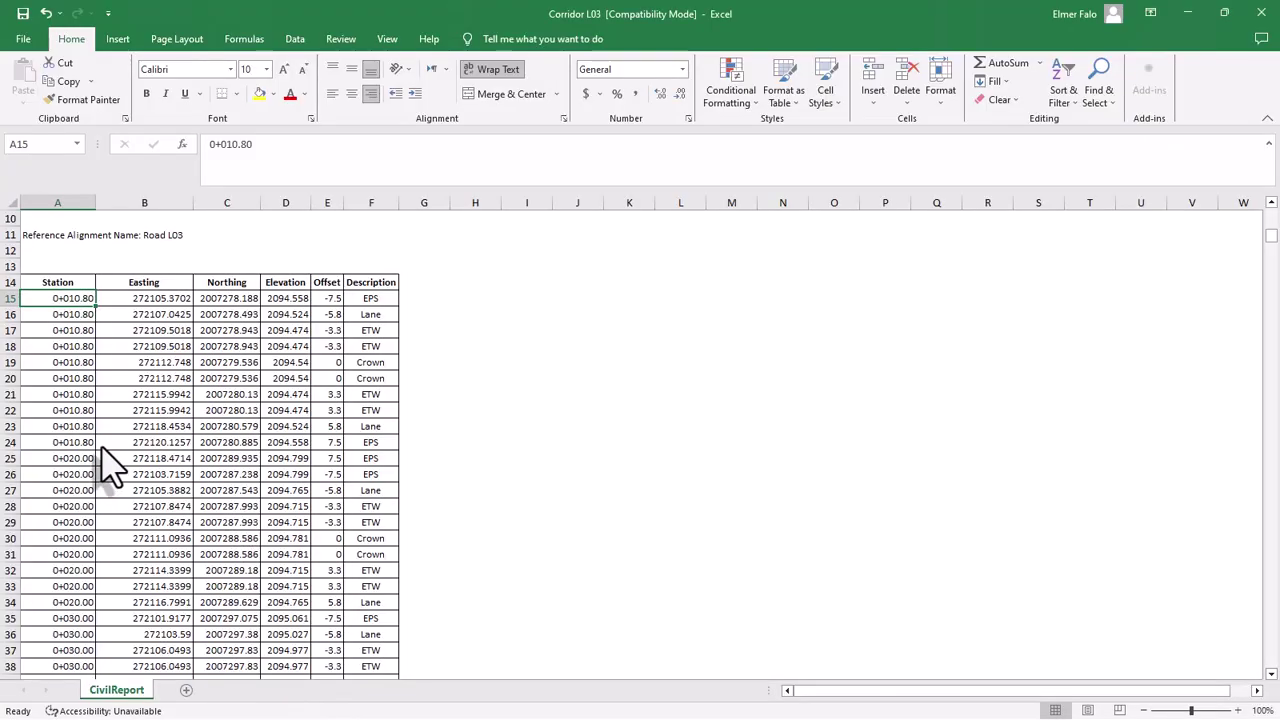
{"action": "scroll", "coordinate": [106, 452], "scroll_direction": "down", "scroll_amount": 10}
{"action": "scroll", "coordinate": [97, 505], "scroll_direction": "down", "scroll_amount": 14}
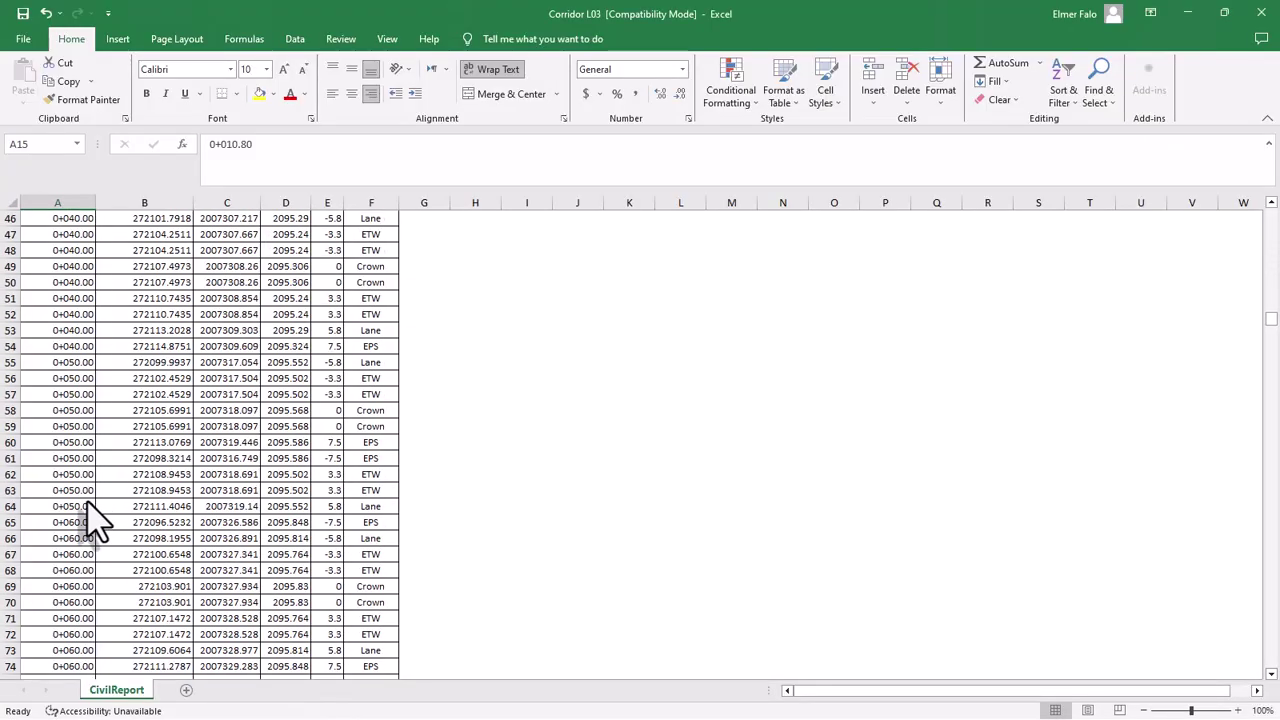
{"action": "scroll", "coordinate": [87, 550], "scroll_direction": "down", "scroll_amount": 20}
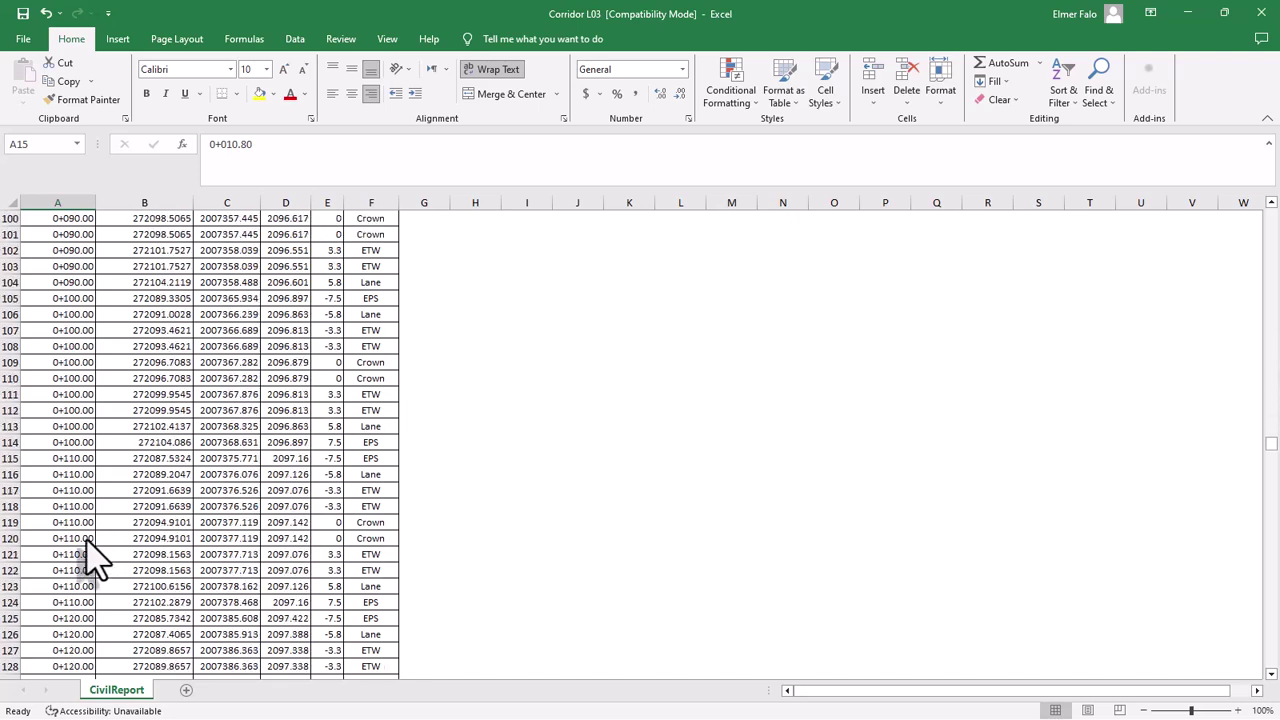
{"action": "scroll", "coordinate": [86, 556], "scroll_direction": "down", "scroll_amount": 13}
{"action": "scroll", "coordinate": [91, 491], "scroll_direction": "up", "scroll_amount": 3}
{"action": "scroll", "coordinate": [86, 490], "scroll_direction": "up", "scroll_amount": 2}
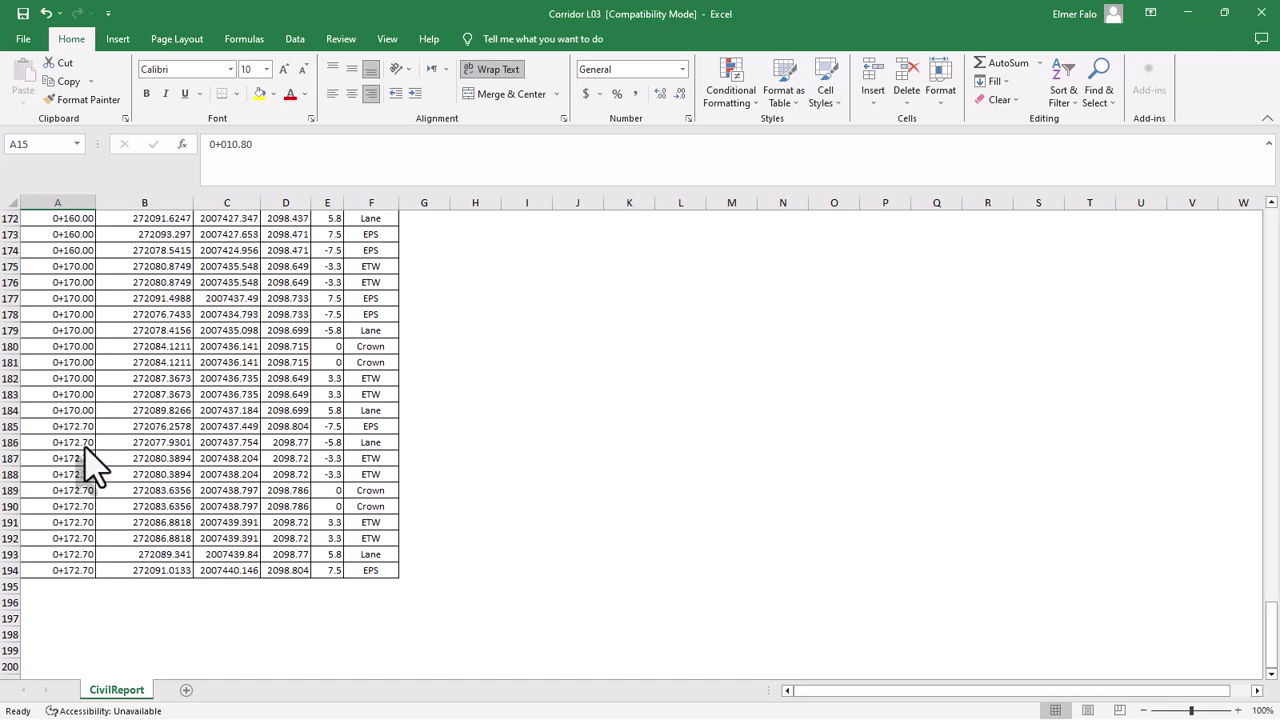
{"action": "scroll", "coordinate": [84, 571], "scroll_direction": "up", "scroll_amount": 1}
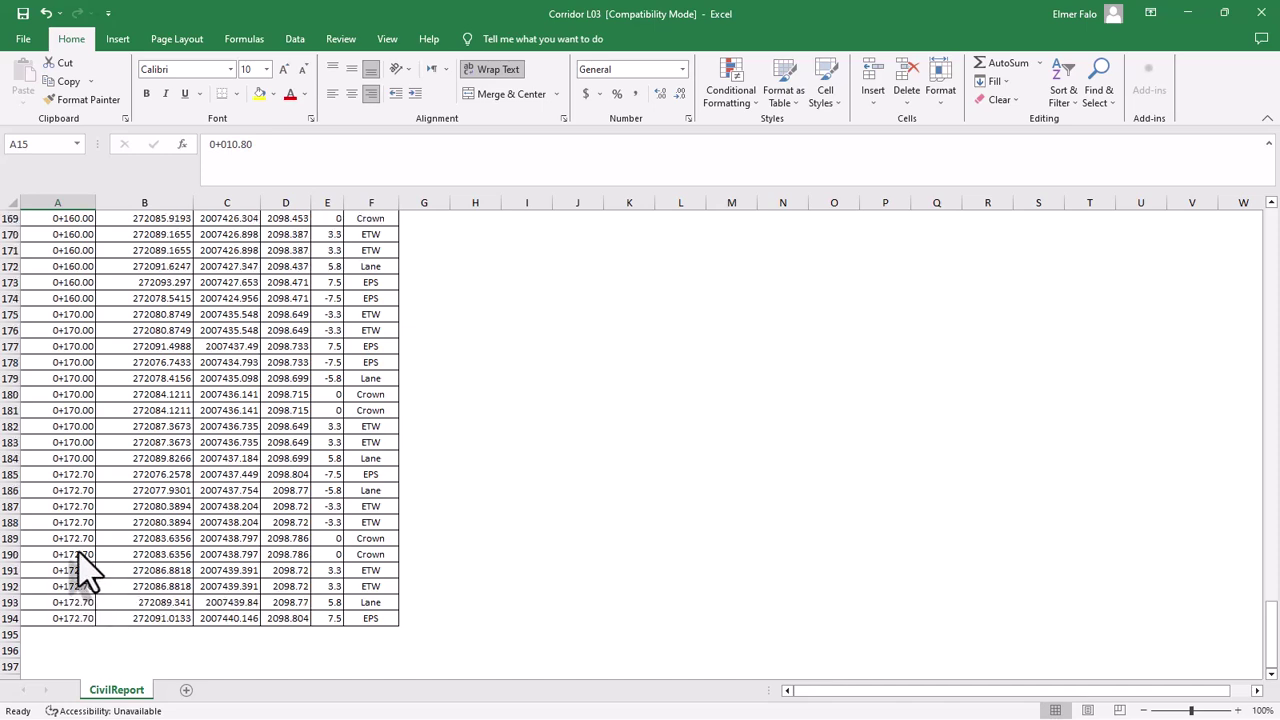
- Check elevations and offsets for the first two stations in cells D19, E23, E30 and D30, and switch back to Civil 3D
{"action": "scroll", "coordinate": [171, 557], "scroll_direction": "up", "scroll_amount": 20}
{"action": "scroll", "coordinate": [210, 540], "scroll_direction": "up", "scroll_amount": 19}
{"action": "scroll", "coordinate": [210, 540], "scroll_direction": "up", "scroll_amount": 5}
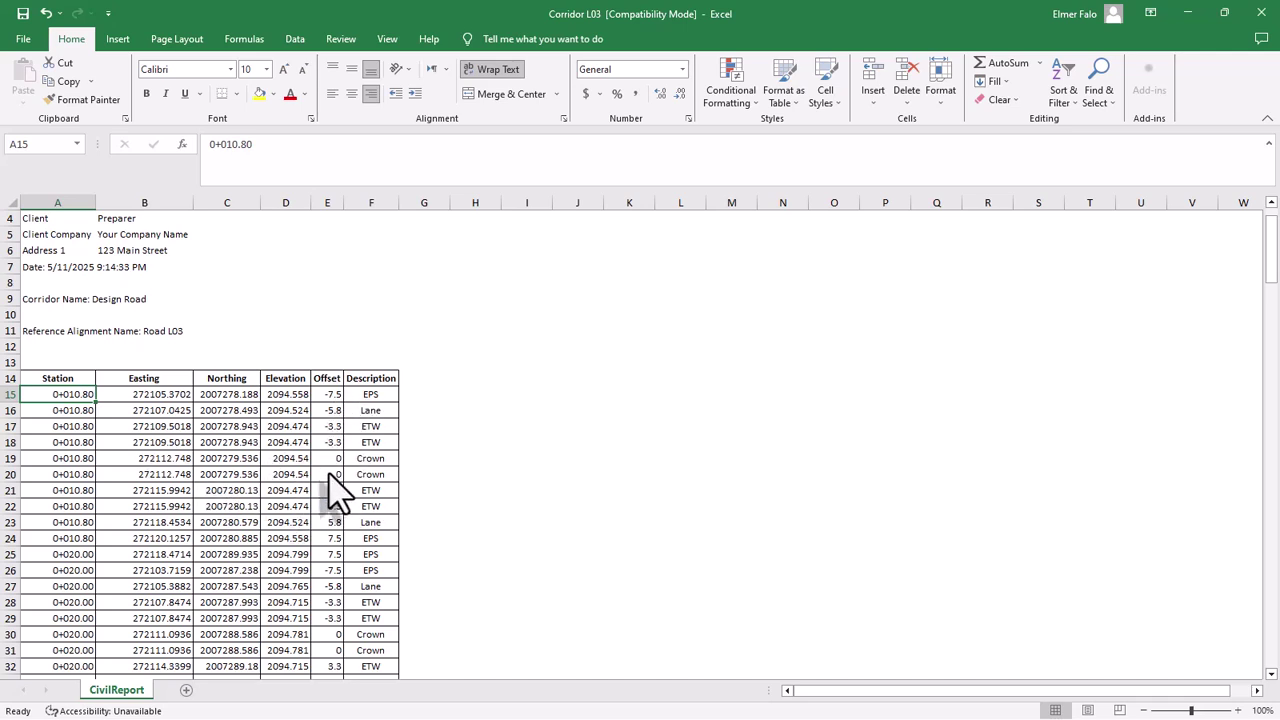
{"action": "left_click", "coordinate": [300, 459]}
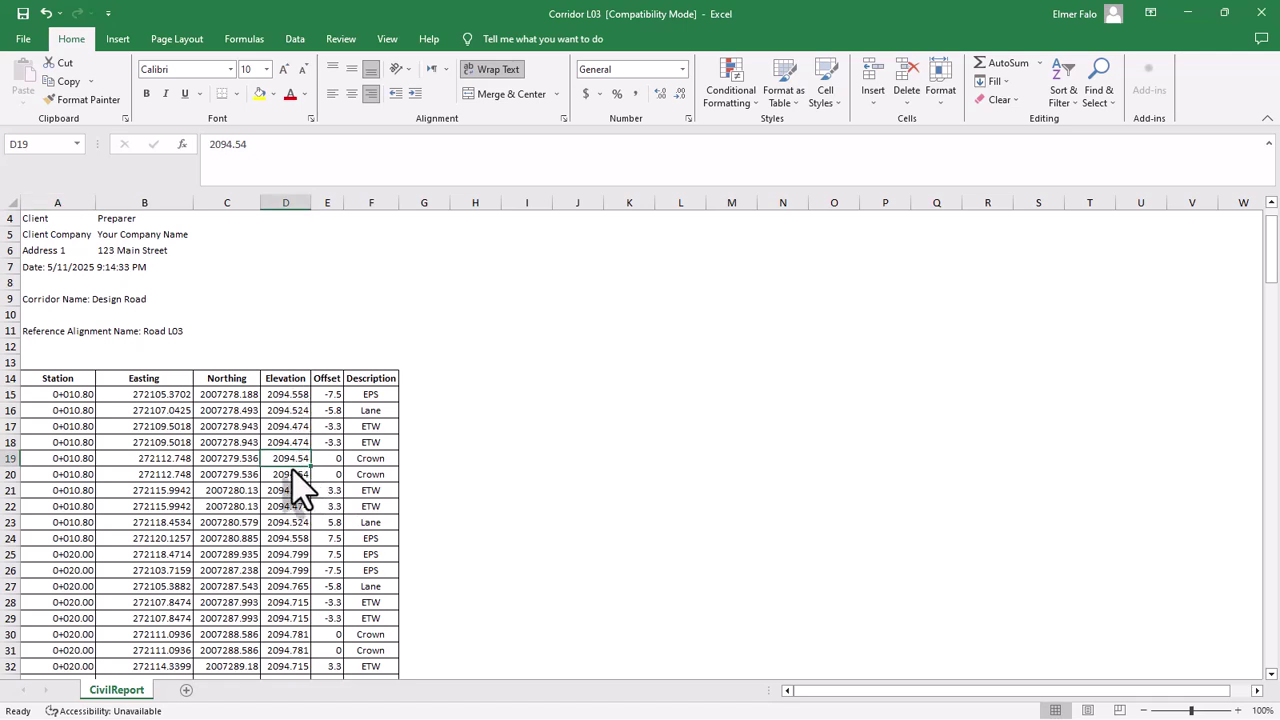
{"action": "scroll", "coordinate": [315, 490], "scroll_direction": "down", "scroll_amount": 1}
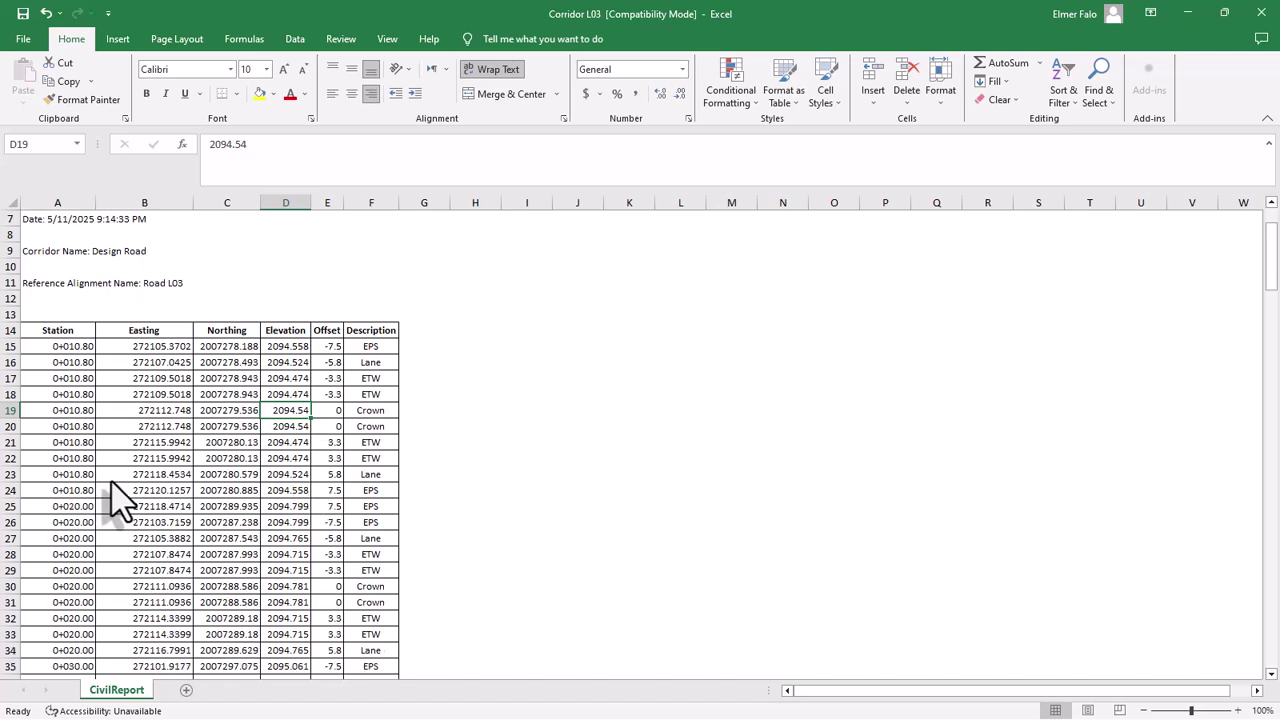
{"action": "scroll", "coordinate": [120, 500], "scroll_direction": "down", "scroll_amount": 1}
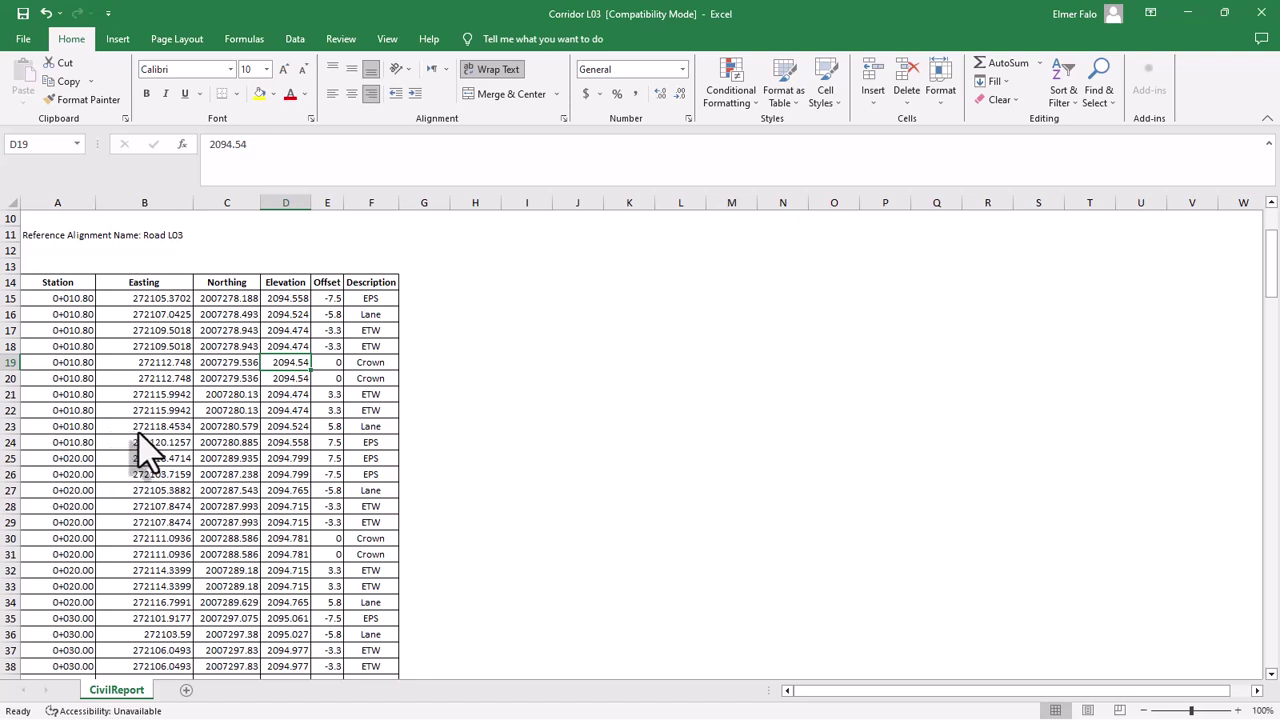
{"action": "left_click", "coordinate": [337, 426]}
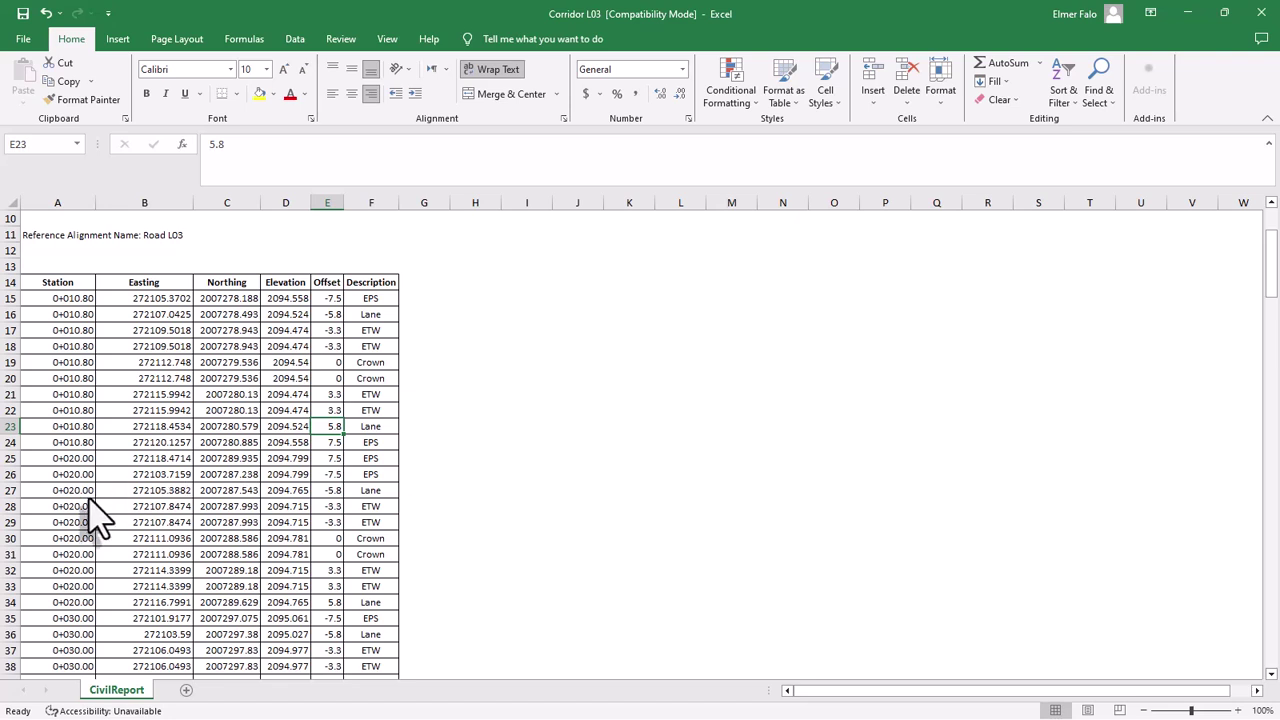
{"action": "left_click", "coordinate": [337, 555]}
{"action": "left_click", "coordinate": [340, 538]}
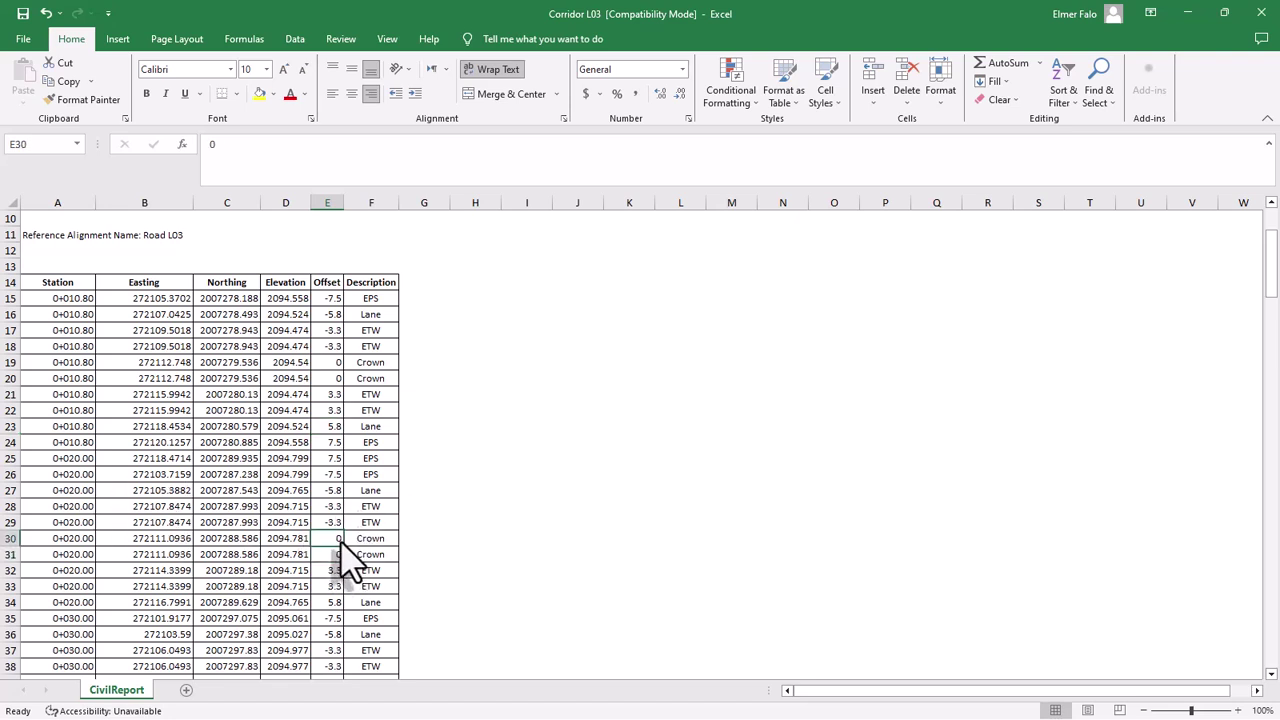
{"action": "left_click", "coordinate": [291, 541]}
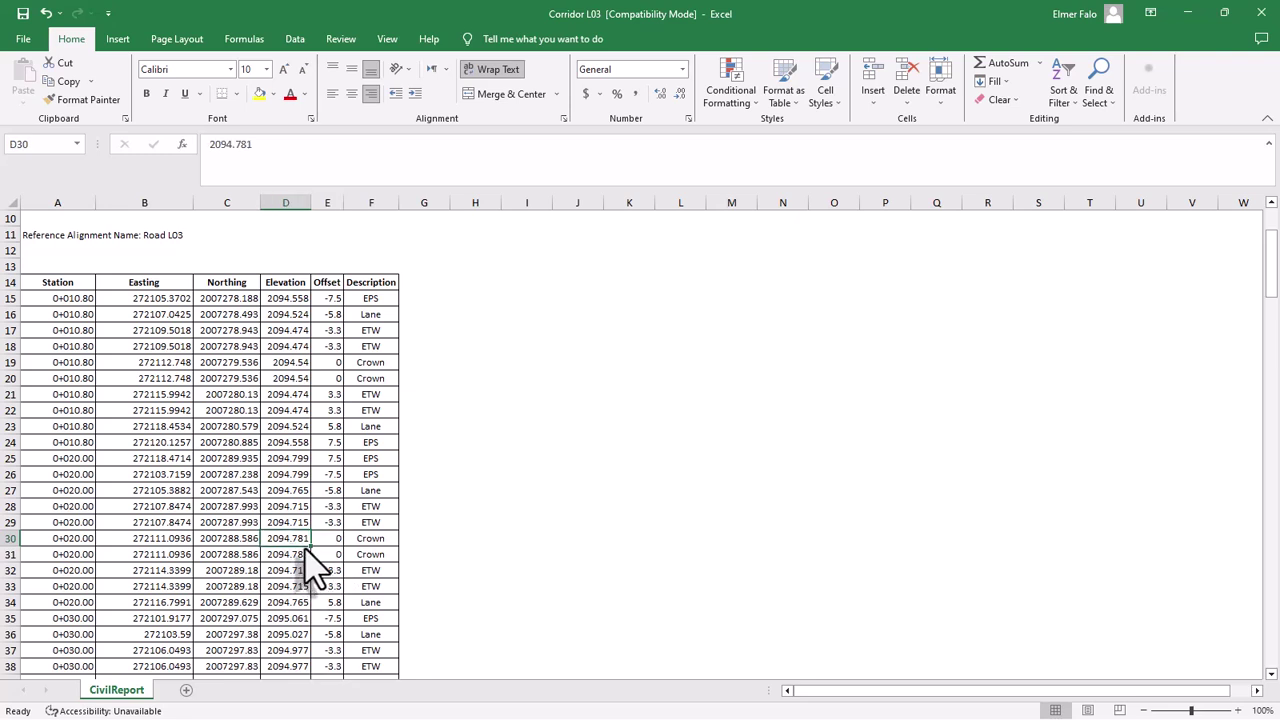
{"action": "left_click", "coordinate": [1187, 14]}
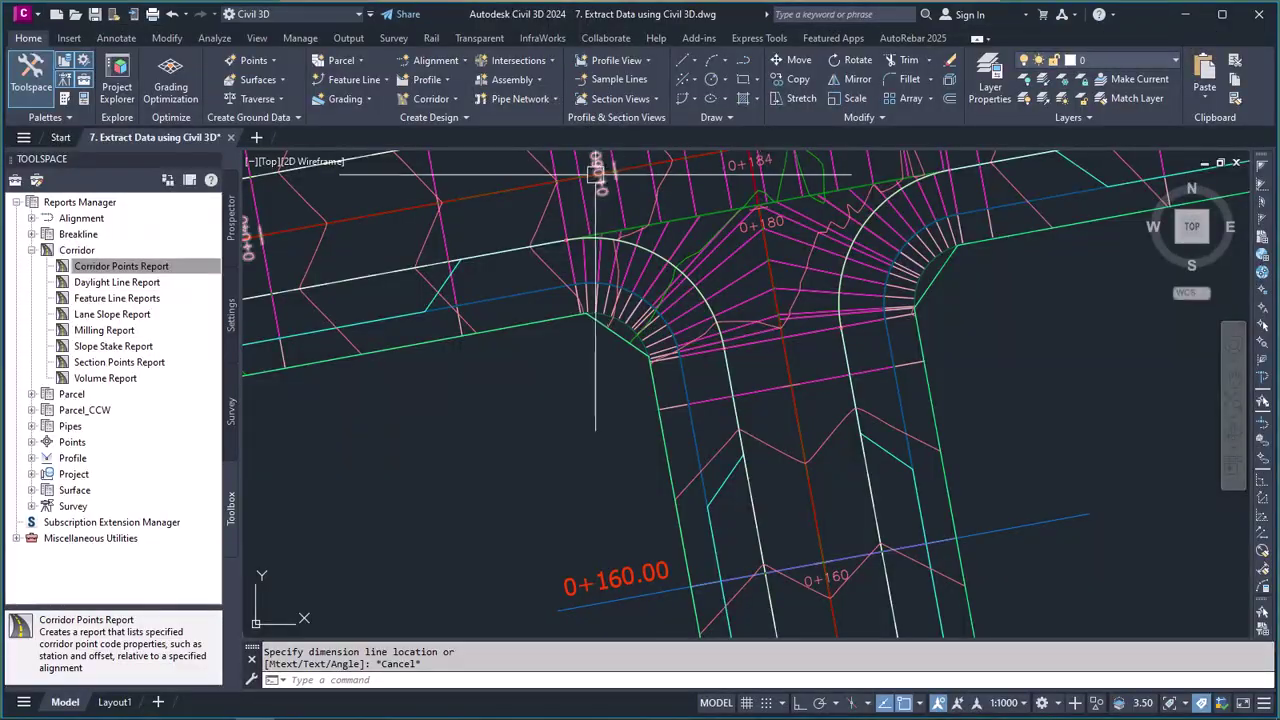
- Check the 0+020 crown elevation in cell D20 of the Road L03 workbook against the Corridor L03 workbook, and review the latter's listed stations
{"action": "left_click", "coordinate": [1187, 14]}
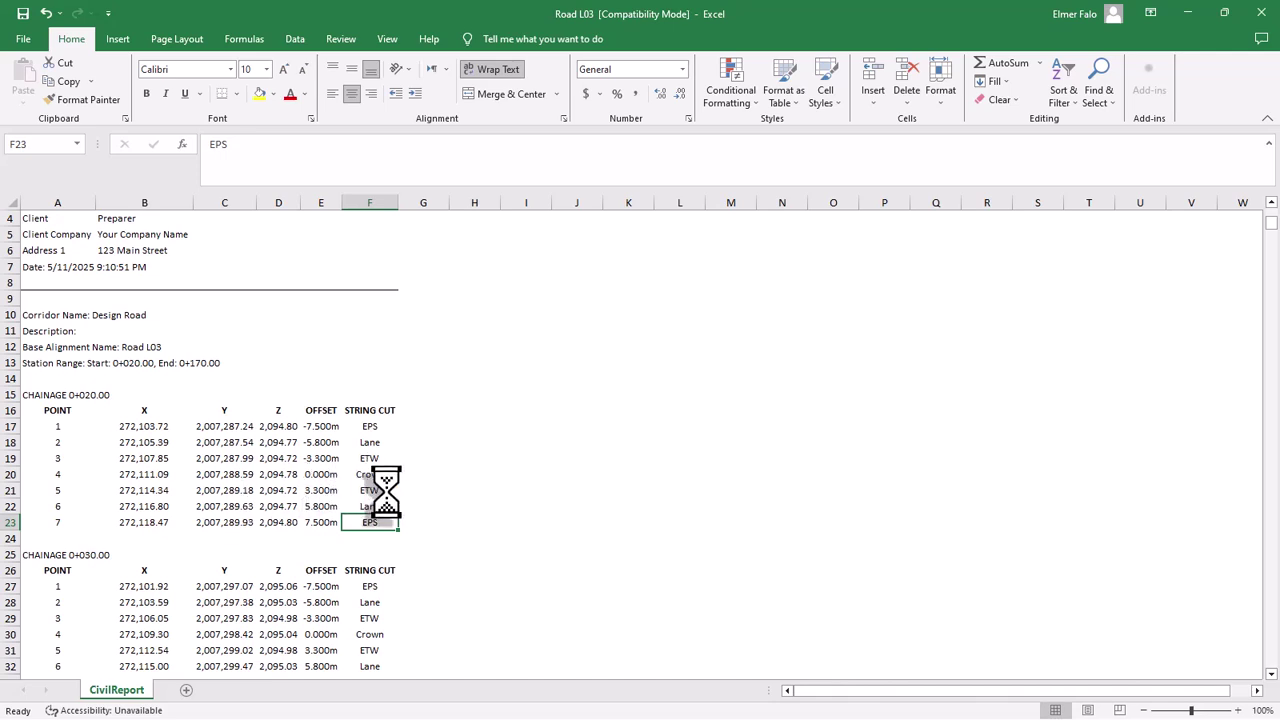
{"action": "left_click", "coordinate": [279, 476]}
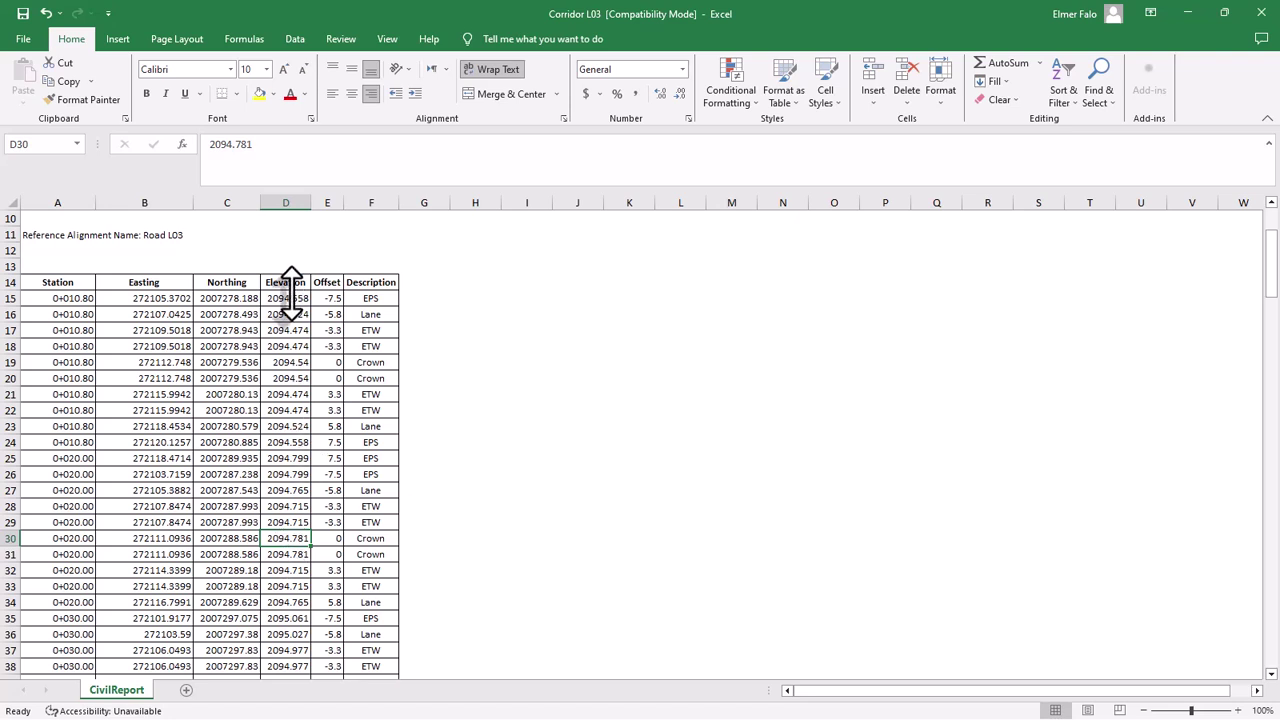
{"action": "scroll", "coordinate": [282, 545], "scroll_direction": "down", "scroll_amount": 1}
{"action": "scroll", "coordinate": [282, 545], "scroll_direction": "down", "scroll_amount": 11}
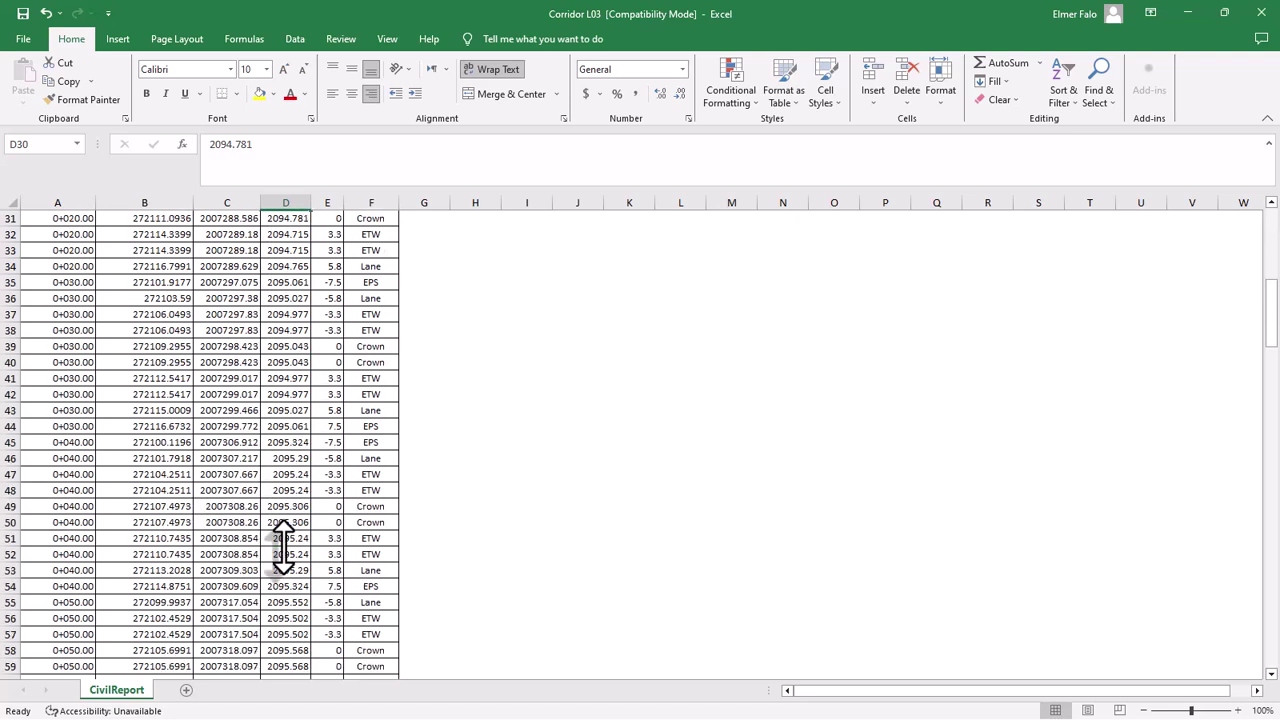
{"action": "scroll", "coordinate": [282, 545], "scroll_direction": "down", "scroll_amount": 13}
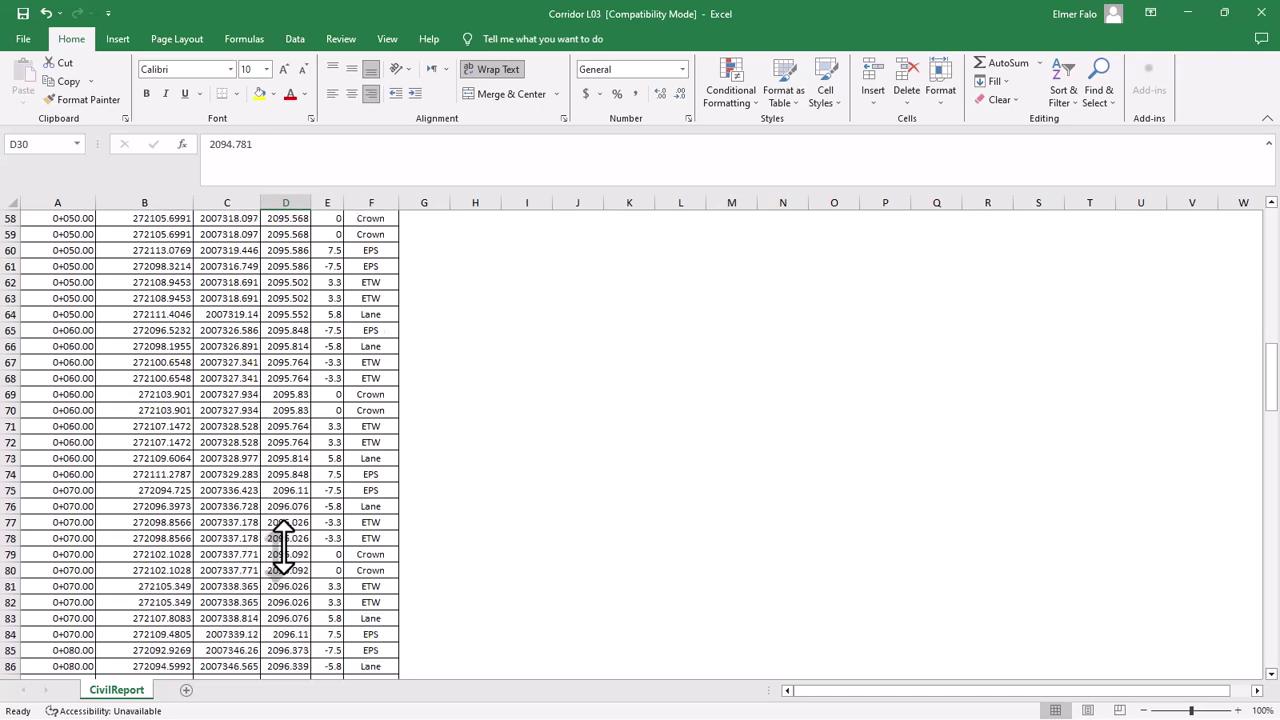
{"action": "scroll", "coordinate": [283, 546], "scroll_direction": "up", "scroll_amount": 20}
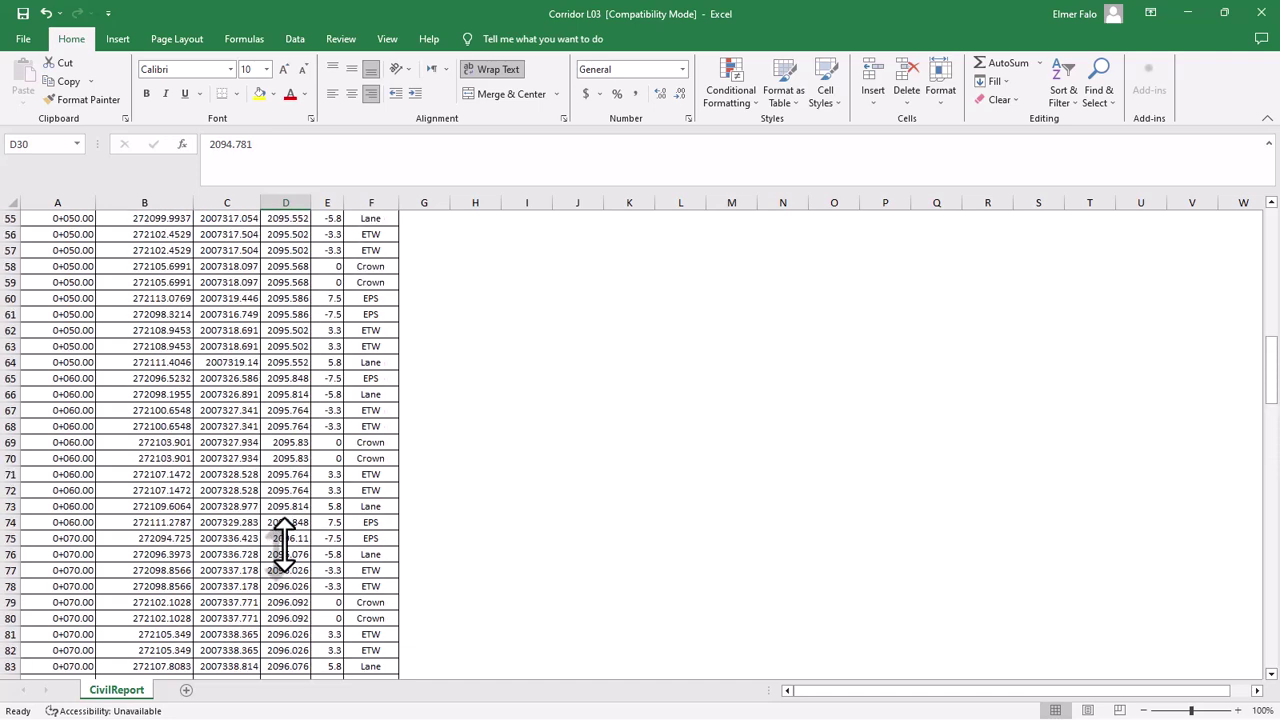
{"action": "scroll", "coordinate": [283, 530], "scroll_direction": "up", "scroll_amount": 3}
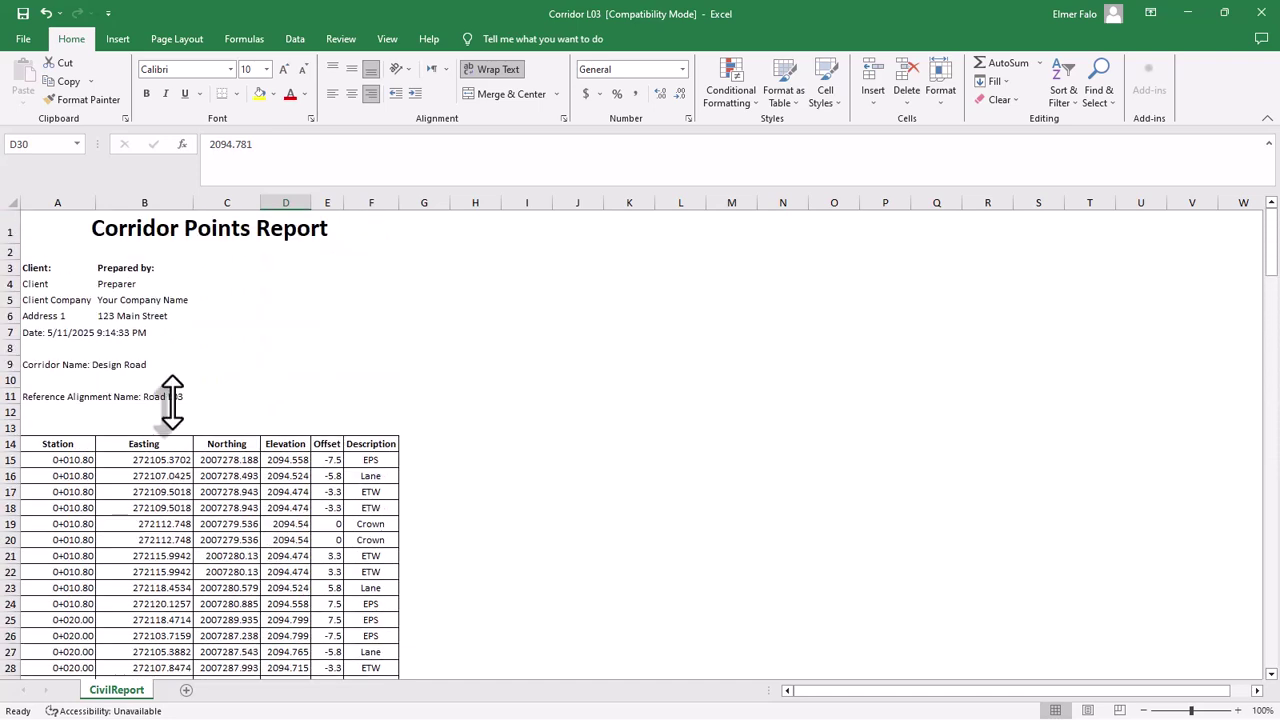
- Close the Corridor L03 workbook, saving its changes and keeping the Microsoft Excel 5.0/95 Workbook format
{"action": "left_click", "coordinate": [1260, 14]}
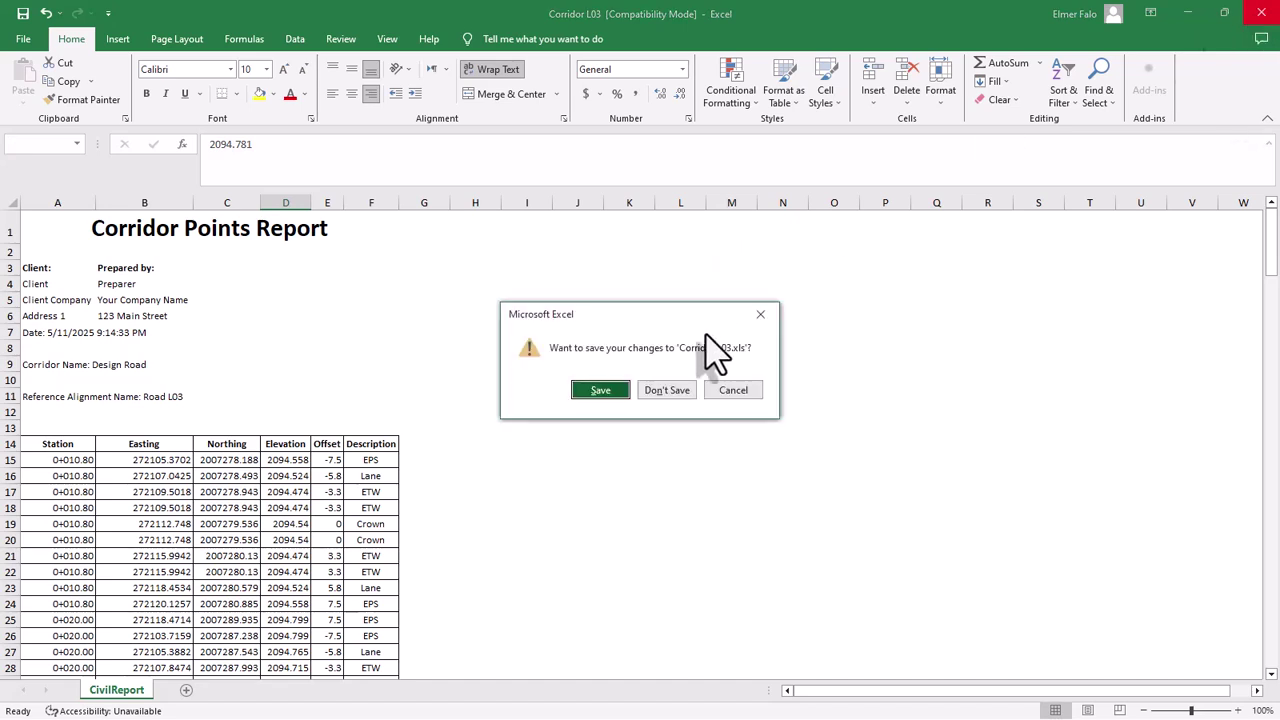
{"action": "left_click", "coordinate": [601, 390]}
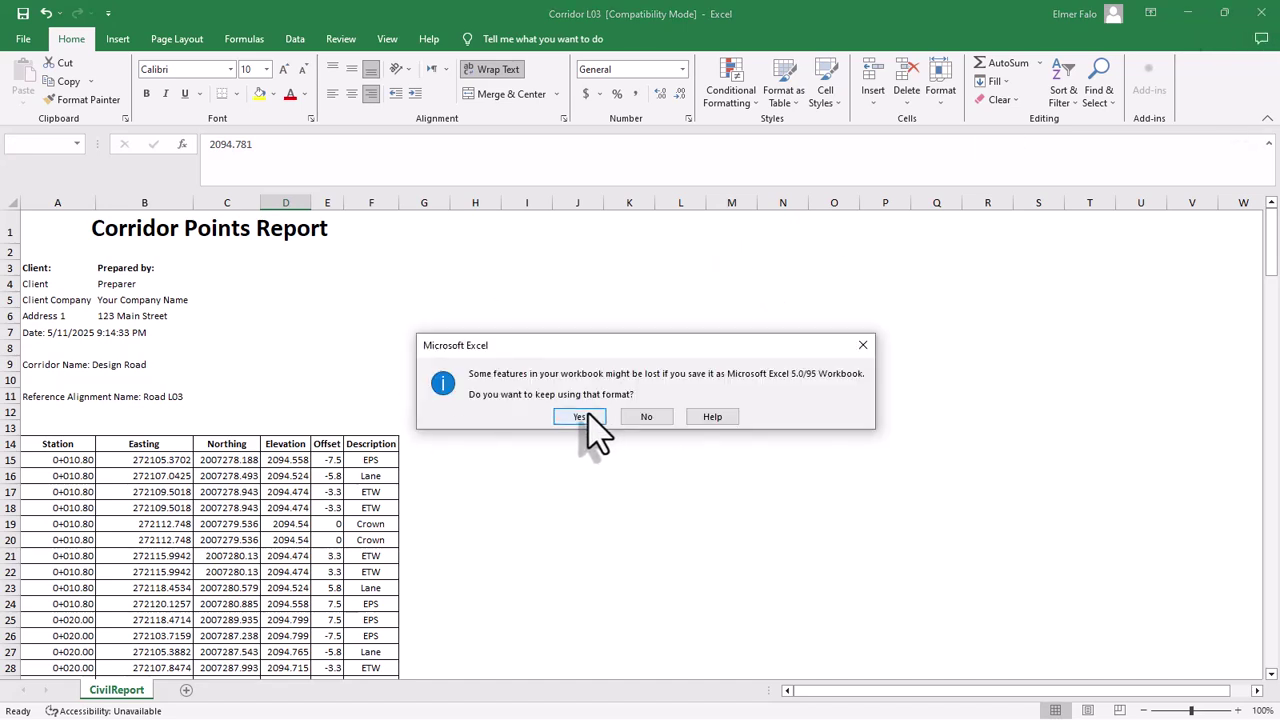
{"action": "left_click", "coordinate": [588, 418]}
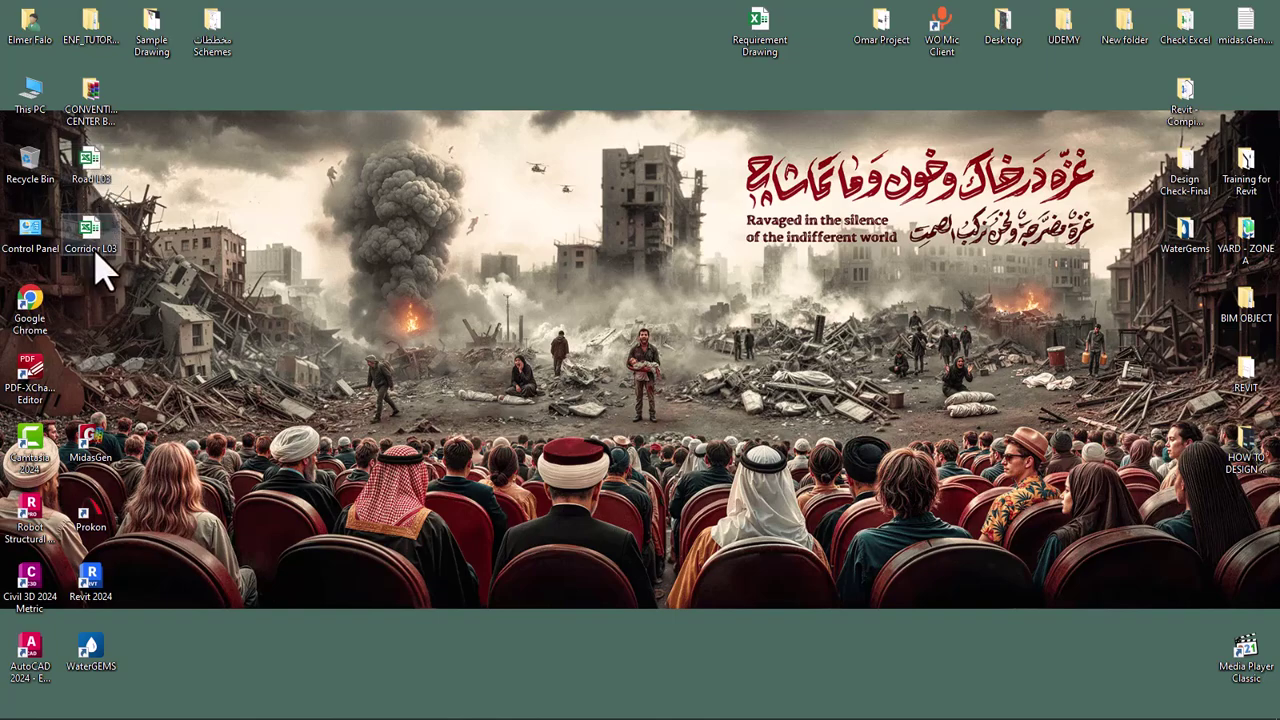
- Close the Road L03 workbook and switch back to Civil 3D
{"action": "left_click", "coordinate": [285, 706]}
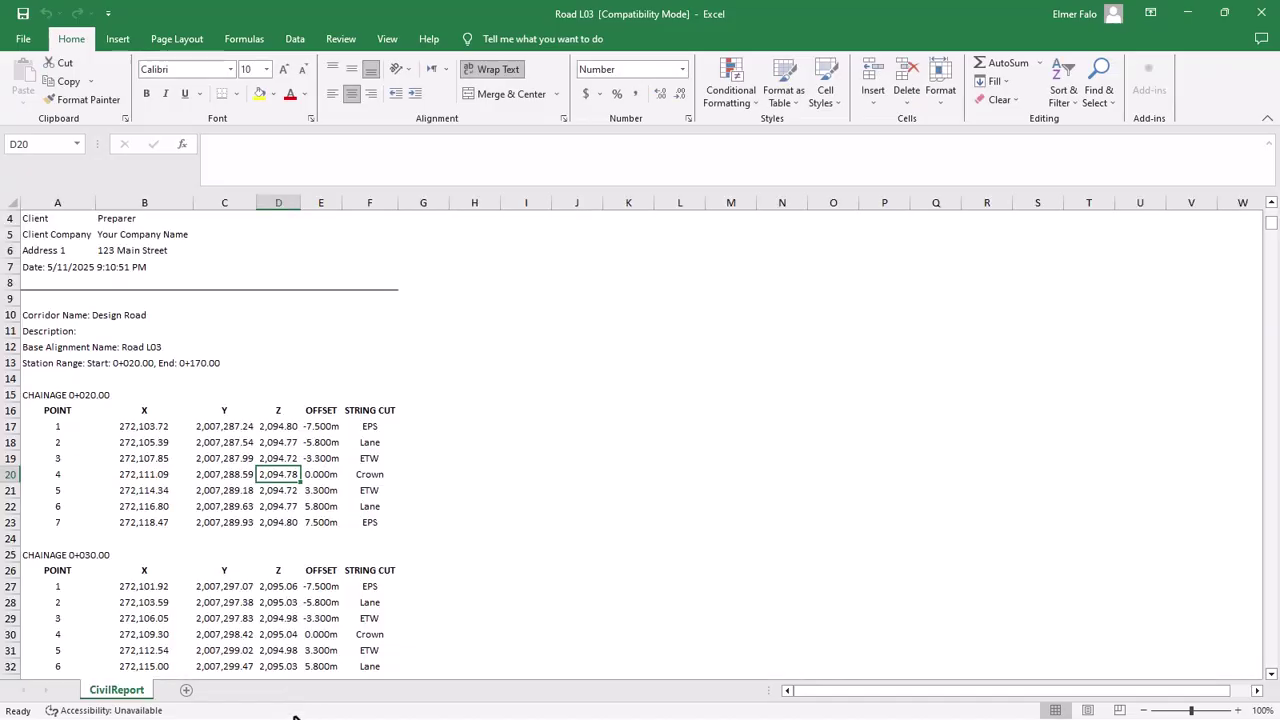
{"action": "left_click", "coordinate": [1260, 12]}
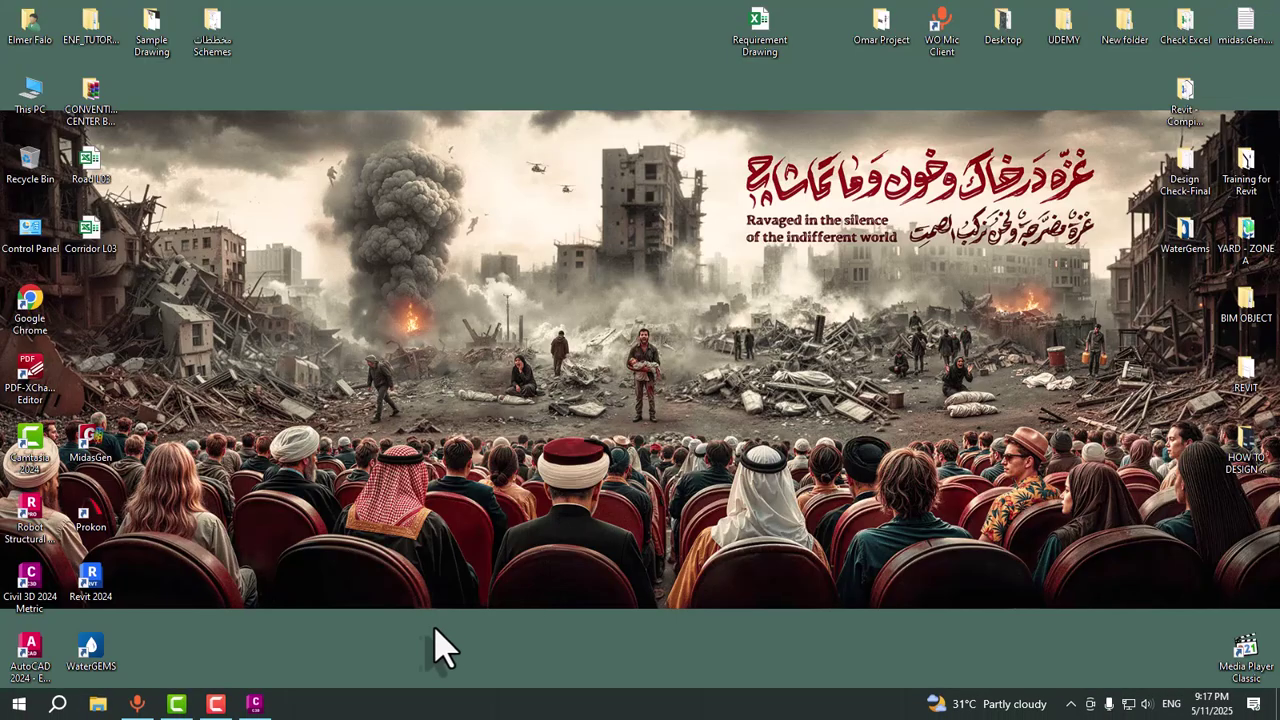
{"action": "mouse_move", "coordinate": [240, 705]}
{"action": "left_click", "coordinate": [215, 580]}
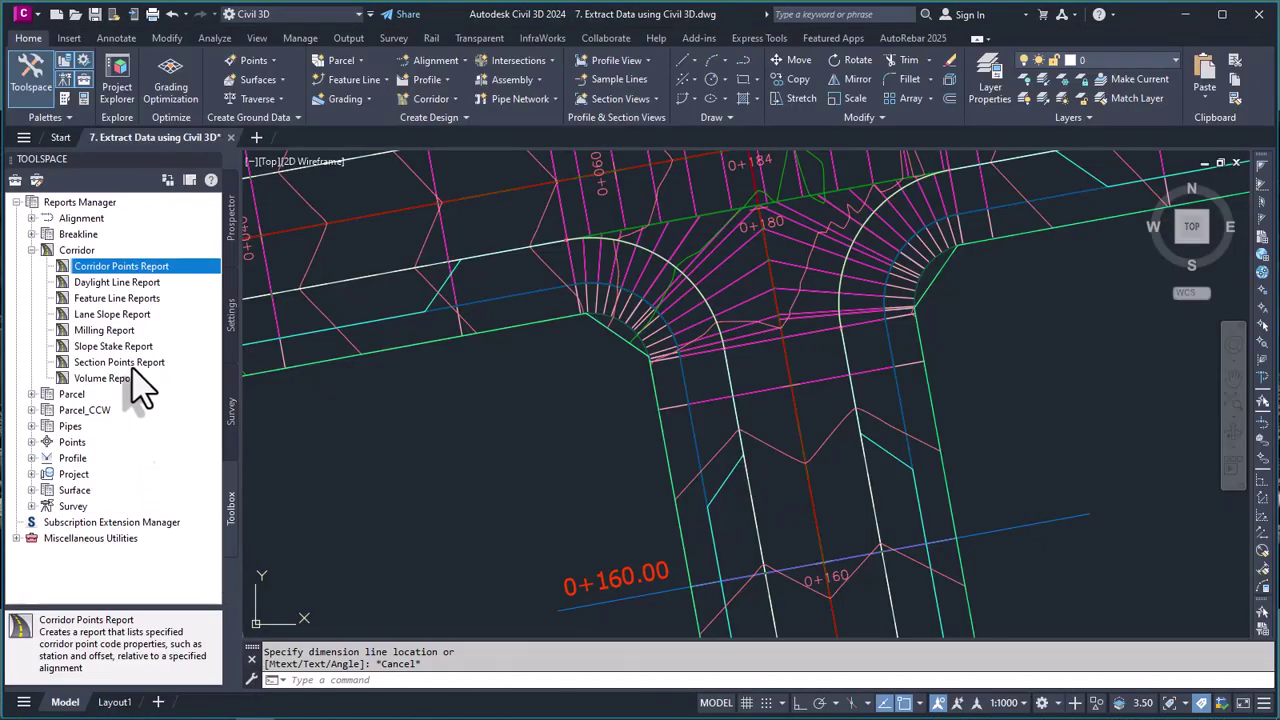
- Locate the channel corridor crossing the roads in plan and execute the Section Points Report from the corridor reports
{"action": "left_click", "coordinate": [102, 363]}
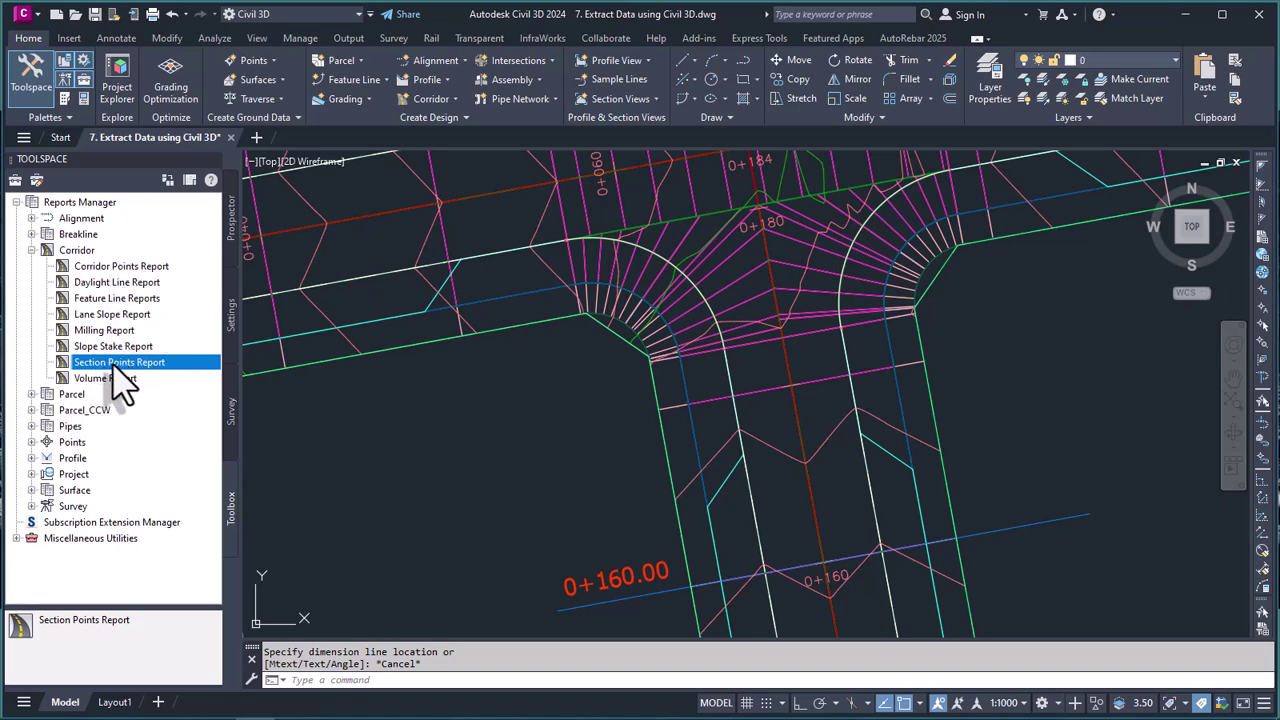
{"action": "scroll", "coordinate": [598, 283], "scroll_direction": "down", "scroll_amount": 10}
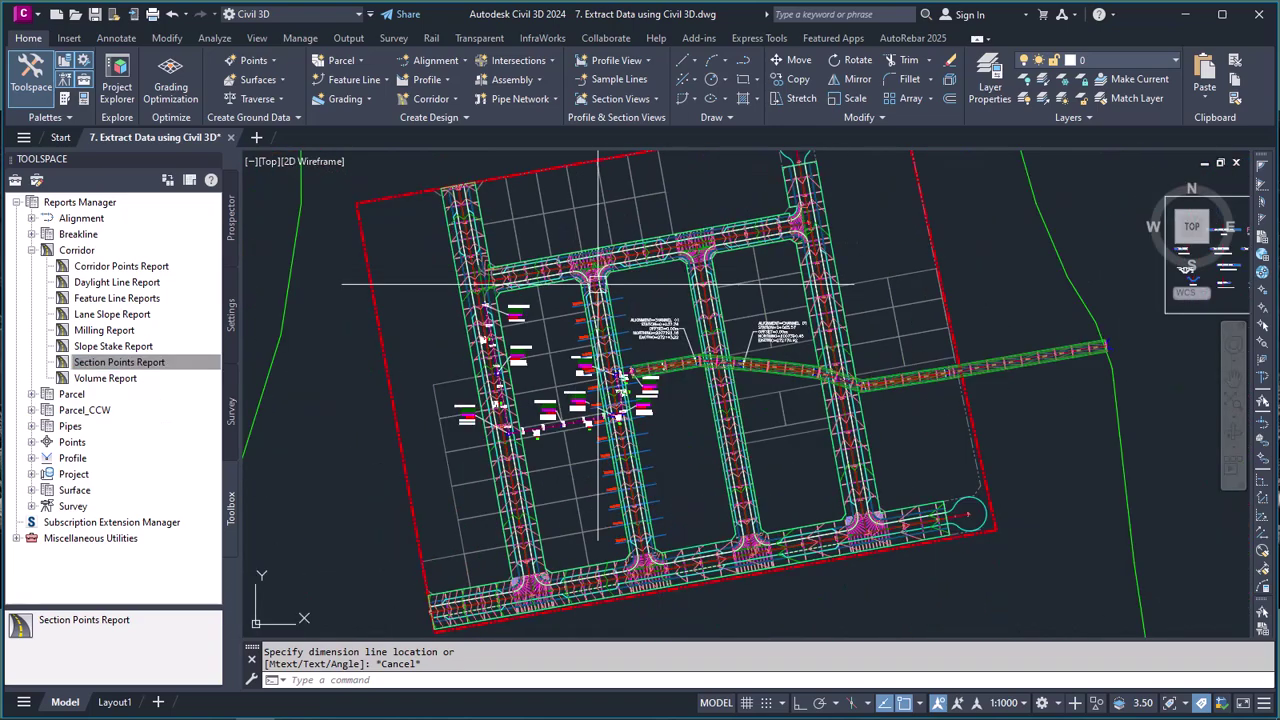
{"action": "scroll", "coordinate": [802, 372], "scroll_direction": "up", "scroll_amount": 4}
{"action": "scroll", "coordinate": [480, 375], "scroll_direction": "down", "scroll_amount": 2}
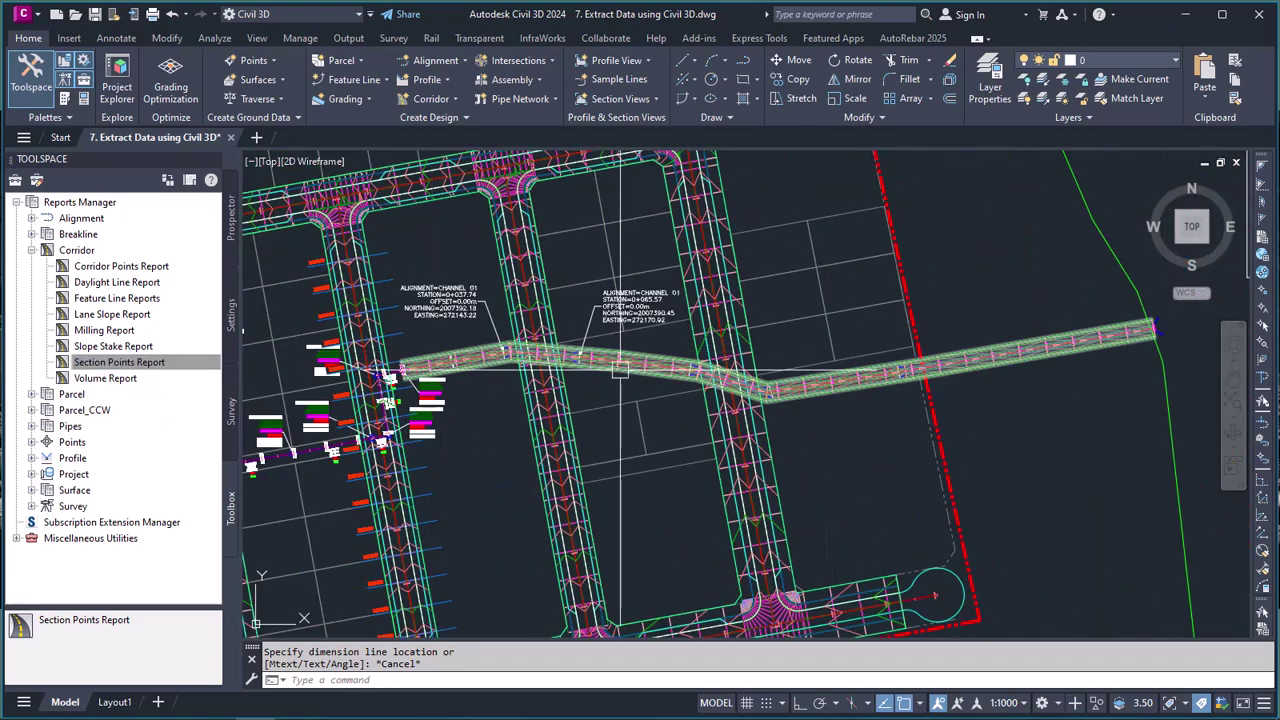
{"action": "right_click", "coordinate": [126, 363]}
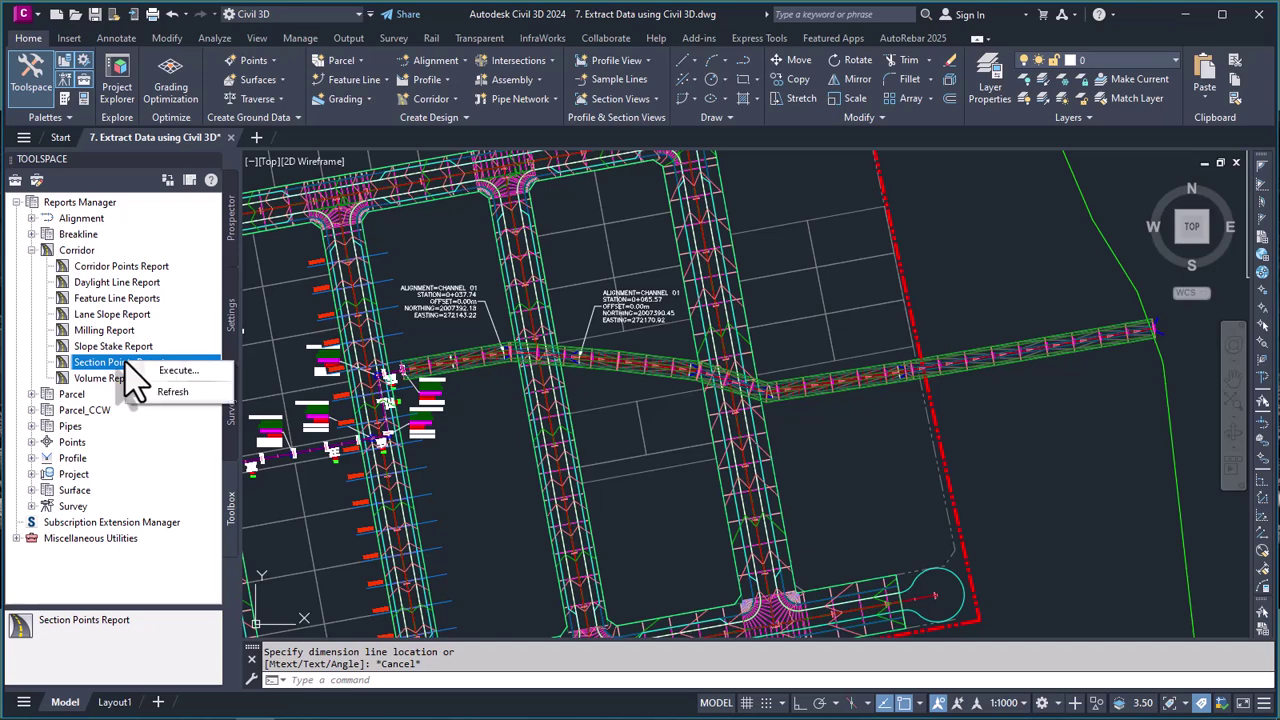
{"action": "left_click", "coordinate": [187, 374]}
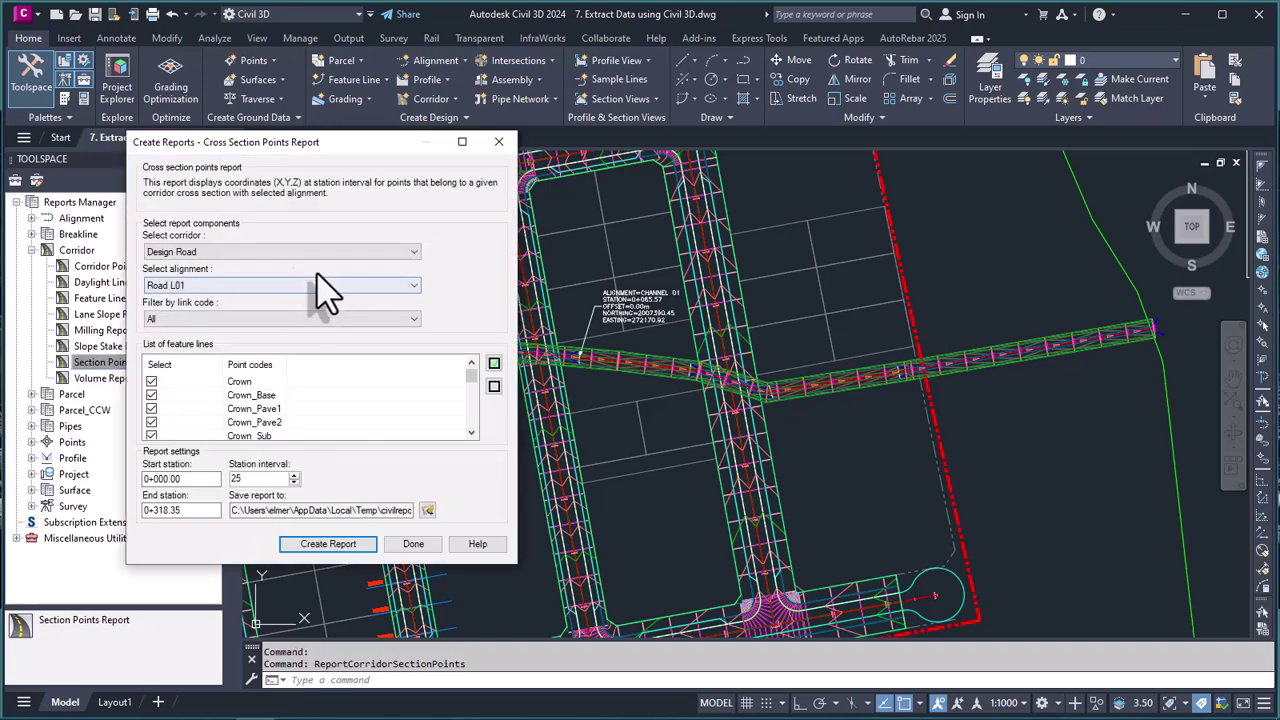
- Choose the Design Channel 01 corridor with the Channel 01 alignment and All link codes as the report components
{"action": "left_click", "coordinate": [302, 250]}
{"action": "left_click", "coordinate": [208, 279]}
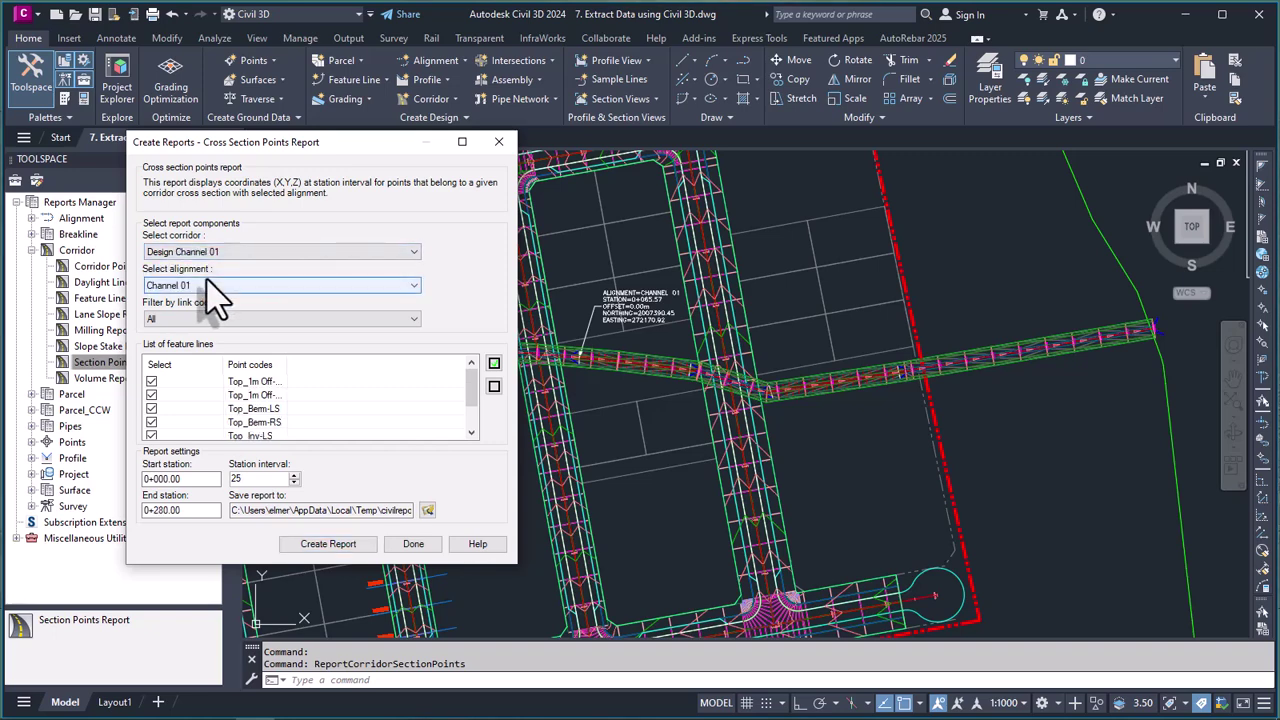
{"action": "left_click", "coordinate": [221, 287]}
{"action": "left_click", "coordinate": [212, 299]}
{"action": "left_click", "coordinate": [201, 321]}
{"action": "left_click", "coordinate": [203, 331]}
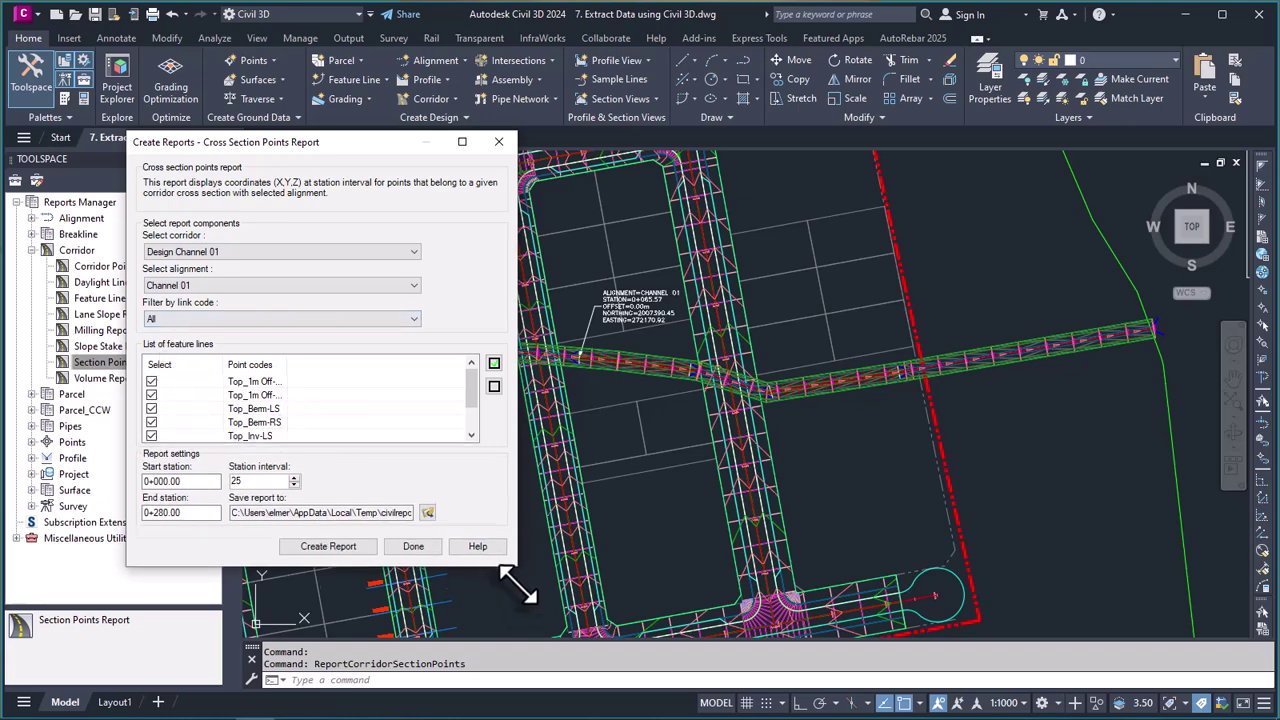
- Enlarge the report dialog to show all point codes and set the station interval to 10
{"action": "left_click_drag", "start_coordinate": [510, 566], "coordinate": [556, 620]}
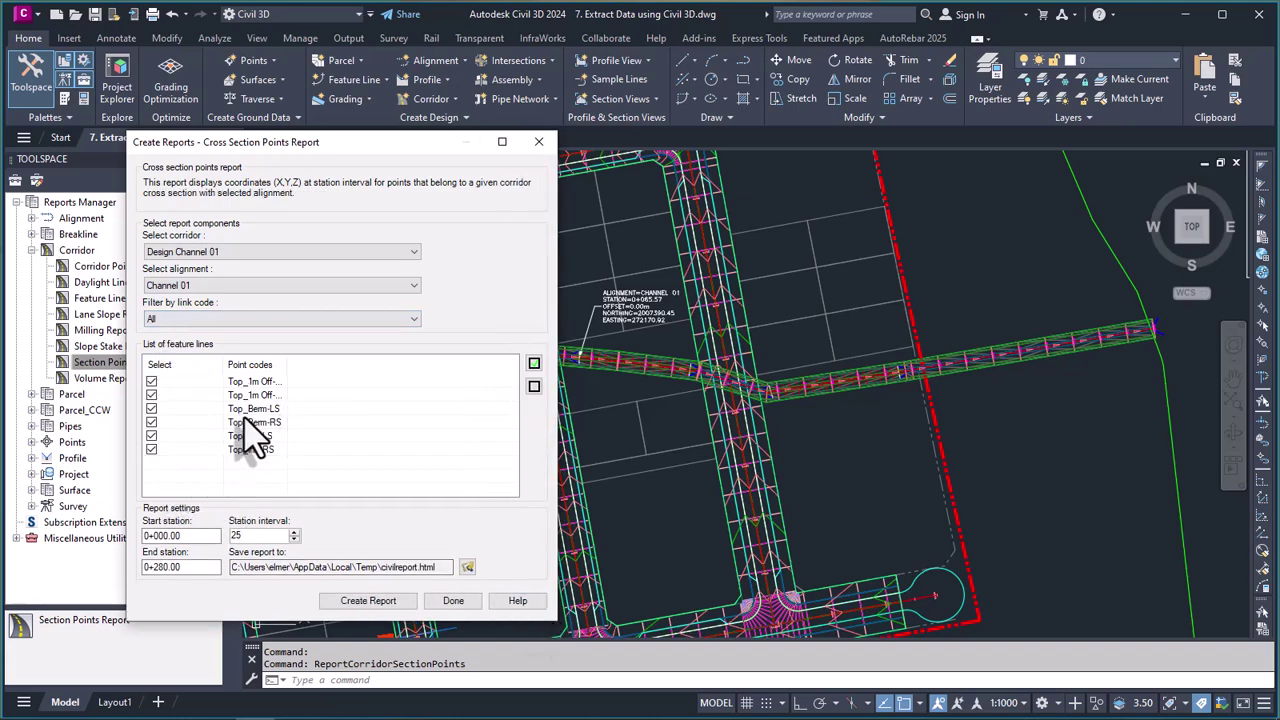
{"action": "left_click", "coordinate": [192, 537]}
{"action": "key", "text": "Tab"}
- Set the report to save on the Desktop as Channel 01 in Excel 97-2003 Workbook format, and create it
{"action": "left_click", "coordinate": [467, 567]}
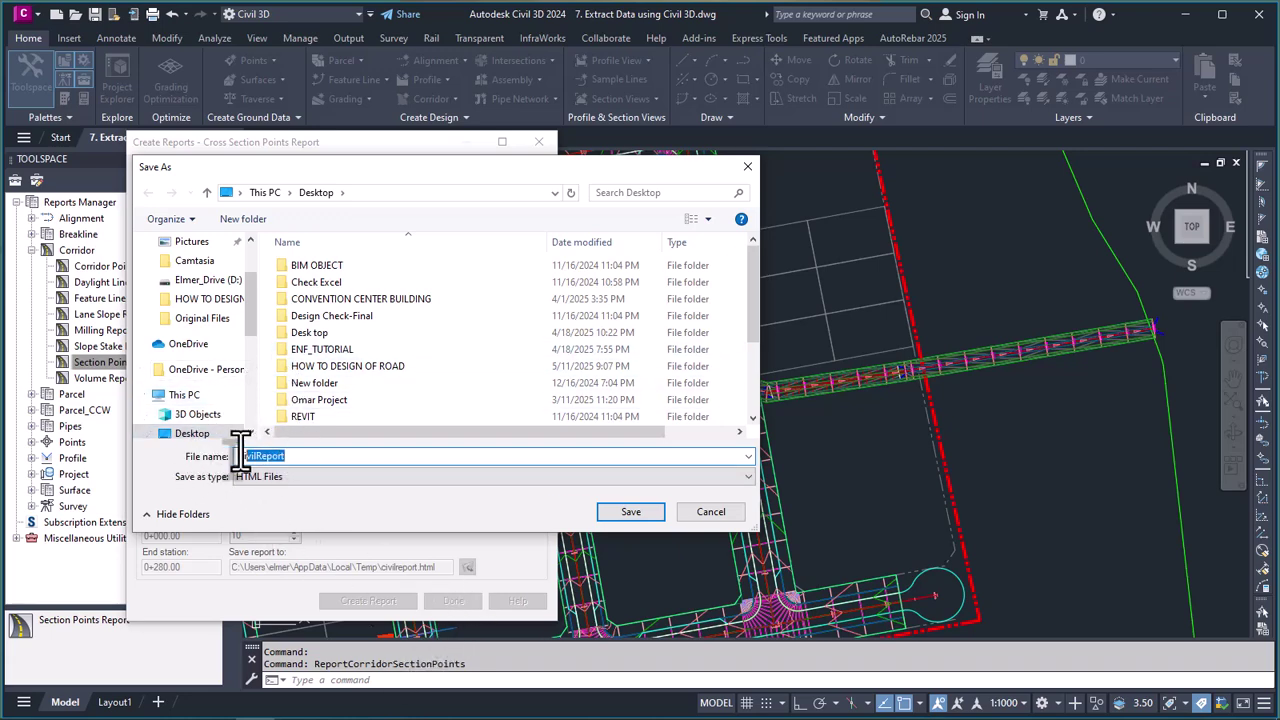
{"action": "type", "text": "Channel 01"}
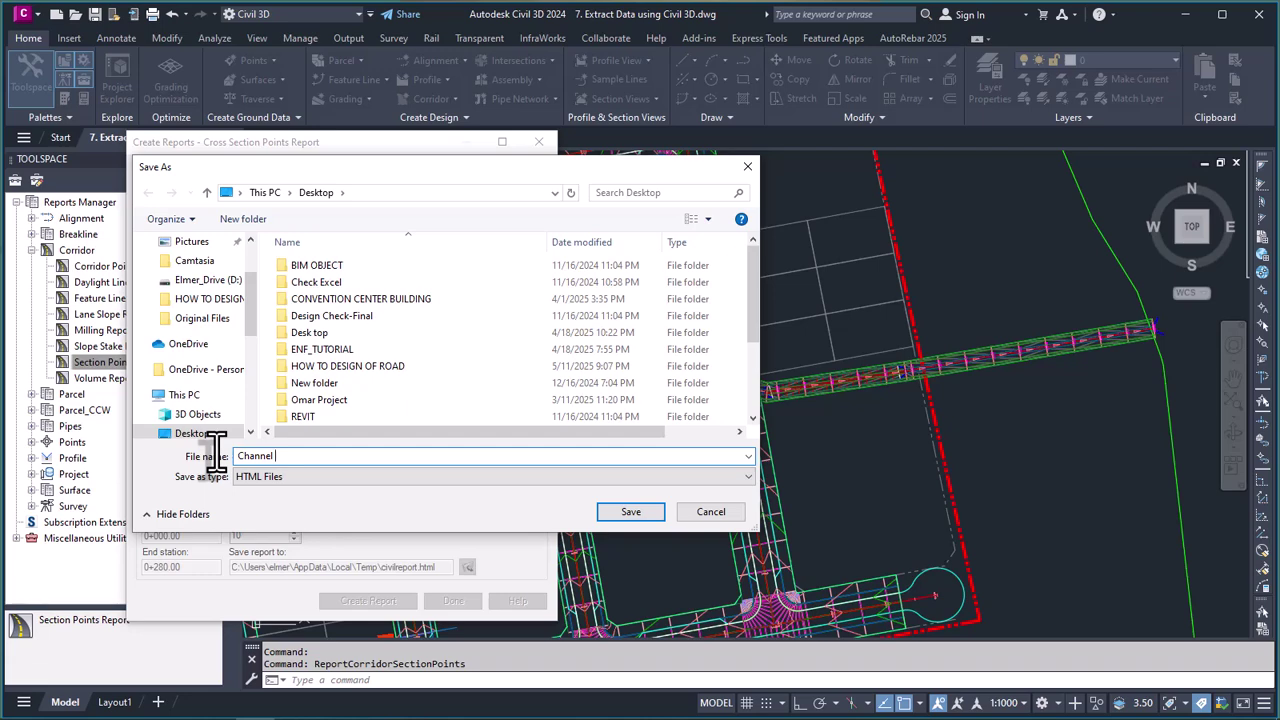
{"action": "left_click", "coordinate": [442, 478]}
{"action": "left_click", "coordinate": [292, 528]}
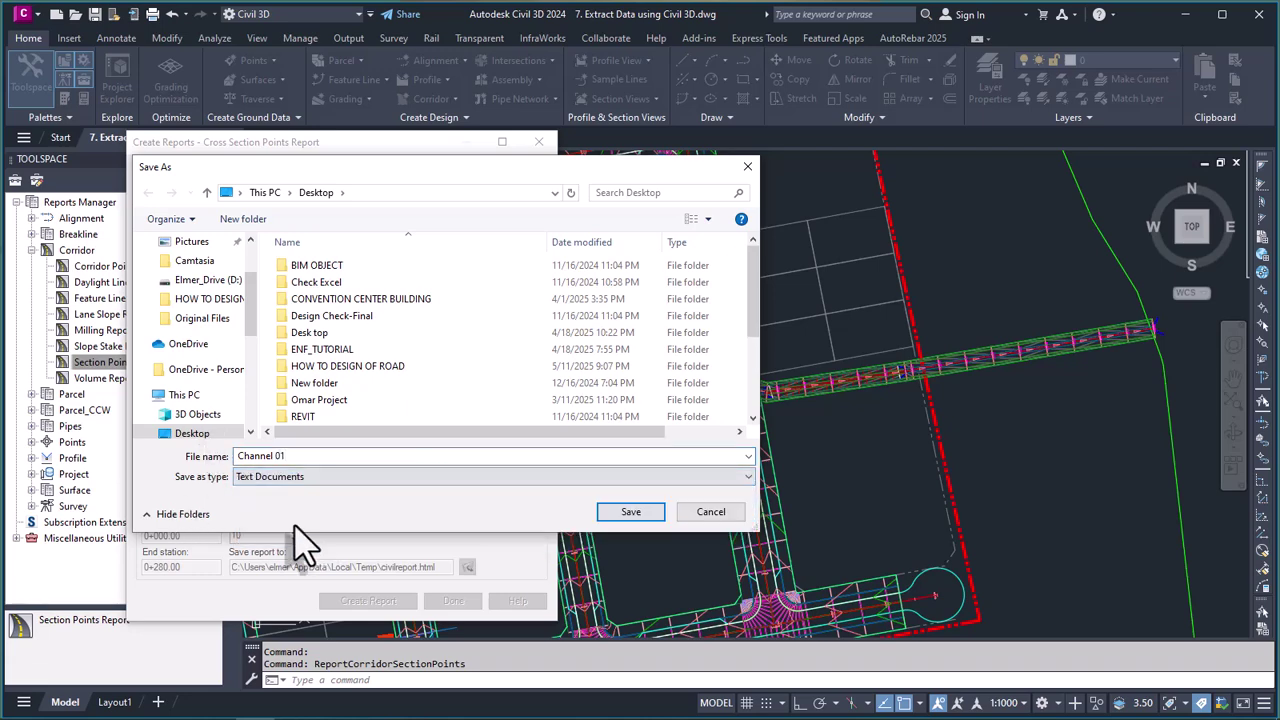
{"action": "left_click", "coordinate": [506, 478]}
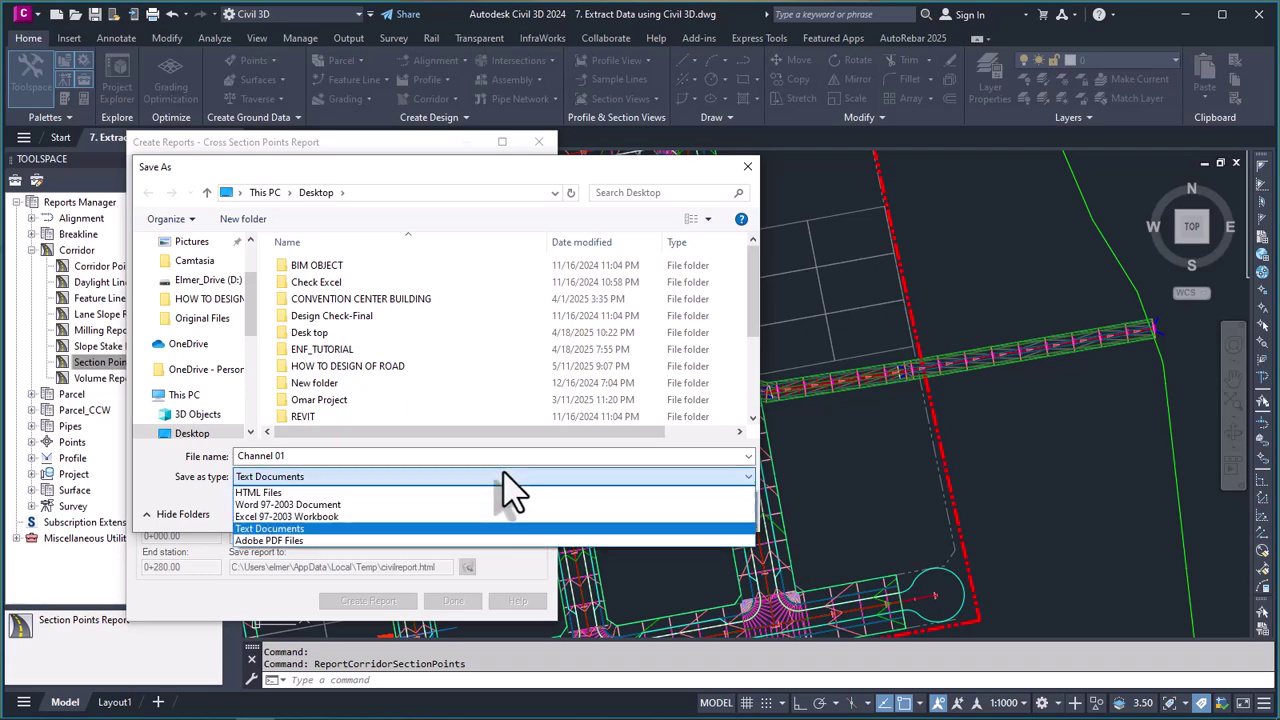
{"action": "left_click", "coordinate": [298, 516]}
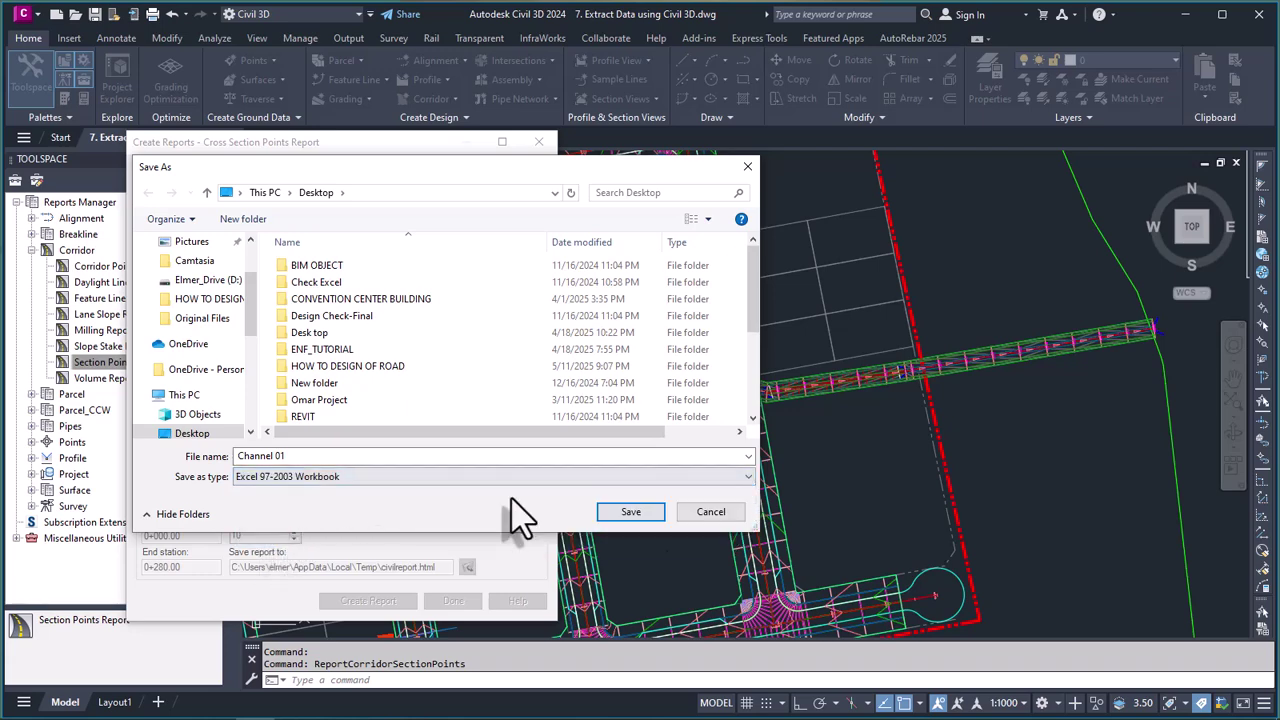
{"action": "left_click", "coordinate": [648, 520]}
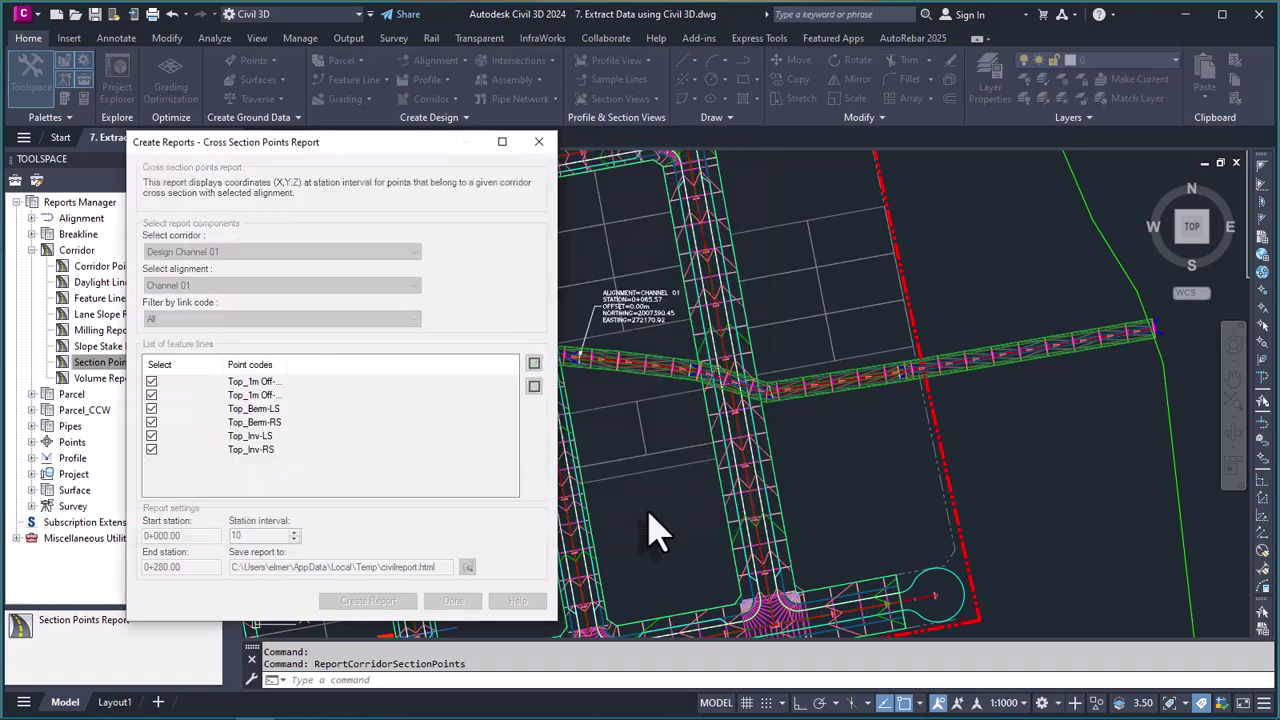
{"action": "left_click", "coordinate": [391, 603]}
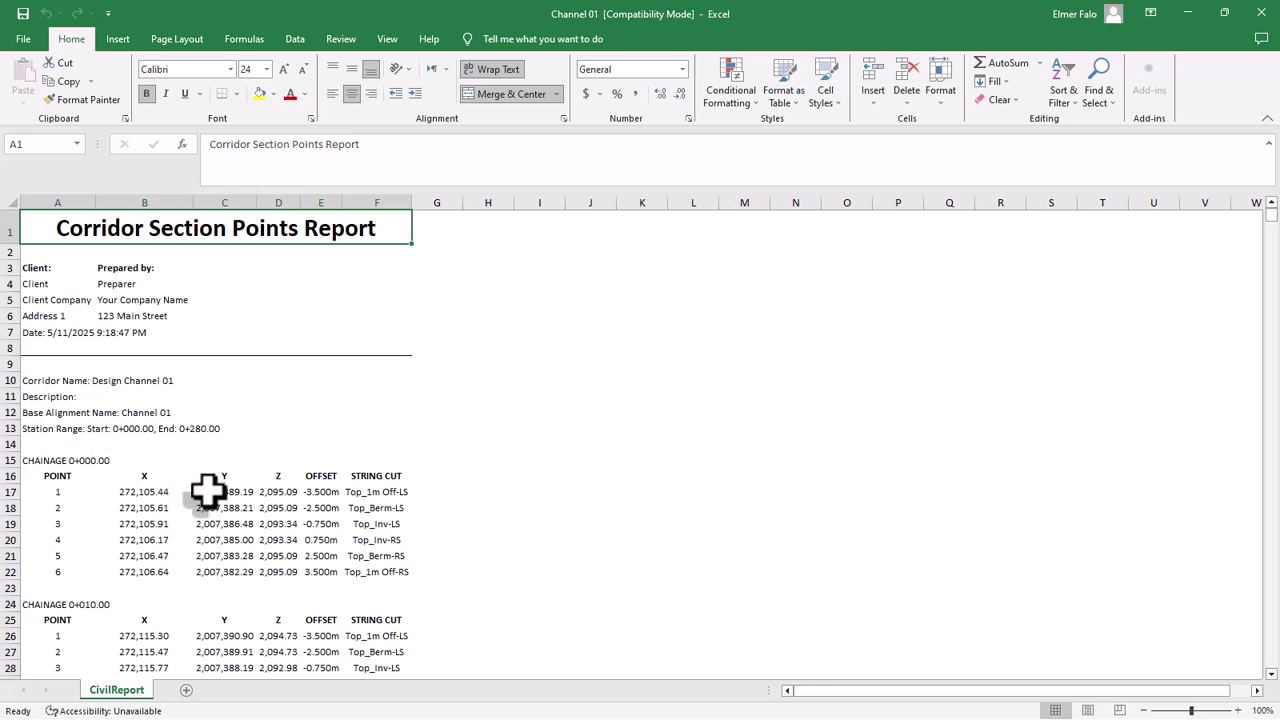
- Examine the coordinates, offsets and string cuts at each chainage of the Channel 01 report down to its end, and close the workbook
{"action": "scroll", "coordinate": [207, 490], "scroll_direction": "down", "scroll_amount": 1}
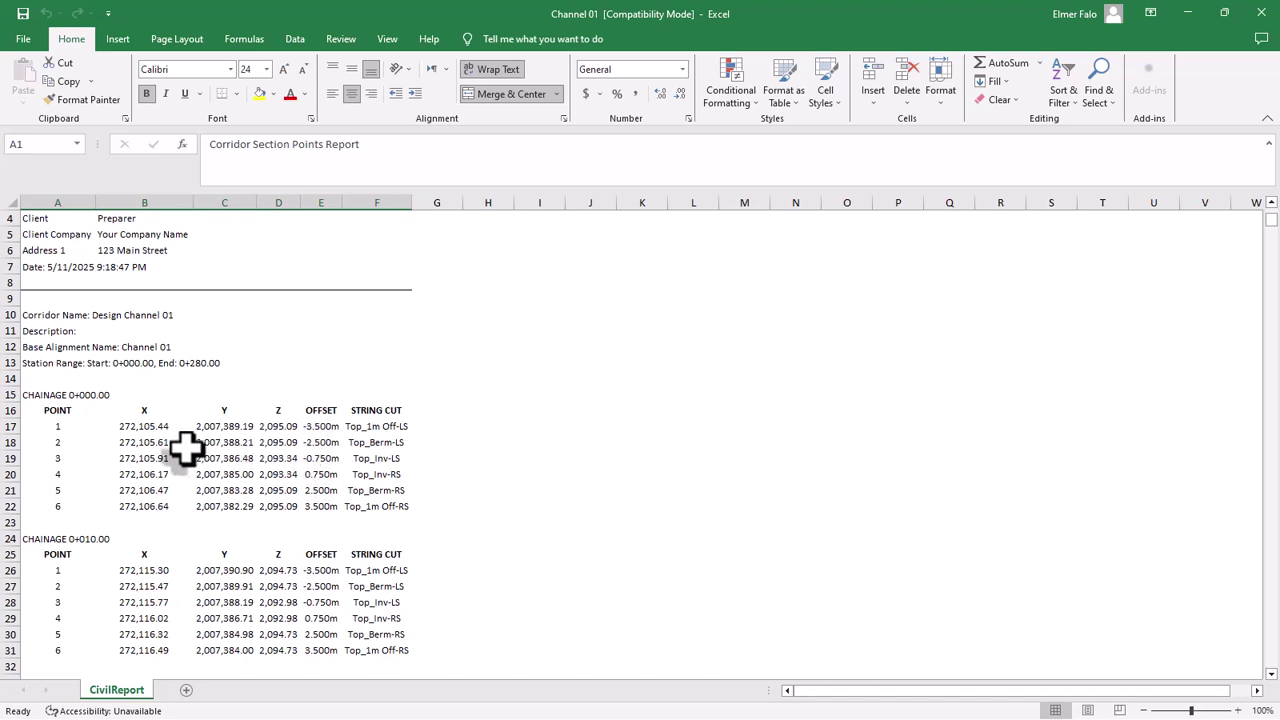
{"action": "scroll", "coordinate": [320, 448], "scroll_direction": "down", "scroll_amount": 16}
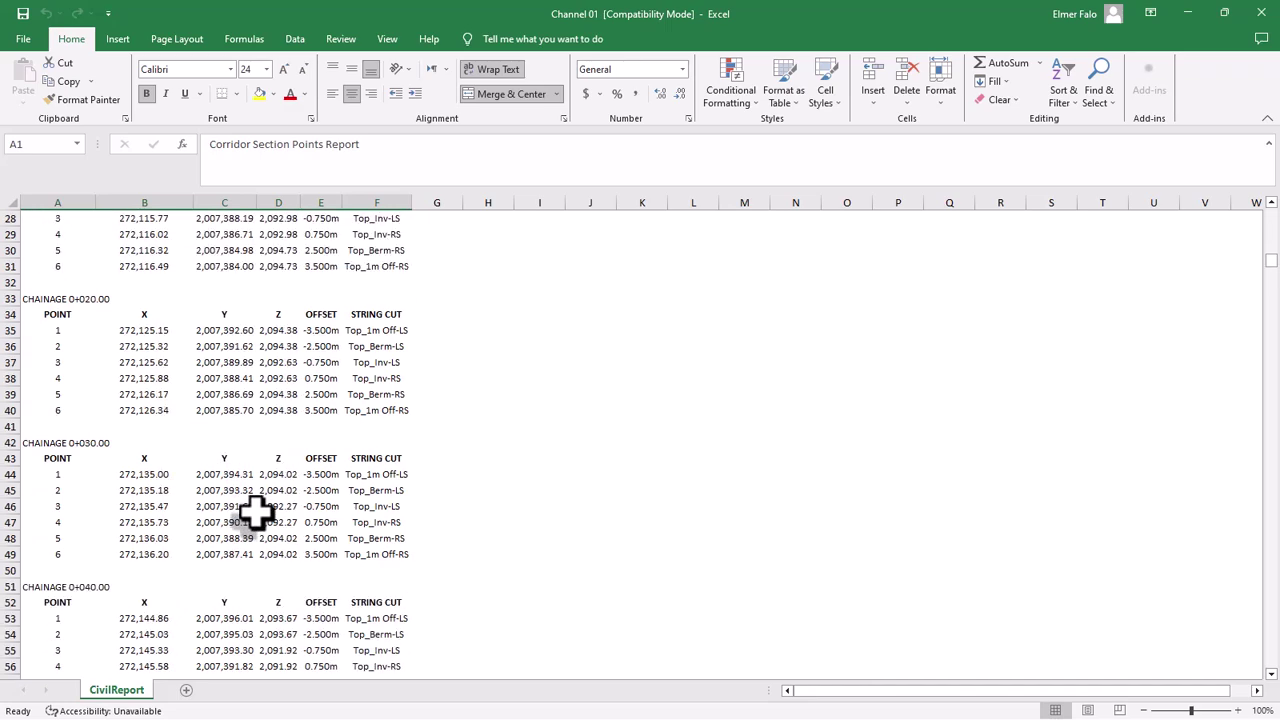
{"action": "scroll", "coordinate": [256, 512], "scroll_direction": "down", "scroll_amount": 15}
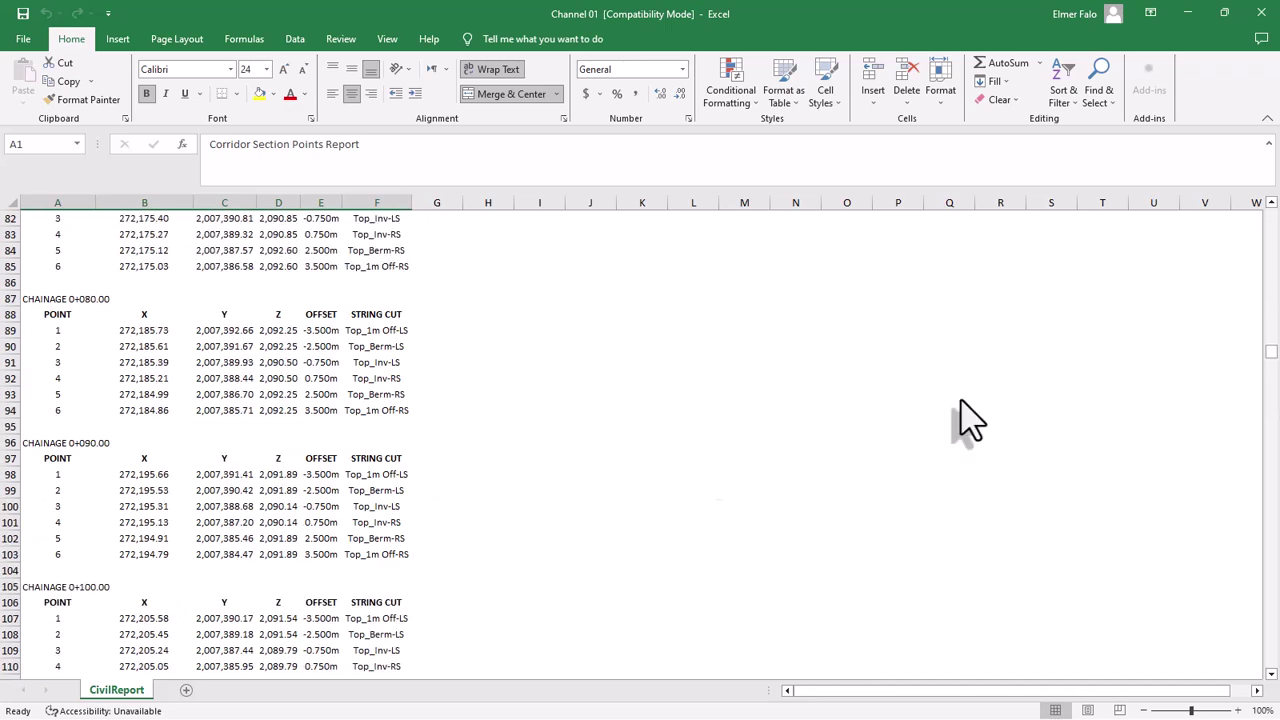
{"action": "scroll", "coordinate": [345, 490], "scroll_direction": "down", "scroll_amount": 20}
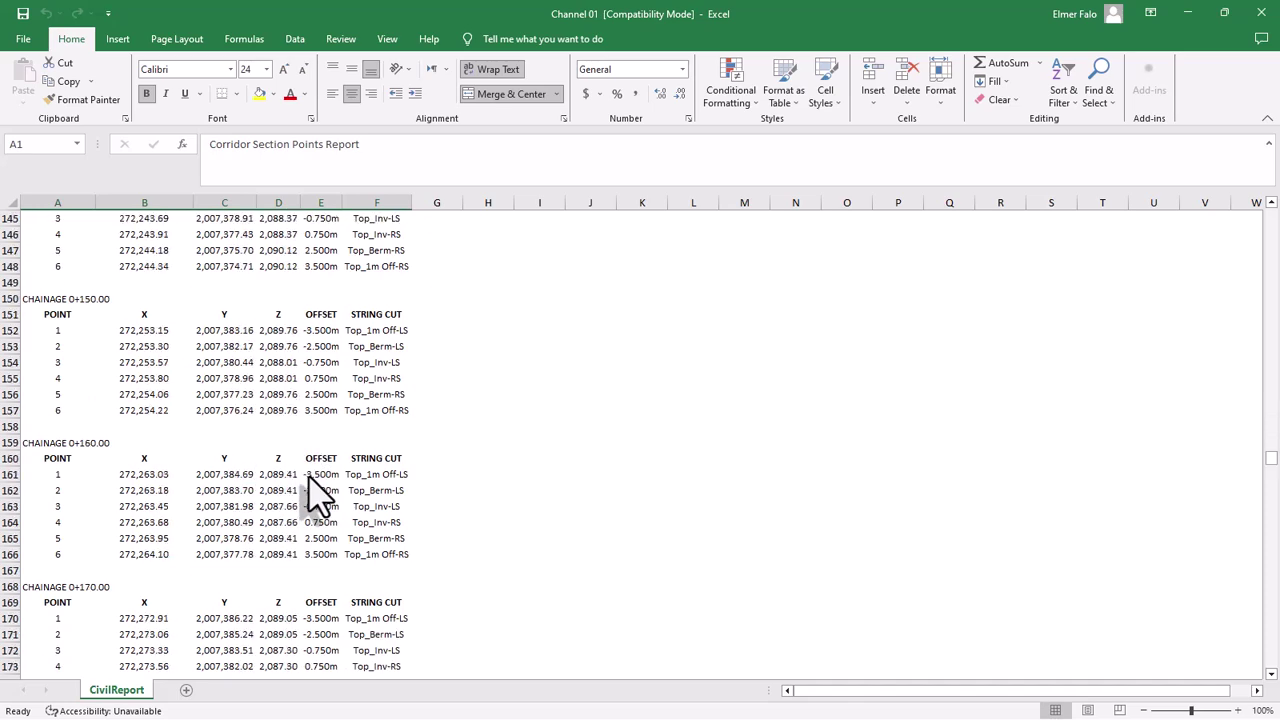
{"action": "scroll", "coordinate": [310, 480], "scroll_direction": "down", "scroll_amount": 18}
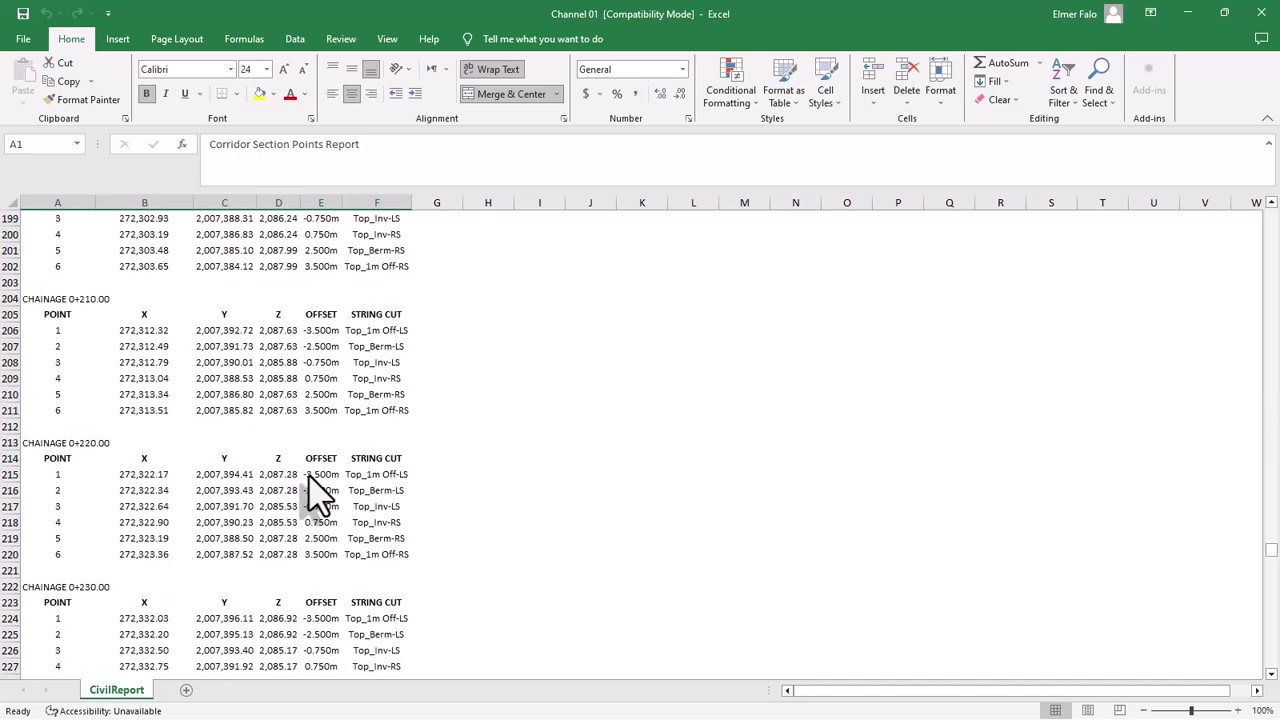
{"action": "scroll", "coordinate": [318, 492], "scroll_direction": "down", "scroll_amount": 8}
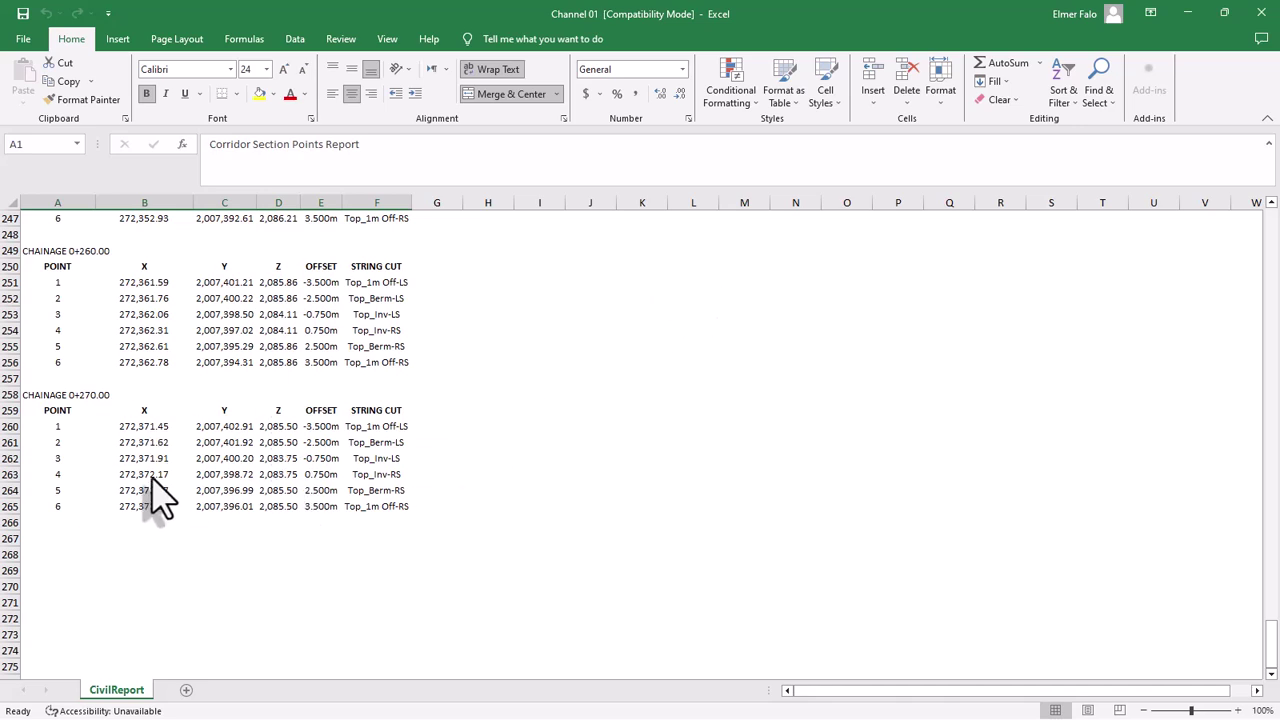
{"action": "scroll", "coordinate": [205, 458], "scroll_direction": "up", "scroll_amount": 1}
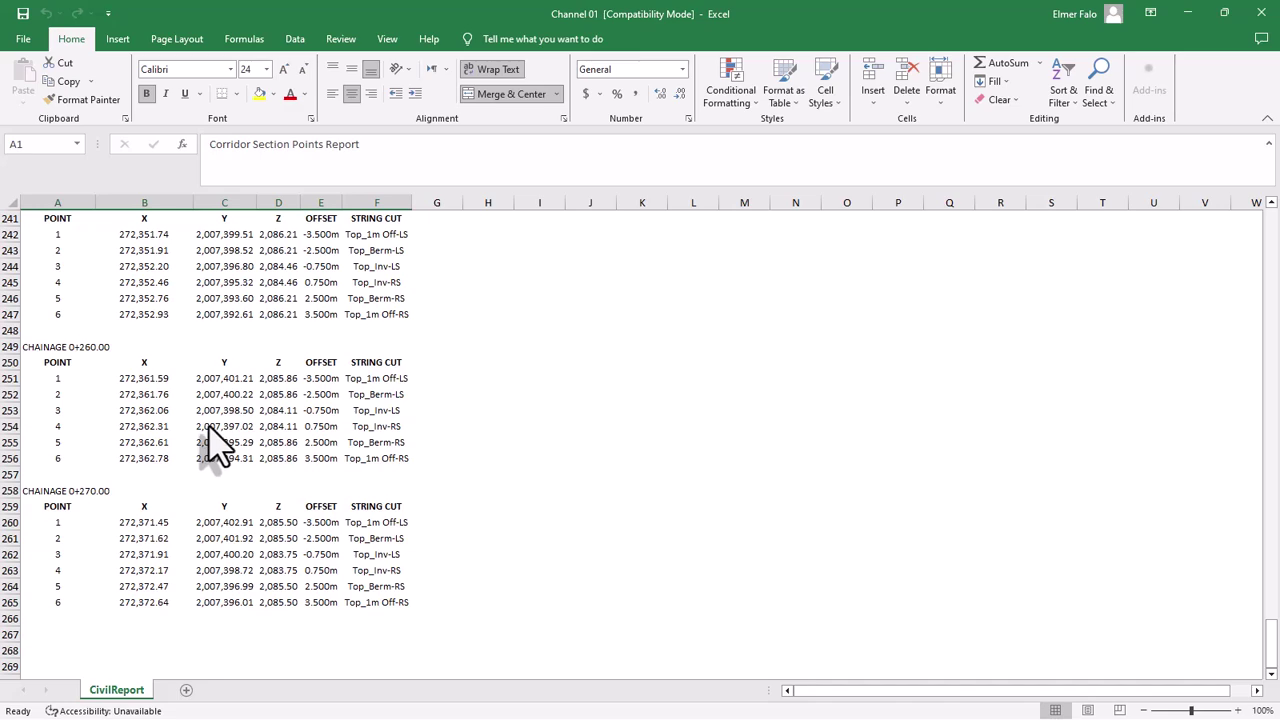
{"action": "left_click", "coordinate": [1262, 14]}
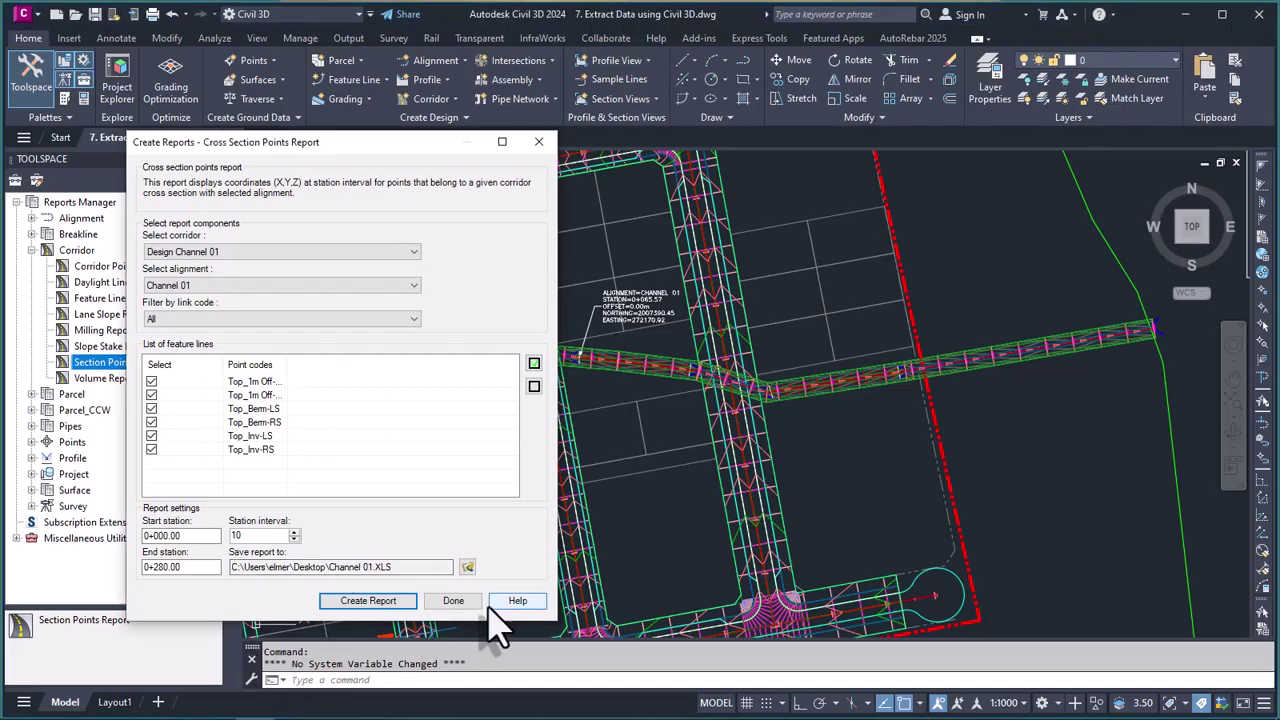
- Close the section points report dialog, minimize Civil 3D and open the Road L03 workbook from the desktop in Excel
{"action": "left_click", "coordinate": [455, 601]}
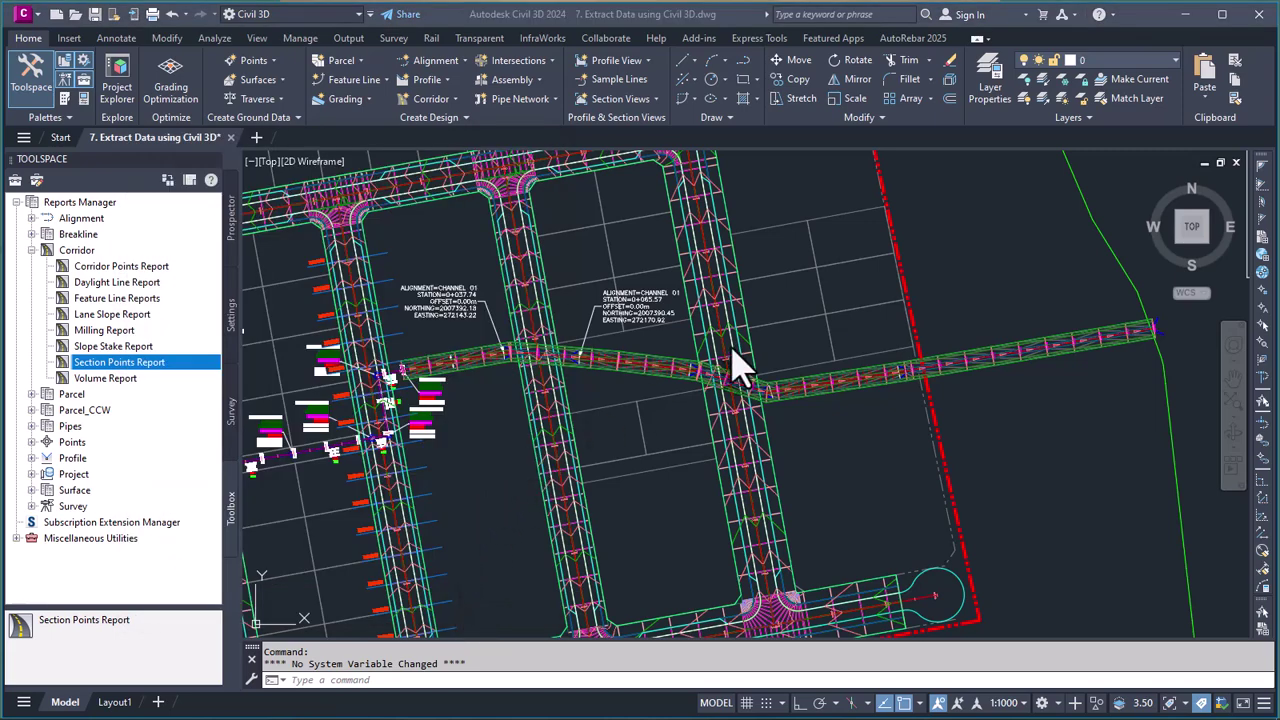
{"action": "left_click", "coordinate": [1189, 17]}
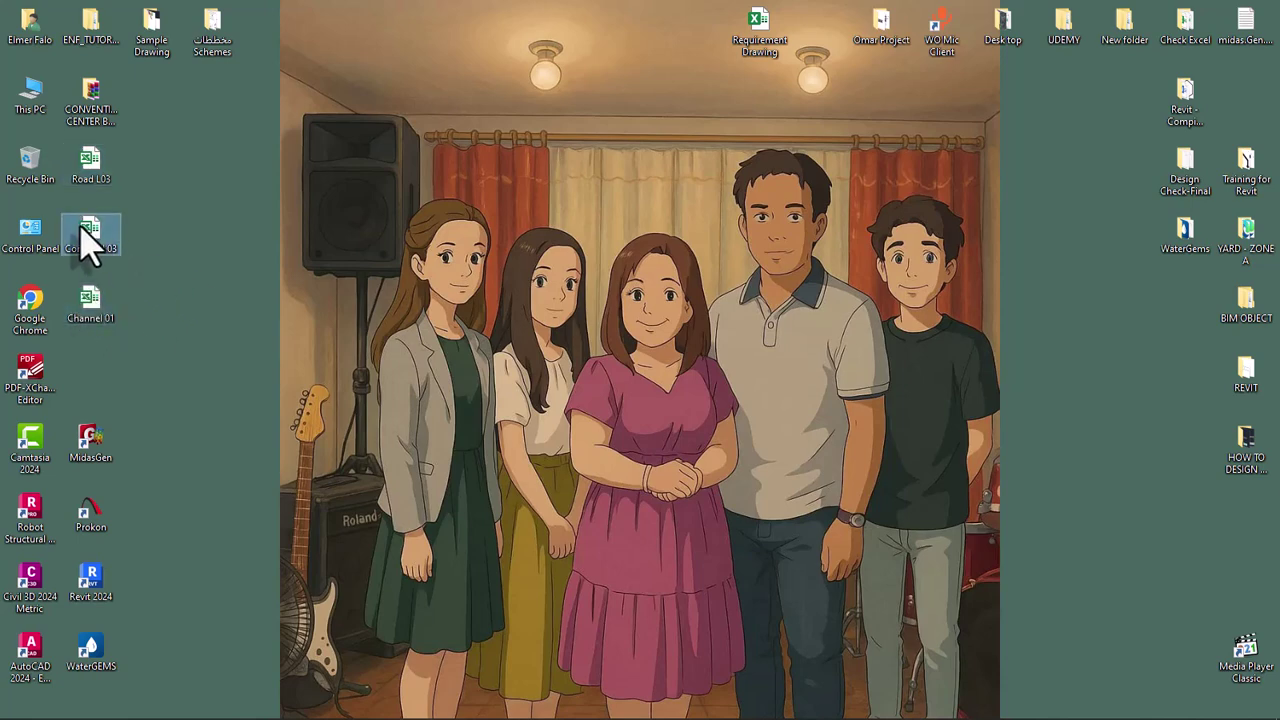
{"action": "double_click", "coordinate": [98, 165]}
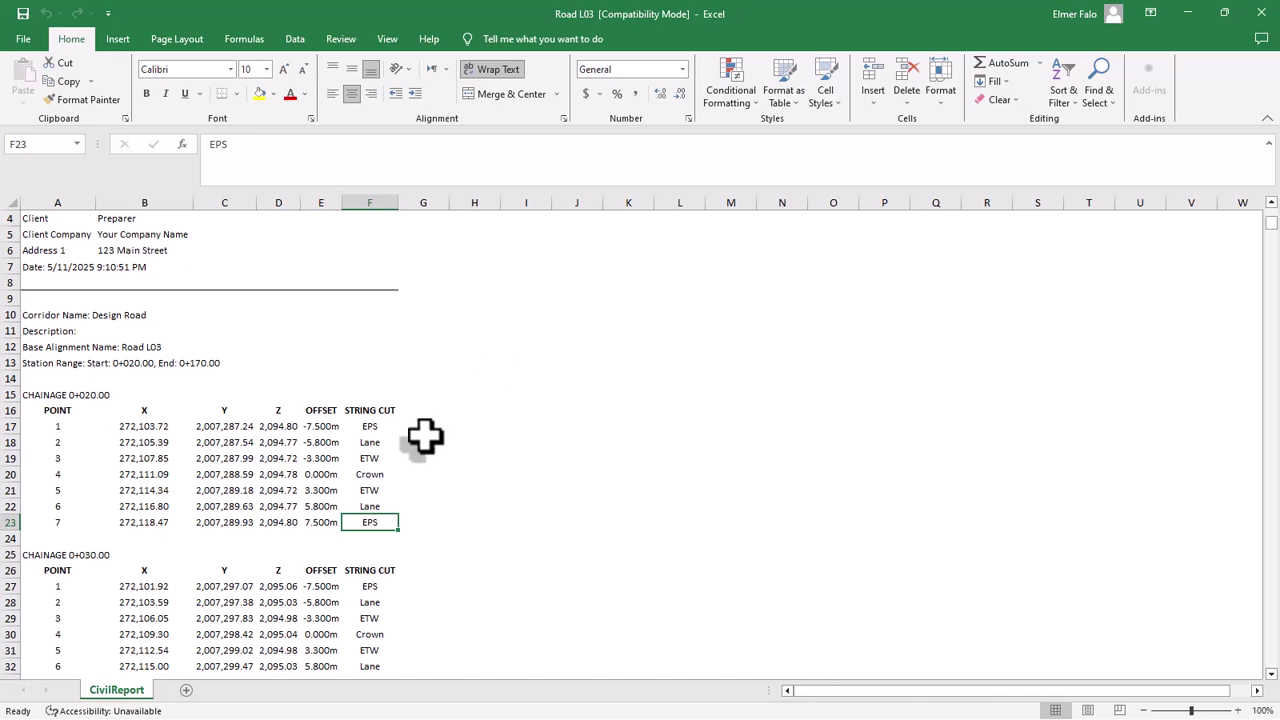
- Duplicate the CivilReport sheet within the Road L03 workbook
{"action": "right_click", "coordinate": [130, 690]}
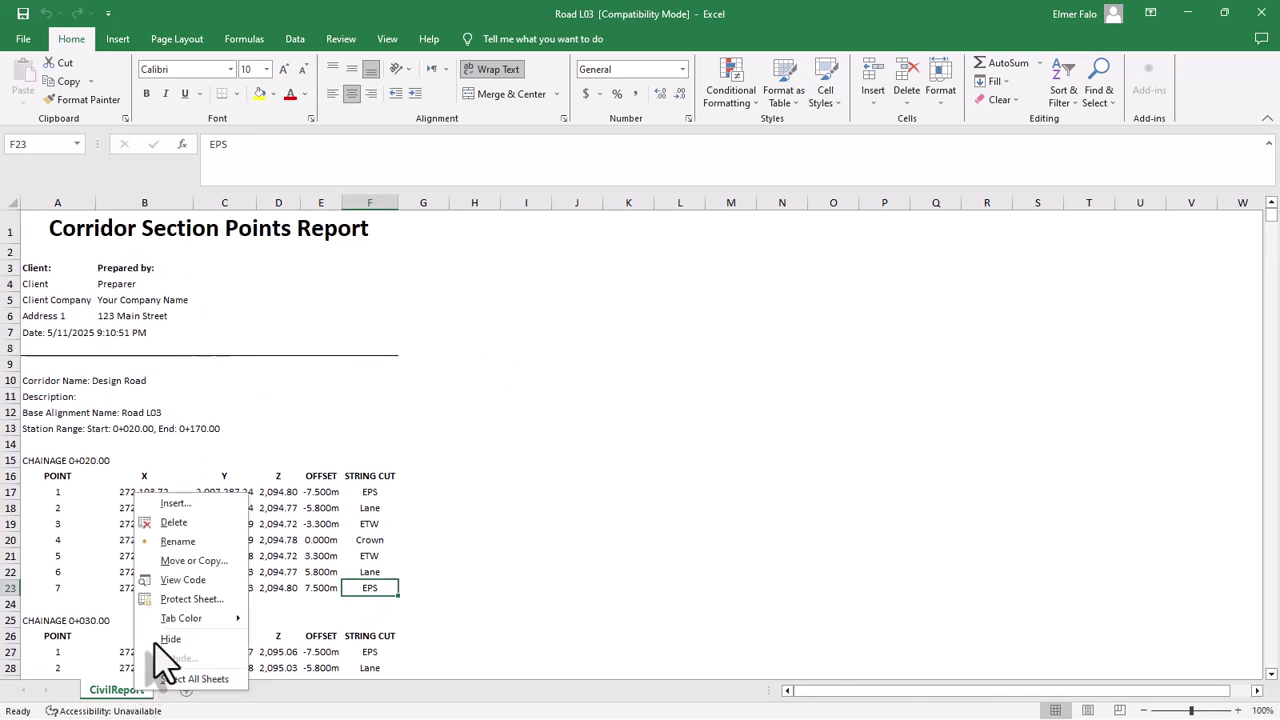
{"action": "left_click", "coordinate": [182, 561]}
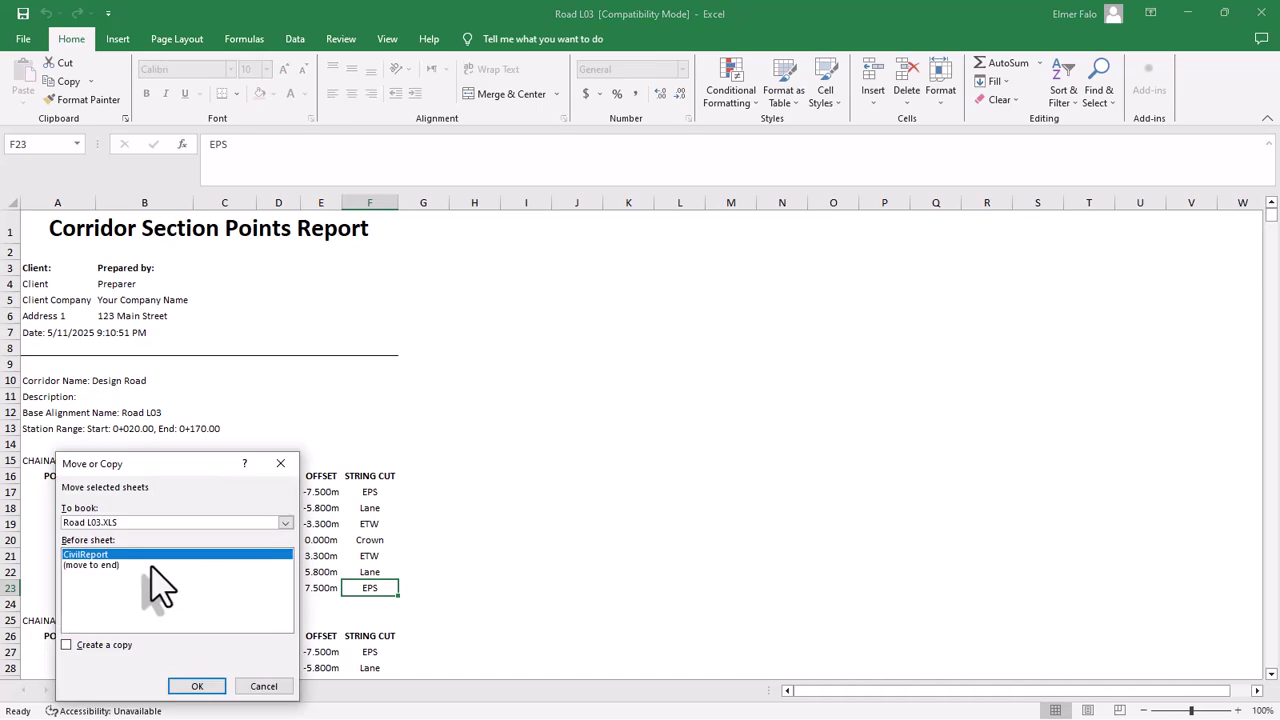
{"action": "left_click", "coordinate": [67, 645]}
{"action": "left_click", "coordinate": [192, 687]}
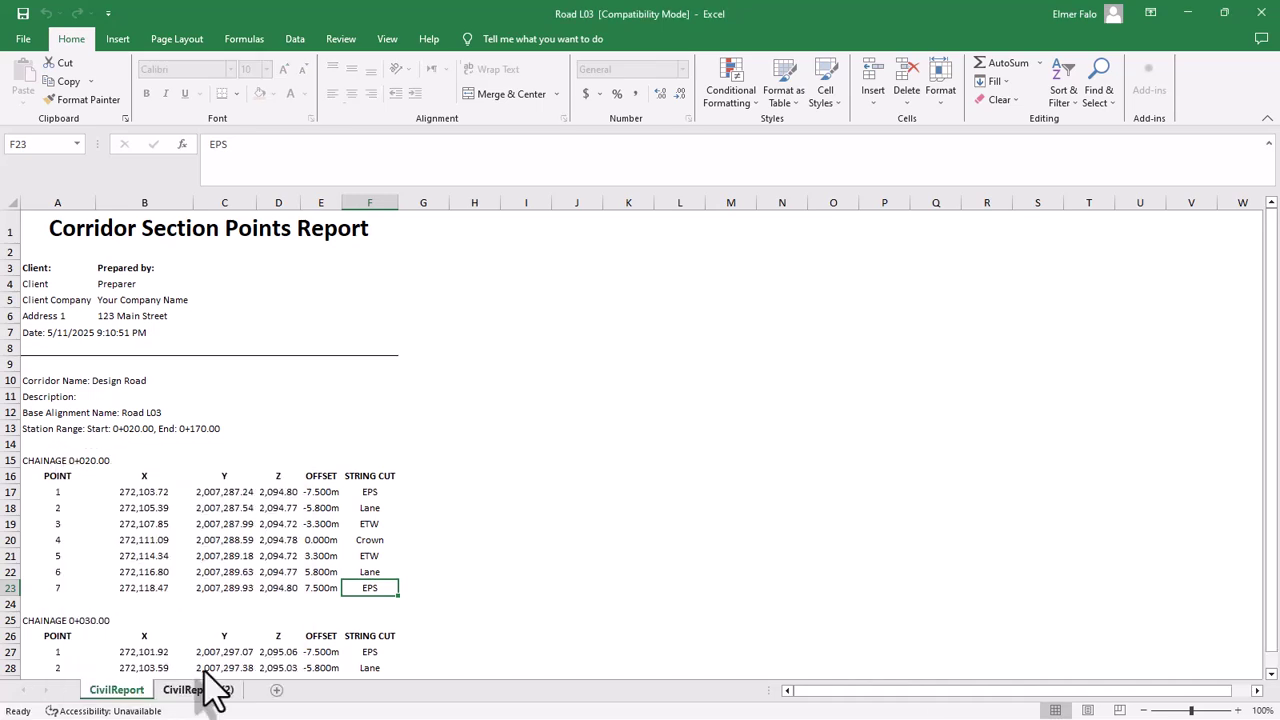
- Rename the CivilReport (2) sheet as Road L03 - Top
{"action": "right_click", "coordinate": [205, 703]}
{"action": "left_click", "coordinate": [250, 541]}
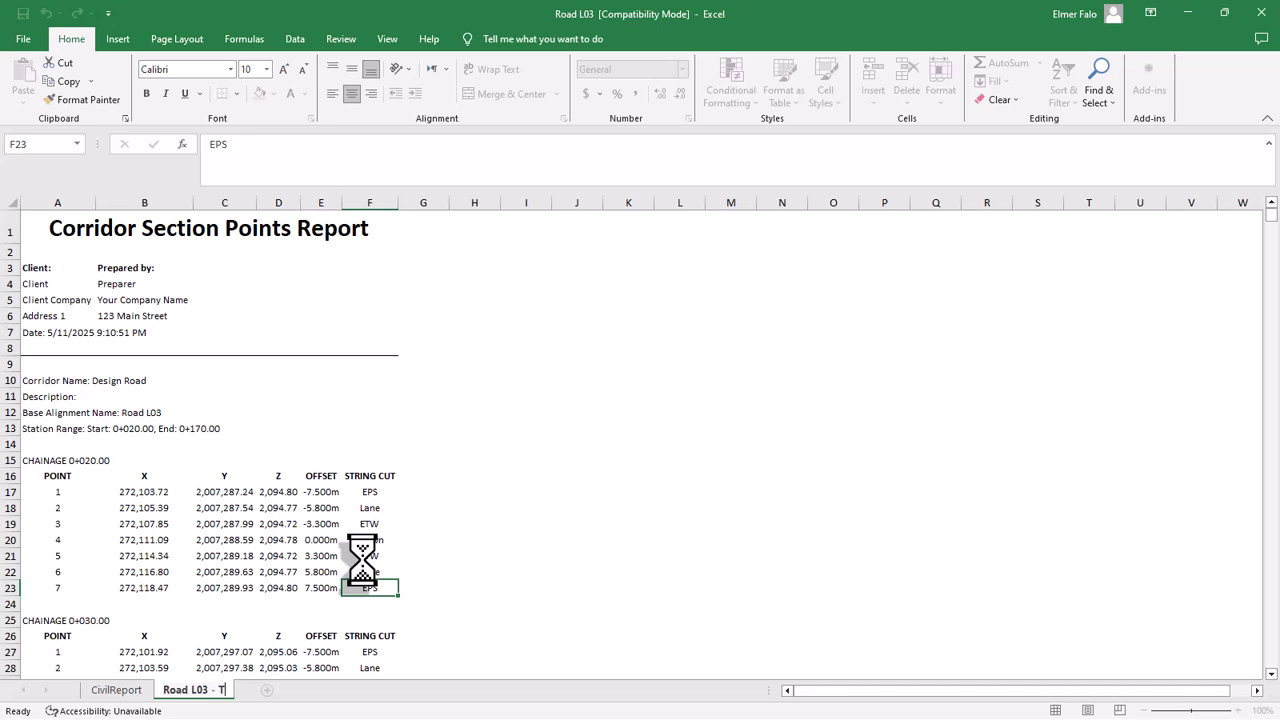
{"action": "left_click", "coordinate": [477, 481]}
{"action": "left_click", "coordinate": [267, 491]}
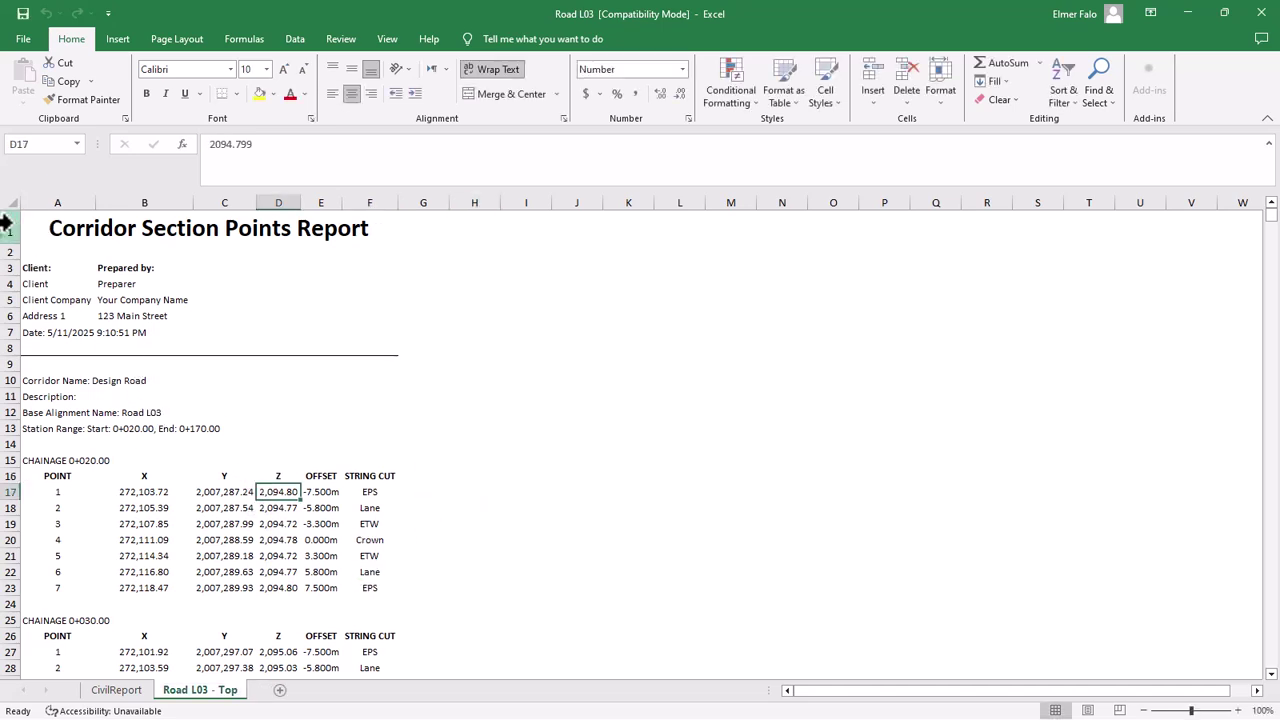
- Delete rows 1 to 14, which hold the report title and client details above the first chainage
{"action": "left_click_drag", "start_coordinate": [6, 258], "coordinate": [8, 450]}
{"action": "right_click", "coordinate": [7, 441]}
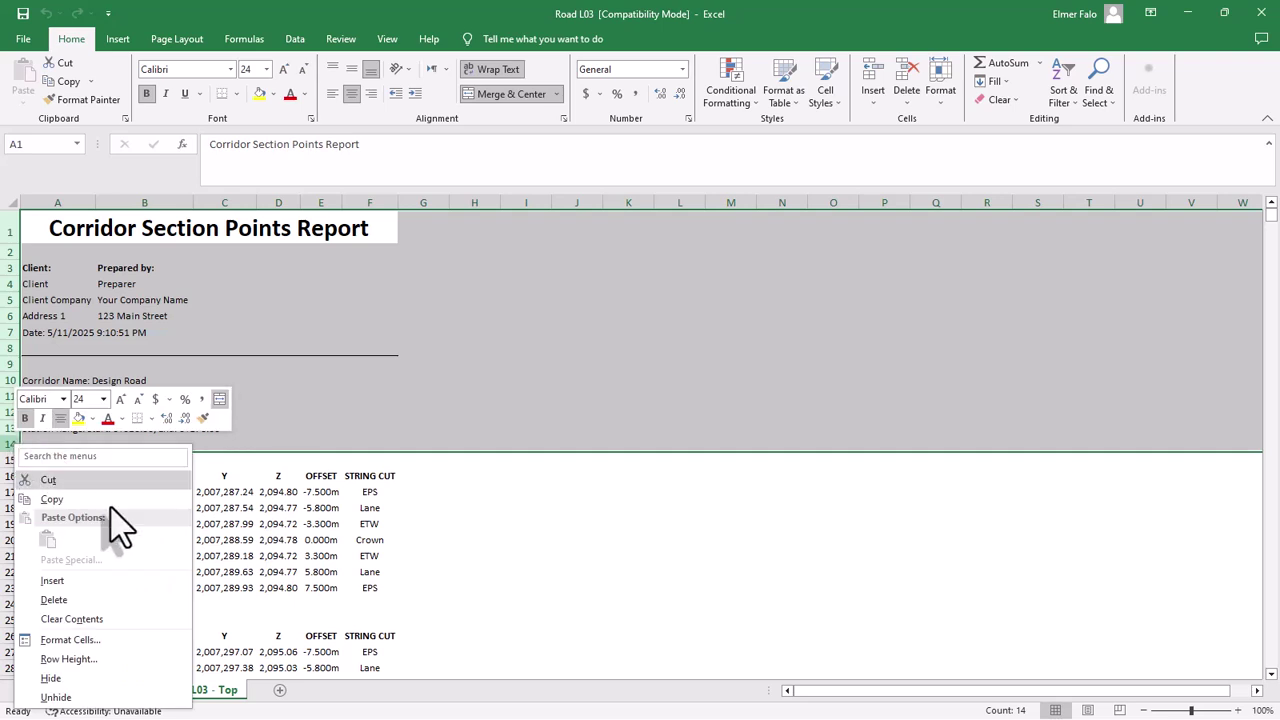
{"action": "left_click", "coordinate": [60, 603]}
{"action": "left_click", "coordinate": [118, 474]}
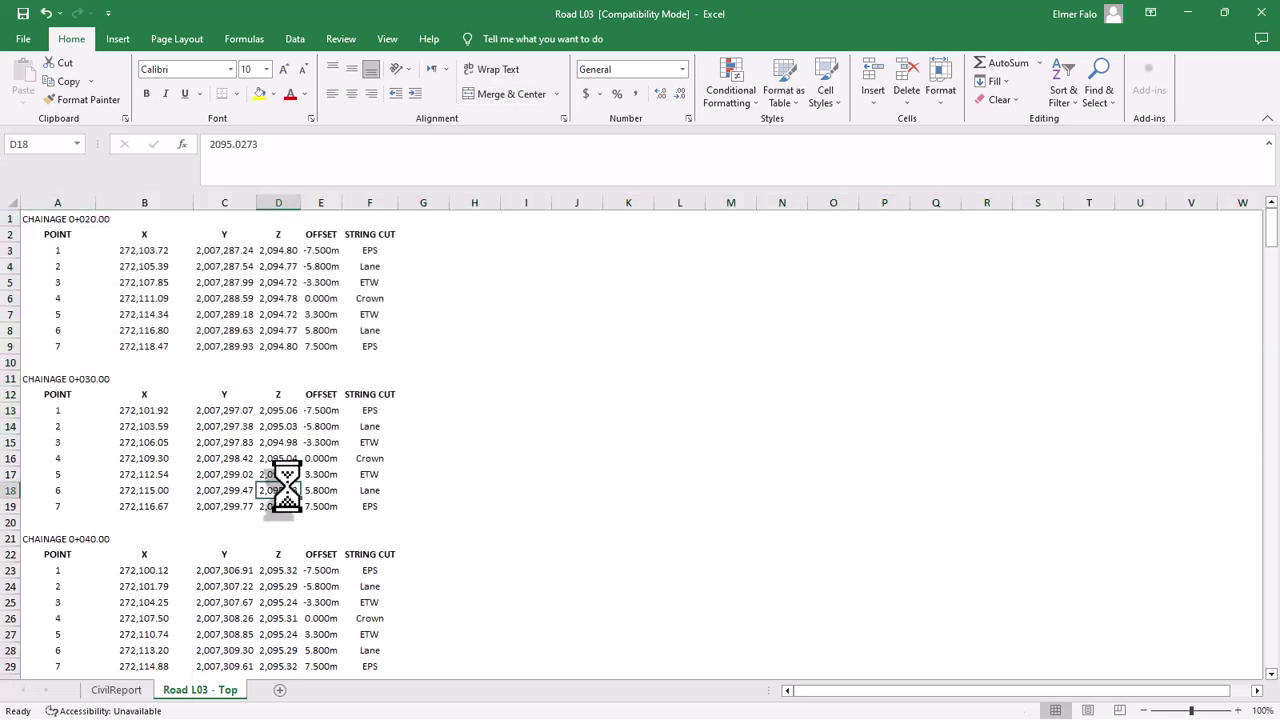
{"action": "left_click", "coordinate": [150, 426]}
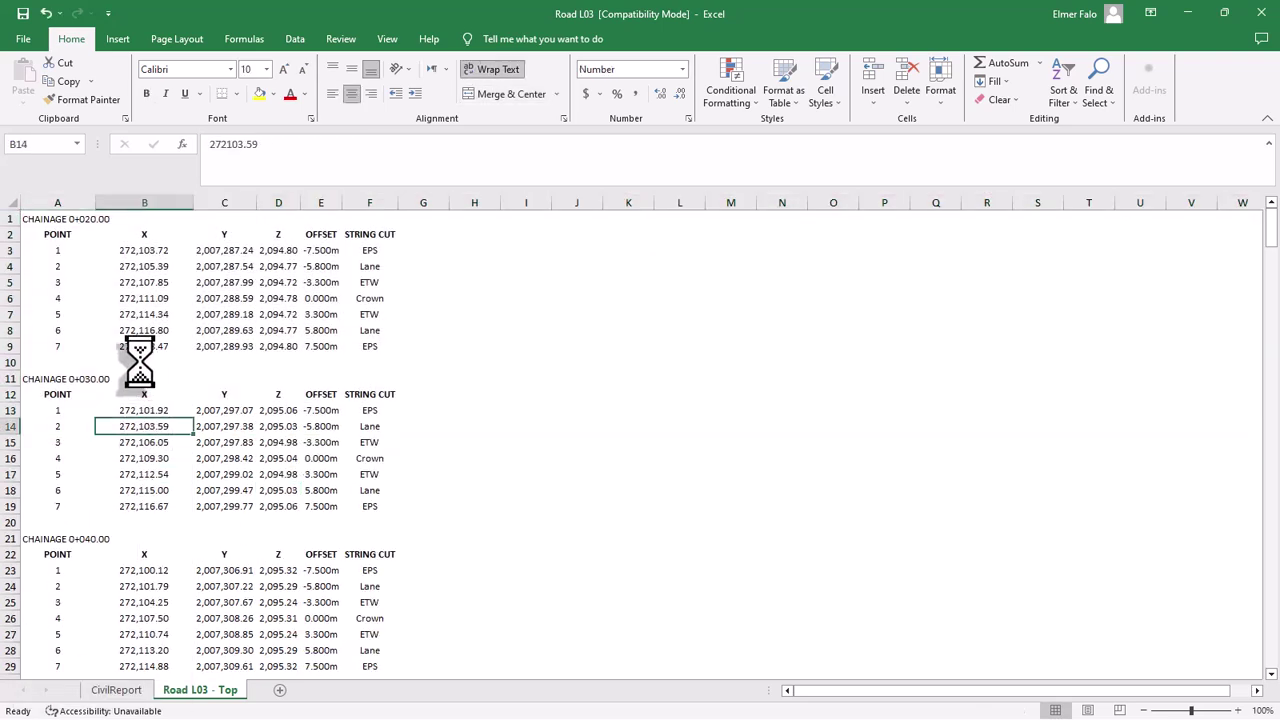
{"action": "left_click", "coordinate": [118, 298]}
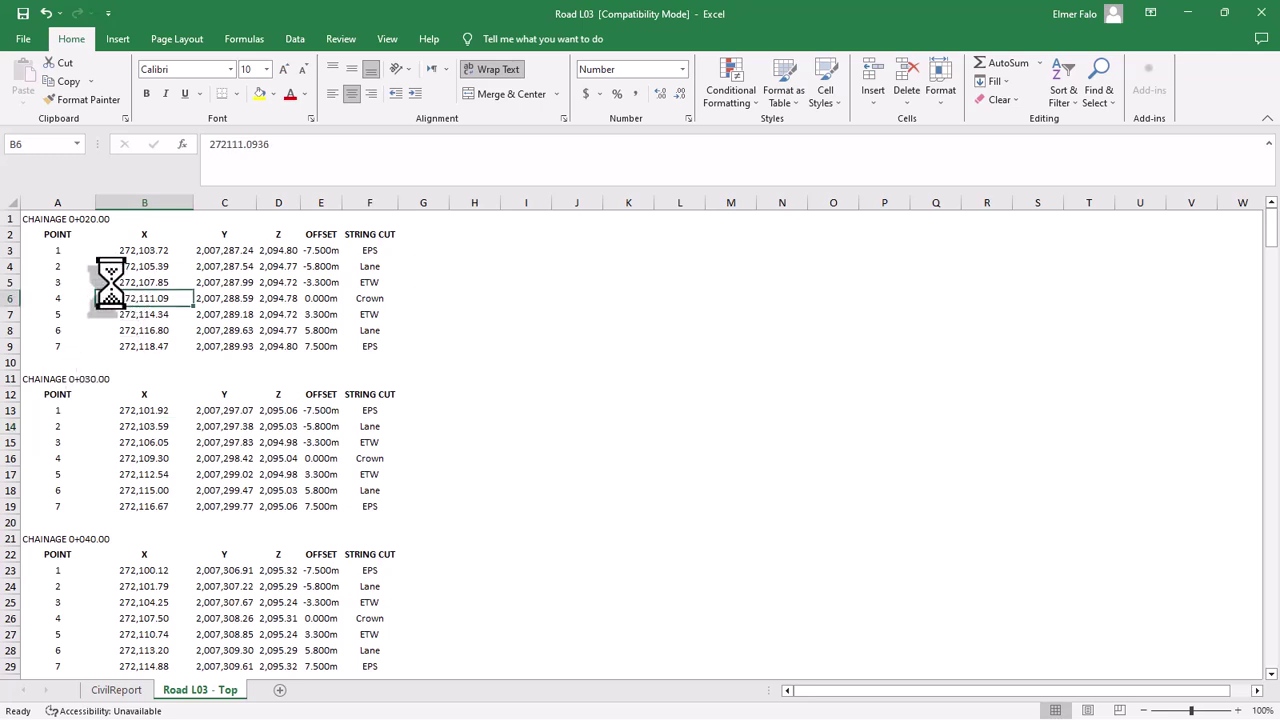
{"action": "left_click", "coordinate": [55, 218]}
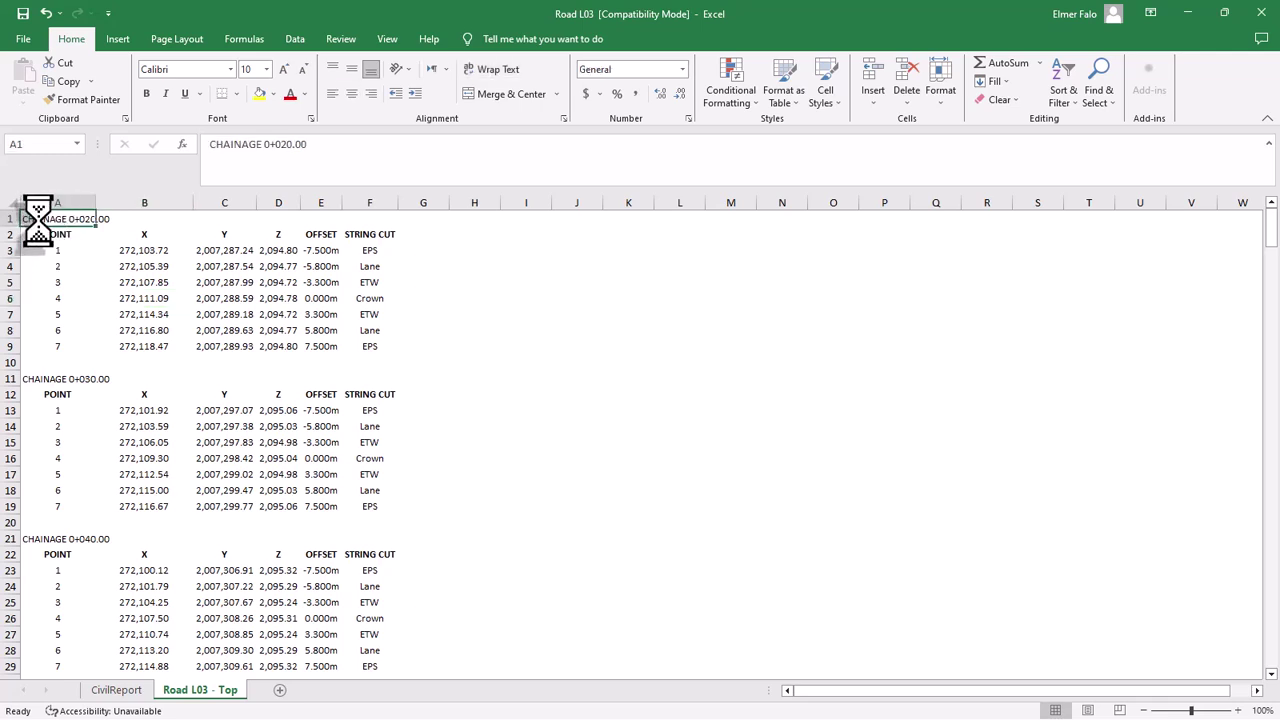
- Add a filter to cells A1 to F1 in the first chainage row
{"action": "left_click_drag", "start_coordinate": [37, 220], "coordinate": [367, 225]}
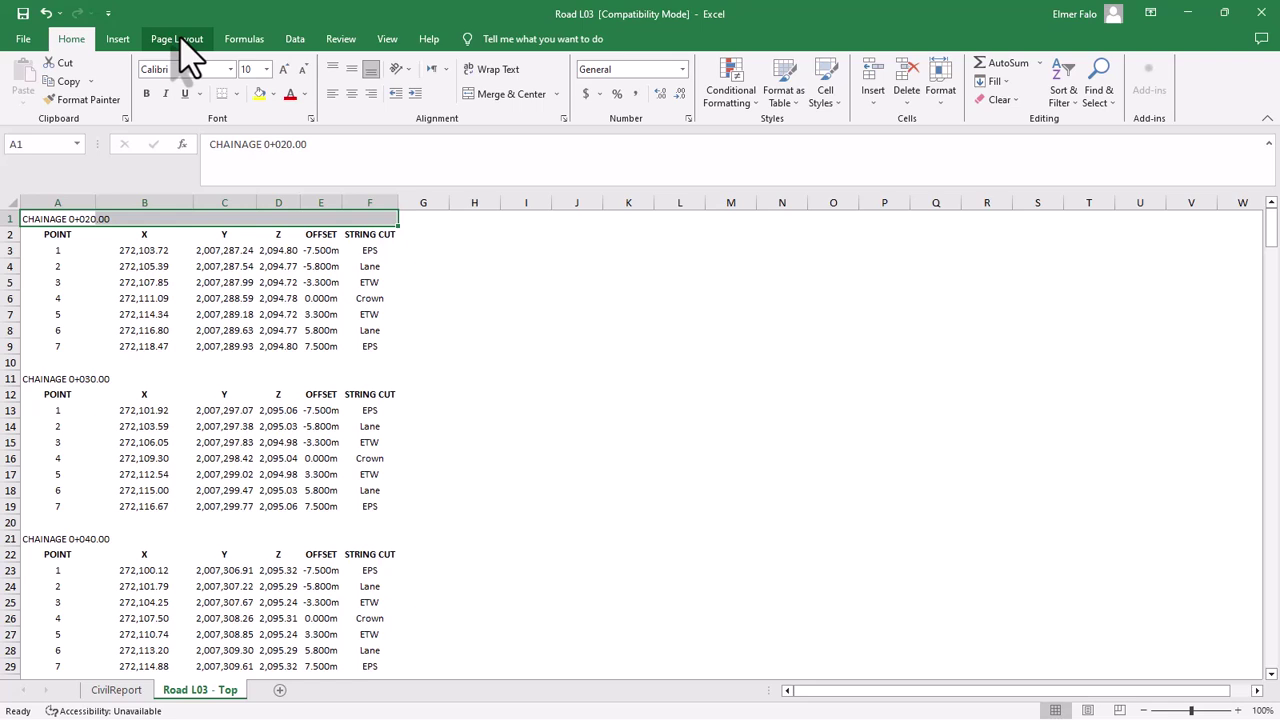
{"action": "left_click", "coordinate": [296, 38]}
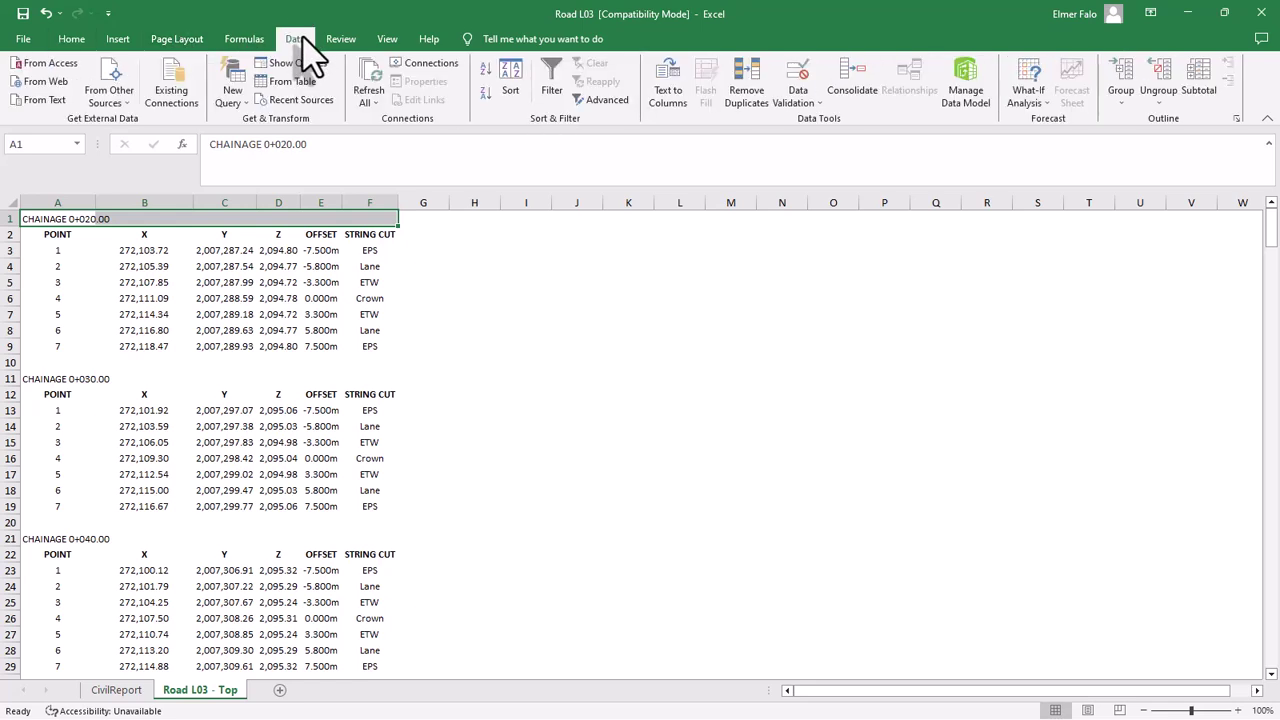
{"action": "left_click", "coordinate": [551, 82]}
{"action": "left_click", "coordinate": [388, 296]}
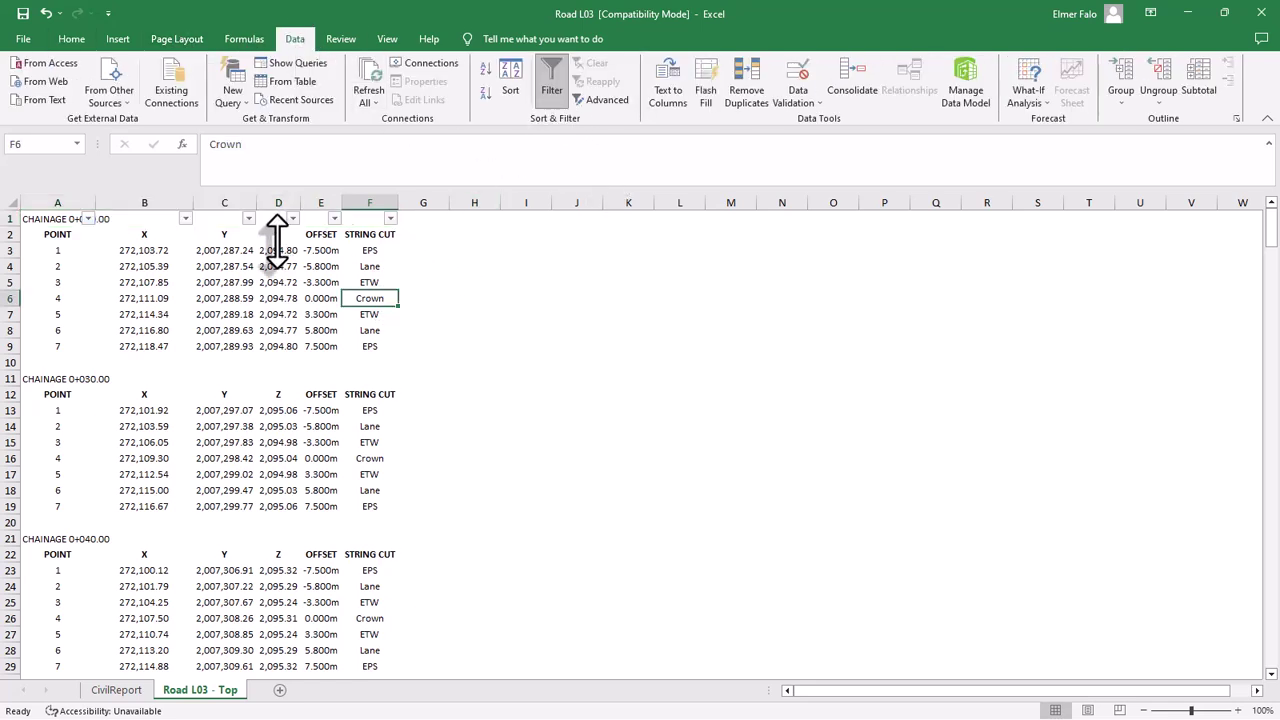
{"action": "left_click", "coordinate": [160, 283]}
- Try to filter column A to the point numbers 1 to 7, leaving out the POINT heading rows
{"action": "left_click", "coordinate": [89, 219]}
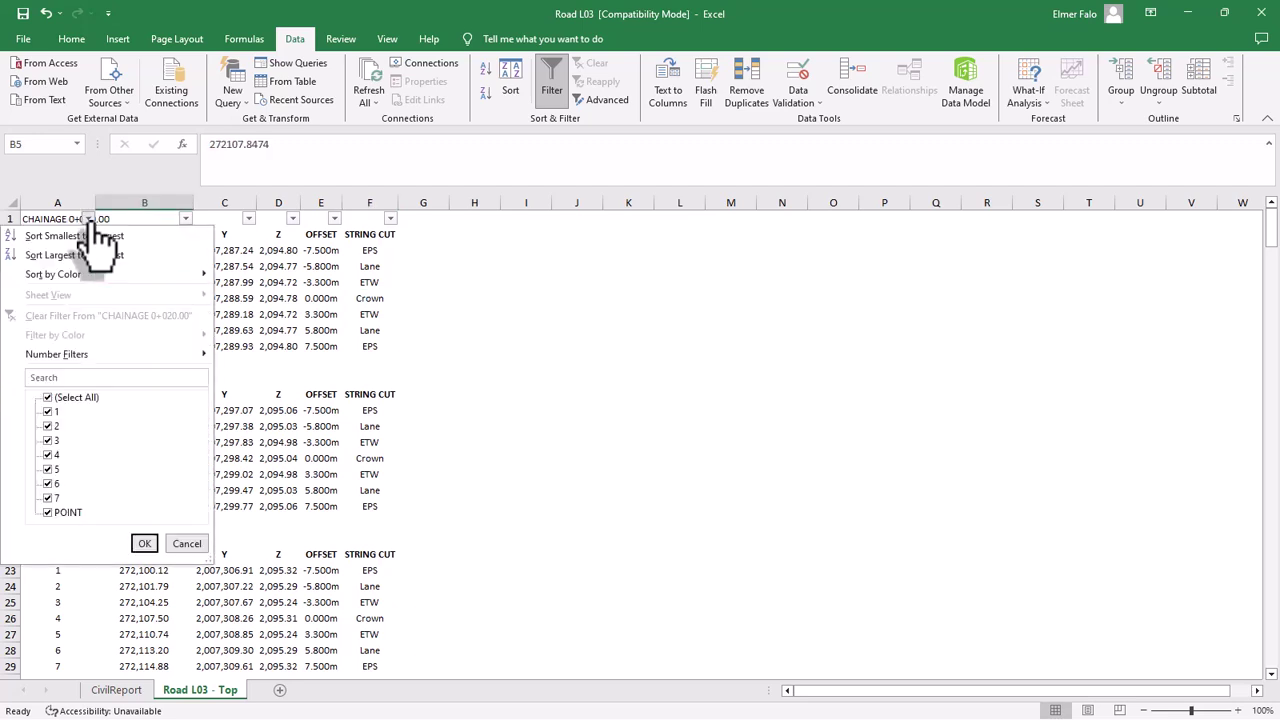
{"action": "left_click", "coordinate": [47, 397]}
{"action": "left_click", "coordinate": [48, 412]}
{"action": "left_click", "coordinate": [48, 426]}
{"action": "left_click", "coordinate": [48, 441]}
{"action": "left_click", "coordinate": [48, 469]}
{"action": "left_click", "coordinate": [48, 483]}
{"action": "left_click", "coordinate": [48, 497]}
{"action": "left_click", "coordinate": [145, 543]}
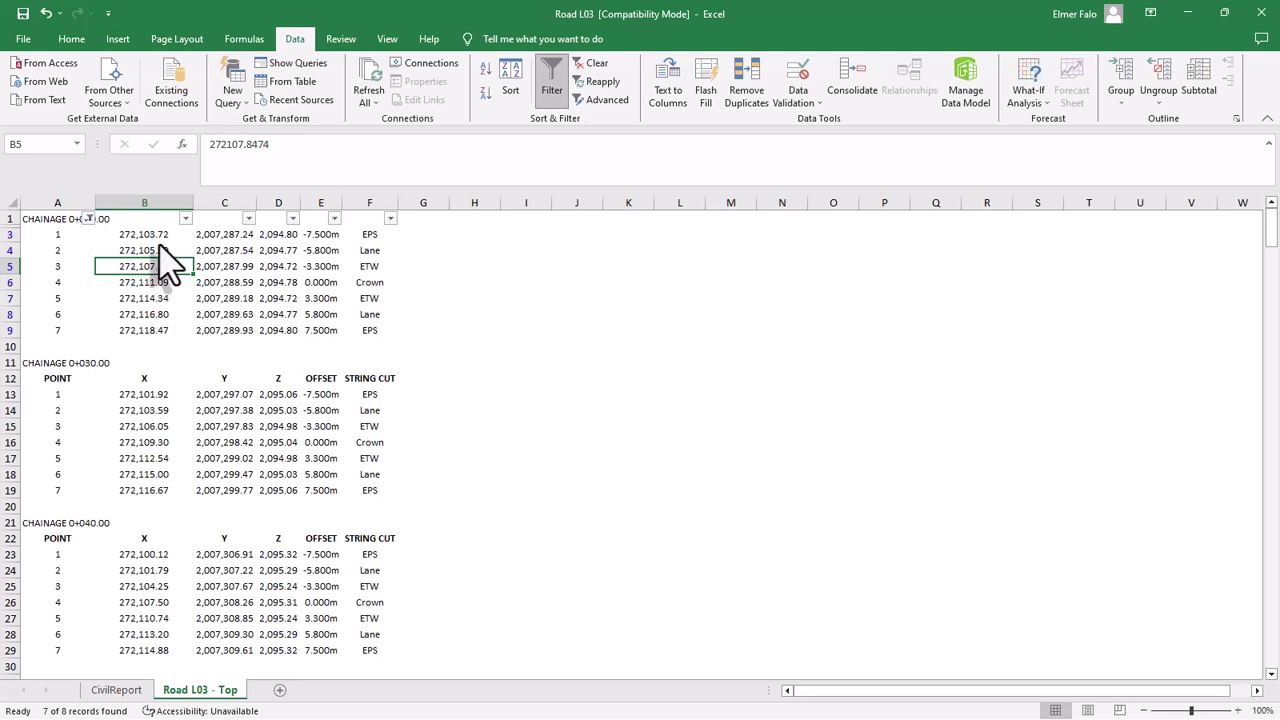
{"action": "left_click", "coordinate": [89, 219]}
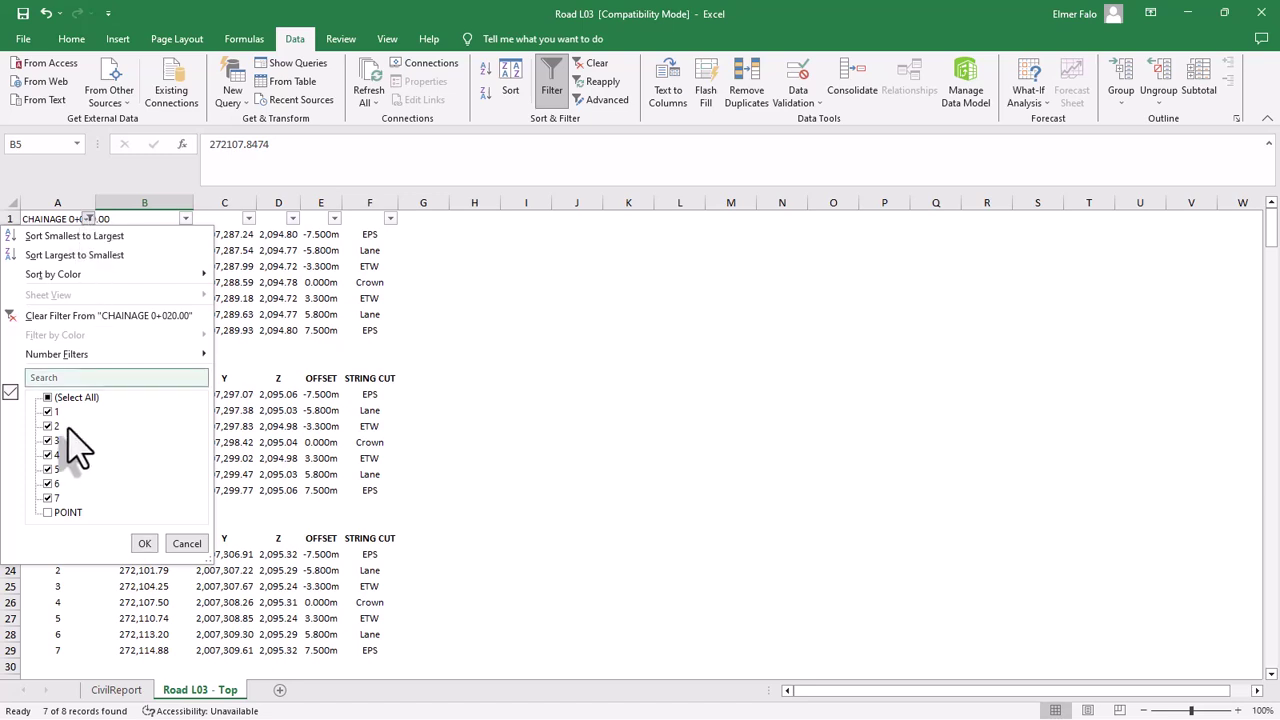
{"action": "left_click", "coordinate": [145, 545]}
{"action": "left_click", "coordinate": [118, 428]}
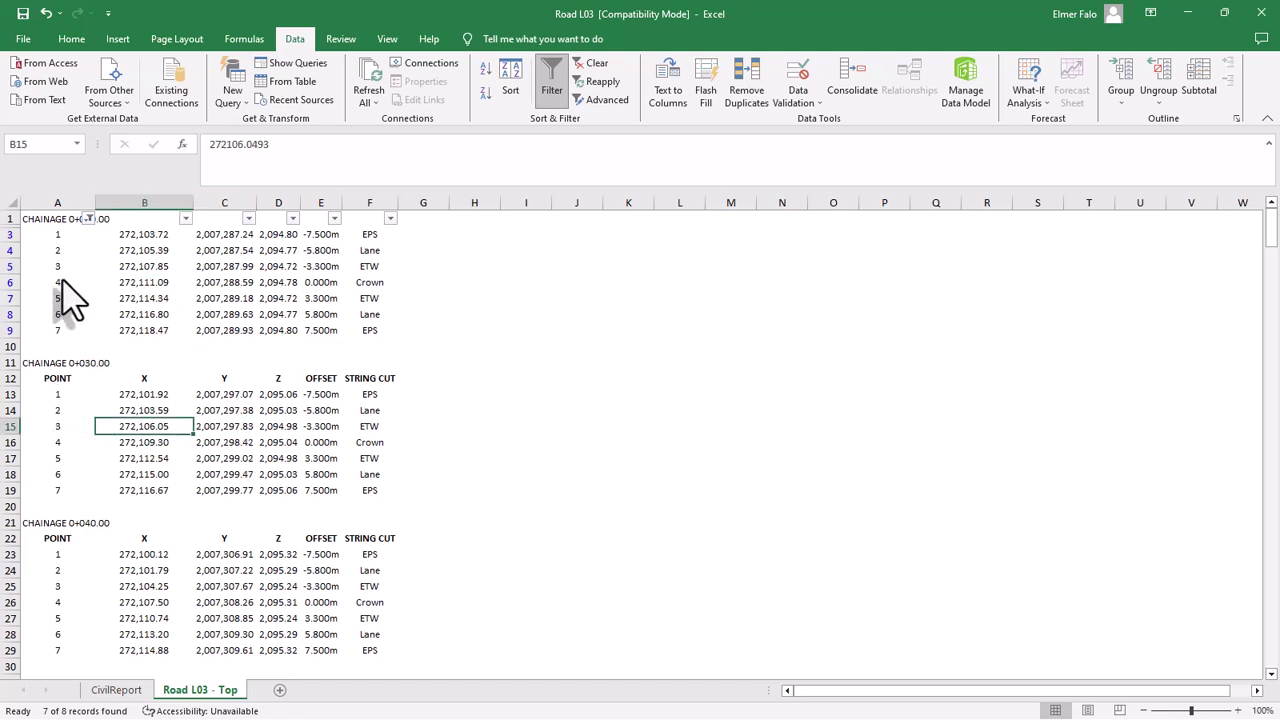
- Undo the filtering and the deletion of the report heading rows
{"action": "left_click", "coordinate": [46, 13]}
{"action": "left_click", "coordinate": [46, 13]}
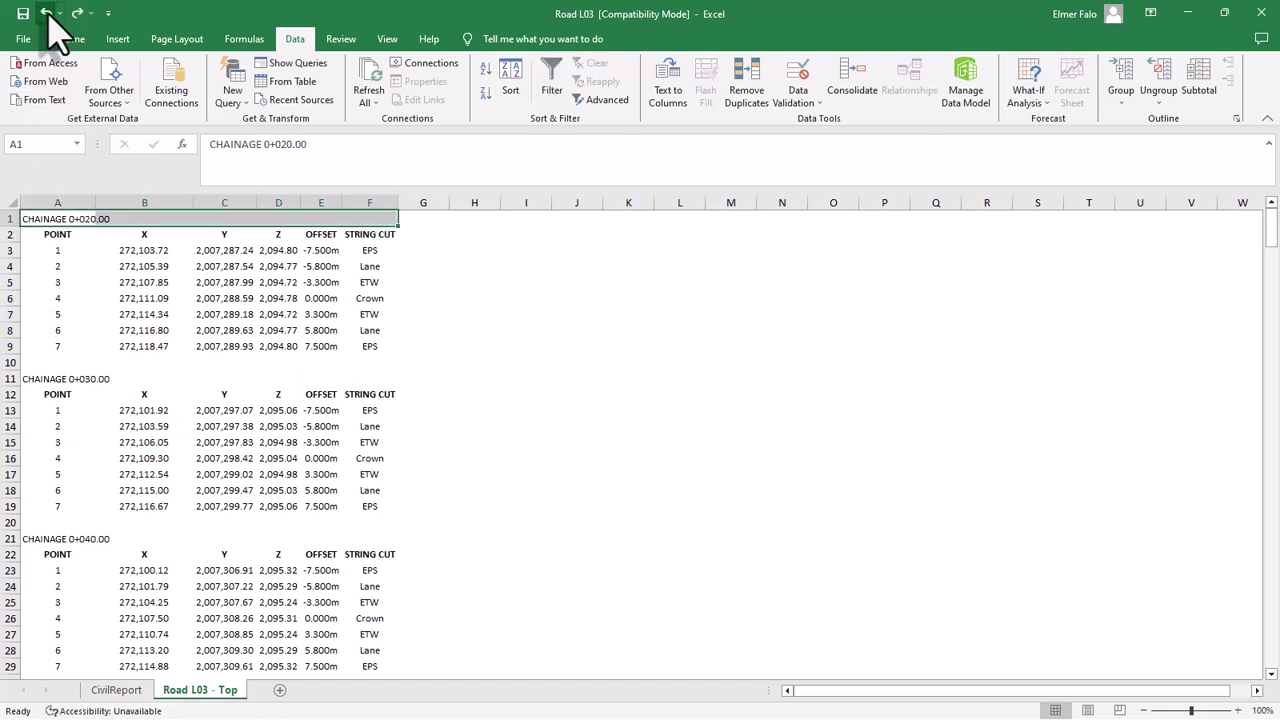
{"action": "left_click", "coordinate": [46, 13]}
- Try to filter the sheet from the merged report title row alone and check its list of filter values
{"action": "left_click", "coordinate": [178, 342]}
{"action": "left_click_drag", "start_coordinate": [42, 244], "coordinate": [371, 243]}
{"action": "left_click", "coordinate": [551, 80]}
{"action": "left_click", "coordinate": [390, 235]}
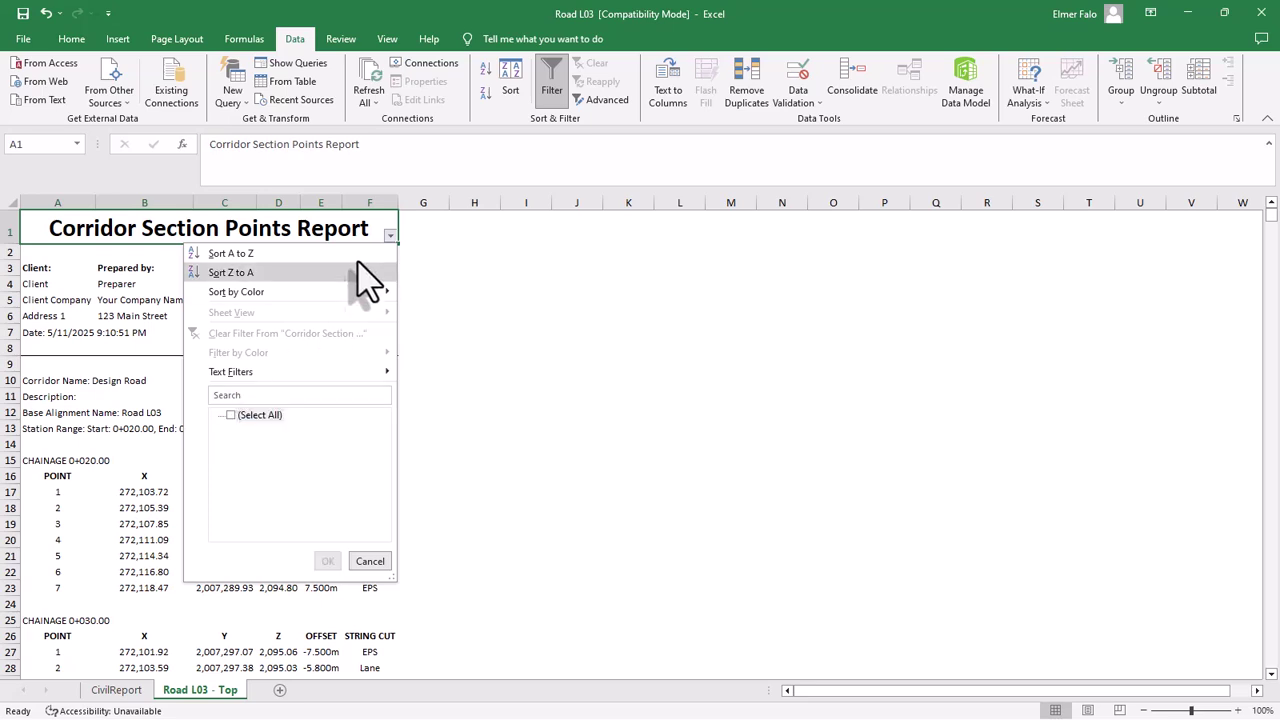
{"action": "left_click", "coordinate": [390, 236]}
- Remove the title row filter and apply a new filter across the whole of columns A to F
{"action": "left_click_drag", "start_coordinate": [53, 206], "coordinate": [377, 208]}
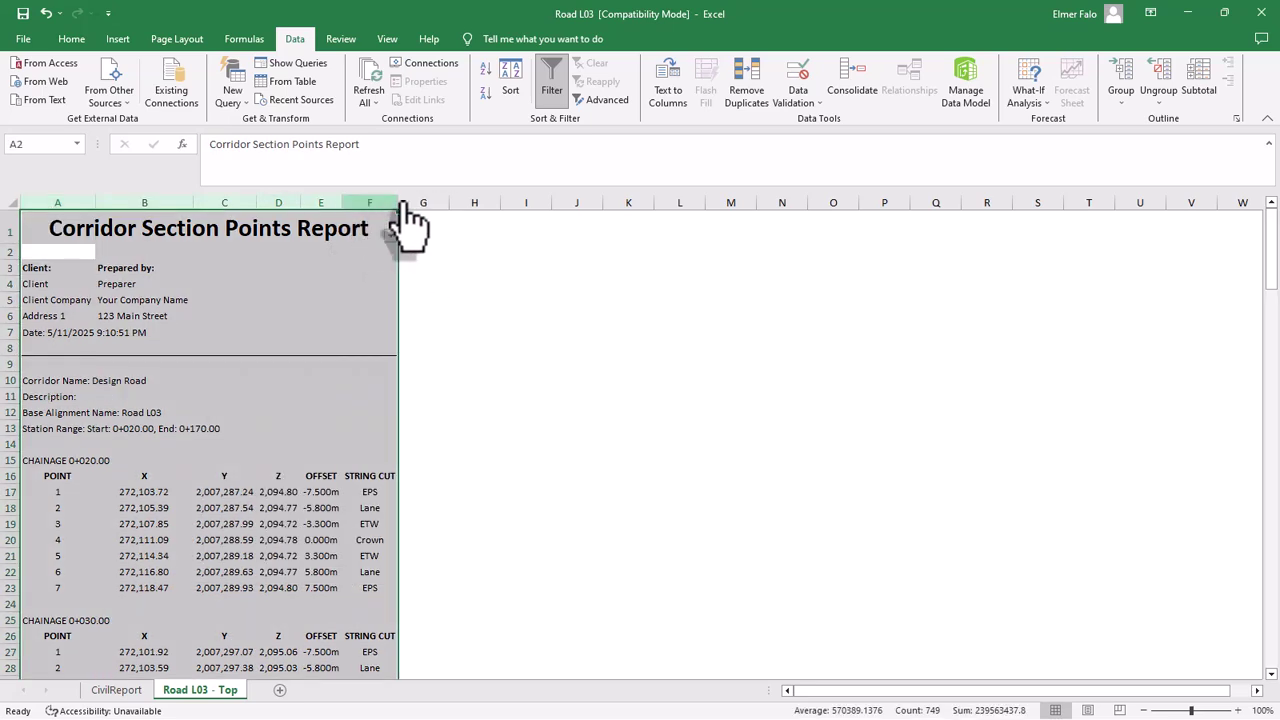
{"action": "left_click", "coordinate": [558, 95]}
{"action": "left_click", "coordinate": [559, 95]}
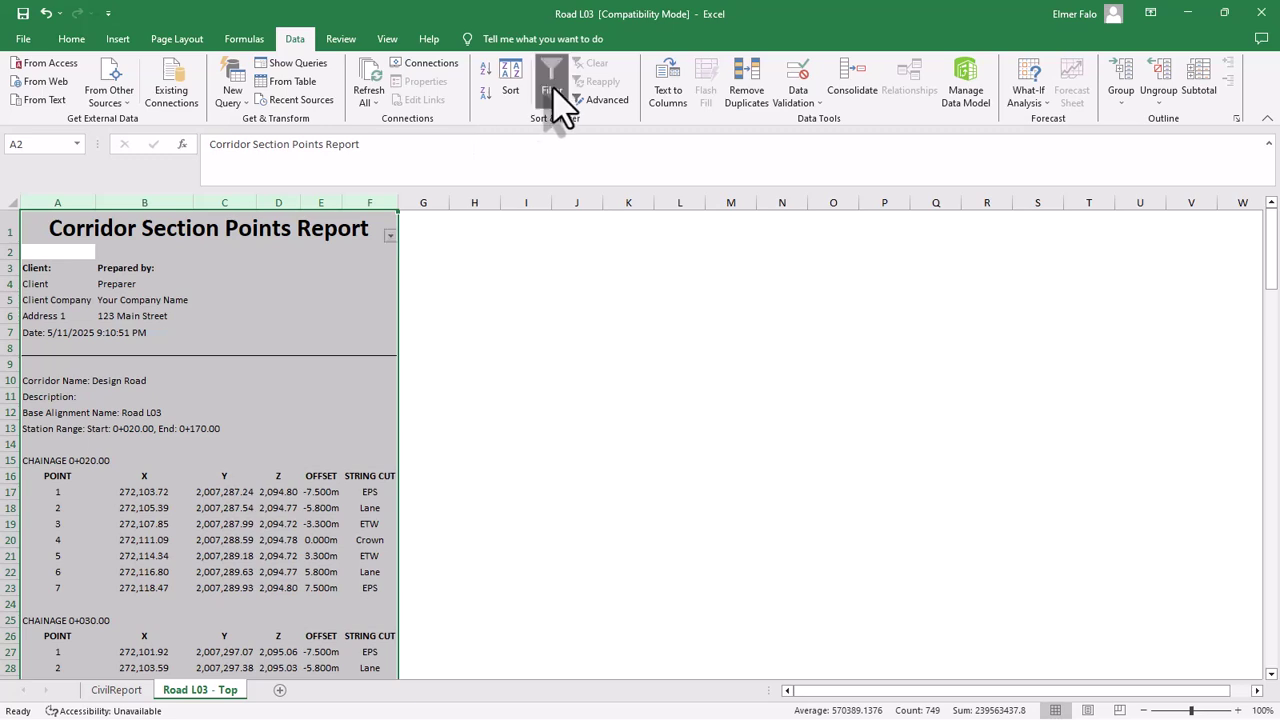
- Filter the report to show only point numbers 1 to 7, excluding all heading, chainage, client detail and blank rows
{"action": "left_click", "coordinate": [390, 237]}
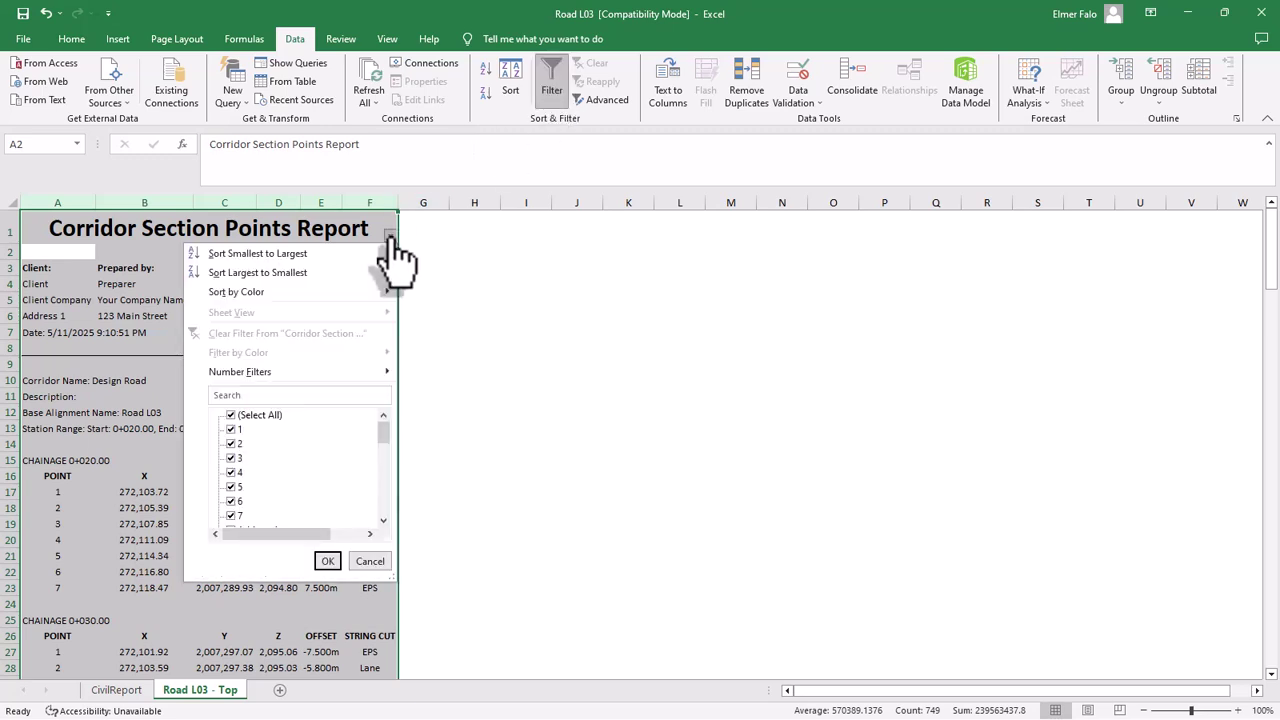
{"action": "left_click", "coordinate": [233, 415]}
{"action": "scroll", "coordinate": [285, 463], "scroll_direction": "down", "scroll_amount": 2}
{"action": "scroll", "coordinate": [285, 463], "scroll_direction": "up", "scroll_amount": 2}
{"action": "left_click", "coordinate": [233, 429]}
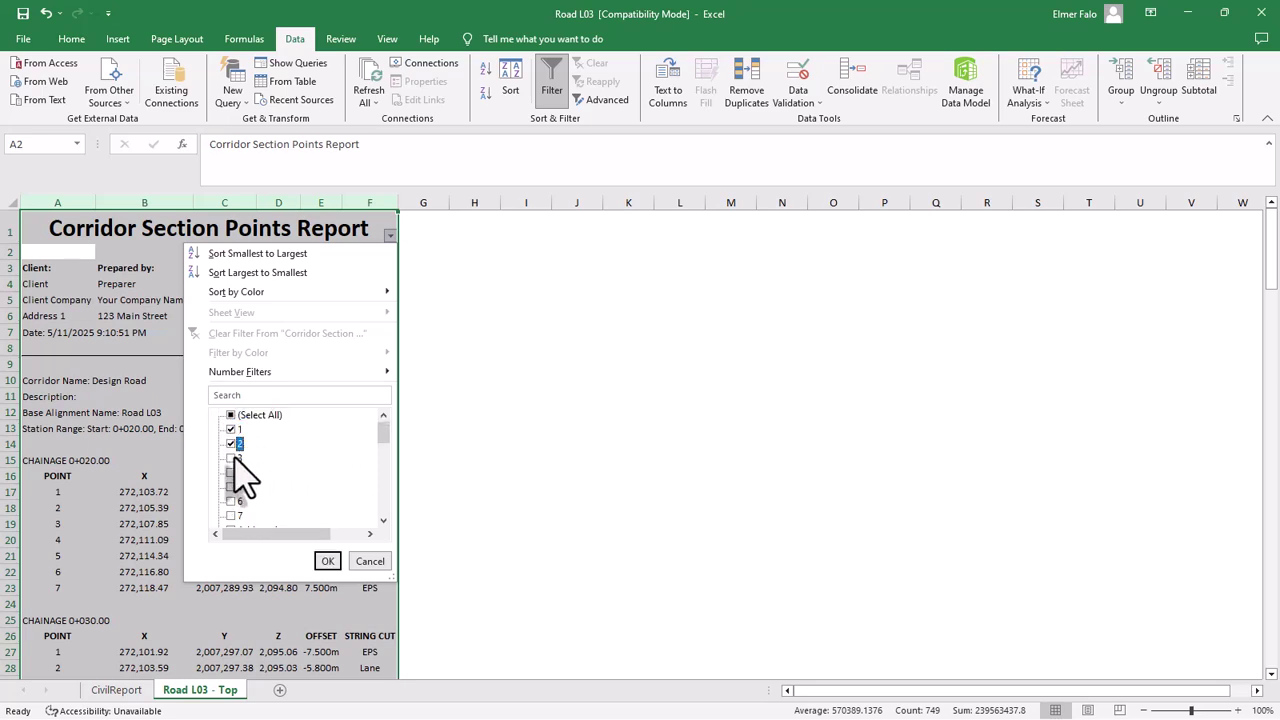
{"action": "left_click", "coordinate": [234, 458]}
{"action": "scroll", "coordinate": [240, 450], "scroll_direction": "down", "scroll_amount": 1}
{"action": "left_click", "coordinate": [235, 458]}
{"action": "left_click", "coordinate": [234, 472]}
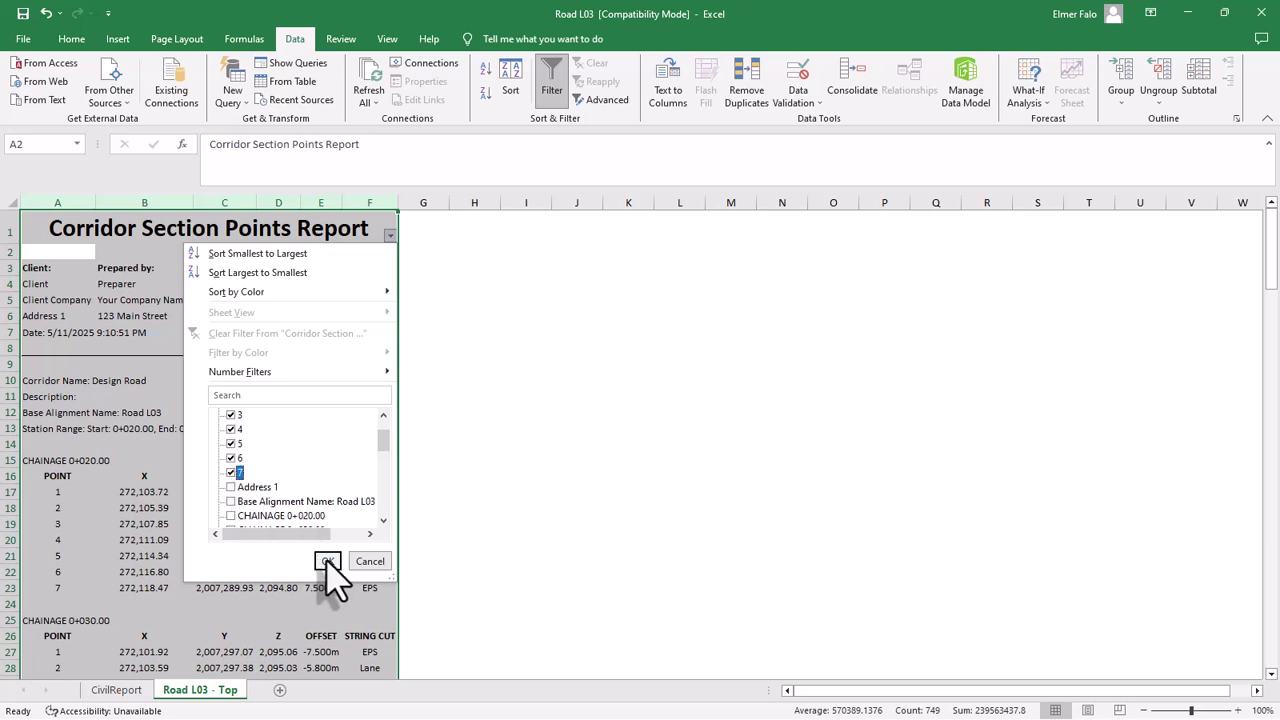
{"action": "scroll", "coordinate": [280, 482], "scroll_direction": "down", "scroll_amount": 6}
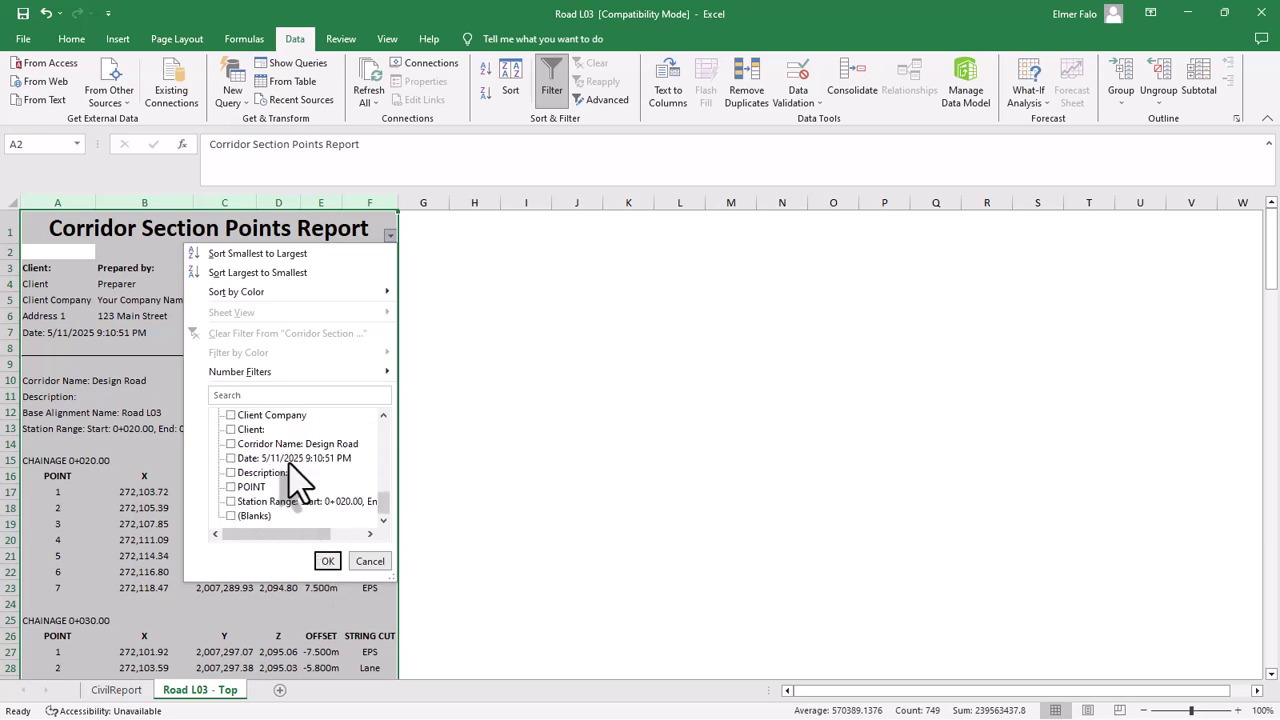
{"action": "left_click", "coordinate": [327, 561]}
{"action": "left_click", "coordinate": [205, 506]}
{"action": "left_click", "coordinate": [265, 429]}
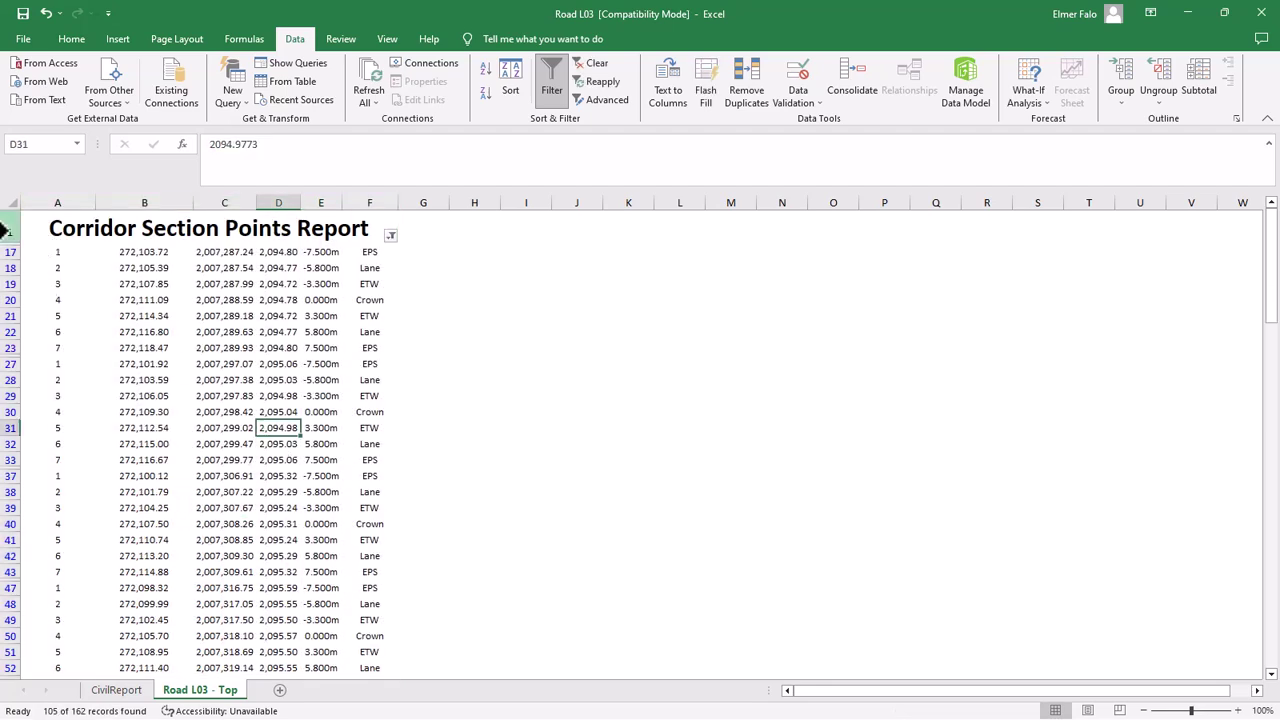
- Copy the filtered point numbers, coordinates, elevations and offsets in A17 to E163 into a new sheet starting at A1
{"action": "left_click_drag", "start_coordinate": [50, 254], "coordinate": [320, 651]}
{"action": "key", "text": "ctrl+c"}
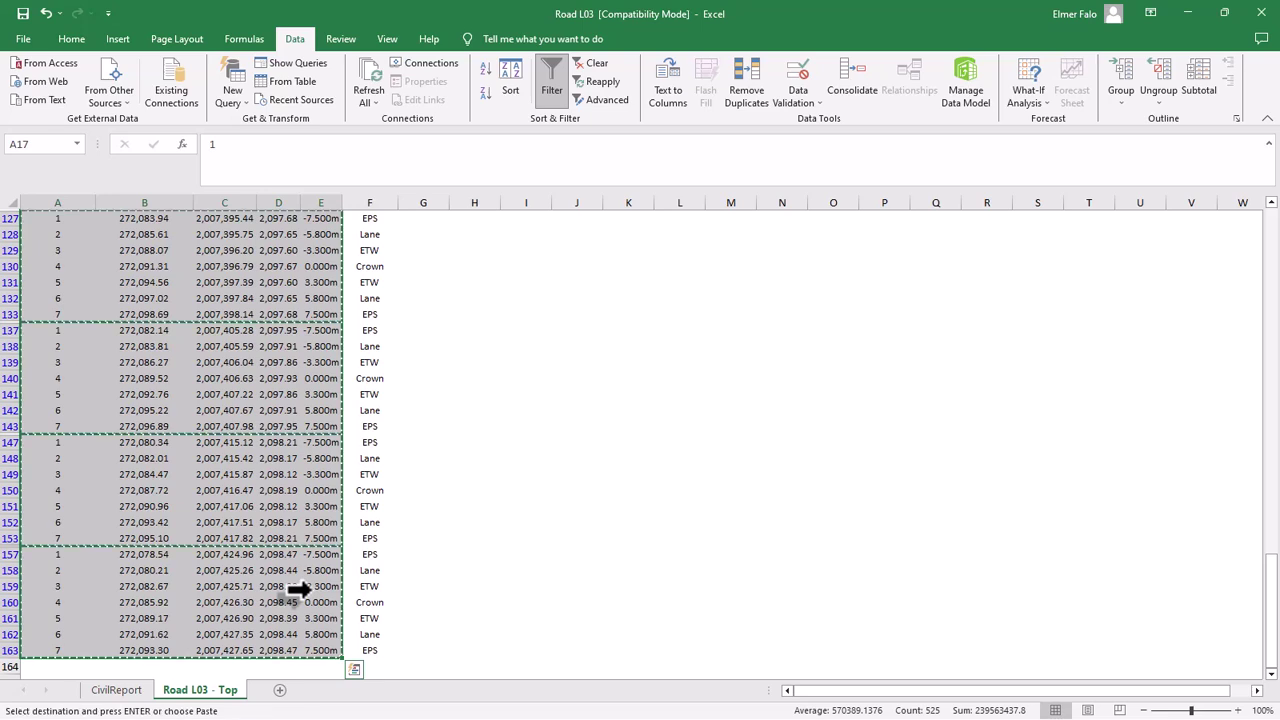
{"action": "left_click", "coordinate": [280, 690]}
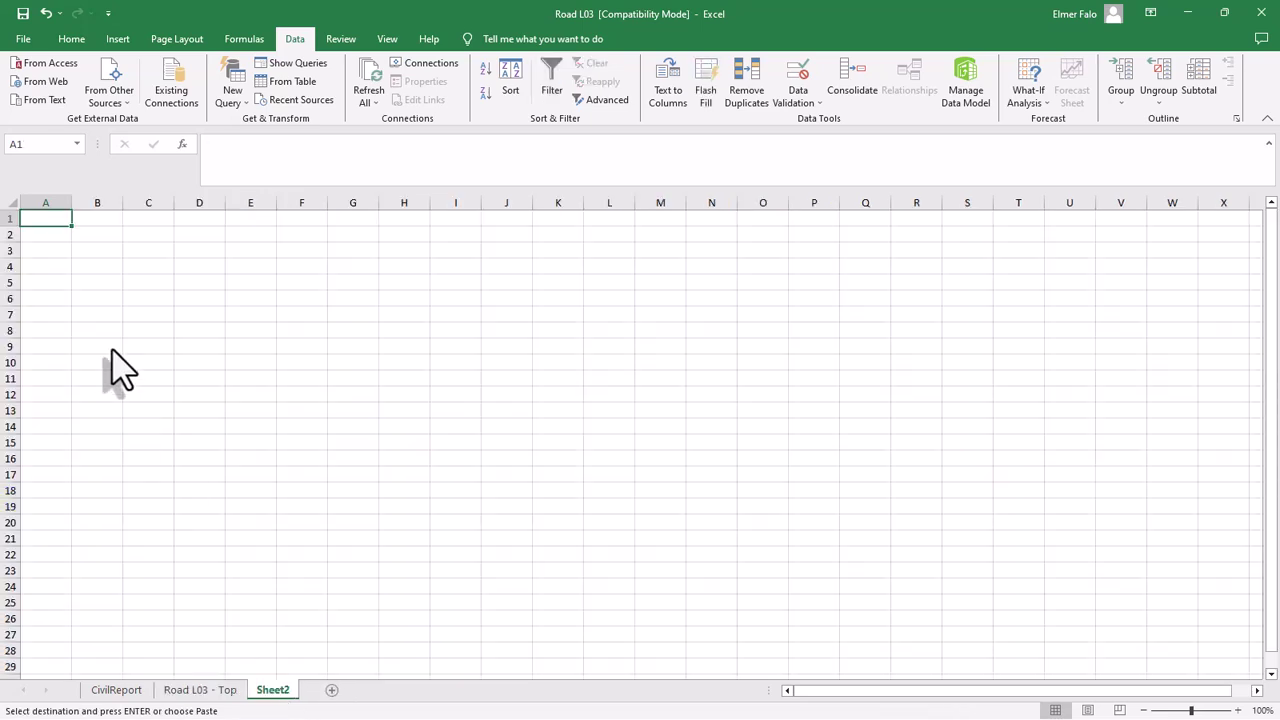
{"action": "key", "text": "ctrl+v"}
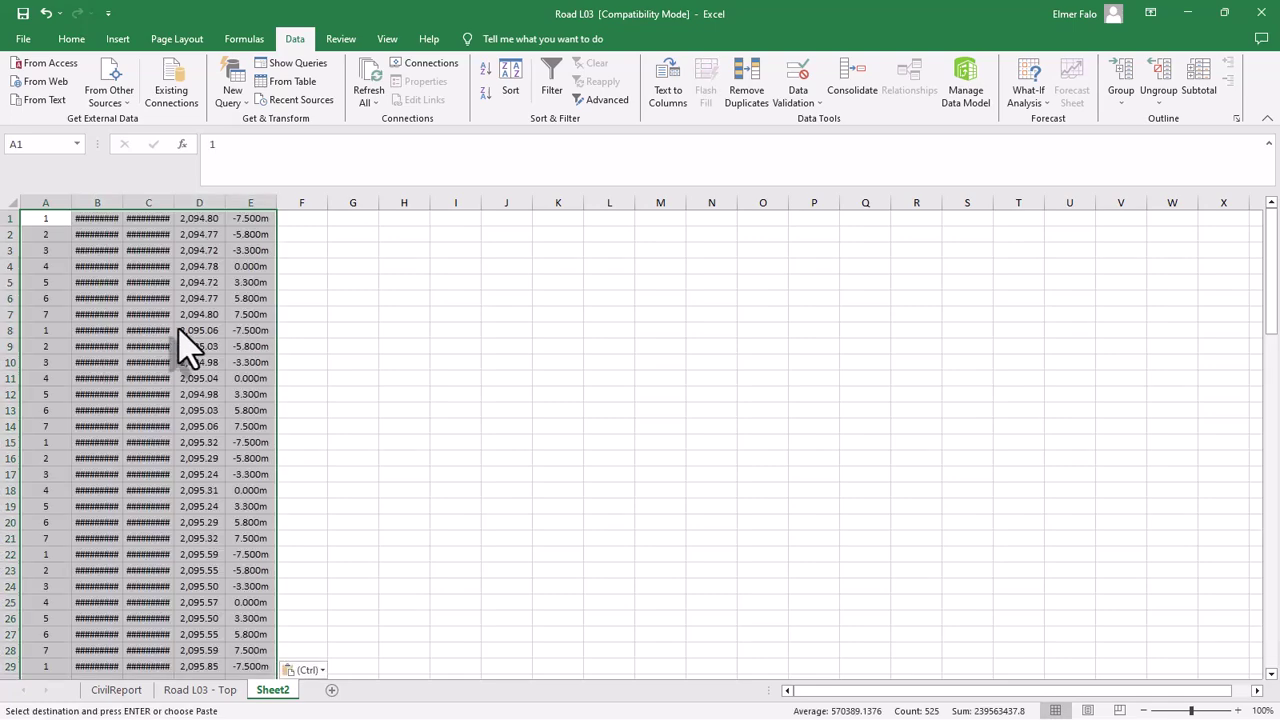
{"action": "left_click", "coordinate": [178, 332]}
{"action": "left_click", "coordinate": [224, 691]}
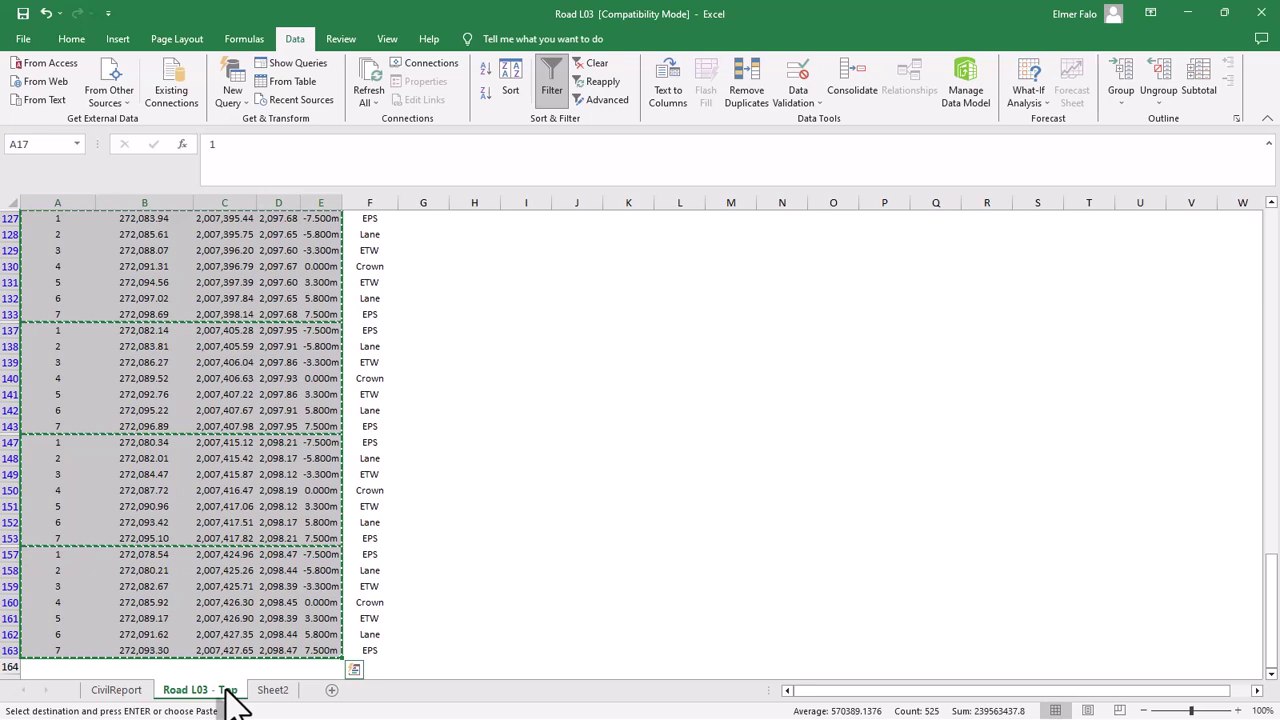
{"action": "right_click", "coordinate": [228, 690]}
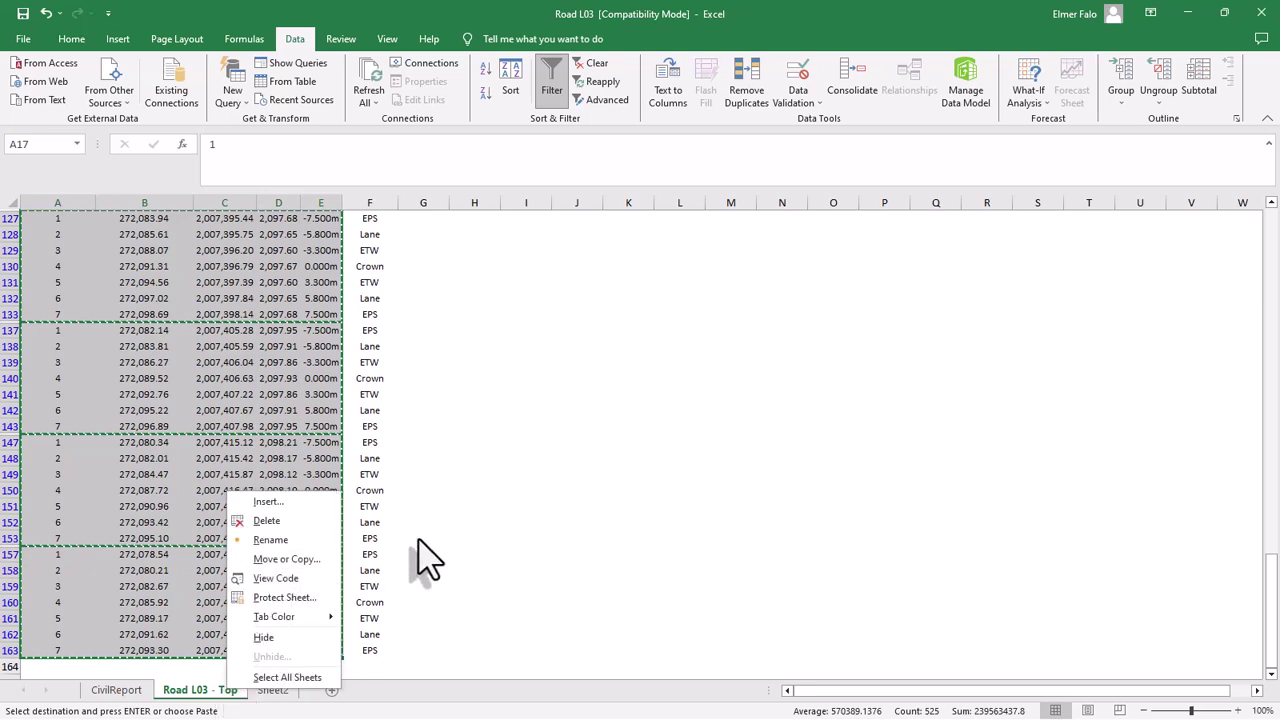
{"action": "key", "text": "Escape"}
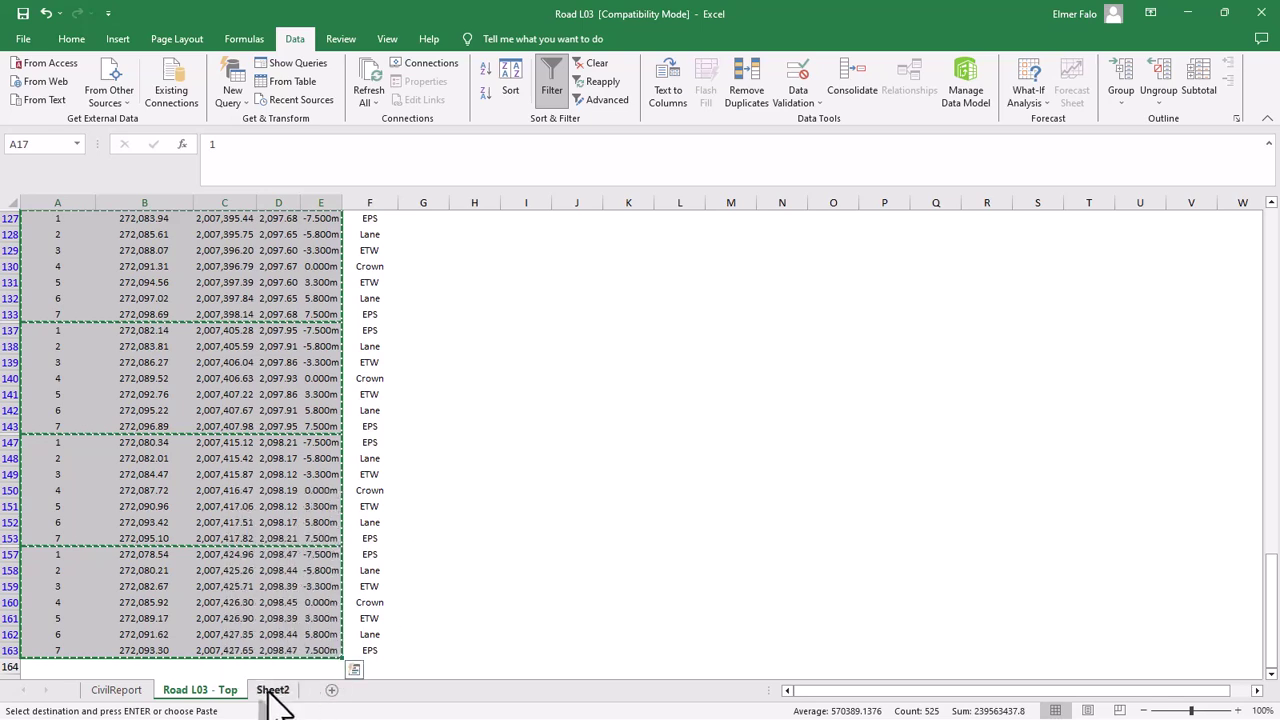
- Delete the Road L03 - Top sheet permanently and show the CivilReport sheet
{"action": "right_click", "coordinate": [221, 689]}
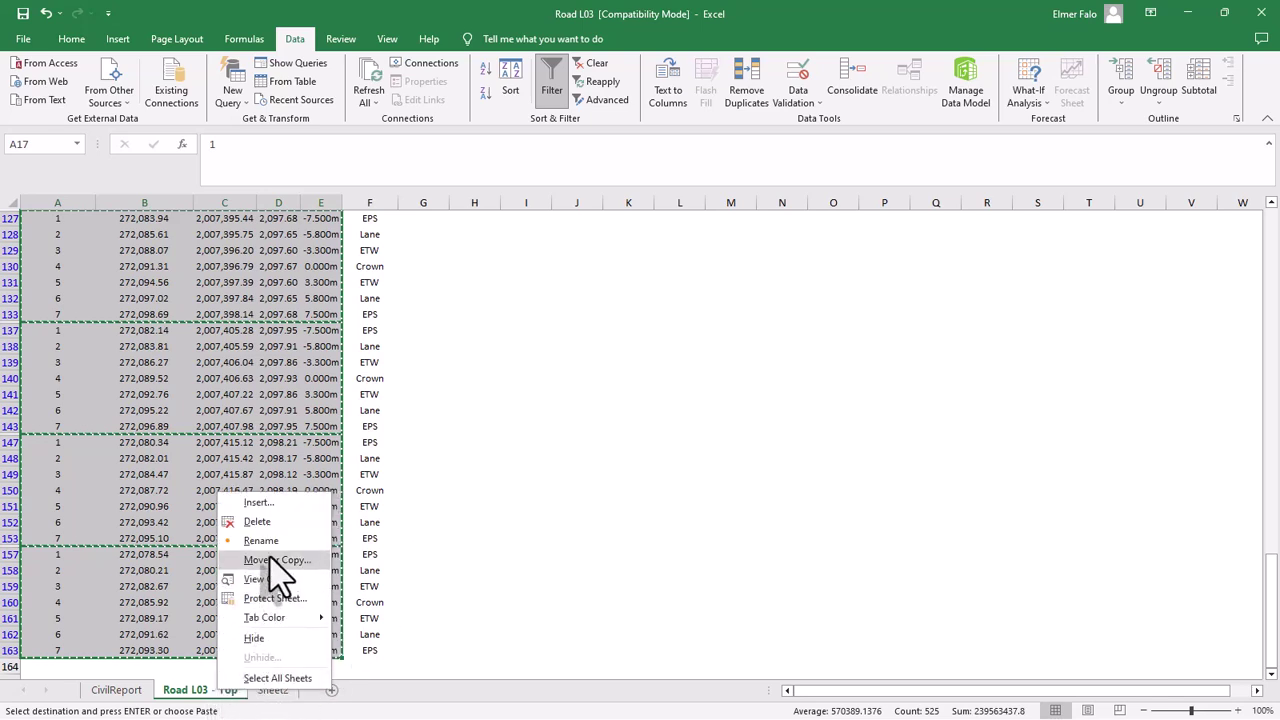
{"action": "left_click", "coordinate": [262, 522]}
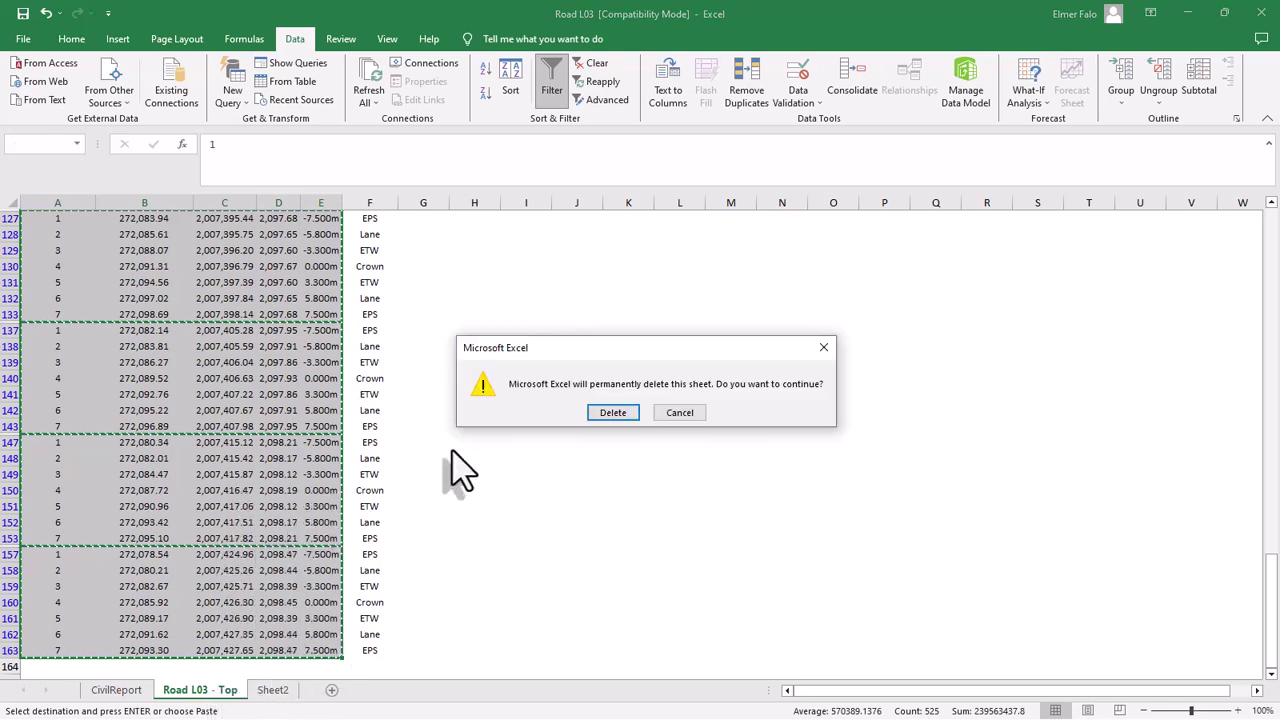
{"action": "left_click", "coordinate": [609, 412]}
{"action": "left_click", "coordinate": [131, 690]}
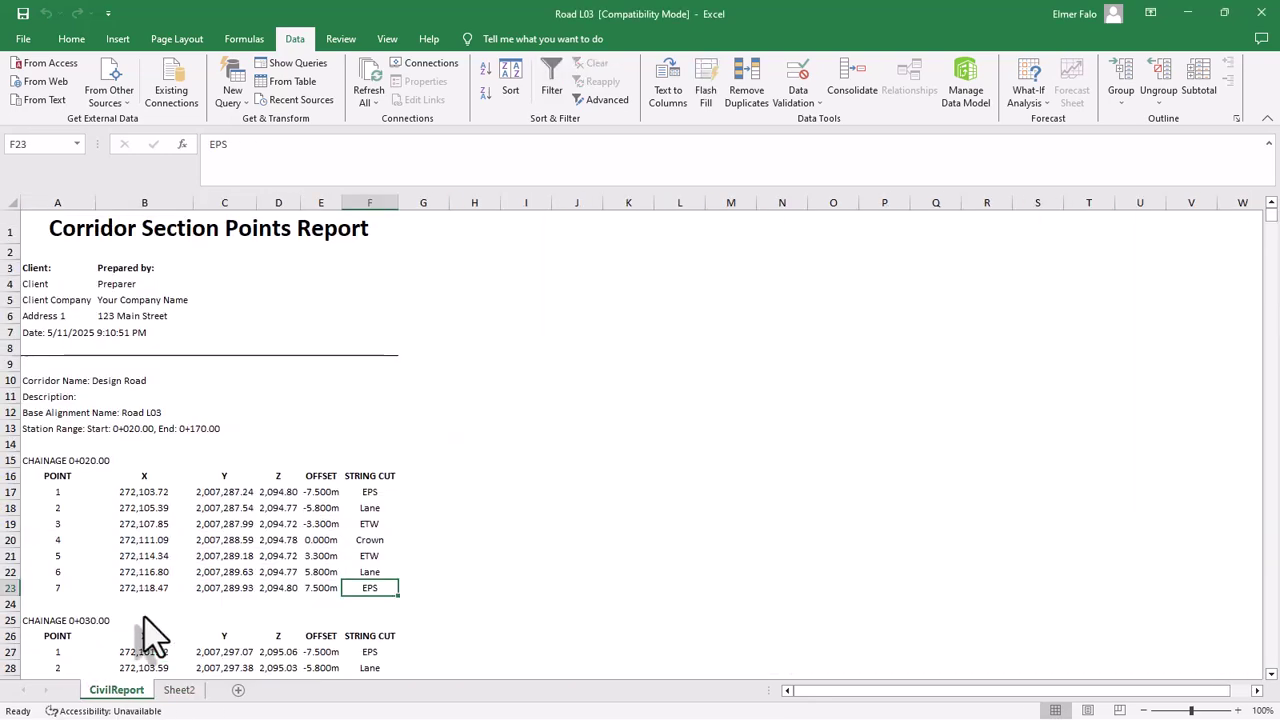
- Set the width of columns B to D on Sheet2 to 15
{"action": "left_click", "coordinate": [180, 690]}
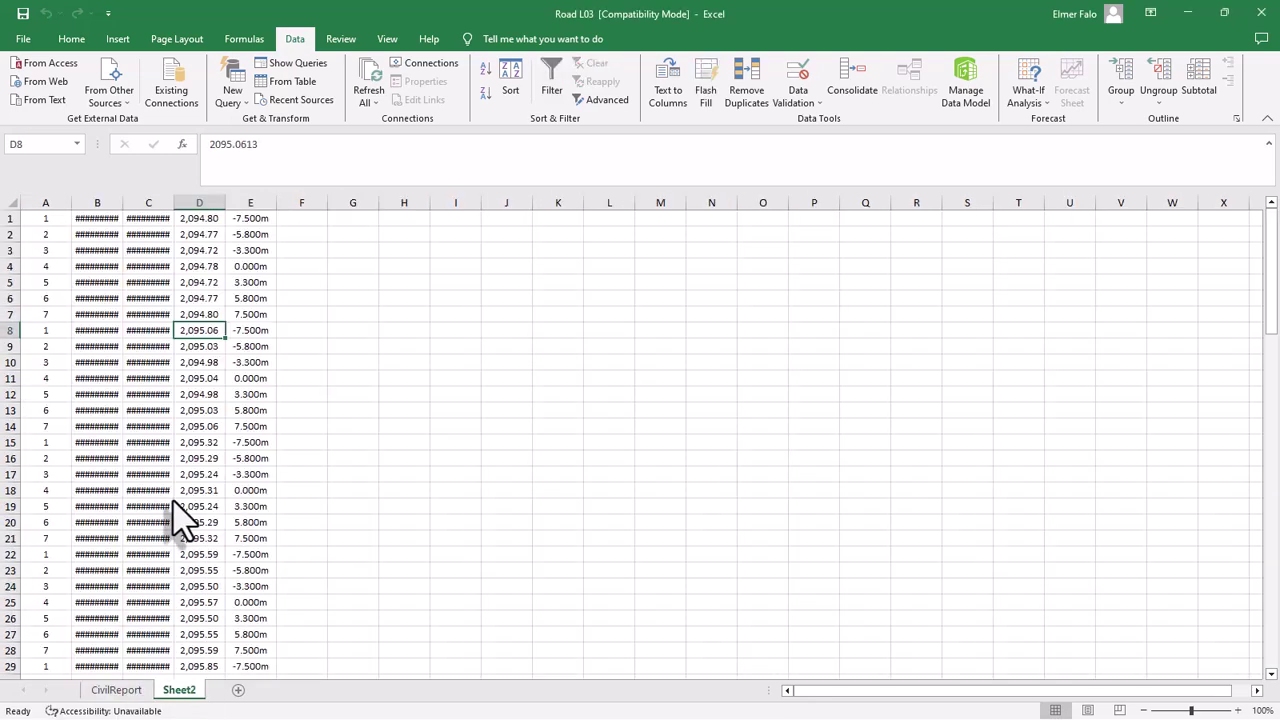
{"action": "left_click_drag", "start_coordinate": [98, 204], "coordinate": [215, 215]}
{"action": "right_click", "coordinate": [215, 215]}
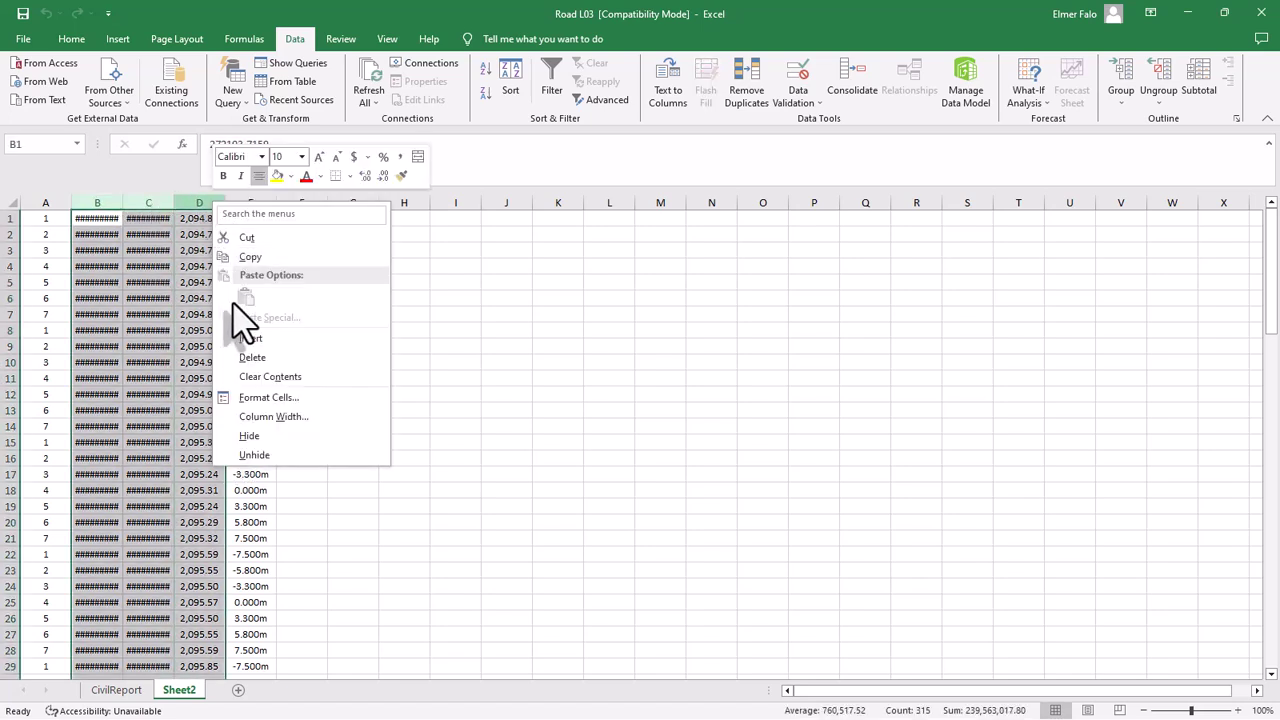
{"action": "left_click", "coordinate": [290, 416]}
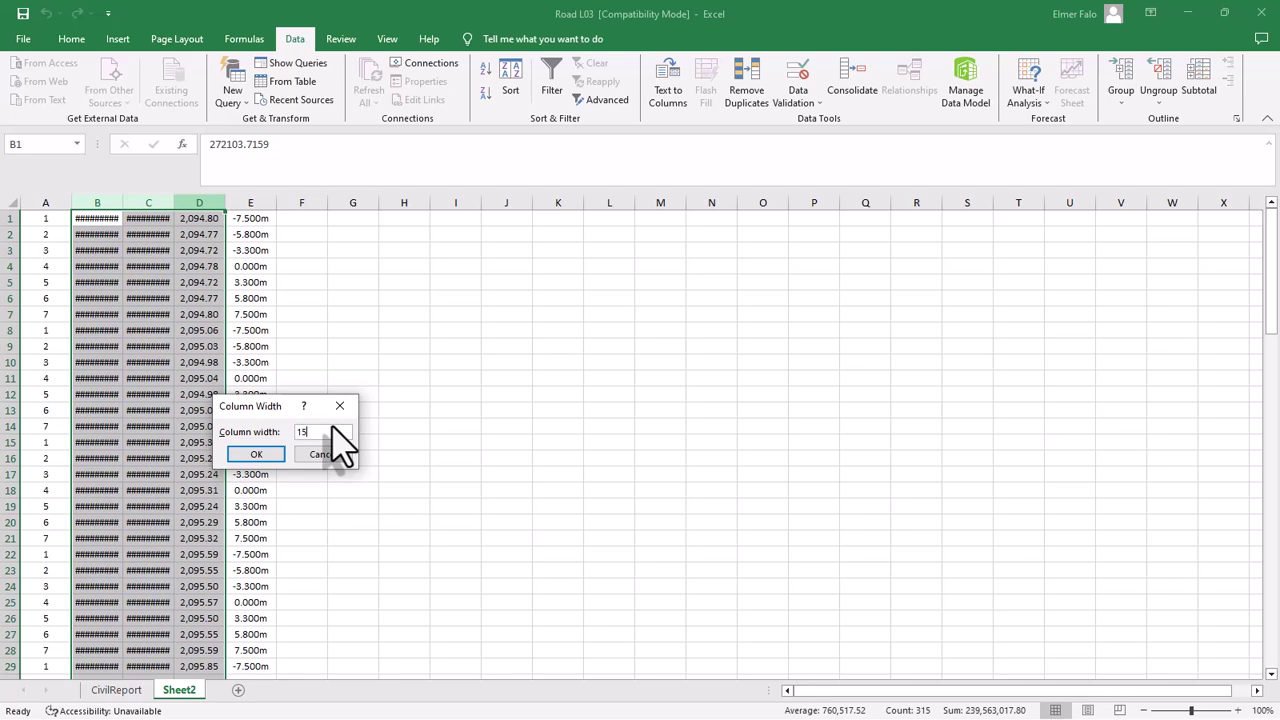
{"action": "key", "text": "Return"}
{"action": "left_click", "coordinate": [297, 414]}
{"action": "left_click", "coordinate": [240, 392]}
{"action": "left_click", "coordinate": [222, 348]}
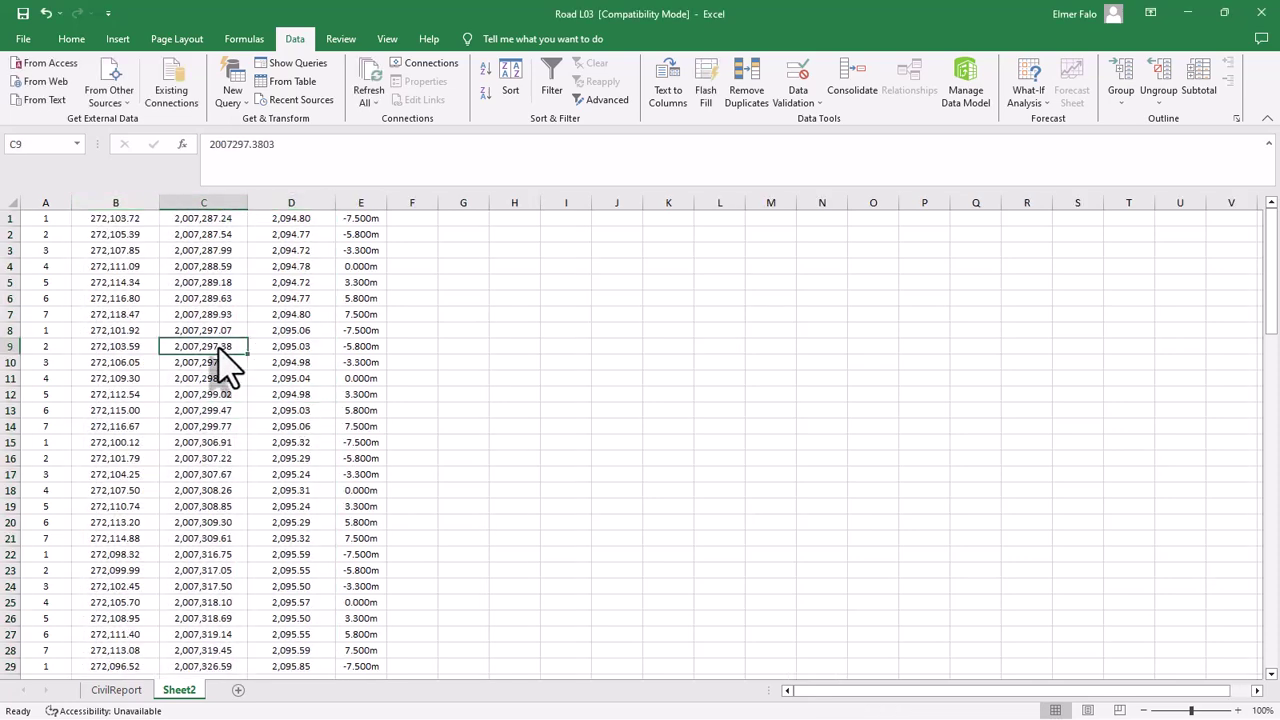
- Examine the point numbers and column E offsets on Sheet2 against the original CivilReport sheet
{"action": "left_click", "coordinate": [375, 208]}
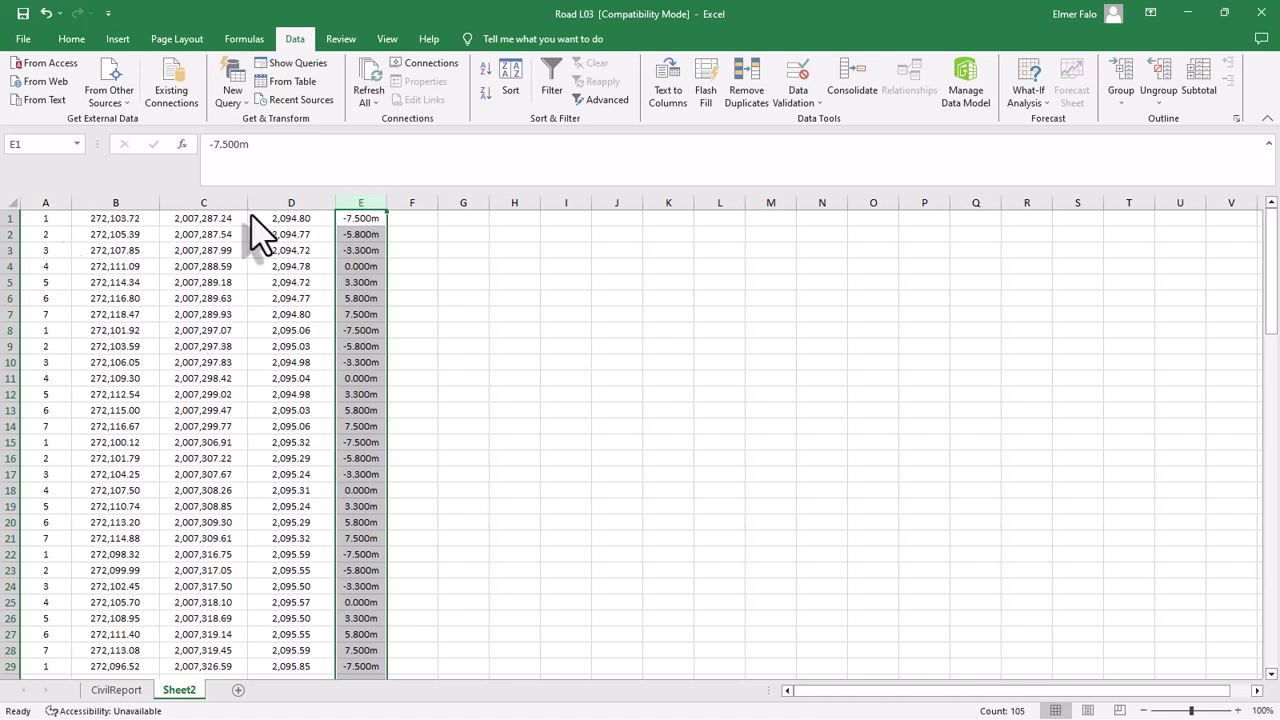
{"action": "left_click_drag", "start_coordinate": [53, 220], "coordinate": [53, 322]}
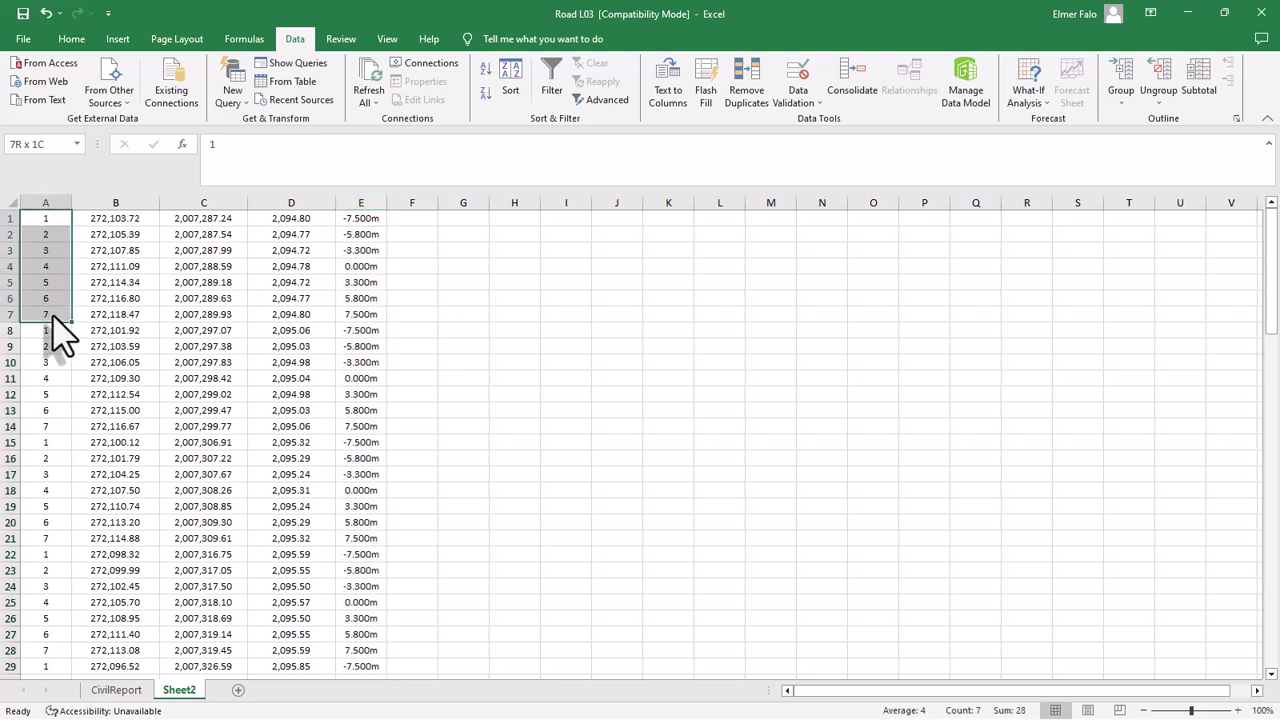
{"action": "left_click", "coordinate": [421, 222]}
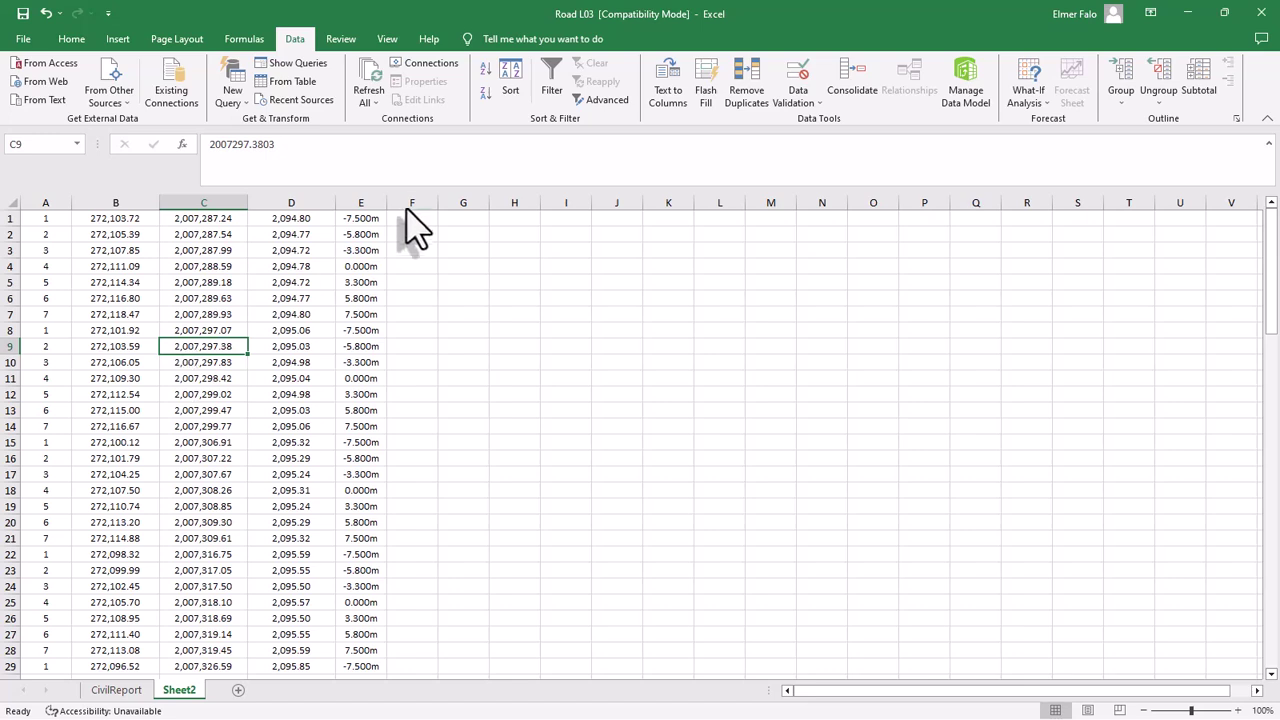
{"action": "left_click", "coordinate": [366, 203]}
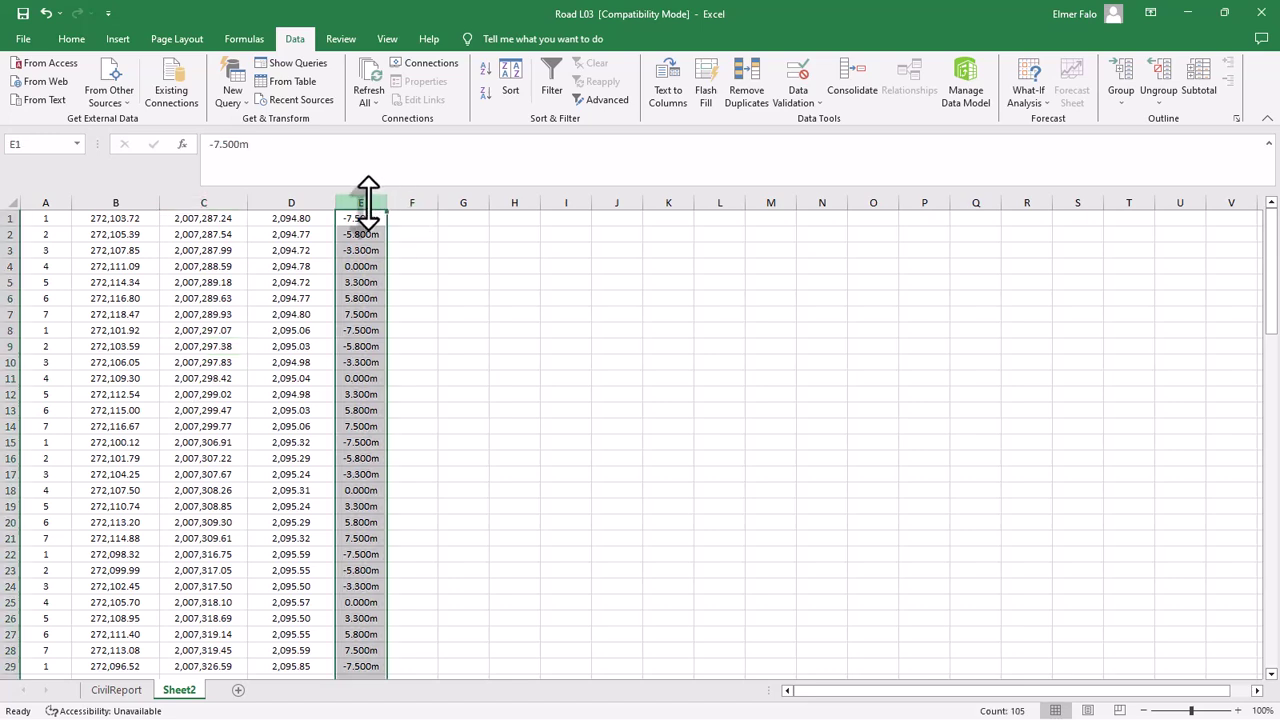
{"action": "left_click", "coordinate": [445, 267]}
{"action": "left_click", "coordinate": [361, 203]}
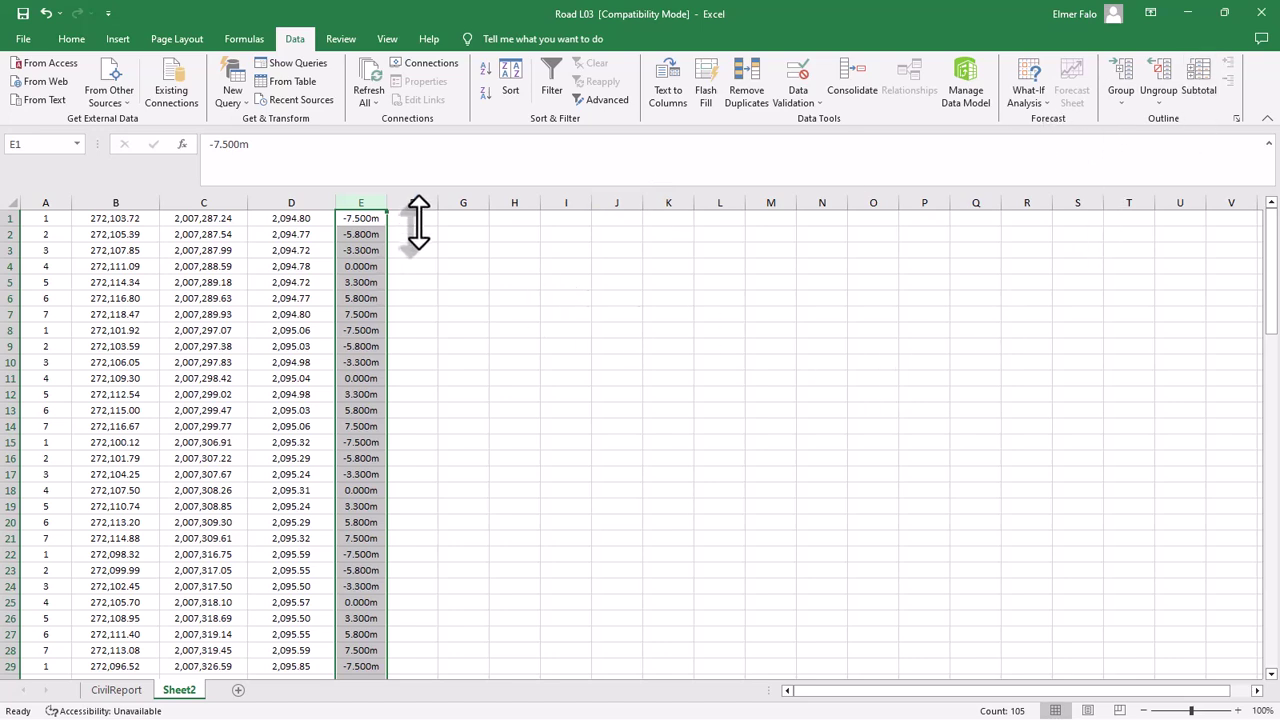
{"action": "left_click", "coordinate": [133, 692]}
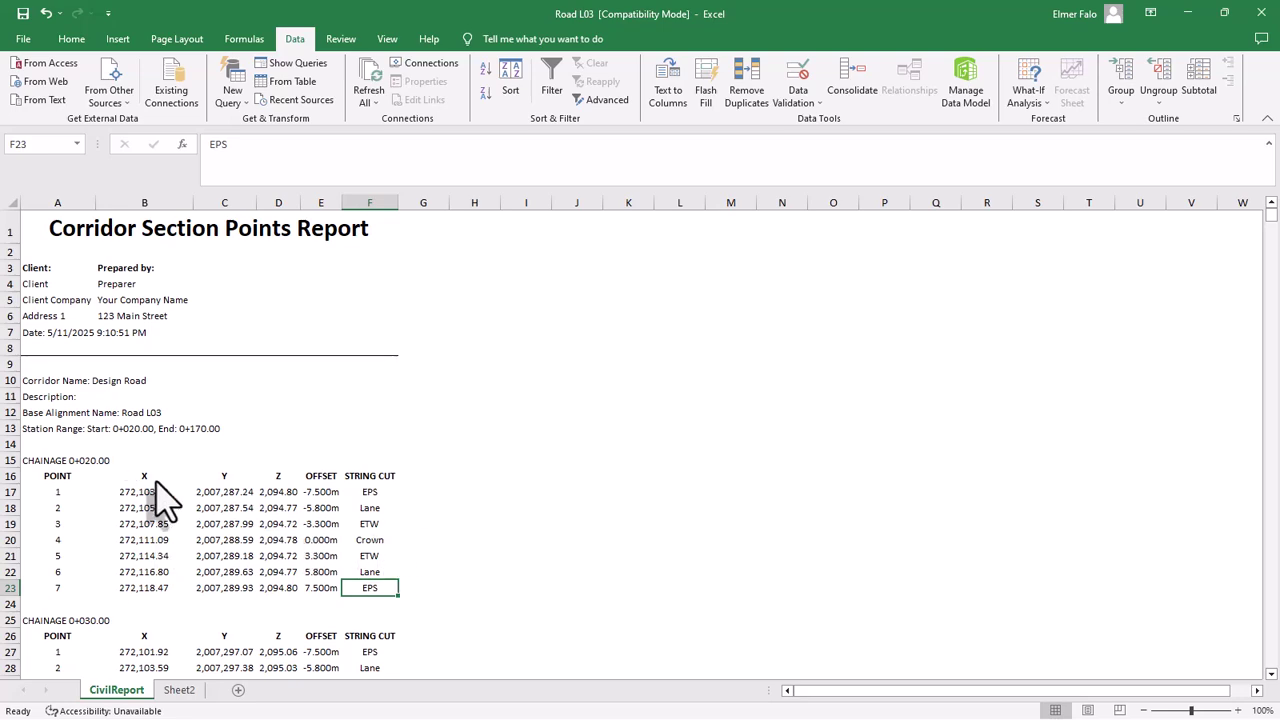
{"action": "left_click", "coordinate": [178, 690]}
{"action": "left_click", "coordinate": [364, 362]}
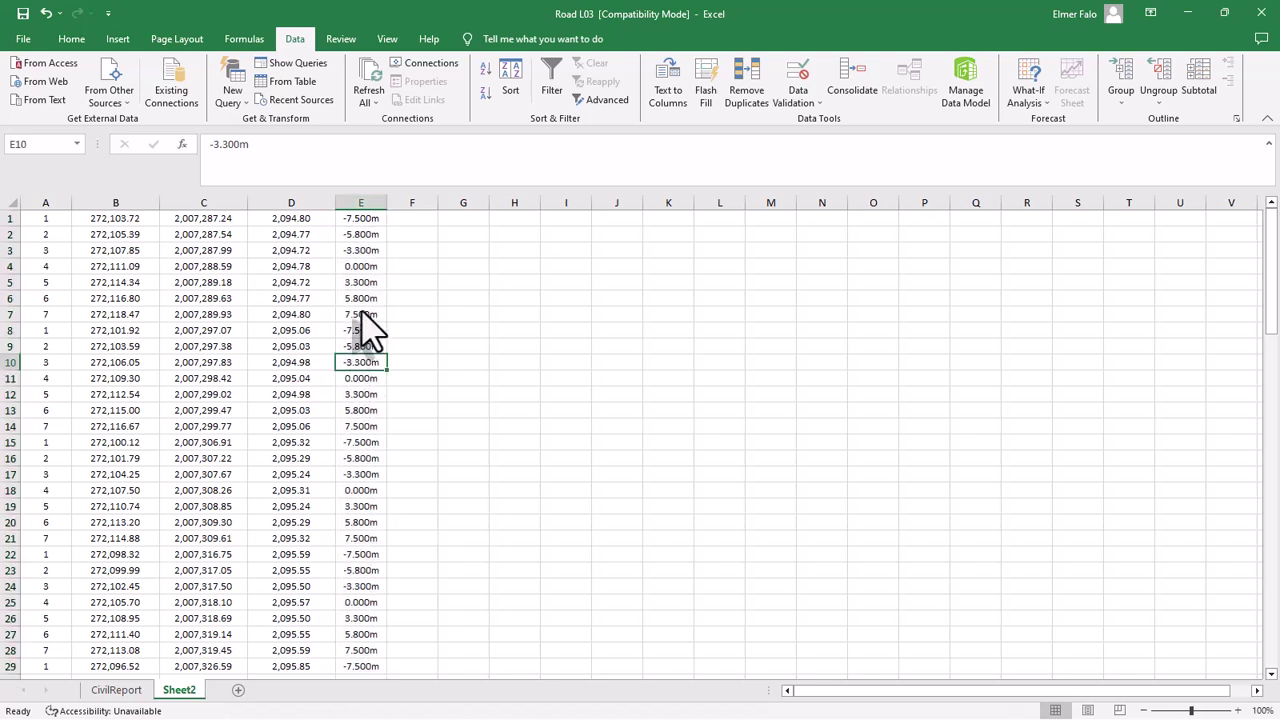
{"action": "left_click", "coordinate": [365, 268]}
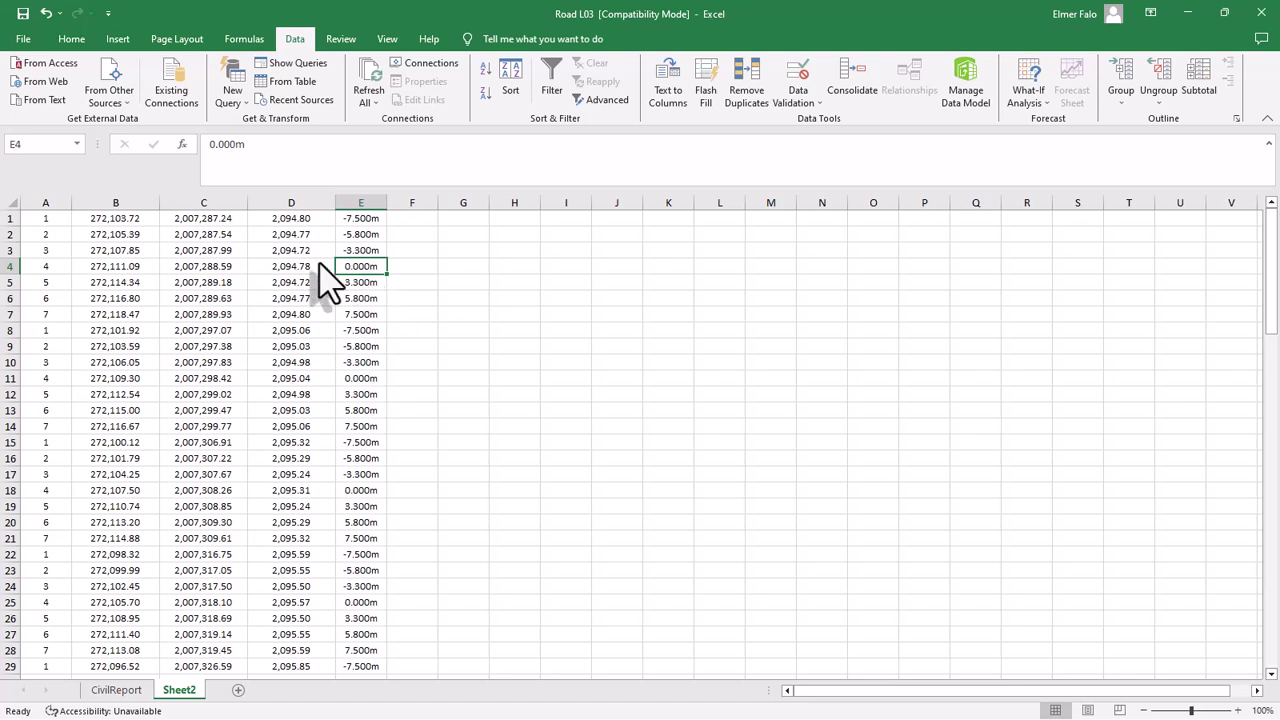
- Apply a filter to columns A to E and show only the rows with a 0.000m offset
{"action": "left_click_drag", "start_coordinate": [45, 202], "coordinate": [382, 215]}
{"action": "left_click", "coordinate": [556, 92]}
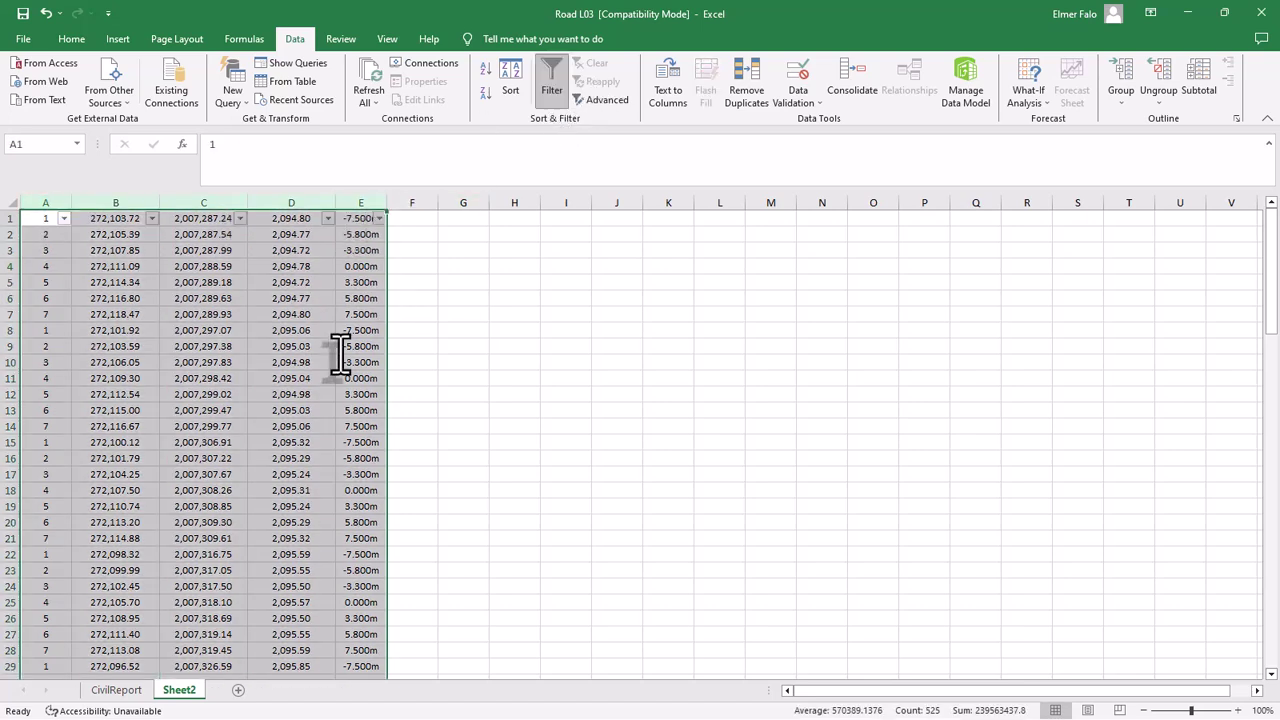
{"action": "left_click", "coordinate": [342, 349]}
{"action": "left_click", "coordinate": [379, 219]}
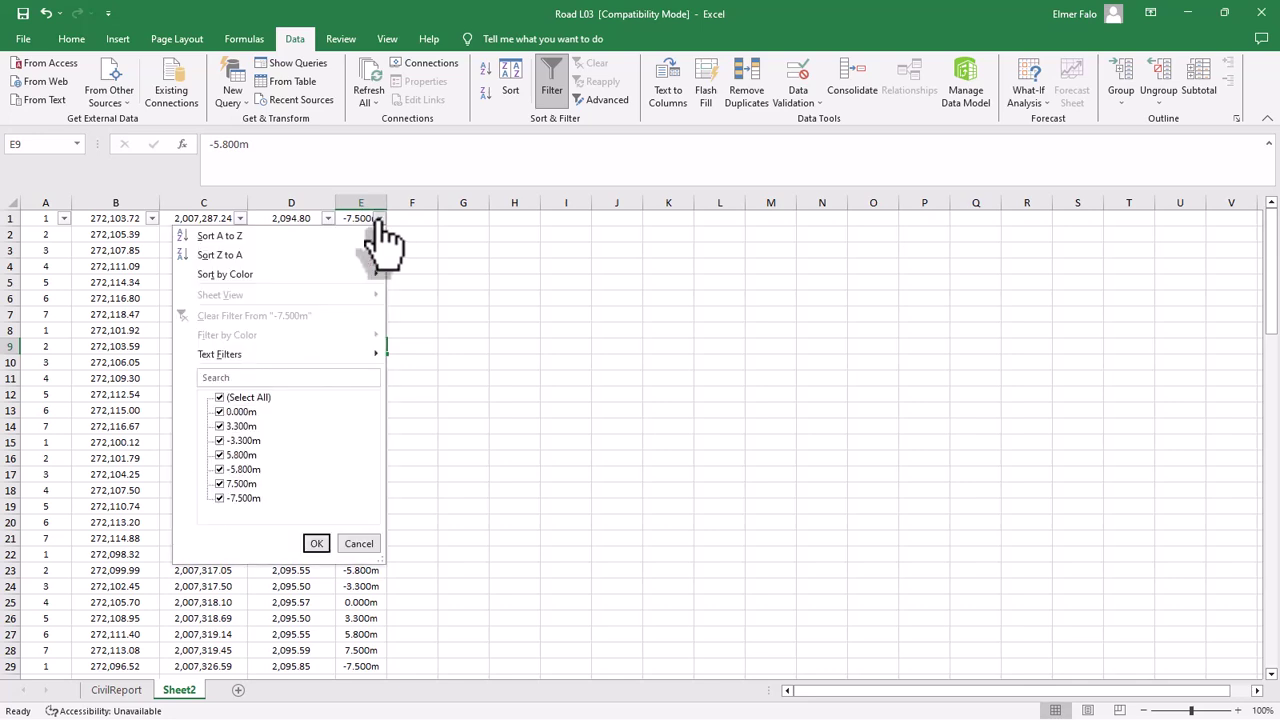
{"action": "left_click", "coordinate": [220, 412]}
{"action": "left_click", "coordinate": [316, 545]}
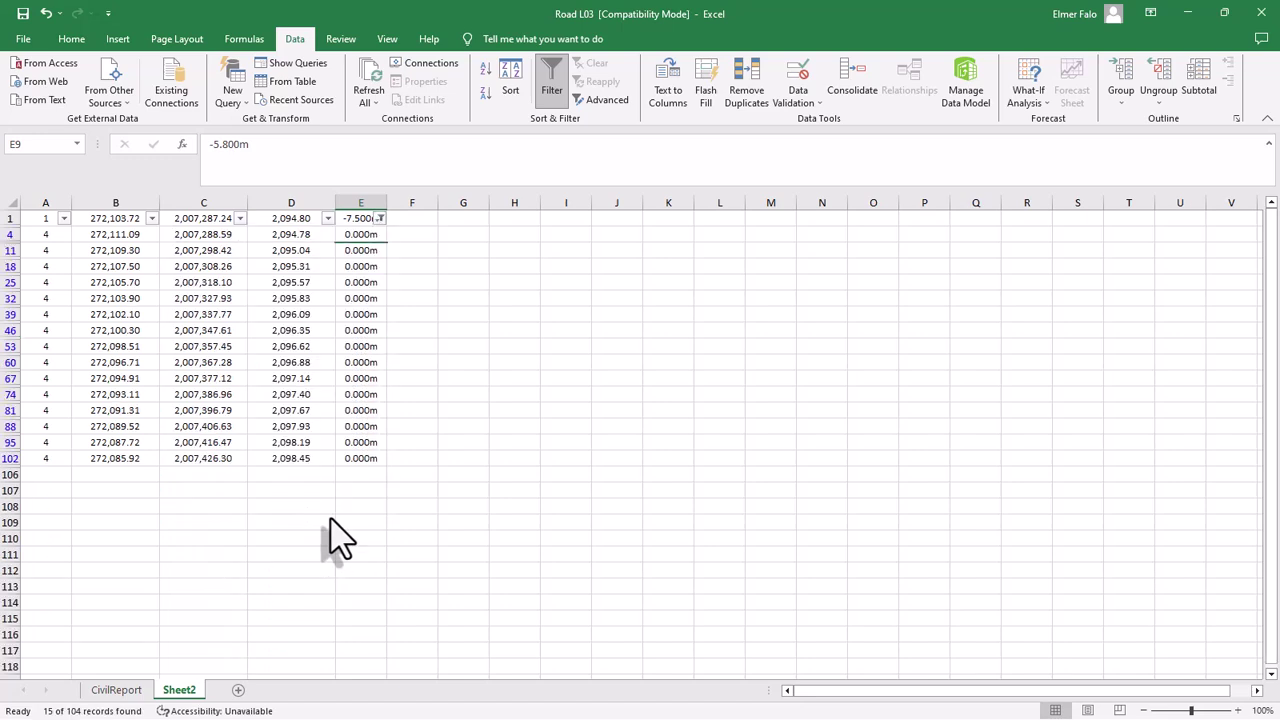
{"action": "left_click", "coordinate": [405, 474]}
- Replace the first six filtered offsets, E4 to E39, with 10, 20, 30, 40, 50 and 60
{"action": "left_click", "coordinate": [370, 238]}
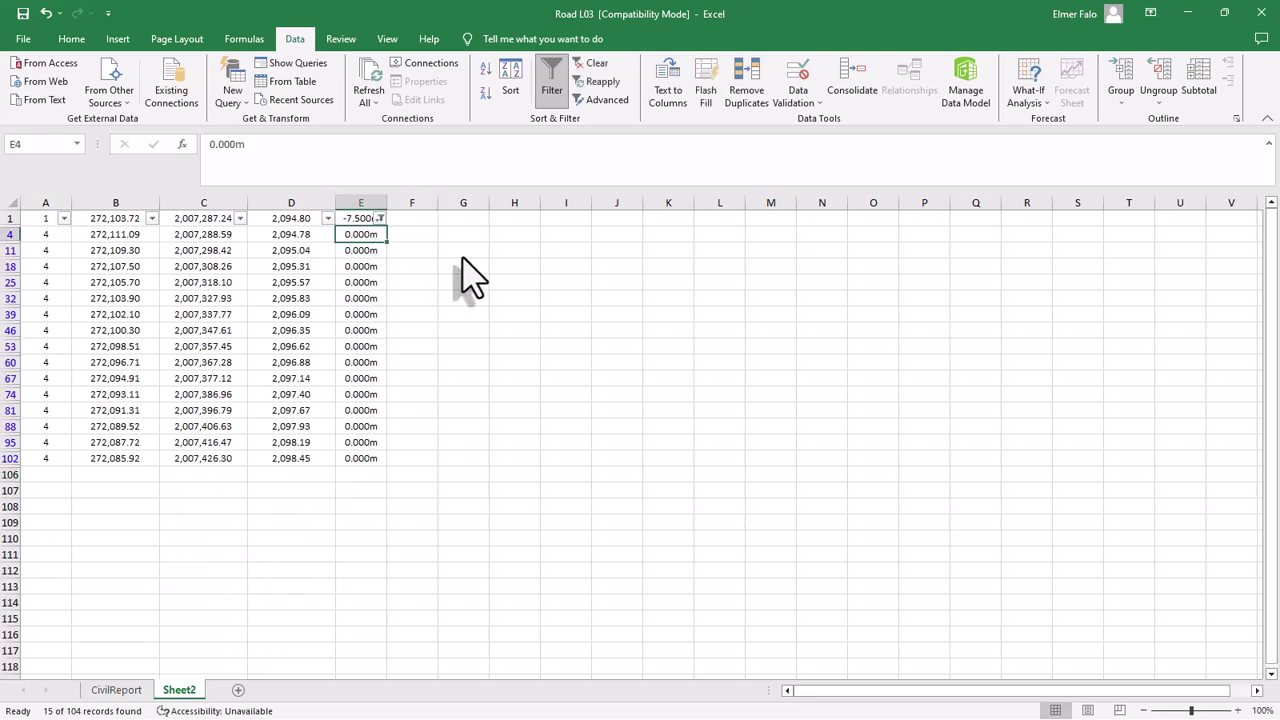
{"action": "type", "text": "10"}
{"action": "key", "text": "Return"}
{"action": "type", "text": "20"}
{"action": "key", "text": "Return"}
{"action": "type", "text": "30"}
{"action": "key", "text": "Return"}
{"action": "type", "text": "40"}
{"action": "key", "text": "Return"}
{"action": "type", "text": "50"}
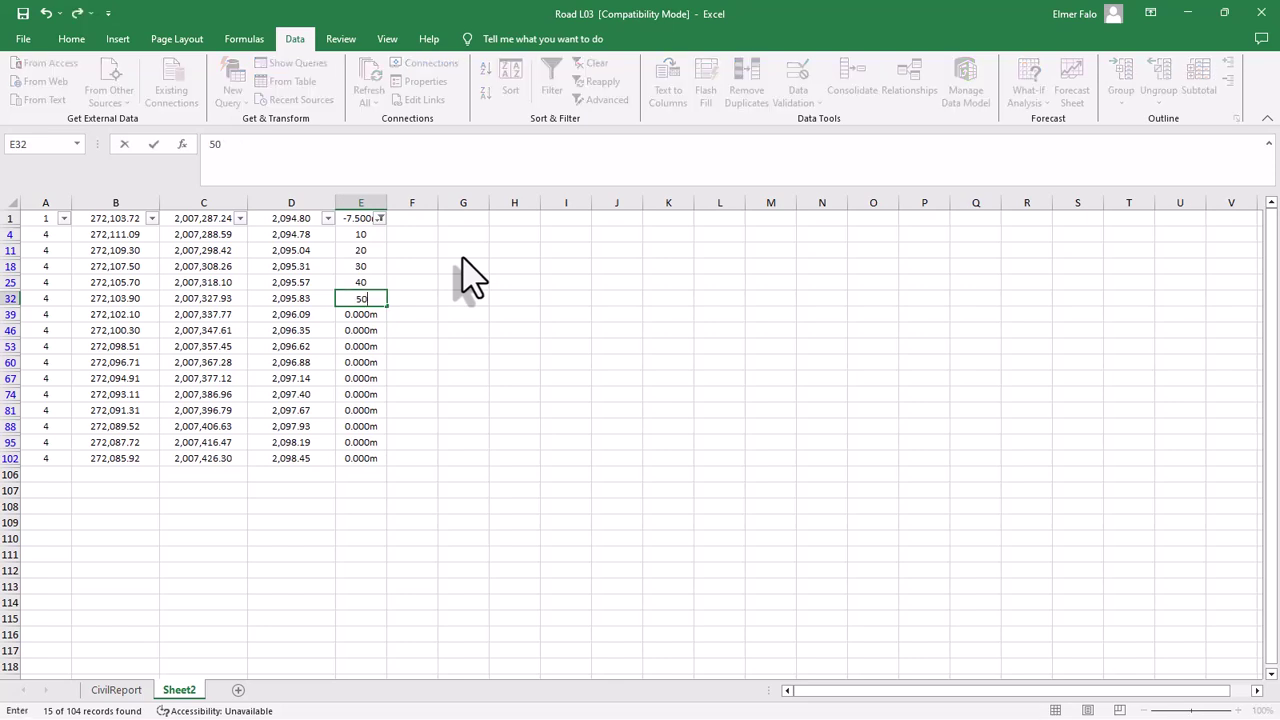
{"action": "key", "text": "Return"}
{"action": "type", "text": "60"}
{"action": "key", "text": "Return"}
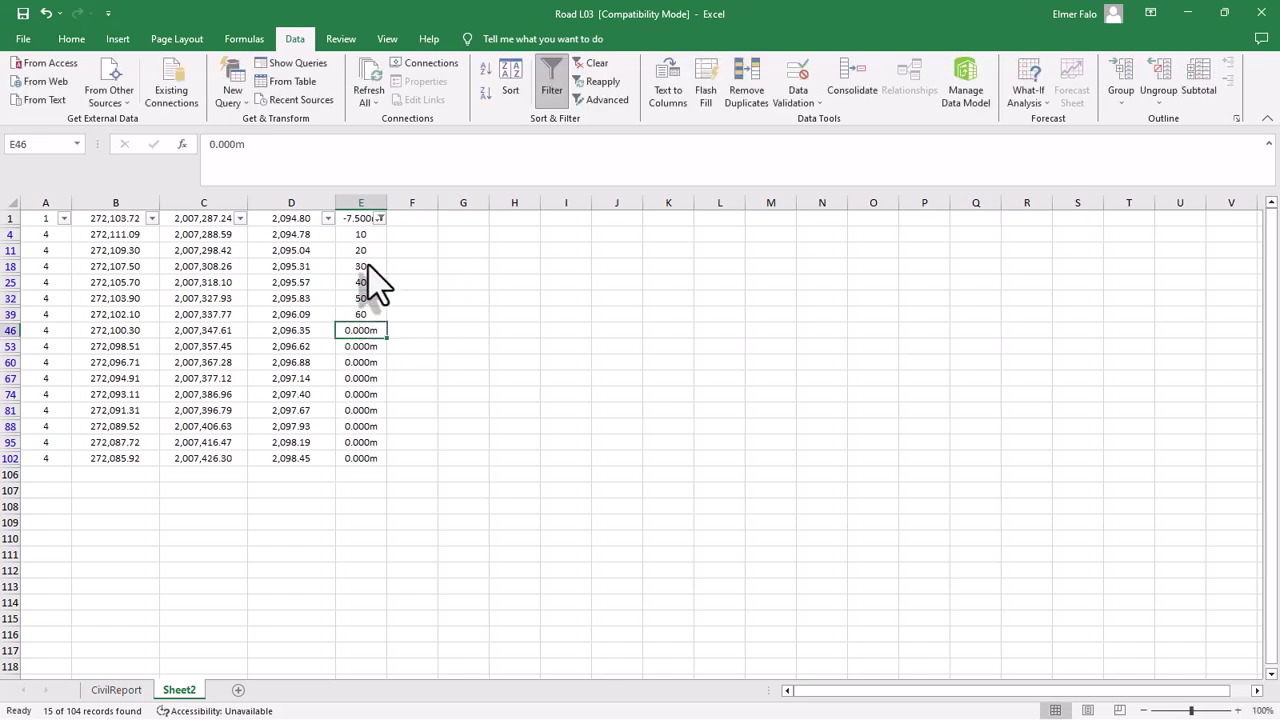
- Try to fill column E down the filtered rows from E18 to E102 and show all rows again
{"action": "left_click_drag", "start_coordinate": [368, 264], "coordinate": [376, 460]}
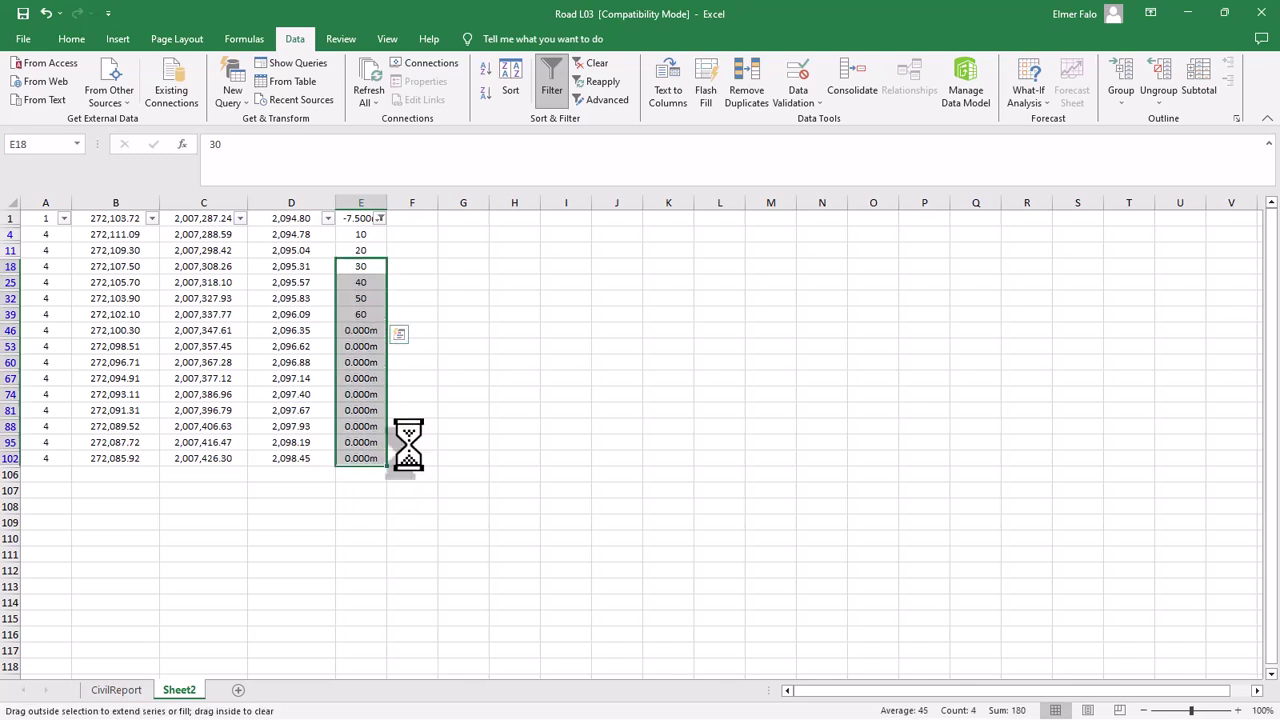
{"action": "left_click", "coordinate": [461, 426]}
{"action": "left_click", "coordinate": [379, 218]}
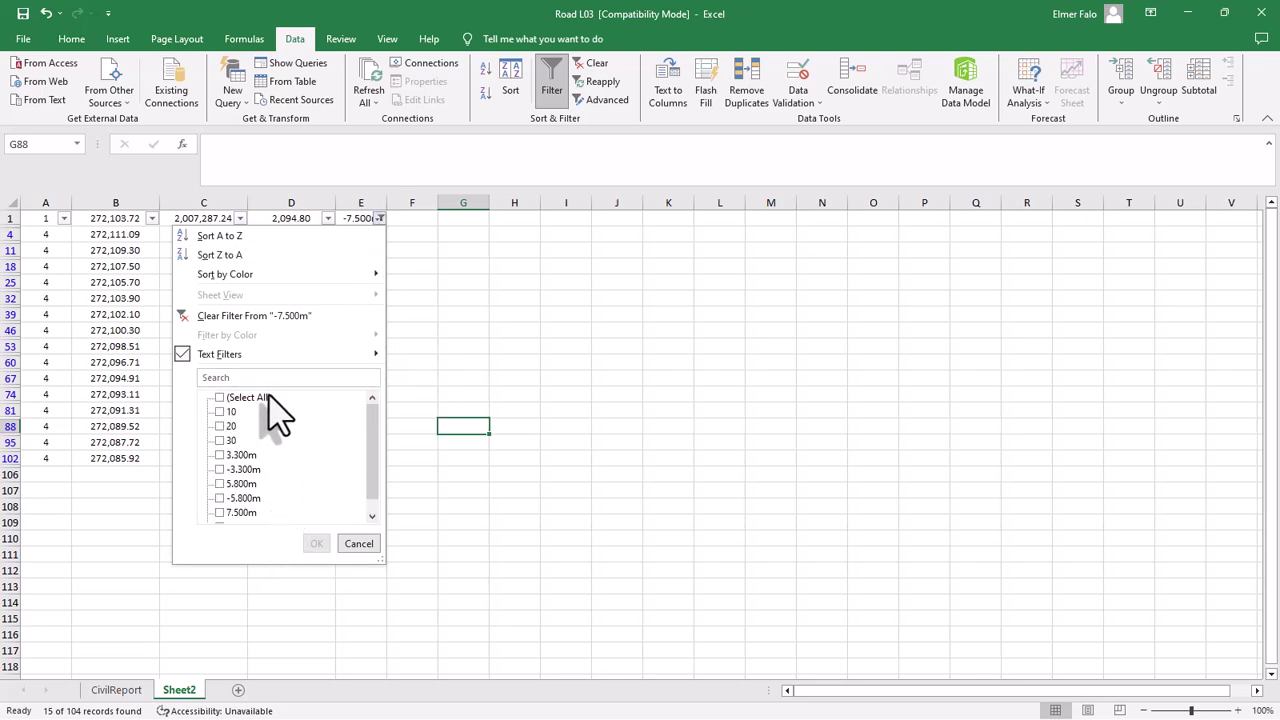
{"action": "left_click", "coordinate": [379, 220]}
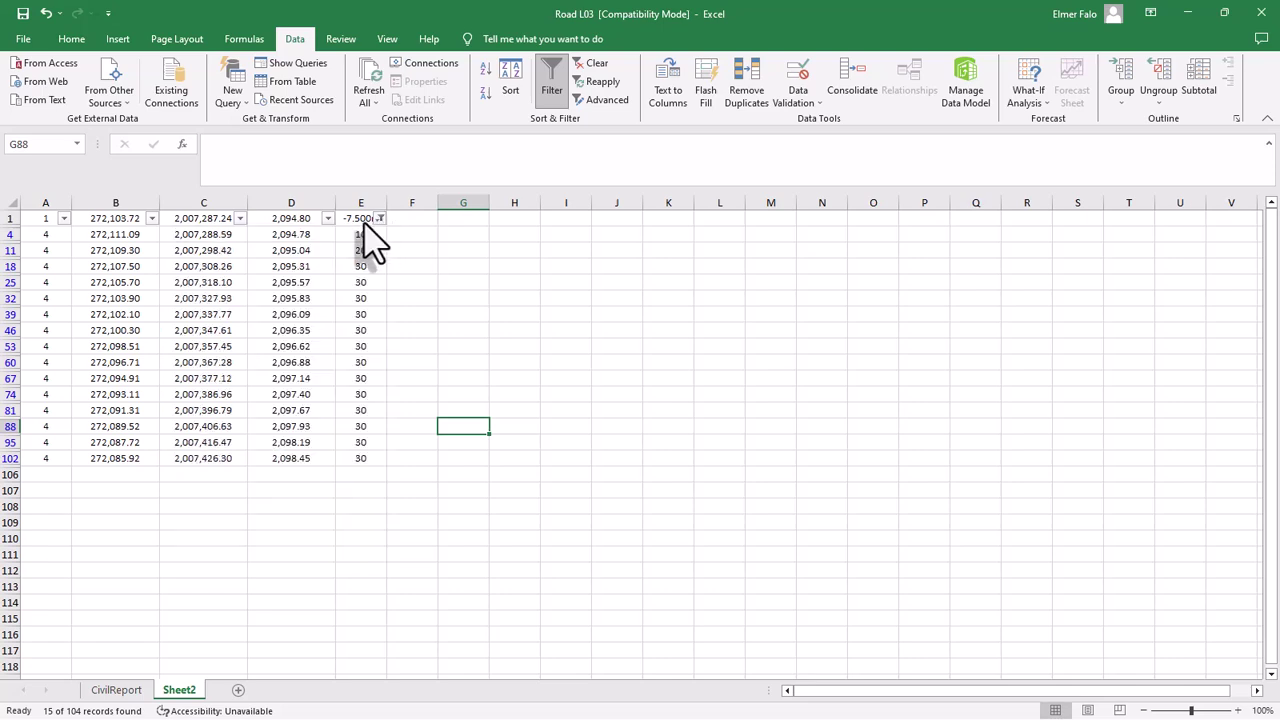
{"action": "left_click", "coordinate": [379, 219]}
{"action": "left_click", "coordinate": [220, 398]}
{"action": "left_click", "coordinate": [314, 543]}
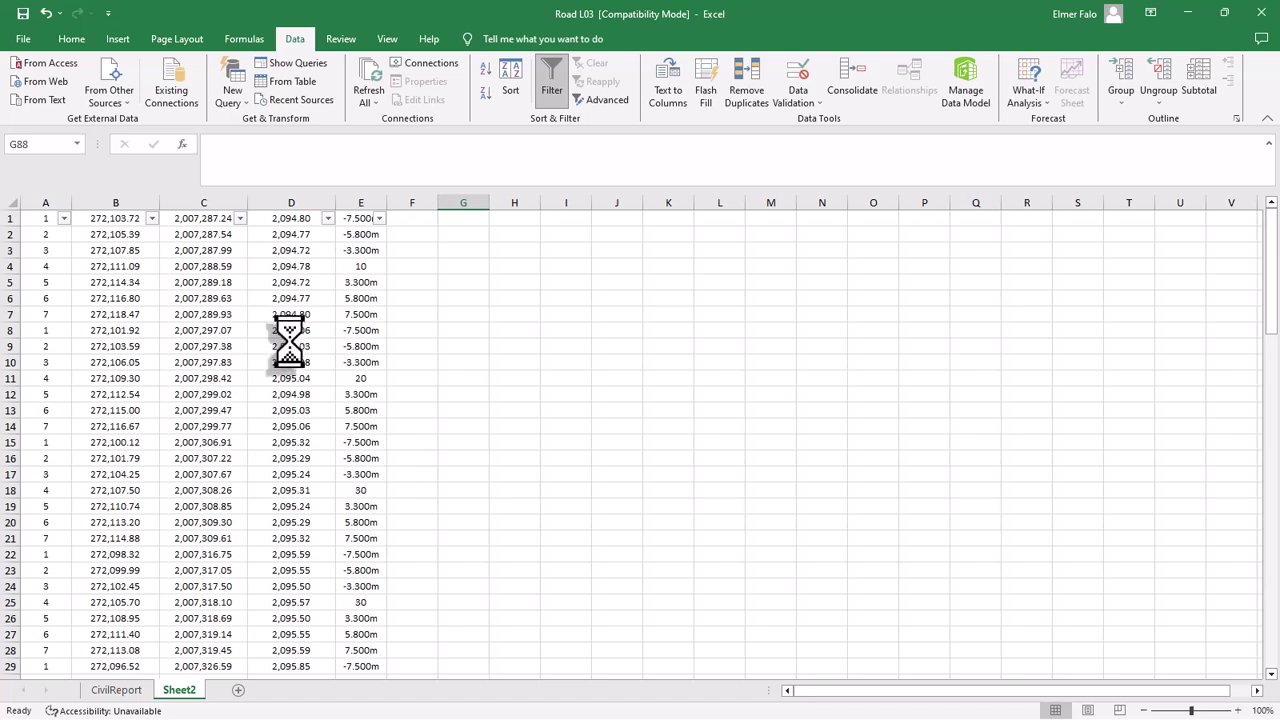
- Undo the clearing of the offset filter and the fill in E18 to E102
{"action": "left_click", "coordinate": [44, 13]}
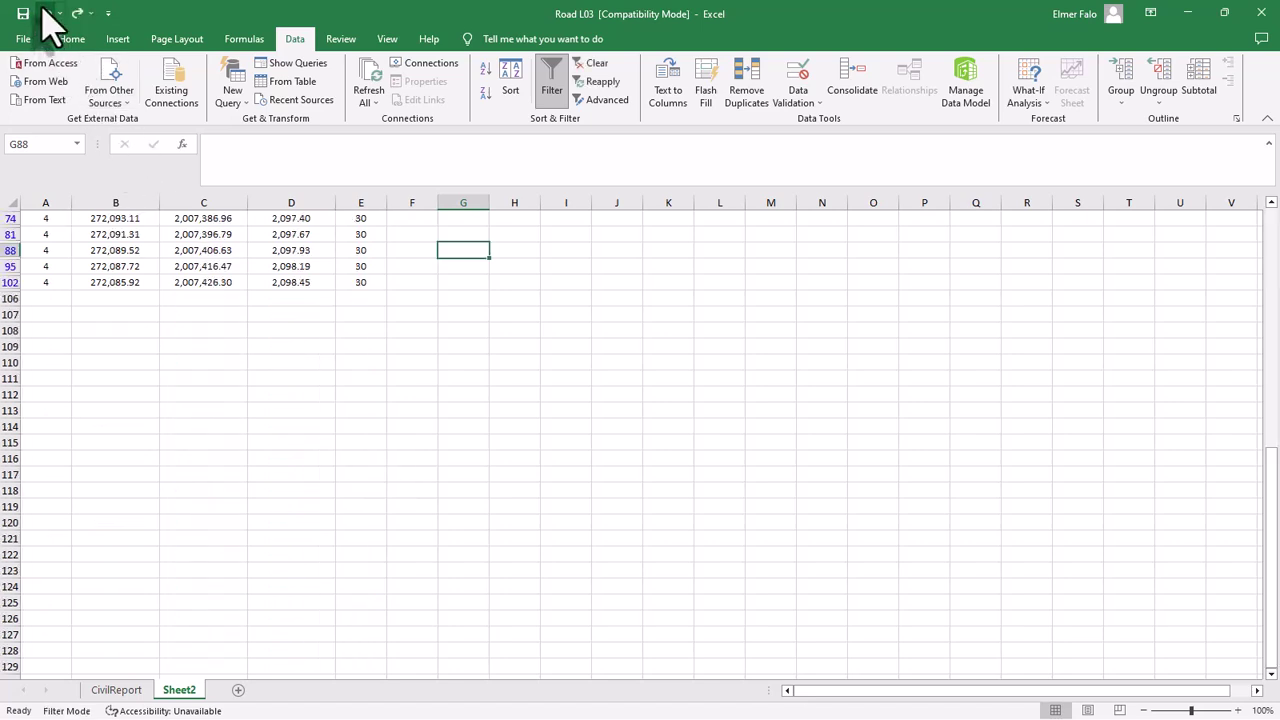
{"action": "scroll", "coordinate": [400, 312], "scroll_direction": "up", "scroll_amount": 4}
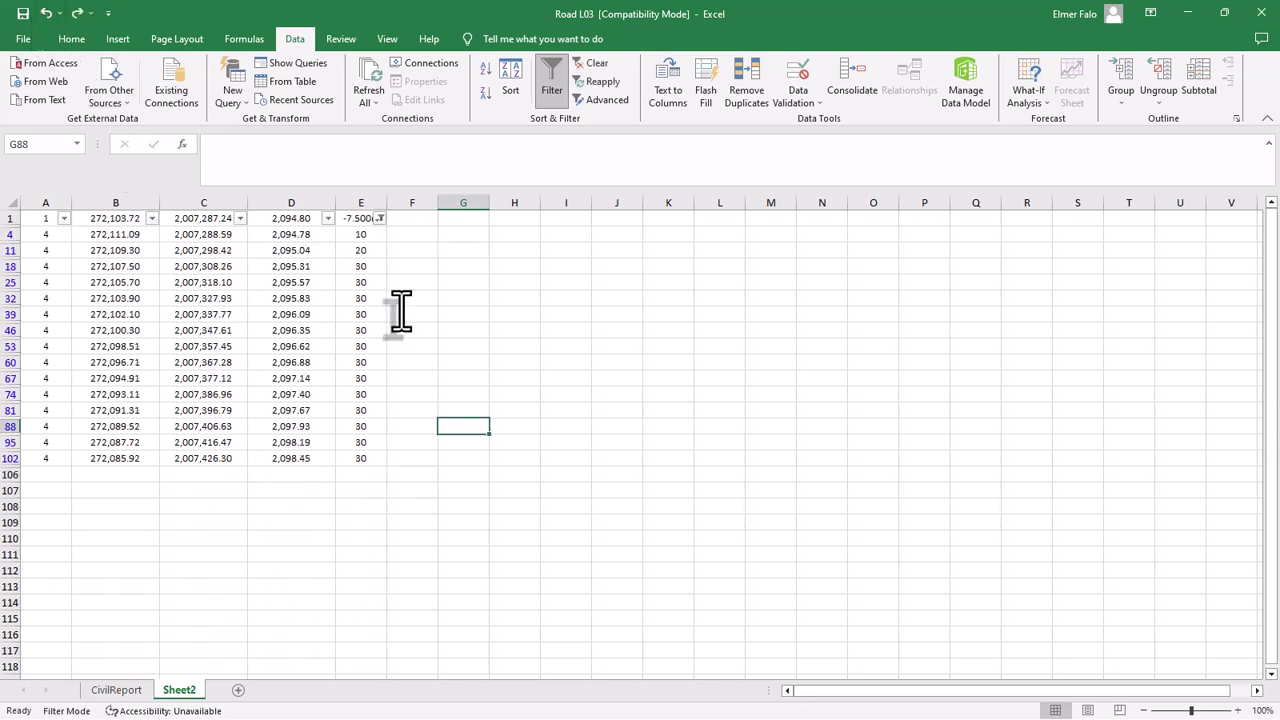
{"action": "left_click", "coordinate": [44, 13]}
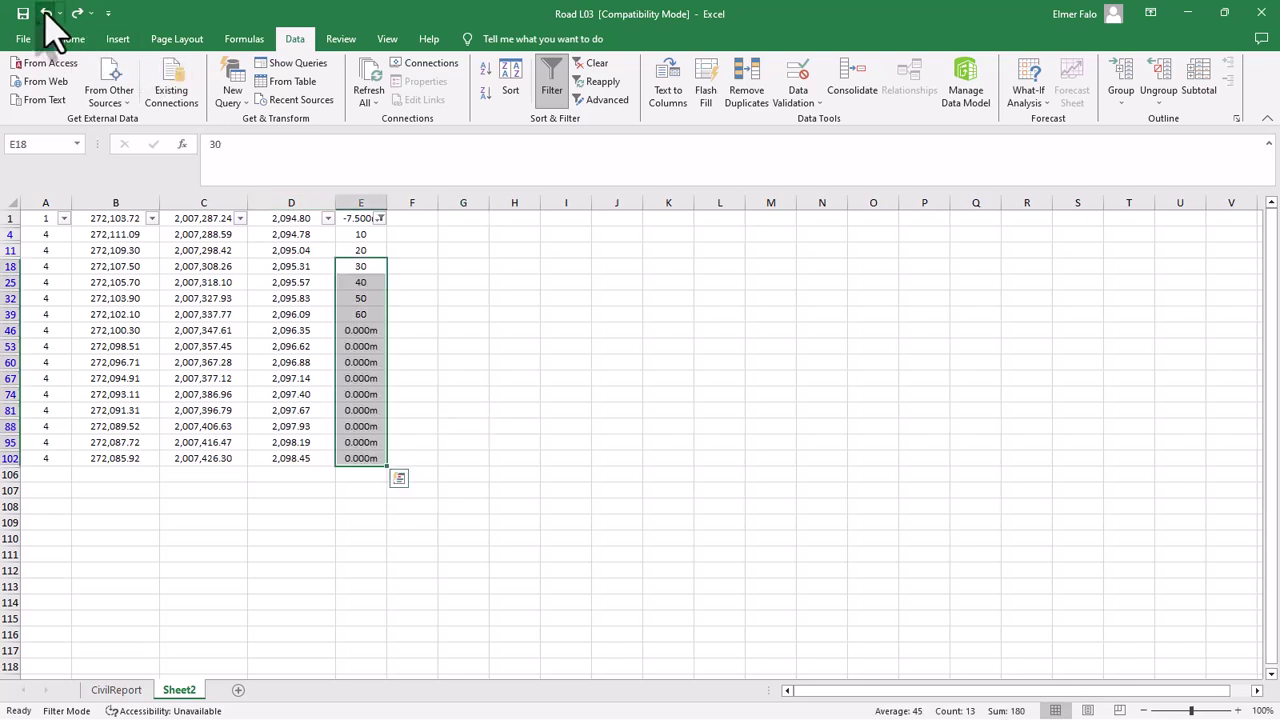
- Enter 70, 80, 90, 100, 120, 130, 140, 150 and 160 in the remaining filtered cells, E46 to E102
{"action": "left_click", "coordinate": [380, 335]}
{"action": "type", "text": "70"}
{"action": "key", "text": "Return"}
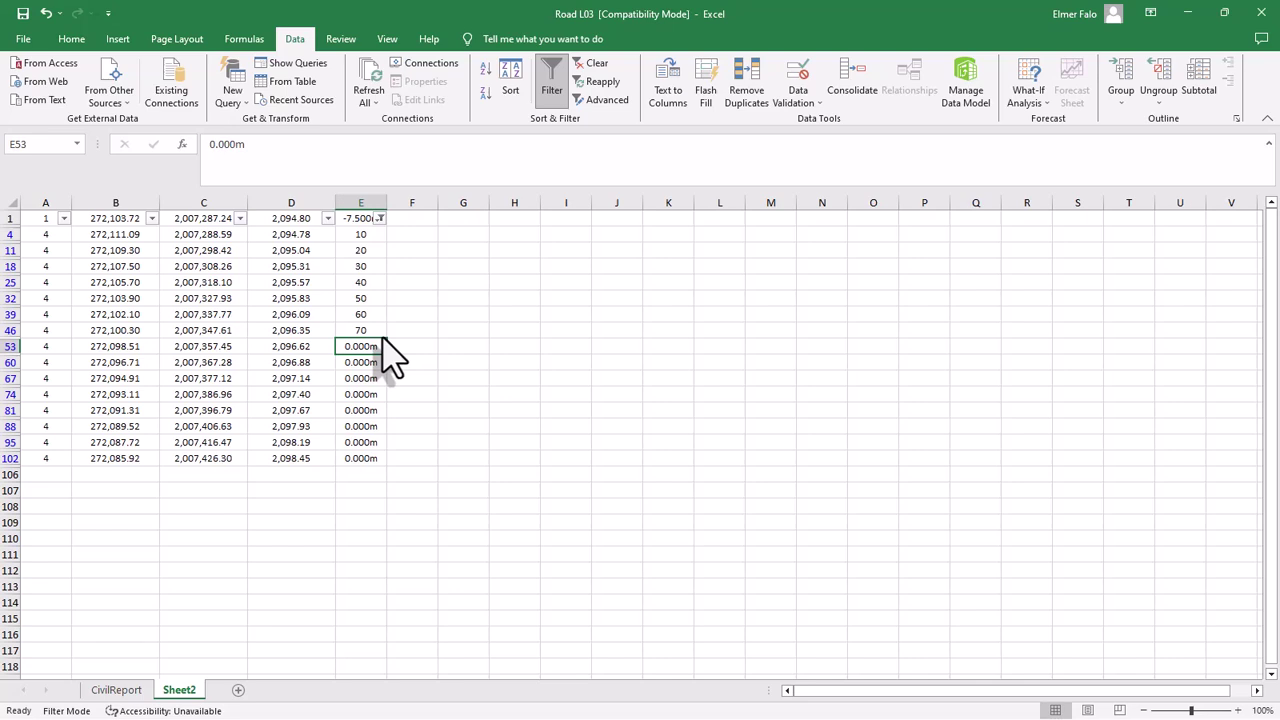
{"action": "type", "text": "890"}
{"action": "key", "text": "Return"}
{"action": "type", "text": "100"}
{"action": "key", "text": "Return"}
{"action": "type", "text": "120"}
{"action": "key", "text": "Return"}
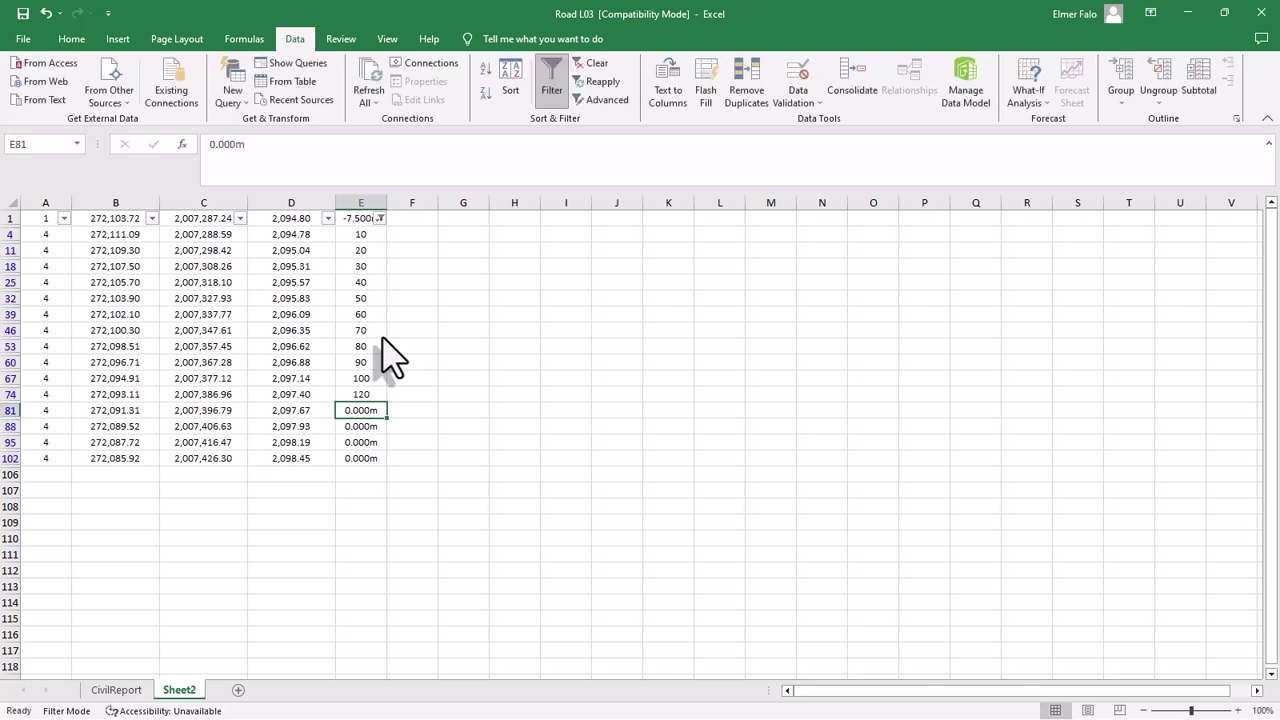
{"action": "type", "text": "1"}
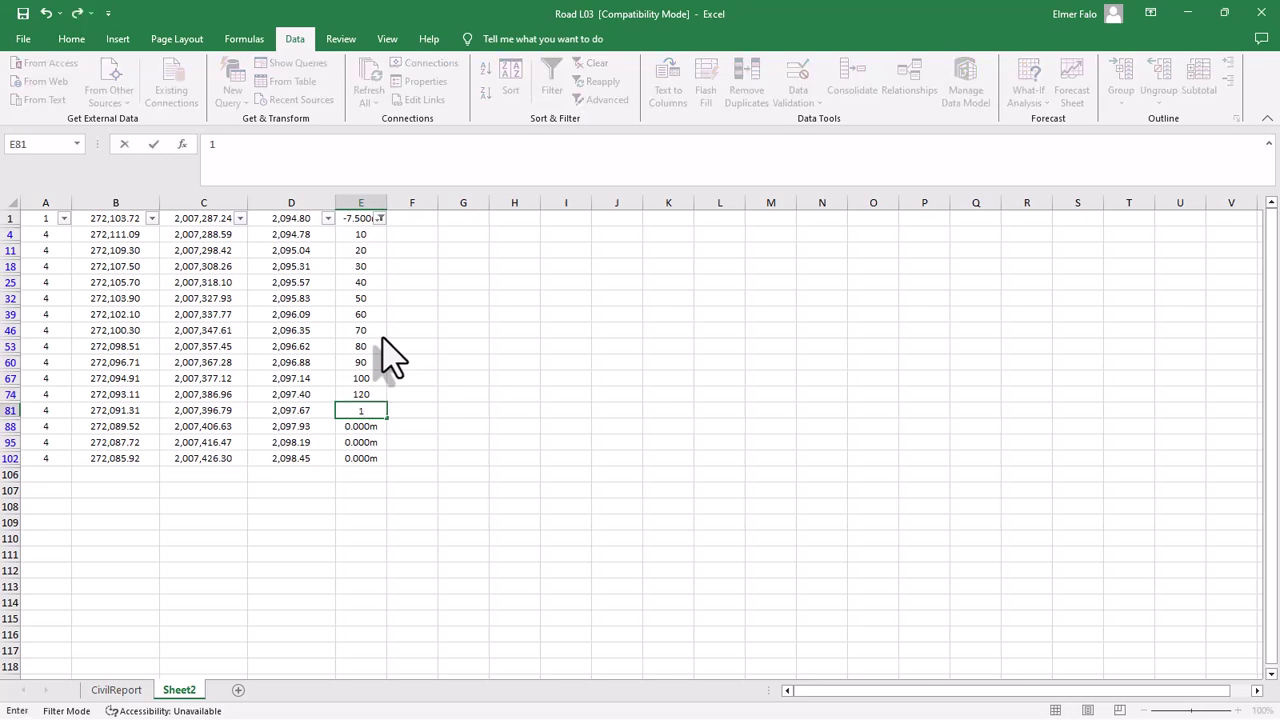
{"action": "type", "text": "30"}
{"action": "key", "text": "Return"}
{"action": "type", "text": "140"}
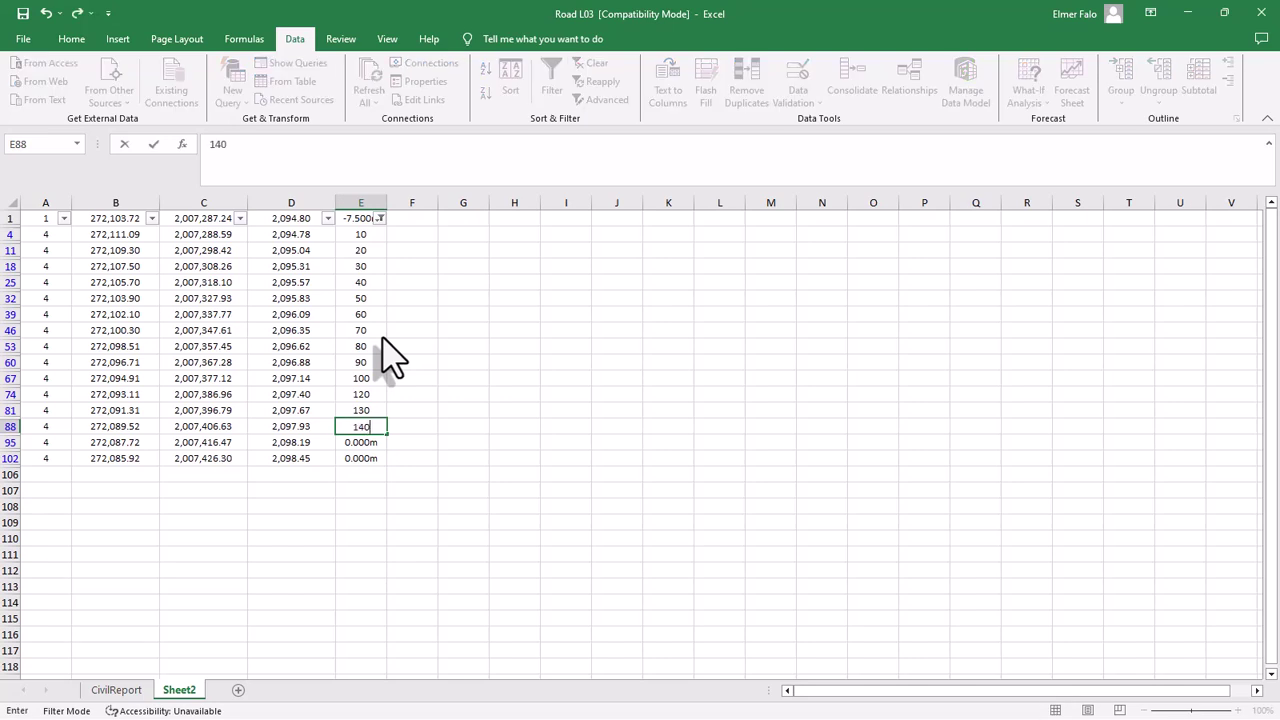
{"action": "key", "text": "Return"}
{"action": "type", "text": "1"}
{"action": "type", "text": "1"}
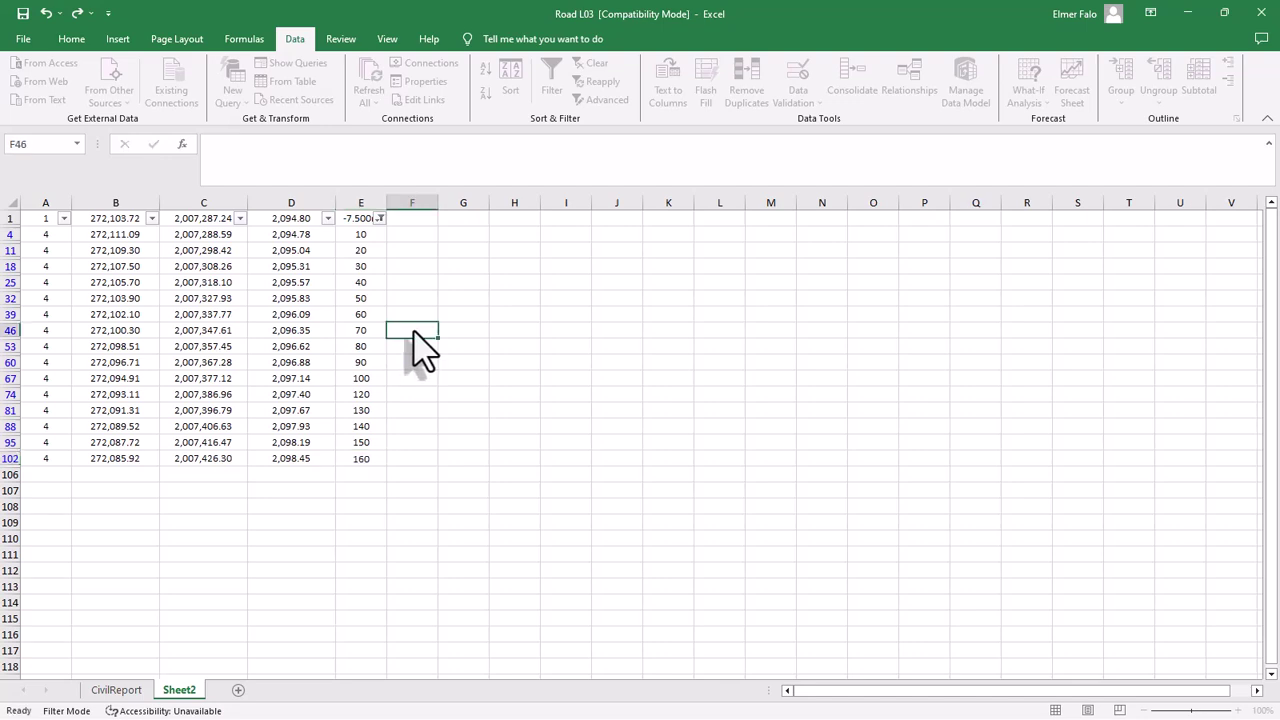
{"action": "left_click", "coordinate": [409, 331]}
- Apply the custom number format 0+000 to the filtered values in E4 to E102
{"action": "left_click_drag", "start_coordinate": [360, 234], "coordinate": [365, 455]}
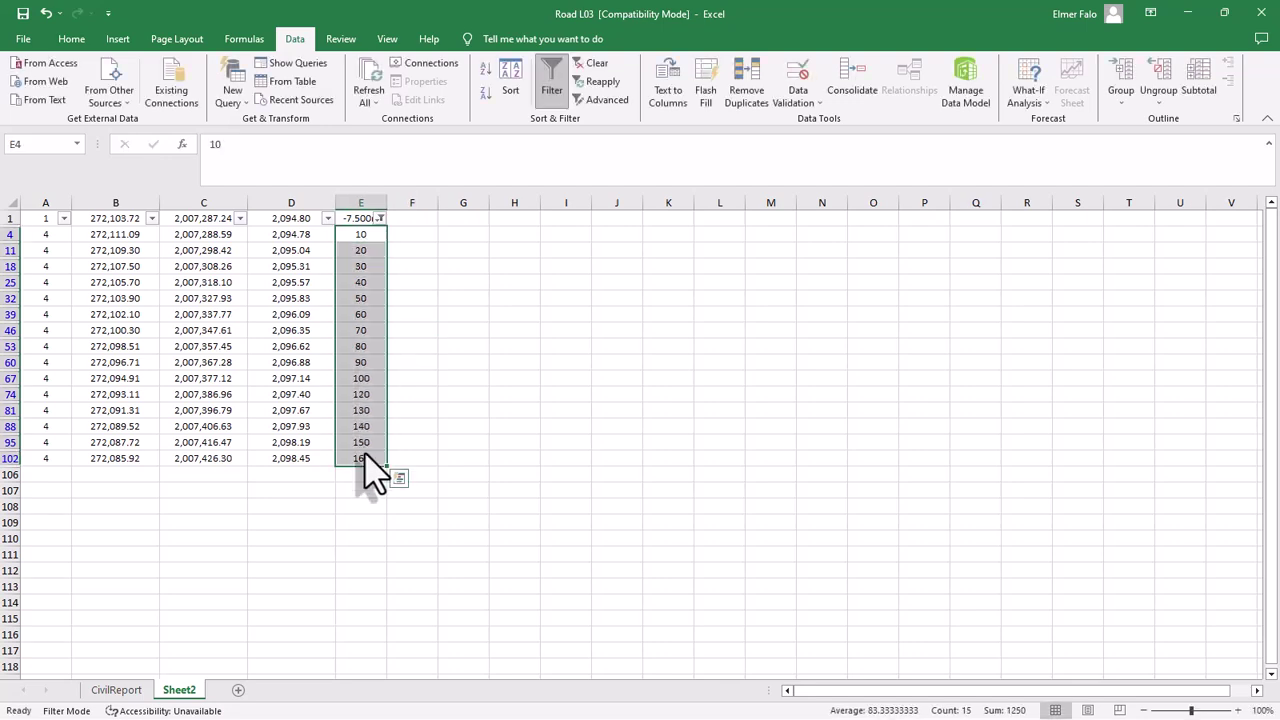
{"action": "right_click", "coordinate": [365, 455]}
{"action": "left_click", "coordinate": [416, 361]}
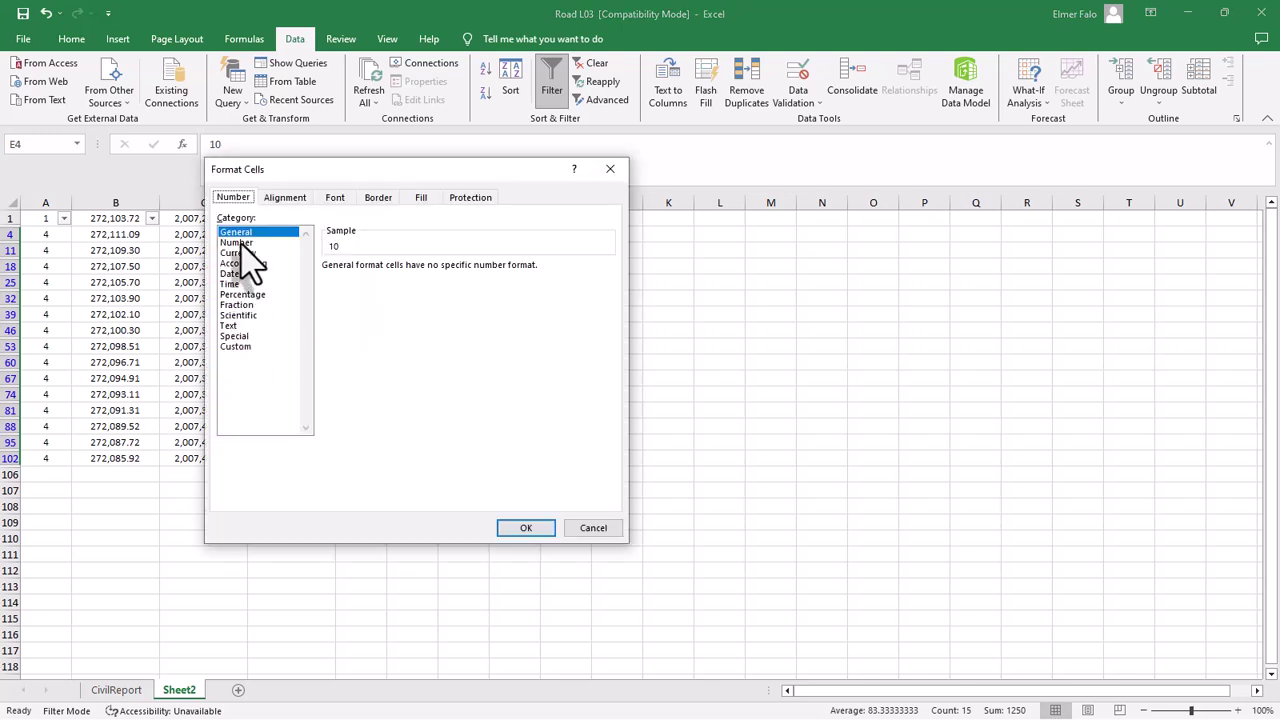
{"action": "left_click", "coordinate": [240, 346]}
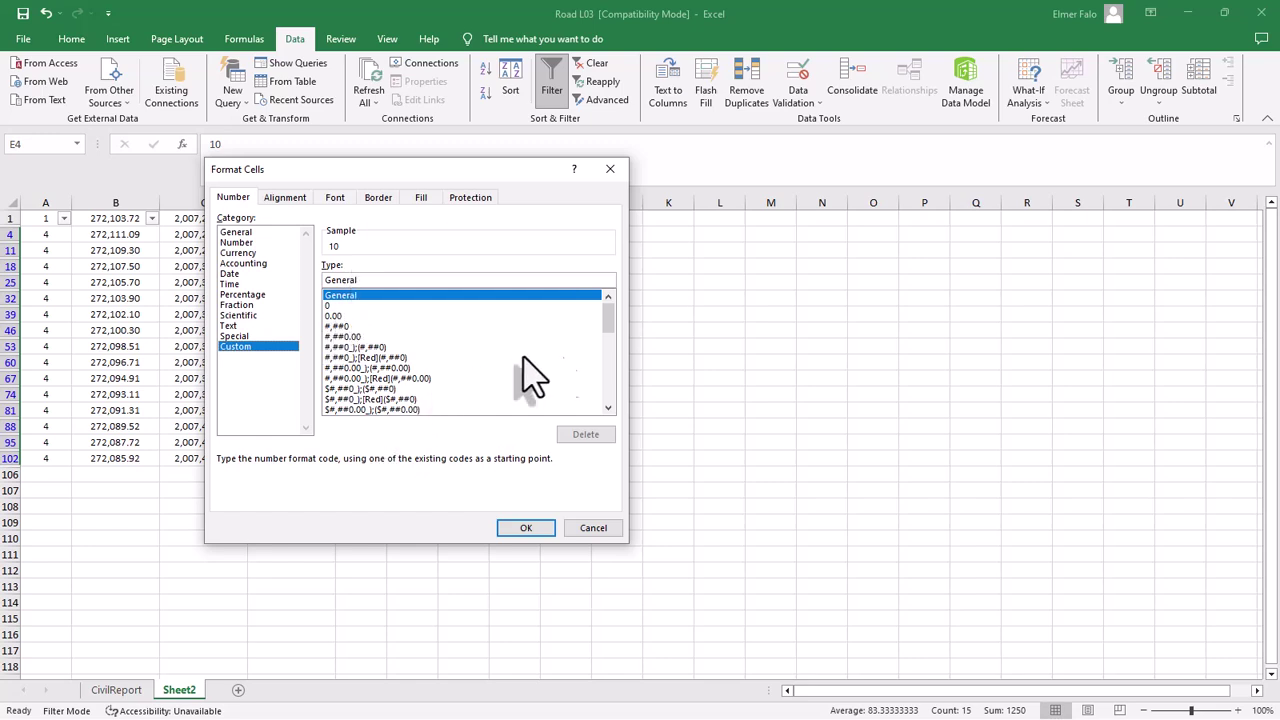
{"action": "left_click_drag", "start_coordinate": [607, 318], "coordinate": [607, 386]}
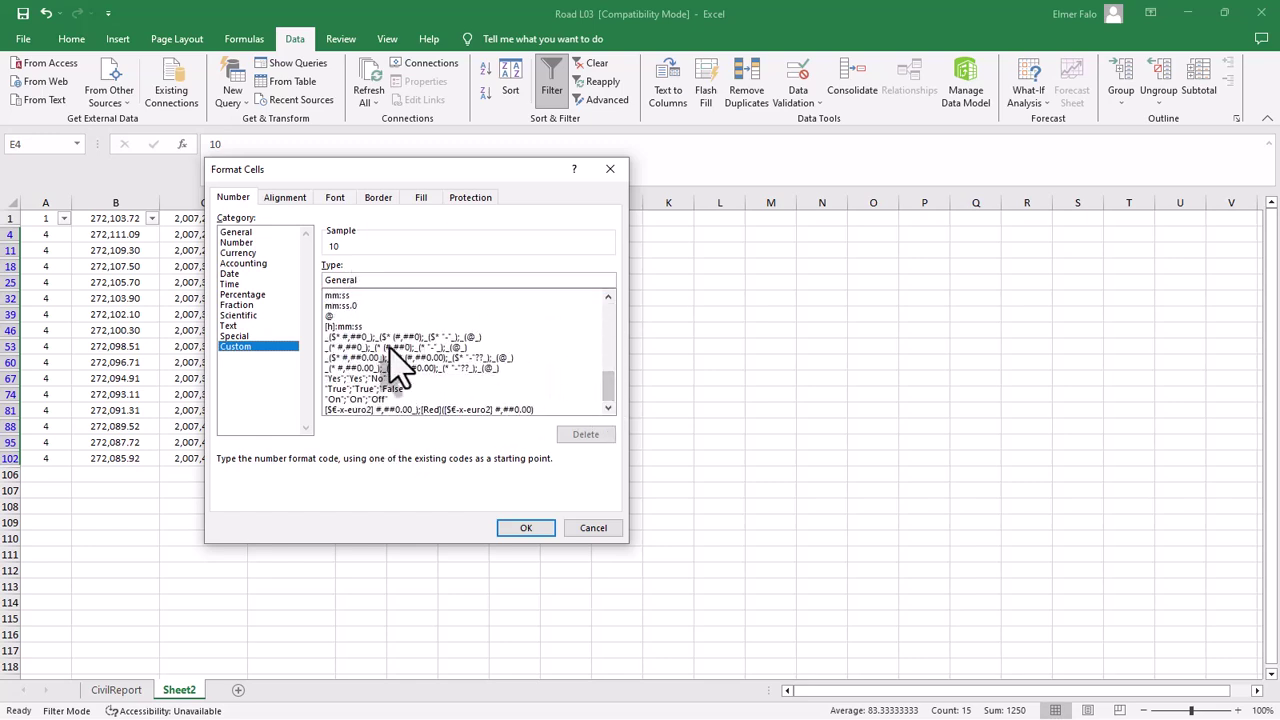
{"action": "scroll", "coordinate": [612, 392], "scroll_direction": "up", "scroll_amount": 1}
{"action": "left_click_drag", "start_coordinate": [612, 392], "coordinate": [609, 298]}
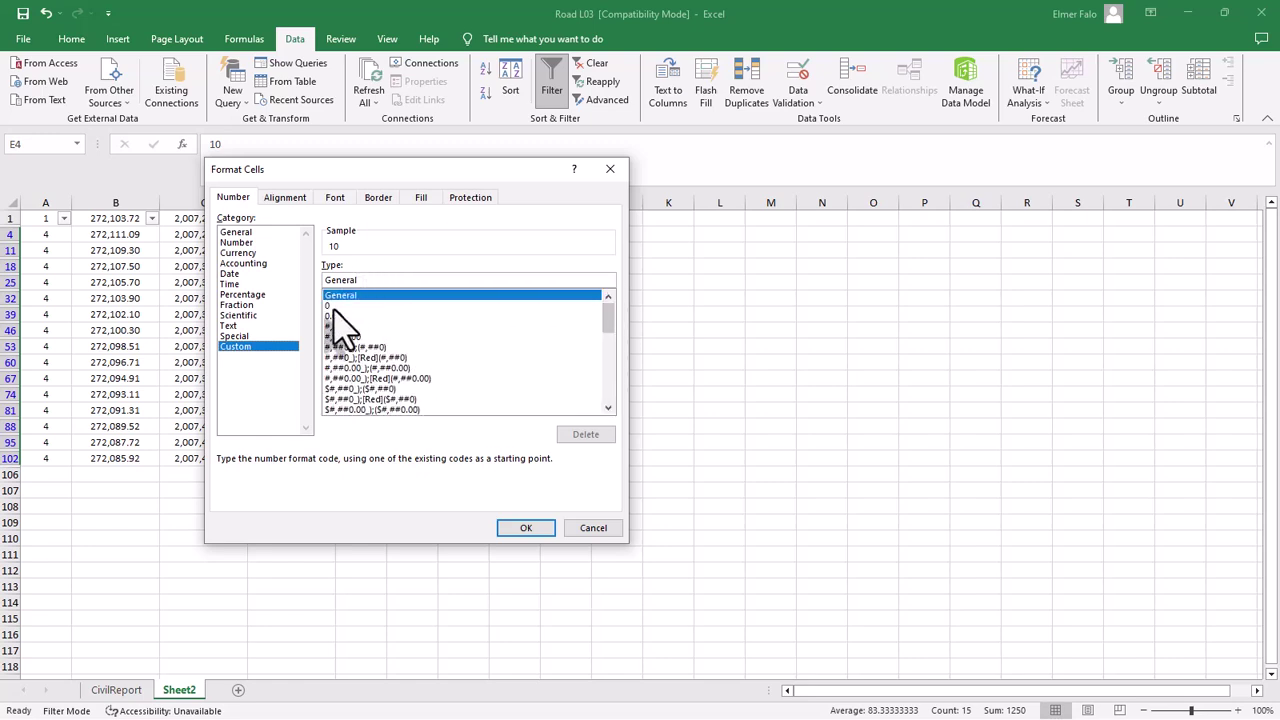
{"action": "left_click", "coordinate": [340, 305]}
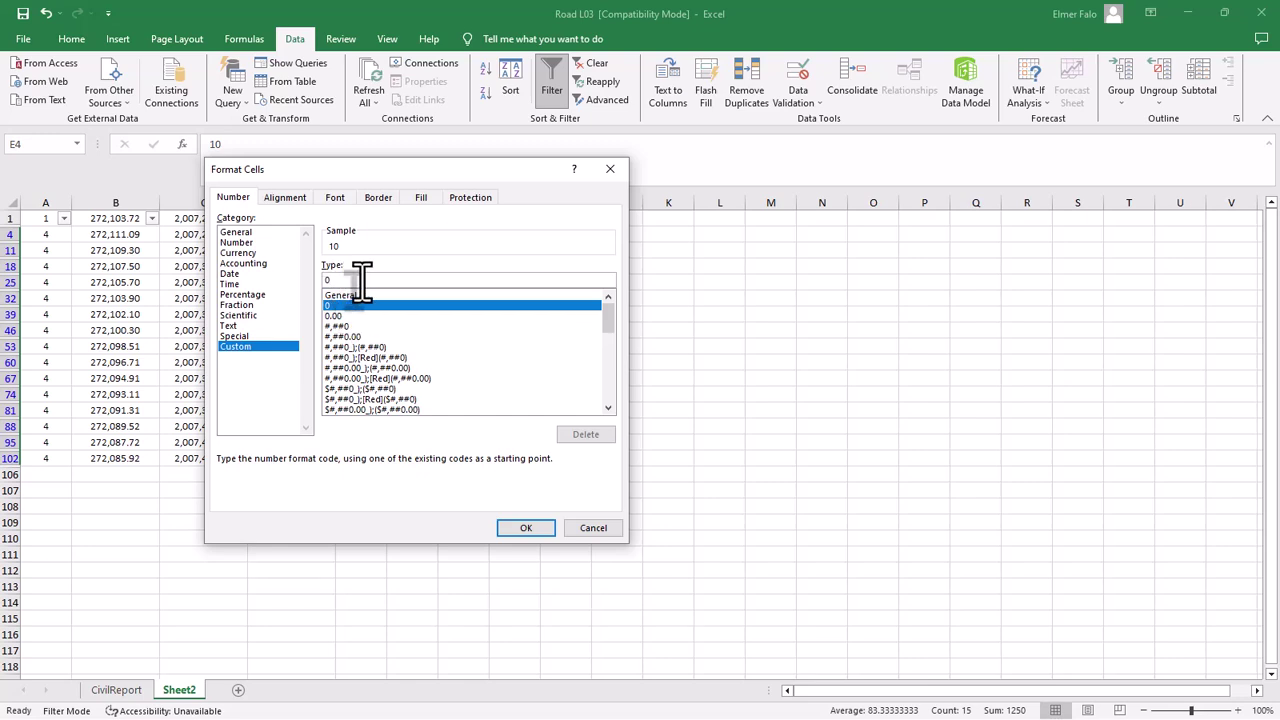
{"action": "left_click", "coordinate": [361, 280]}
{"action": "type", "text": "+000"}
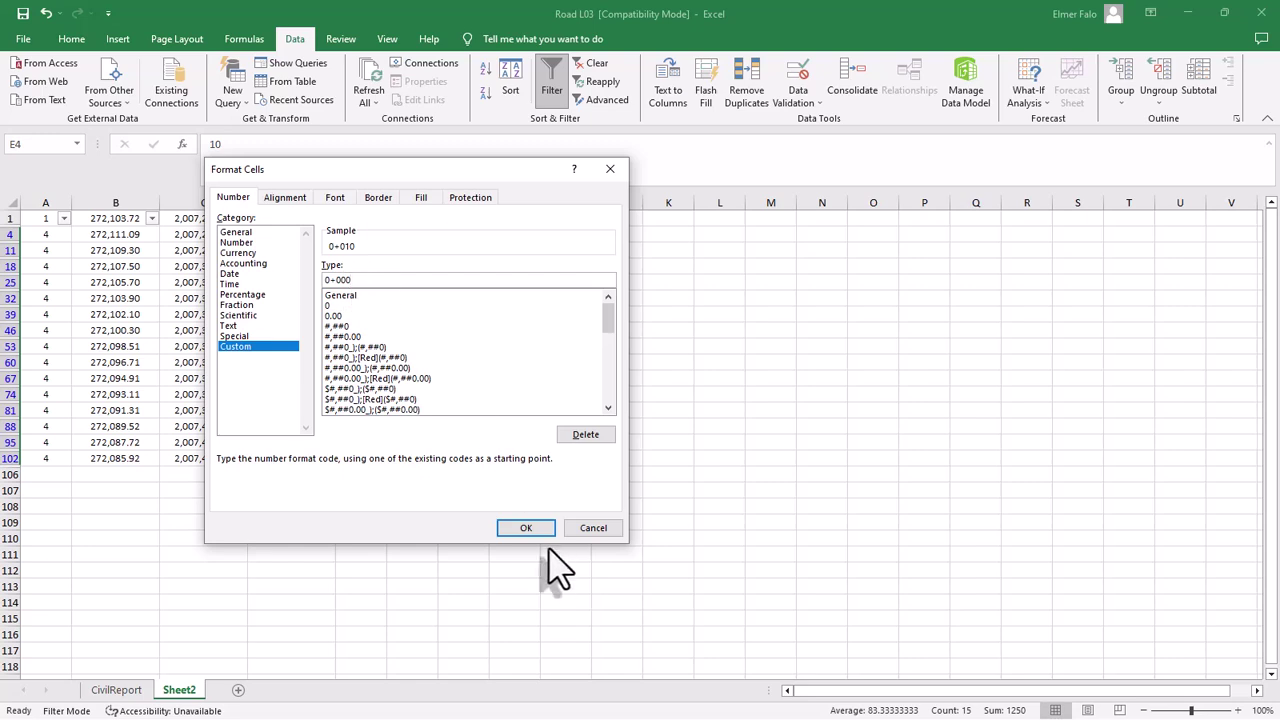
{"action": "left_click", "coordinate": [528, 527]}
{"action": "left_click", "coordinate": [512, 520]}
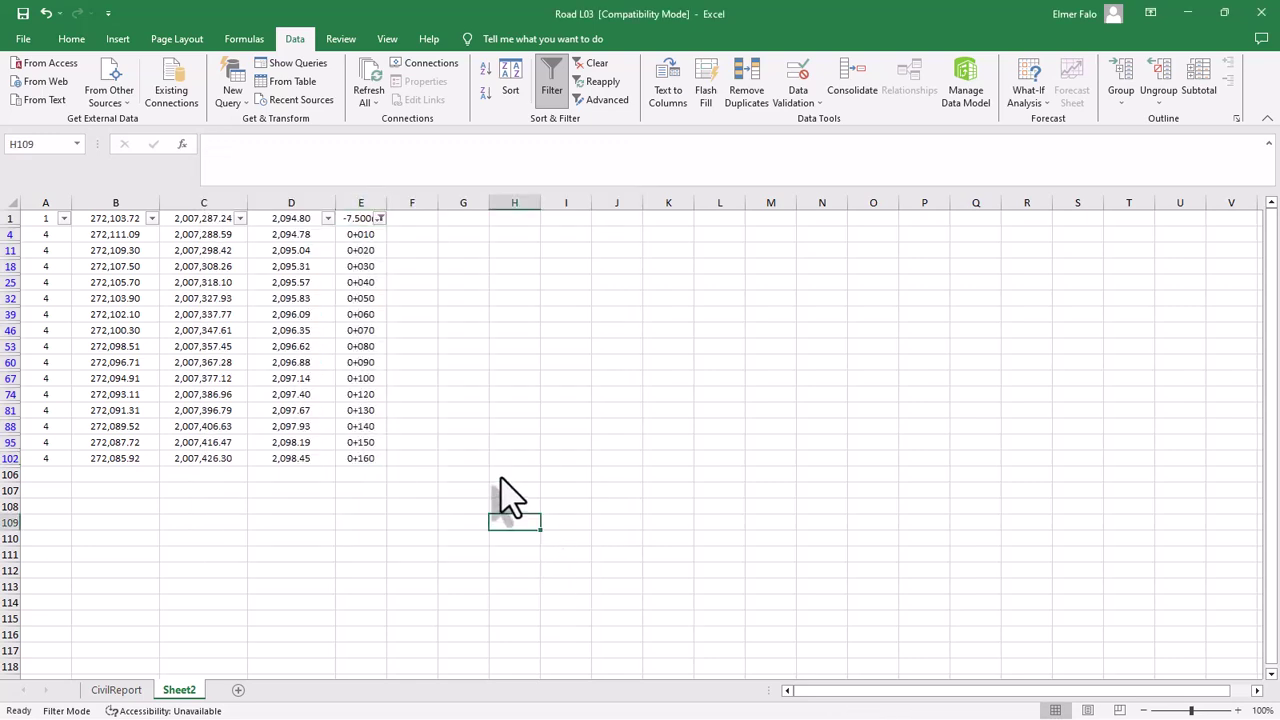
- Fill the filtered station cells E4 to E102 with light blue
{"action": "left_click_drag", "start_coordinate": [365, 238], "coordinate": [363, 460]}
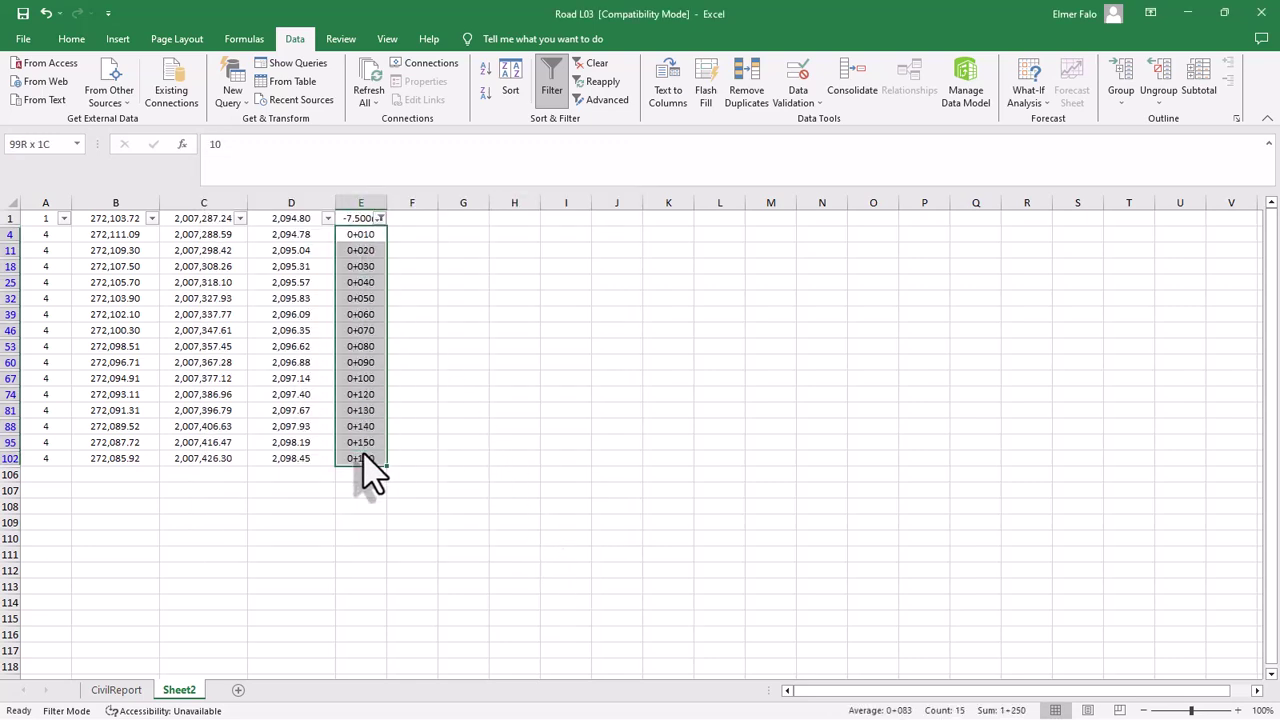
{"action": "left_click", "coordinate": [71, 39]}
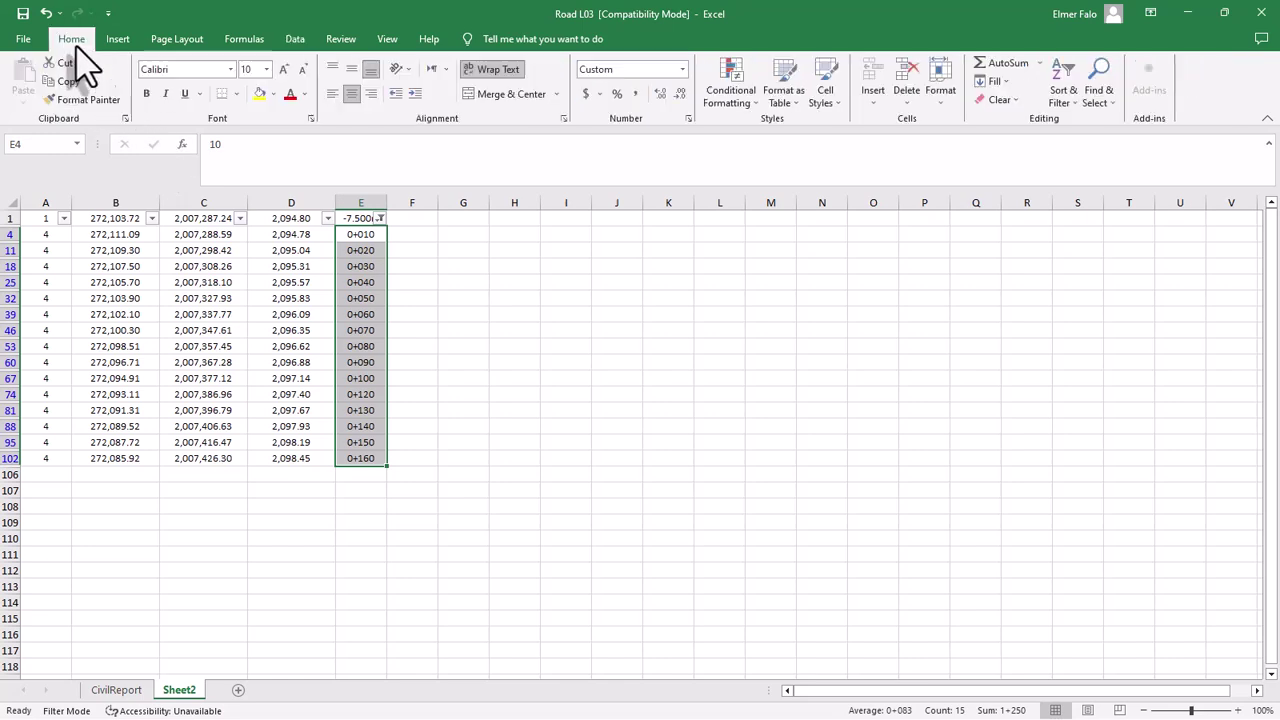
{"action": "left_click", "coordinate": [274, 94]}
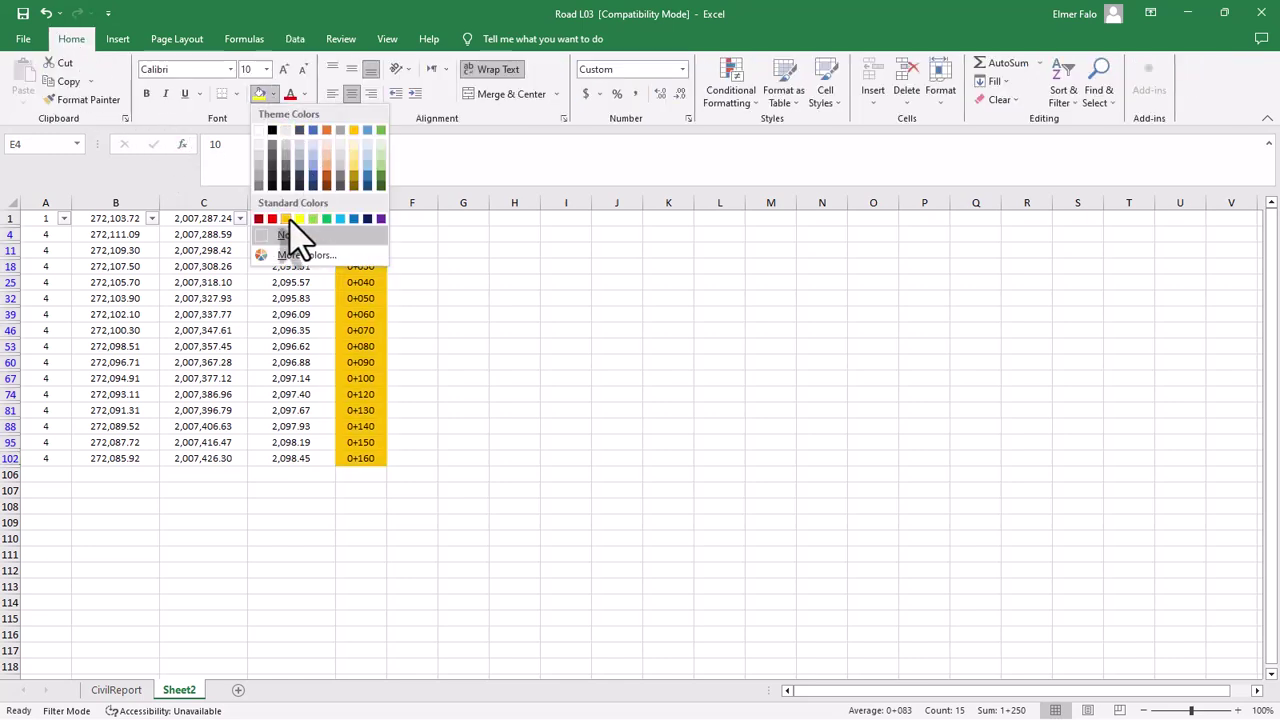
{"action": "left_click", "coordinate": [366, 166]}
{"action": "left_click", "coordinate": [463, 360]}
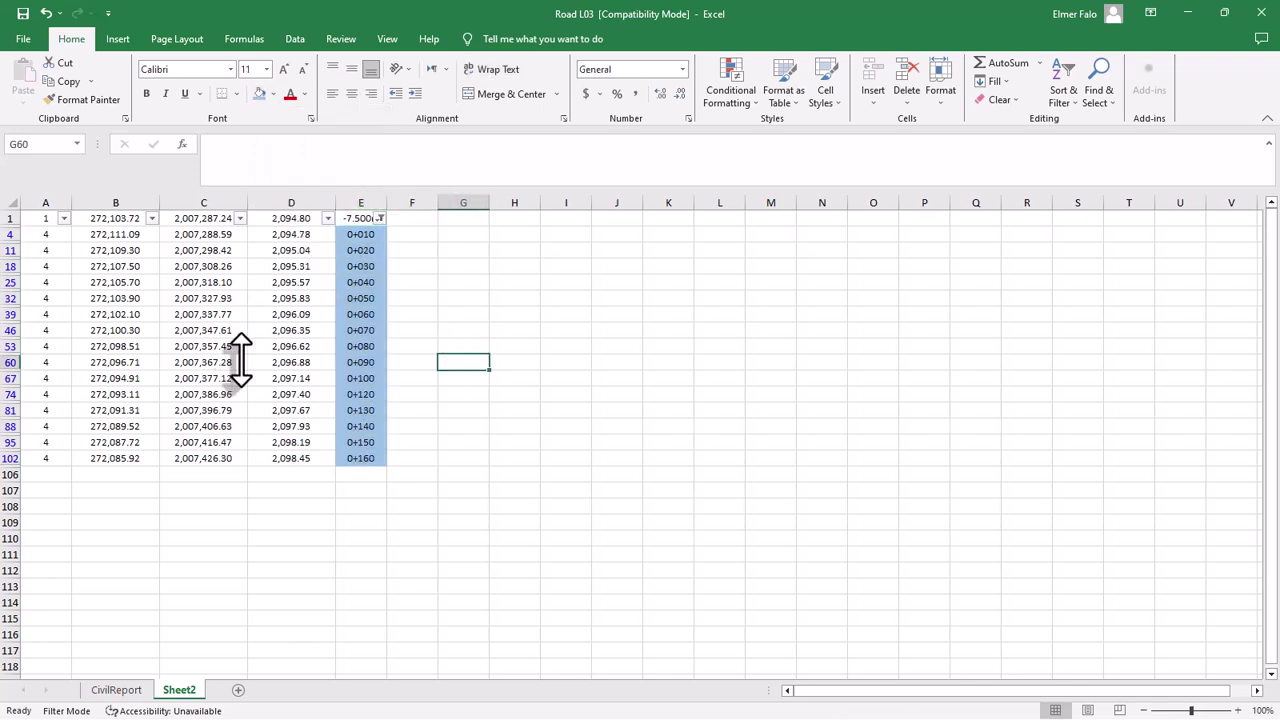
{"action": "left_click", "coordinate": [115, 298]}
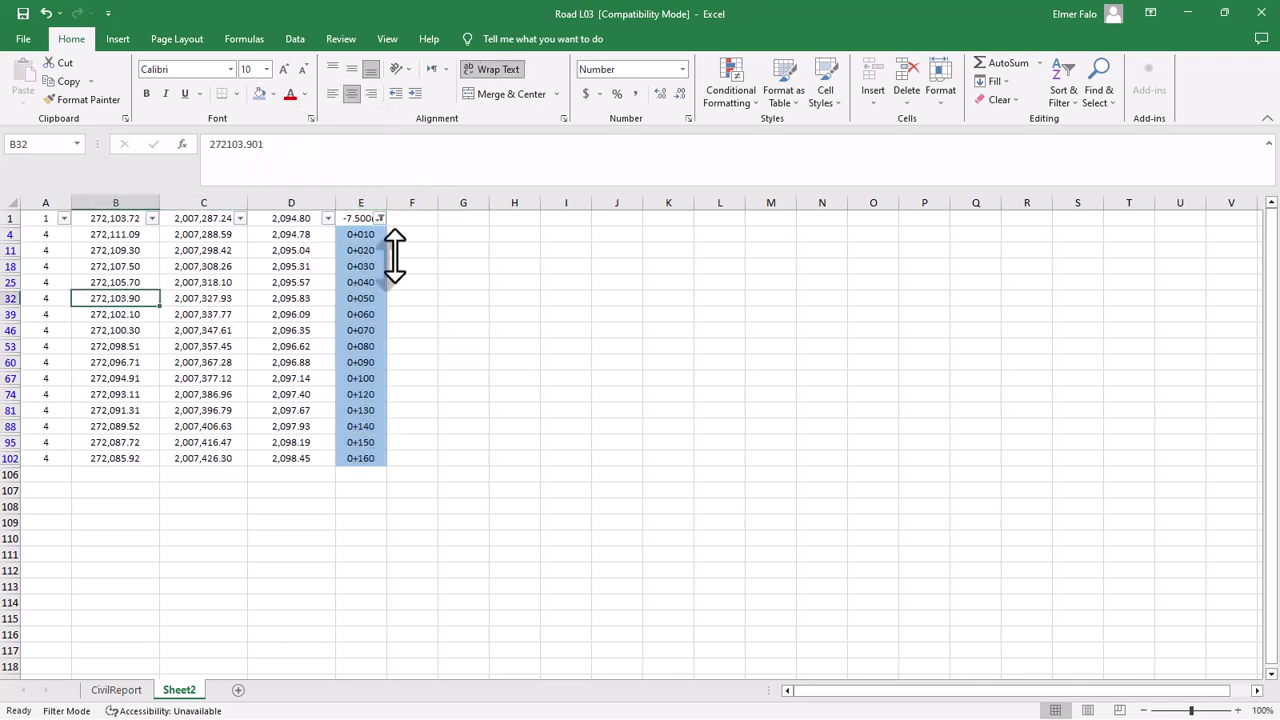
- Show all rows again by selecting every value in the column E filter
{"action": "left_click", "coordinate": [380, 218]}
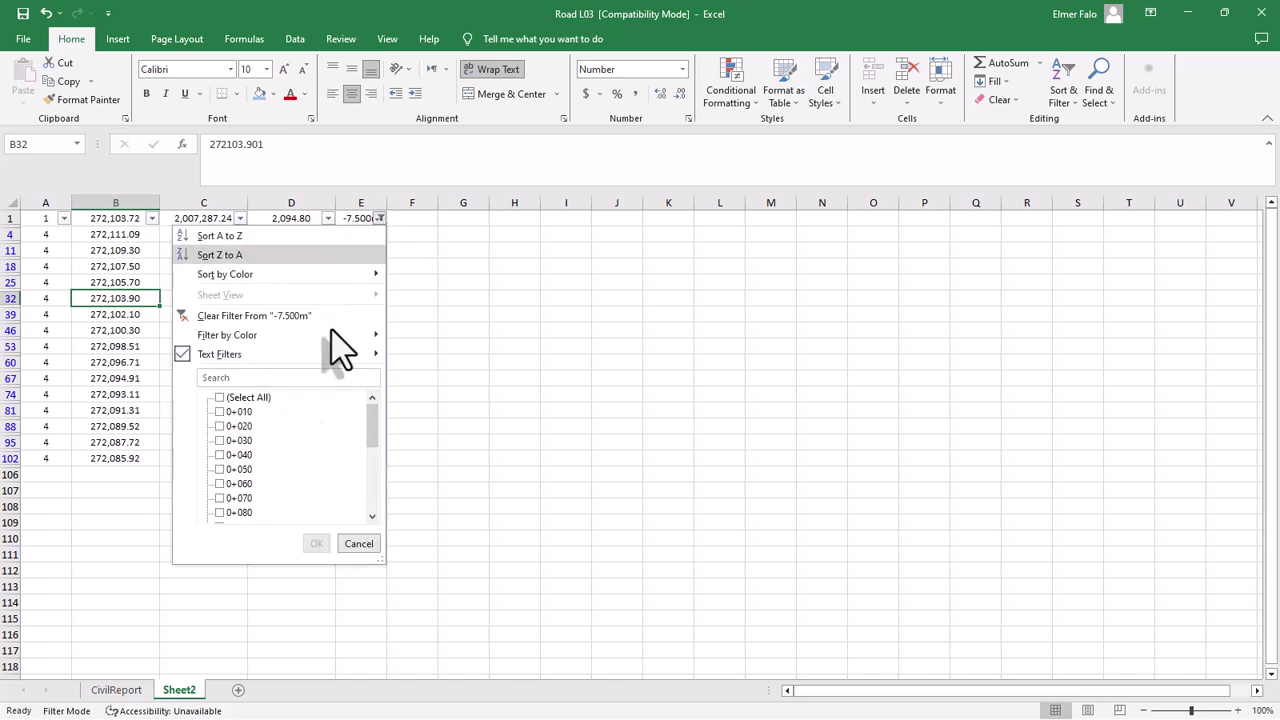
{"action": "left_click", "coordinate": [219, 397]}
{"action": "left_click", "coordinate": [316, 543]}
{"action": "left_click", "coordinate": [460, 472]}
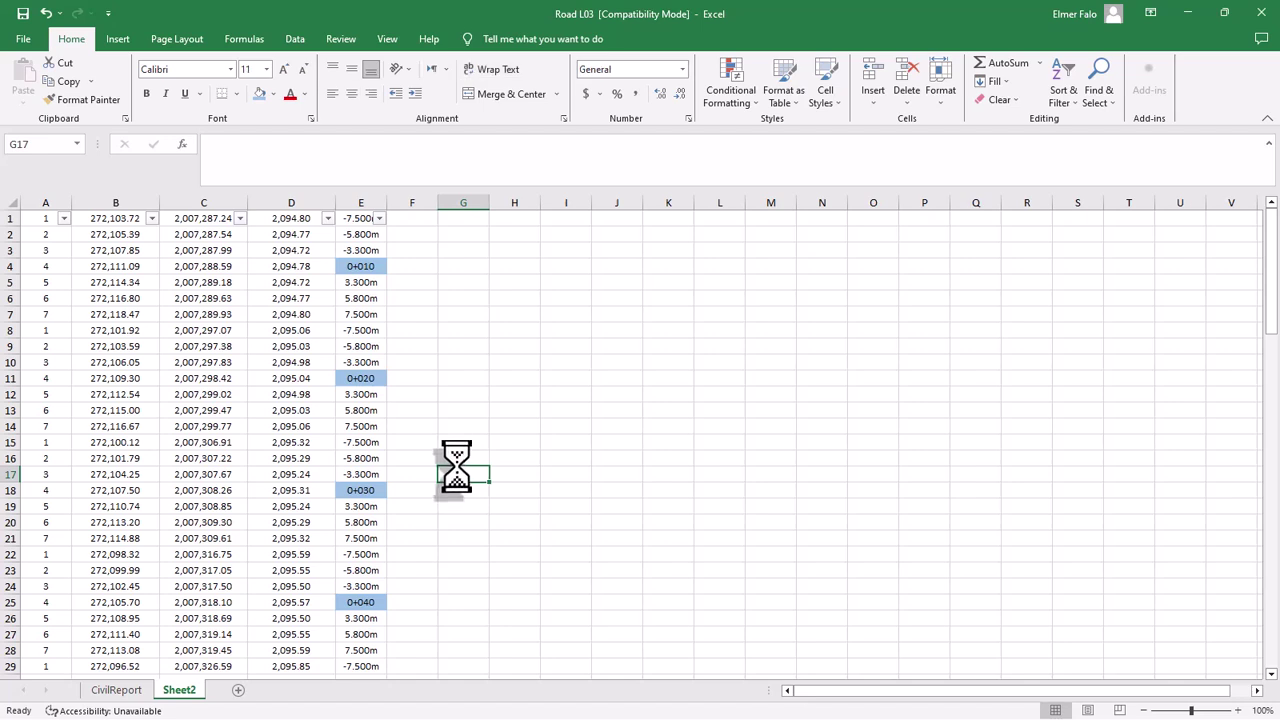
- Check the highlighted station labels in column E through the full point list
{"action": "left_click", "coordinate": [361, 266]}
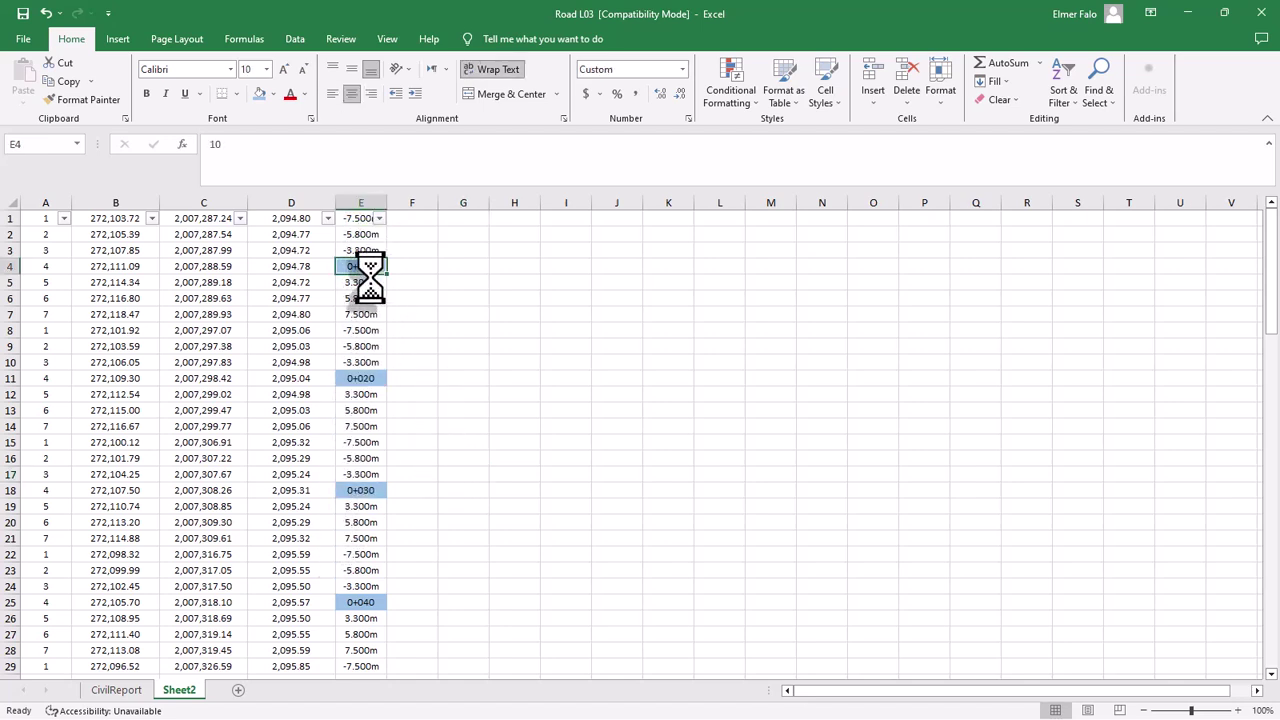
{"action": "scroll", "coordinate": [369, 357], "scroll_direction": "down", "scroll_amount": 1}
{"action": "scroll", "coordinate": [360, 409], "scroll_direction": "up", "scroll_amount": 1}
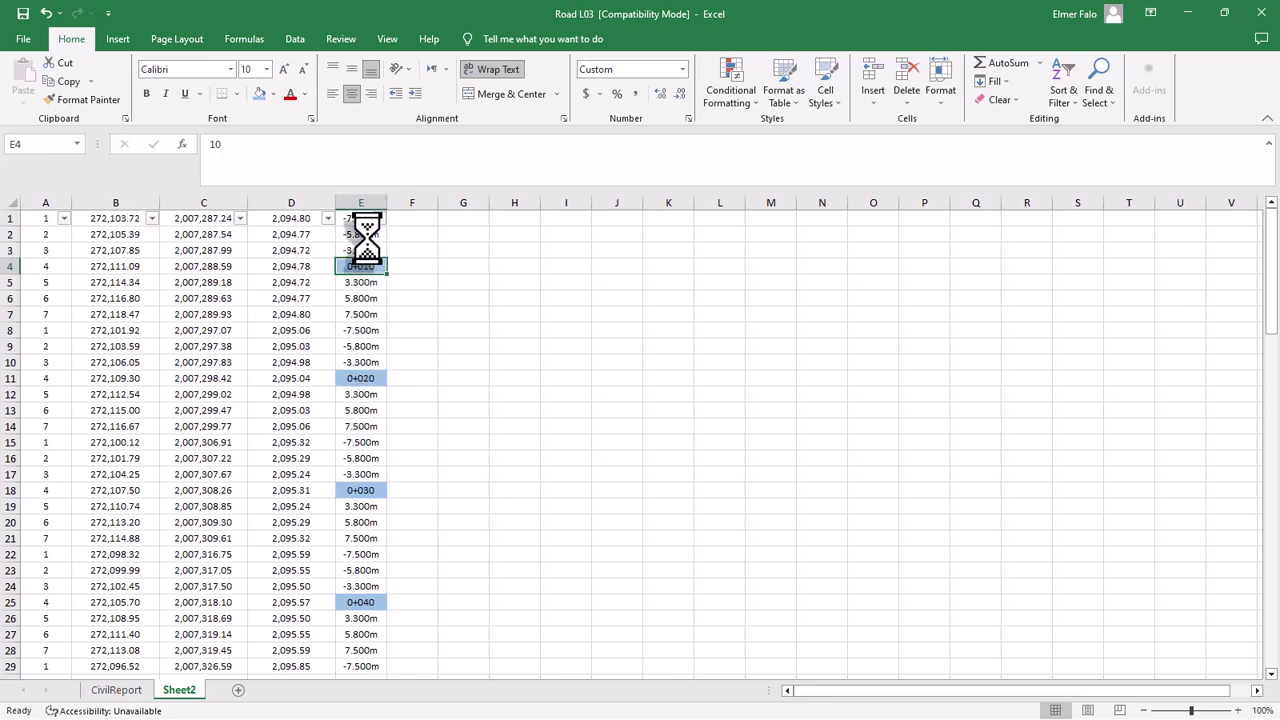
{"action": "scroll", "coordinate": [369, 262], "scroll_direction": "down", "scroll_amount": 20}
{"action": "scroll", "coordinate": [367, 445], "scroll_direction": "down", "scroll_amount": 6}
{"action": "scroll", "coordinate": [367, 445], "scroll_direction": "up", "scroll_amount": 20}
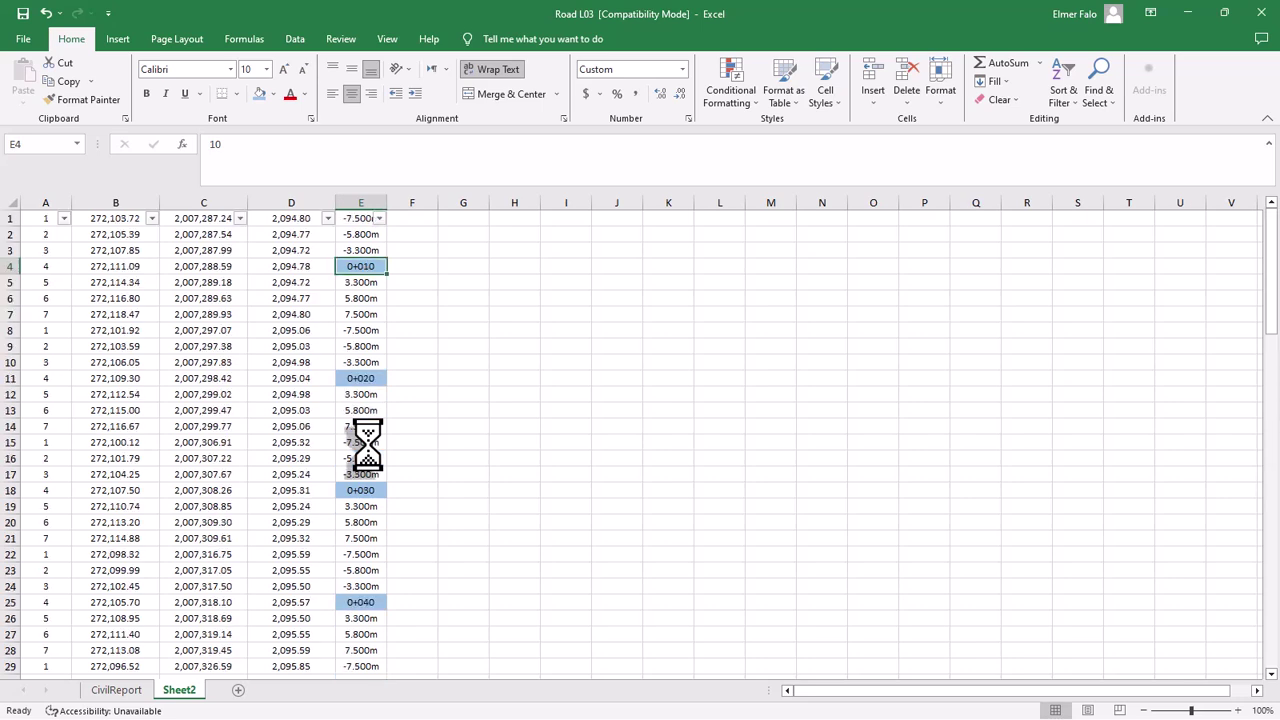
{"action": "left_click", "coordinate": [305, 316]}
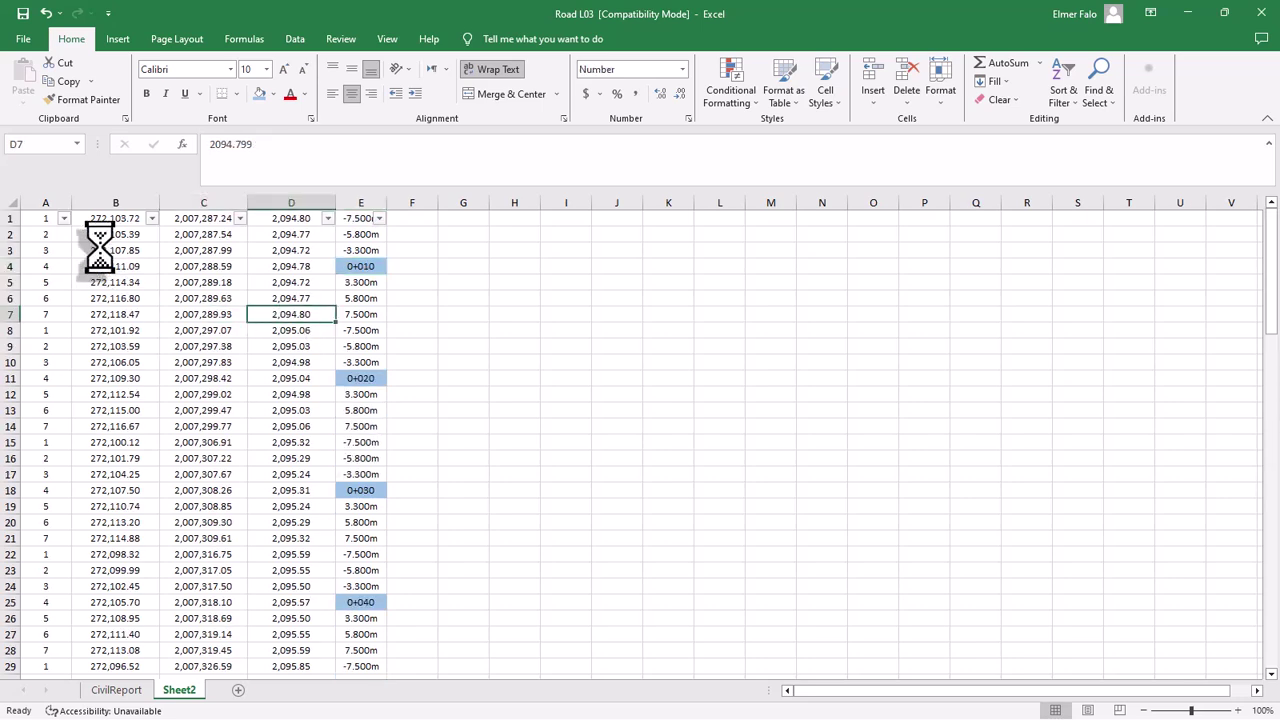
- Format columns B to D as Number with 3 decimal places and no thousands separator
{"action": "left_click_drag", "start_coordinate": [103, 206], "coordinate": [300, 196]}
{"action": "right_click", "coordinate": [303, 202]}
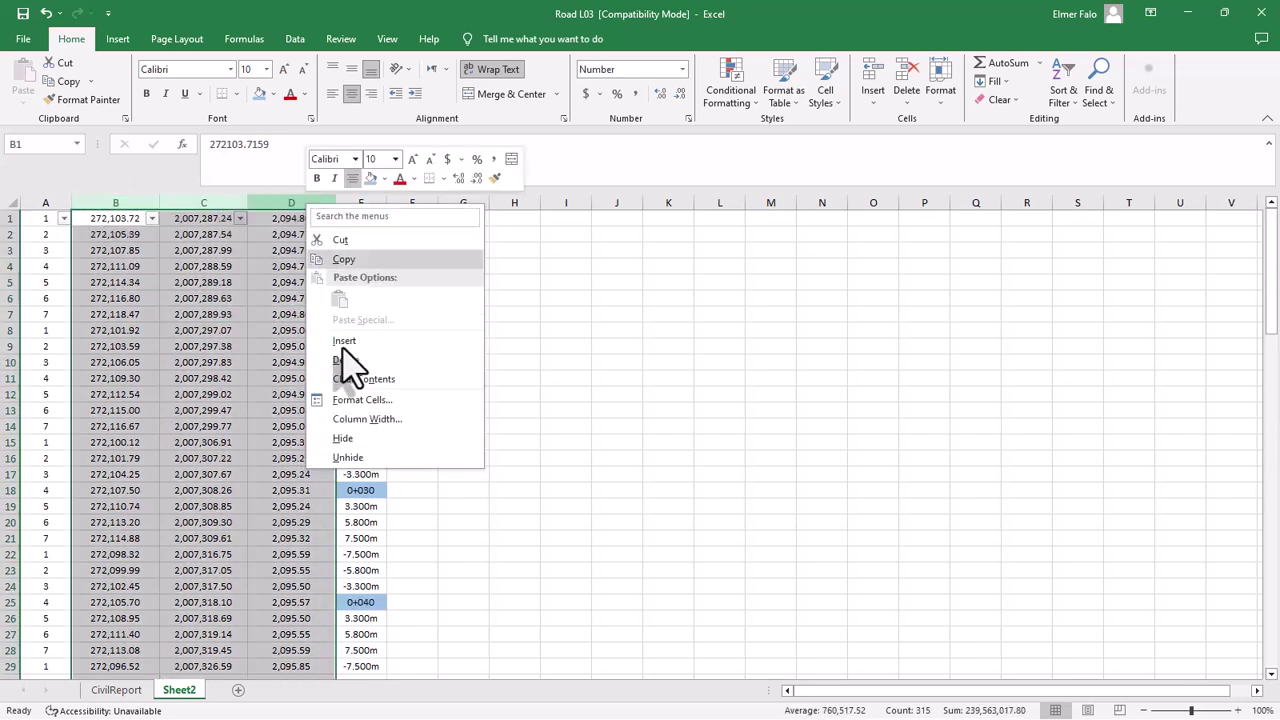
{"action": "left_click", "coordinate": [367, 419]}
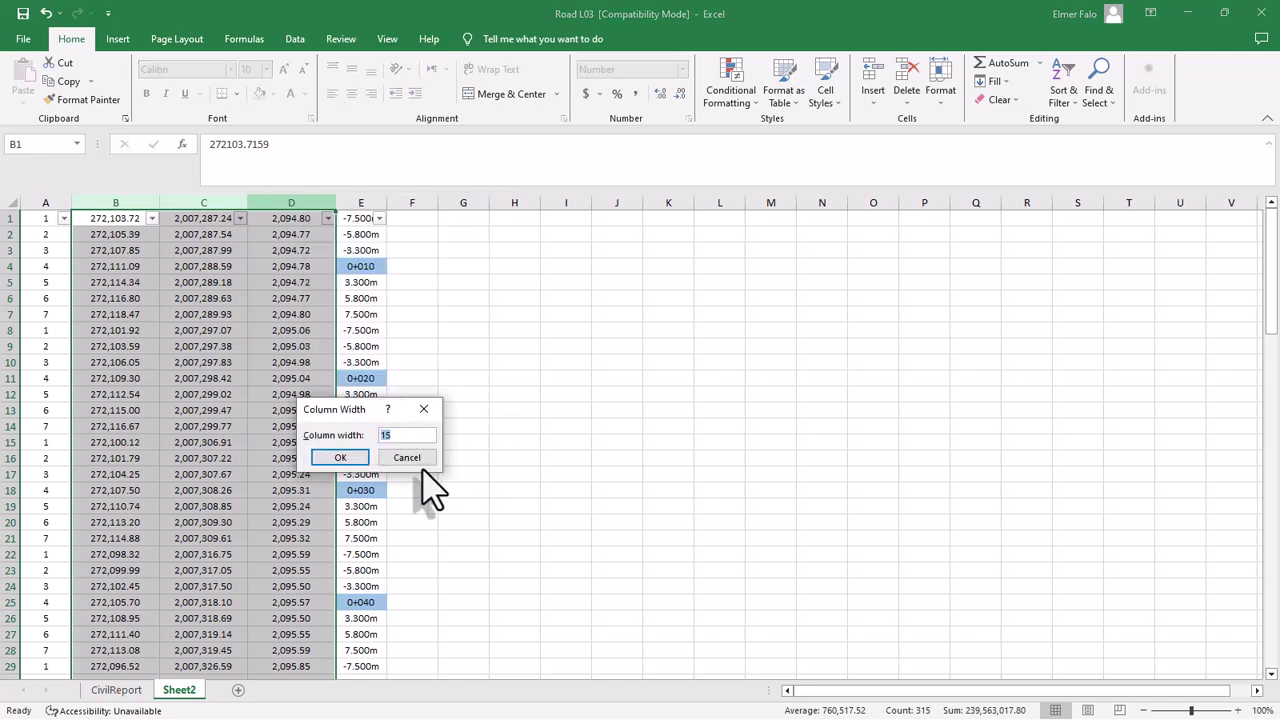
{"action": "left_click", "coordinate": [425, 407]}
{"action": "right_click", "coordinate": [289, 200]}
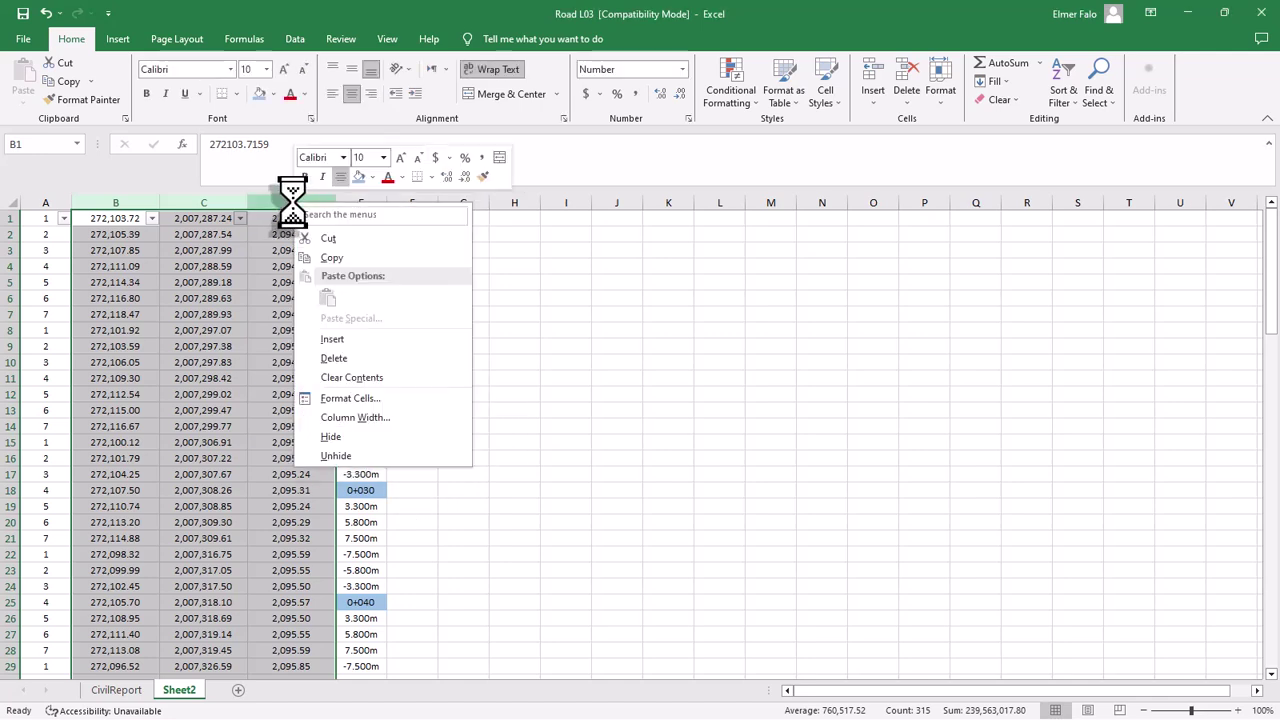
{"action": "left_click", "coordinate": [352, 404]}
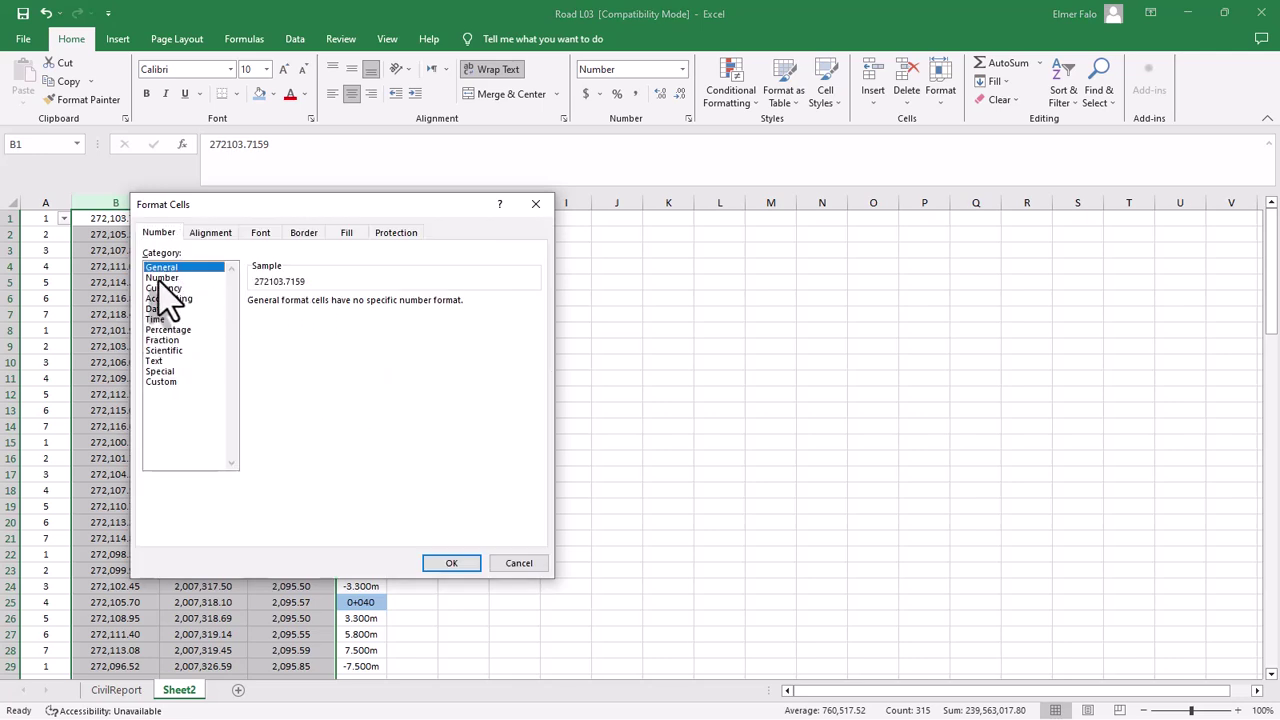
{"action": "left_click", "coordinate": [176, 278]}
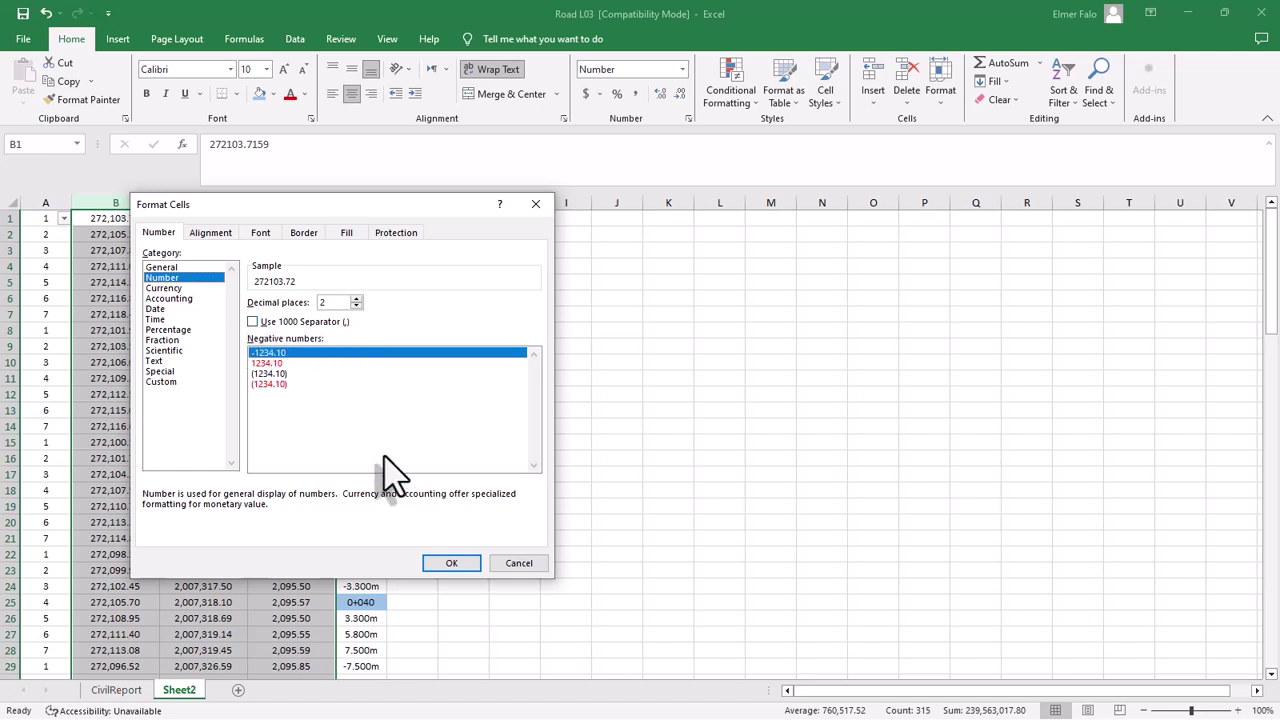
{"action": "left_click", "coordinate": [356, 298]}
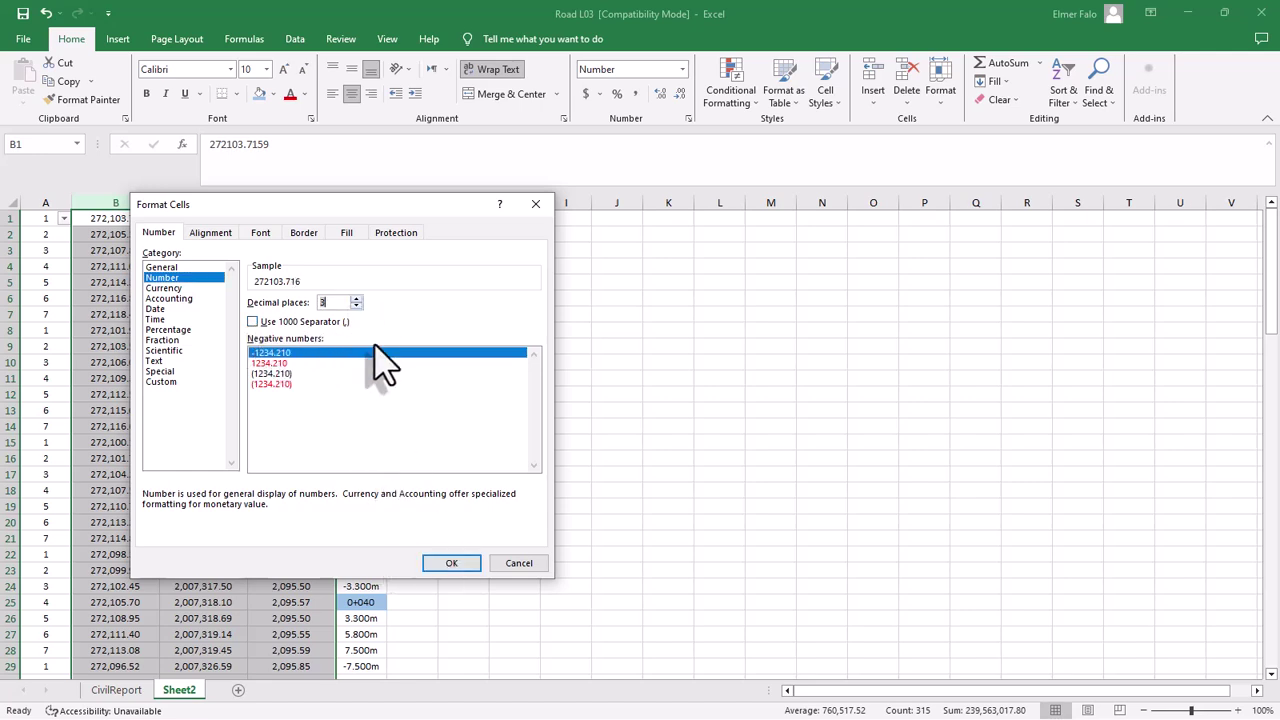
{"action": "left_click", "coordinate": [455, 564]}
{"action": "left_click", "coordinate": [358, 494]}
{"action": "left_click", "coordinate": [230, 491]}
{"action": "left_click", "coordinate": [145, 268]}
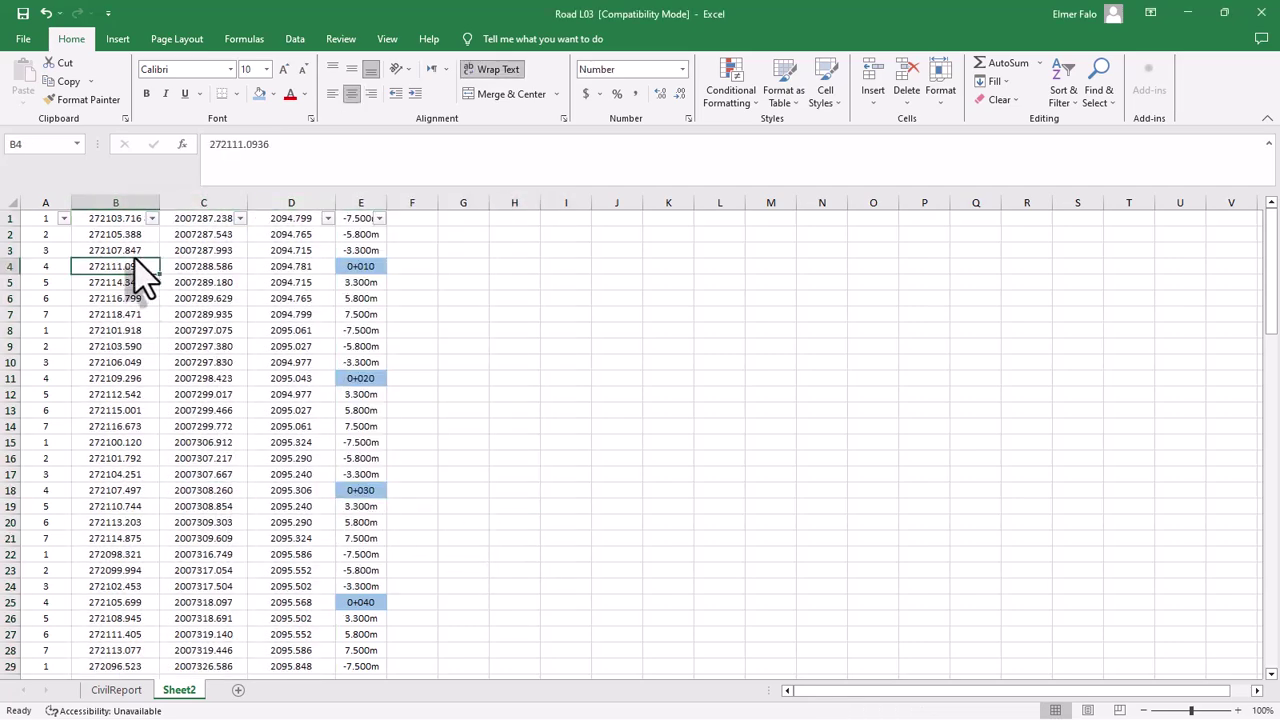
{"action": "left_click", "coordinate": [185, 300]}
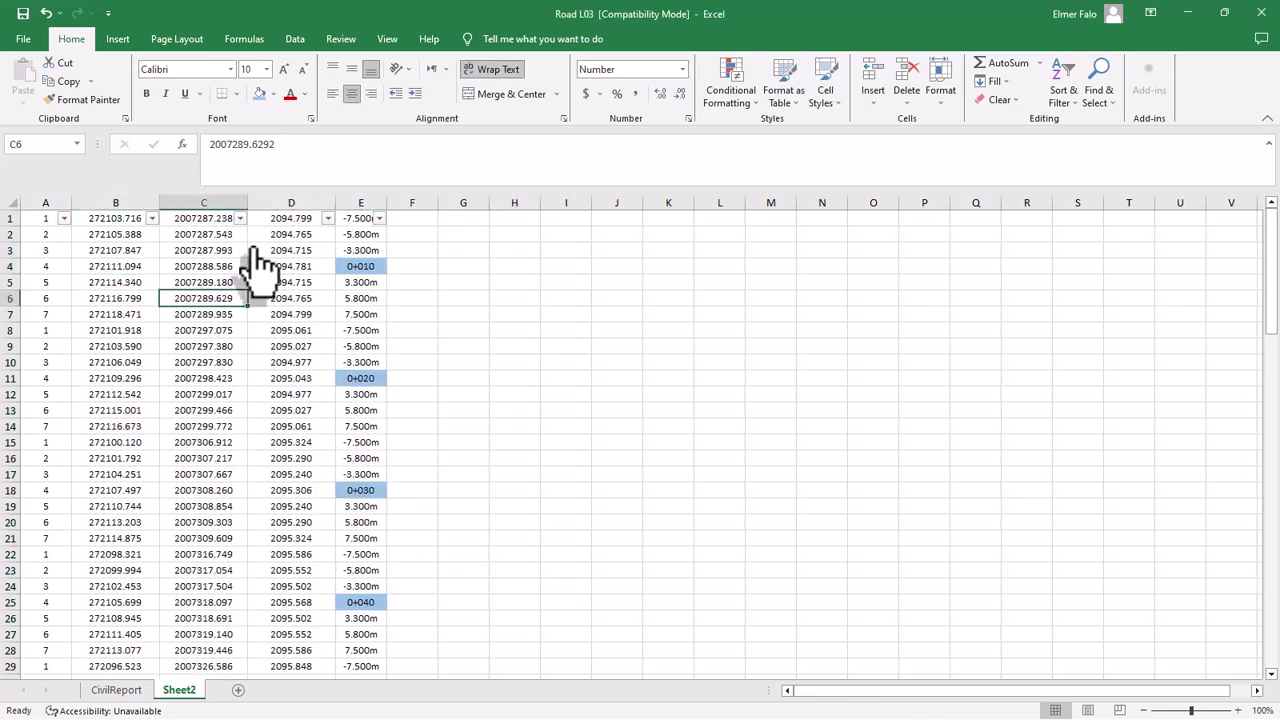
- Remove the letter "m" from all column E offsets by replacing every occurrence with nothing
{"action": "left_click", "coordinate": [366, 220]}
{"action": "key", "text": "ctrl+shift+Down"}
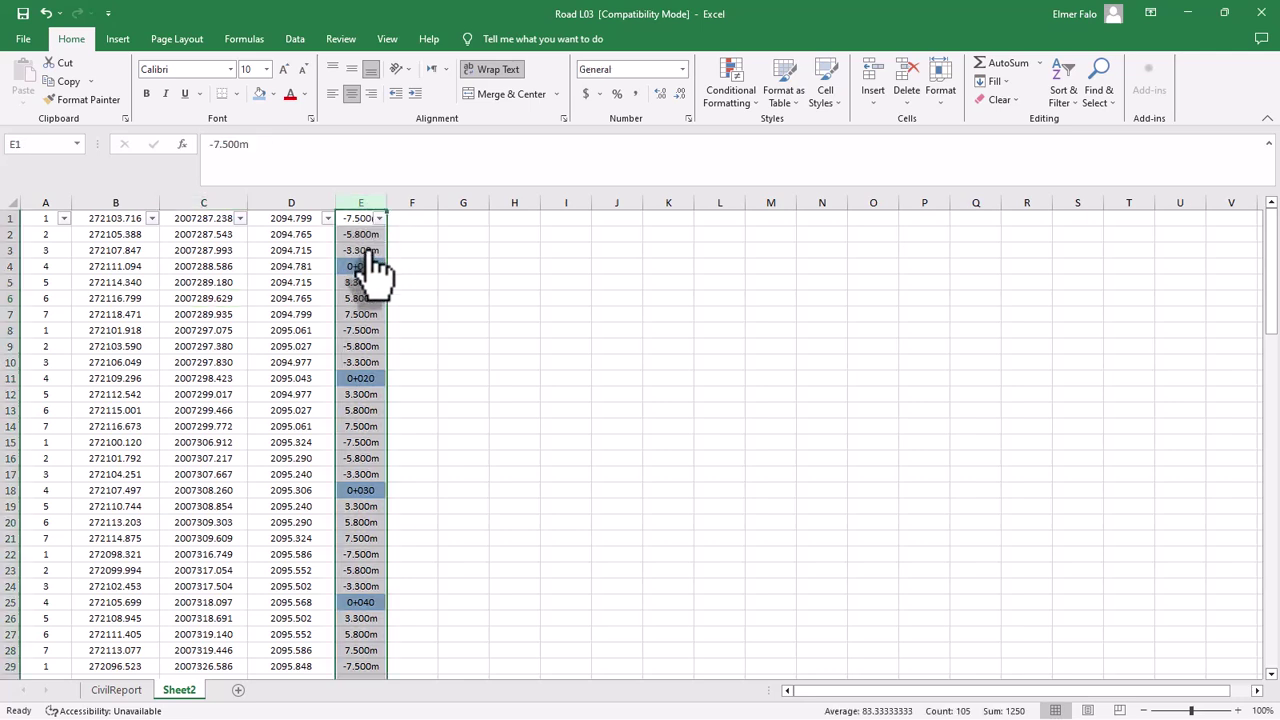
{"action": "left_click", "coordinate": [1097, 98]}
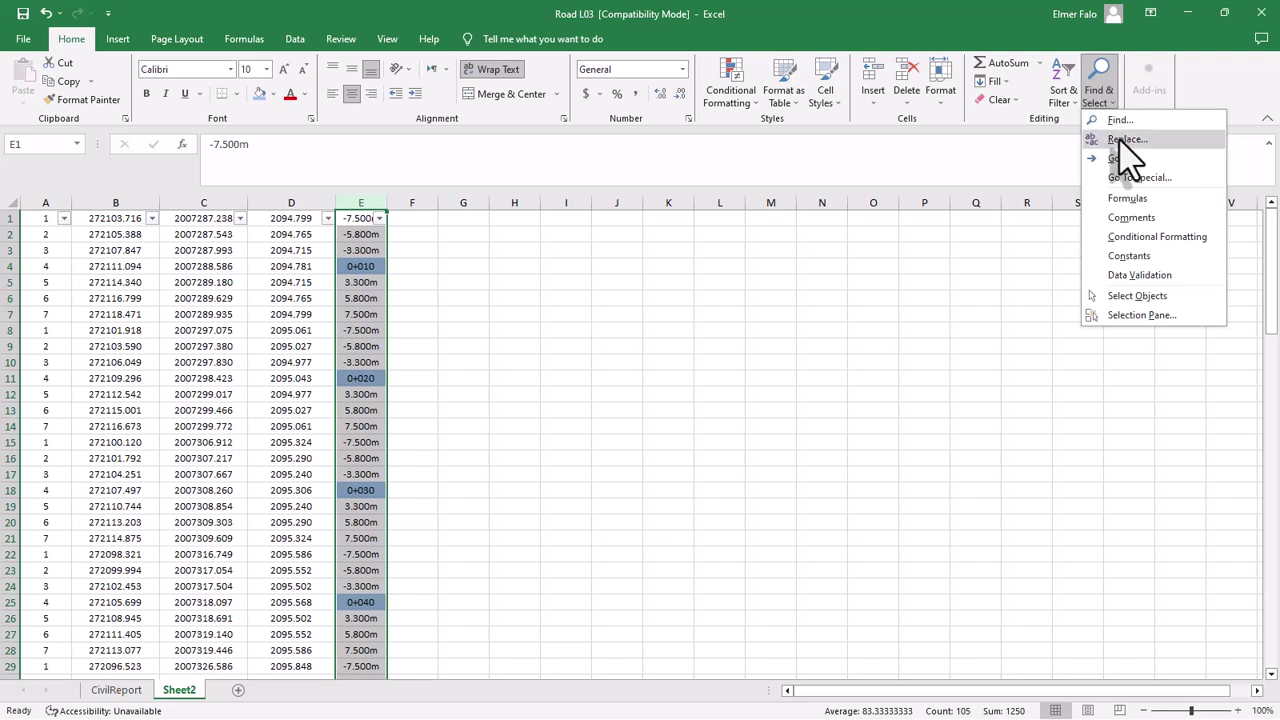
{"action": "left_click", "coordinate": [1126, 140]}
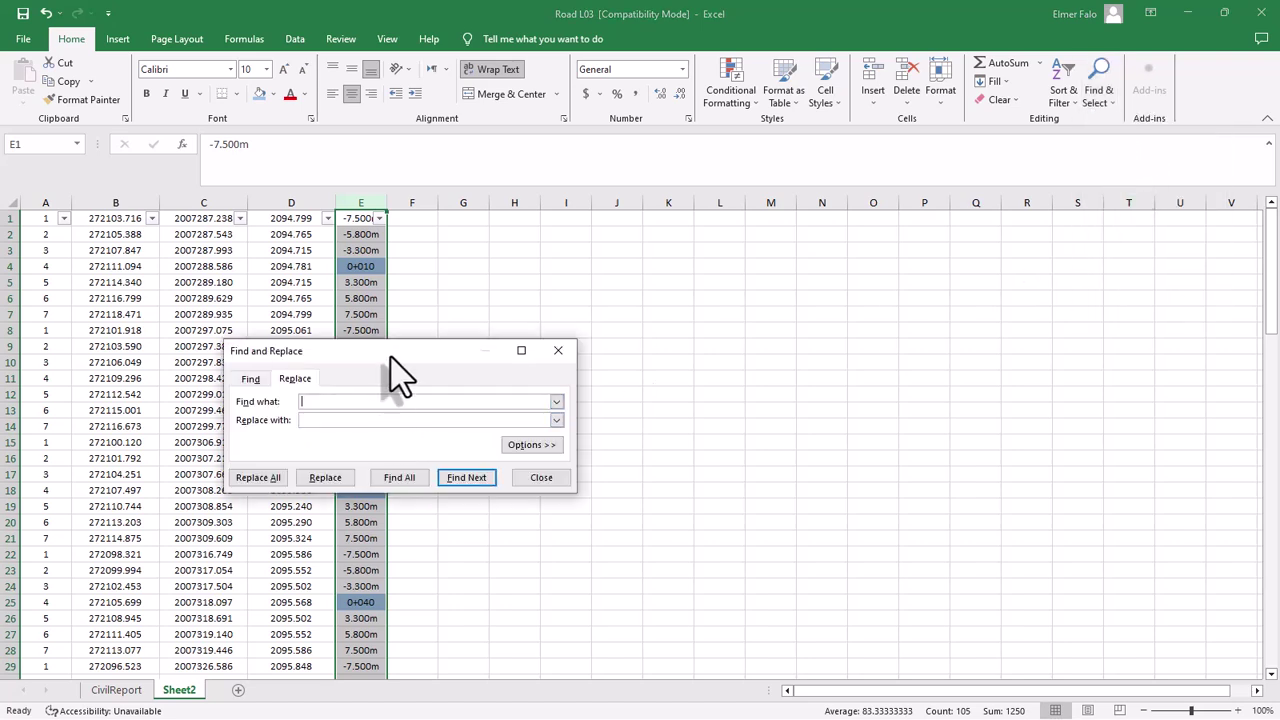
{"action": "left_click_drag", "start_coordinate": [392, 356], "coordinate": [731, 352]}
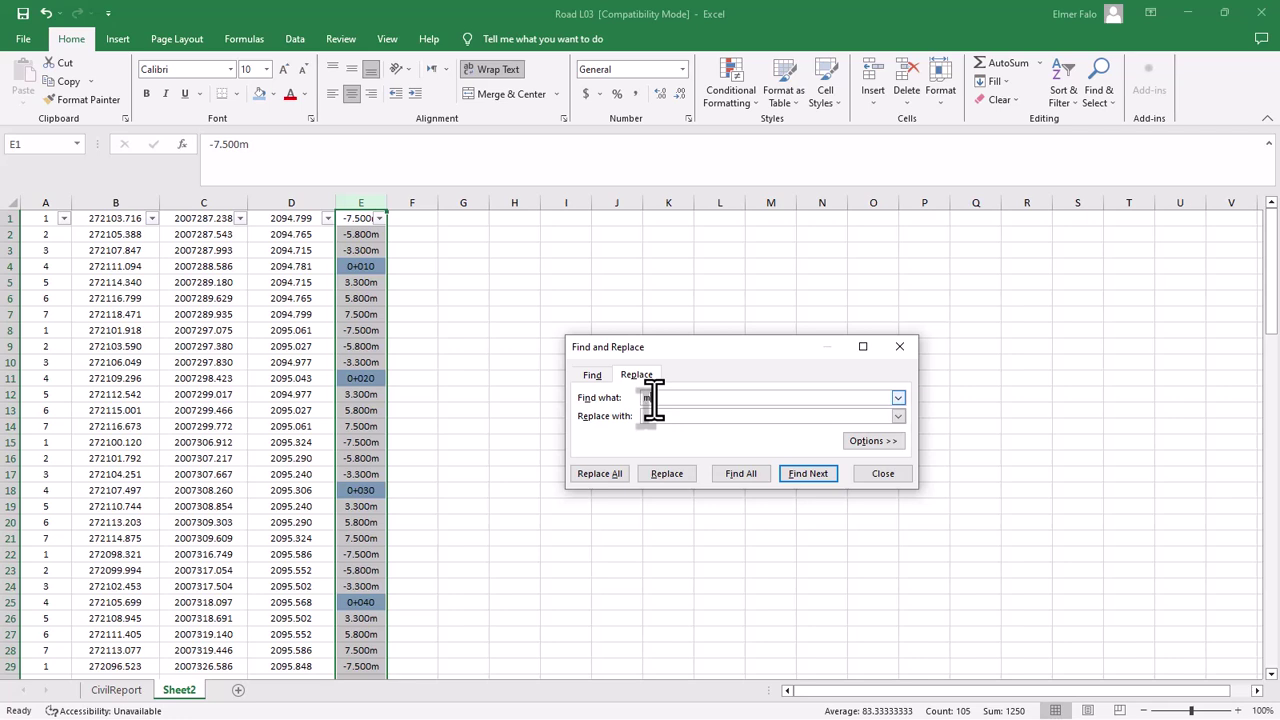
{"action": "type", "text": "m"}
{"action": "left_click", "coordinate": [613, 476]}
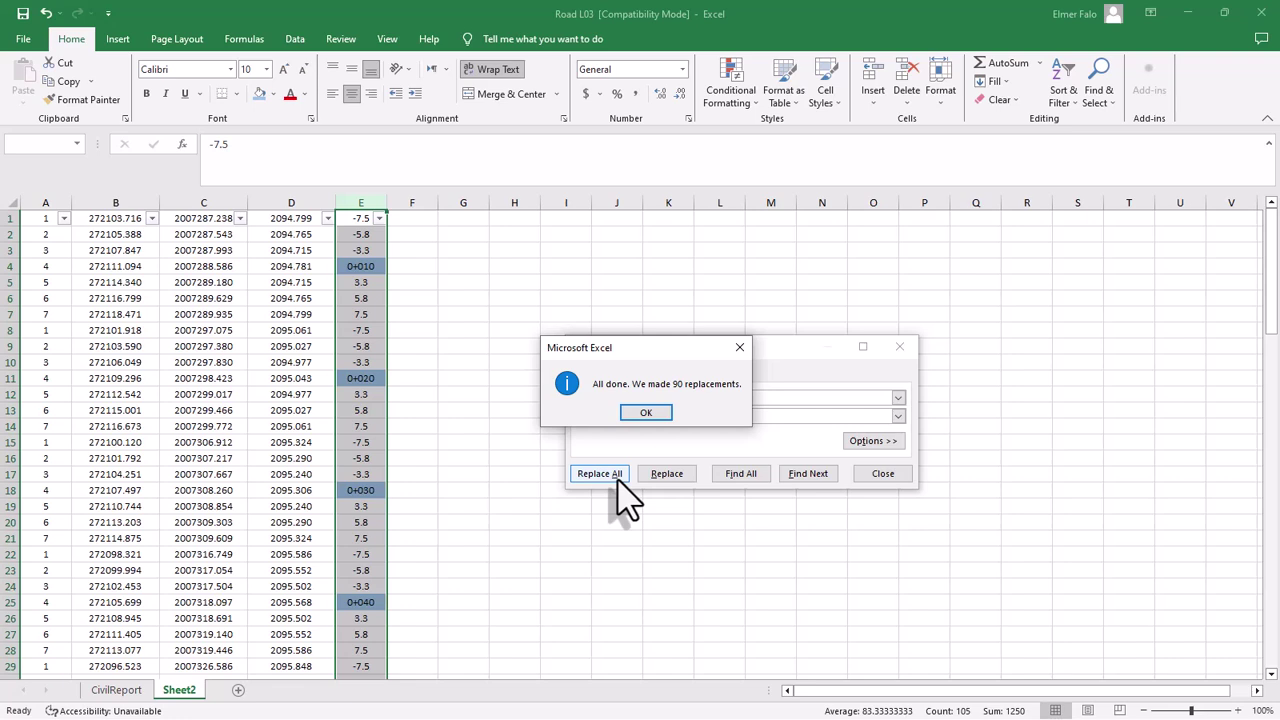
{"action": "left_click", "coordinate": [646, 412]}
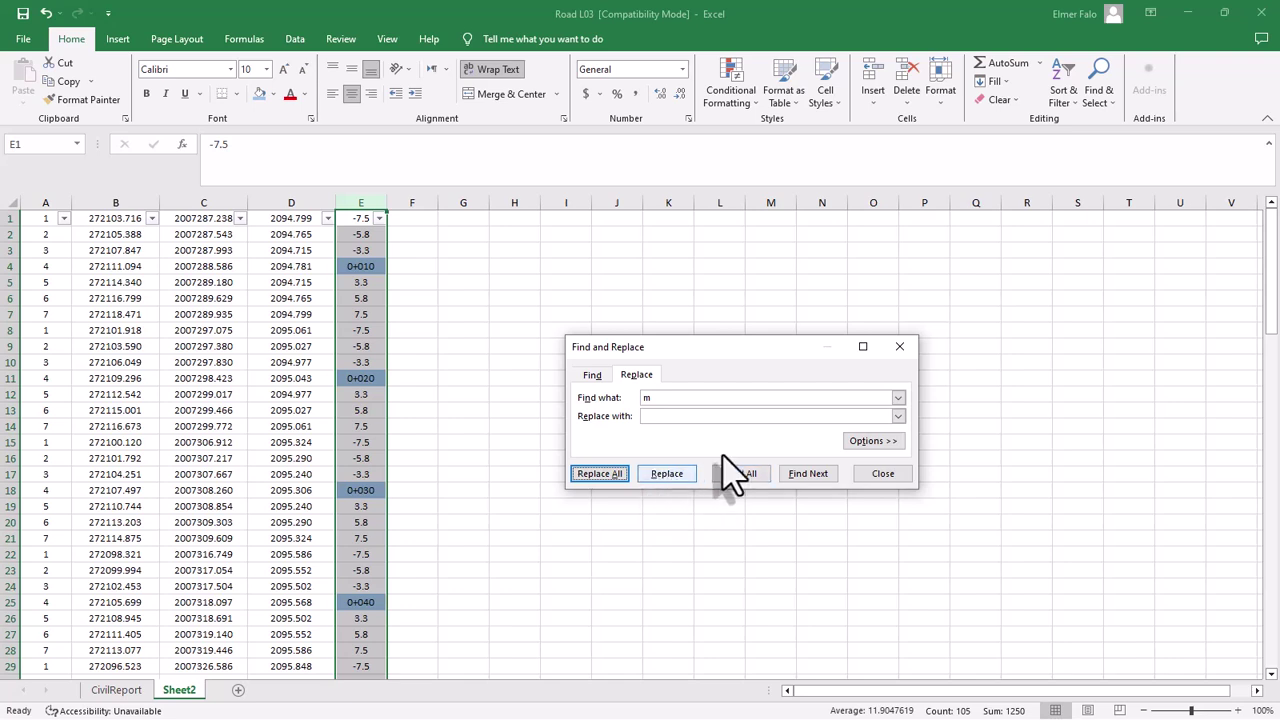
- Close the Find and Replace dialog and check the values in column E and the rest of the table
{"action": "left_click", "coordinate": [900, 347]}
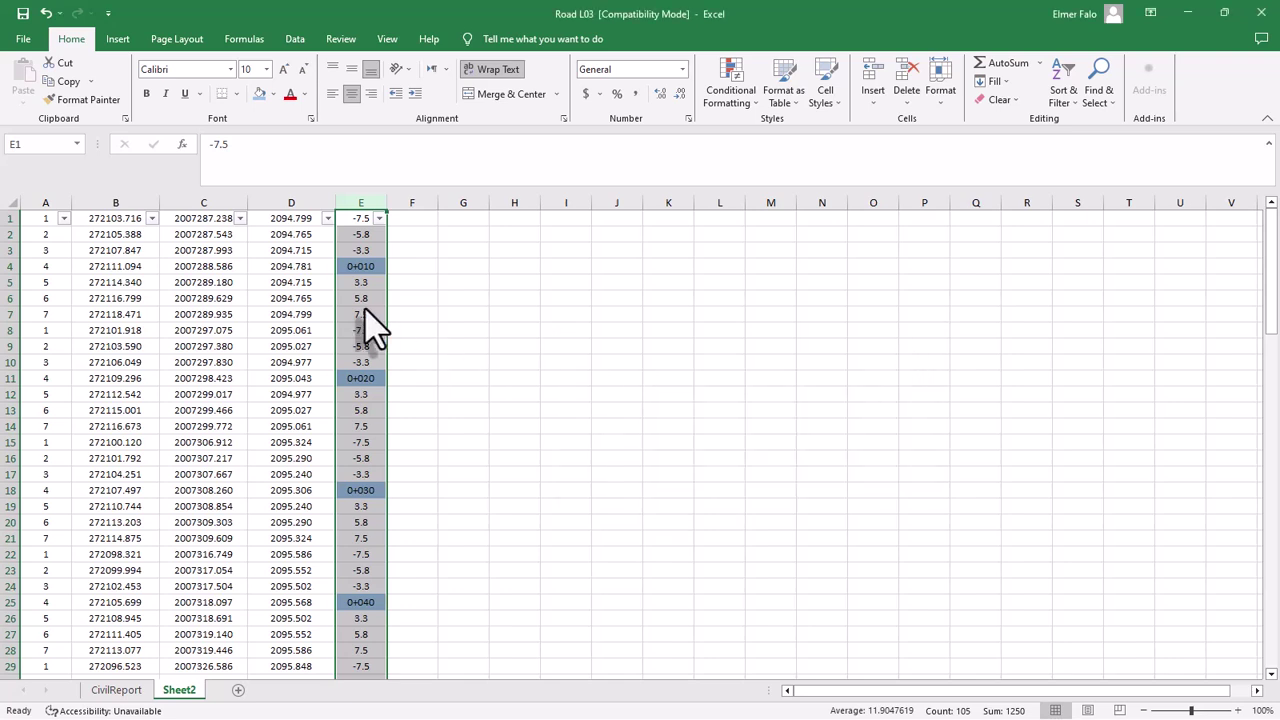
{"action": "left_click", "coordinate": [362, 236]}
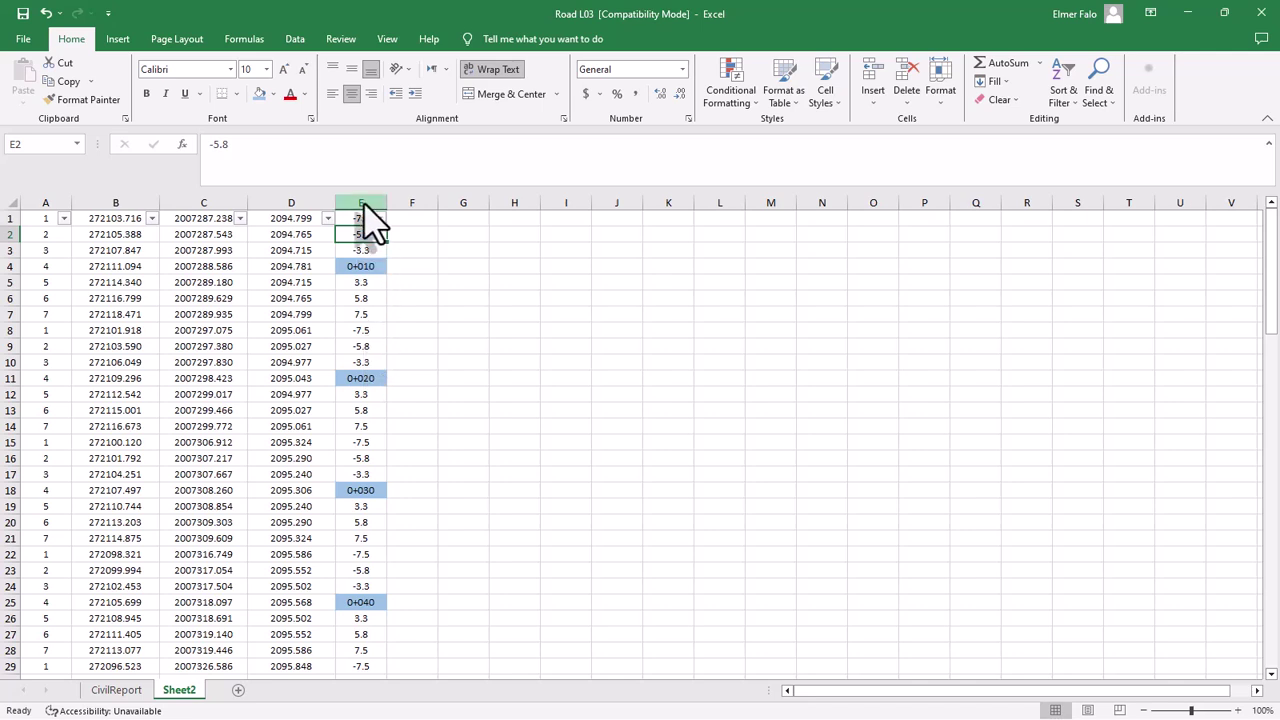
{"action": "left_click", "coordinate": [410, 330]}
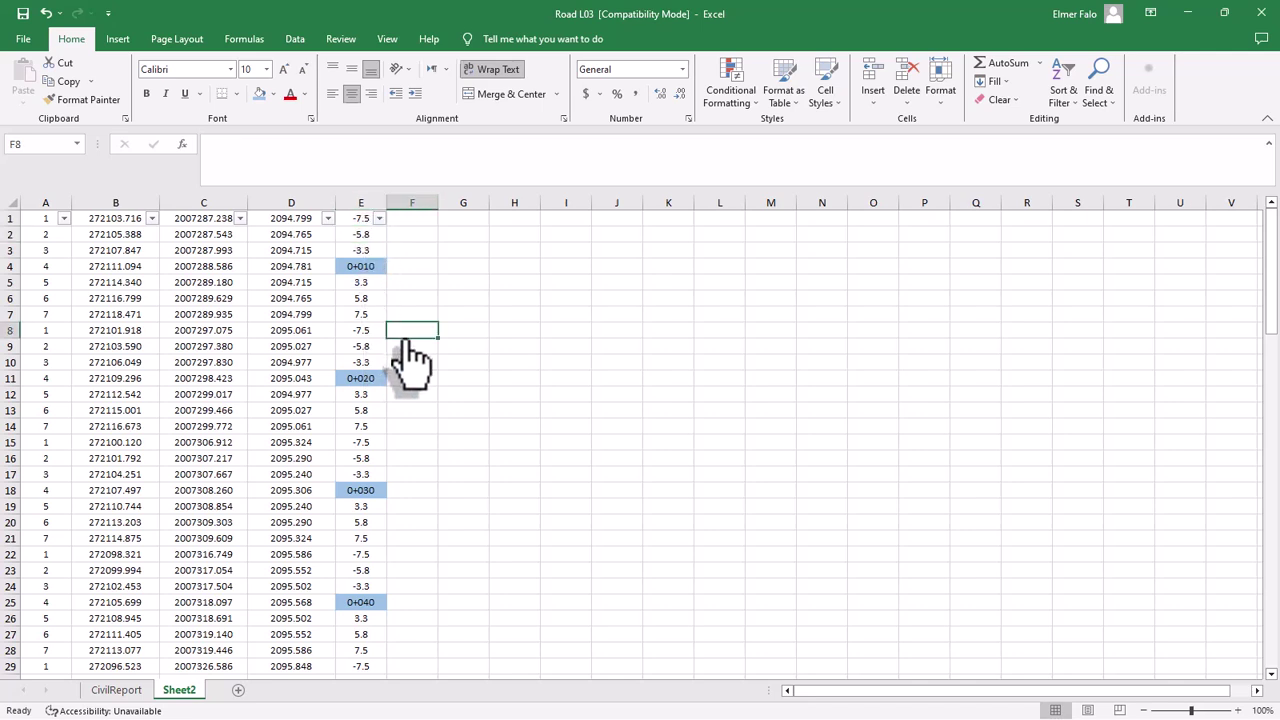
{"action": "scroll", "coordinate": [388, 425], "scroll_direction": "down", "scroll_amount": 3}
{"action": "scroll", "coordinate": [388, 425], "scroll_direction": "up", "scroll_amount": 3}
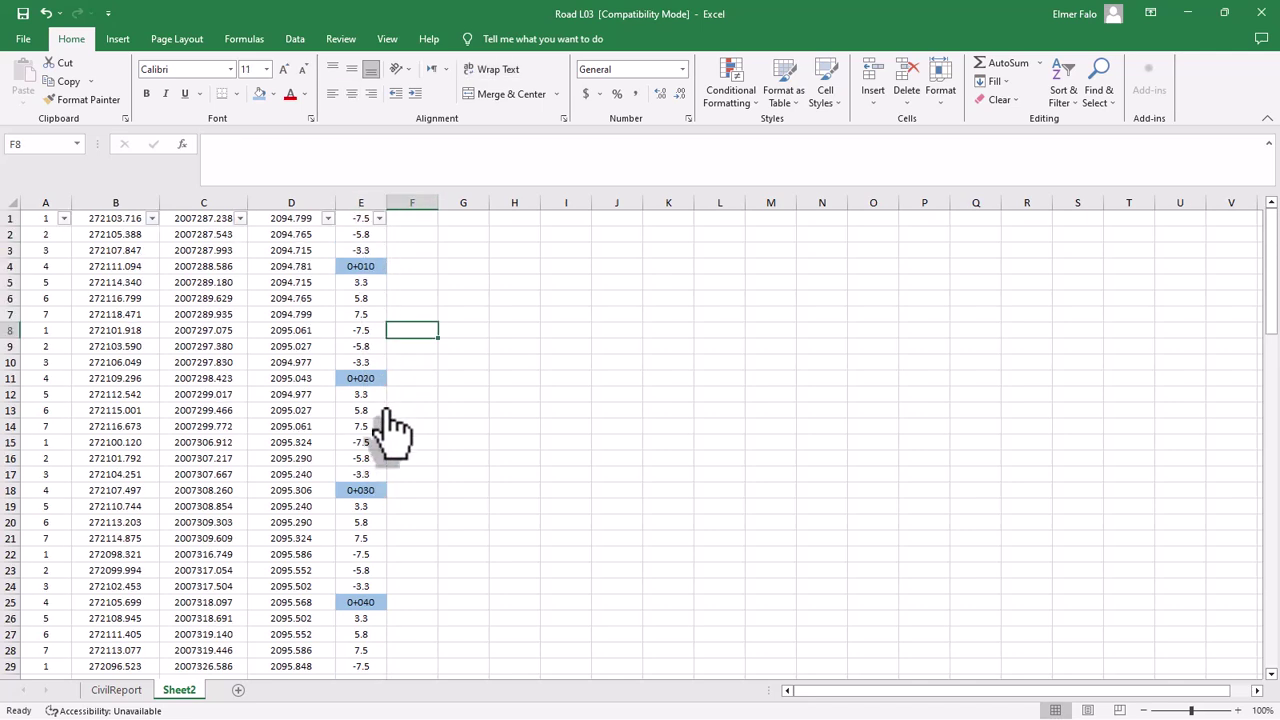
{"action": "left_click", "coordinate": [378, 283]}
{"action": "left_click", "coordinate": [242, 314]}
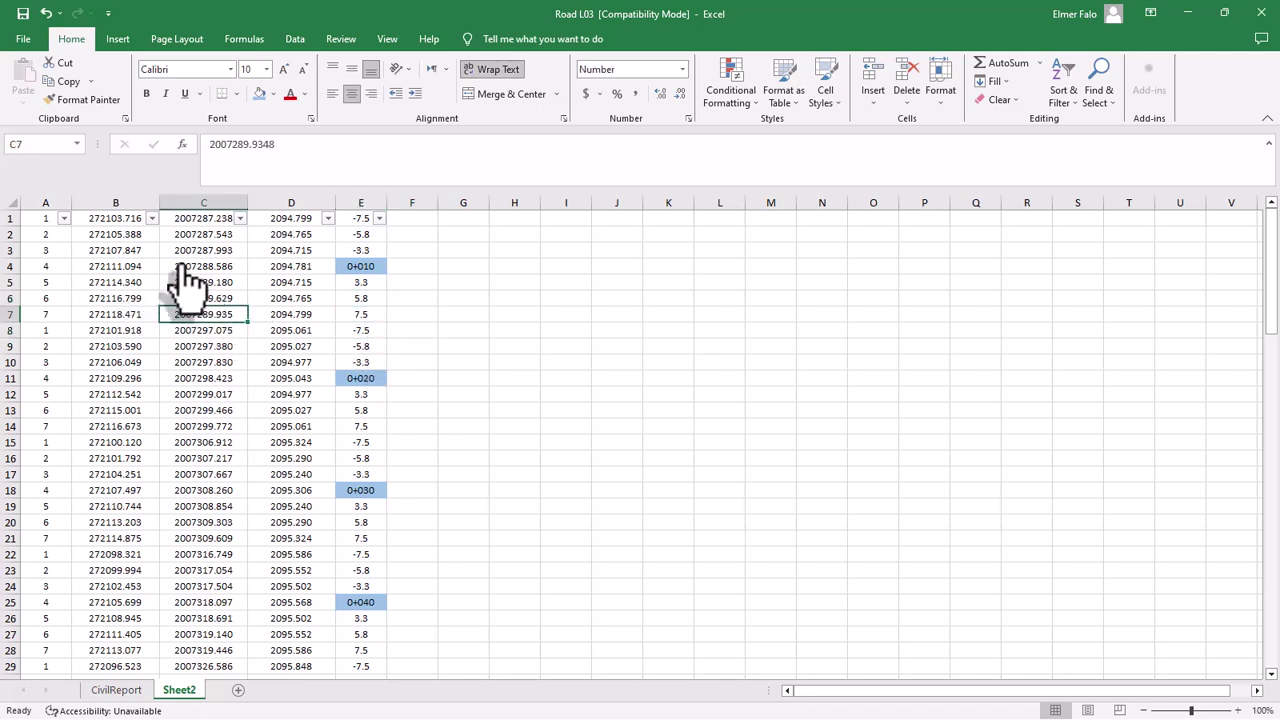
- Remove the filter from columns A to E
{"action": "left_click_drag", "start_coordinate": [52, 210], "coordinate": [377, 210]}
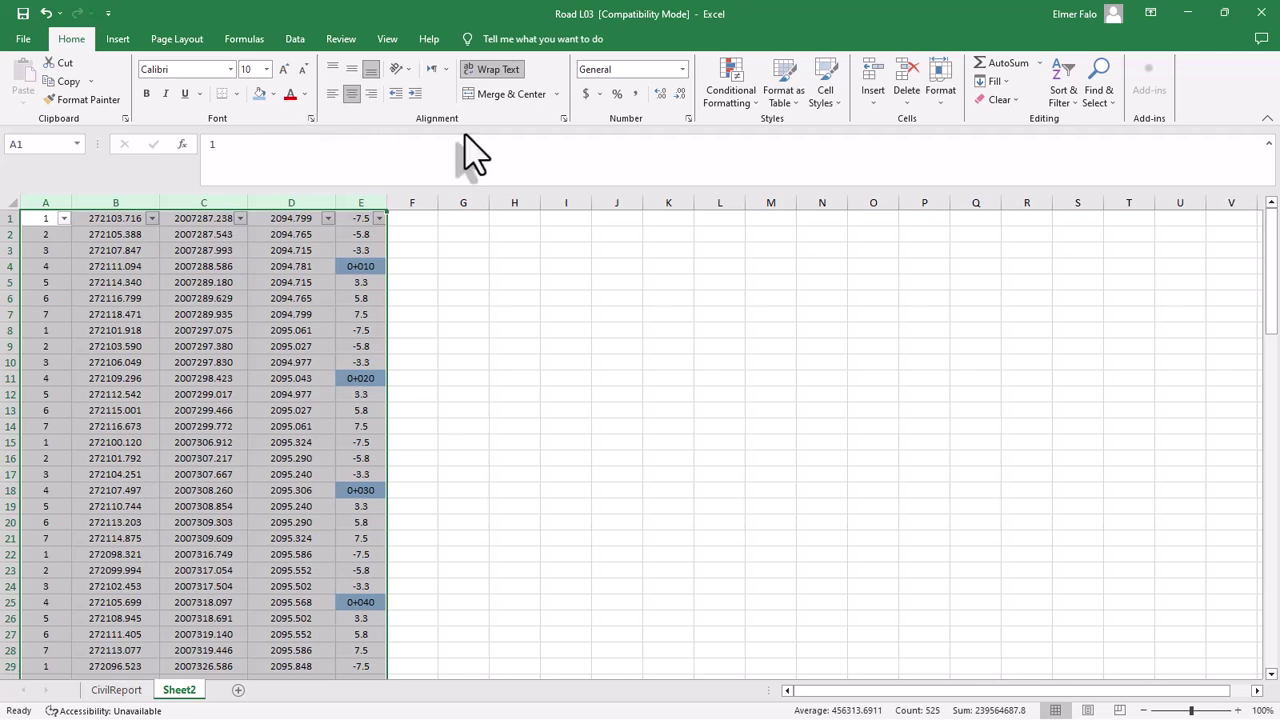
{"action": "left_click", "coordinate": [295, 40]}
{"action": "left_click", "coordinate": [553, 95]}
{"action": "left_click", "coordinate": [291, 298]}
- Renumber the points in column A consecutively by extending the 1 to 7 series from A1:A7 through the last data row
{"action": "left_click", "coordinate": [38, 205]}
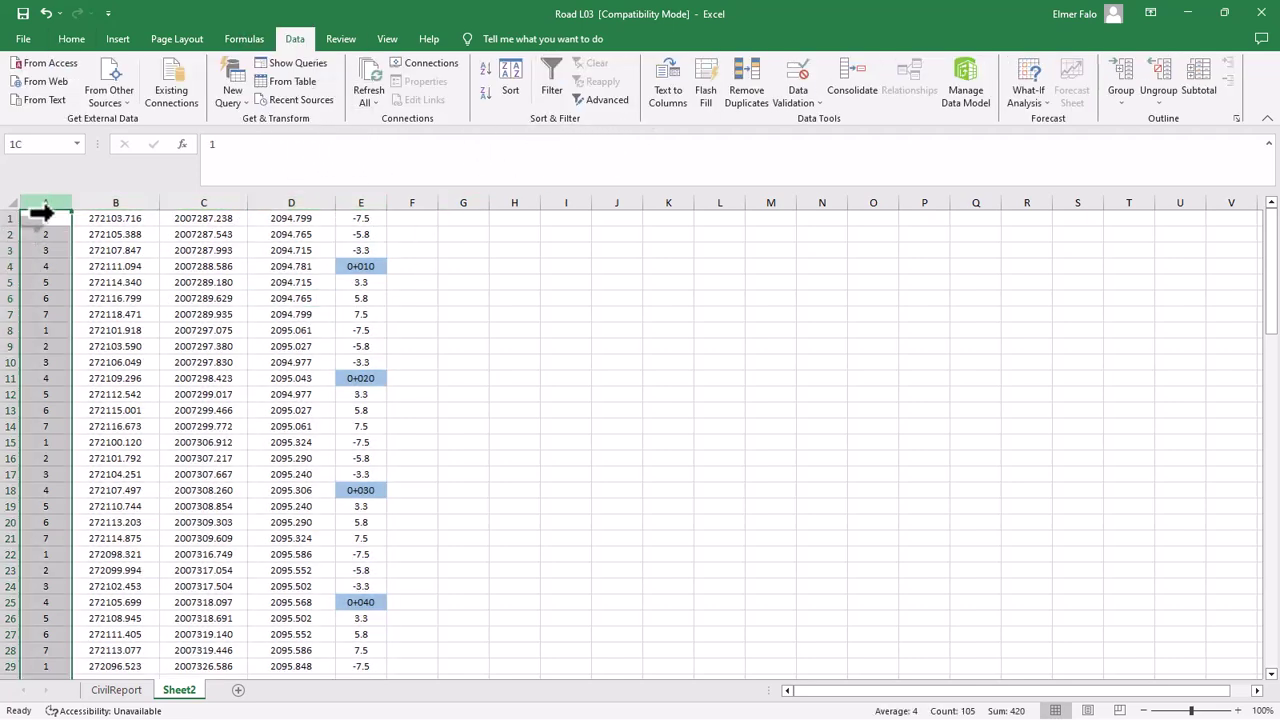
{"action": "left_click_drag", "start_coordinate": [34, 220], "coordinate": [35, 314]}
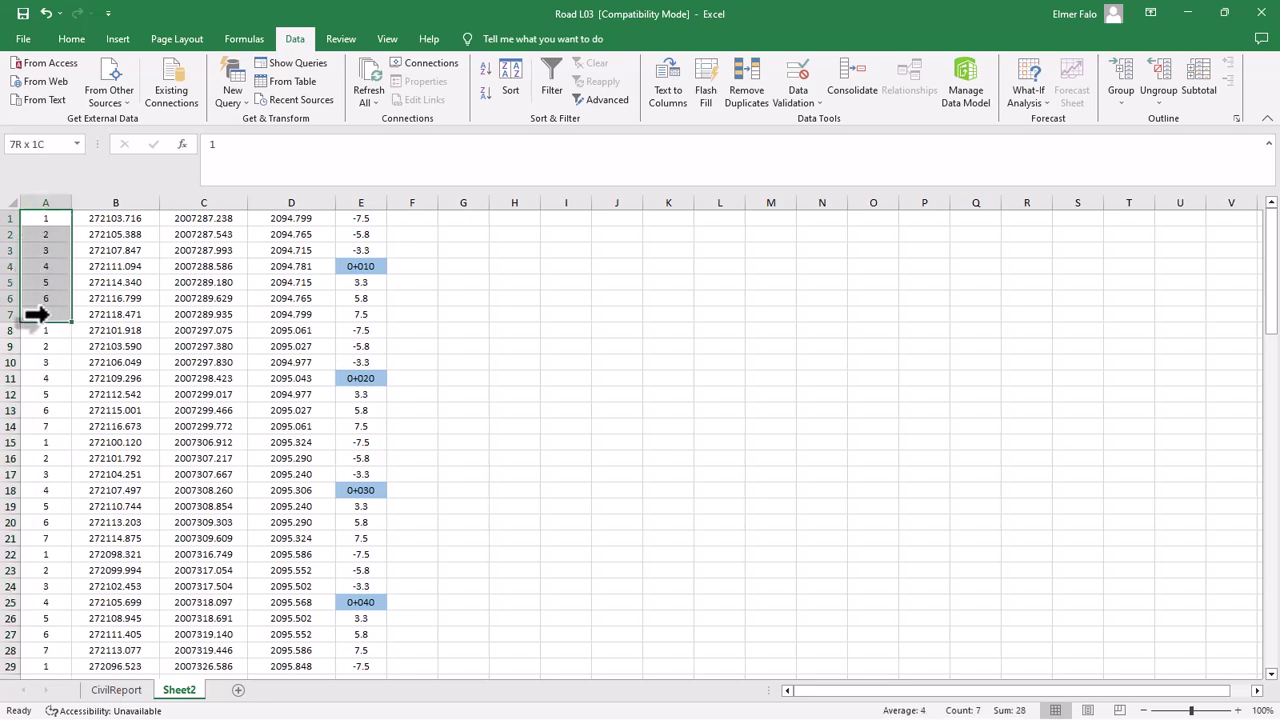
{"action": "double_click", "coordinate": [72, 323]}
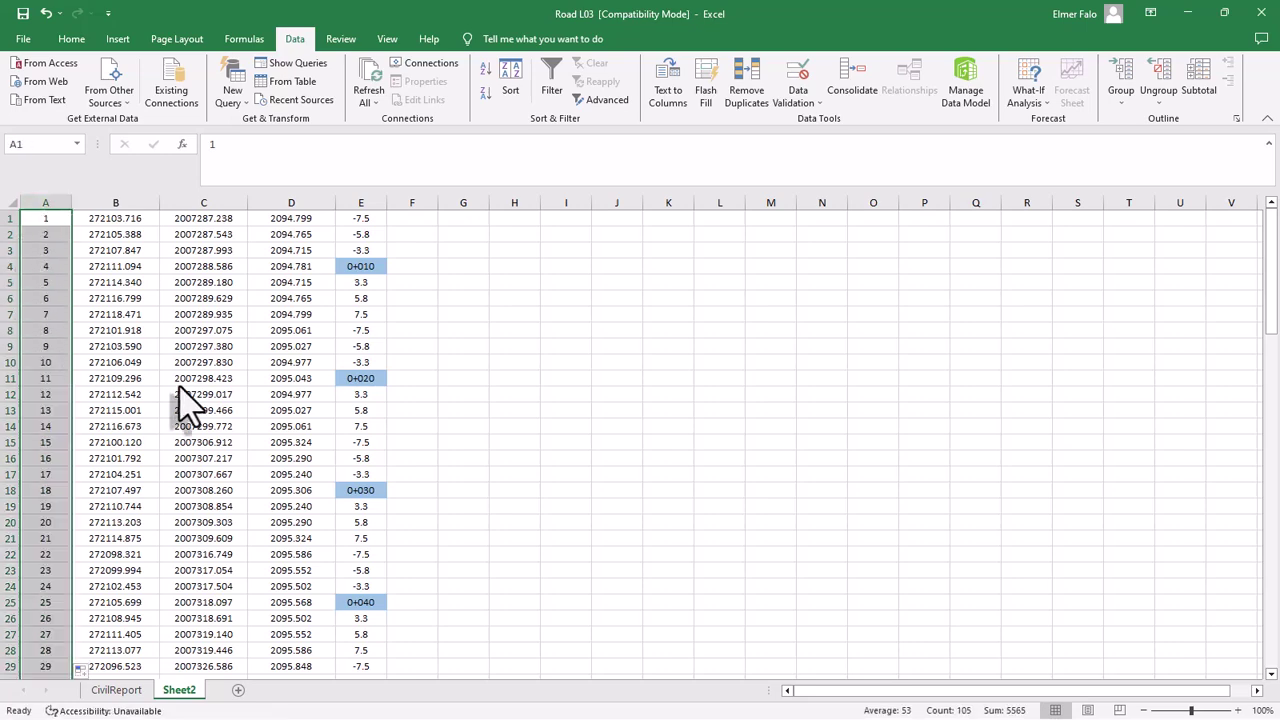
{"action": "scroll", "coordinate": [180, 392], "scroll_direction": "down", "scroll_amount": 20}
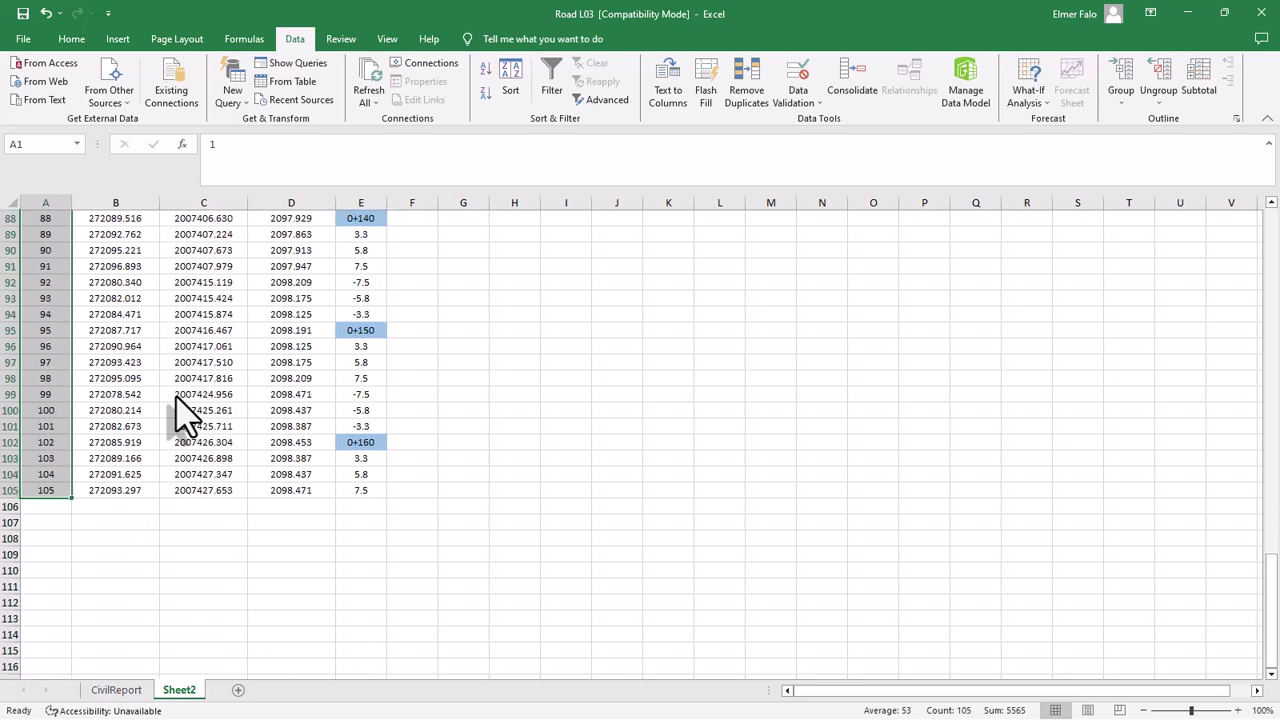
{"action": "scroll", "coordinate": [165, 420], "scroll_direction": "up", "scroll_amount": 20}
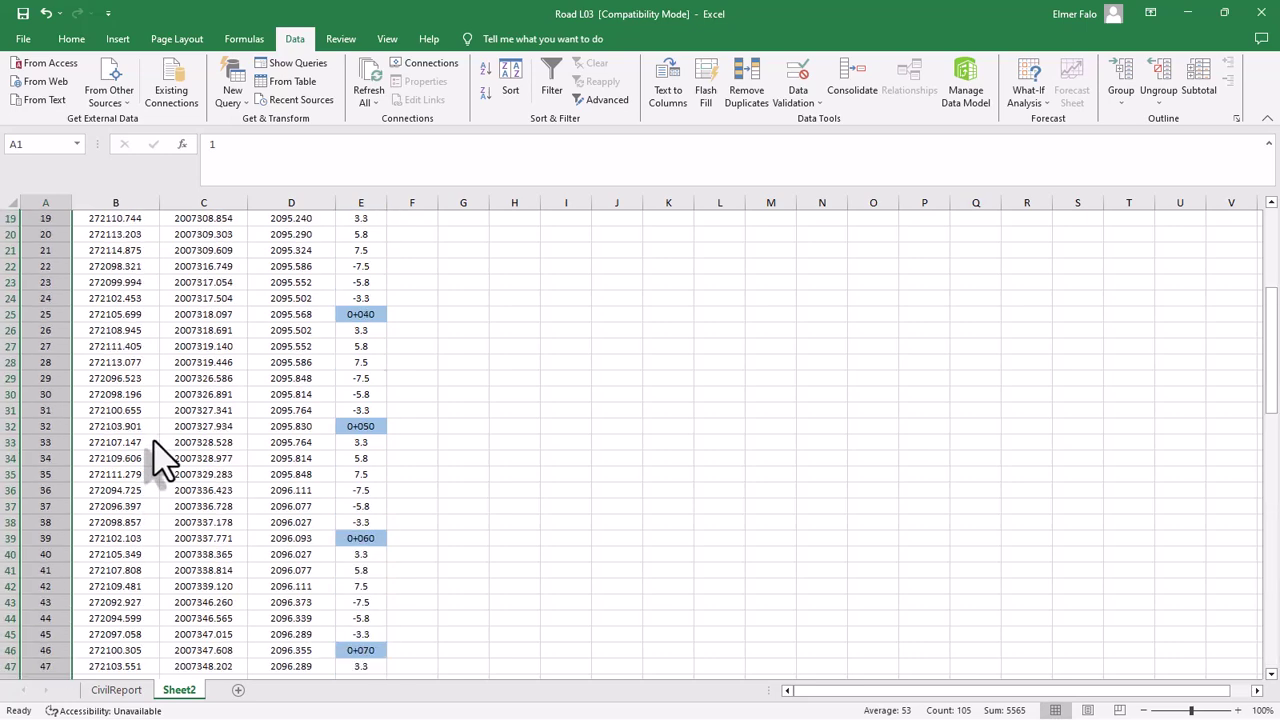
{"action": "scroll", "coordinate": [165, 460], "scroll_direction": "up", "scroll_amount": 6}
{"action": "left_click", "coordinate": [148, 316]}
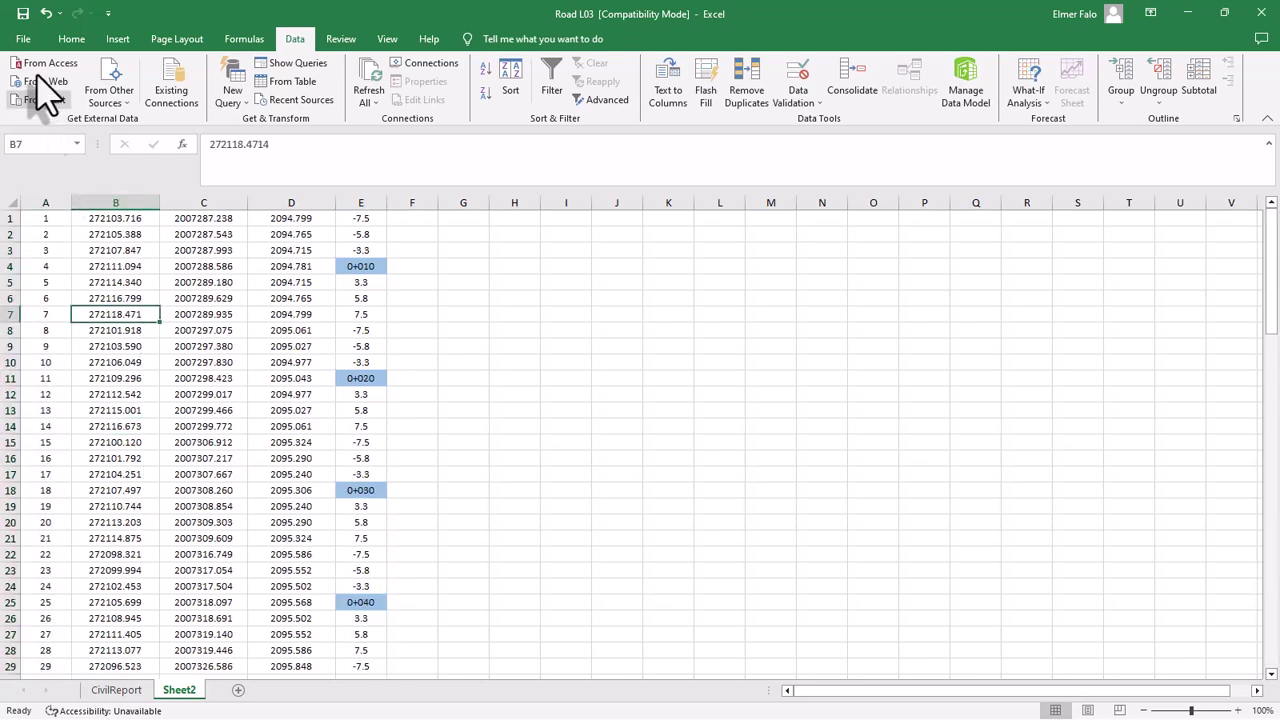
- Save the workbook with the compatibility check on saving turned off
{"action": "left_click", "coordinate": [22, 13]}
{"action": "left_click", "coordinate": [496, 453]}
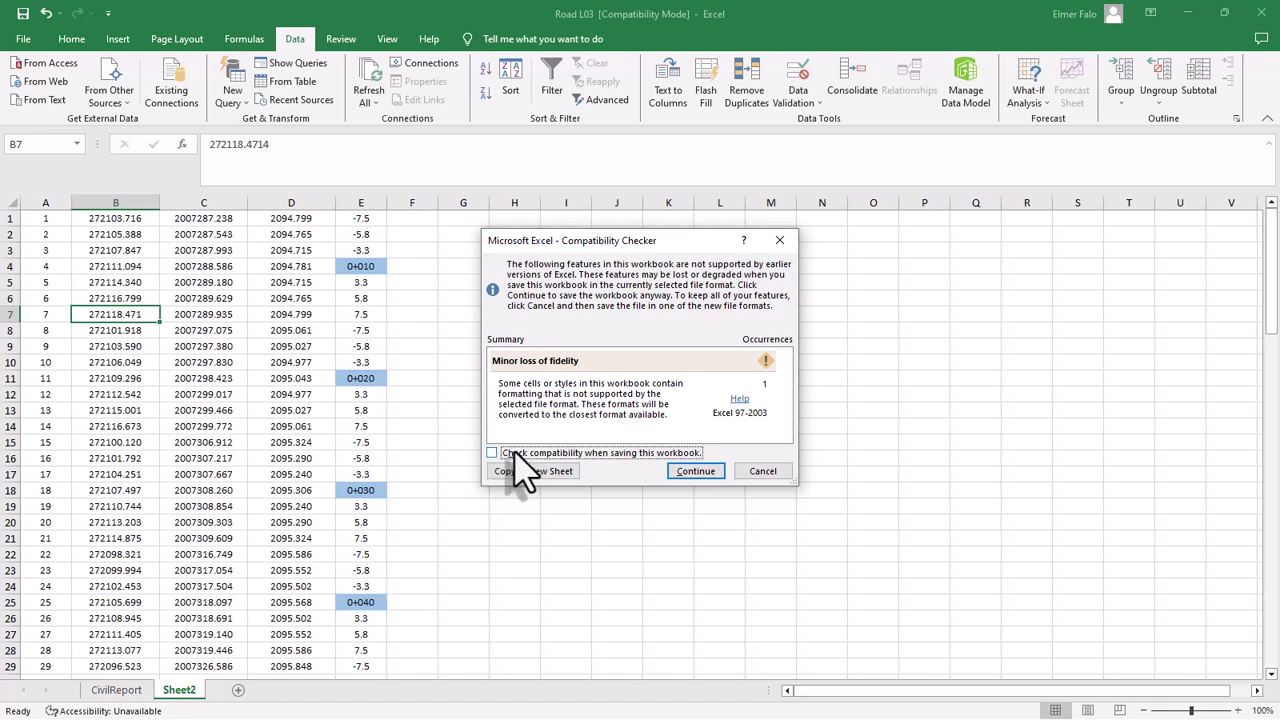
{"action": "left_click", "coordinate": [696, 472]}
{"action": "right_click", "coordinate": [196, 692]}
{"action": "left_click", "coordinate": [250, 564]}
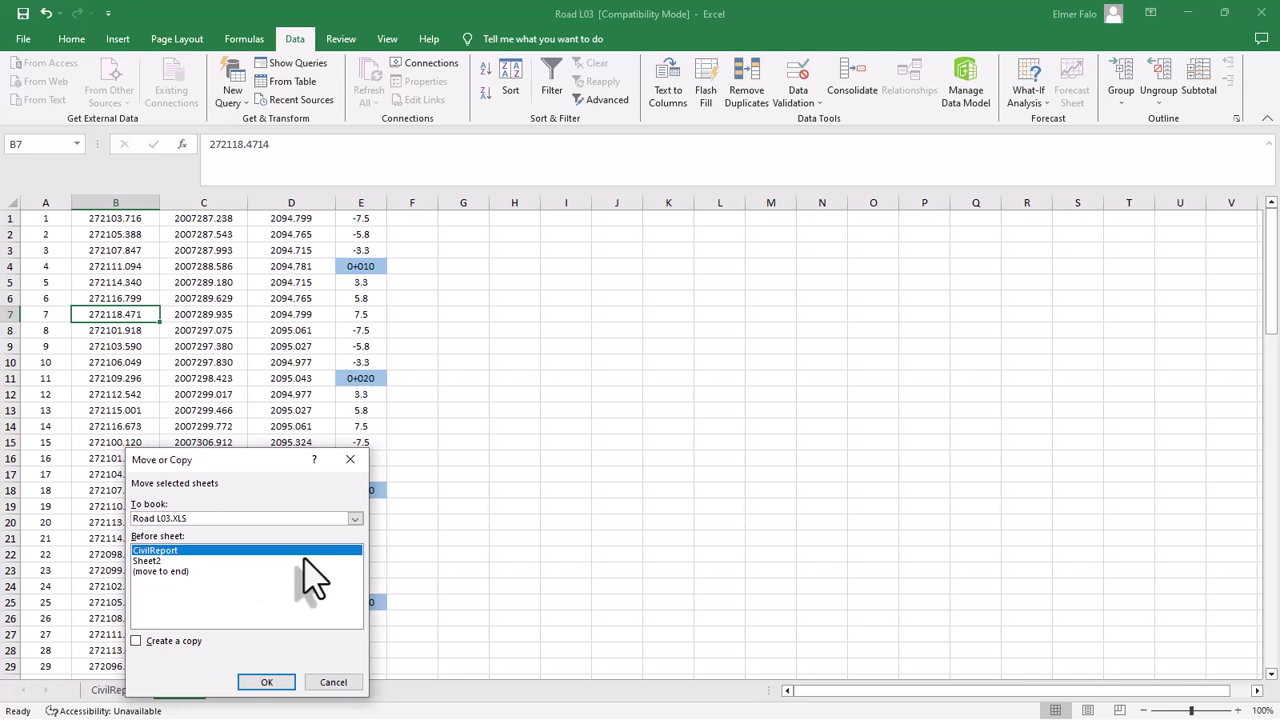
{"action": "left_click", "coordinate": [350, 459]}
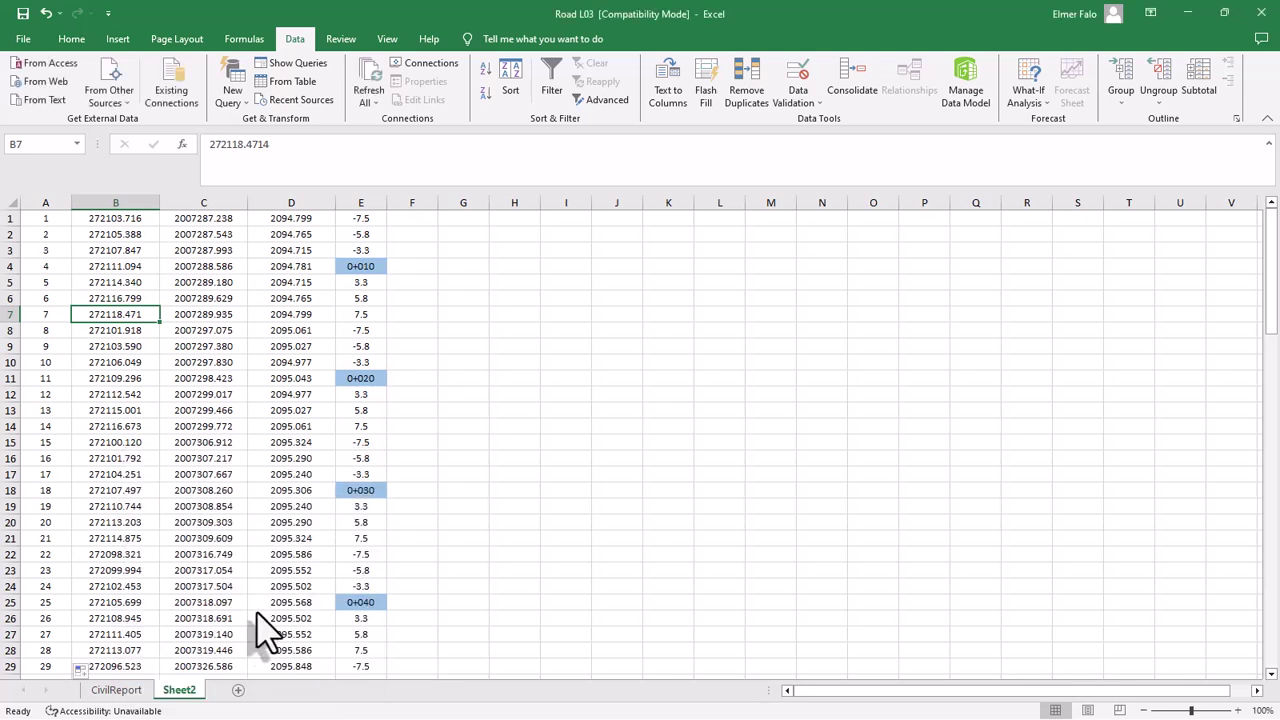
- Rename Sheet2 as Road L03-Top
{"action": "right_click", "coordinate": [190, 690]}
{"action": "left_click", "coordinate": [250, 560]}
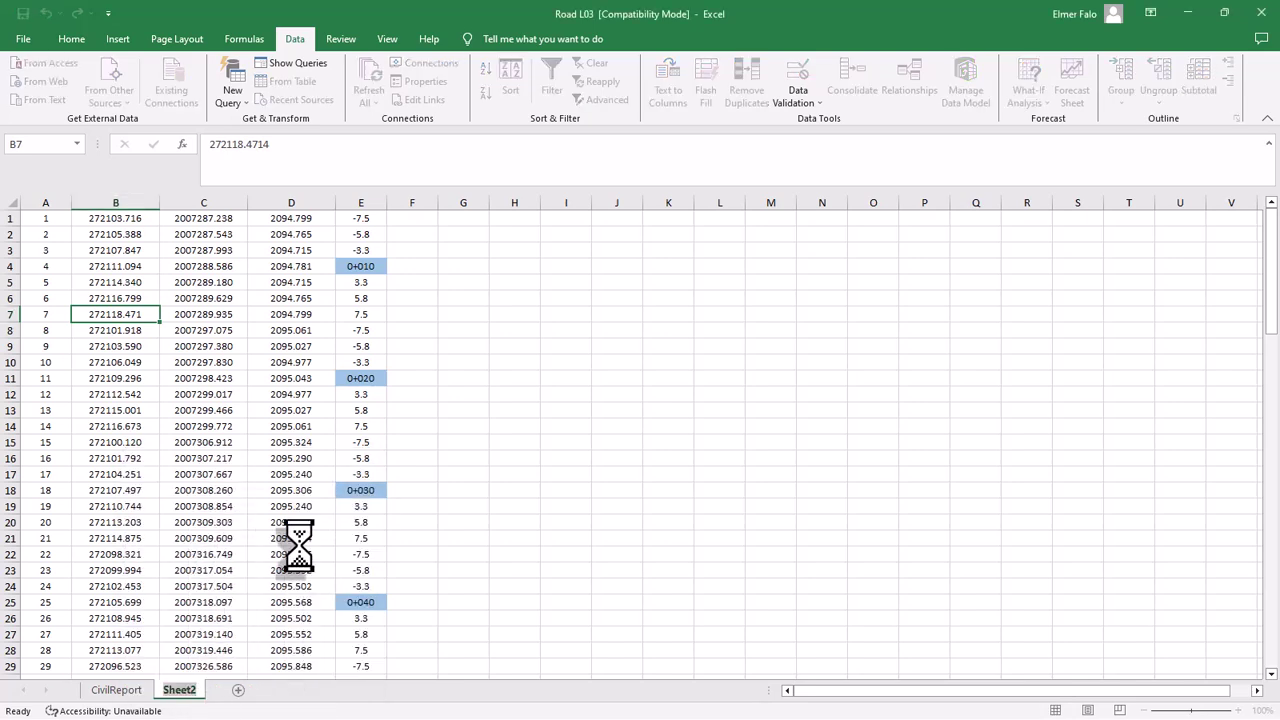
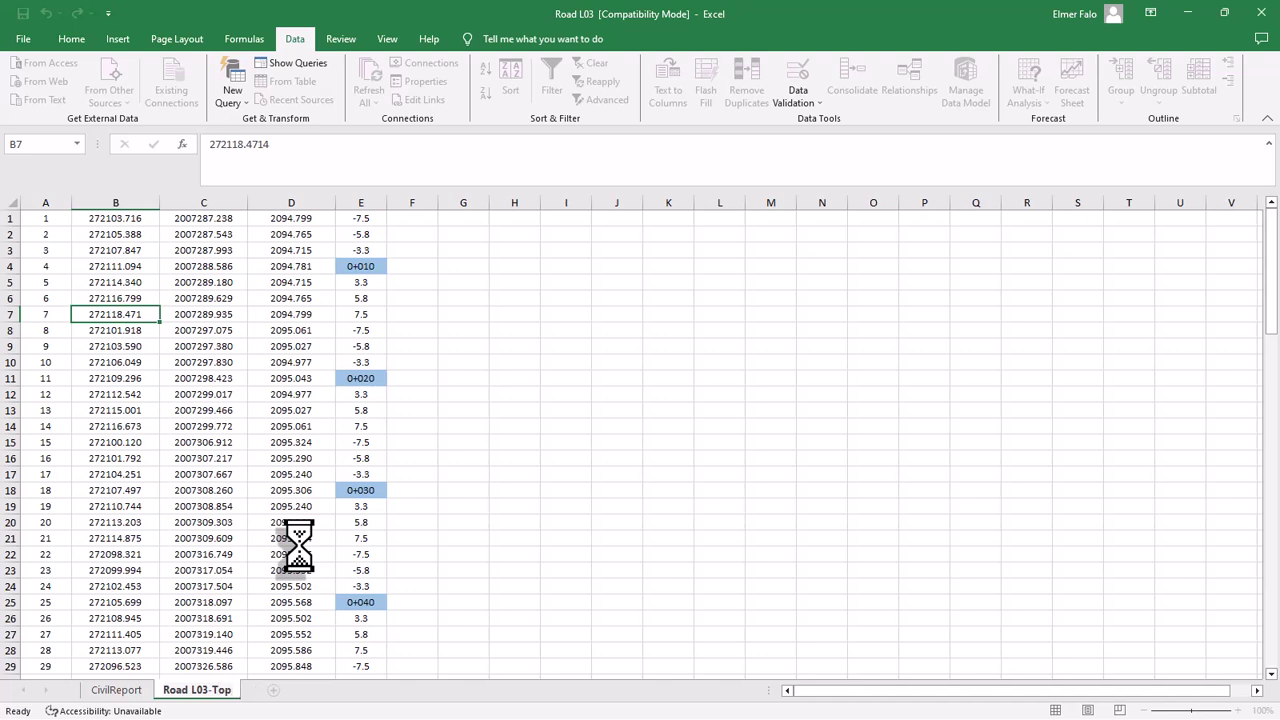
{"action": "left_click", "coordinate": [515, 458]}
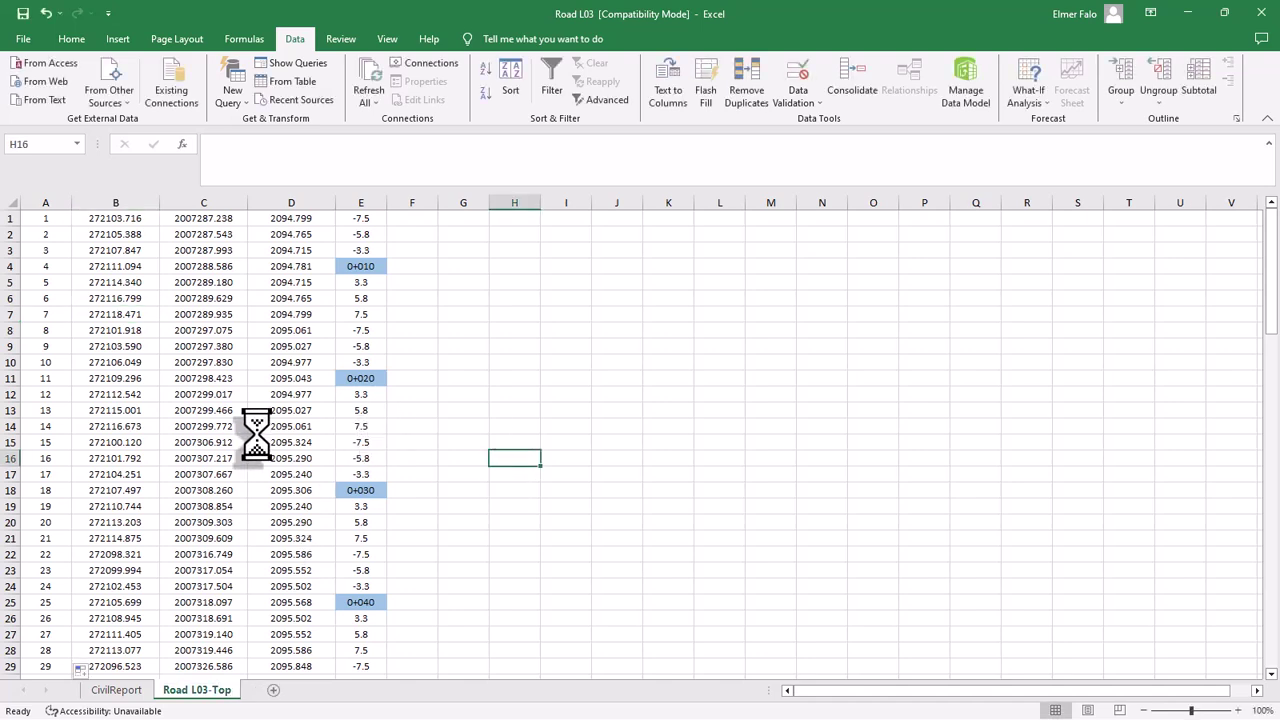
{"action": "left_click", "coordinate": [252, 428]}
{"action": "scroll", "coordinate": [259, 513], "scroll_direction": "down", "scroll_amount": 2}
{"action": "scroll", "coordinate": [259, 513], "scroll_direction": "up", "scroll_amount": 2}
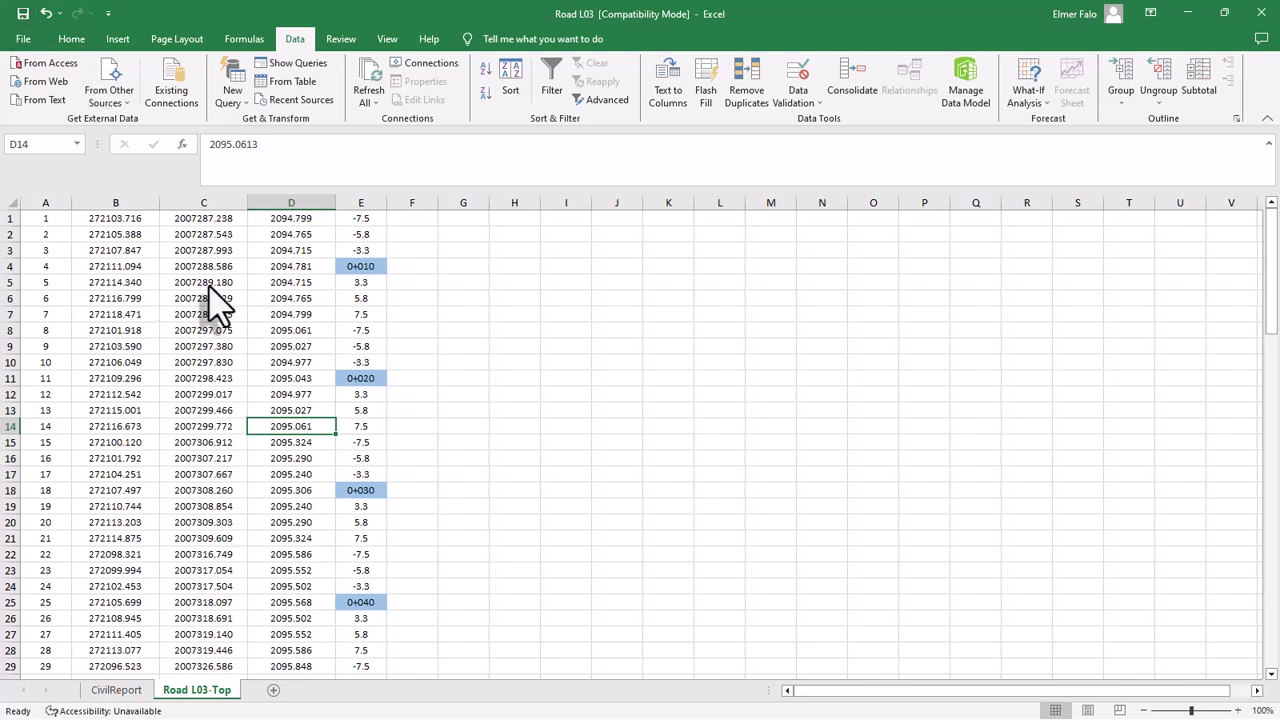
{"action": "left_click", "coordinate": [108, 334]}
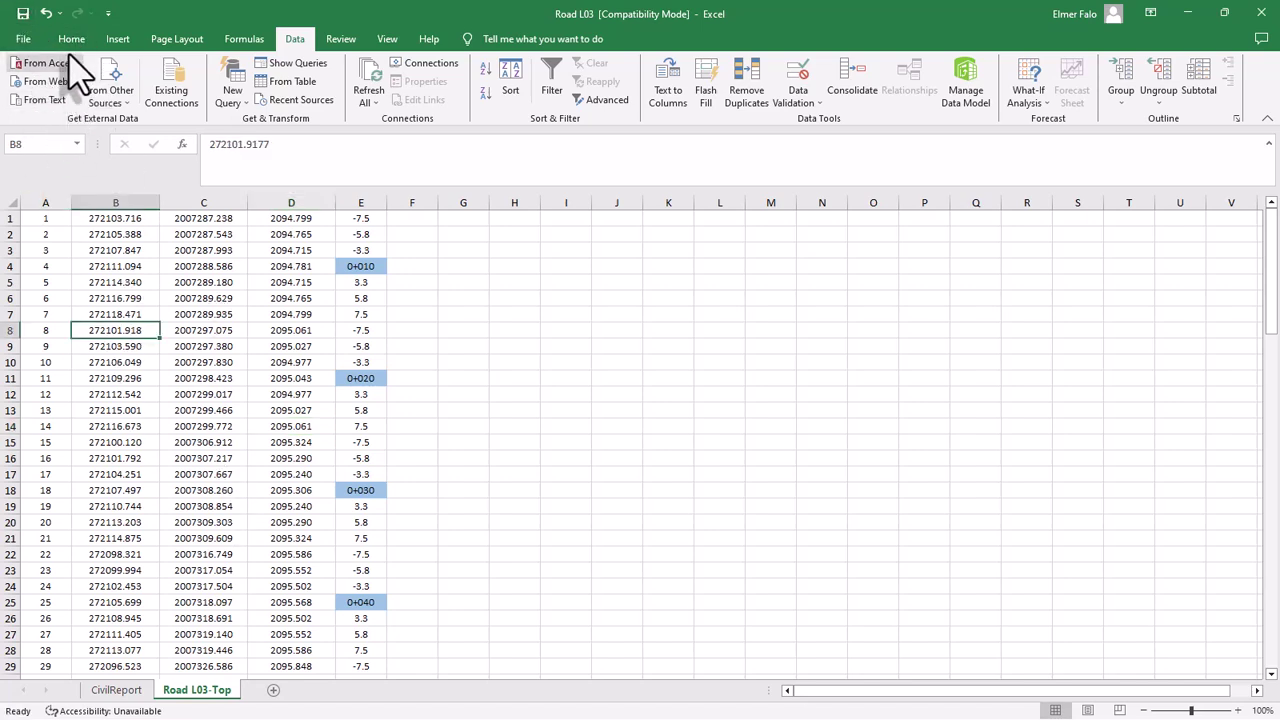
{"action": "left_click", "coordinate": [71, 39]}
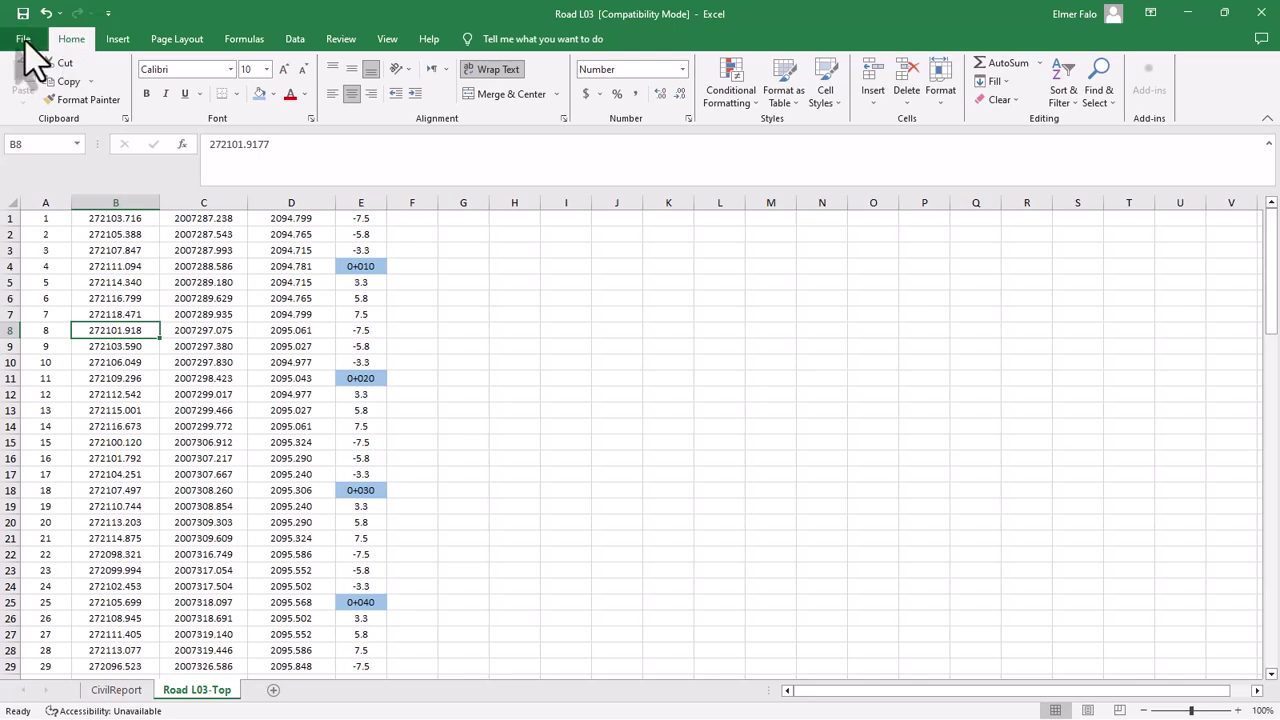
- Start saving a copy of the file and set its file type to Text (Tab delimited)
{"action": "left_click", "coordinate": [24, 40]}
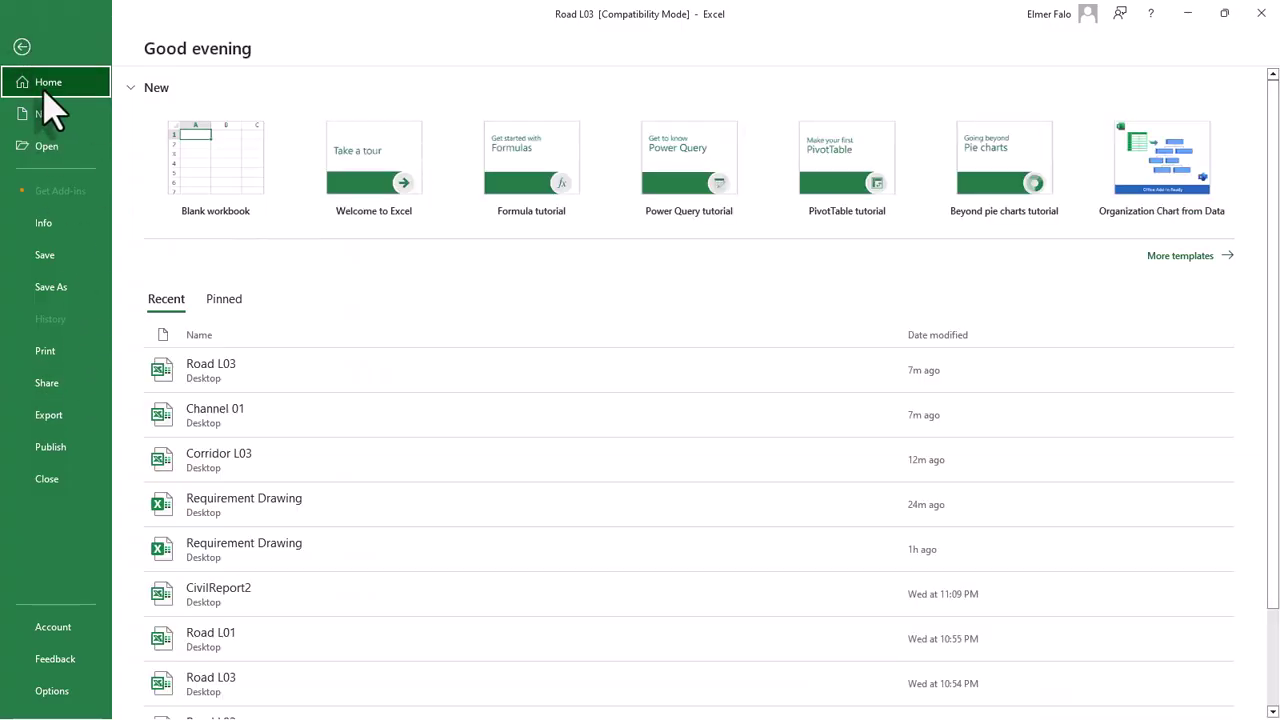
{"action": "left_click", "coordinate": [22, 47]}
{"action": "left_click", "coordinate": [26, 42]}
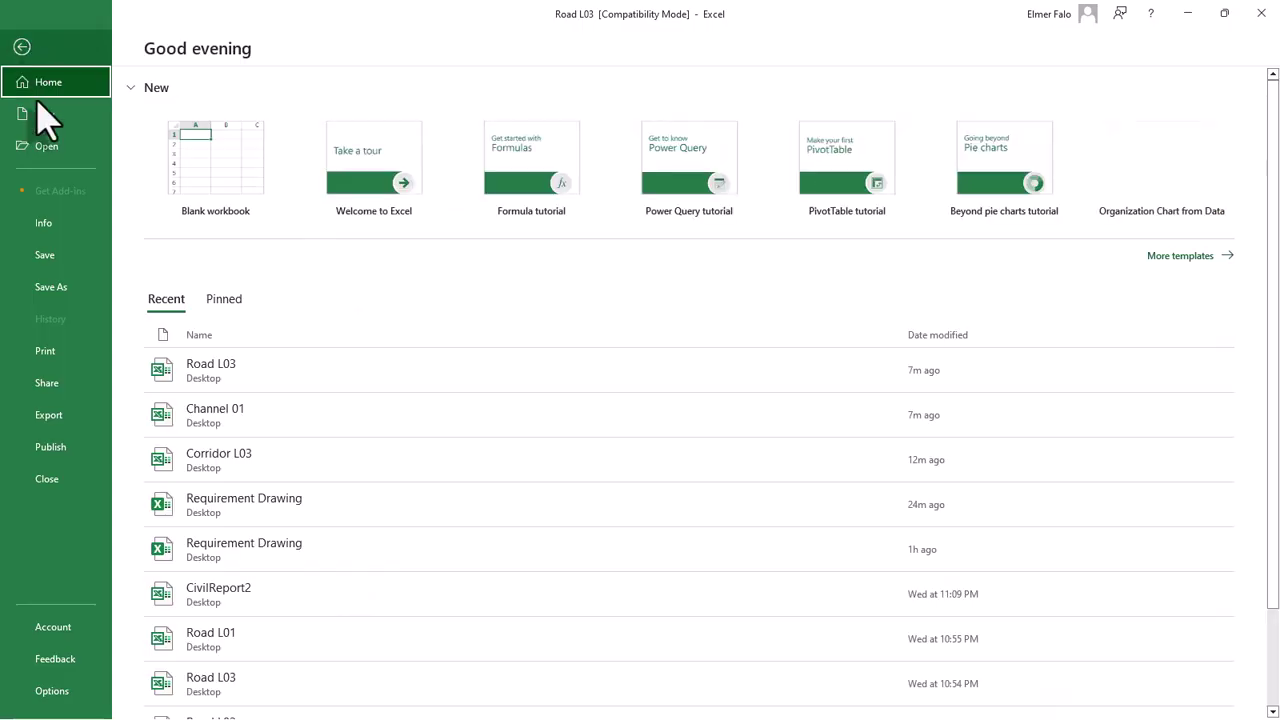
{"action": "left_click", "coordinate": [57, 290]}
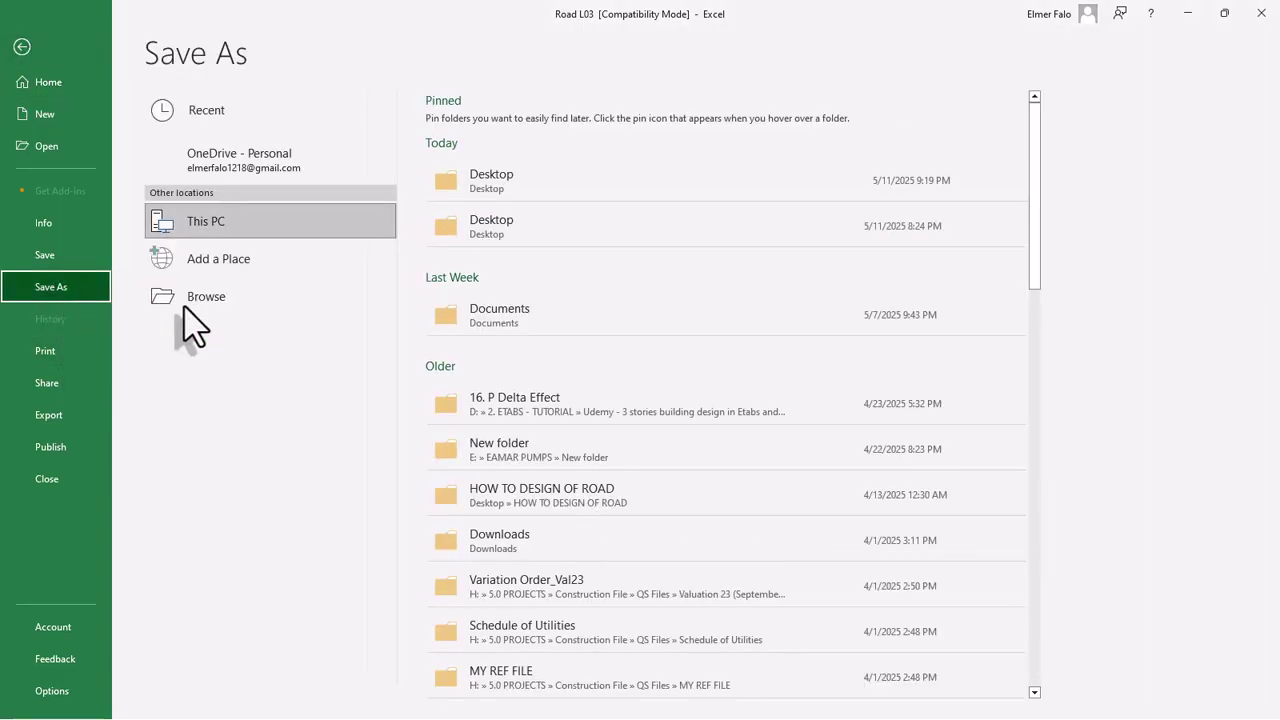
{"action": "left_click", "coordinate": [206, 298]}
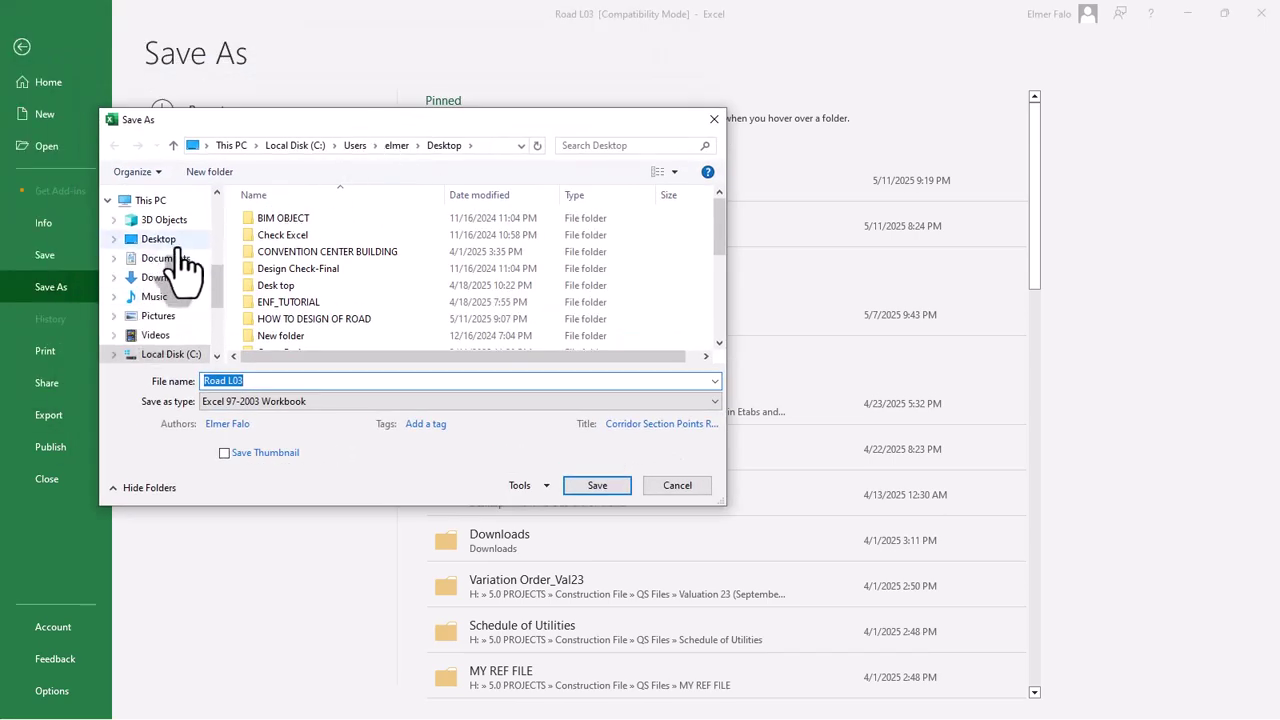
{"action": "left_click", "coordinate": [322, 401]}
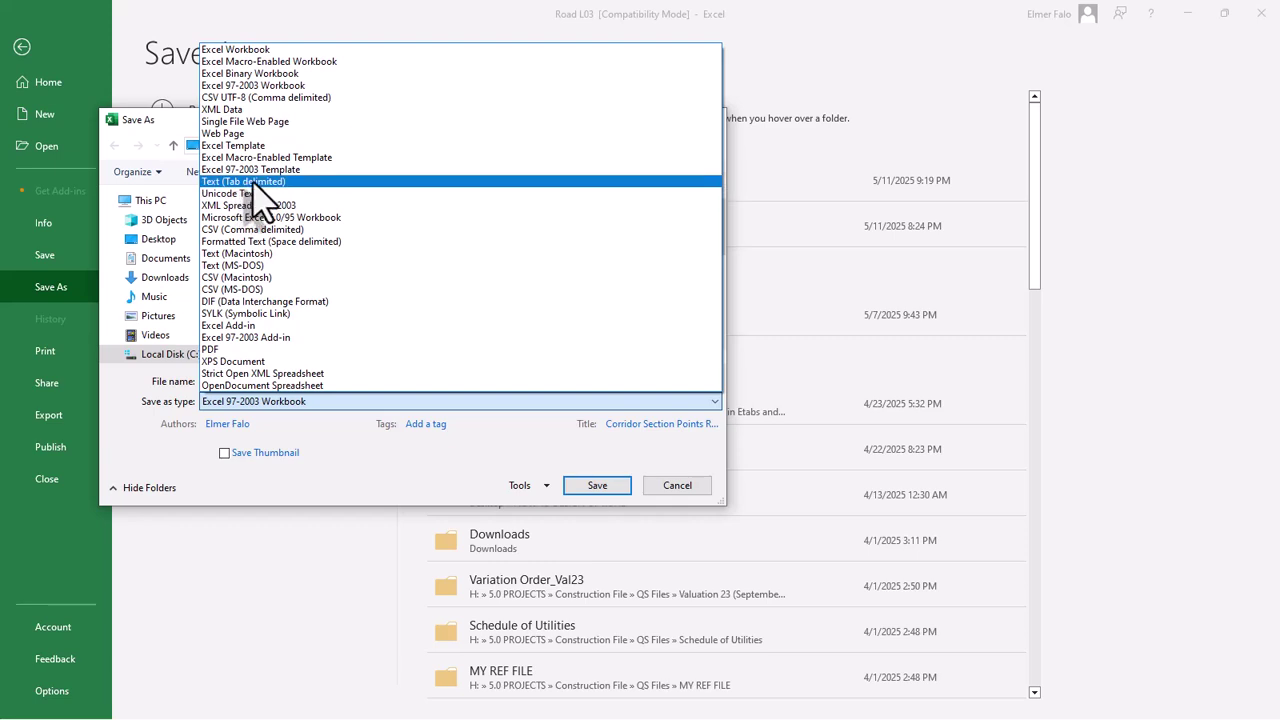
{"action": "left_click", "coordinate": [253, 182]}
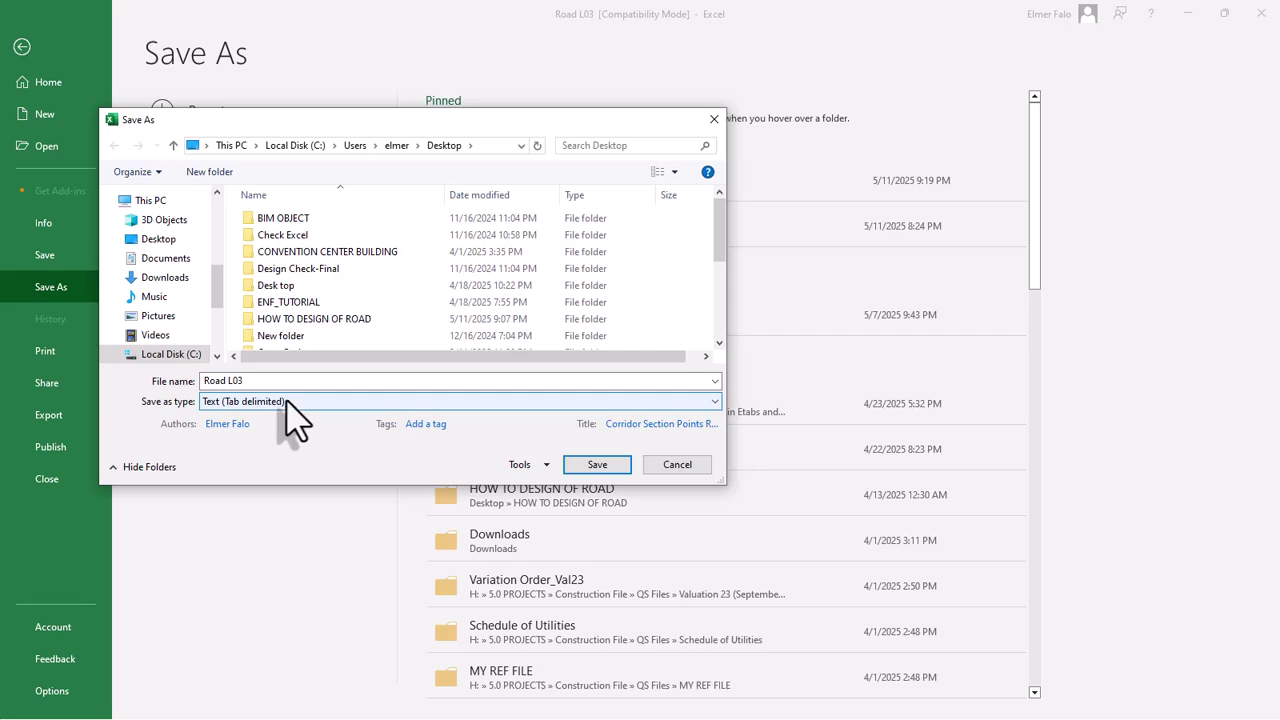
- Save only the active sheet to the Desktop as Road L03-Top, keeping the tab-delimited text format
{"action": "left_click", "coordinate": [258, 379]}
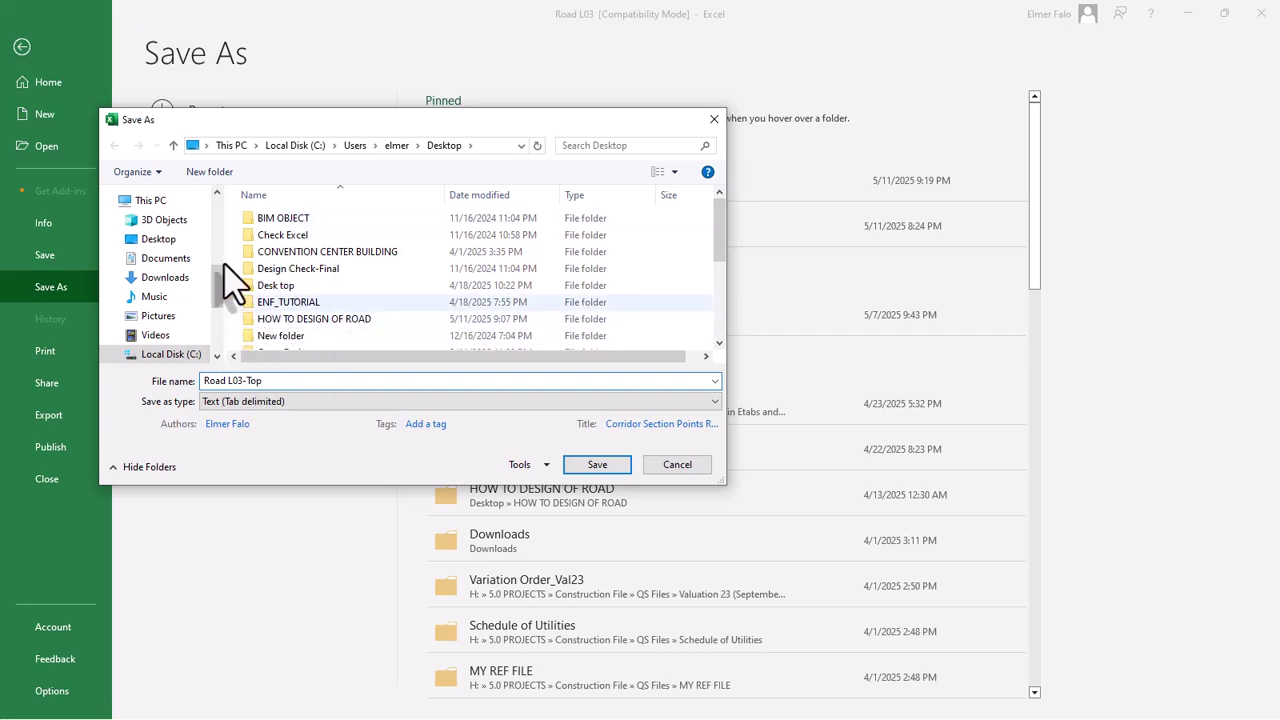
{"action": "left_click", "coordinate": [168, 242]}
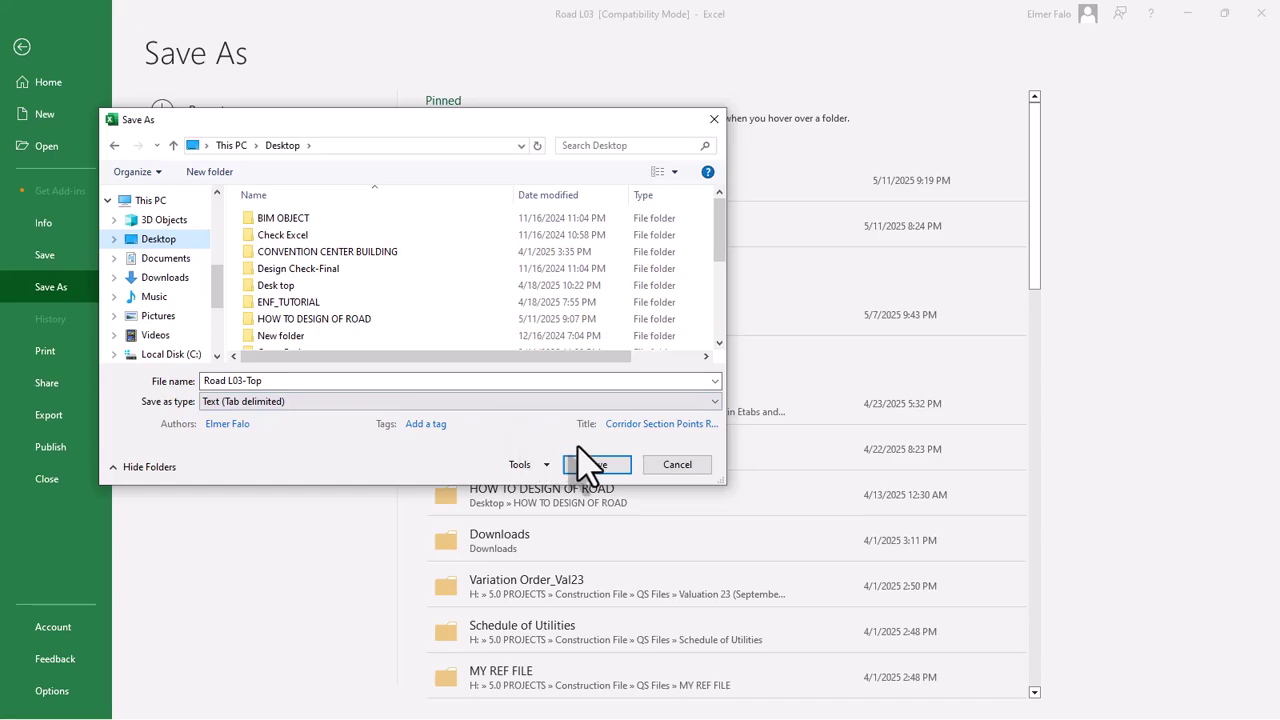
{"action": "left_click", "coordinate": [599, 462]}
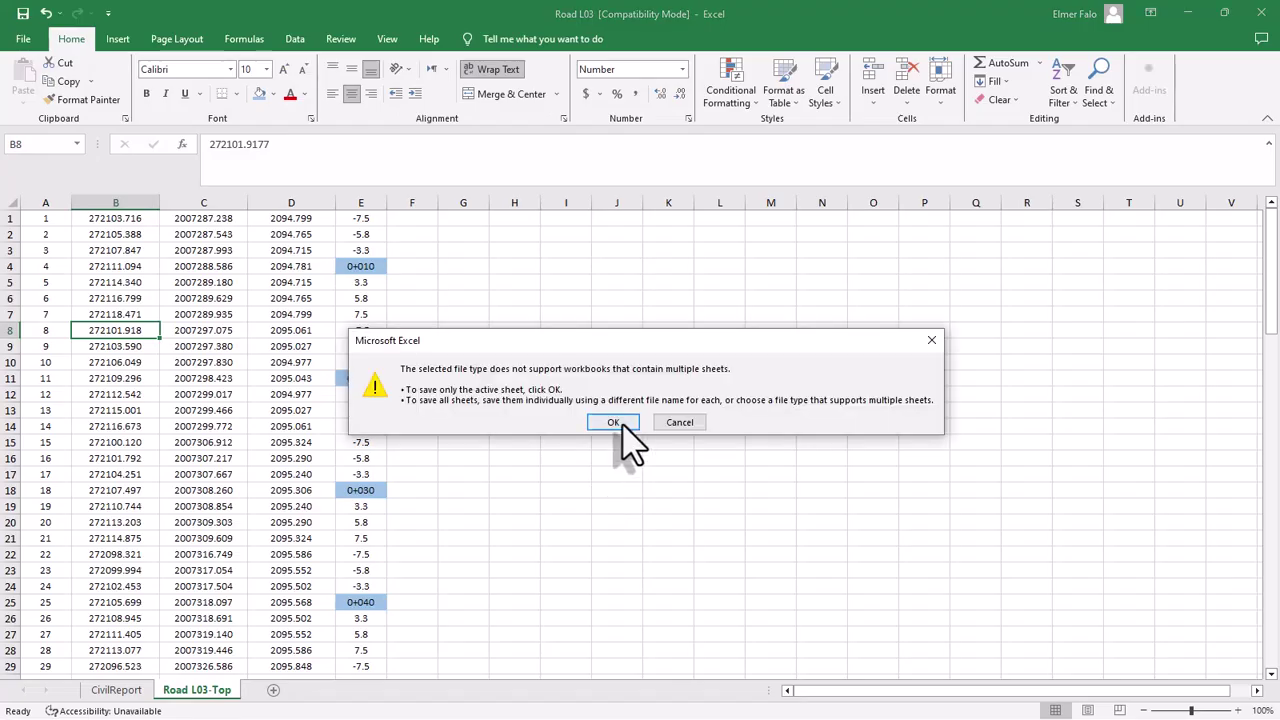
{"action": "left_click", "coordinate": [620, 423]}
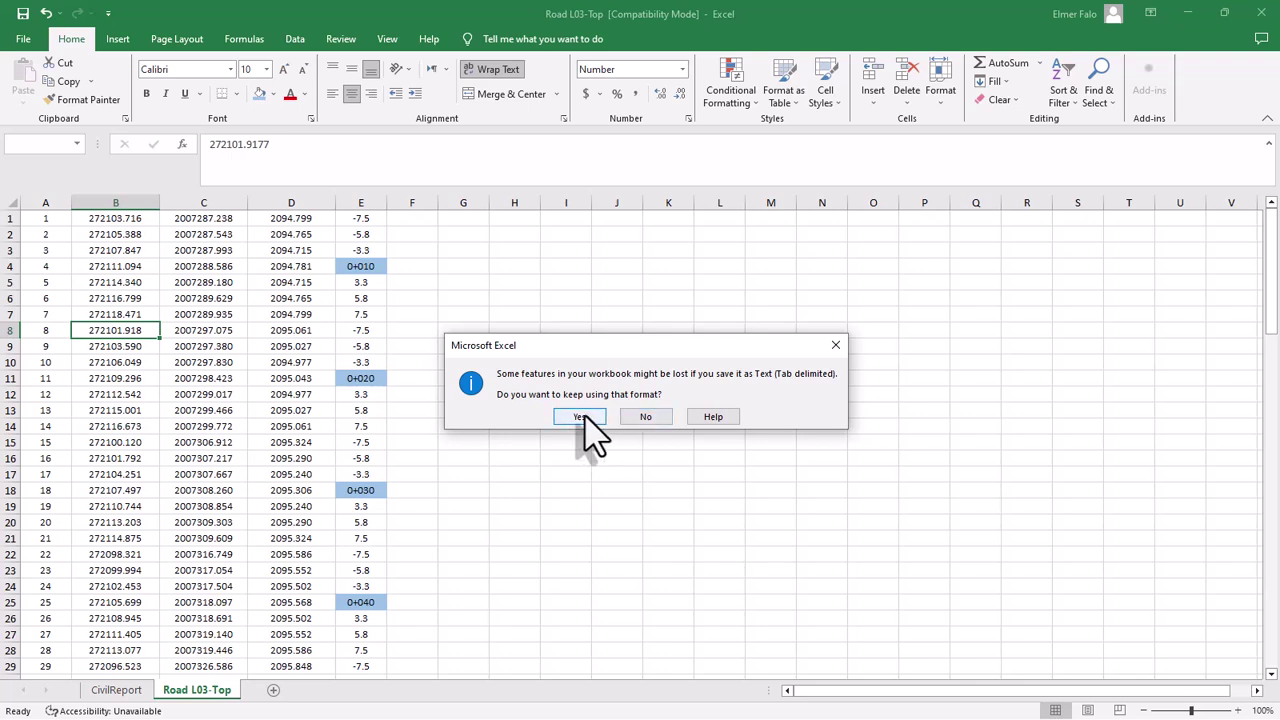
{"action": "left_click", "coordinate": [587, 418]}
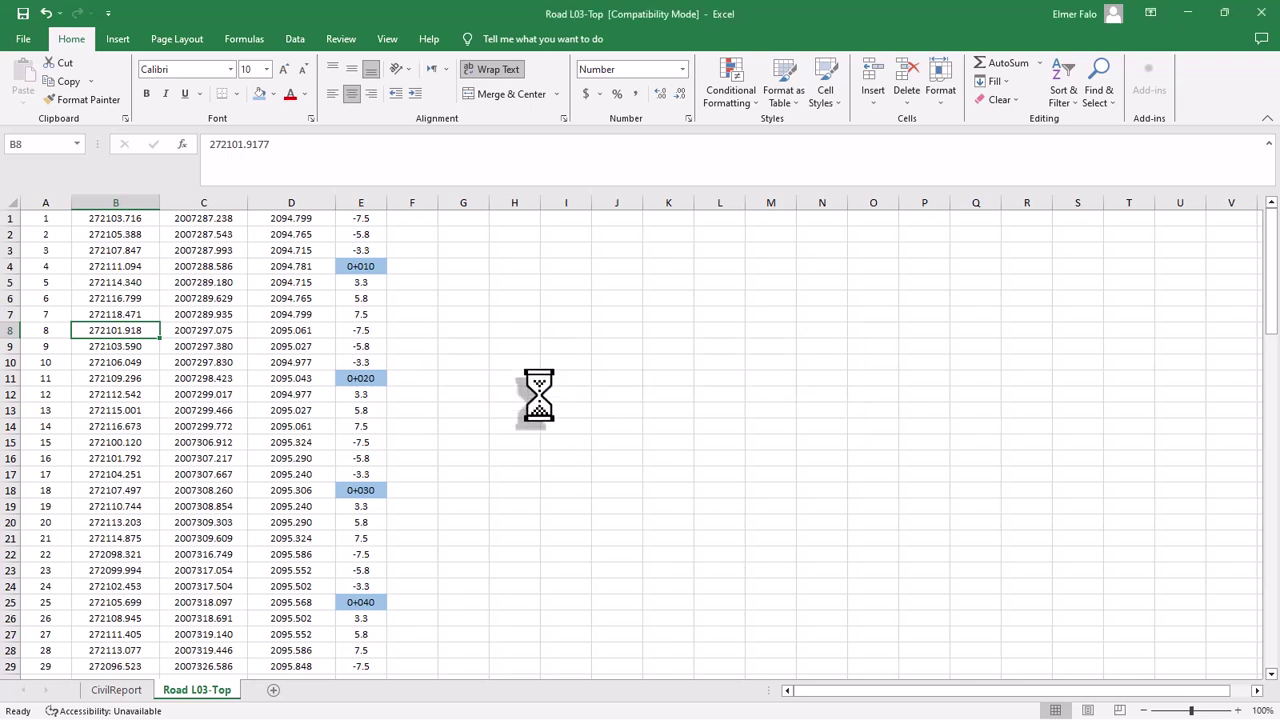
{"action": "left_click", "coordinate": [22, 13]}
{"action": "left_click", "coordinate": [585, 422]}
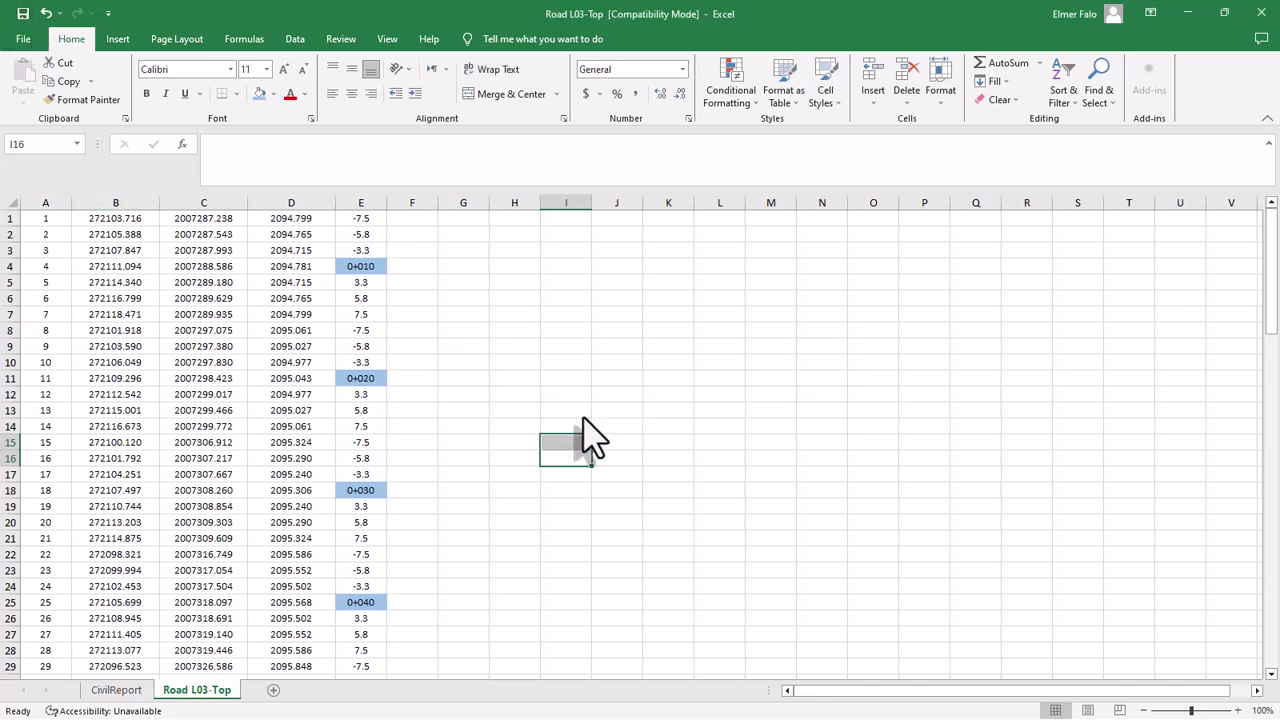
- Minimize the workbook and move the Road L03-Top text file to an empty area of the desktop
{"action": "left_click", "coordinate": [1197, 20]}
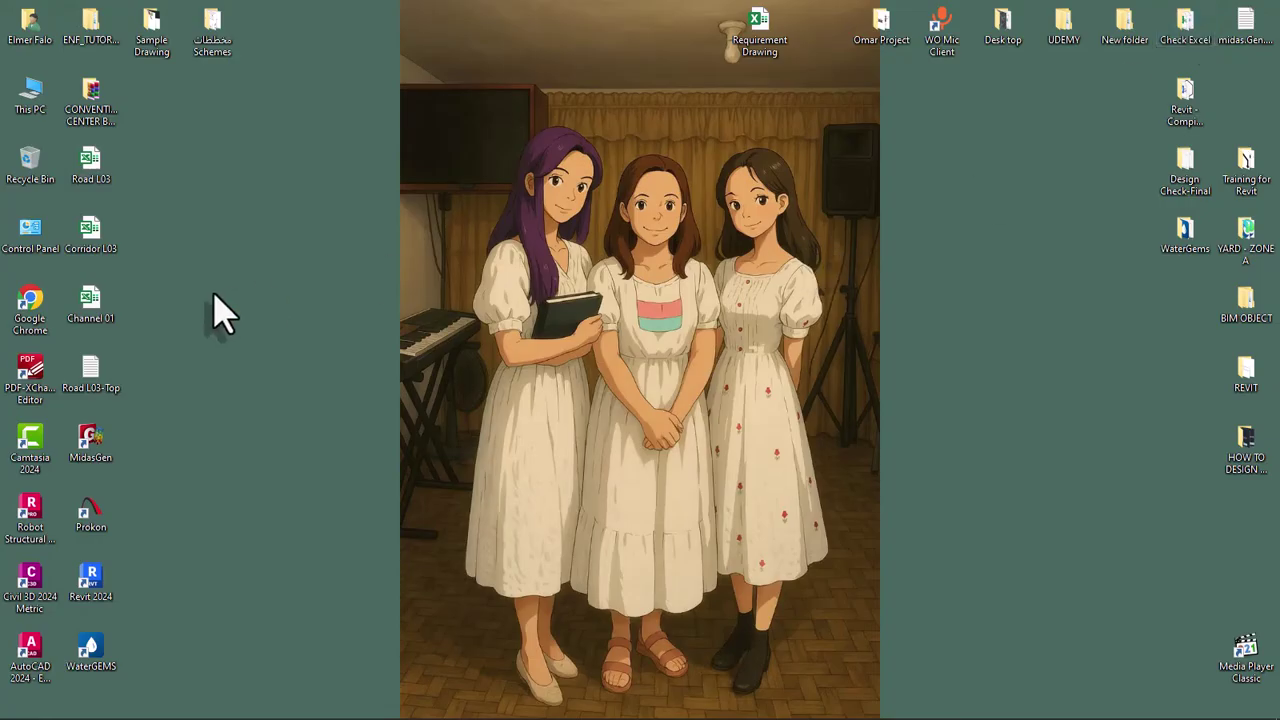
{"action": "left_click_drag", "start_coordinate": [108, 388], "coordinate": [293, 250]}
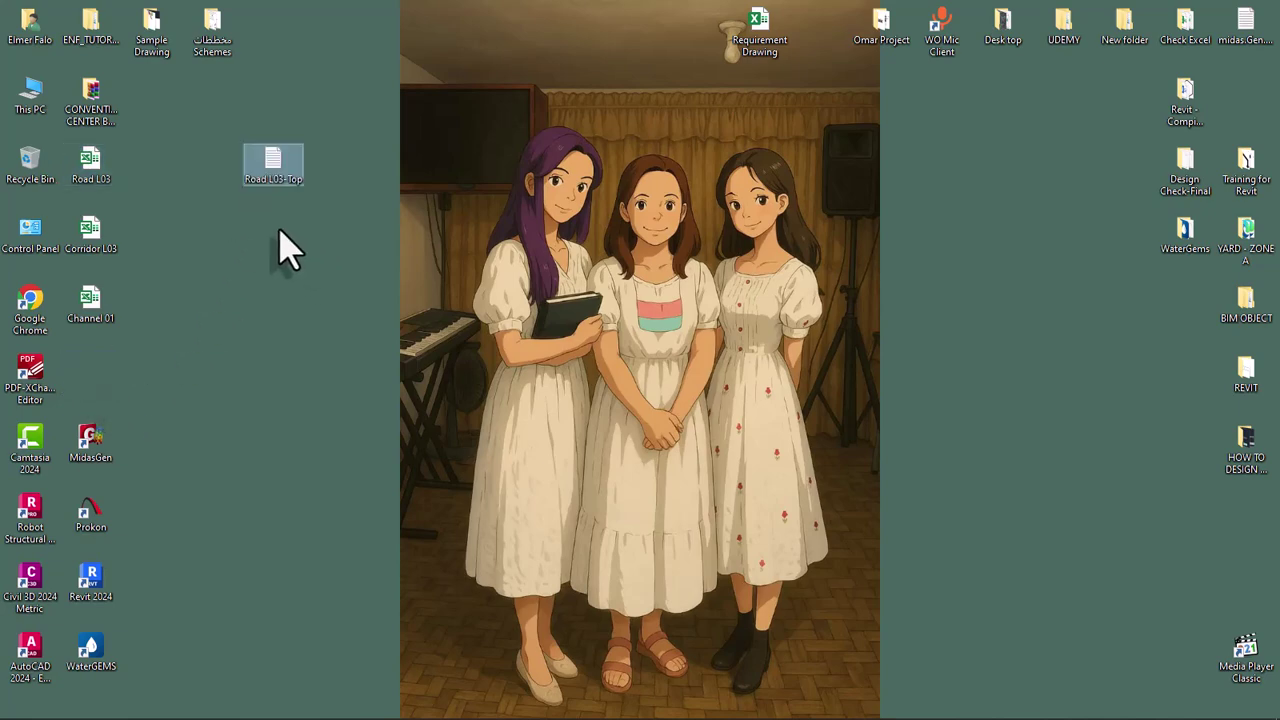
- Open the Road L03-Top text file, review its point rows from start to end, and close it
{"action": "double_click", "coordinate": [280, 175]}
{"action": "scroll", "coordinate": [481, 350], "scroll_direction": "down", "scroll_amount": 13}
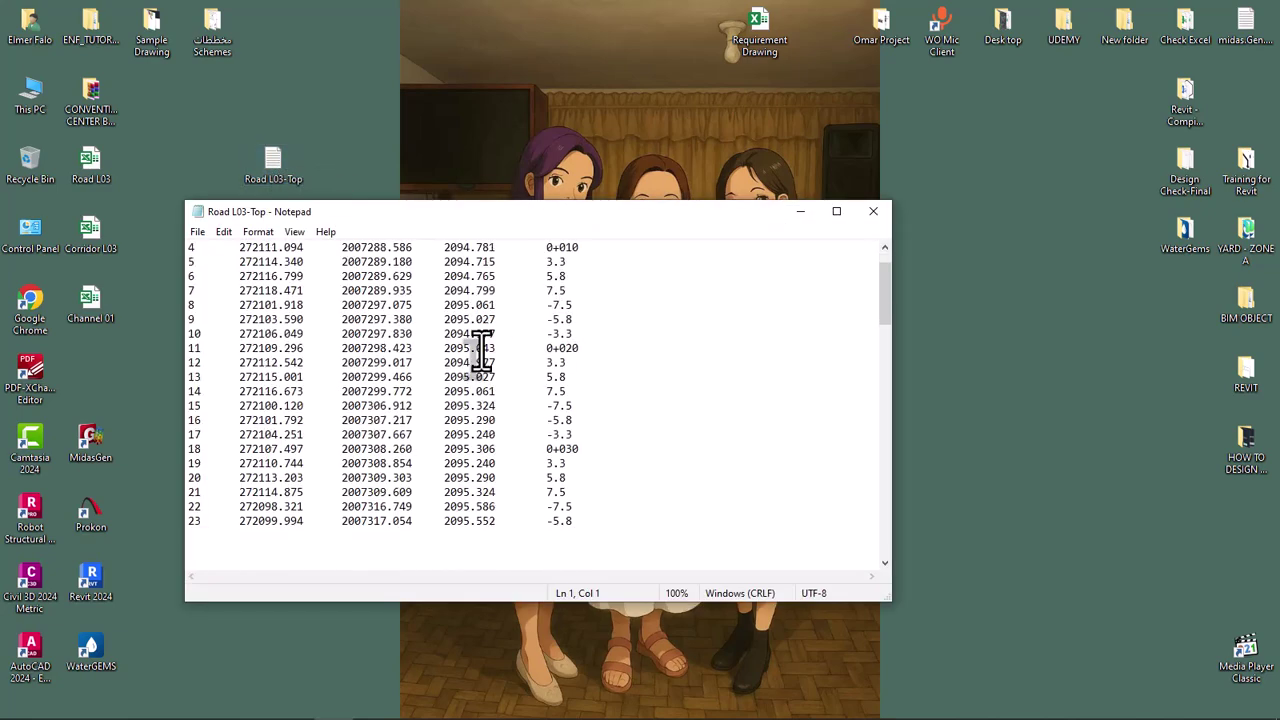
{"action": "scroll", "coordinate": [481, 350], "scroll_direction": "down", "scroll_amount": 15}
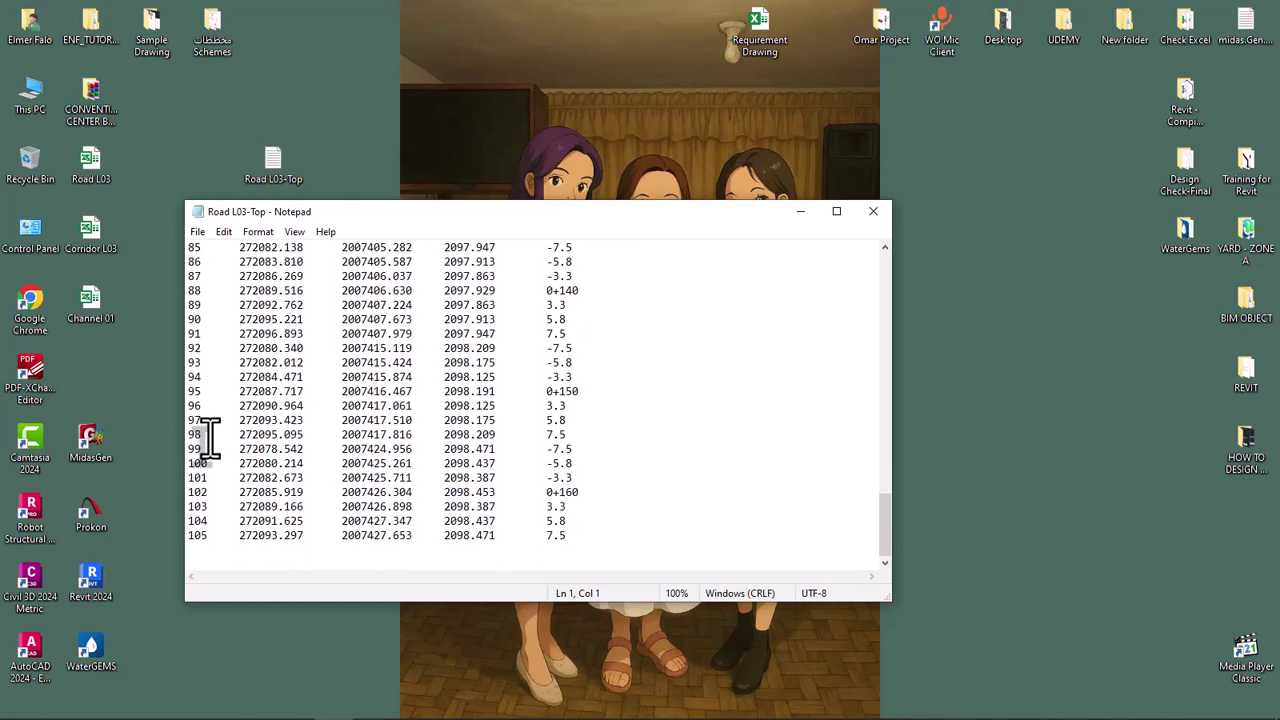
{"action": "scroll", "coordinate": [207, 432], "scroll_direction": "up", "scroll_amount": 20}
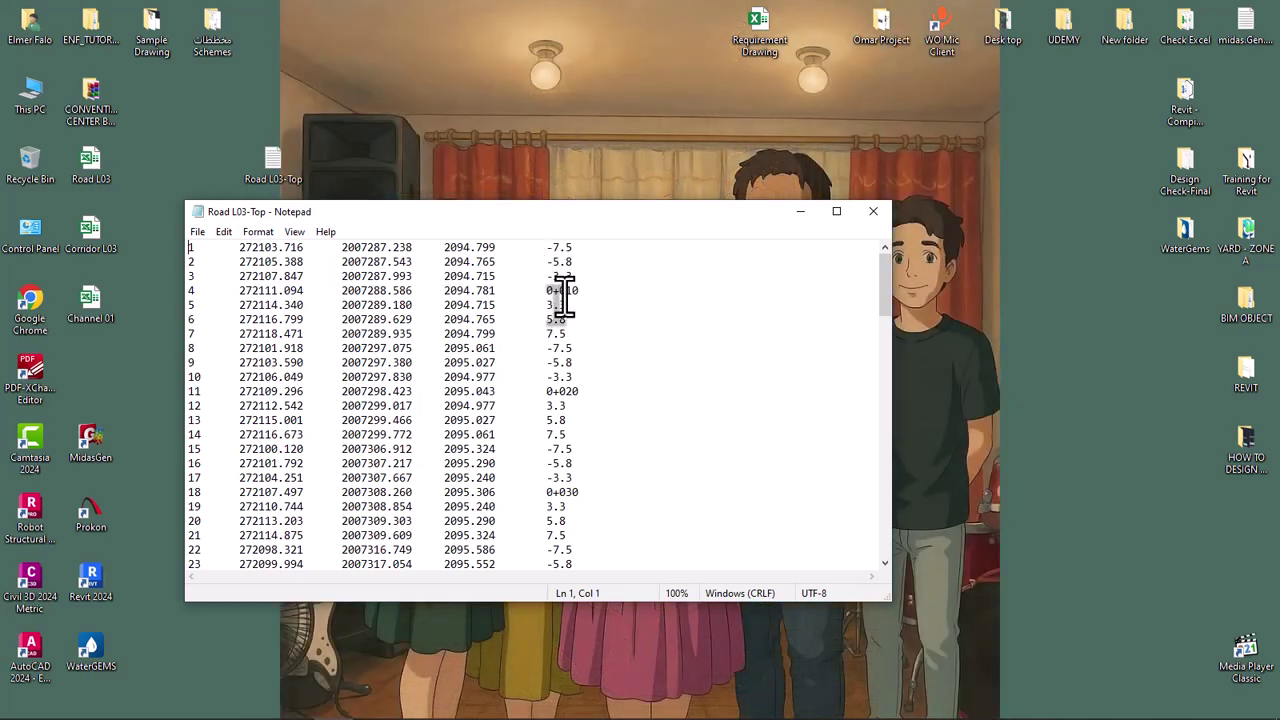
{"action": "scroll", "coordinate": [565, 385], "scroll_direction": "down", "scroll_amount": 1}
{"action": "scroll", "coordinate": [565, 370], "scroll_direction": "up", "scroll_amount": 1}
{"action": "left_click", "coordinate": [875, 213]}
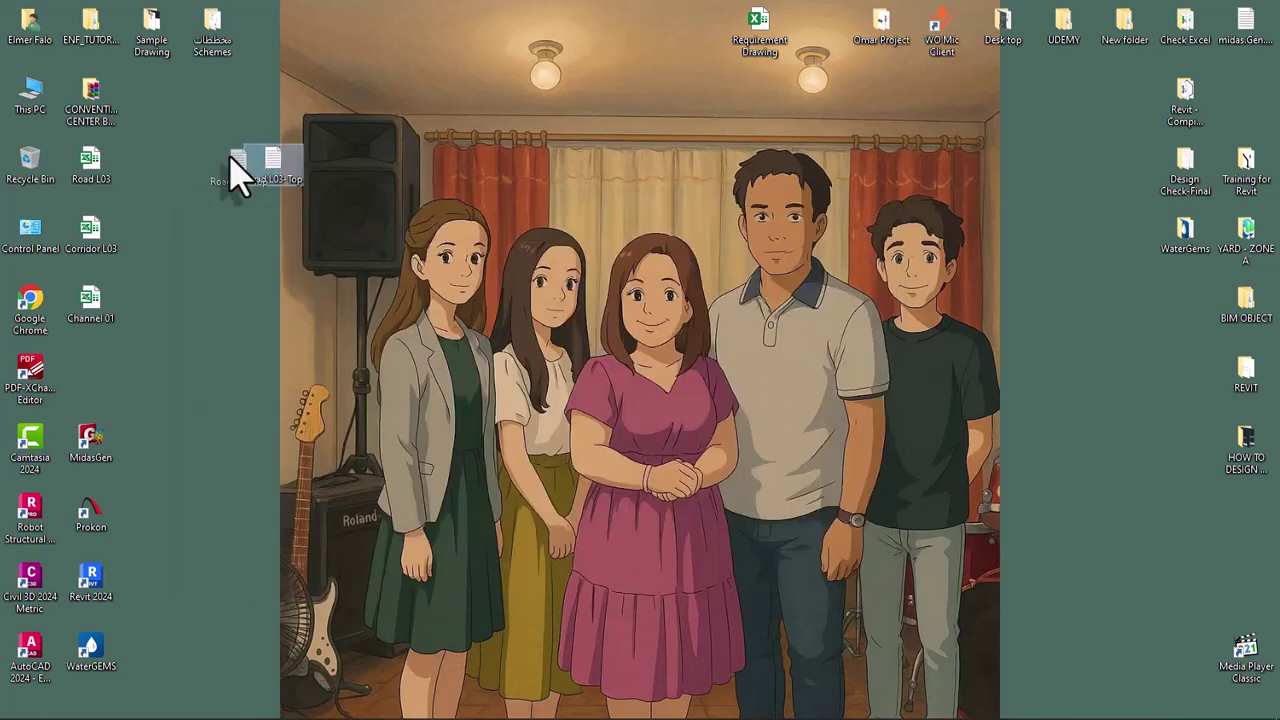
- Move the Road L03-Top text file below Channel 01 on the desktop and close the Road L03 workbook
{"action": "left_click_drag", "start_coordinate": [205, 218], "coordinate": [118, 390]}
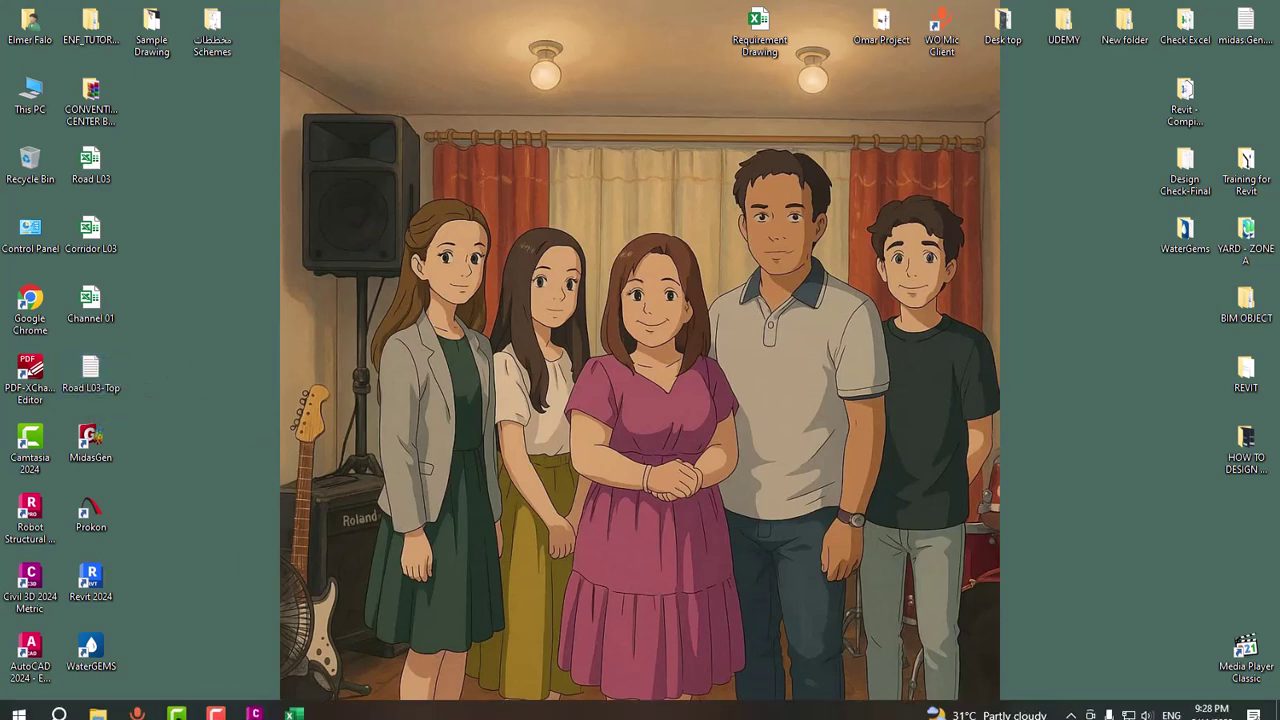
{"action": "left_click", "coordinate": [254, 706]}
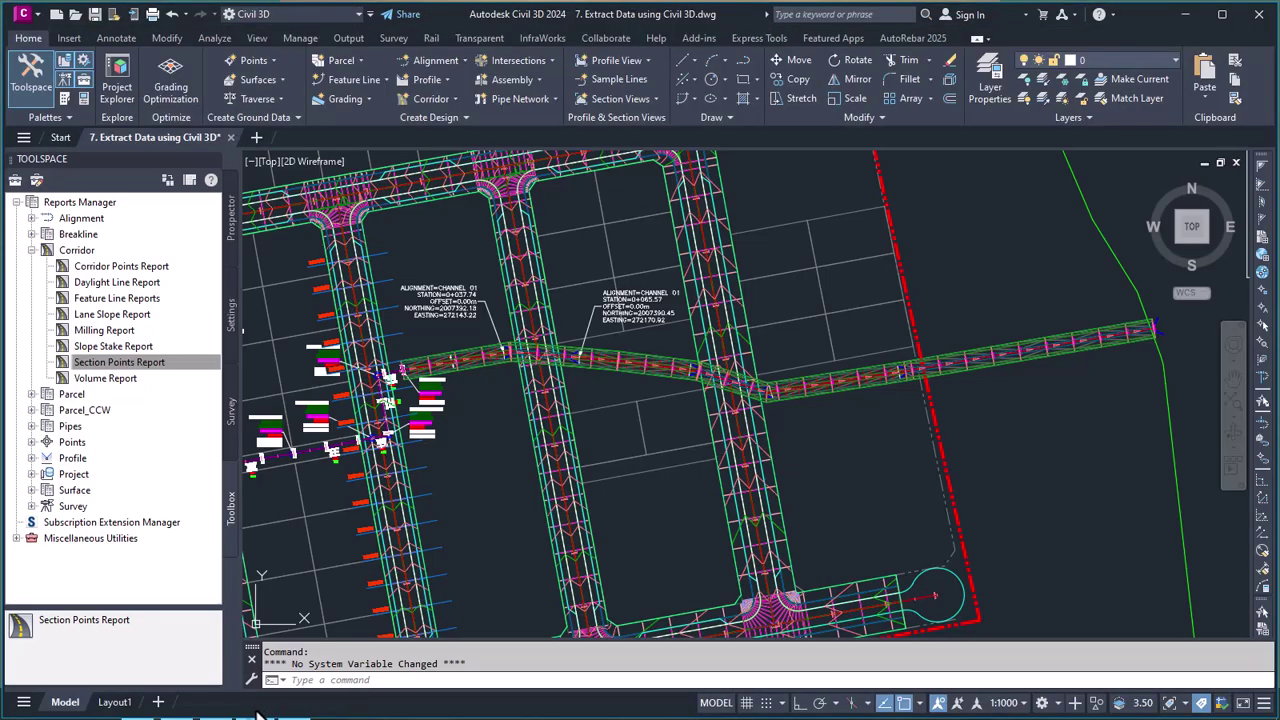
{"action": "left_click", "coordinate": [1183, 14]}
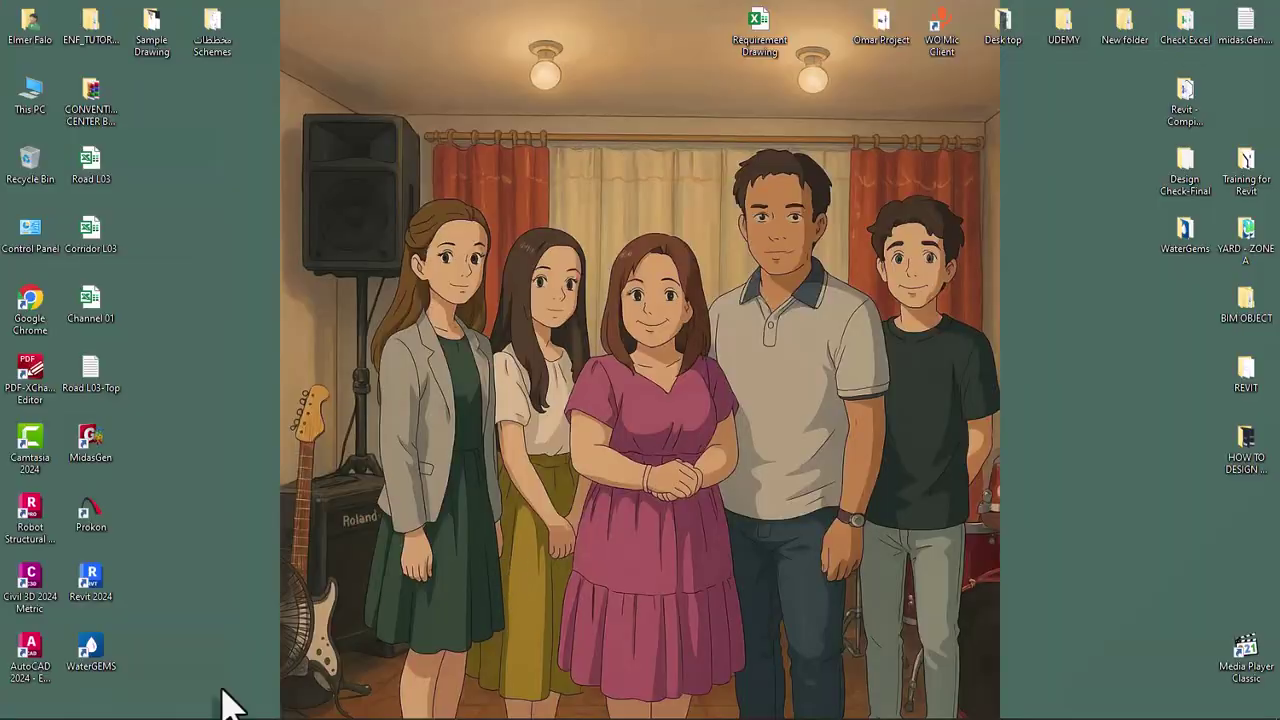
{"action": "left_click", "coordinate": [294, 705]}
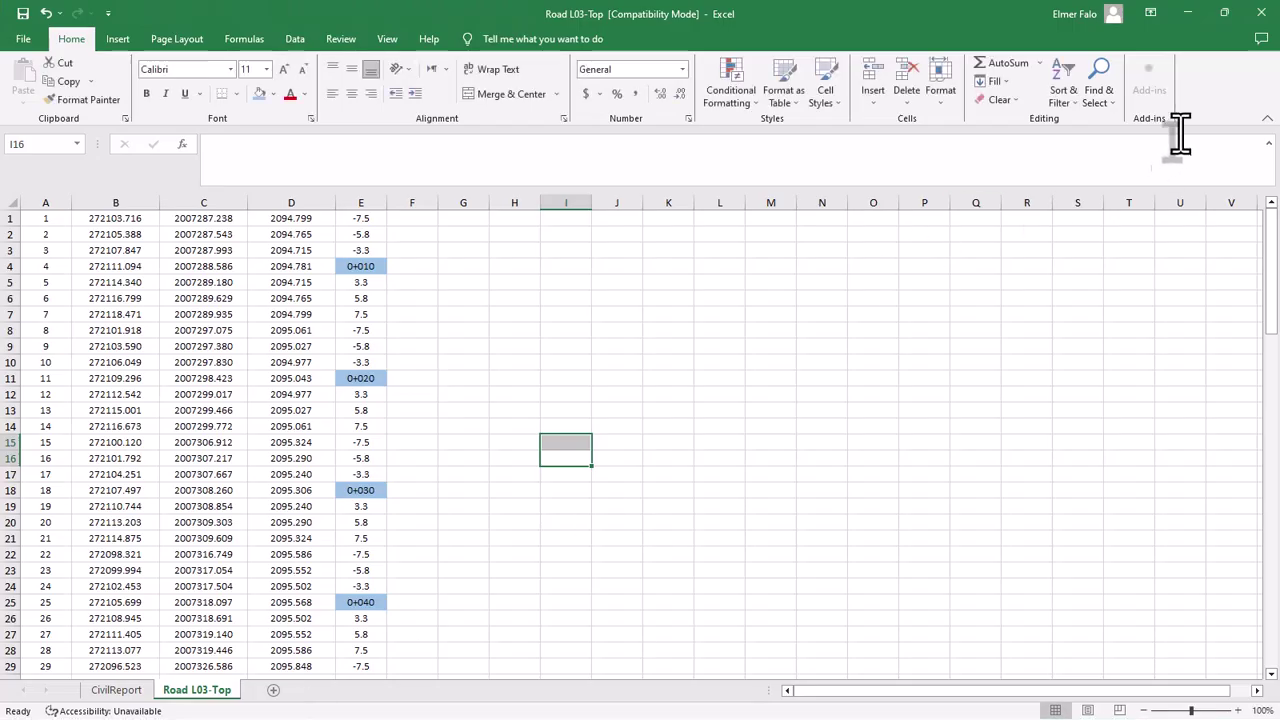
{"action": "left_click", "coordinate": [1261, 13]}
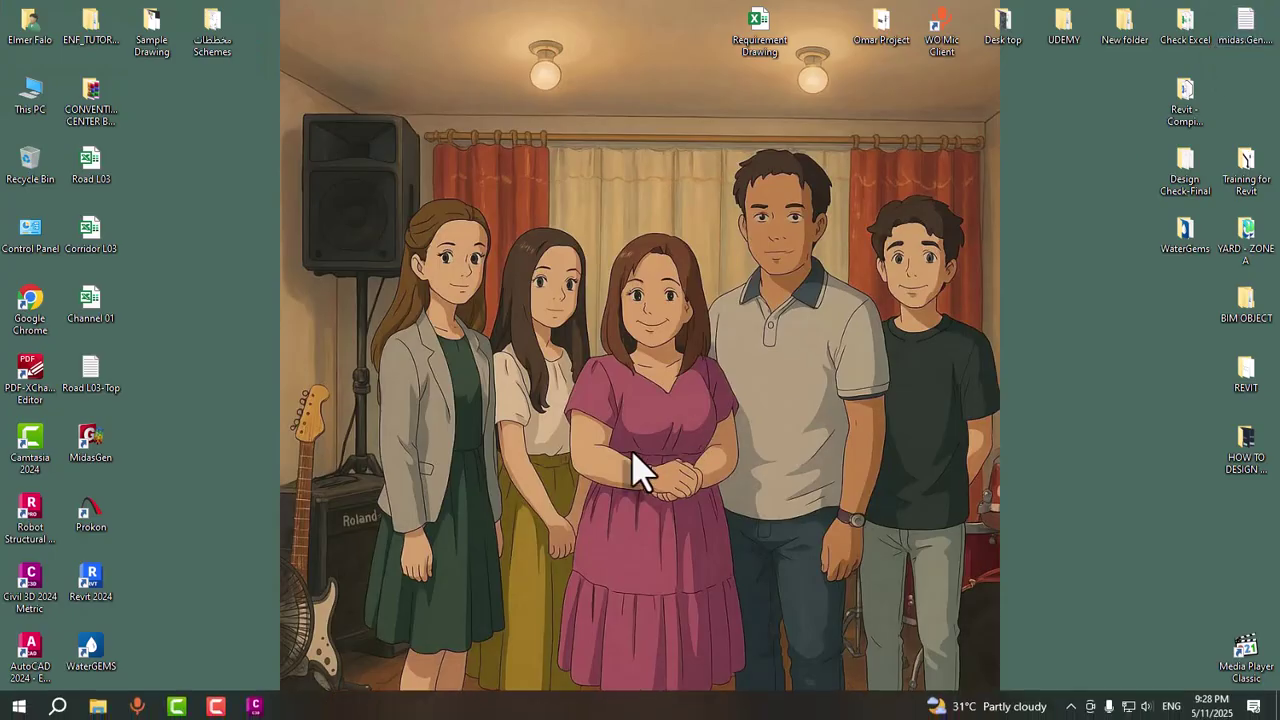
- Switch to Civil 3D and examine the road corridors and their intersections in the drawing
{"action": "left_click", "coordinate": [258, 706]}
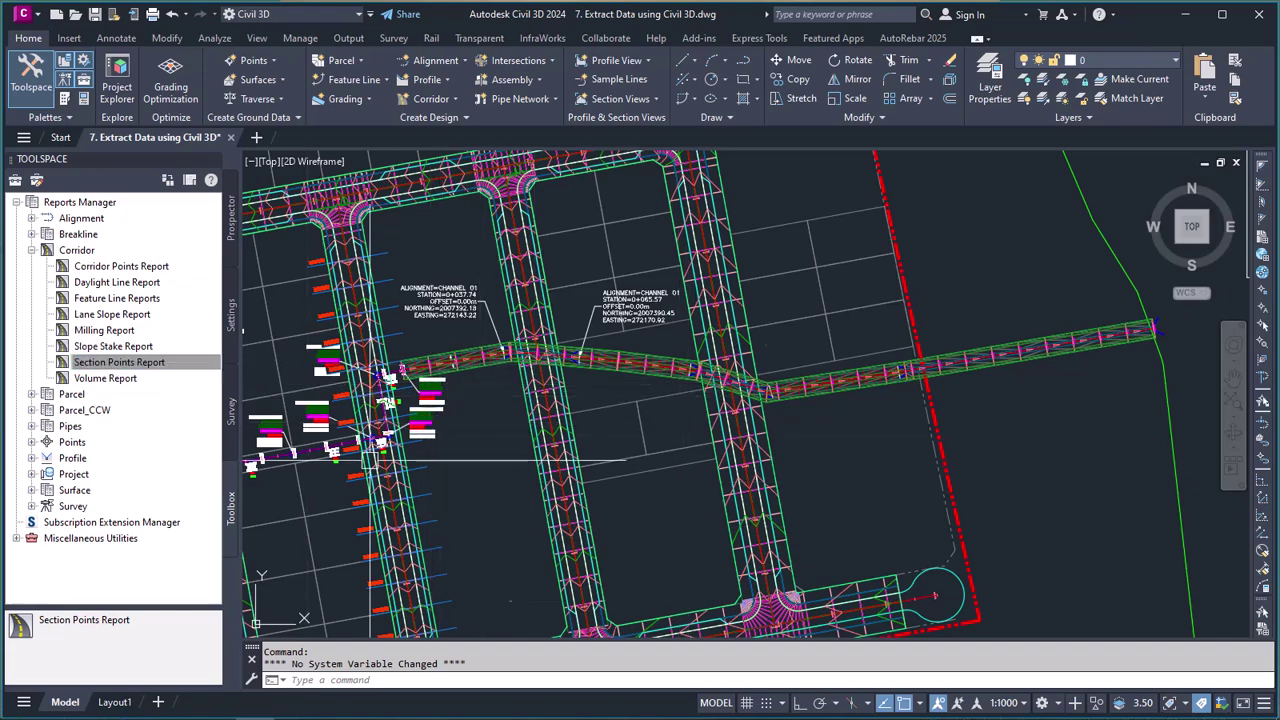
{"action": "scroll", "coordinate": [748, 580], "scroll_direction": "up", "scroll_amount": 2}
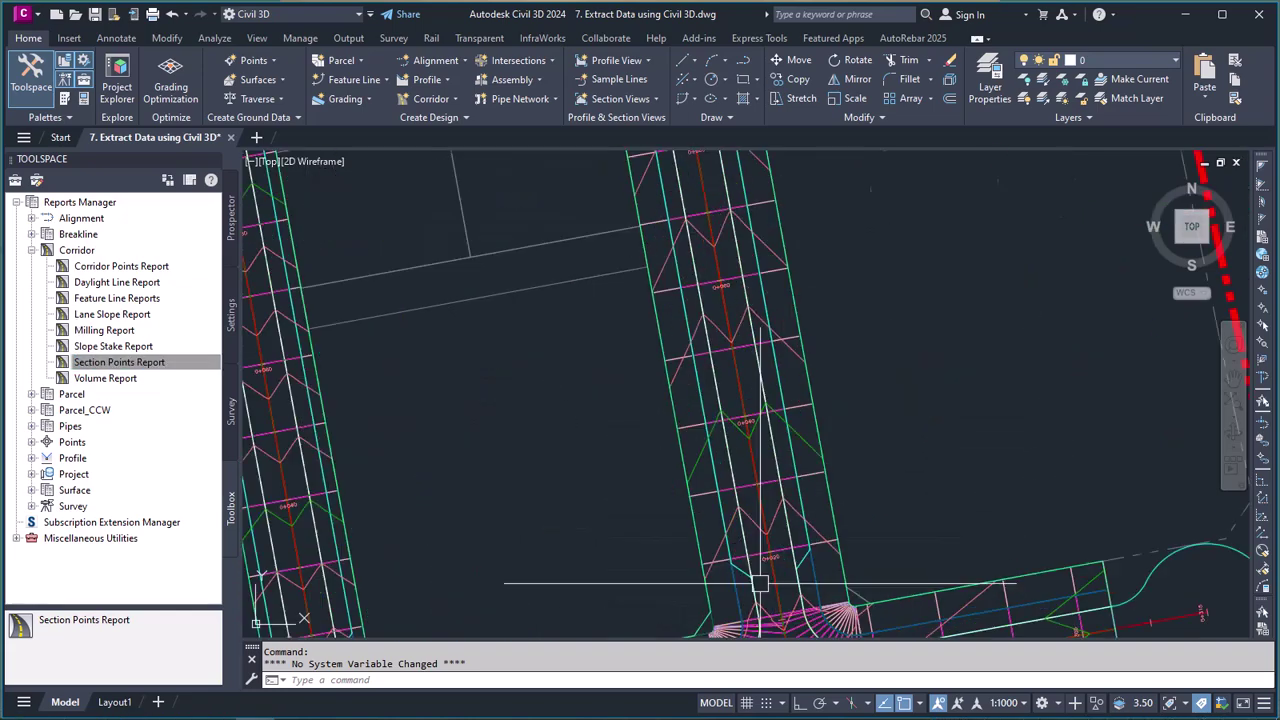
{"action": "scroll", "coordinate": [786, 480], "scroll_direction": "up", "scroll_amount": 2}
{"action": "scroll", "coordinate": [814, 451], "scroll_direction": "down", "scroll_amount": 3}
{"action": "scroll", "coordinate": [669, 490], "scroll_direction": "down", "scroll_amount": 4}
{"action": "scroll", "coordinate": [748, 470], "scroll_direction": "up", "scroll_amount": 4}
{"action": "scroll", "coordinate": [748, 465], "scroll_direction": "down", "scroll_amount": 2}
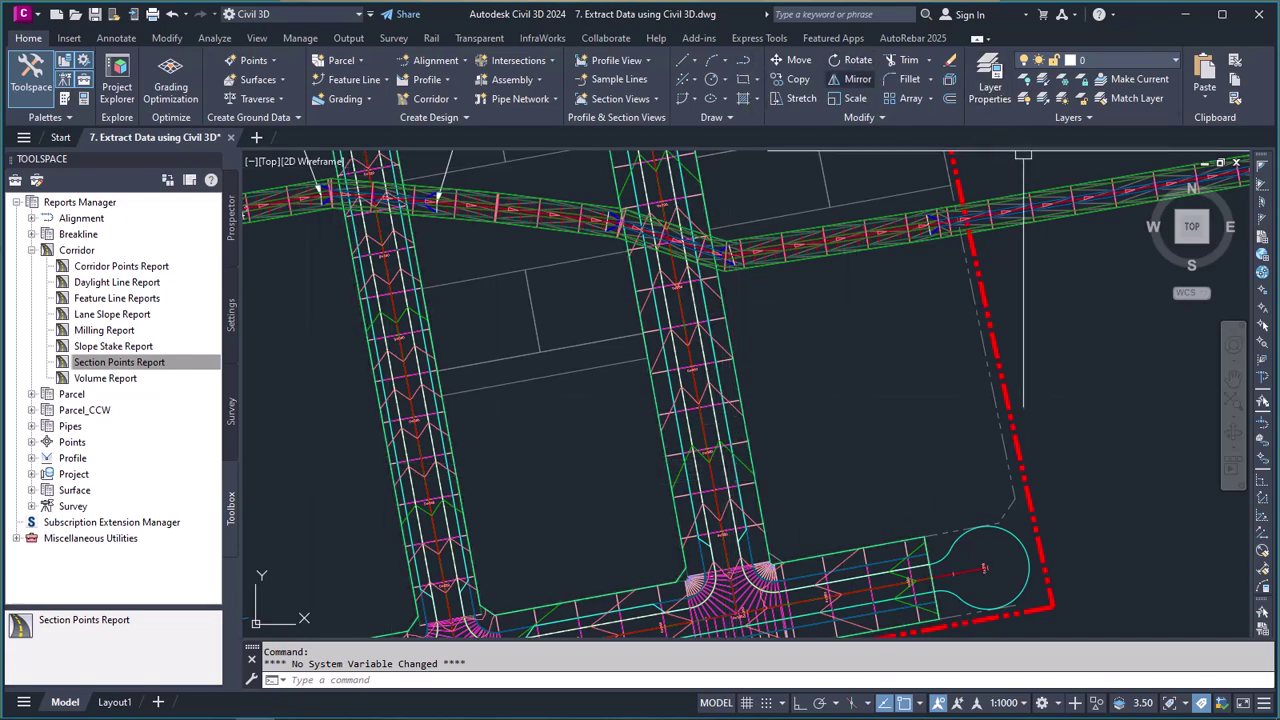
{"action": "scroll", "coordinate": [711, 398], "scroll_direction": "down", "scroll_amount": 5}
{"action": "scroll", "coordinate": [711, 398], "scroll_direction": "up", "scroll_amount": 4}
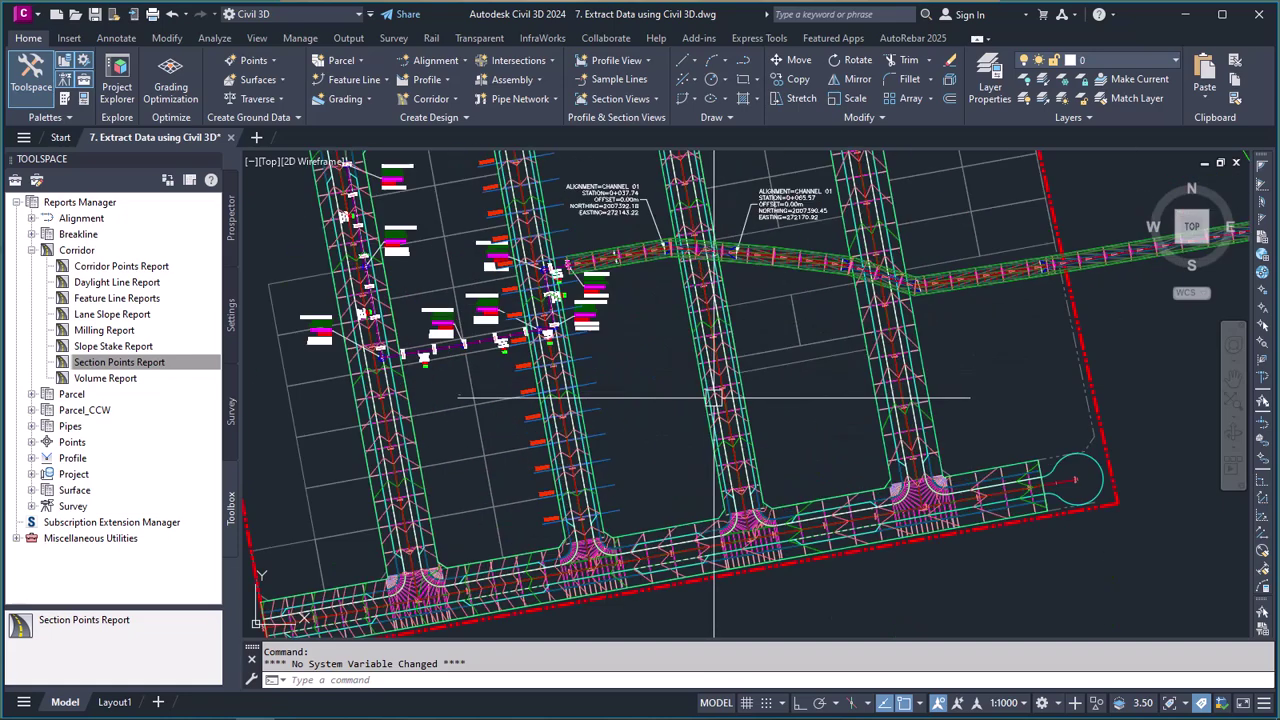
{"action": "scroll", "coordinate": [711, 398], "scroll_direction": "down", "scroll_amount": 3}
{"action": "scroll", "coordinate": [720, 234], "scroll_direction": "up", "scroll_amount": 2}
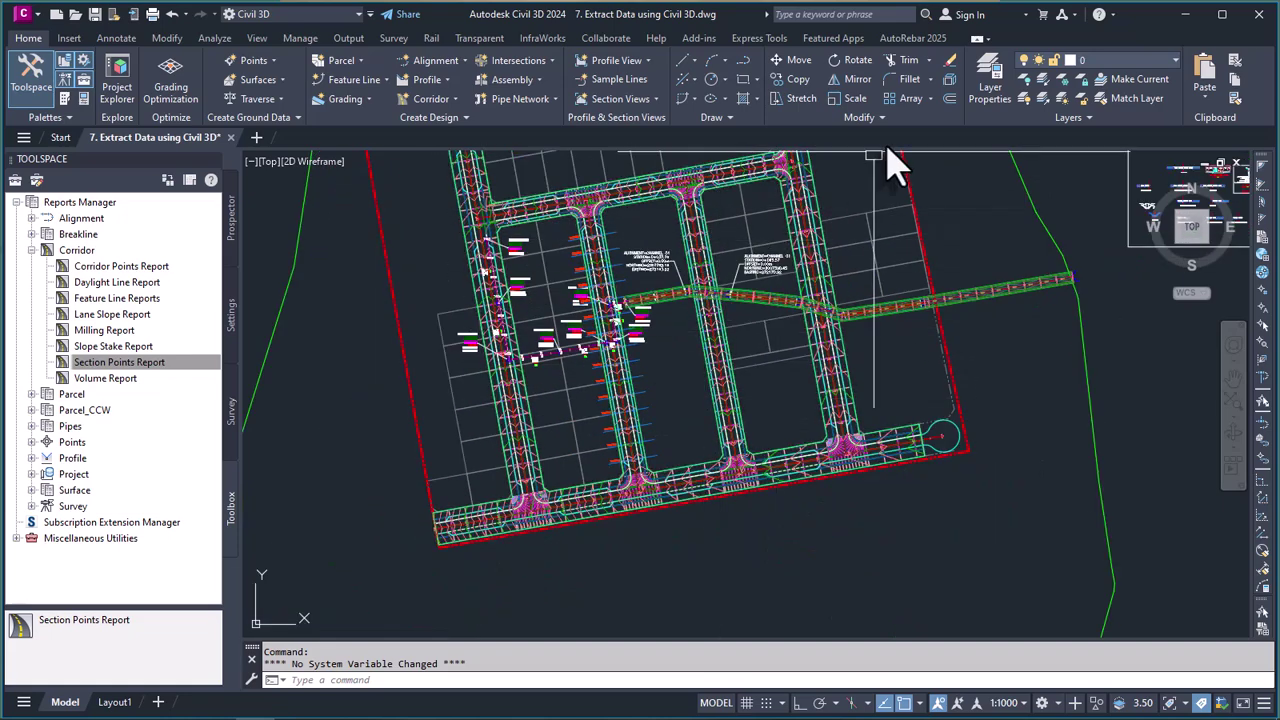
{"action": "left_click", "coordinate": [1090, 118]}
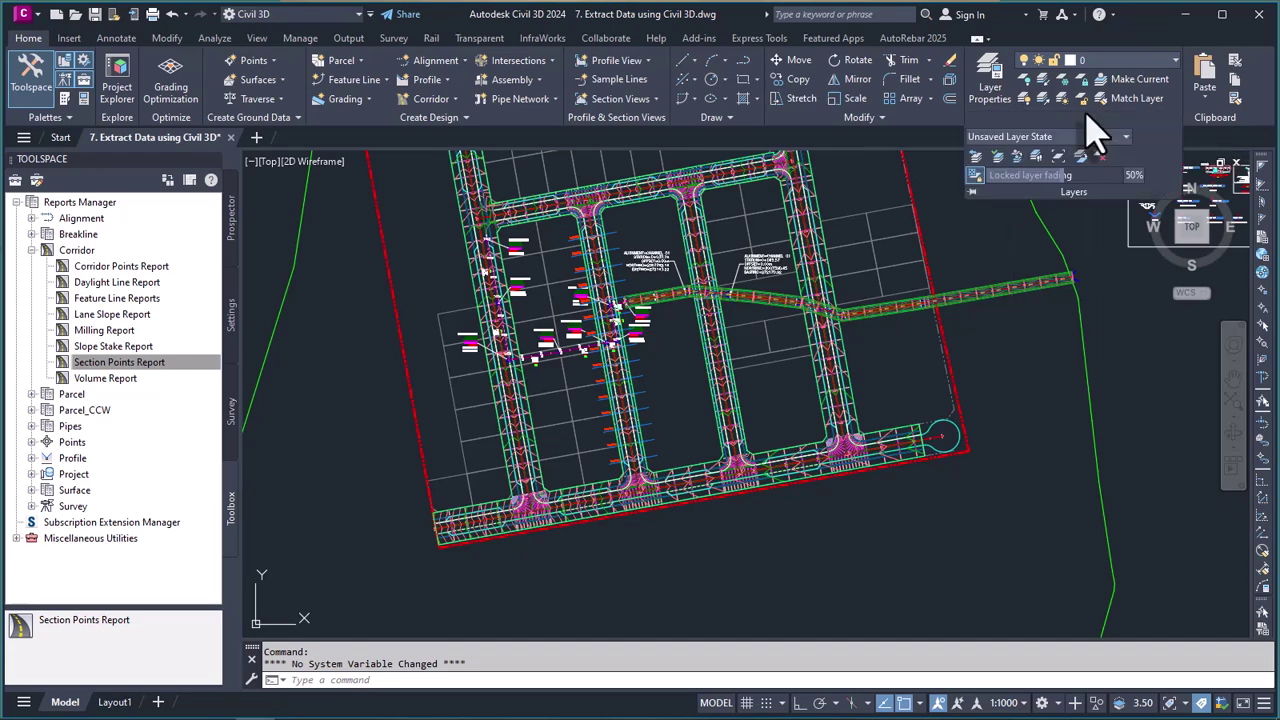
{"action": "left_click", "coordinate": [853, 389]}
{"action": "left_click", "coordinate": [868, 362]}
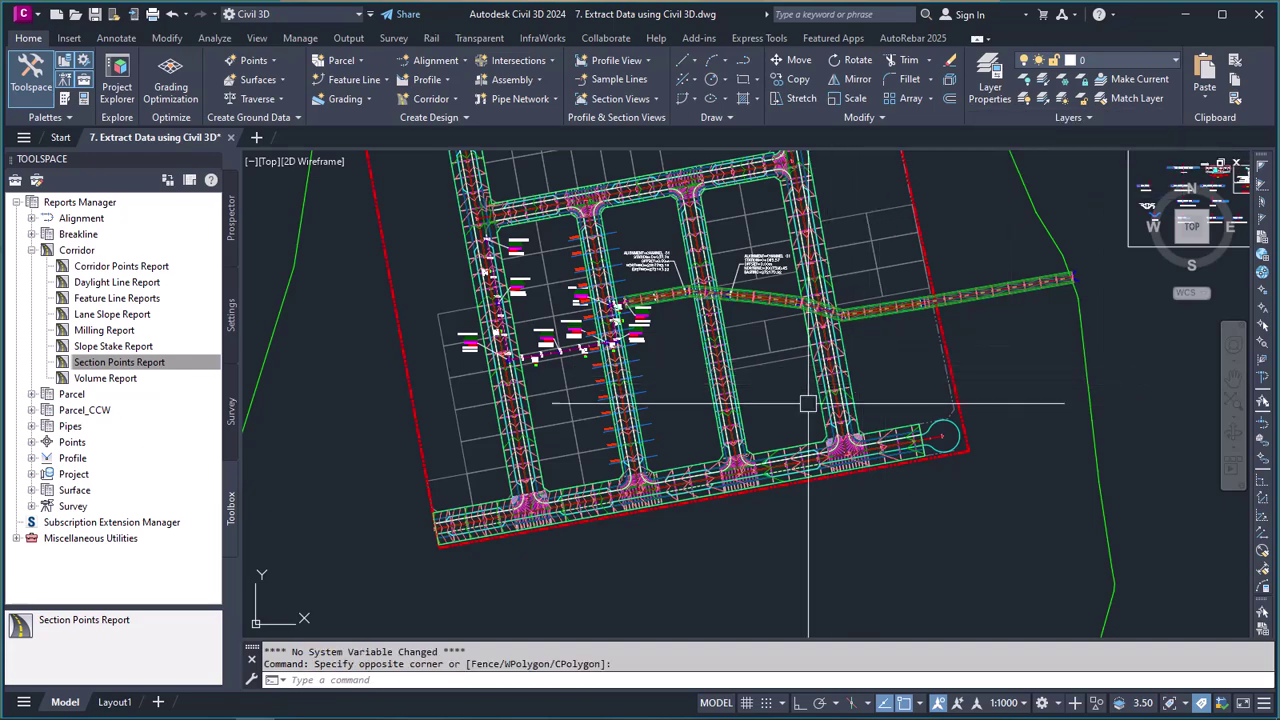
{"action": "scroll", "coordinate": [779, 422], "scroll_direction": "up", "scroll_amount": 2}
{"action": "key", "text": "Escape"}
- Select the Design Road corridor and start creating COGO points from it
{"action": "scroll", "coordinate": [709, 449], "scroll_direction": "up", "scroll_amount": 4}
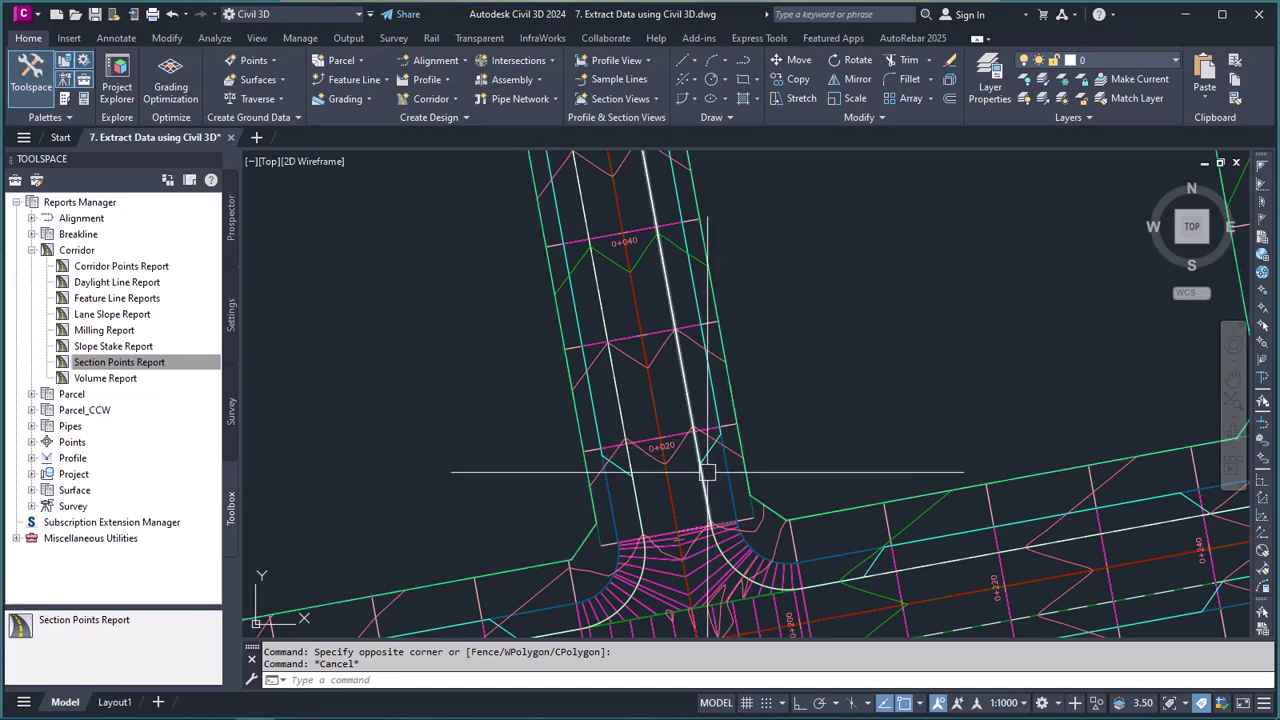
{"action": "left_click", "coordinate": [732, 474]}
{"action": "scroll", "coordinate": [757, 457], "scroll_direction": "down", "scroll_amount": 2}
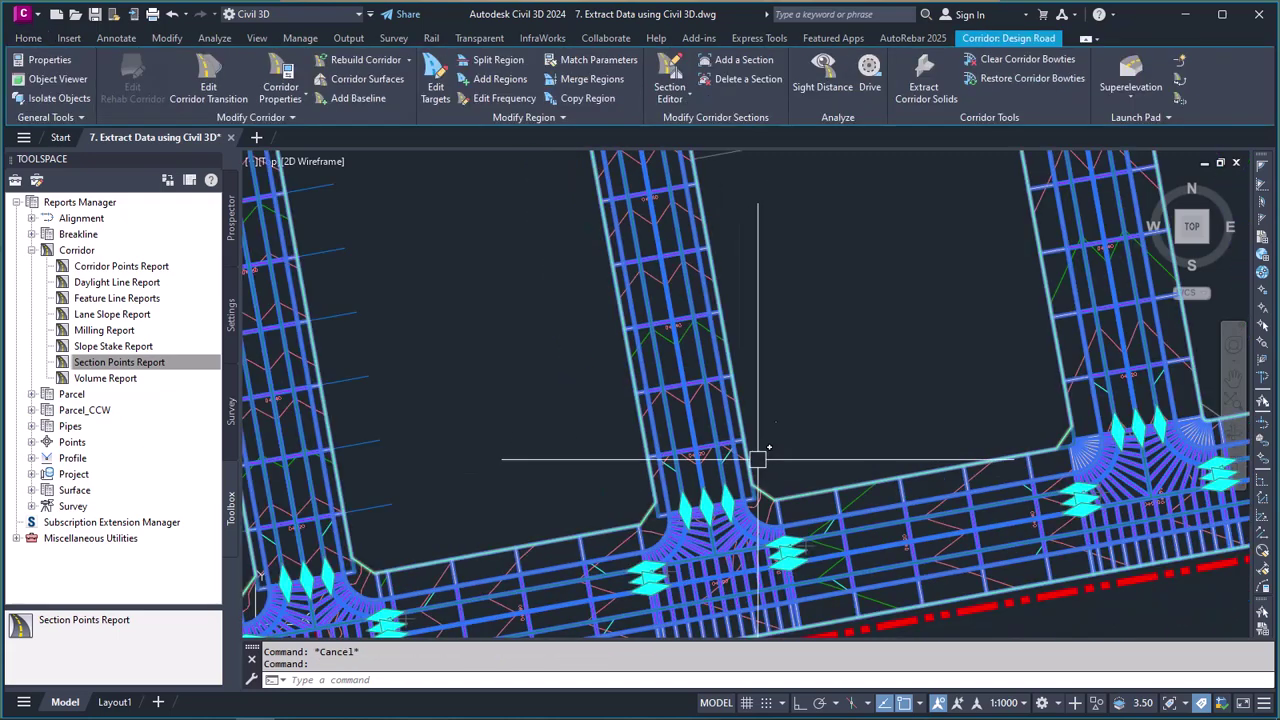
{"action": "scroll", "coordinate": [714, 346], "scroll_direction": "down", "scroll_amount": 3}
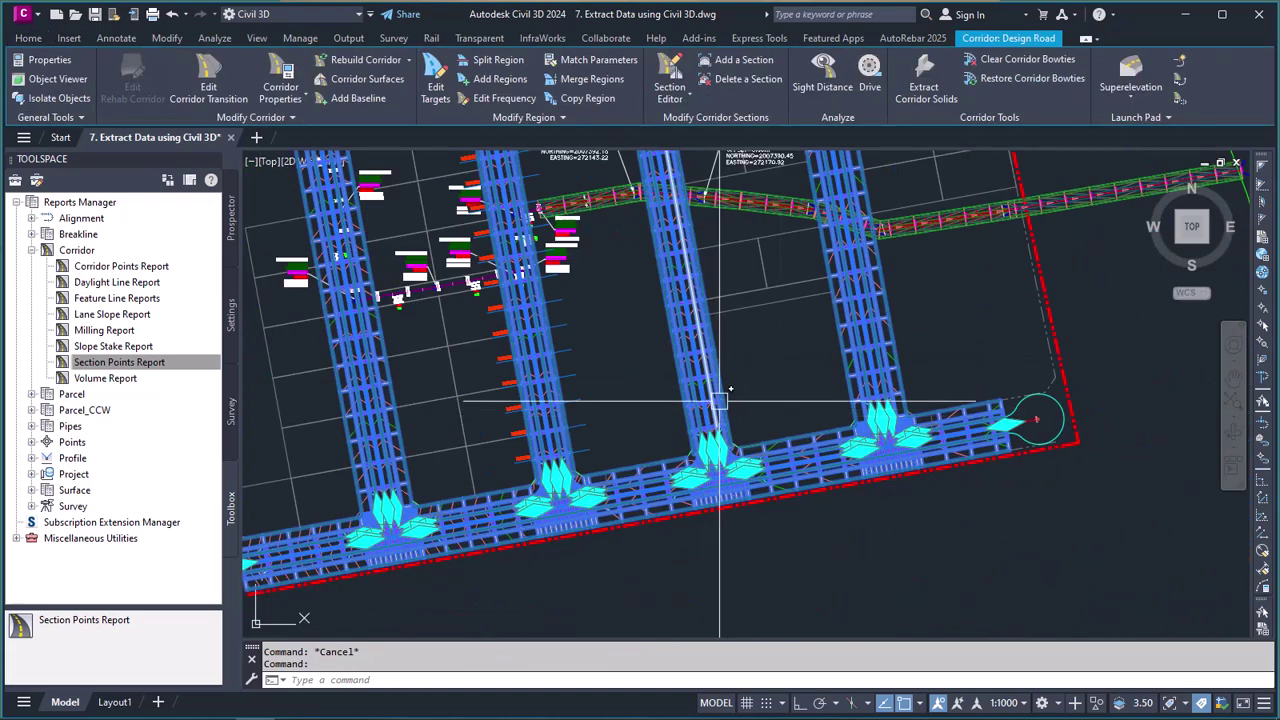
{"action": "scroll", "coordinate": [714, 346], "scroll_direction": "up", "scroll_amount": 3}
{"action": "scroll", "coordinate": [714, 346], "scroll_direction": "down", "scroll_amount": 1}
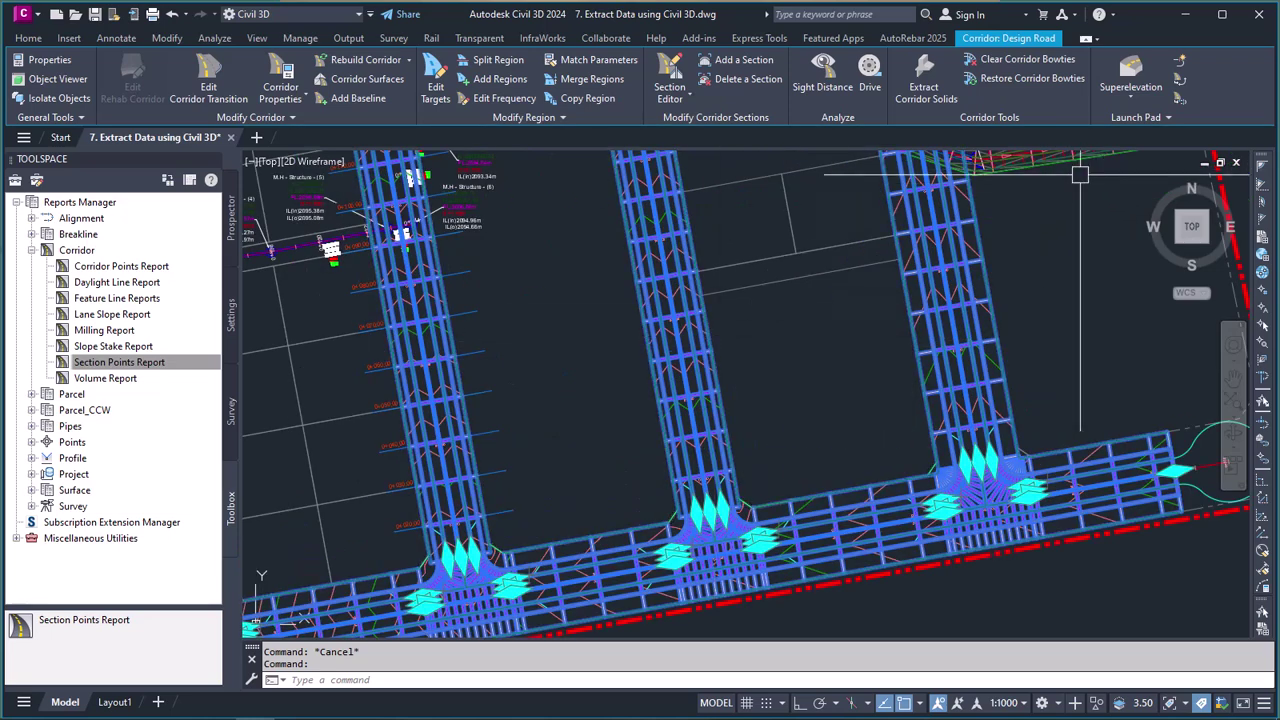
{"action": "left_click", "coordinate": [1163, 118]}
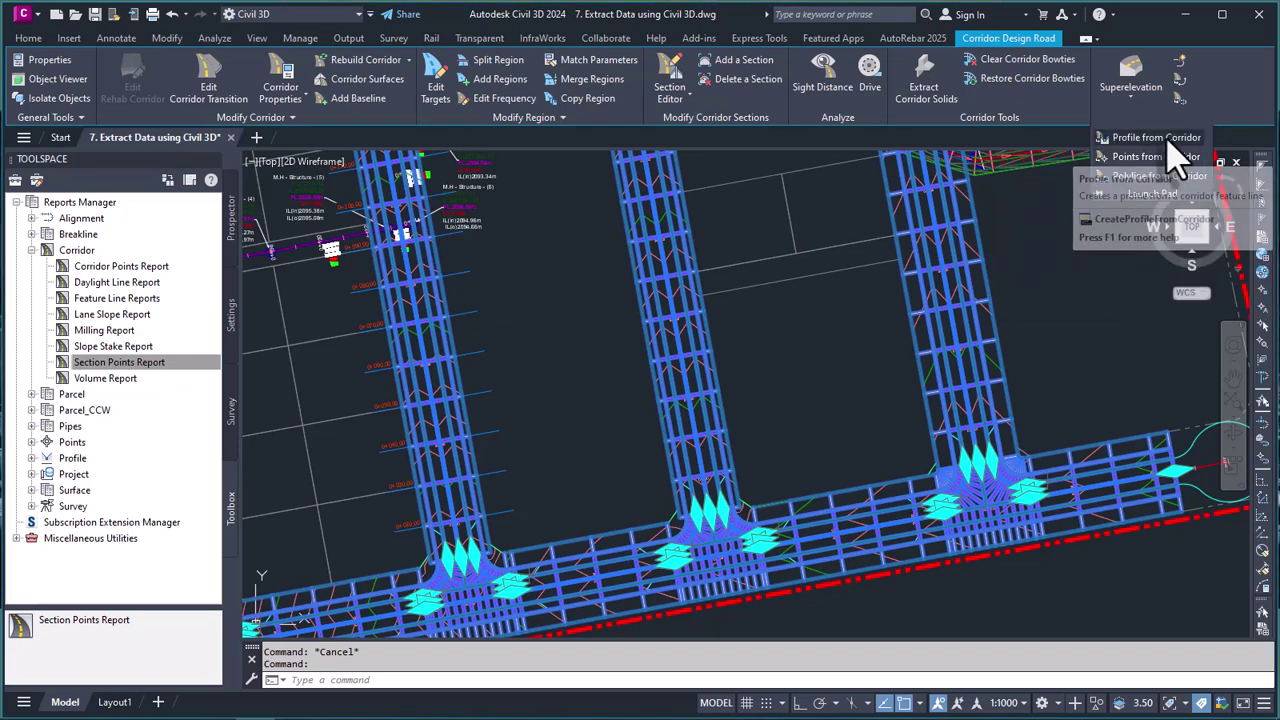
{"action": "left_click", "coordinate": [1155, 158]}
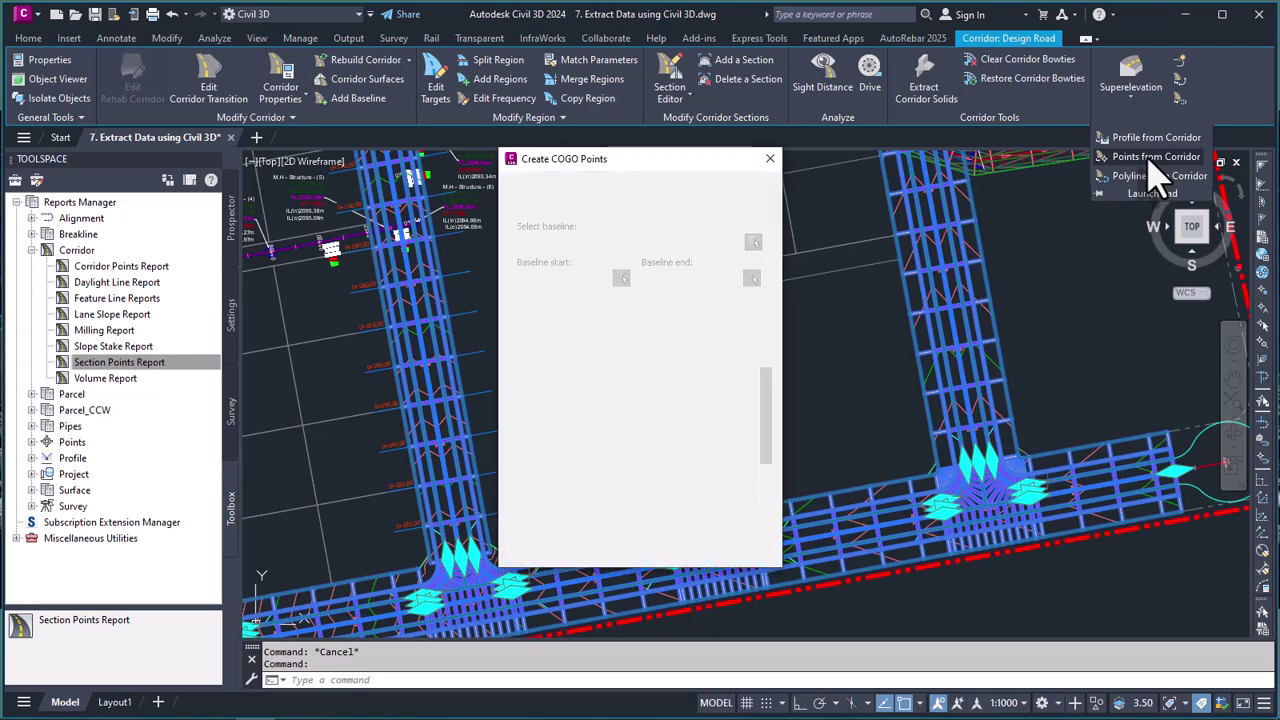
- Set the baseline for the user-specified range to Road L04
{"action": "left_click_drag", "start_coordinate": [655, 160], "coordinate": [955, 158]}
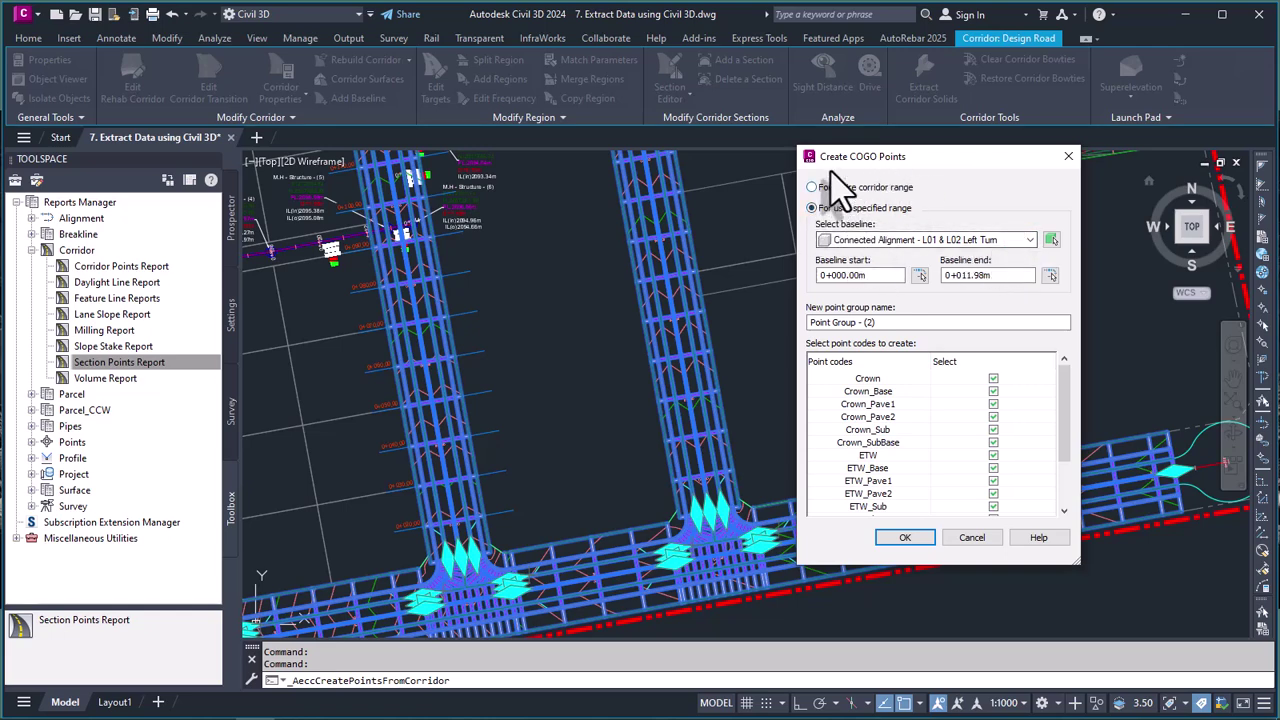
{"action": "left_click", "coordinate": [1022, 242]}
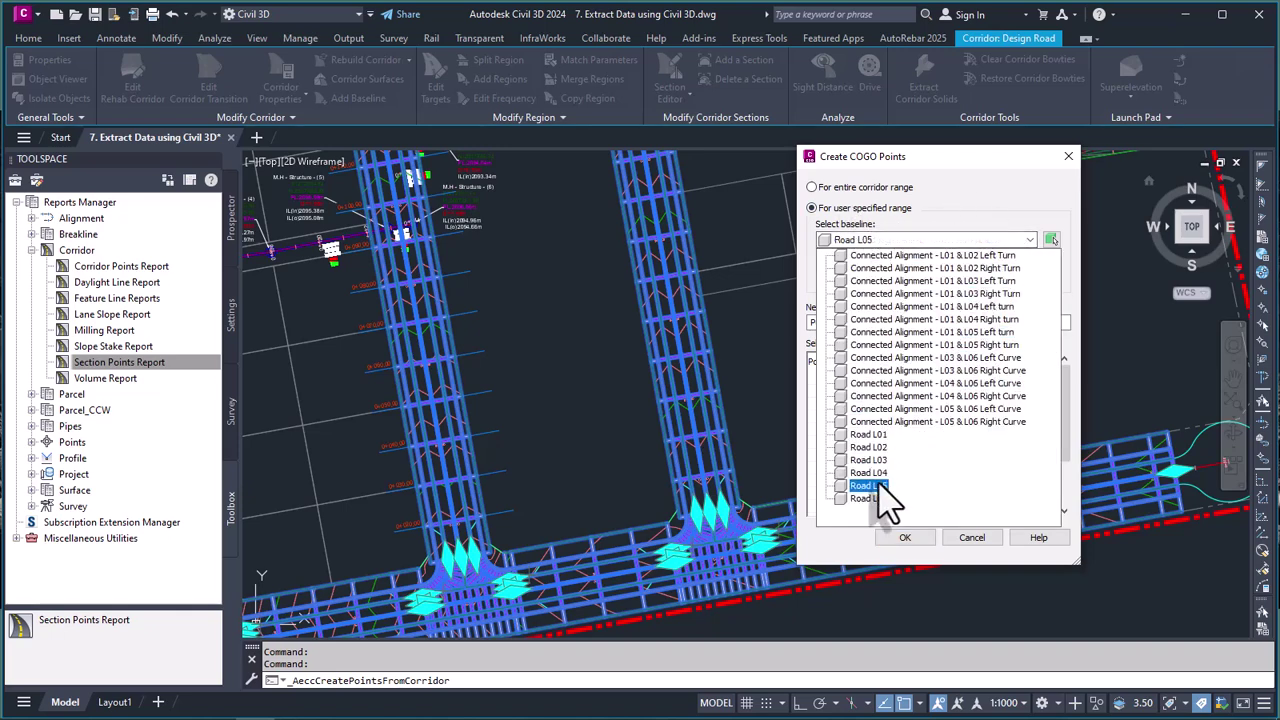
{"action": "left_click", "coordinate": [881, 476]}
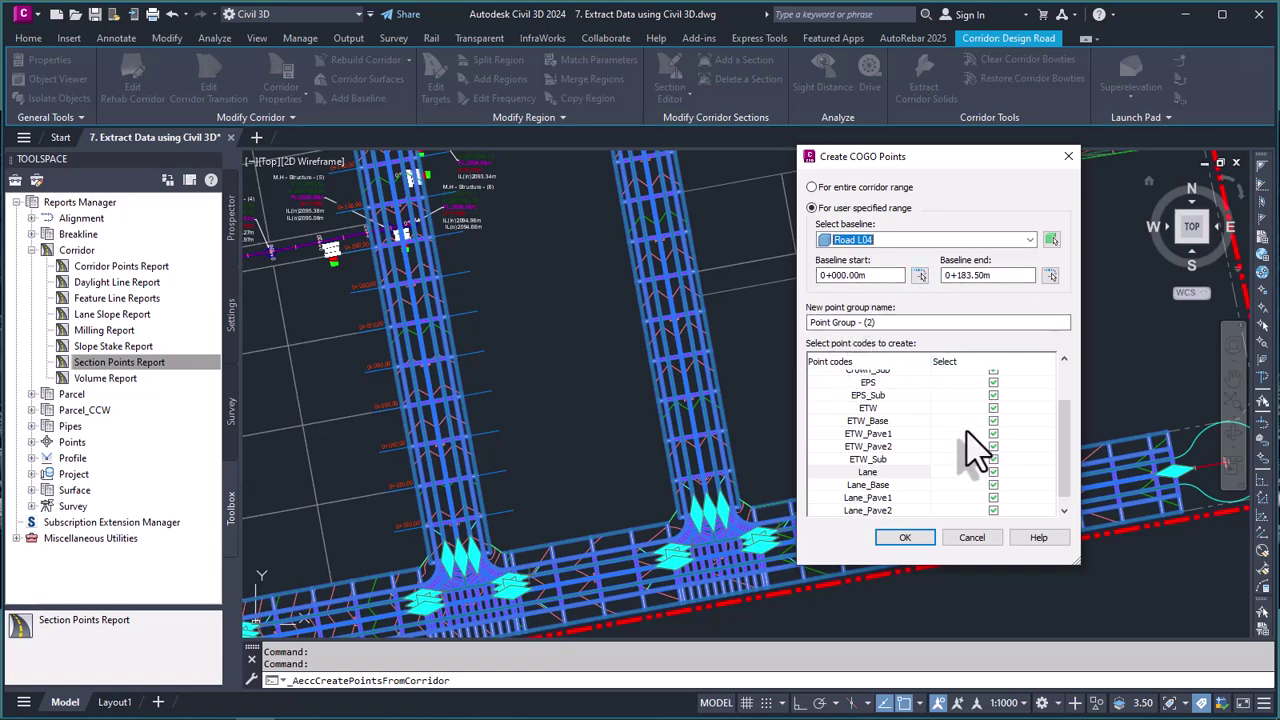
- Exclude all point codes, from Crown through Lane_Sub, from the COGO point creation
{"action": "scroll", "coordinate": [1000, 425], "scroll_direction": "up", "scroll_amount": 2}
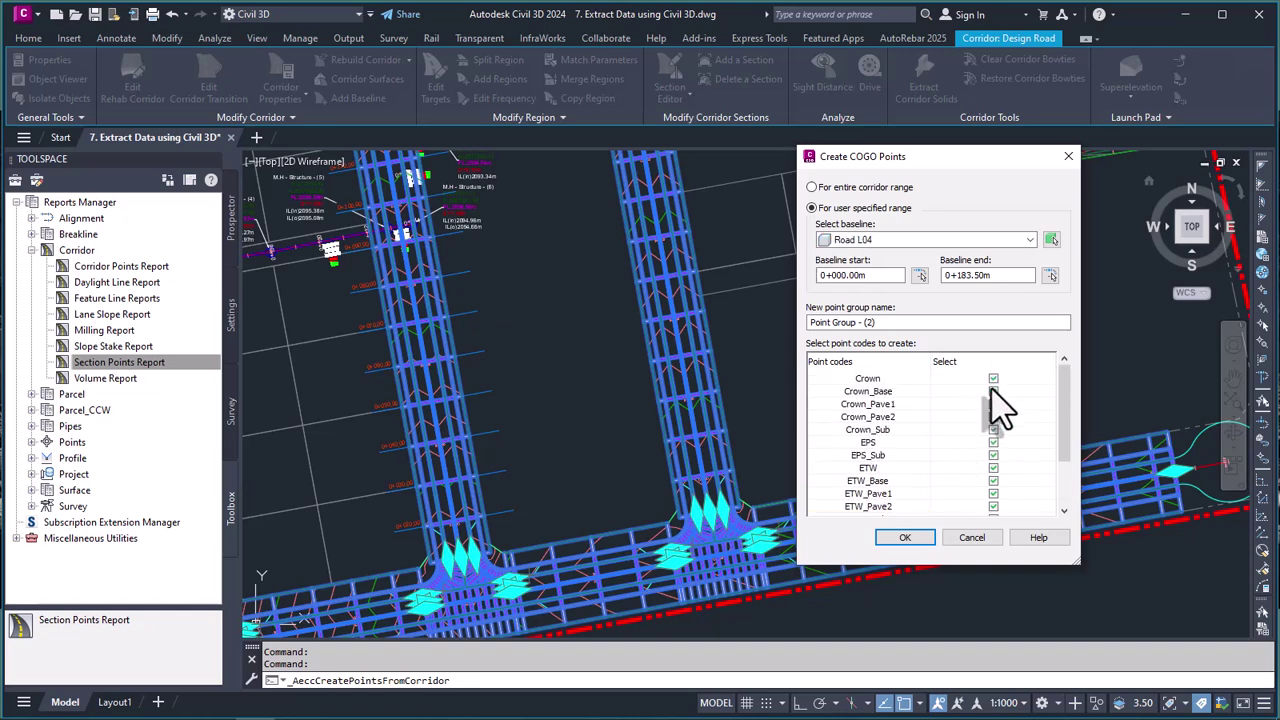
{"action": "left_click_drag", "start_coordinate": [1068, 405], "coordinate": [1068, 495]}
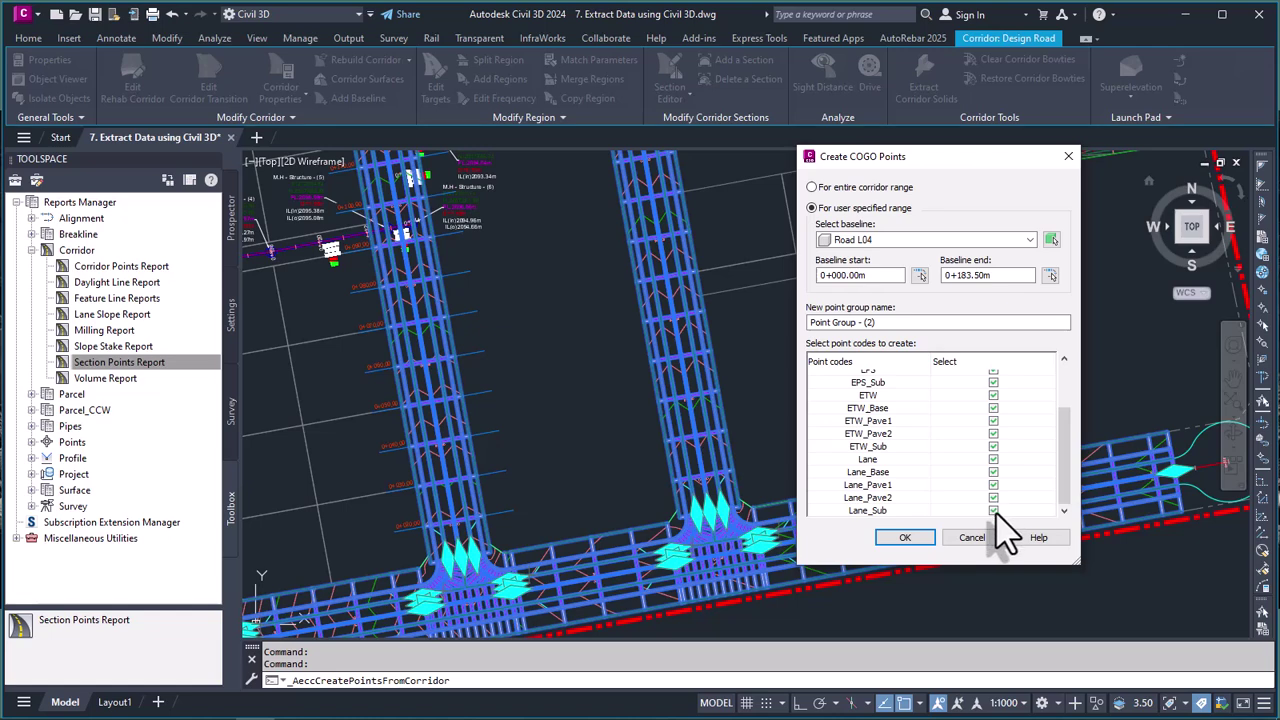
{"action": "left_click", "coordinate": [995, 511], "text": "shift"}
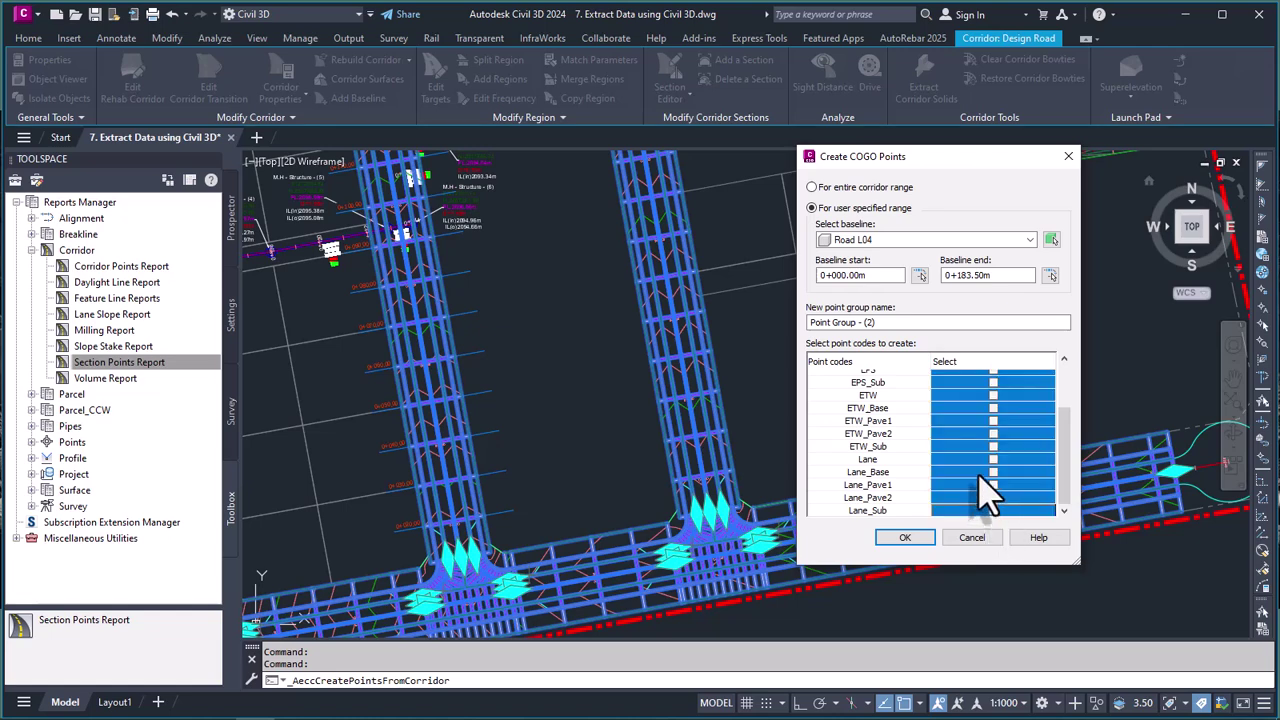
{"action": "left_click", "coordinate": [950, 434]}
{"action": "scroll", "coordinate": [955, 455], "scroll_direction": "up", "scroll_amount": 3}
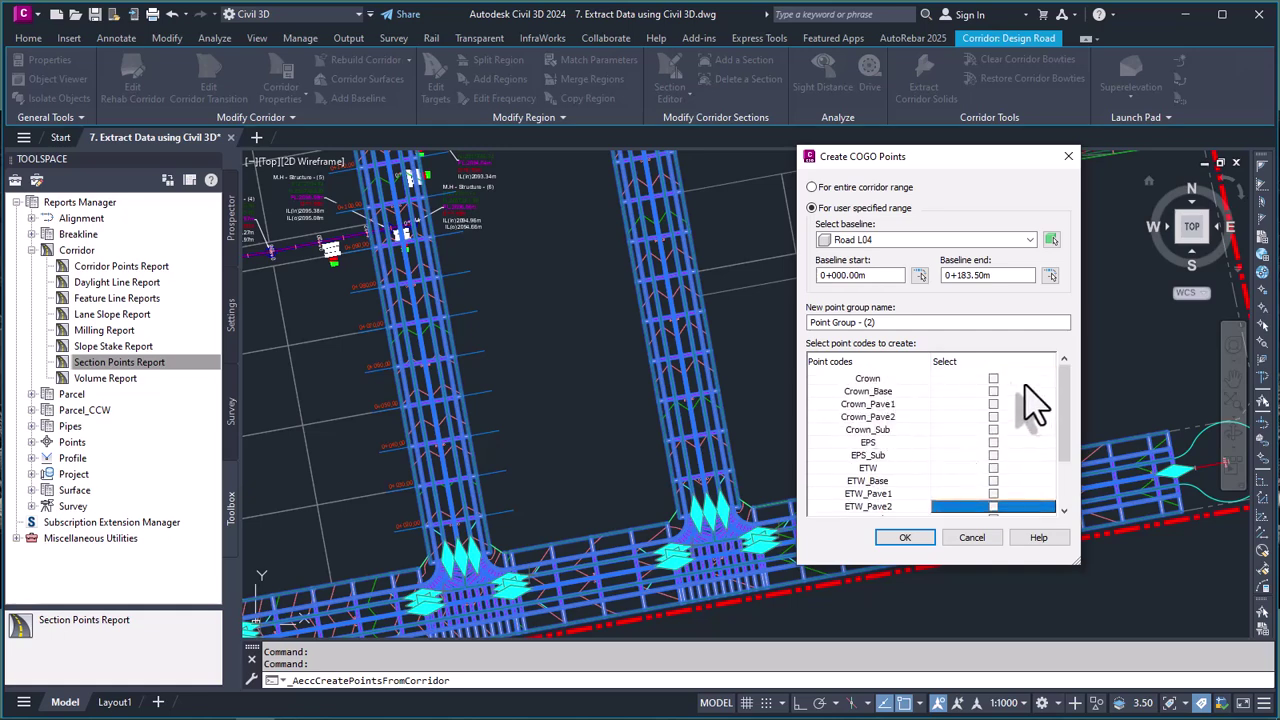
- Include only the Crown, EPS, ETW and Lane point codes and create the COGO points
{"action": "left_click", "coordinate": [995, 380]}
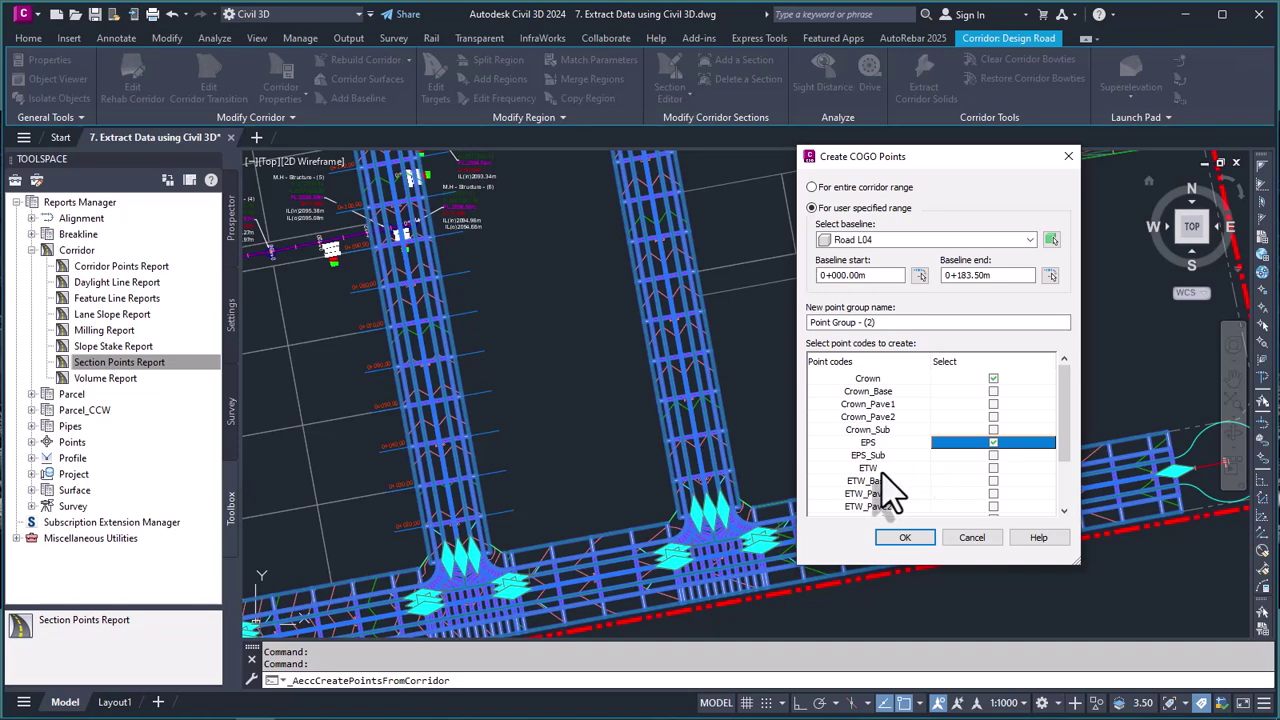
{"action": "scroll", "coordinate": [950, 475], "scroll_direction": "down", "scroll_amount": 2}
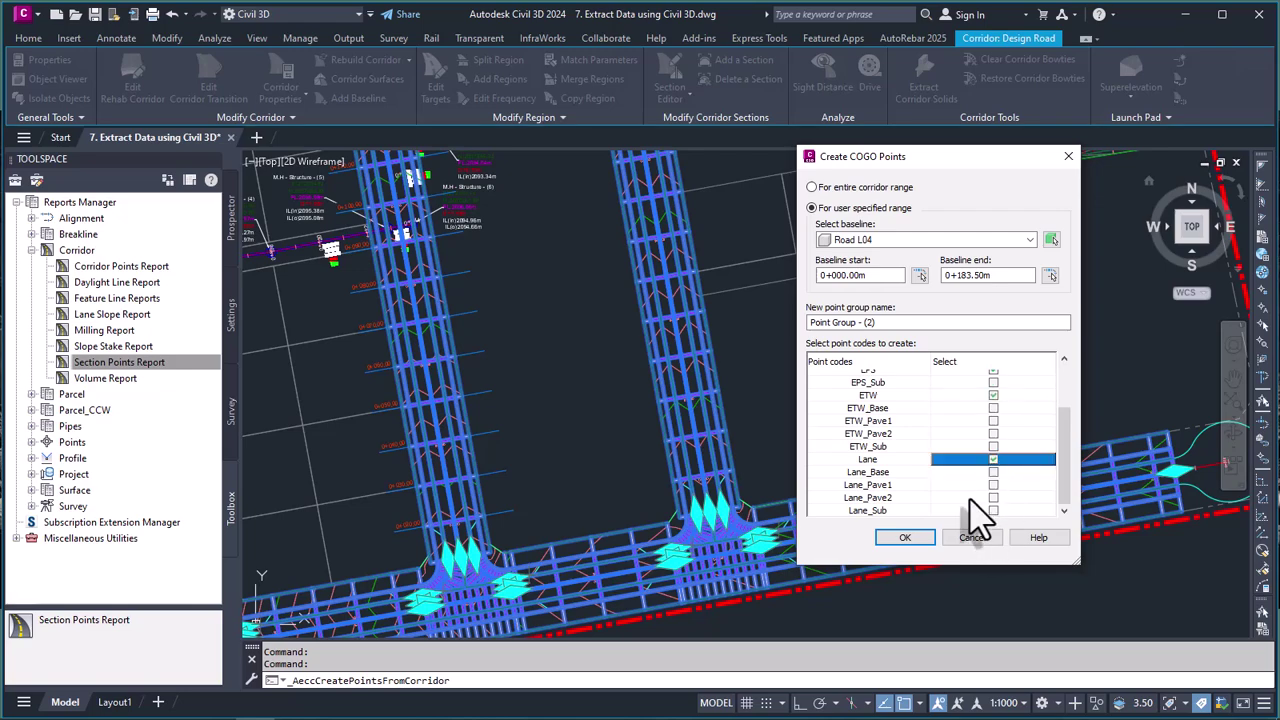
{"action": "left_click", "coordinate": [905, 540]}
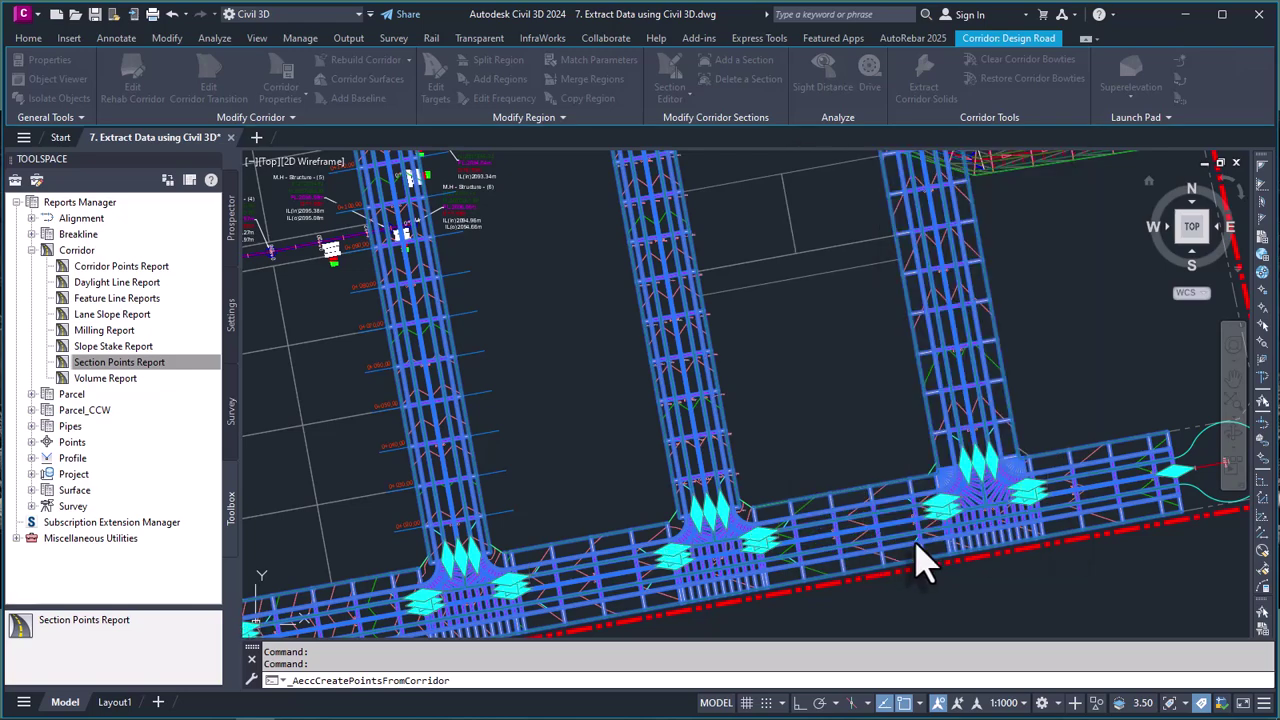
- Examine the new COGO points along Road L04 near its intersection and clear the corridor selection
{"action": "scroll", "coordinate": [712, 520], "scroll_direction": "up", "scroll_amount": 5}
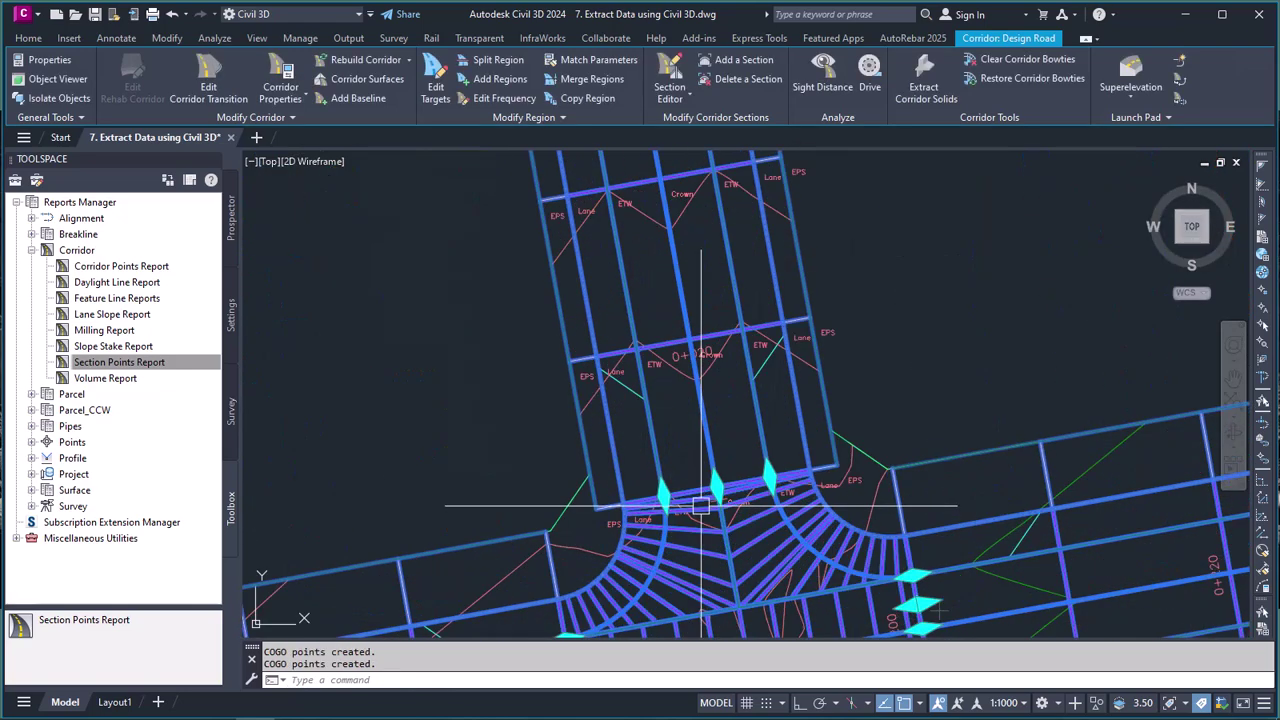
{"action": "scroll", "coordinate": [703, 395], "scroll_direction": "up", "scroll_amount": 3}
{"action": "scroll", "coordinate": [771, 334], "scroll_direction": "down", "scroll_amount": 2}
{"action": "scroll", "coordinate": [690, 380], "scroll_direction": "down", "scroll_amount": 2}
{"action": "scroll", "coordinate": [671, 380], "scroll_direction": "up", "scroll_amount": 4}
{"action": "scroll", "coordinate": [692, 424], "scroll_direction": "down", "scroll_amount": 2}
{"action": "scroll", "coordinate": [692, 424], "scroll_direction": "up", "scroll_amount": 2}
{"action": "key", "text": "Escape"}
- Select the Crown point and both ETW, Lane and EPS points across Road L04 at station 0+020
{"action": "left_click", "coordinate": [674, 402]}
{"action": "scroll", "coordinate": [674, 402], "scroll_direction": "up", "scroll_amount": 2}
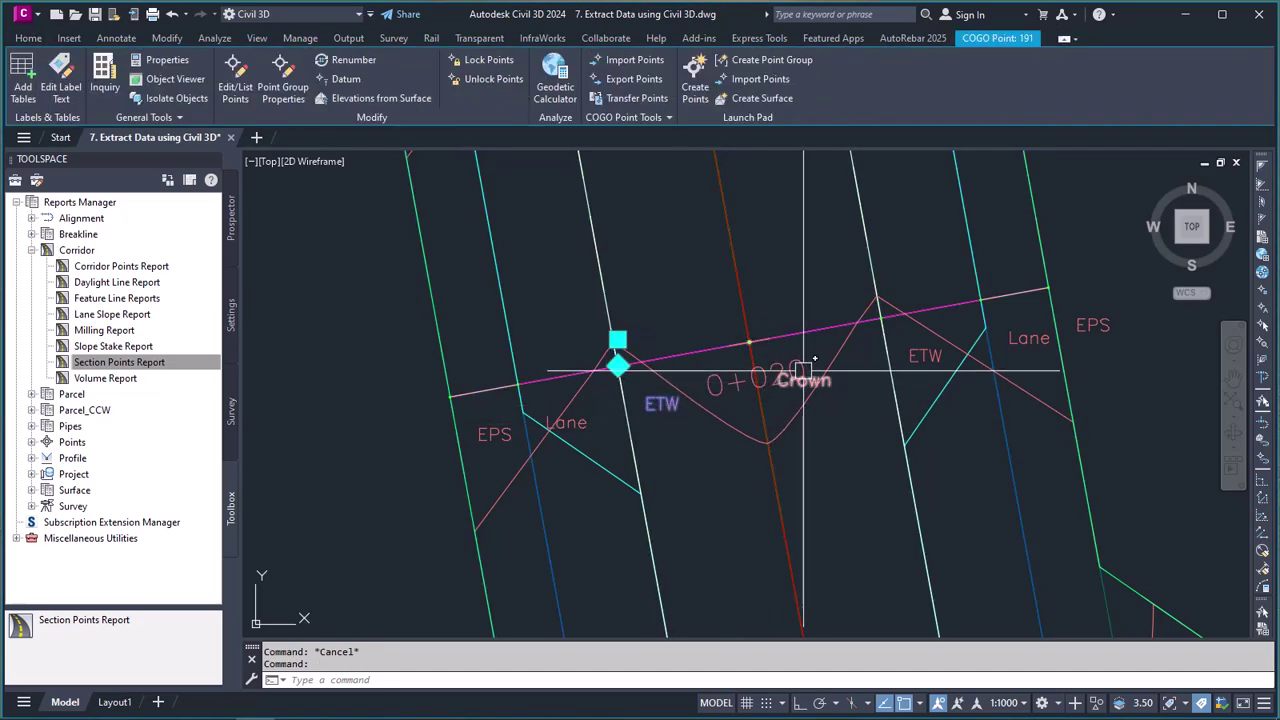
{"action": "left_click", "coordinate": [749, 342]}
{"action": "left_click", "coordinate": [880, 318]}
{"action": "left_click", "coordinate": [1029, 338]}
{"action": "left_click", "coordinate": [1093, 325]}
{"action": "left_click", "coordinate": [584, 424]}
{"action": "left_click", "coordinate": [478, 434]}
{"action": "scroll", "coordinate": [651, 314], "scroll_direction": "down", "scroll_amount": 3}
{"action": "scroll", "coordinate": [730, 432], "scroll_direction": "up", "scroll_amount": 2}
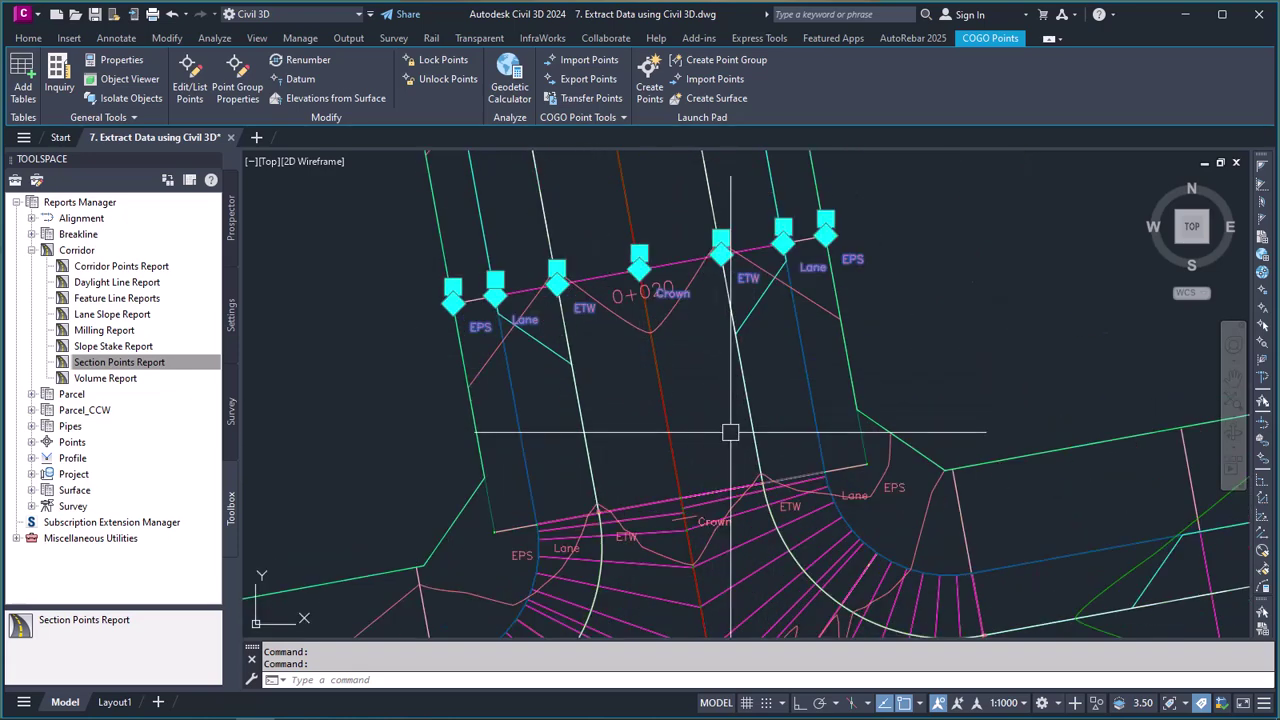
- Clear the point selection and view the properties of an ETW point near station 0+180 on Road L04
{"action": "key", "text": "Escape"}
{"action": "scroll", "coordinate": [564, 565], "scroll_direction": "up", "scroll_amount": 4}
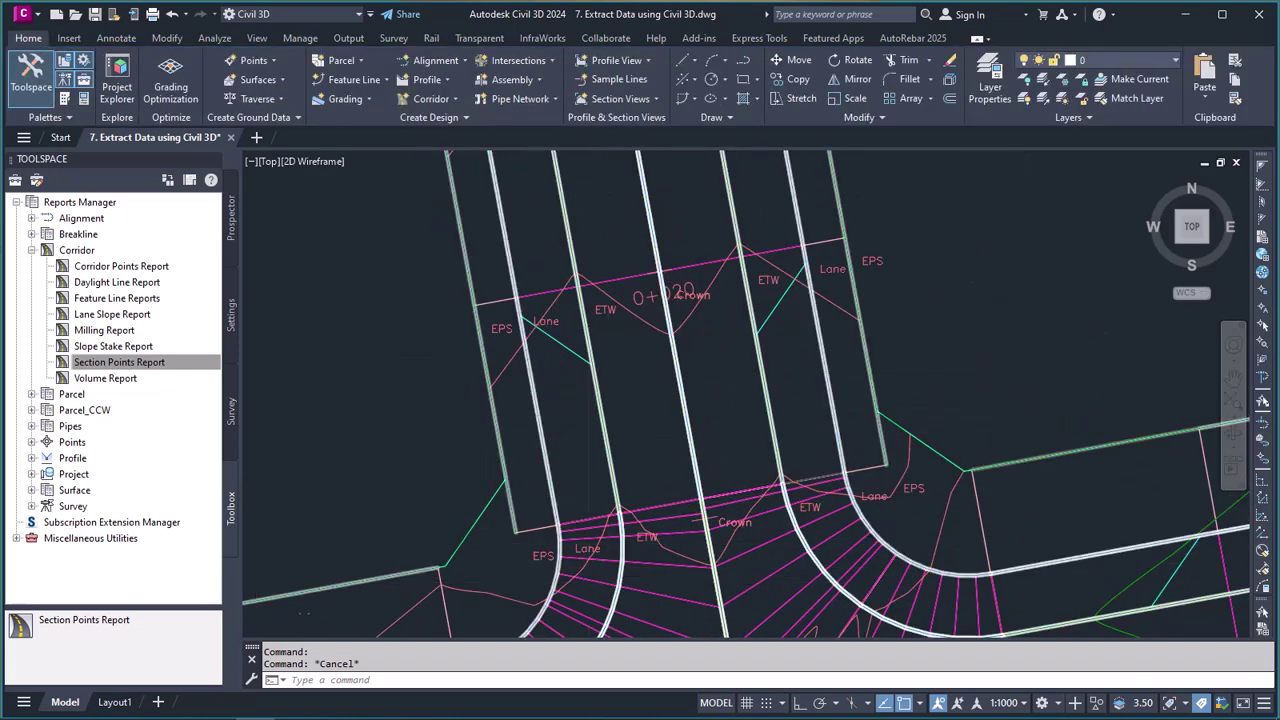
{"action": "scroll", "coordinate": [770, 520], "scroll_direction": "down", "scroll_amount": 6}
{"action": "scroll", "coordinate": [762, 550], "scroll_direction": "down", "scroll_amount": 6}
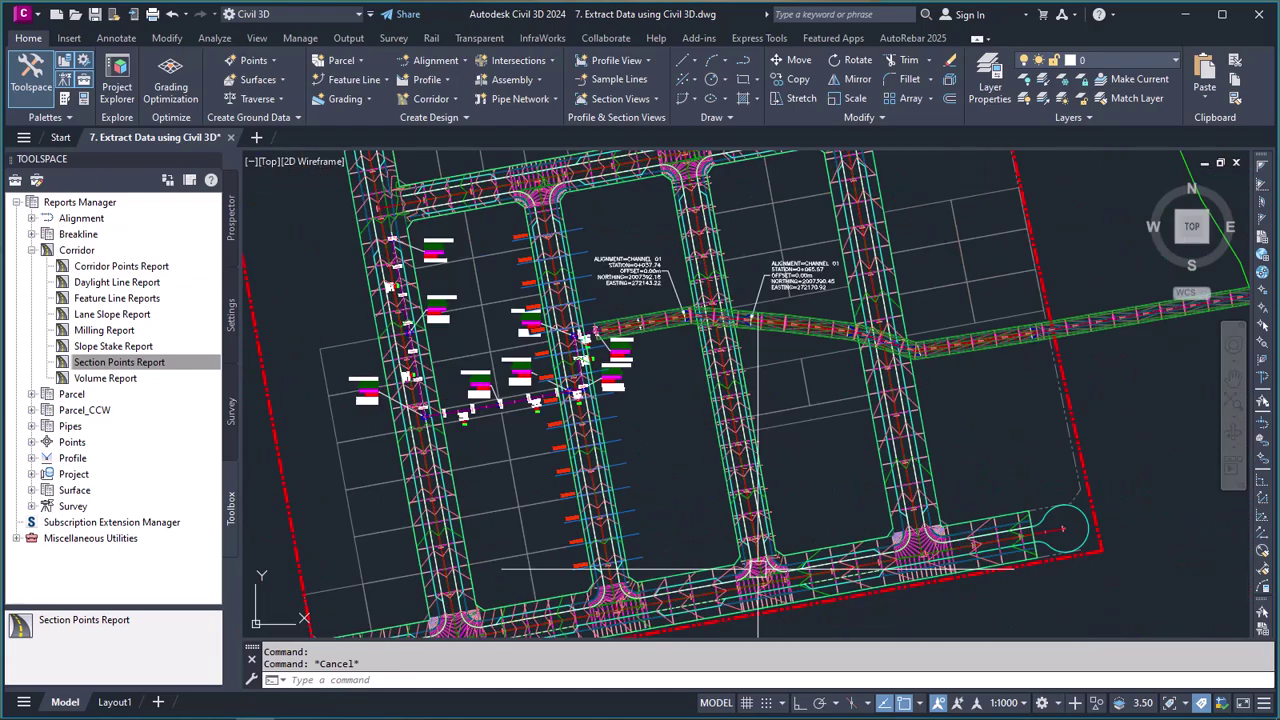
{"action": "scroll", "coordinate": [682, 222], "scroll_direction": "up", "scroll_amount": 6}
{"action": "scroll", "coordinate": [670, 330], "scroll_direction": "up", "scroll_amount": 5}
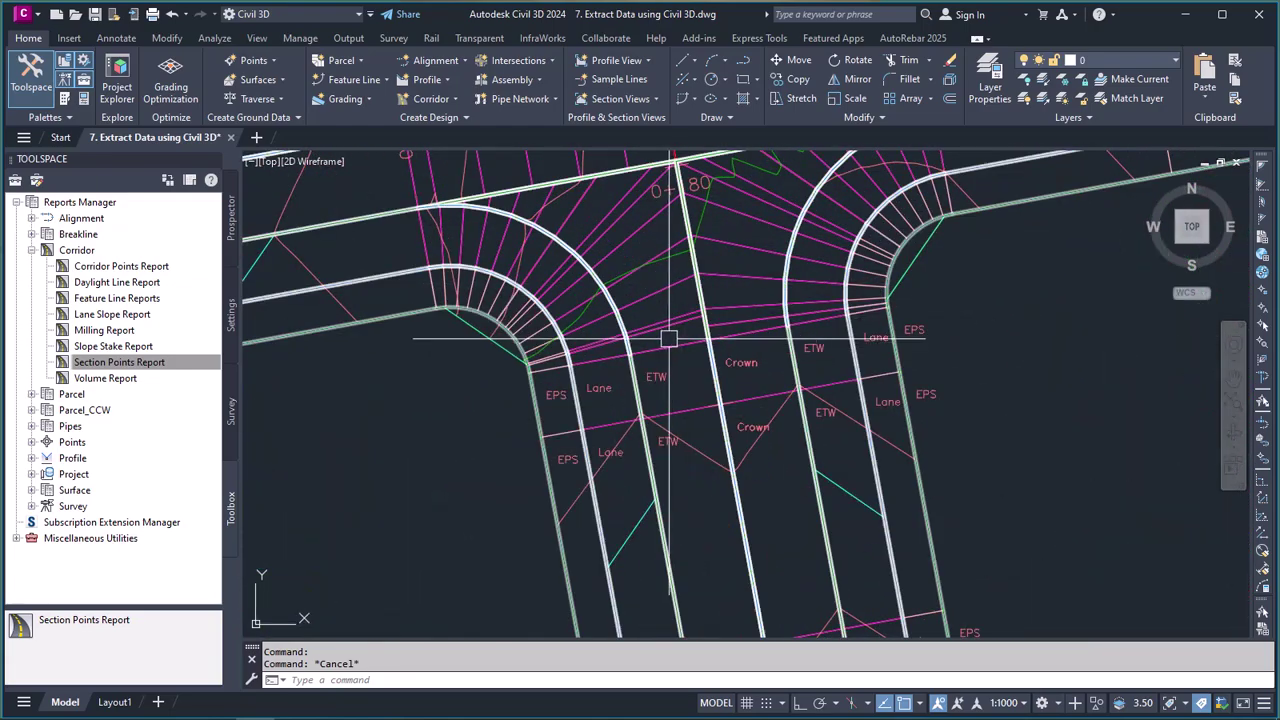
{"action": "left_click", "coordinate": [672, 372]}
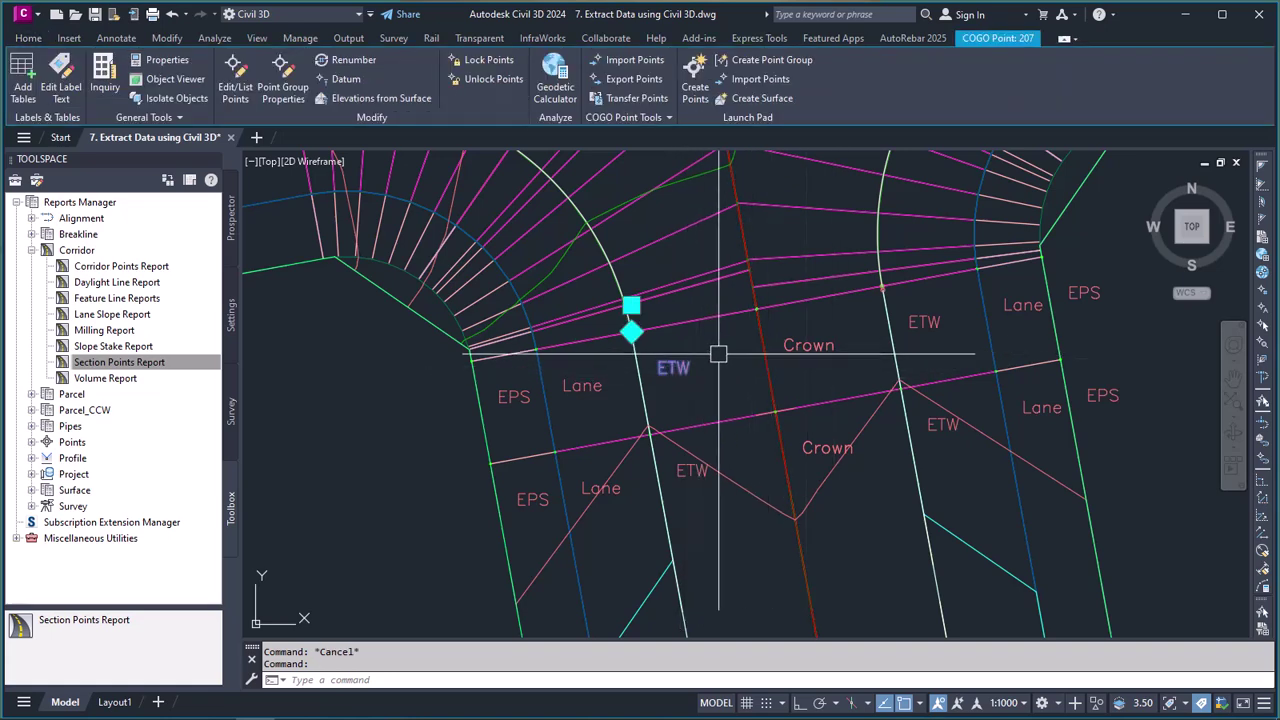
{"action": "scroll", "coordinate": [729, 365], "scroll_direction": "down", "scroll_amount": 2}
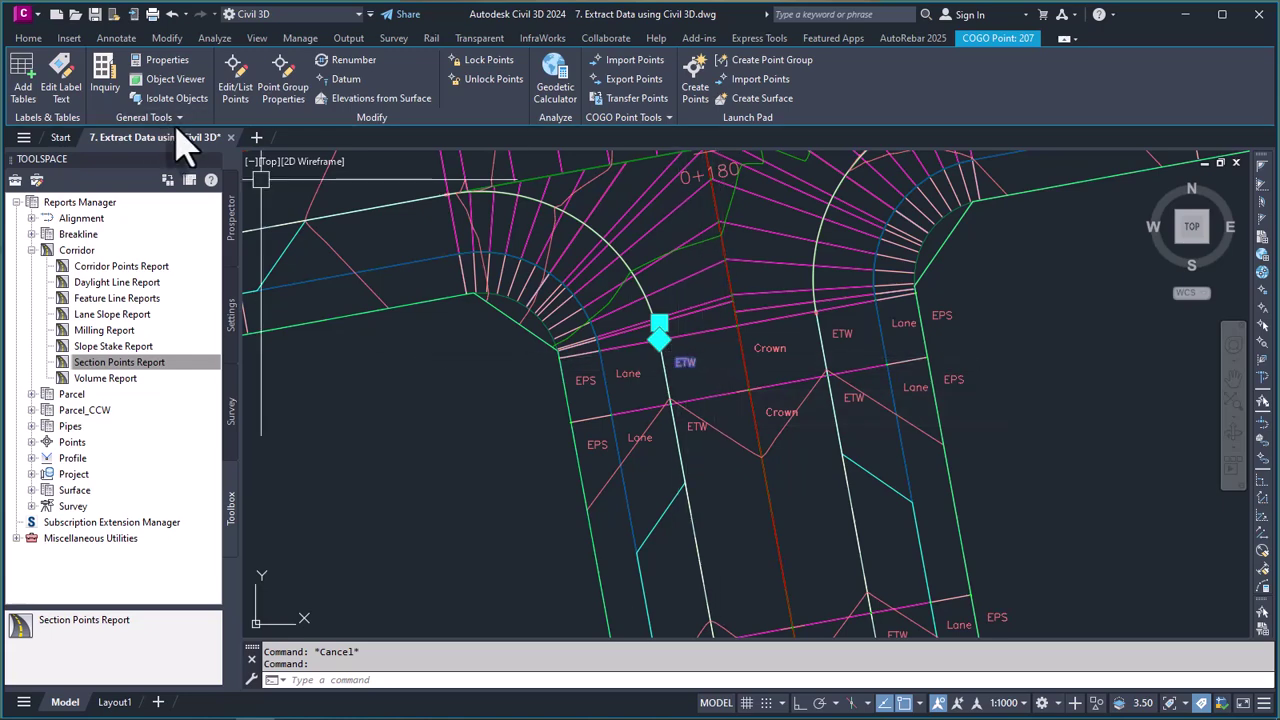
{"action": "left_click", "coordinate": [168, 66]}
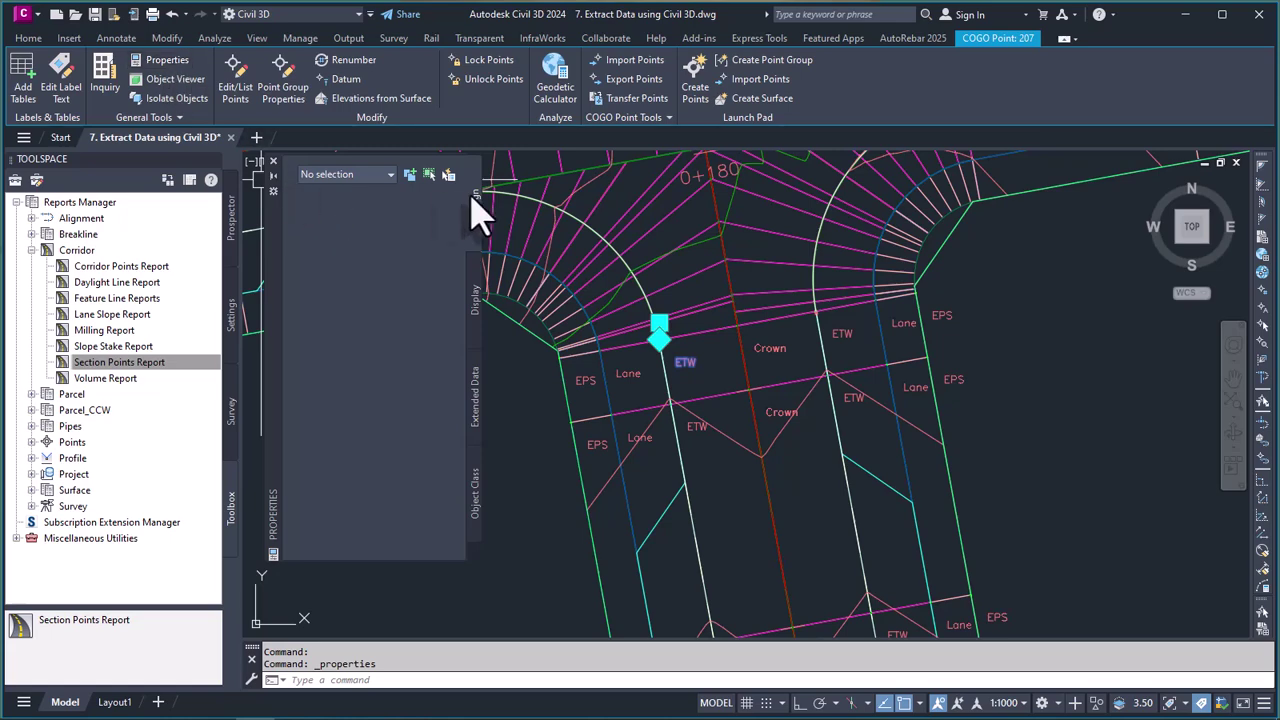
{"action": "left_click", "coordinate": [273, 162]}
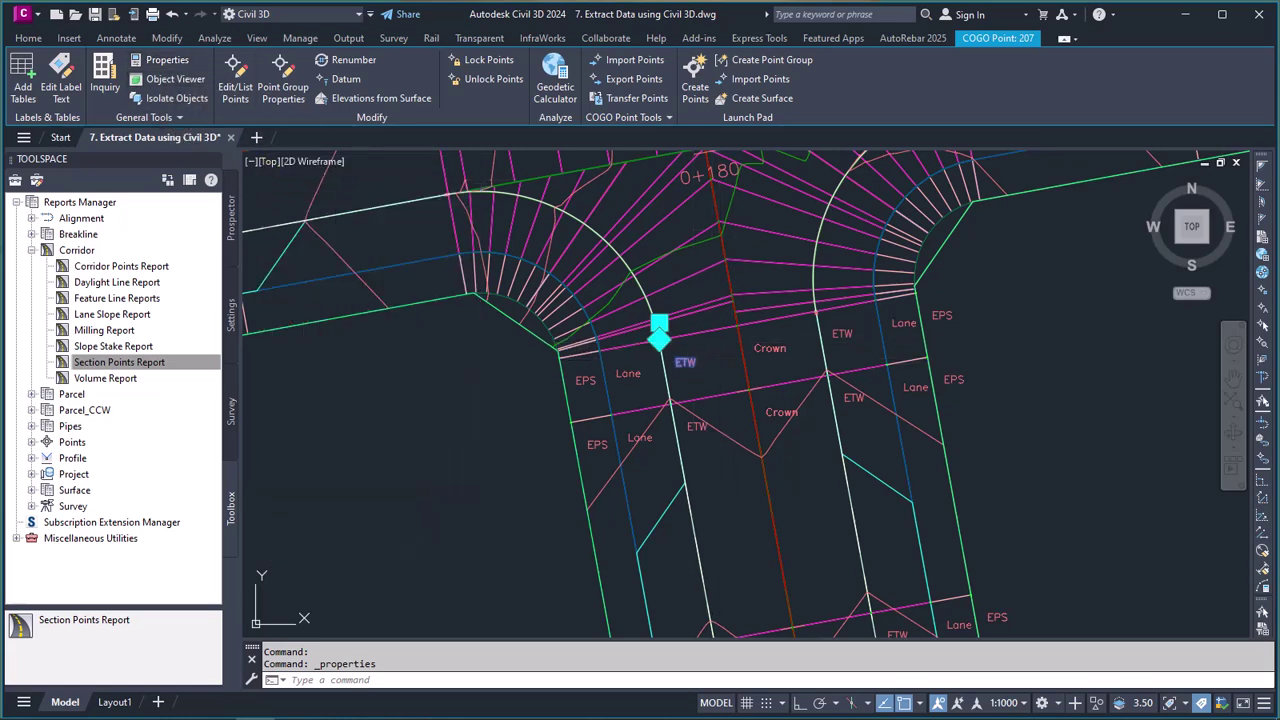
{"action": "right_click", "coordinate": [690, 362]}
{"action": "mouse_move", "coordinate": [746, 258]}
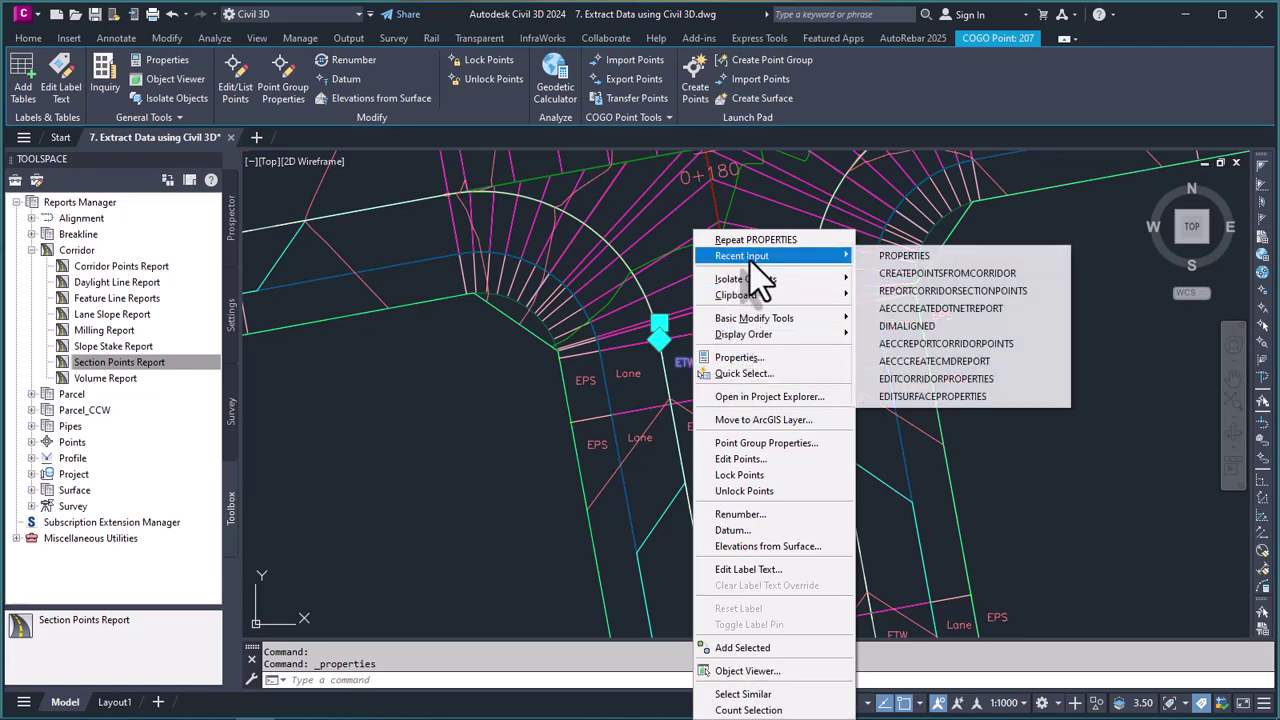
{"action": "left_click", "coordinate": [476, 415]}
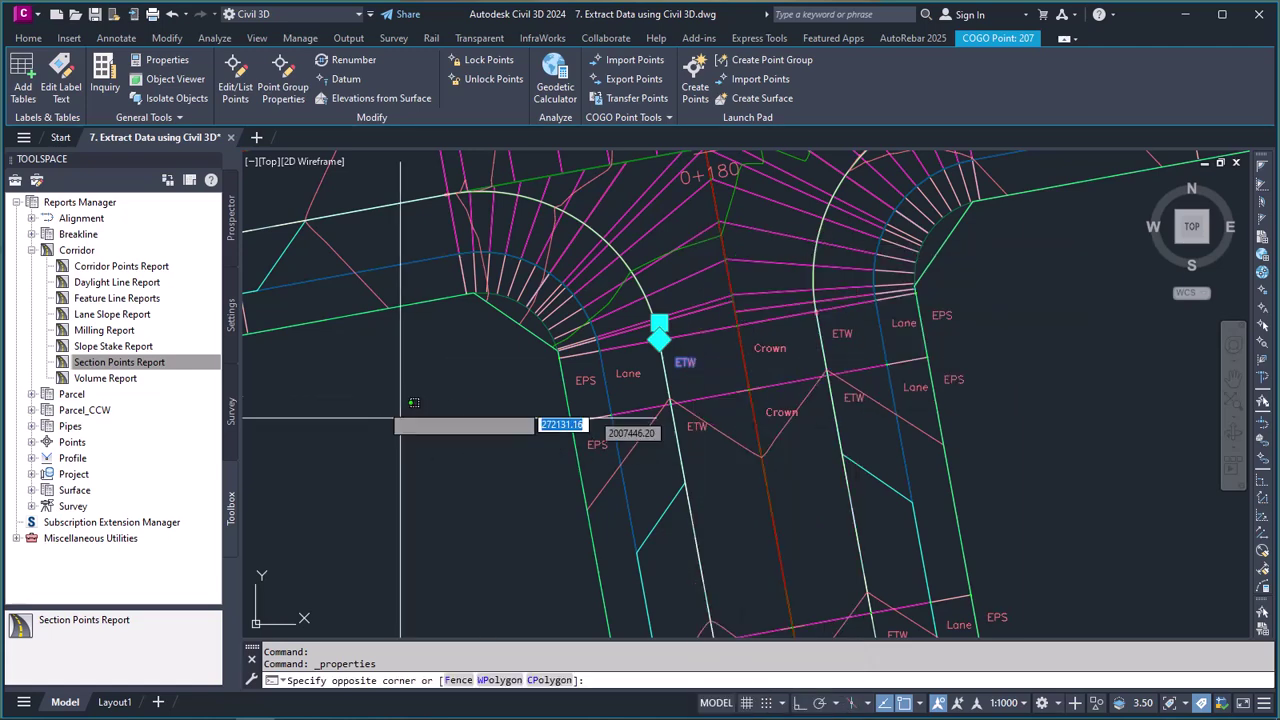
{"action": "key", "text": "Escape"}
- Select the Crown point near station 0+180, view its label text properties and format, and close the text editor
{"action": "scroll", "coordinate": [620, 400], "scroll_direction": "up", "scroll_amount": 4}
{"action": "left_click", "coordinate": [564, 356]}
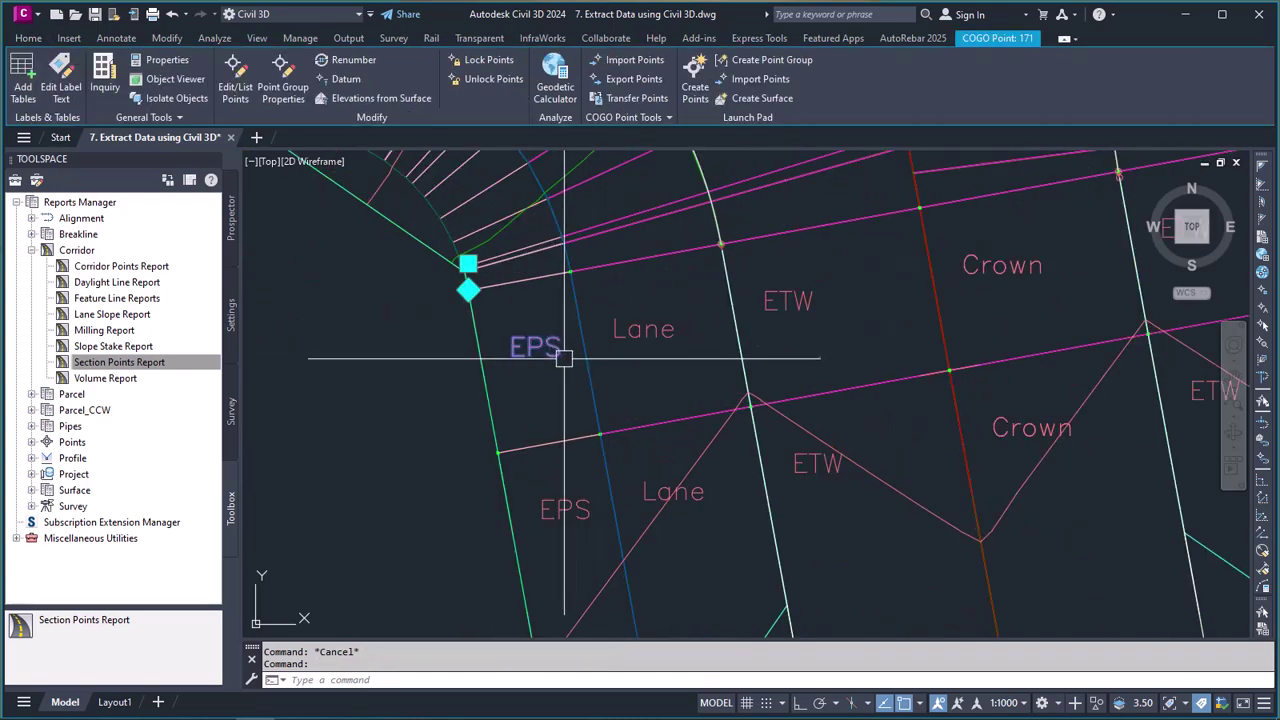
{"action": "scroll", "coordinate": [564, 356], "scroll_direction": "down", "scroll_amount": 4}
{"action": "scroll", "coordinate": [709, 337], "scroll_direction": "up", "scroll_amount": 4}
{"action": "left_click", "coordinate": [698, 330]}
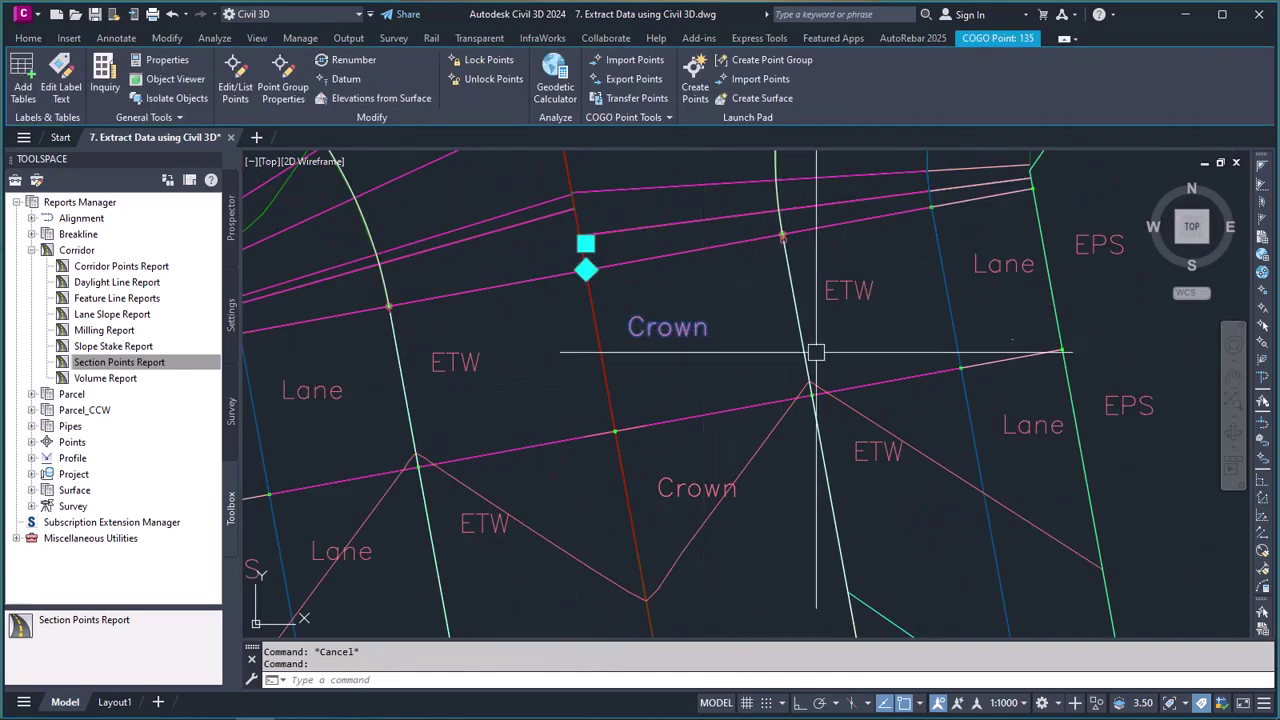
{"action": "scroll", "coordinate": [757, 340], "scroll_direction": "down", "scroll_amount": 4}
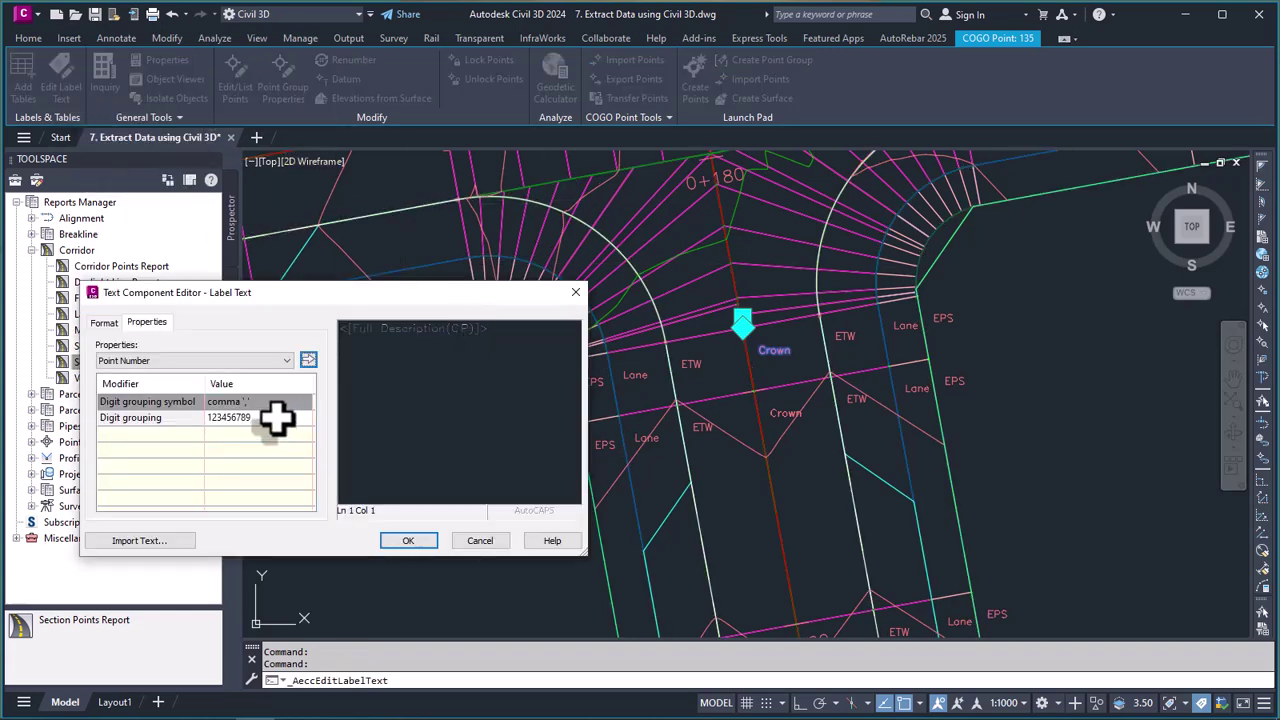
{"action": "left_click", "coordinate": [104, 323]}
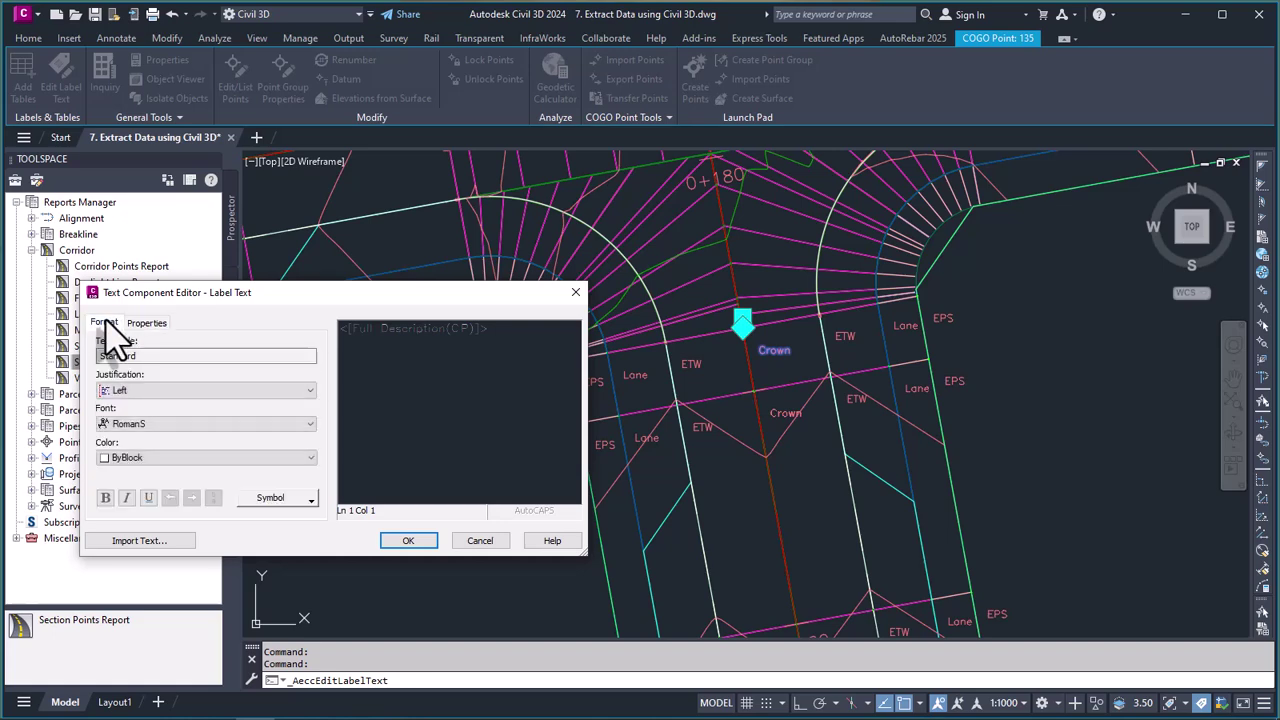
{"action": "left_click", "coordinate": [575, 292]}
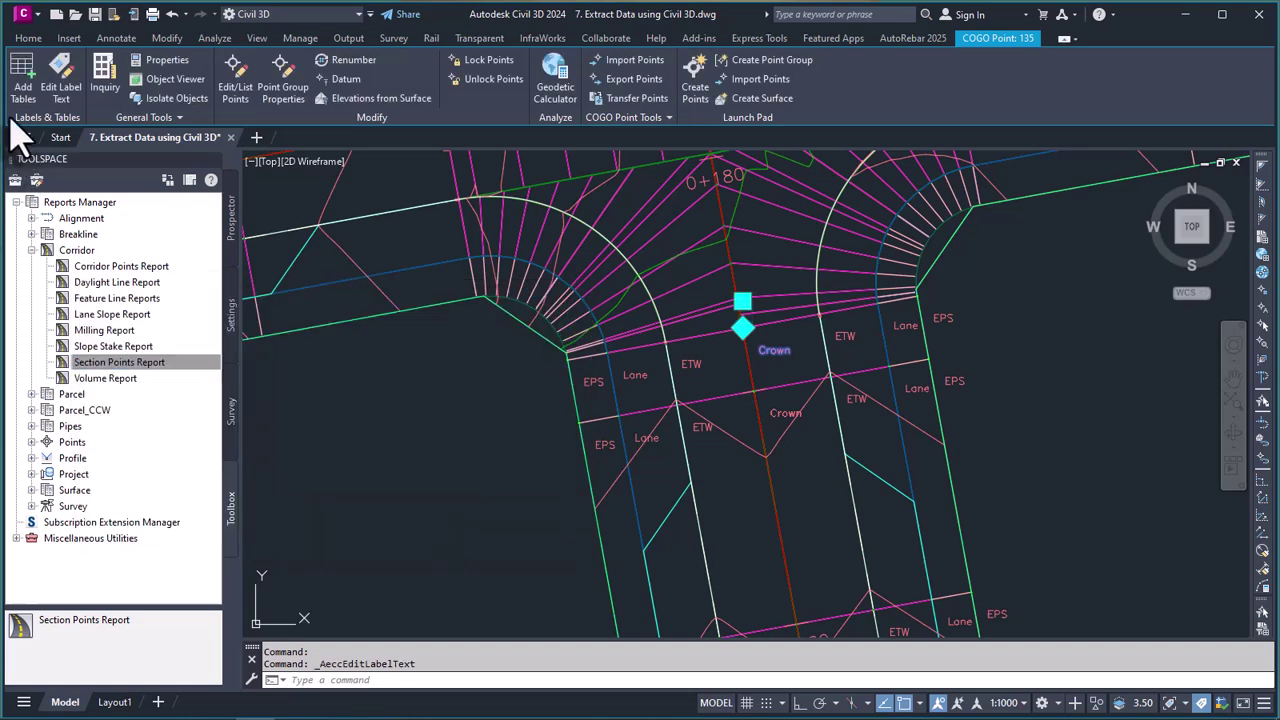
- View the Crown point's properties and its entry in the point editor, and close both
{"action": "left_click", "coordinate": [166, 60]}
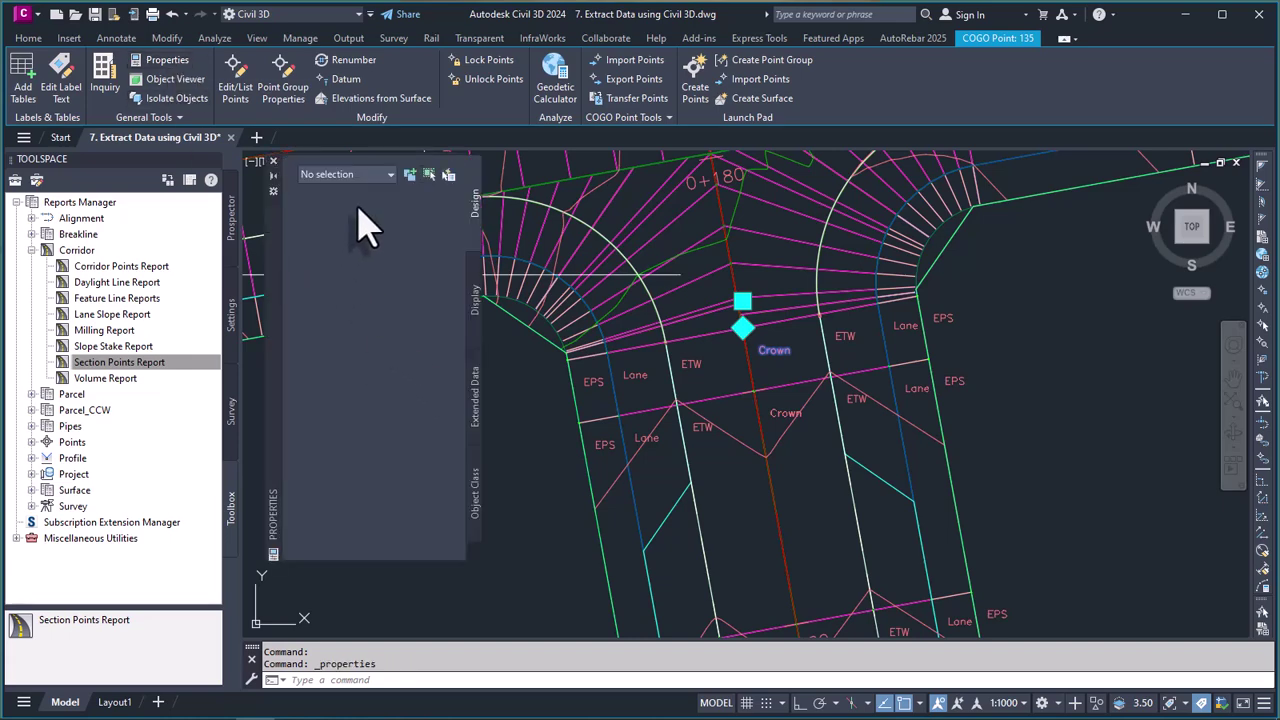
{"action": "left_click", "coordinate": [274, 161]}
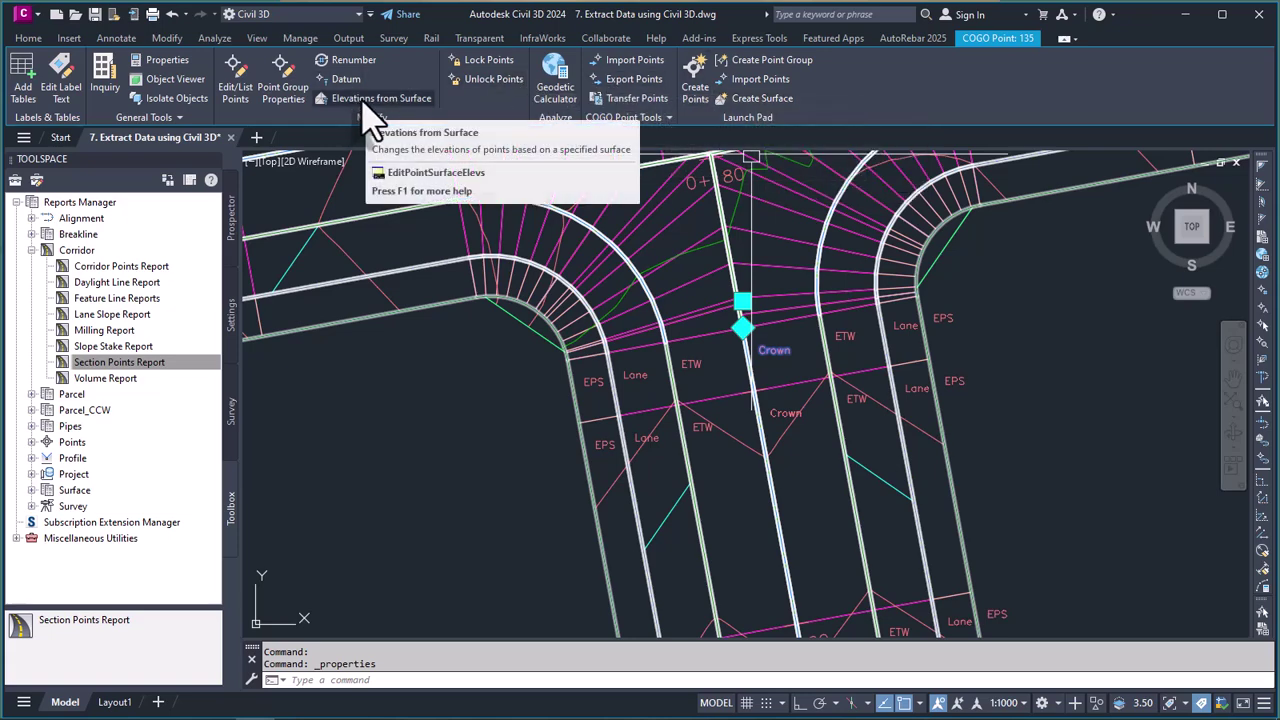
{"action": "left_click", "coordinate": [236, 78]}
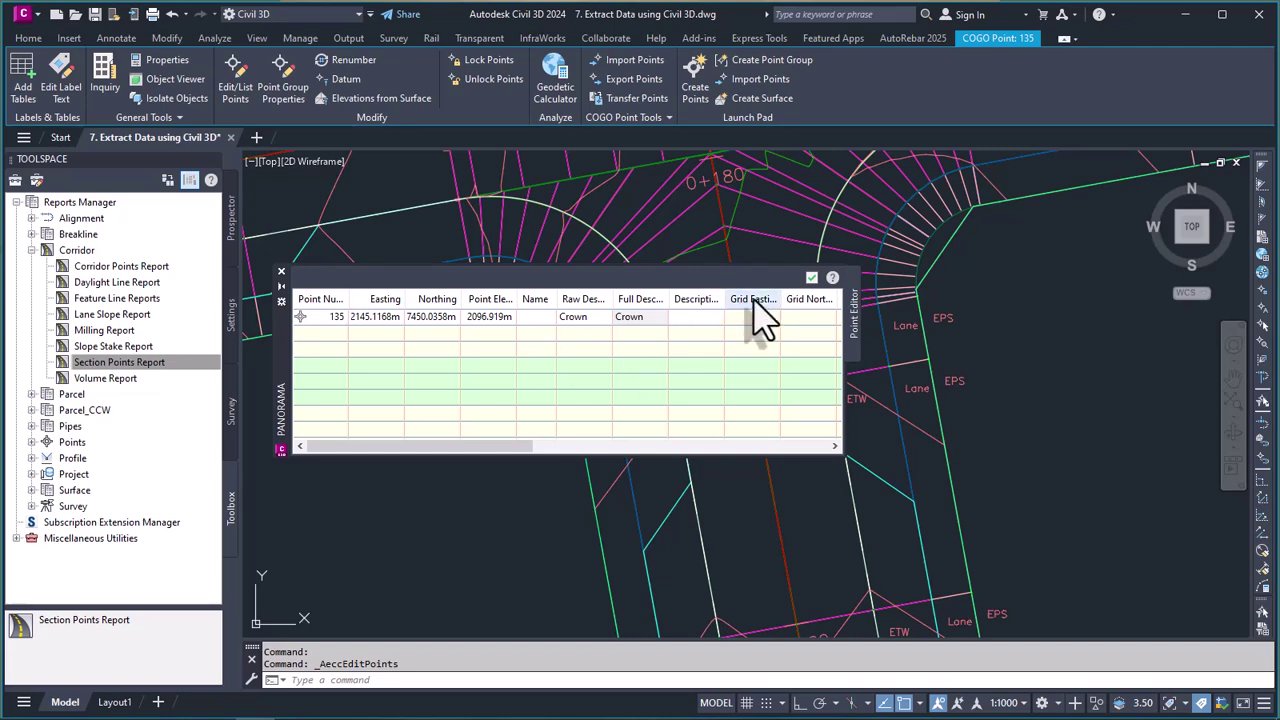
{"action": "left_click", "coordinate": [811, 278]}
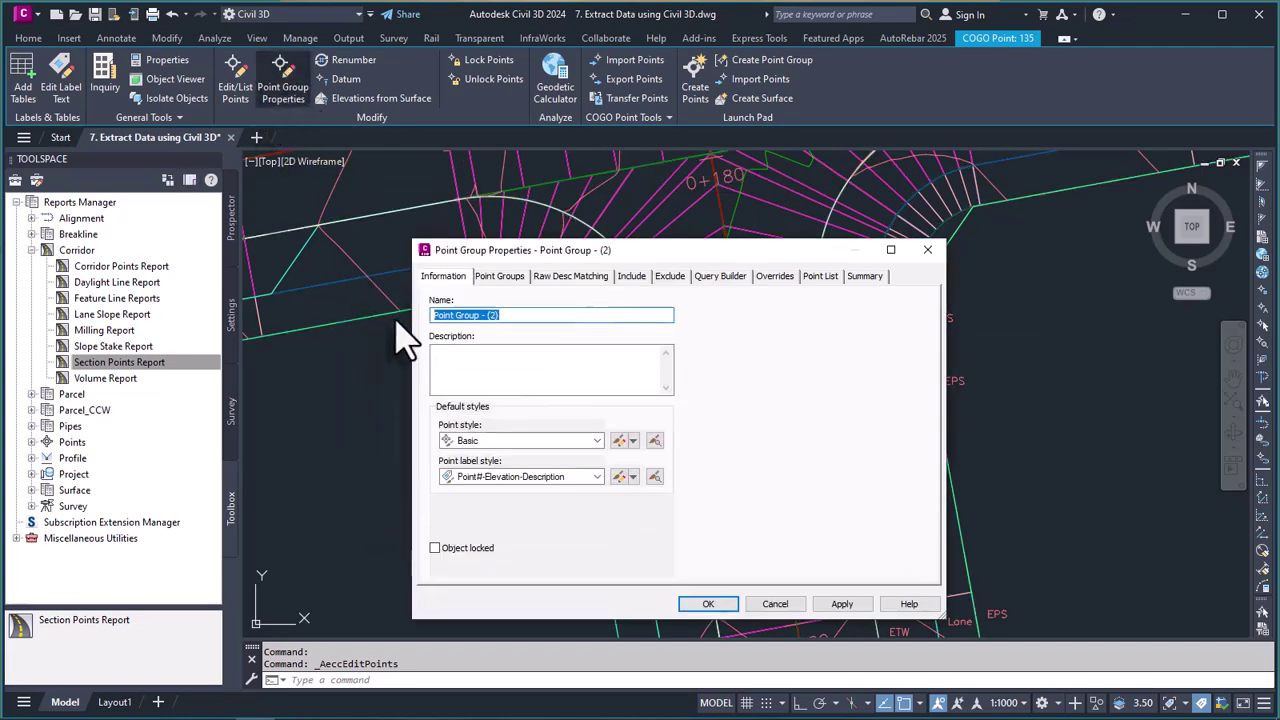
- Set the point label style of Point Group - (2) to Elevation Only, apply it and clear the selection
{"action": "left_click_drag", "start_coordinate": [662, 257], "coordinate": [316, 196]}
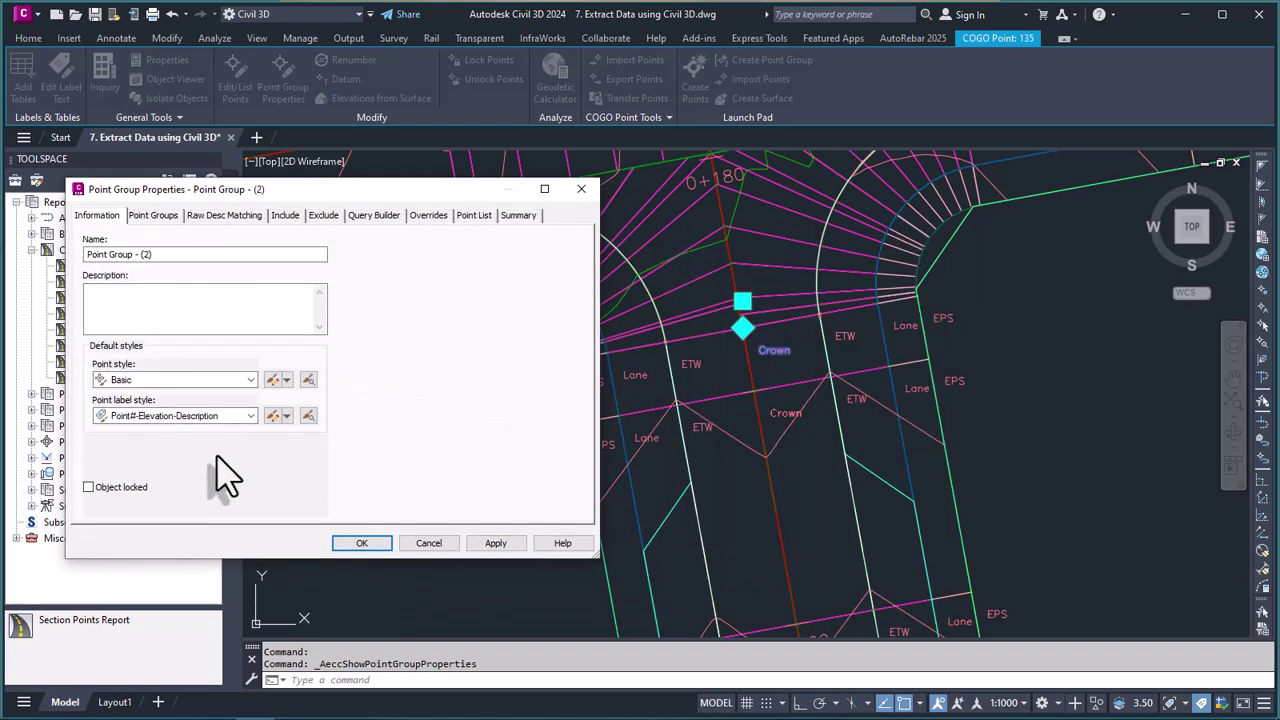
{"action": "left_click", "coordinate": [251, 416]}
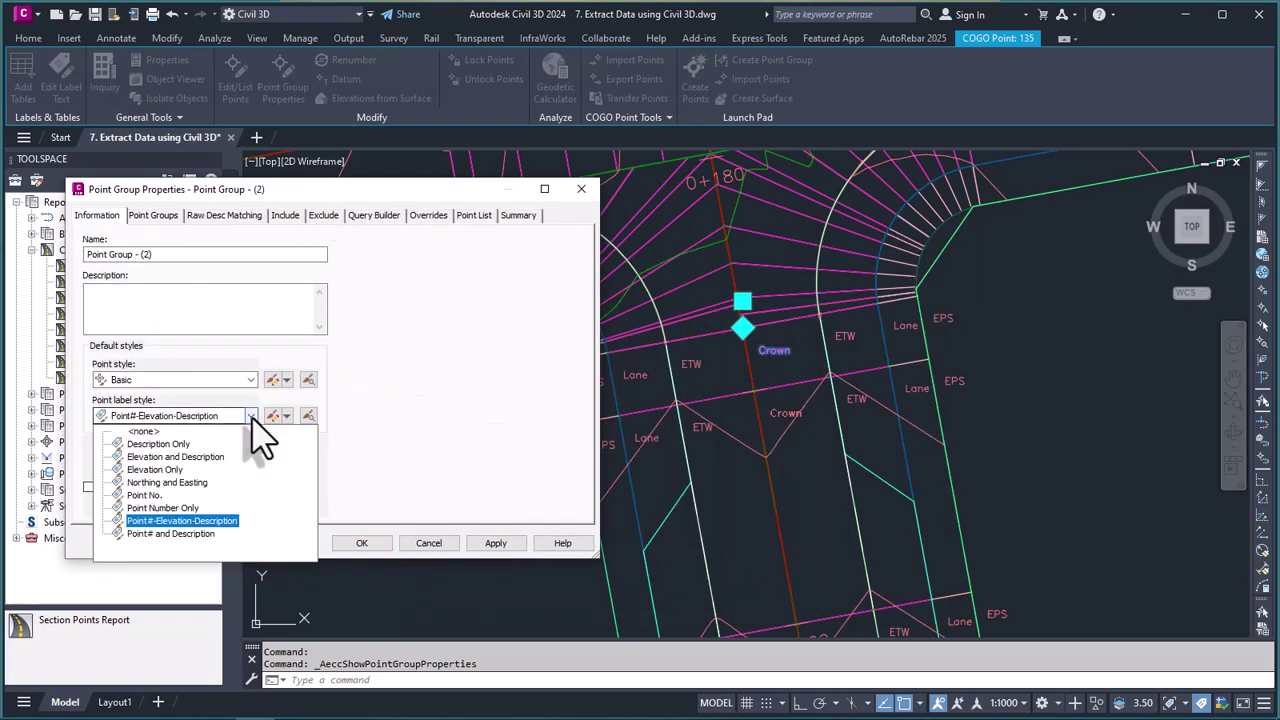
{"action": "left_click", "coordinate": [160, 470]}
{"action": "left_click", "coordinate": [485, 543]}
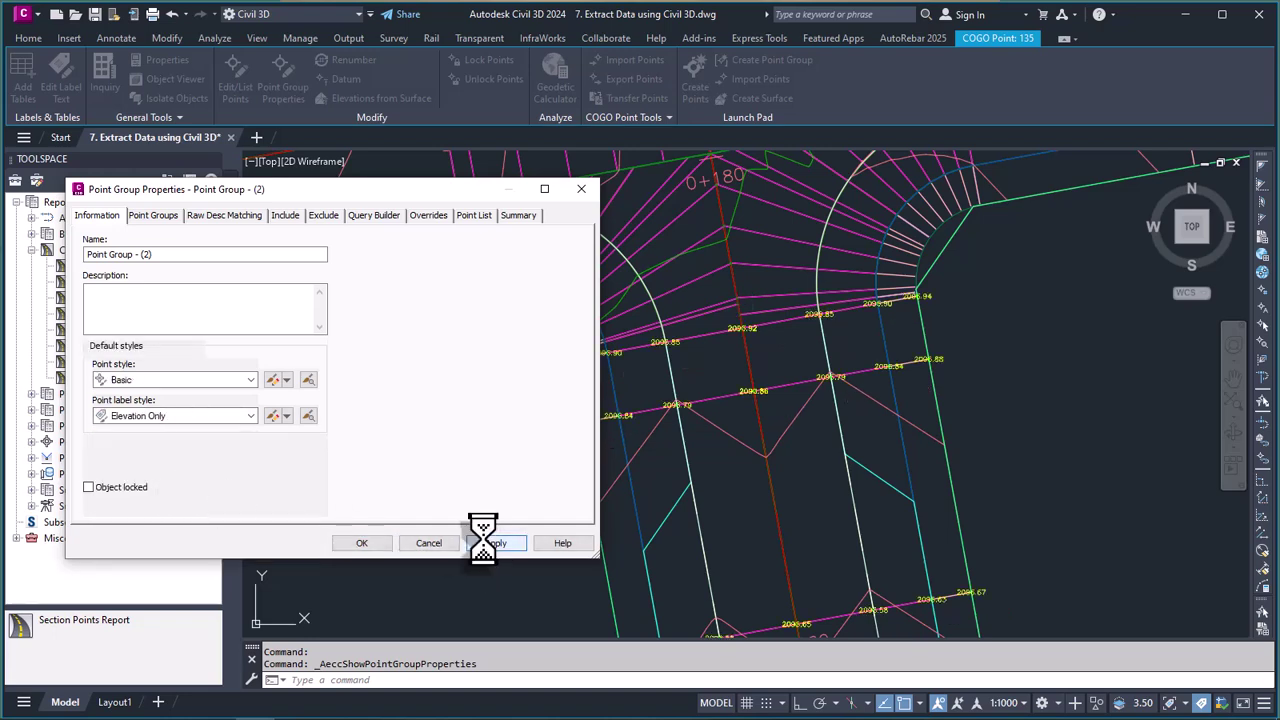
{"action": "left_click", "coordinate": [363, 544]}
{"action": "scroll", "coordinate": [724, 353], "scroll_direction": "up", "scroll_amount": 5}
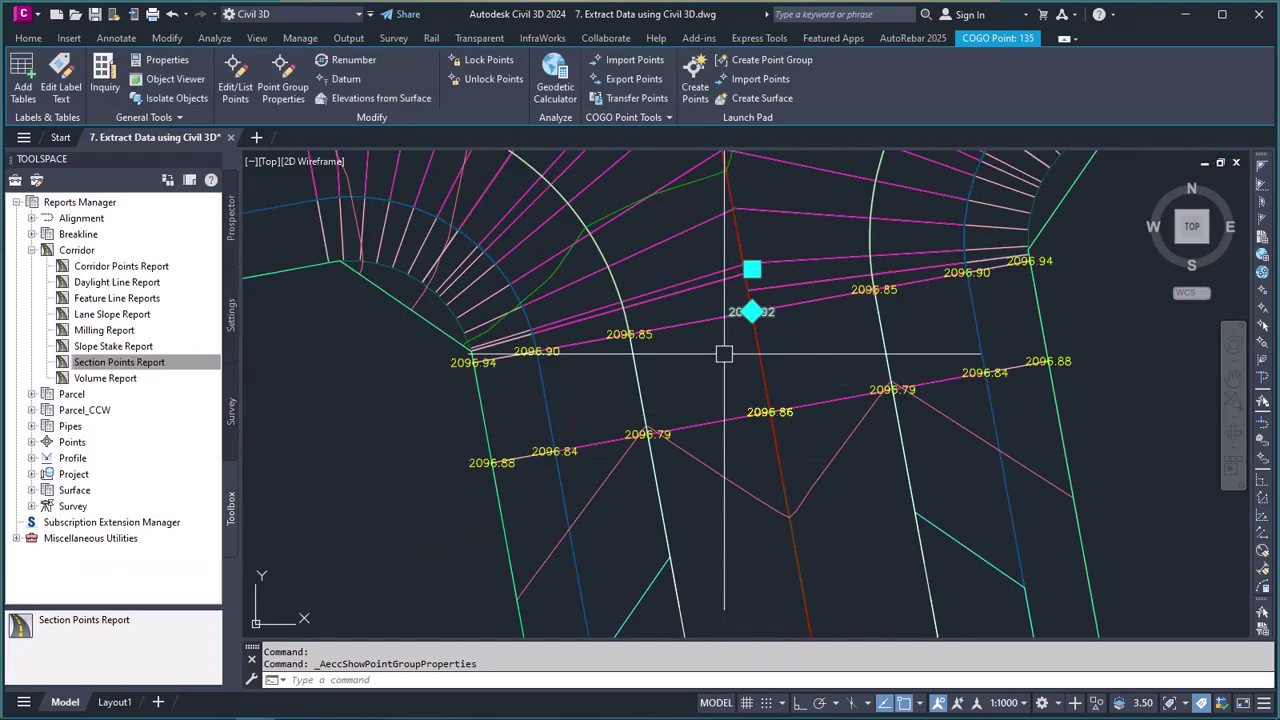
{"action": "key", "text": "Escape"}
- Examine the elevation labels along Road L04, from station 0+180 to the intersection before station 0+020
{"action": "scroll", "coordinate": [724, 330], "scroll_direction": "down", "scroll_amount": 3}
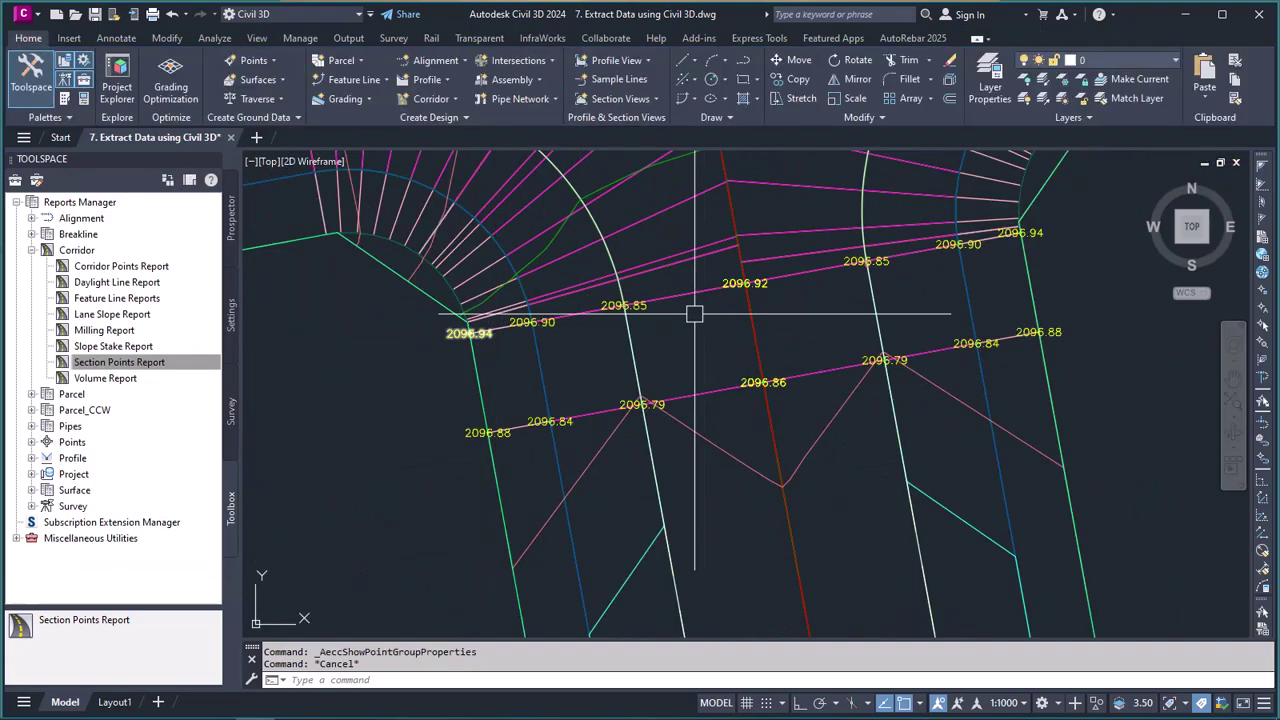
{"action": "scroll", "coordinate": [721, 263], "scroll_direction": "down", "scroll_amount": 6}
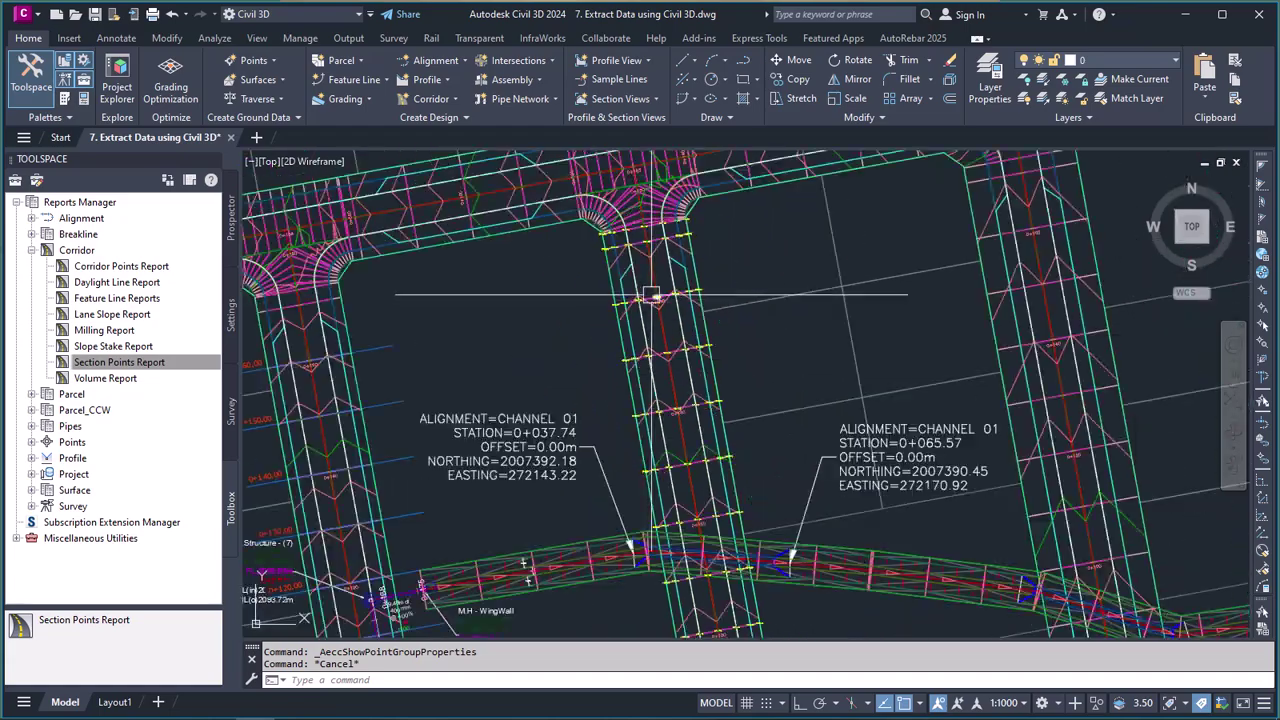
{"action": "scroll", "coordinate": [730, 520], "scroll_direction": "up", "scroll_amount": 5}
{"action": "scroll", "coordinate": [745, 510], "scroll_direction": "down", "scroll_amount": 3}
{"action": "scroll", "coordinate": [760, 500], "scroll_direction": "up", "scroll_amount": 3}
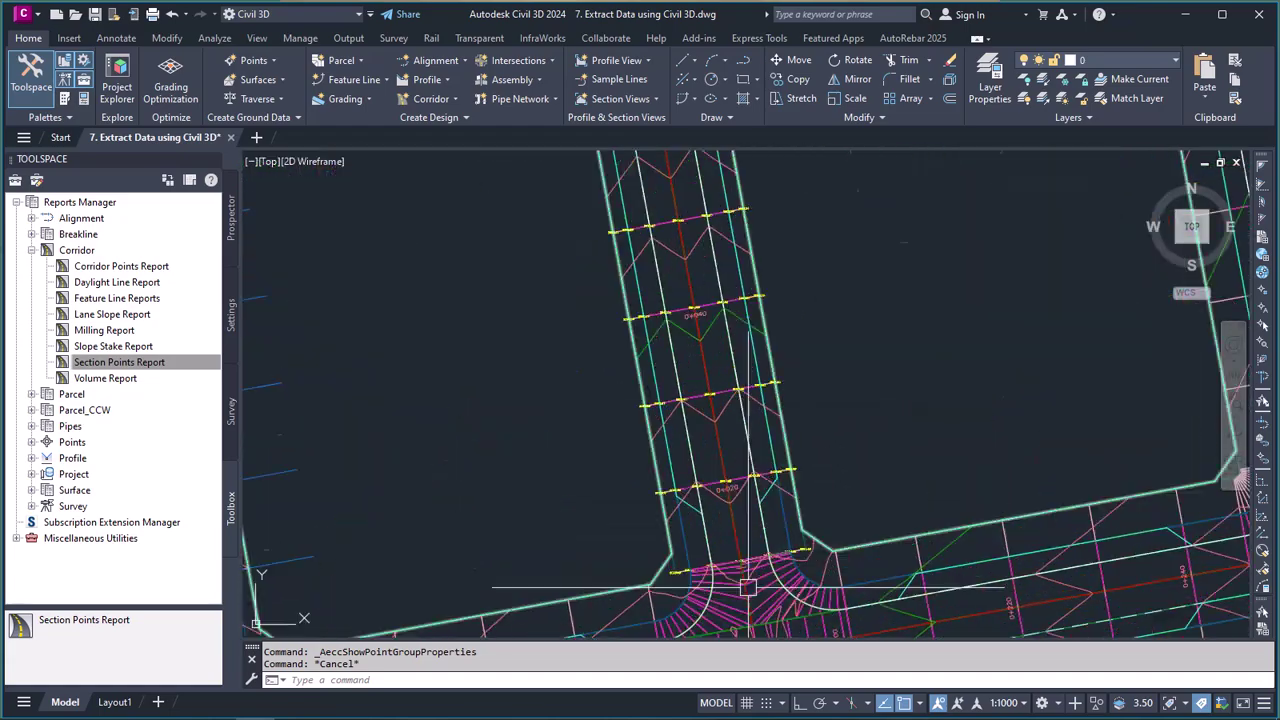
{"action": "scroll", "coordinate": [760, 500], "scroll_direction": "up", "scroll_amount": 4}
{"action": "scroll", "coordinate": [650, 490], "scroll_direction": "down", "scroll_amount": 4}
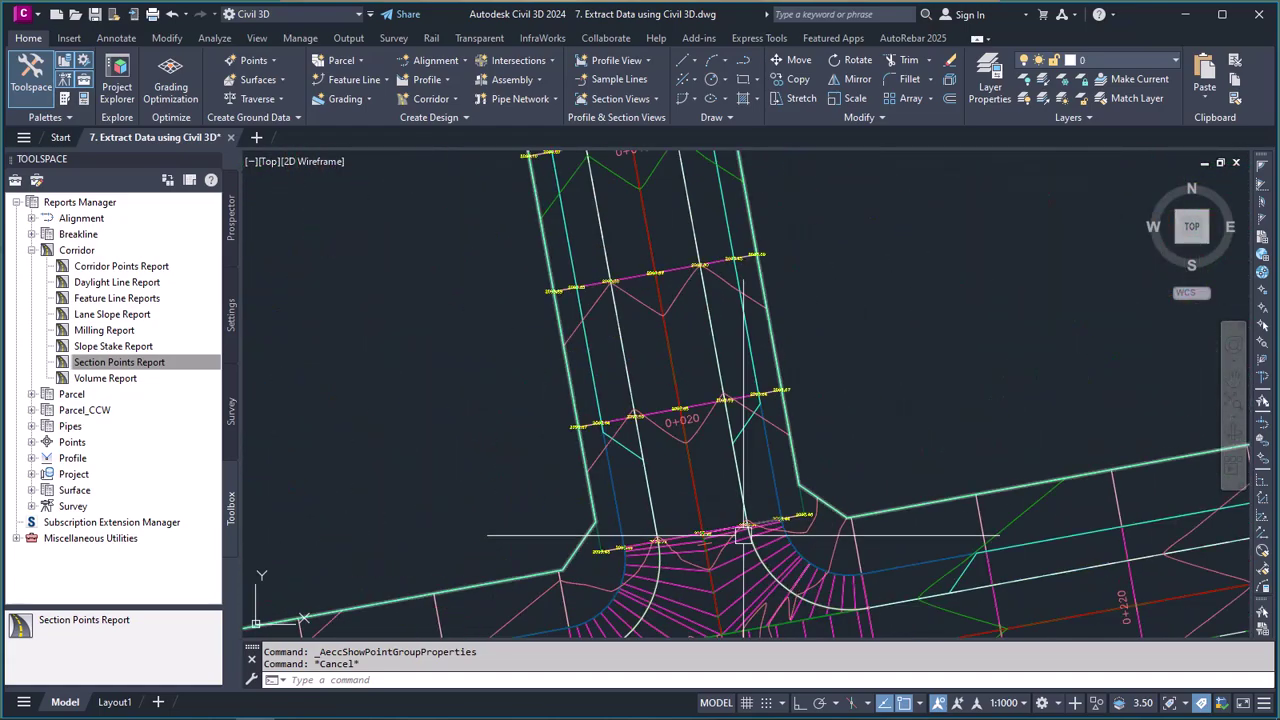
{"action": "scroll", "coordinate": [650, 540], "scroll_direction": "up", "scroll_amount": 4}
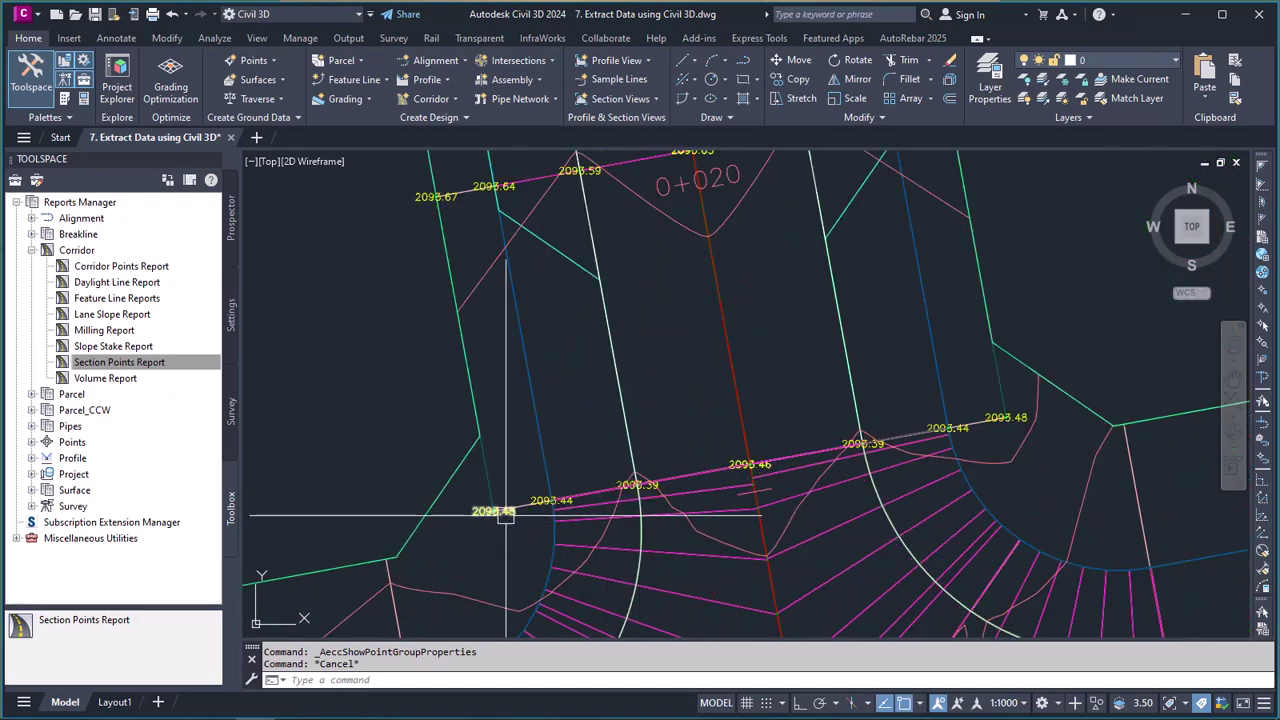
- Select all COGO points similar to the outer edge point at Road L04's starting intersection and clear the selection
{"action": "left_click", "coordinate": [494, 511]}
{"action": "scroll", "coordinate": [557, 516], "scroll_direction": "down", "scroll_amount": 7}
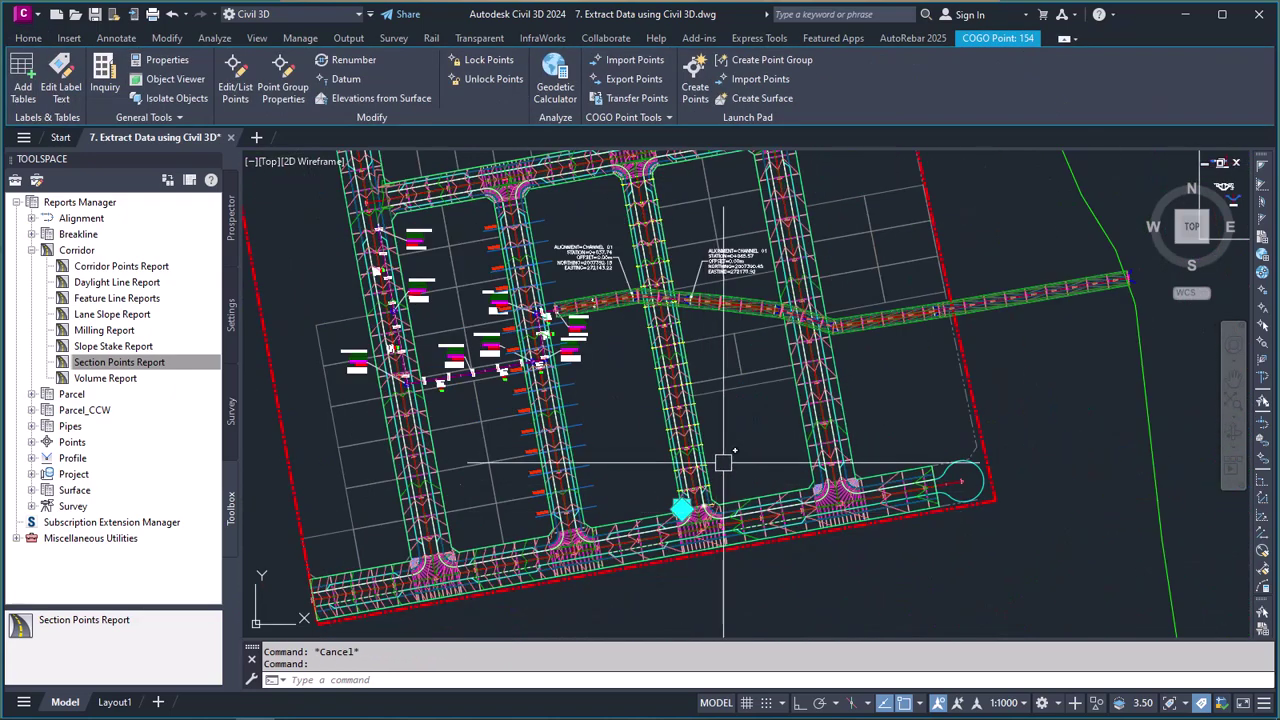
{"action": "right_click", "coordinate": [729, 441]}
{"action": "mouse_move", "coordinate": [790, 320]}
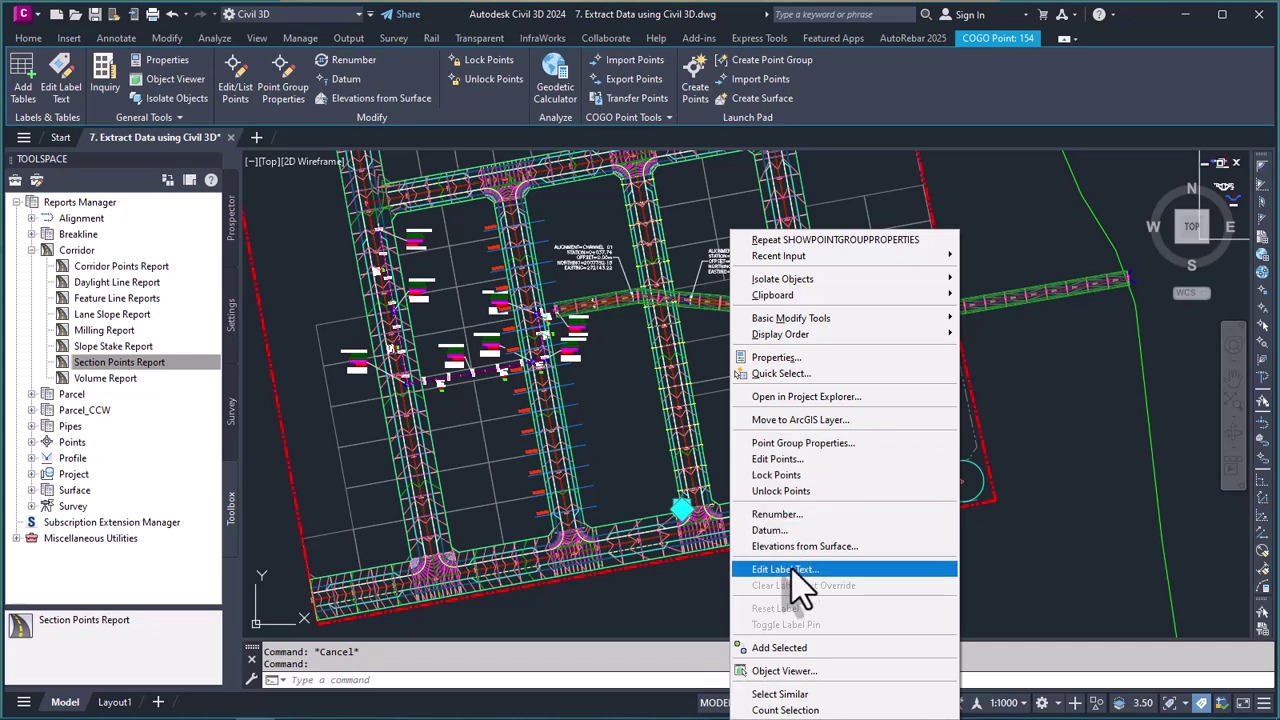
{"action": "left_click", "coordinate": [800, 697]}
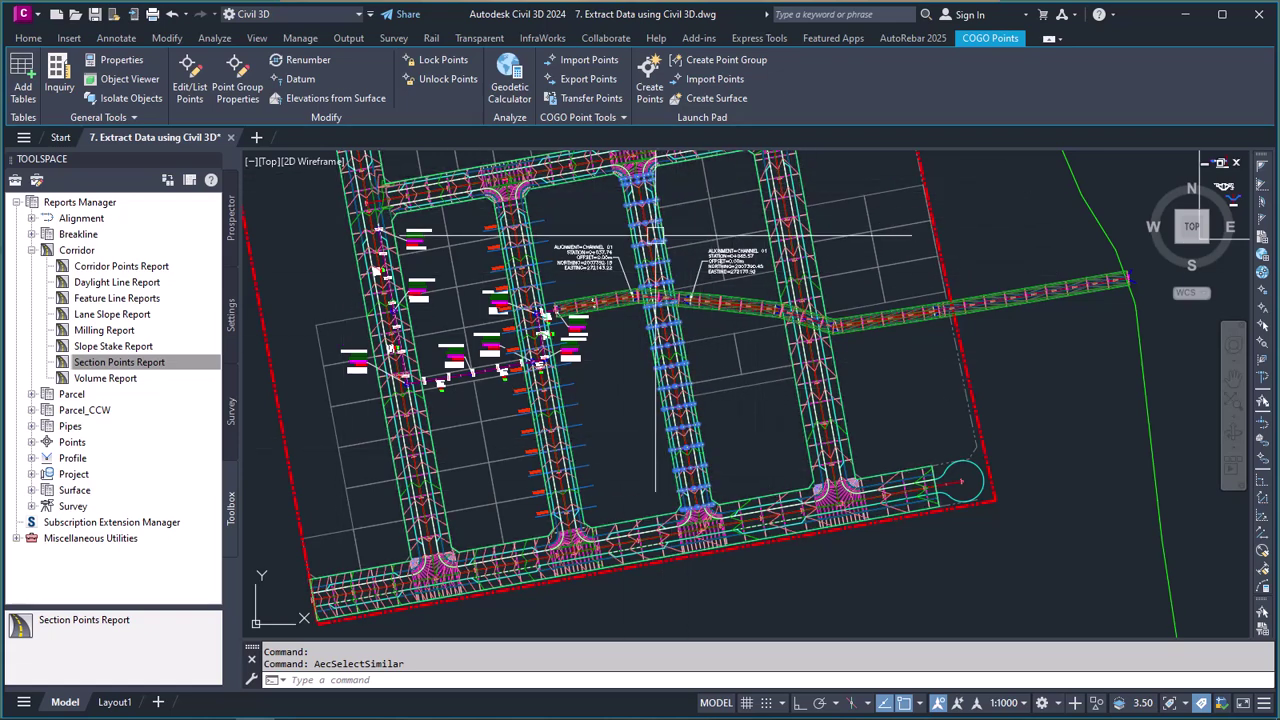
{"action": "key", "text": "Escape"}
- Window-select the COGO points along Road L04 from station 0+180 onwards and clear the selection
{"action": "scroll", "coordinate": [799, 400], "scroll_direction": "down", "scroll_amount": 2}
{"action": "scroll", "coordinate": [712, 300], "scroll_direction": "up", "scroll_amount": 4}
{"action": "scroll", "coordinate": [620, 238], "scroll_direction": "up", "scroll_amount": 6}
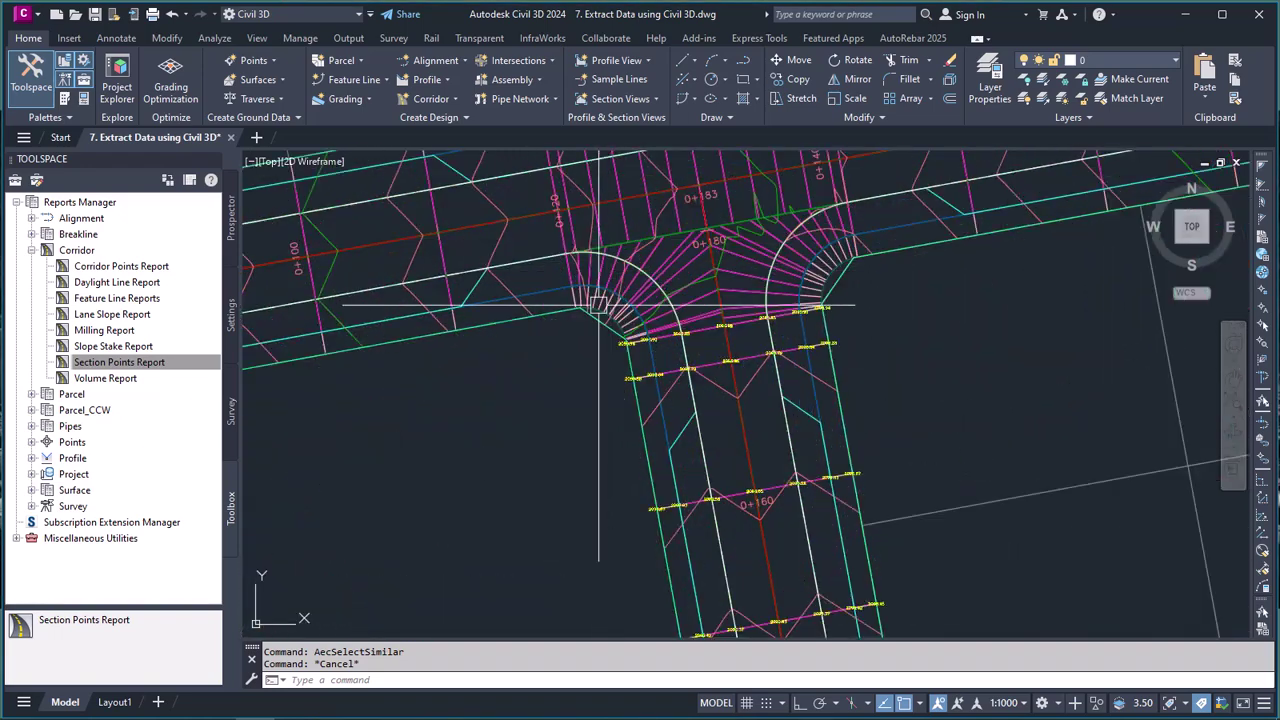
{"action": "left_click", "coordinate": [543, 274]}
{"action": "scroll", "coordinate": [543, 274], "scroll_direction": "down", "scroll_amount": 4}
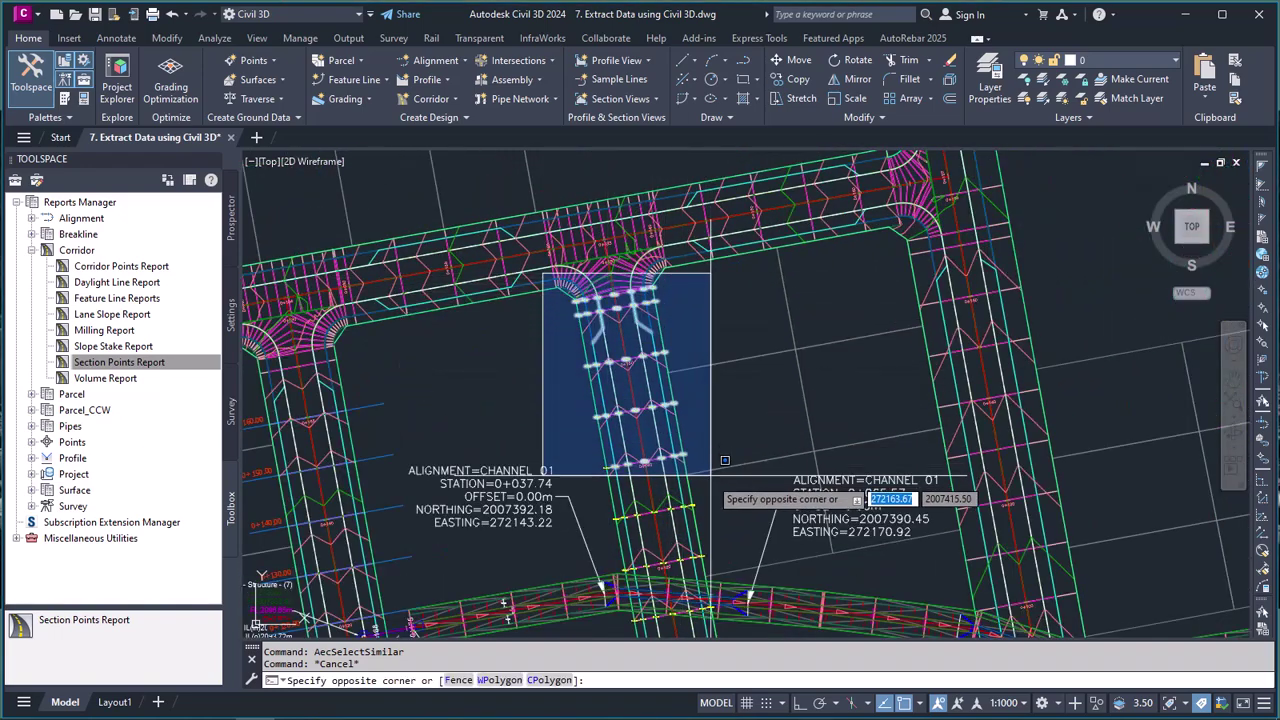
{"action": "left_click", "coordinate": [710, 570]}
{"action": "scroll", "coordinate": [608, 270], "scroll_direction": "down", "scroll_amount": 5}
{"action": "scroll", "coordinate": [600, 260], "scroll_direction": "up", "scroll_amount": 6}
{"action": "scroll", "coordinate": [620, 300], "scroll_direction": "down", "scroll_amount": 2}
{"action": "scroll", "coordinate": [605, 215], "scroll_direction": "up", "scroll_amount": 5}
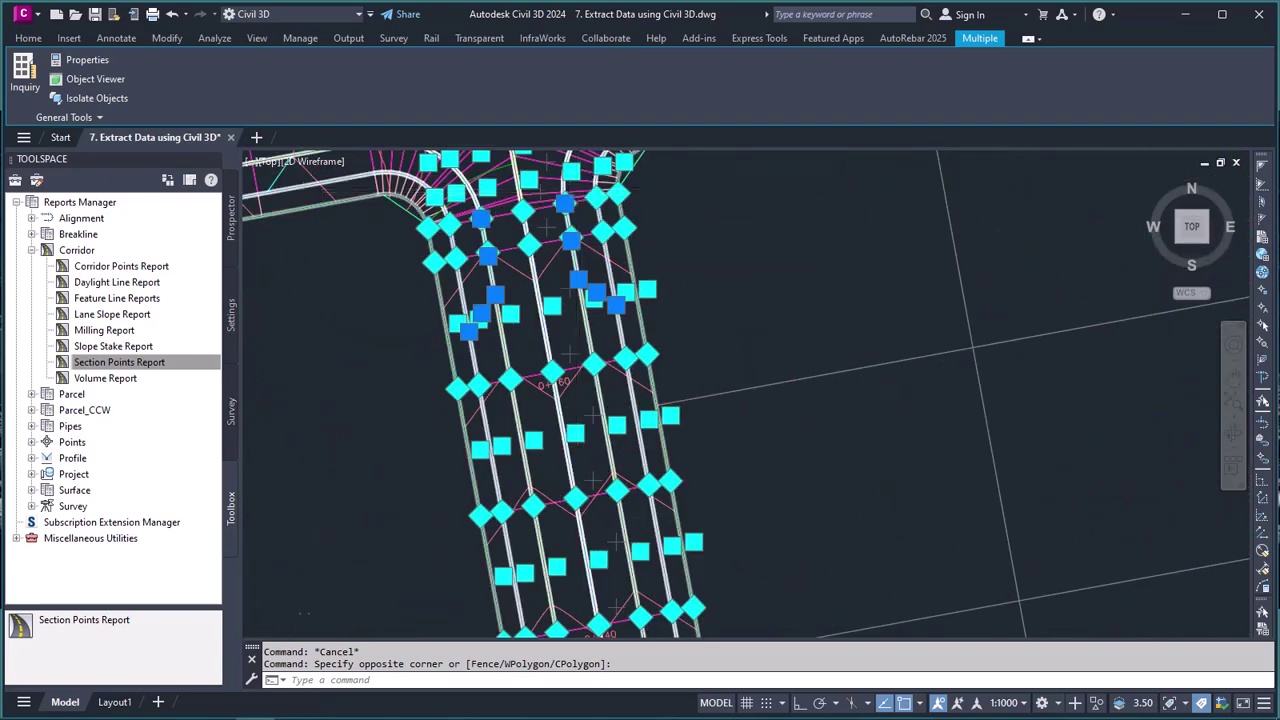
{"action": "scroll", "coordinate": [637, 367], "scroll_direction": "down", "scroll_amount": 2}
{"action": "key", "text": "Escape"}
- Window-select the COGO points on Road L04's two cross-sections beside the intersection at the 0+180 end
{"action": "scroll", "coordinate": [600, 280], "scroll_direction": "up", "scroll_amount": 1}
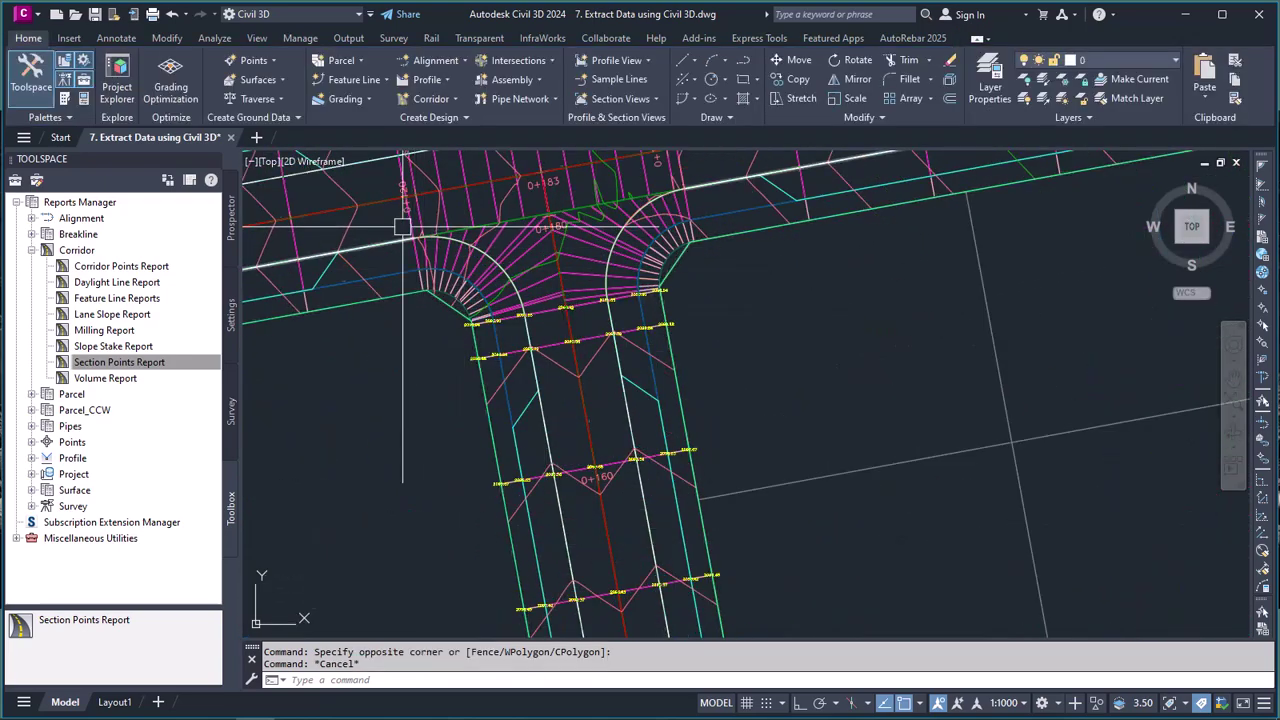
{"action": "left_click", "coordinate": [390, 222]}
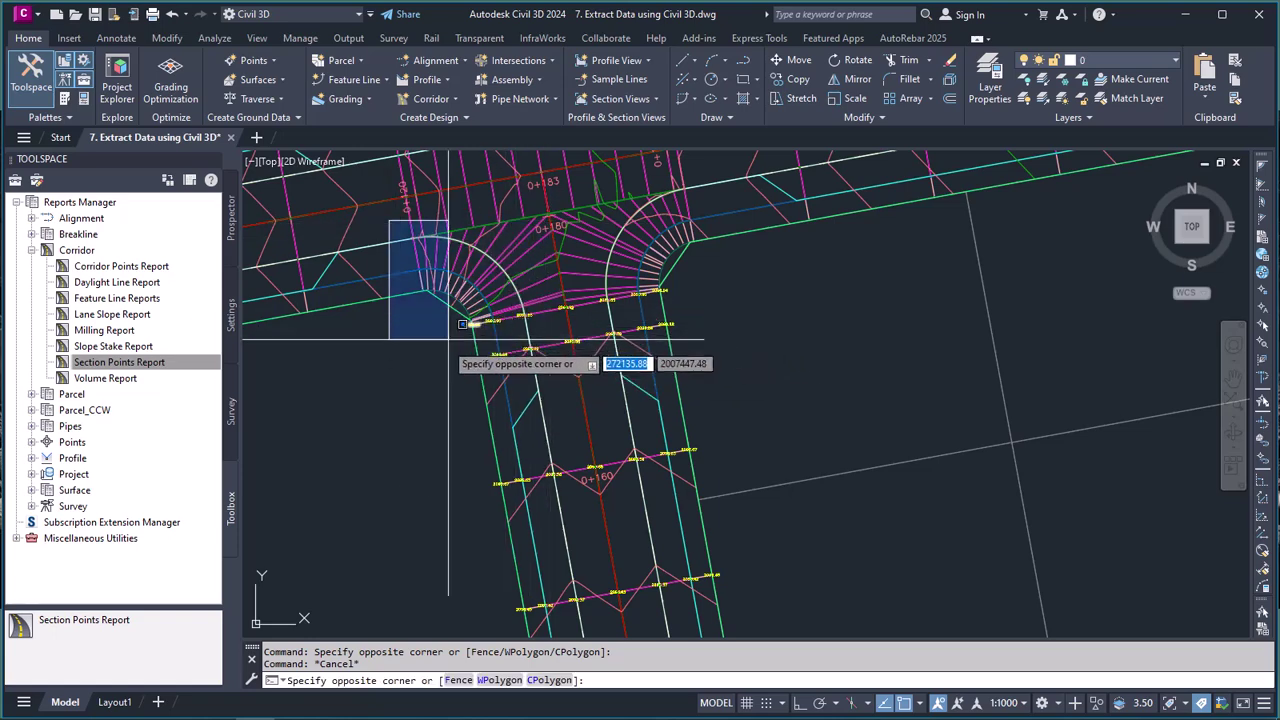
{"action": "left_click", "coordinate": [405, 226]}
{"action": "scroll", "coordinate": [370, 268], "scroll_direction": "up", "scroll_amount": 3}
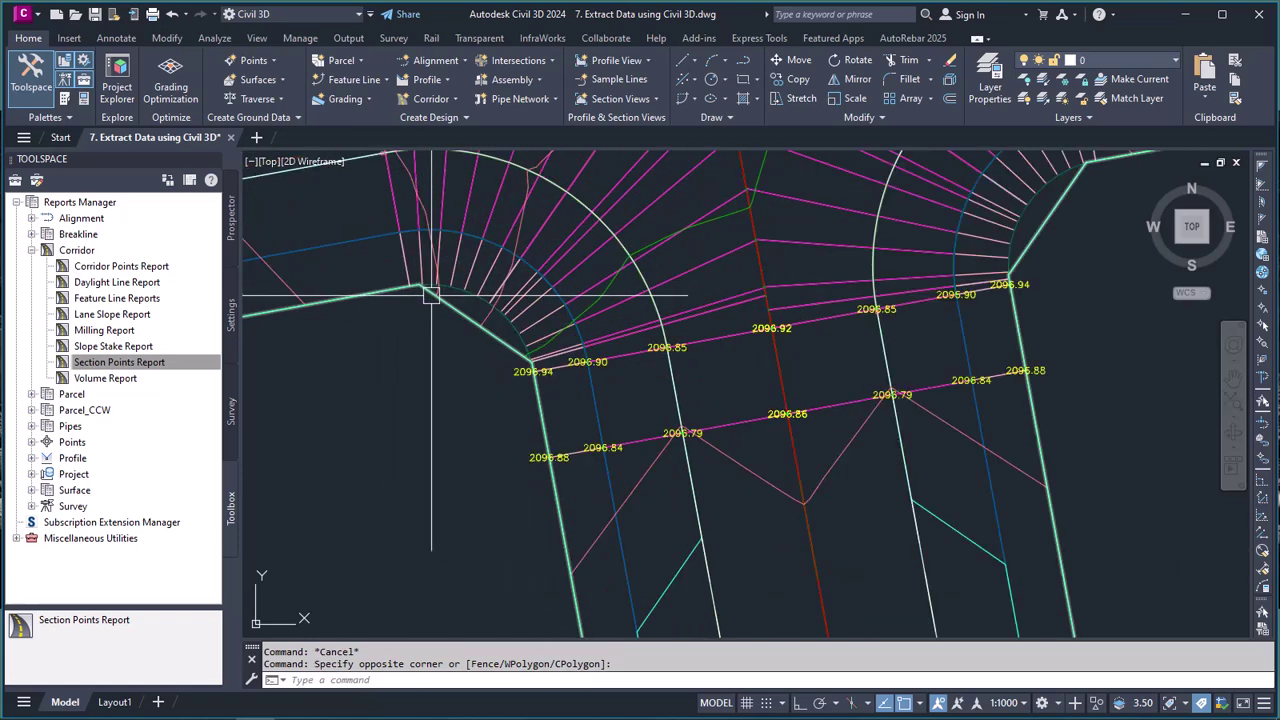
{"action": "left_click", "coordinate": [371, 271]}
{"action": "left_click", "coordinate": [990, 630]}
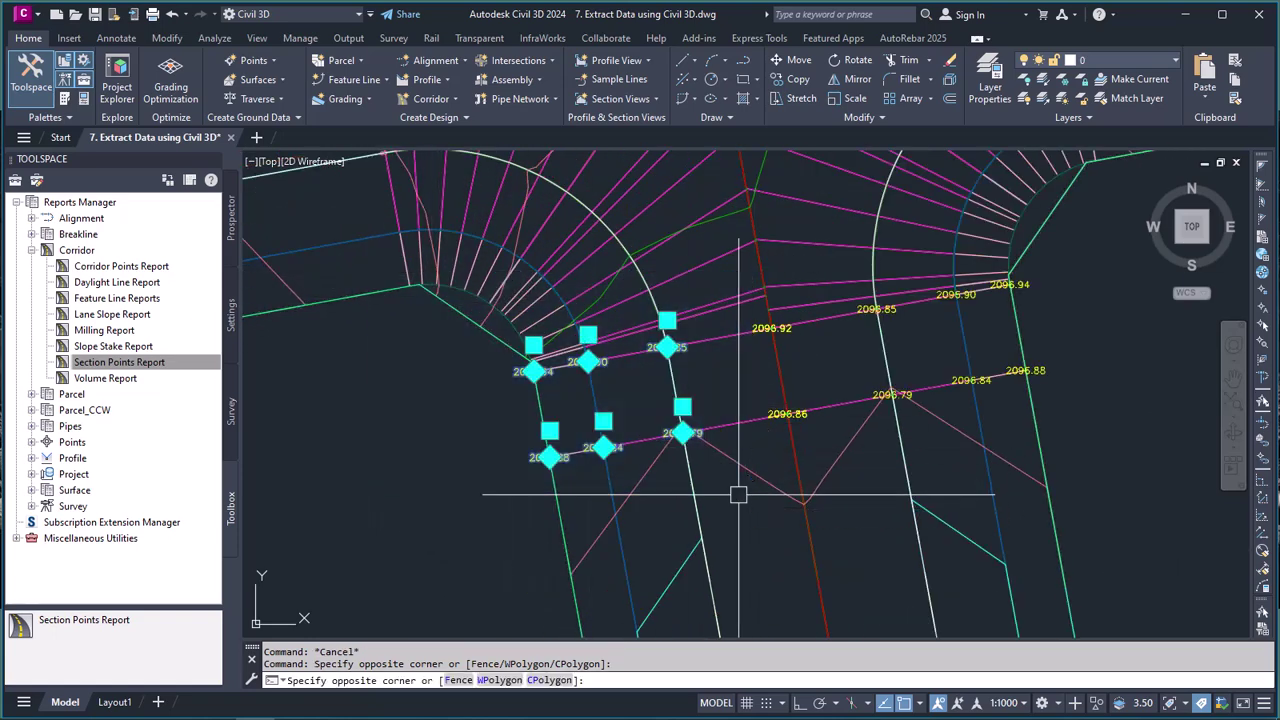
{"action": "left_click", "coordinate": [728, 273]}
{"action": "left_click", "coordinate": [1043, 449]}
- Add Road L04's COGO points from station 0+160 to station 0+120 to the selection with successive windows
{"action": "scroll", "coordinate": [1043, 449], "scroll_direction": "down", "scroll_amount": 3}
{"action": "scroll", "coordinate": [644, 350], "scroll_direction": "up", "scroll_amount": 2}
{"action": "left_click", "coordinate": [408, 228]}
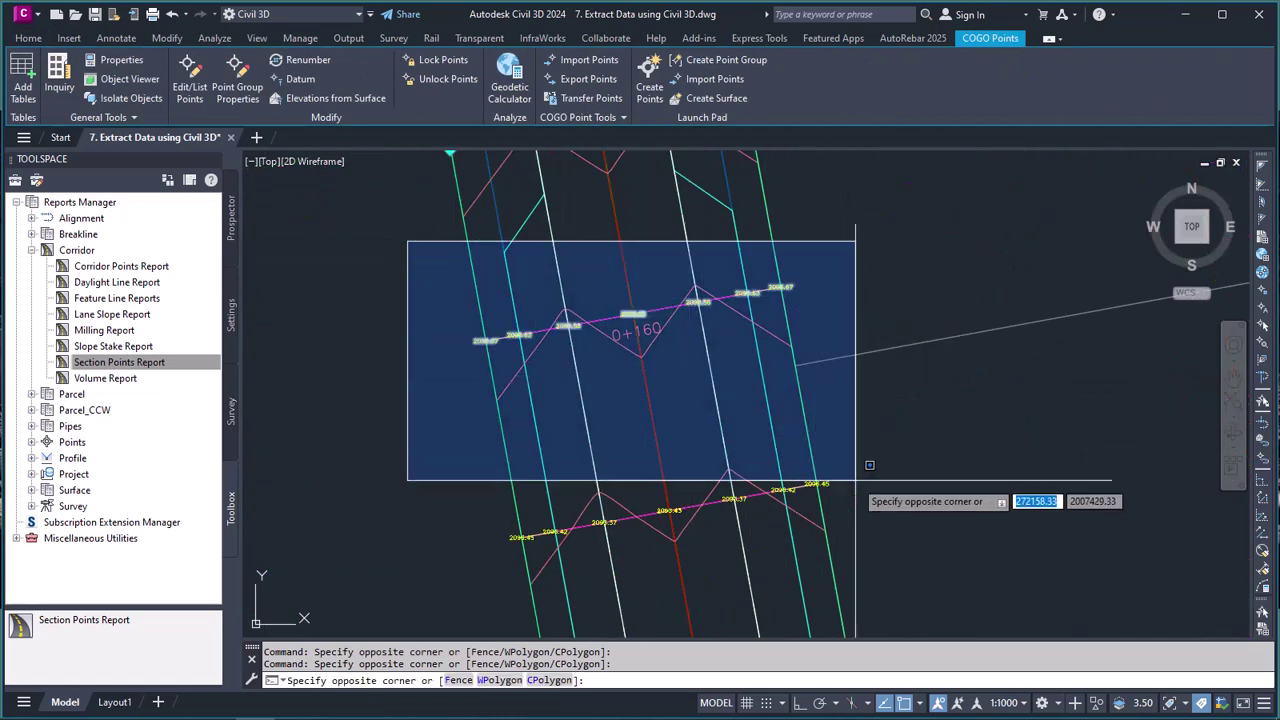
{"action": "left_click", "coordinate": [850, 634]}
{"action": "scroll", "coordinate": [650, 388], "scroll_direction": "down", "scroll_amount": 3}
{"action": "scroll", "coordinate": [600, 340], "scroll_direction": "up", "scroll_amount": 4}
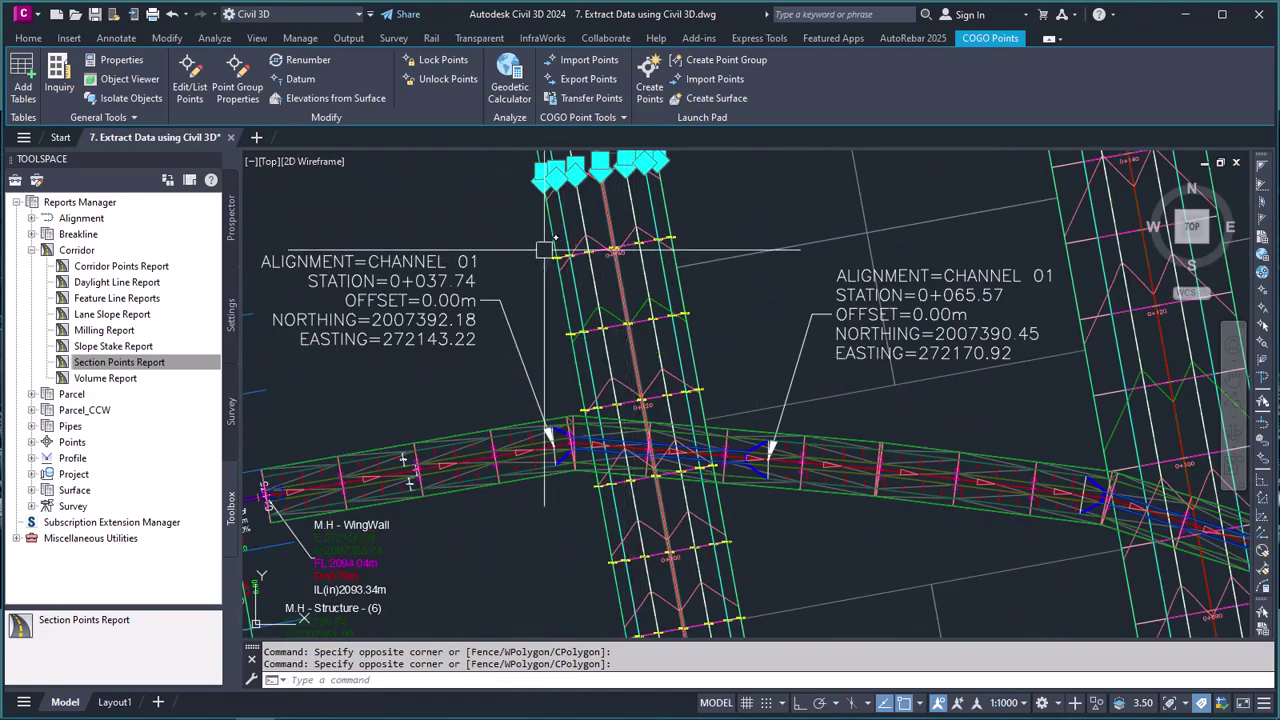
{"action": "left_click", "coordinate": [523, 209]}
{"action": "left_click", "coordinate": [793, 393]}
{"action": "scroll", "coordinate": [793, 393], "scroll_direction": "down", "scroll_amount": 3}
{"action": "scroll", "coordinate": [700, 360], "scroll_direction": "up", "scroll_amount": 4}
{"action": "left_click", "coordinate": [523, 296]}
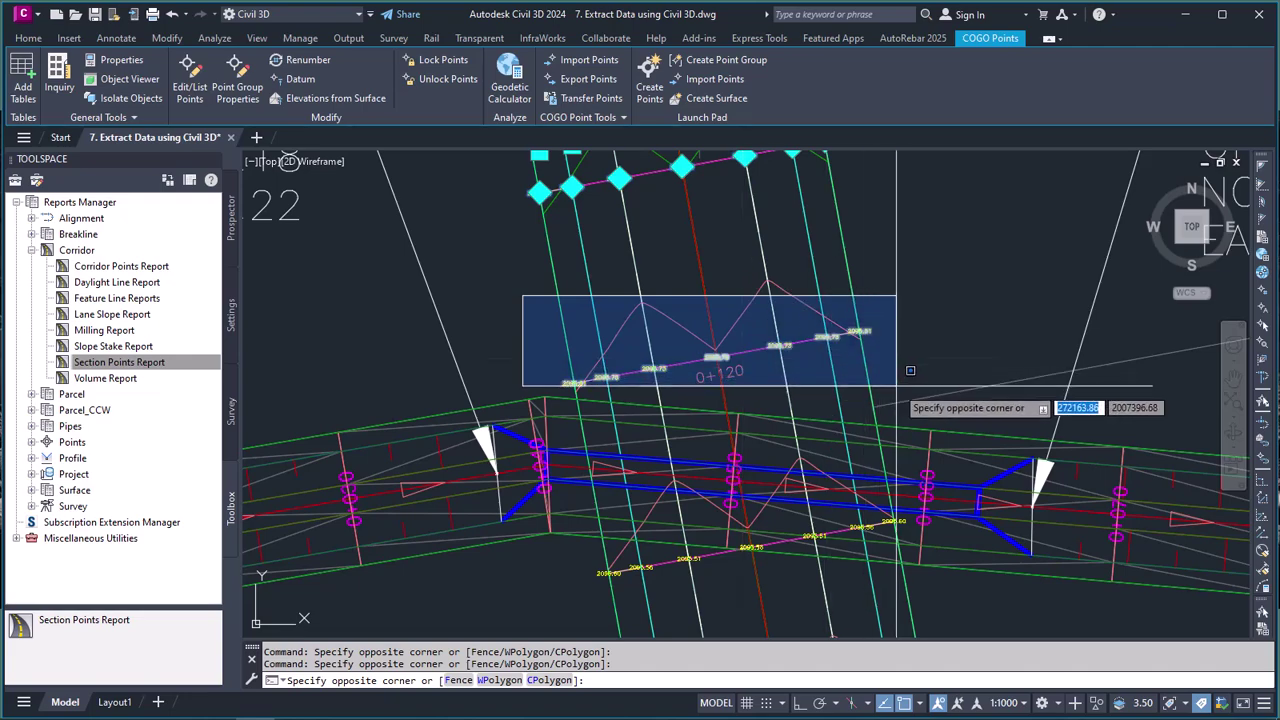
{"action": "left_click", "coordinate": [895, 415]}
- Add Road L04's COGO points from the channel crossing below station 0+120 to station 0+020 to the selection
{"action": "scroll", "coordinate": [620, 360], "scroll_direction": "down", "scroll_amount": 2}
{"action": "scroll", "coordinate": [585, 355], "scroll_direction": "up", "scroll_amount": 4}
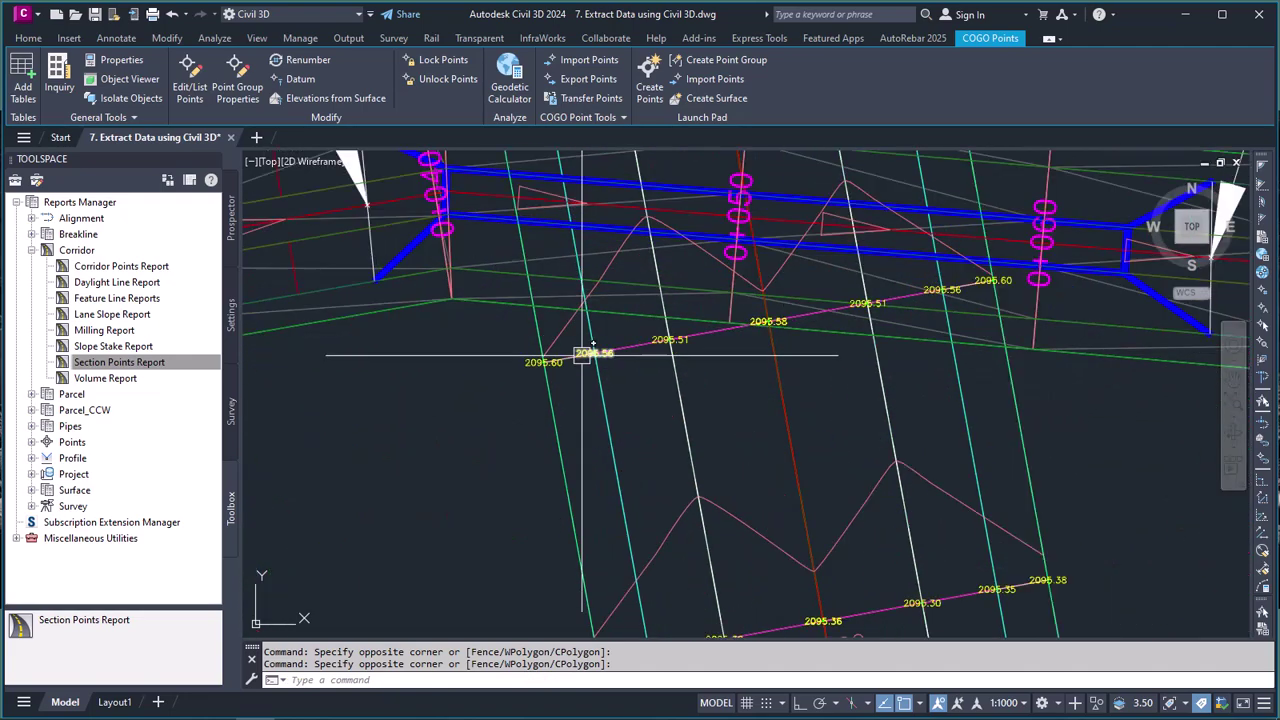
{"action": "scroll", "coordinate": [513, 337], "scroll_direction": "down", "scroll_amount": 3}
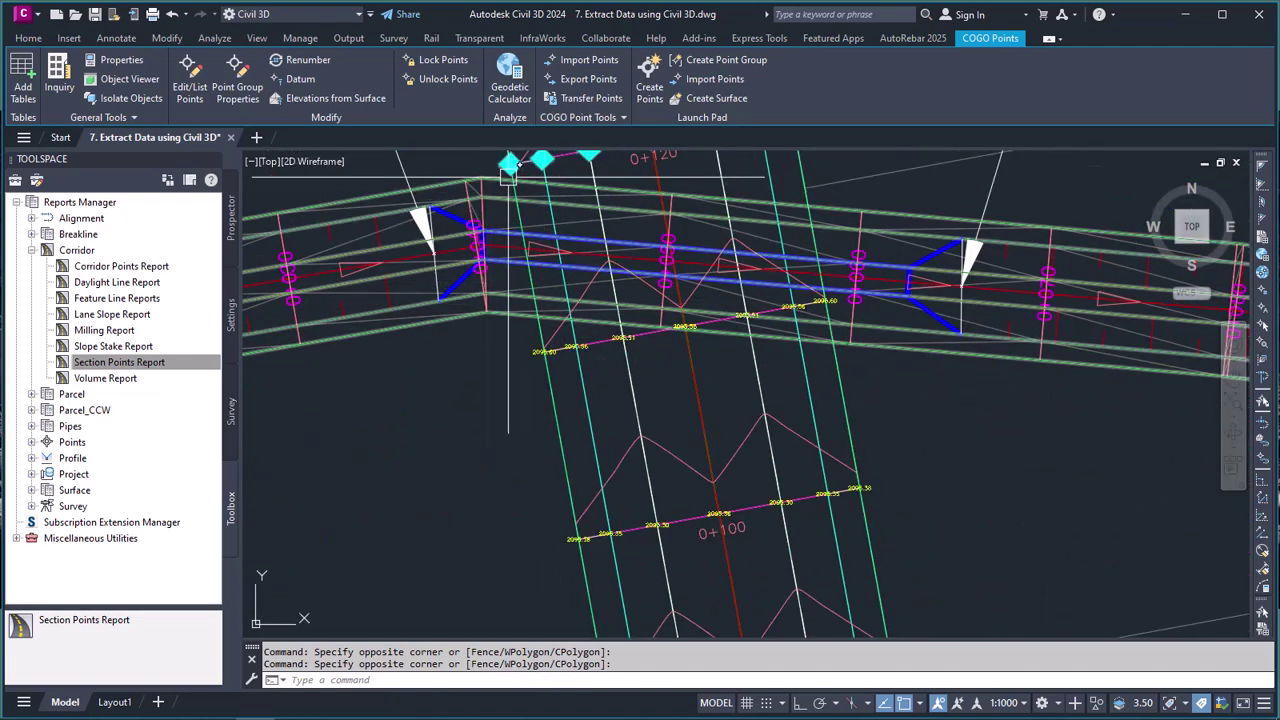
{"action": "scroll", "coordinate": [502, 240], "scroll_direction": "up", "scroll_amount": 3}
{"action": "scroll", "coordinate": [697, 300], "scroll_direction": "down", "scroll_amount": 3}
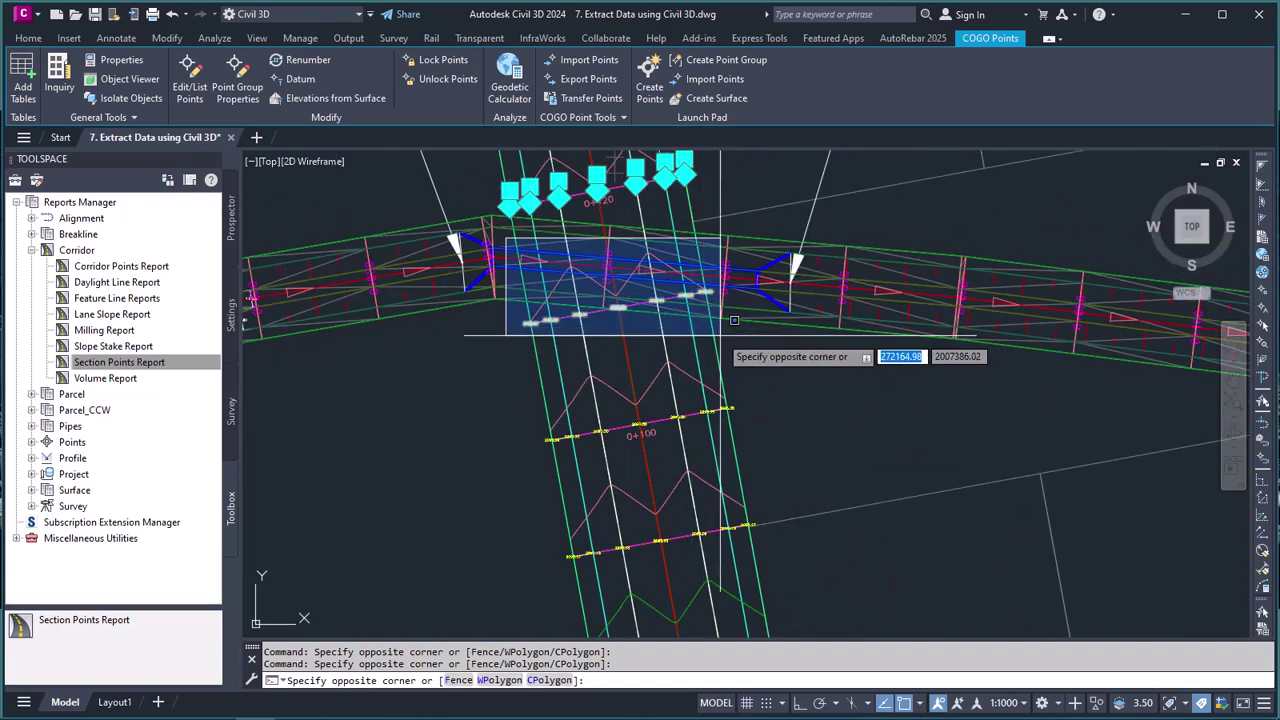
{"action": "key", "text": "Escape"}
{"action": "scroll", "coordinate": [700, 310], "scroll_direction": "down", "scroll_amount": 5}
{"action": "scroll", "coordinate": [543, 257], "scroll_direction": "up", "scroll_amount": 6}
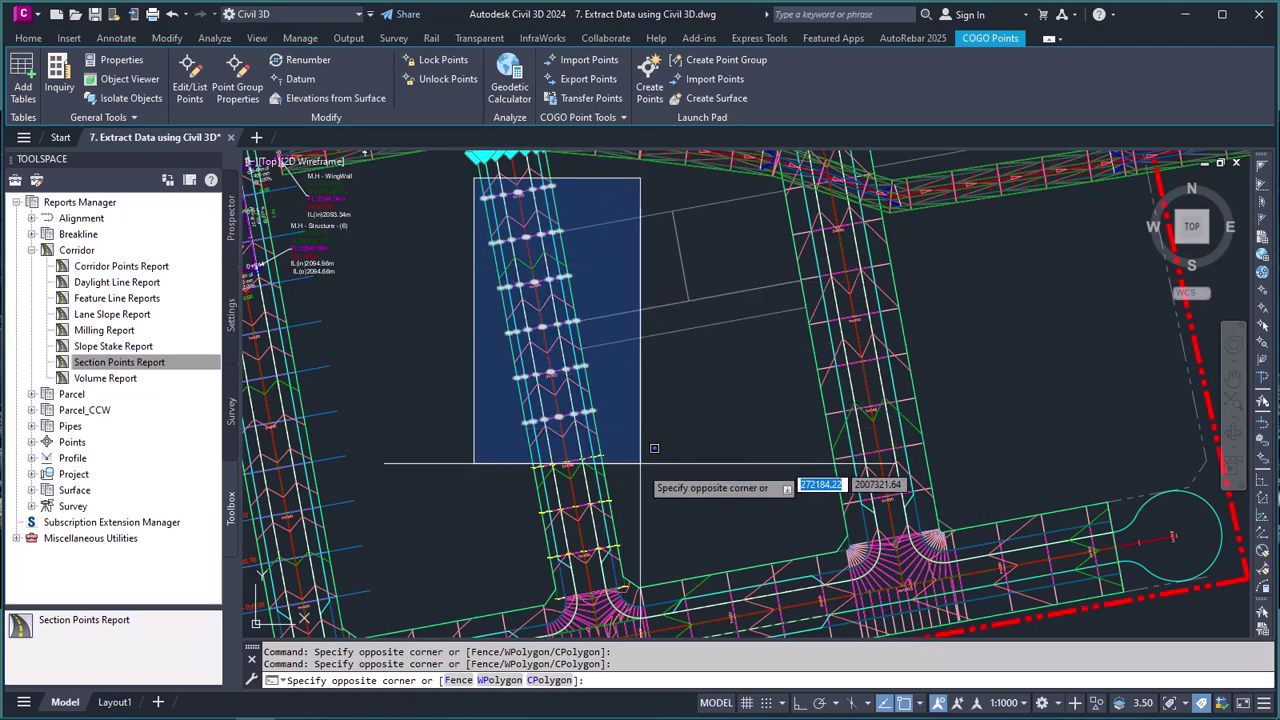
{"action": "left_click", "coordinate": [648, 563]}
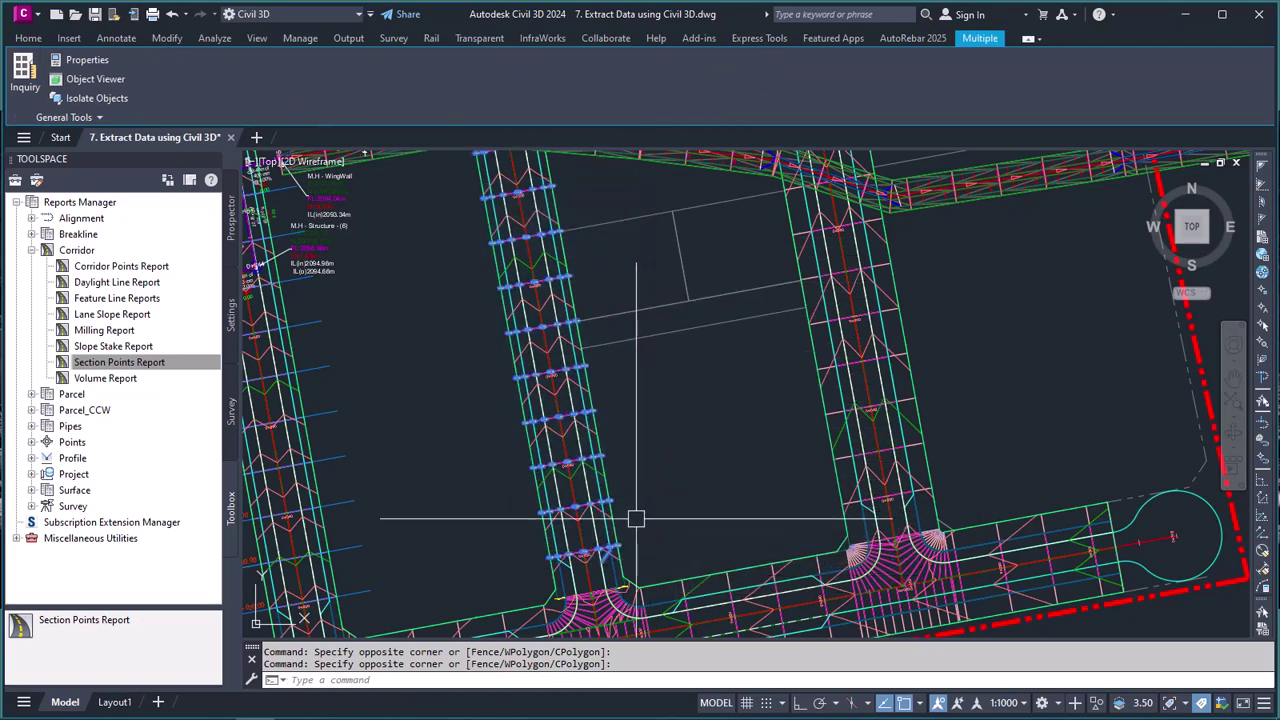
- Add the row of COGO points at Road L04's starting intersection, before station 0+020, to the selection
{"action": "scroll", "coordinate": [634, 517], "scroll_direction": "down", "scroll_amount": 3}
{"action": "scroll", "coordinate": [634, 443], "scroll_direction": "up", "scroll_amount": 5}
{"action": "scroll", "coordinate": [460, 380], "scroll_direction": "up", "scroll_amount": 2}
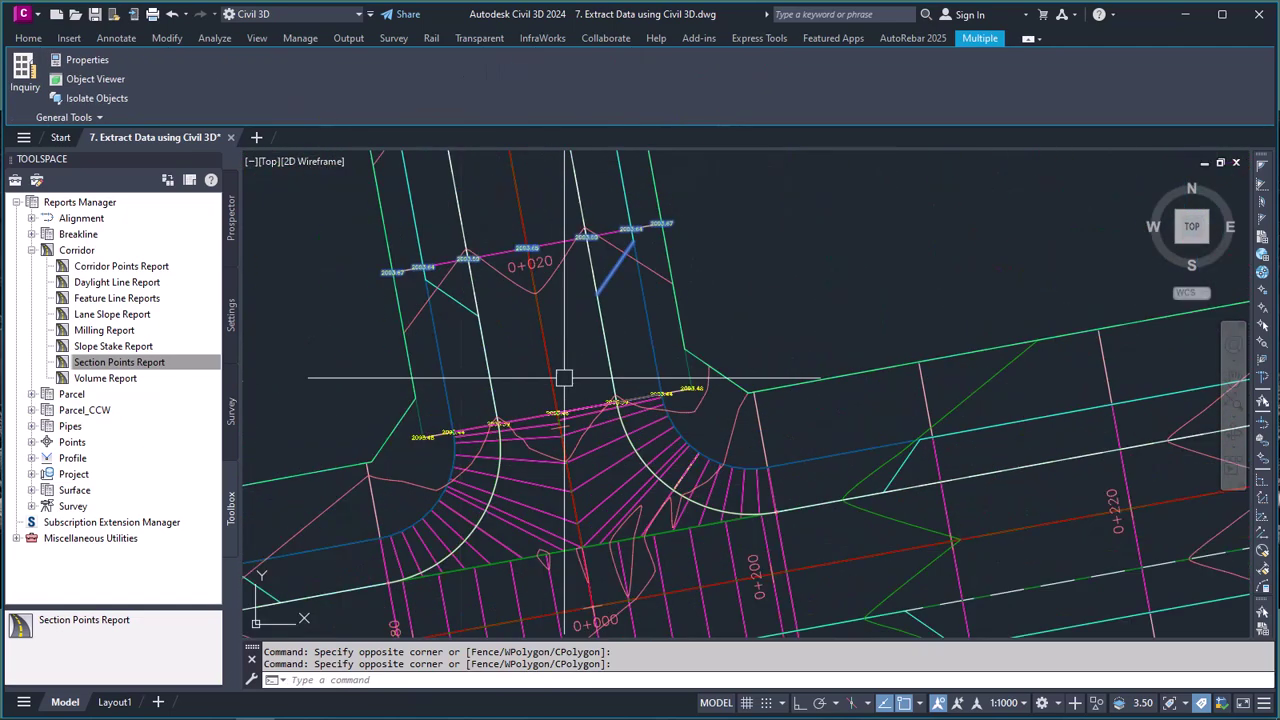
{"action": "scroll", "coordinate": [543, 380], "scroll_direction": "down", "scroll_amount": 4}
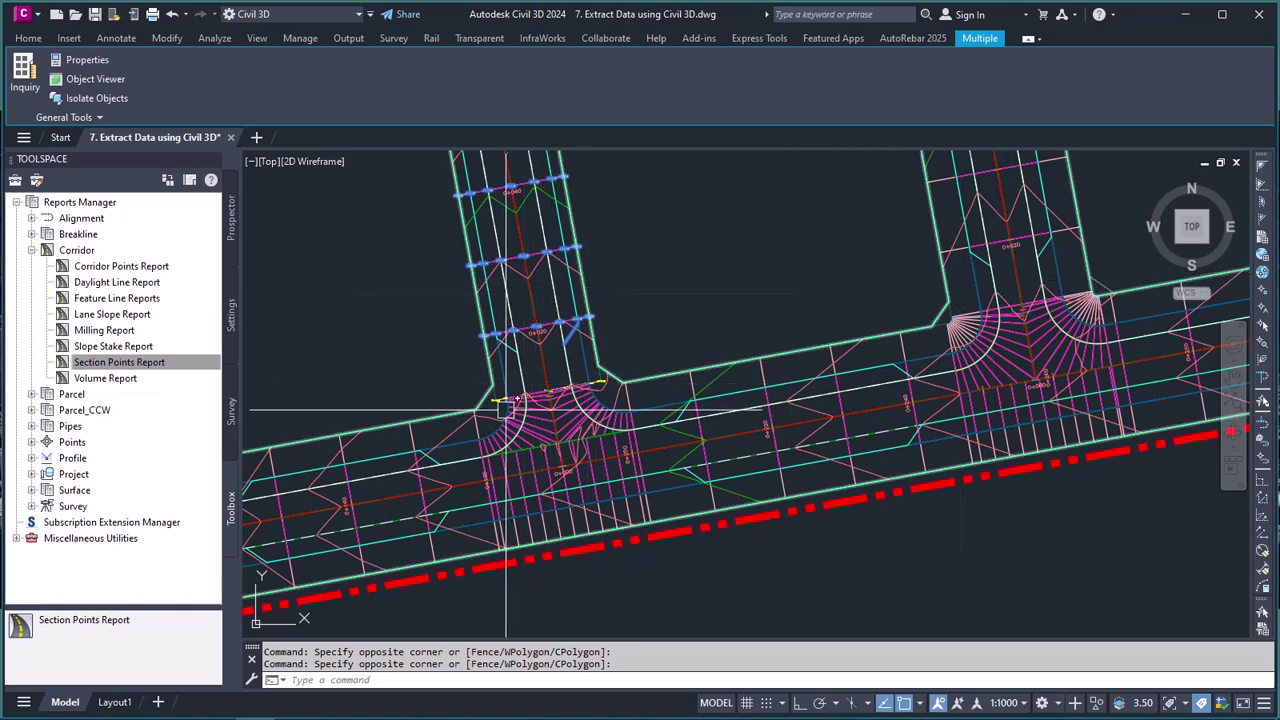
{"action": "scroll", "coordinate": [508, 408], "scroll_direction": "up", "scroll_amount": 4}
{"action": "scroll", "coordinate": [496, 391], "scroll_direction": "up", "scroll_amount": 2}
{"action": "left_click", "coordinate": [374, 278]}
{"action": "left_click", "coordinate": [516, 371]}
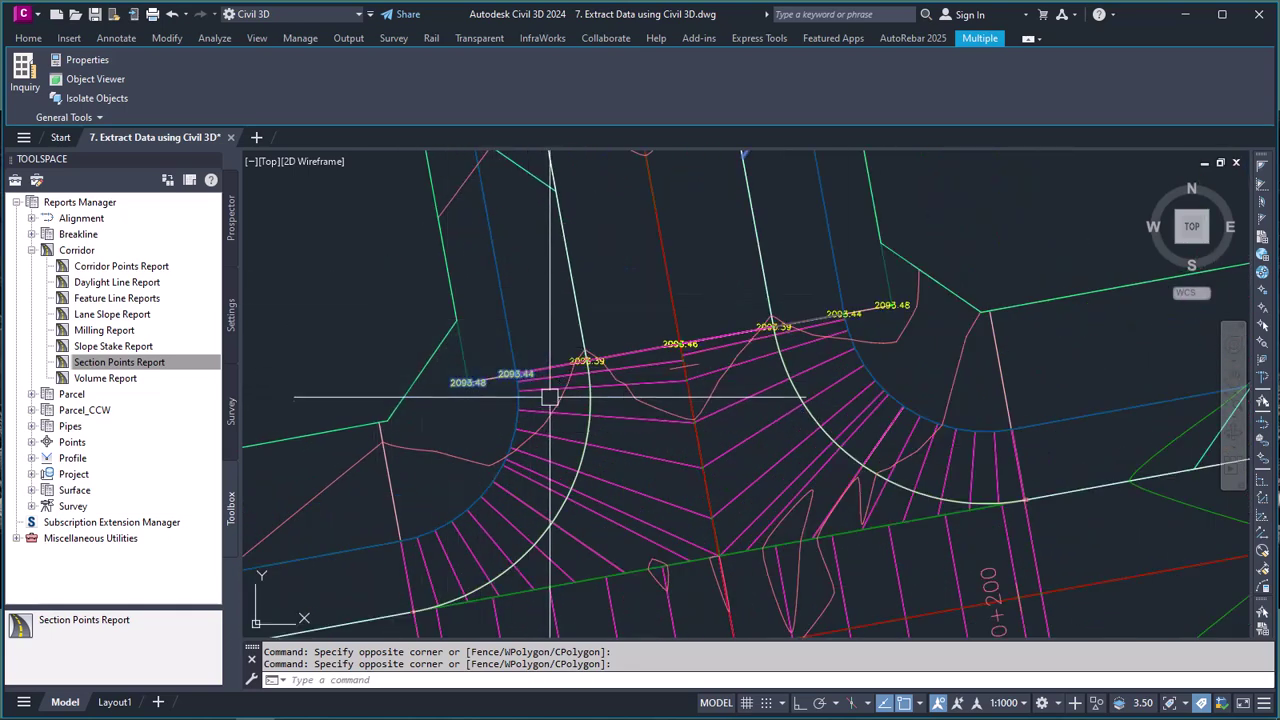
{"action": "left_click", "coordinate": [537, 360]}
{"action": "left_click", "coordinate": [741, 331]}
{"action": "left_click", "coordinate": [725, 251]}
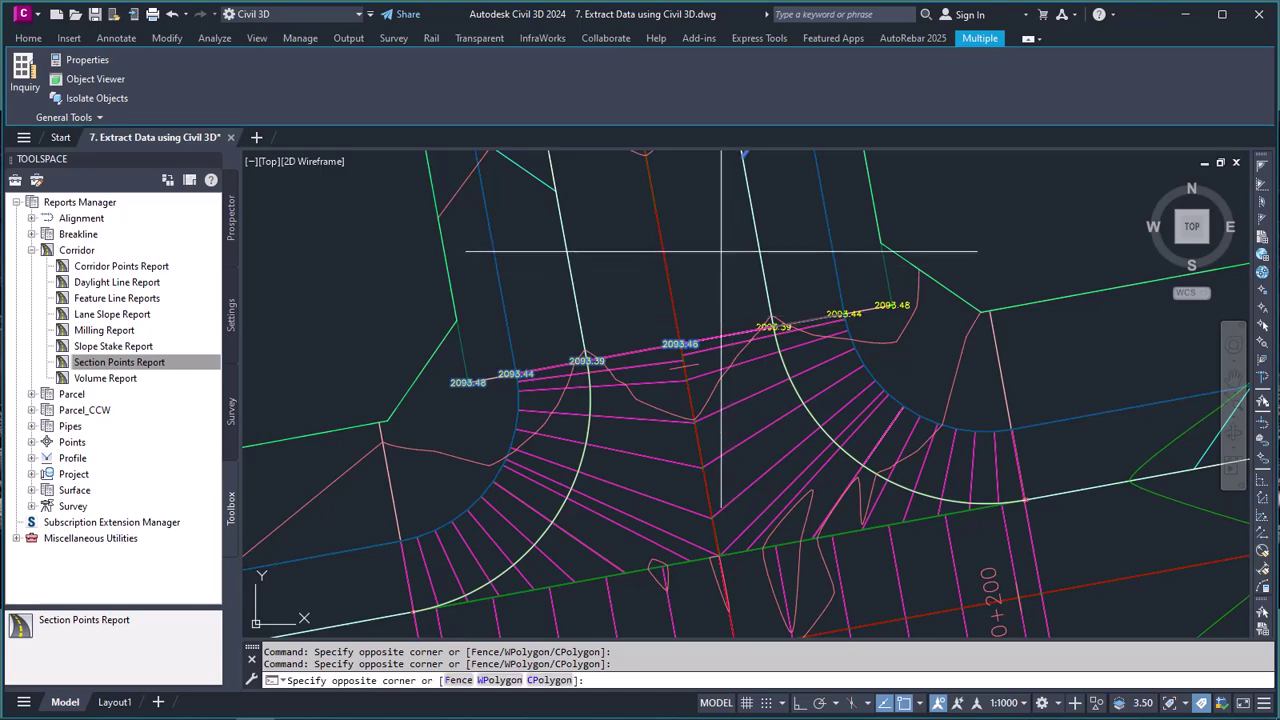
{"action": "left_click", "coordinate": [930, 355]}
- Review the selected points along Road L04 and examine the elevation labels at the channel crossing
{"action": "scroll", "coordinate": [790, 432], "scroll_direction": "down", "scroll_amount": 3}
{"action": "scroll", "coordinate": [785, 430], "scroll_direction": "down", "scroll_amount": 4}
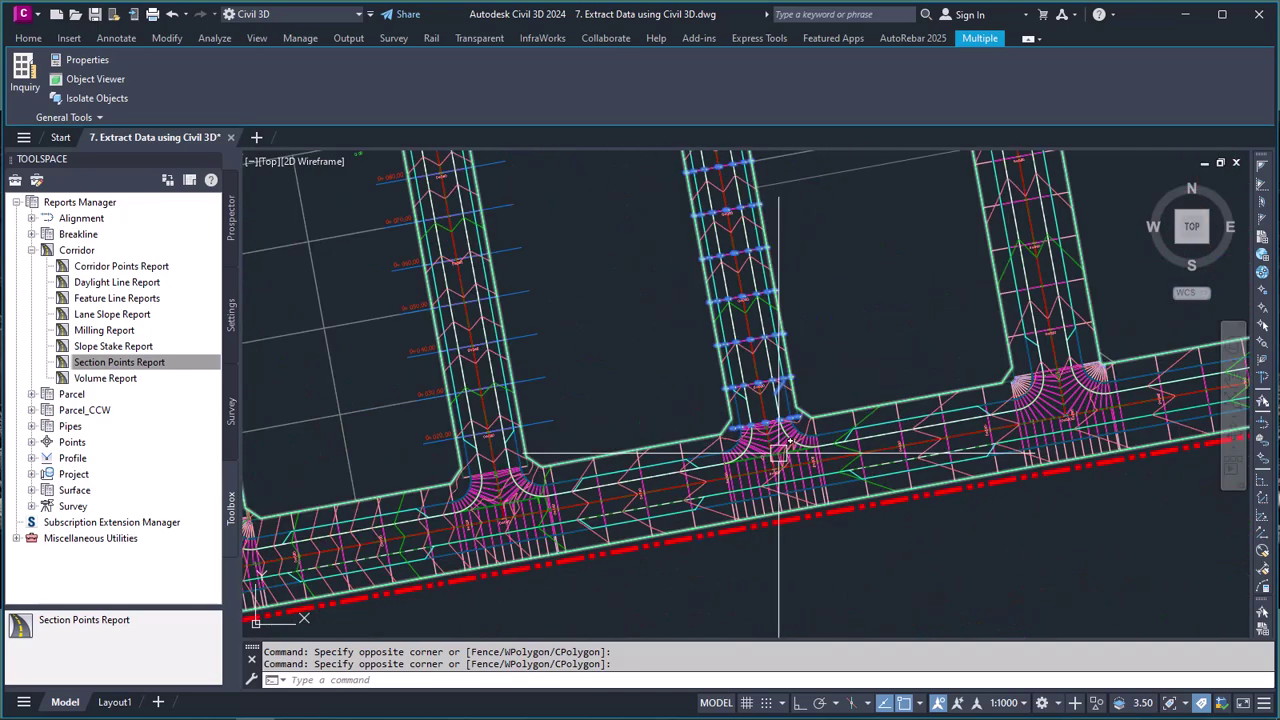
{"action": "scroll", "coordinate": [729, 412], "scroll_direction": "down", "scroll_amount": 2}
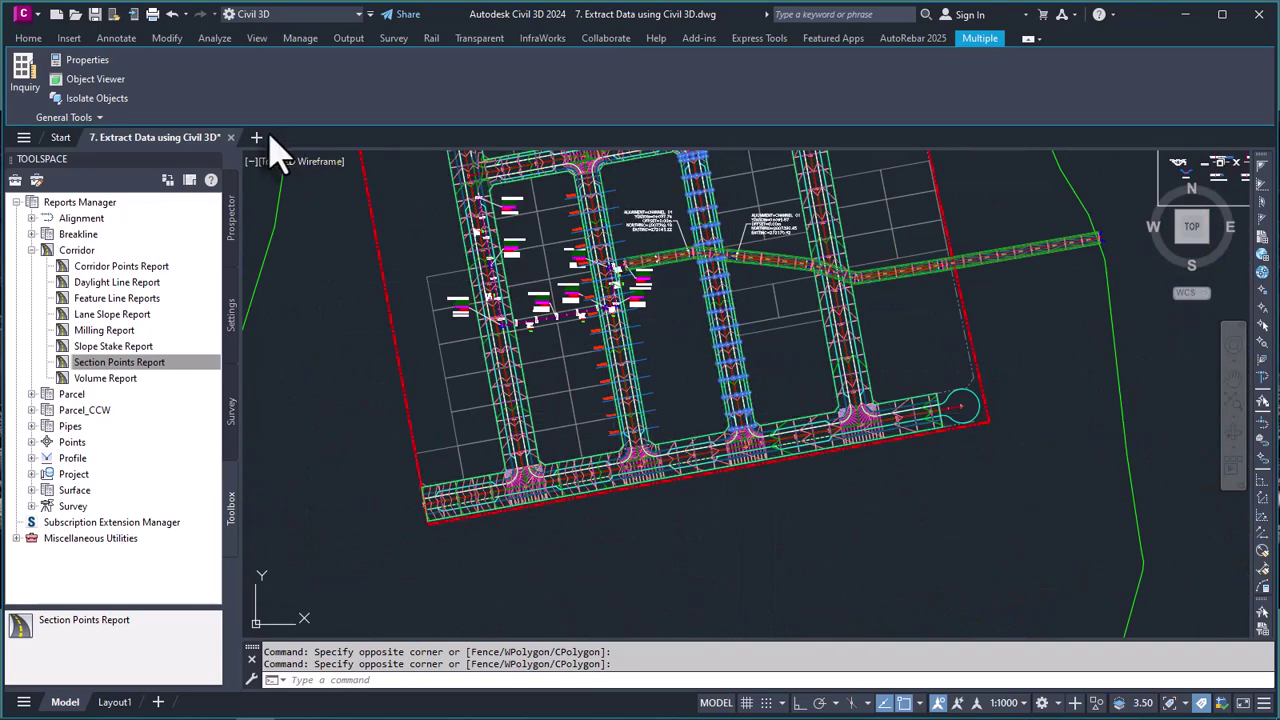
{"action": "scroll", "coordinate": [733, 293], "scroll_direction": "up", "scroll_amount": 5}
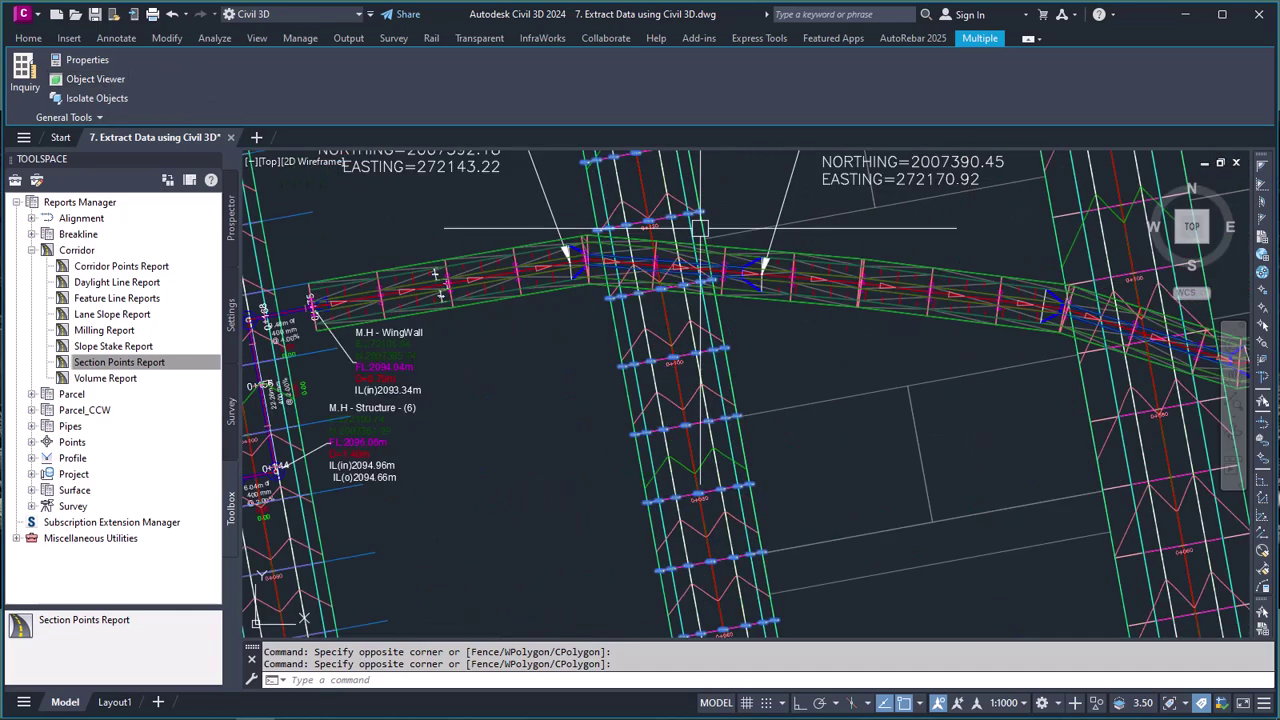
{"action": "scroll", "coordinate": [673, 362], "scroll_direction": "up", "scroll_amount": 5}
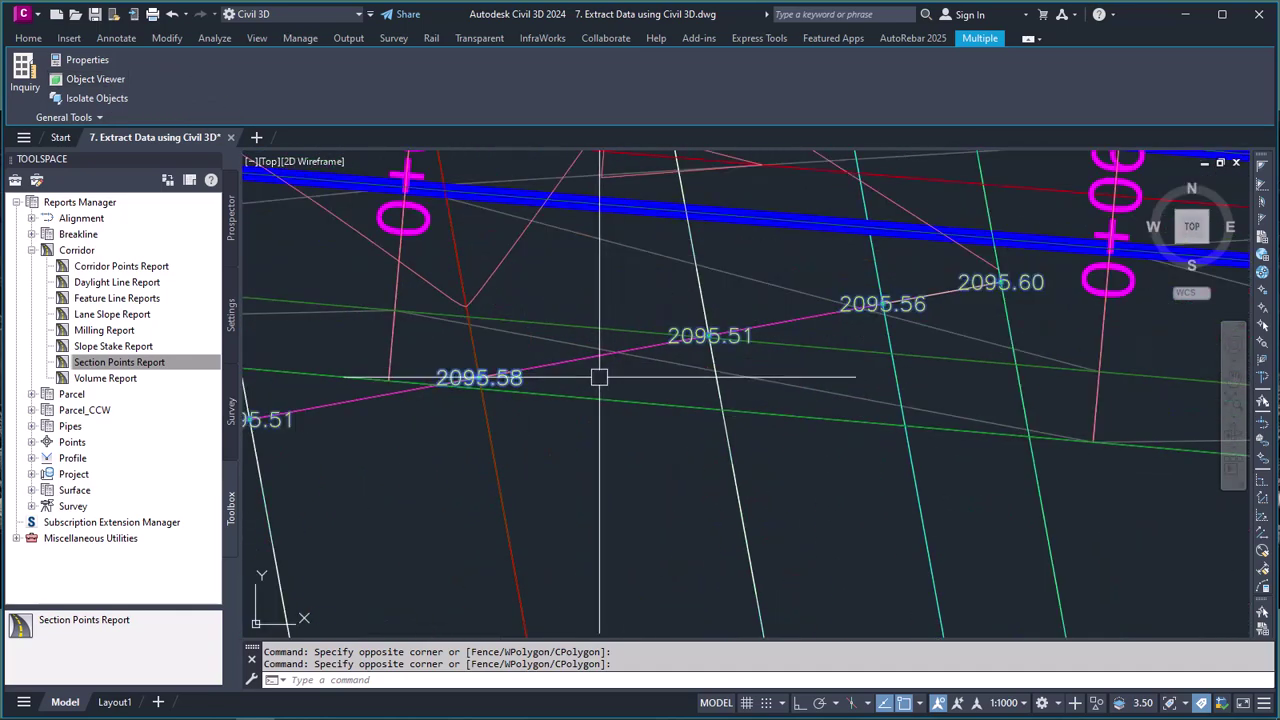
{"action": "scroll", "coordinate": [628, 352], "scroll_direction": "down", "scroll_amount": 10}
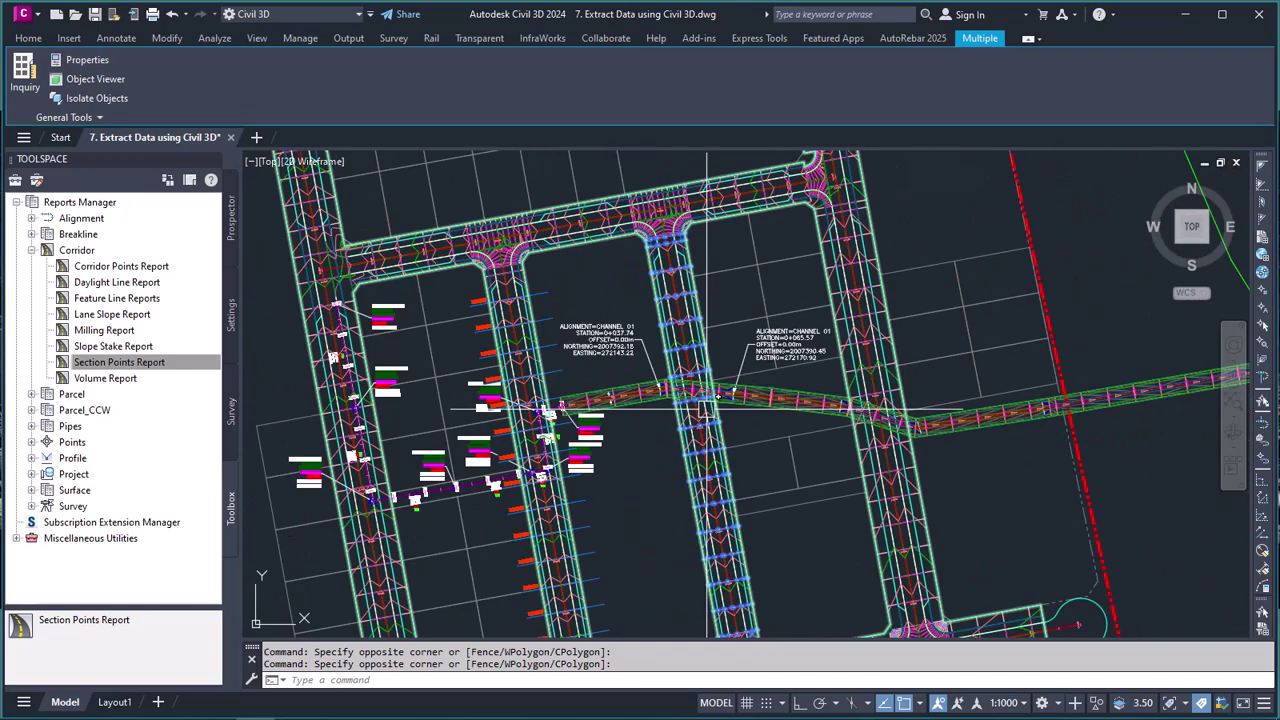
- Examine the elevation labels on the two cross-sections beside Road L04's intersection at the 0+180 end
{"action": "scroll", "coordinate": [660, 420], "scroll_direction": "up", "scroll_amount": 5}
{"action": "scroll", "coordinate": [649, 208], "scroll_direction": "up", "scroll_amount": 5}
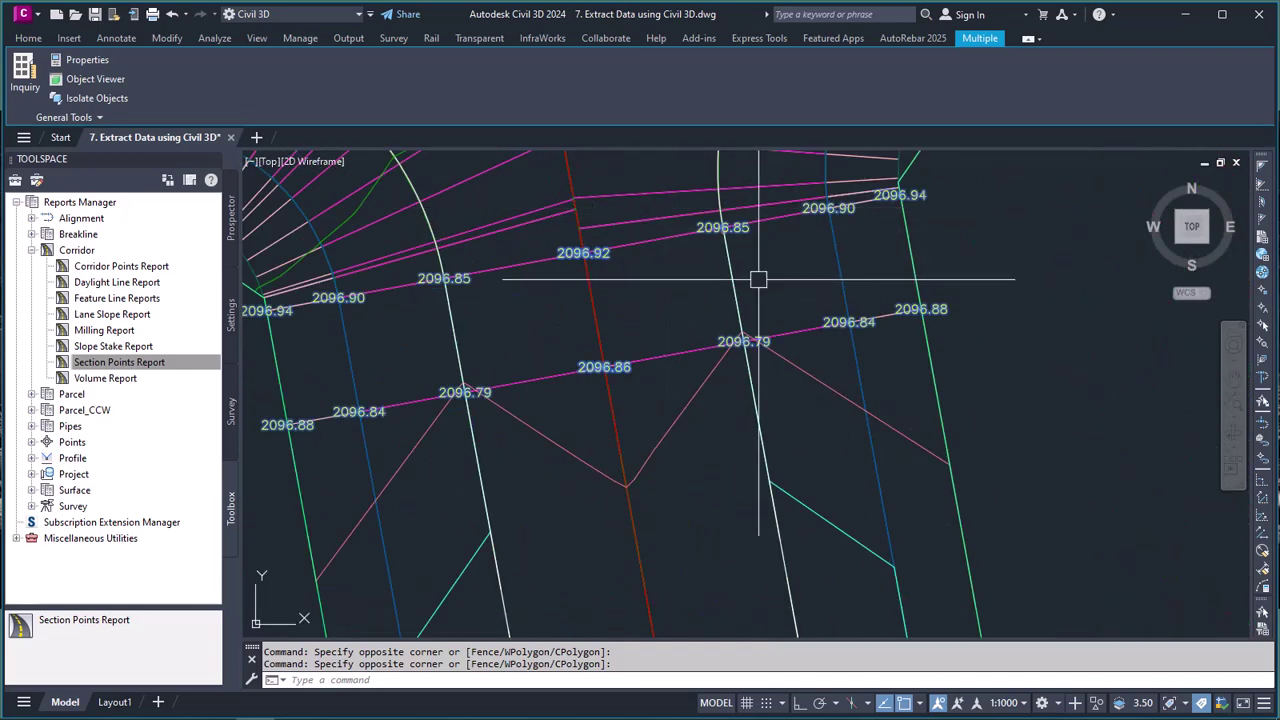
{"action": "scroll", "coordinate": [660, 240], "scroll_direction": "down", "scroll_amount": 5}
{"action": "scroll", "coordinate": [690, 222], "scroll_direction": "up", "scroll_amount": 5}
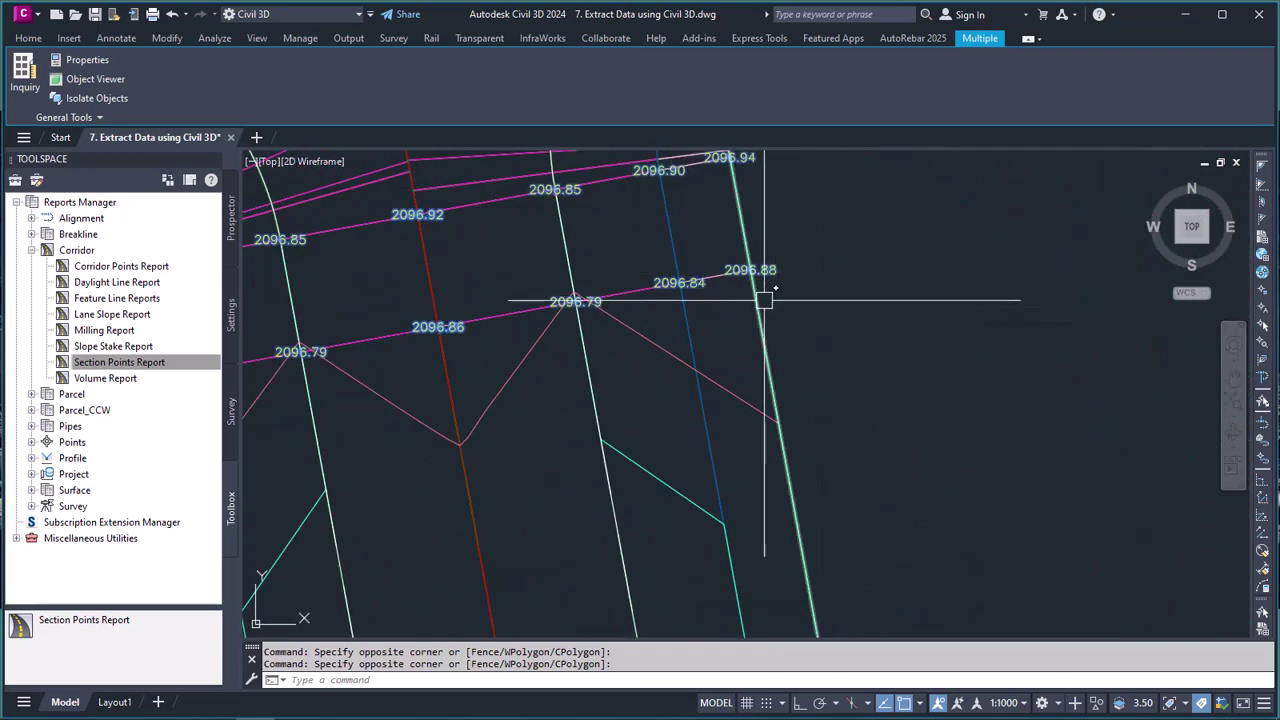
{"action": "scroll", "coordinate": [620, 249], "scroll_direction": "down", "scroll_amount": 5}
{"action": "scroll", "coordinate": [614, 240], "scroll_direction": "up", "scroll_amount": 7}
{"action": "scroll", "coordinate": [667, 243], "scroll_direction": "down", "scroll_amount": 3}
{"action": "scroll", "coordinate": [667, 243], "scroll_direction": "down", "scroll_amount": 5}
{"action": "scroll", "coordinate": [586, 263], "scroll_direction": "up", "scroll_amount": 5}
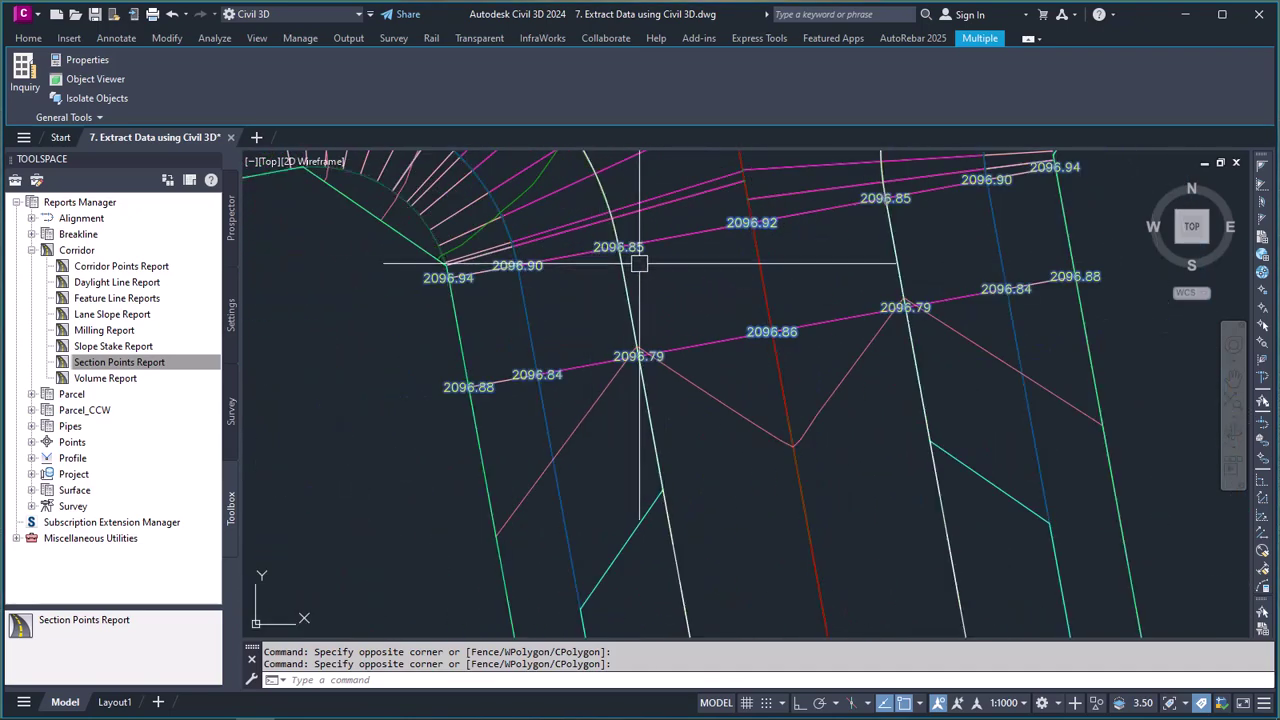
- Examine the elevation labels around station 0+120, the channel crossing and station 0+020, and clear the selection
{"action": "scroll", "coordinate": [610, 230], "scroll_direction": "down", "scroll_amount": 5}
{"action": "scroll", "coordinate": [604, 206], "scroll_direction": "down", "scroll_amount": 5}
{"action": "scroll", "coordinate": [663, 277], "scroll_direction": "down", "scroll_amount": 2}
{"action": "scroll", "coordinate": [670, 420], "scroll_direction": "up", "scroll_amount": 5}
{"action": "scroll", "coordinate": [650, 370], "scroll_direction": "up", "scroll_amount": 6}
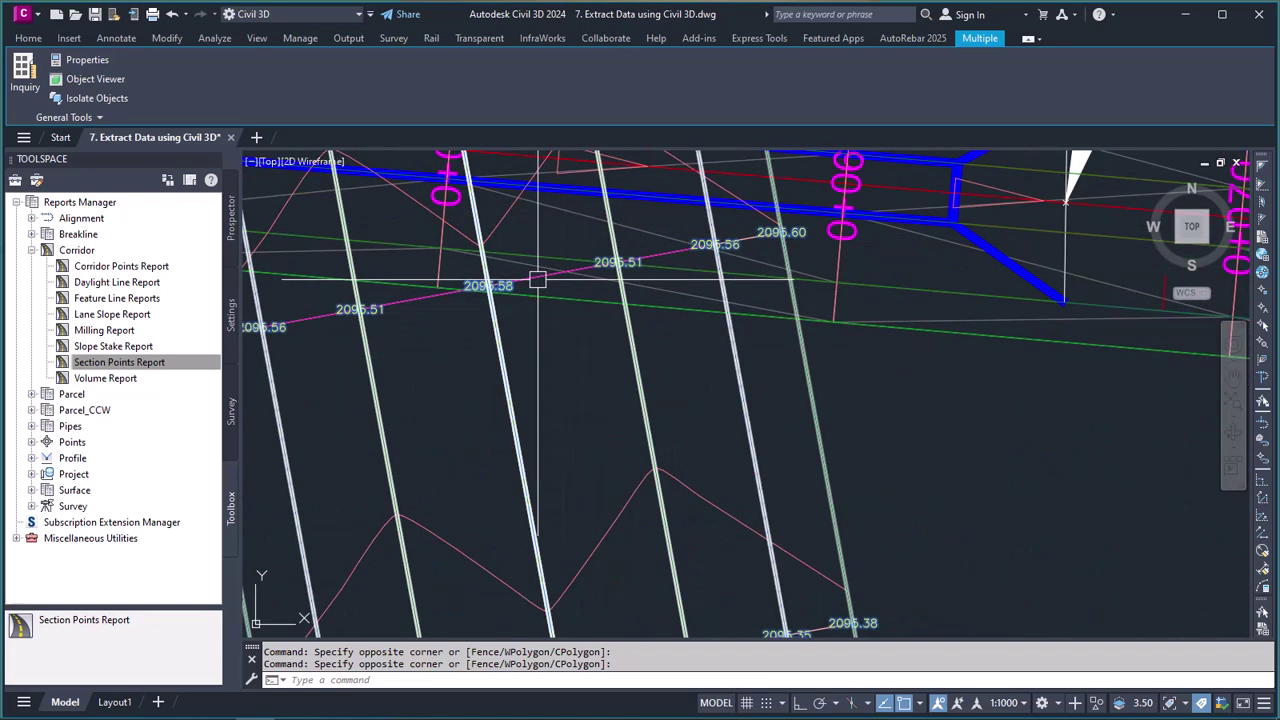
{"action": "scroll", "coordinate": [557, 277], "scroll_direction": "down", "scroll_amount": 5}
{"action": "scroll", "coordinate": [600, 222], "scroll_direction": "up", "scroll_amount": 4}
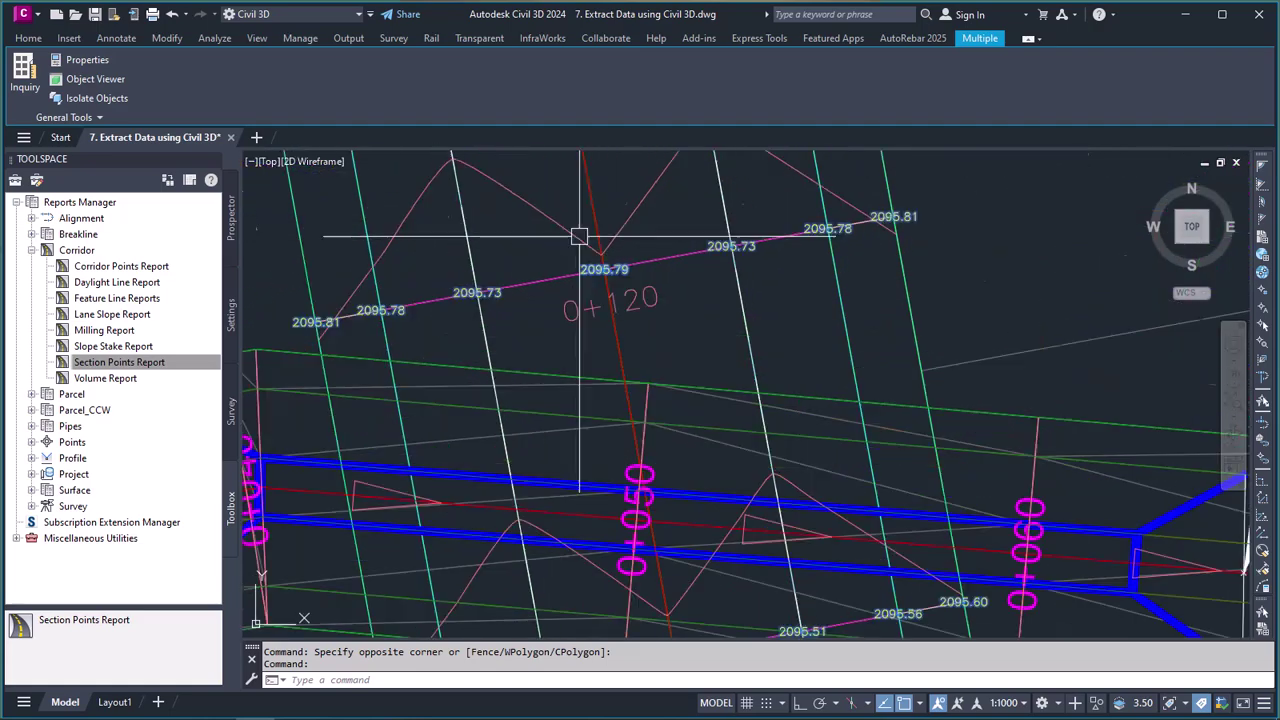
{"action": "scroll", "coordinate": [589, 203], "scroll_direction": "down", "scroll_amount": 4}
{"action": "scroll", "coordinate": [589, 203], "scroll_direction": "down", "scroll_amount": 3}
{"action": "scroll", "coordinate": [619, 349], "scroll_direction": "up", "scroll_amount": 6}
{"action": "scroll", "coordinate": [624, 344], "scroll_direction": "down", "scroll_amount": 5}
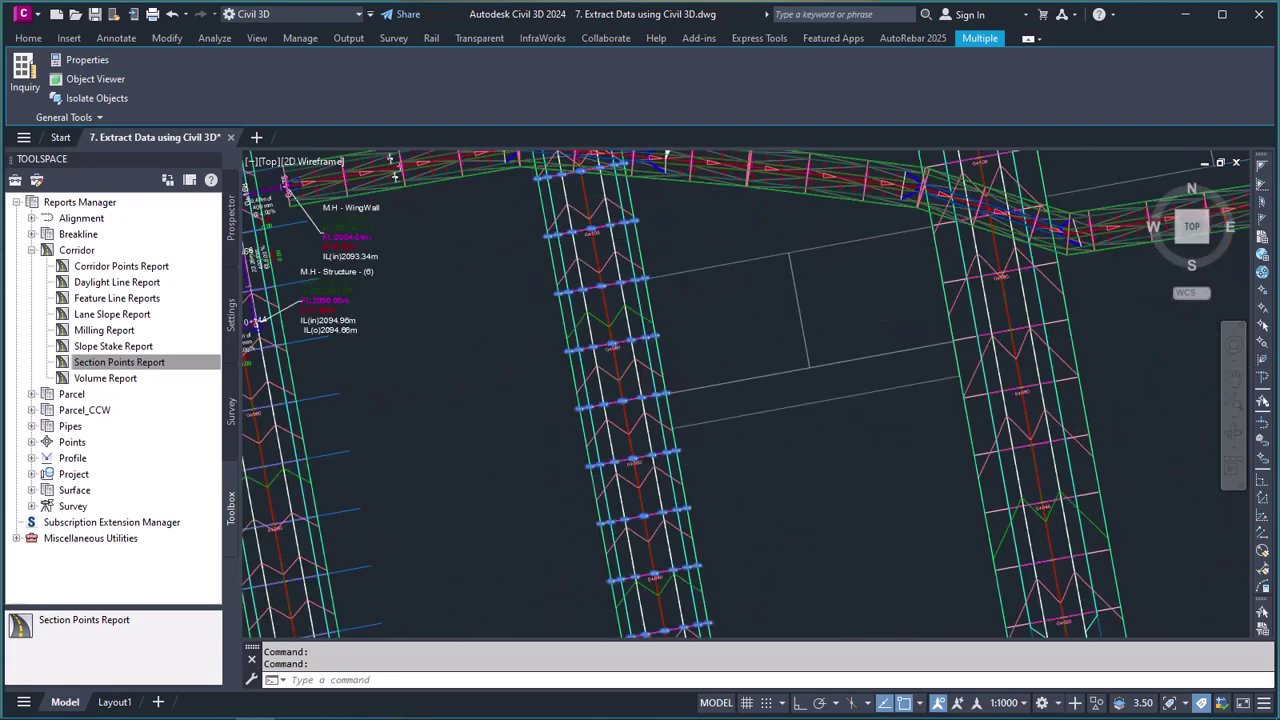
{"action": "scroll", "coordinate": [721, 463], "scroll_direction": "up", "scroll_amount": 5}
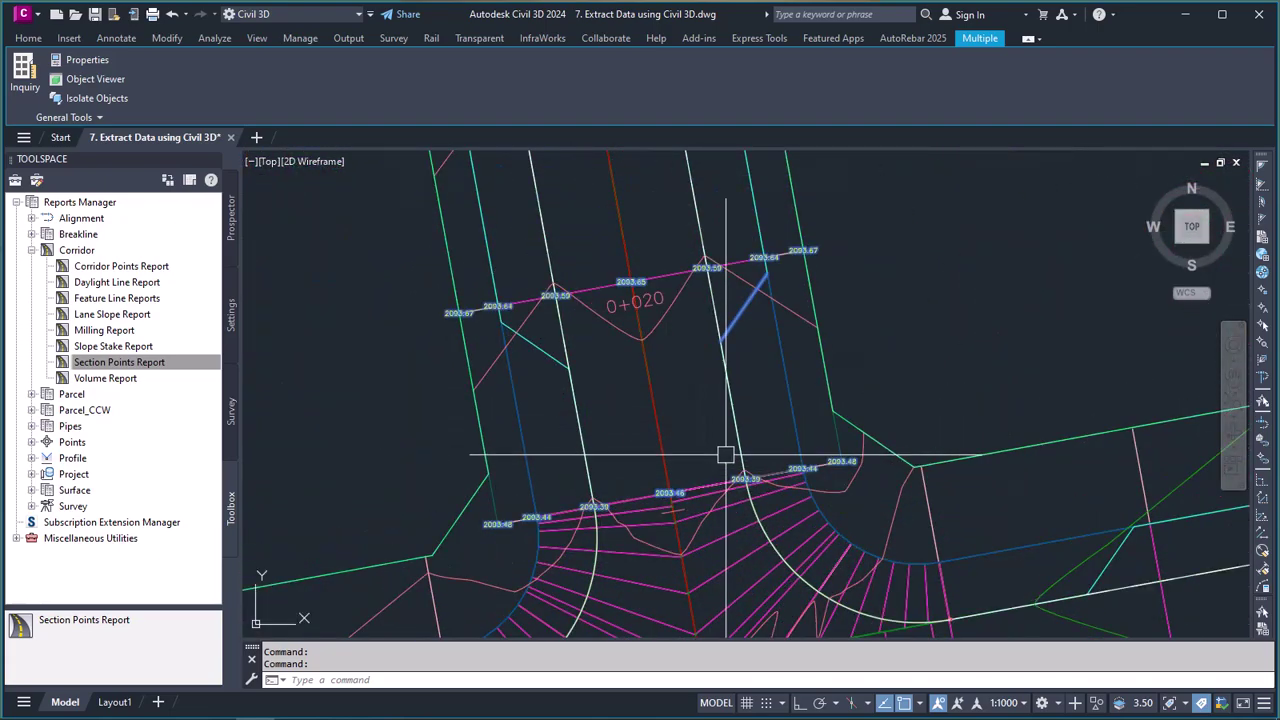
{"action": "scroll", "coordinate": [725, 455], "scroll_direction": "down", "scroll_amount": 4}
{"action": "key", "text": "Escape"}
- Select all COGO points similar to the point labelled 2093.39 at Road L04's starting intersection
{"action": "scroll", "coordinate": [671, 490], "scroll_direction": "up", "scroll_amount": 2}
{"action": "scroll", "coordinate": [671, 490], "scroll_direction": "up", "scroll_amount": 8}
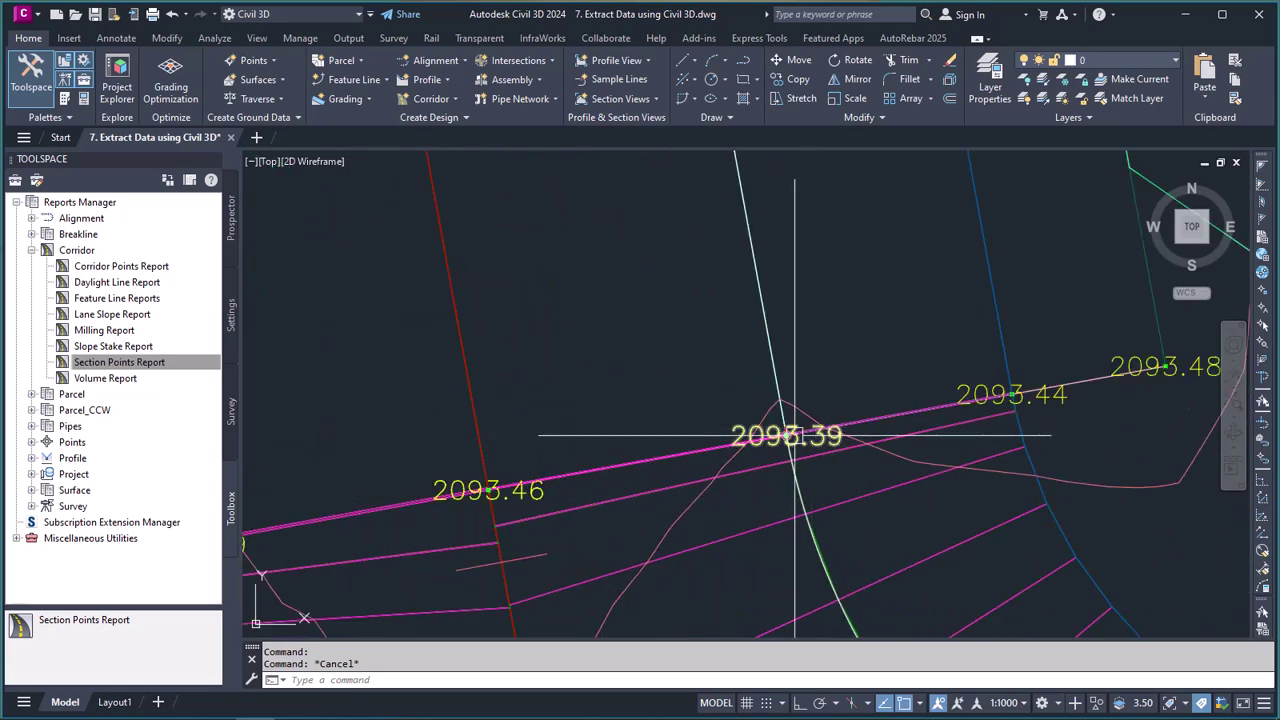
{"action": "left_click", "coordinate": [792, 436]}
{"action": "right_click", "coordinate": [631, 279]}
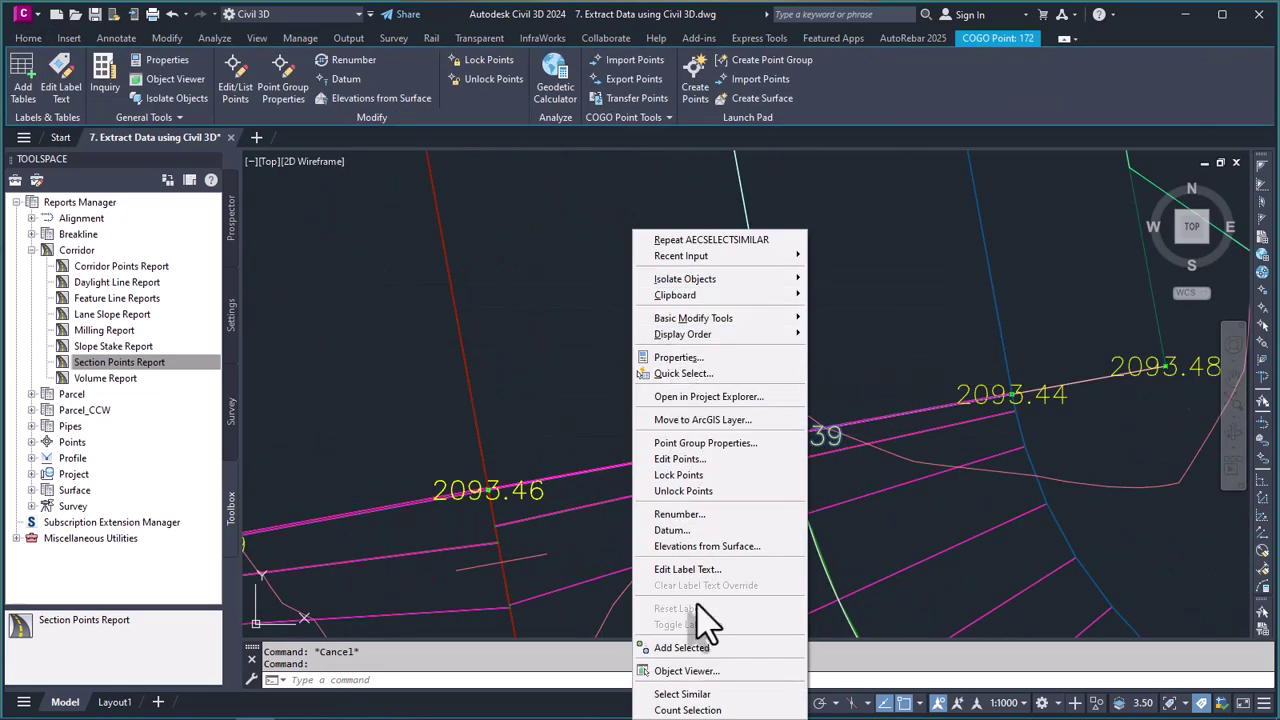
{"action": "left_click", "coordinate": [700, 692]}
{"action": "scroll", "coordinate": [752, 533], "scroll_direction": "down", "scroll_amount": 6}
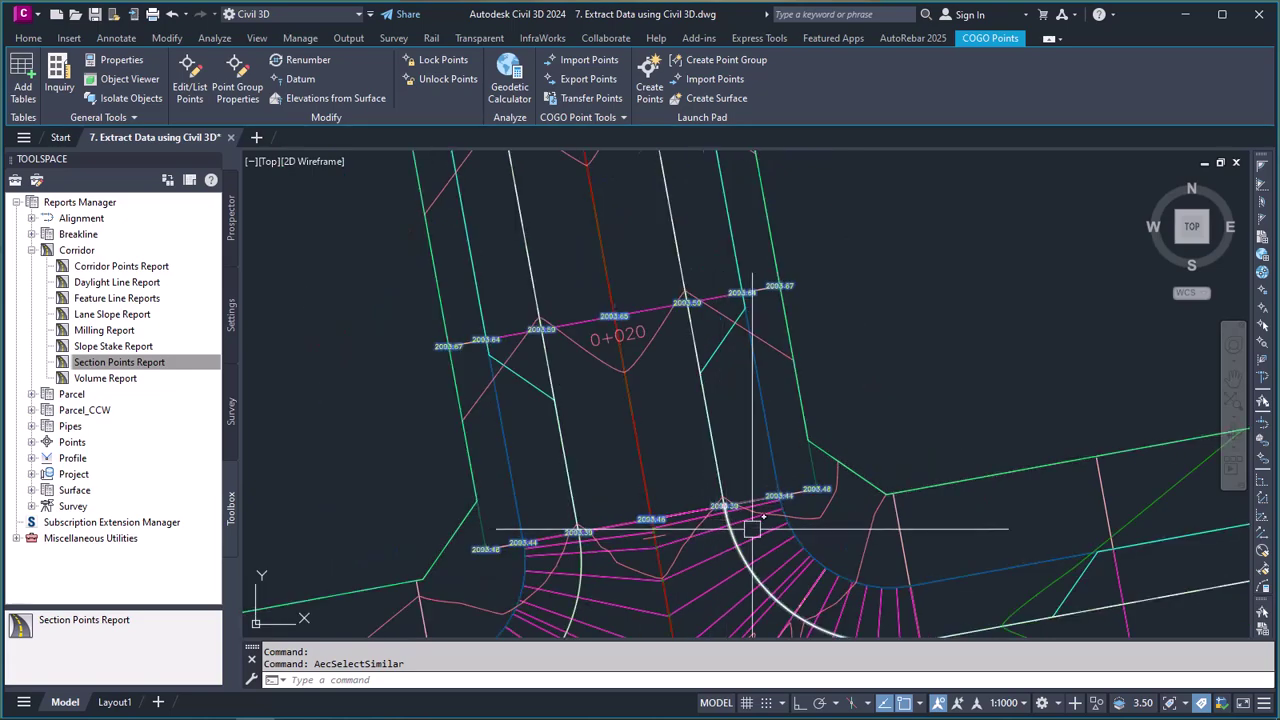
{"action": "scroll", "coordinate": [752, 533], "scroll_direction": "down", "scroll_amount": 5}
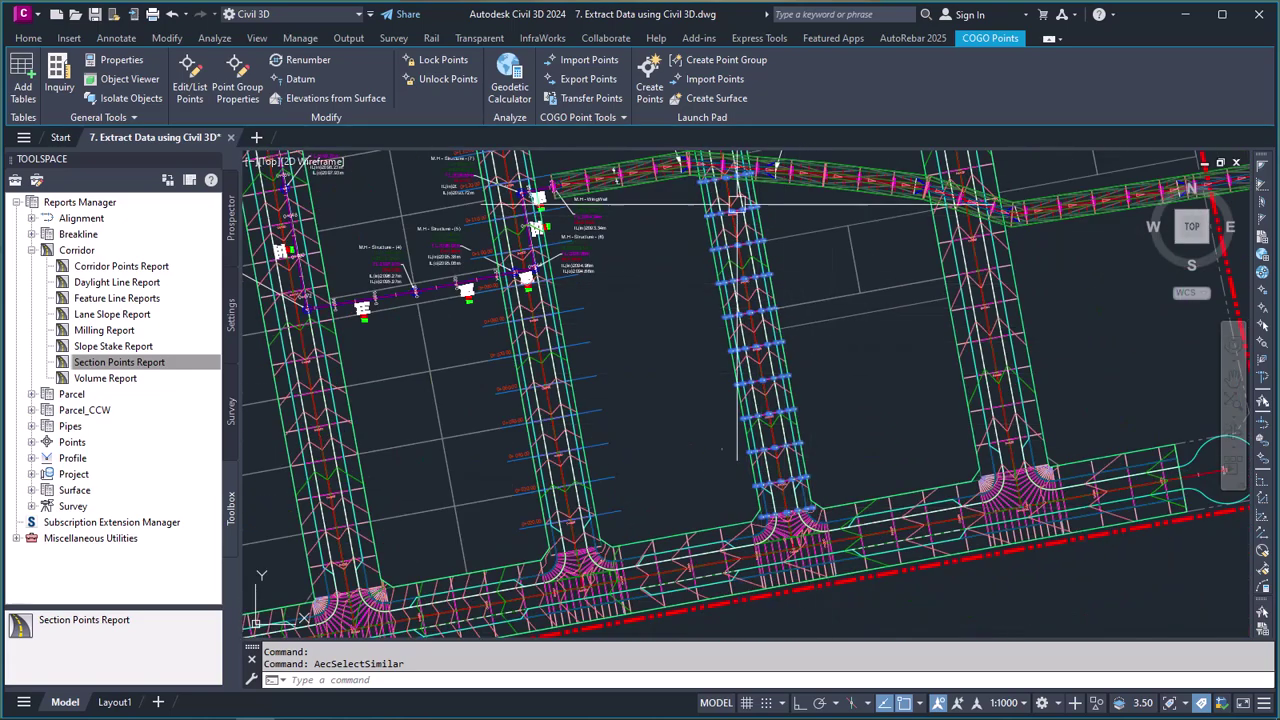
{"action": "scroll", "coordinate": [648, 325], "scroll_direction": "down", "scroll_amount": 2}
{"action": "scroll", "coordinate": [610, 220], "scroll_direction": "up", "scroll_amount": 3}
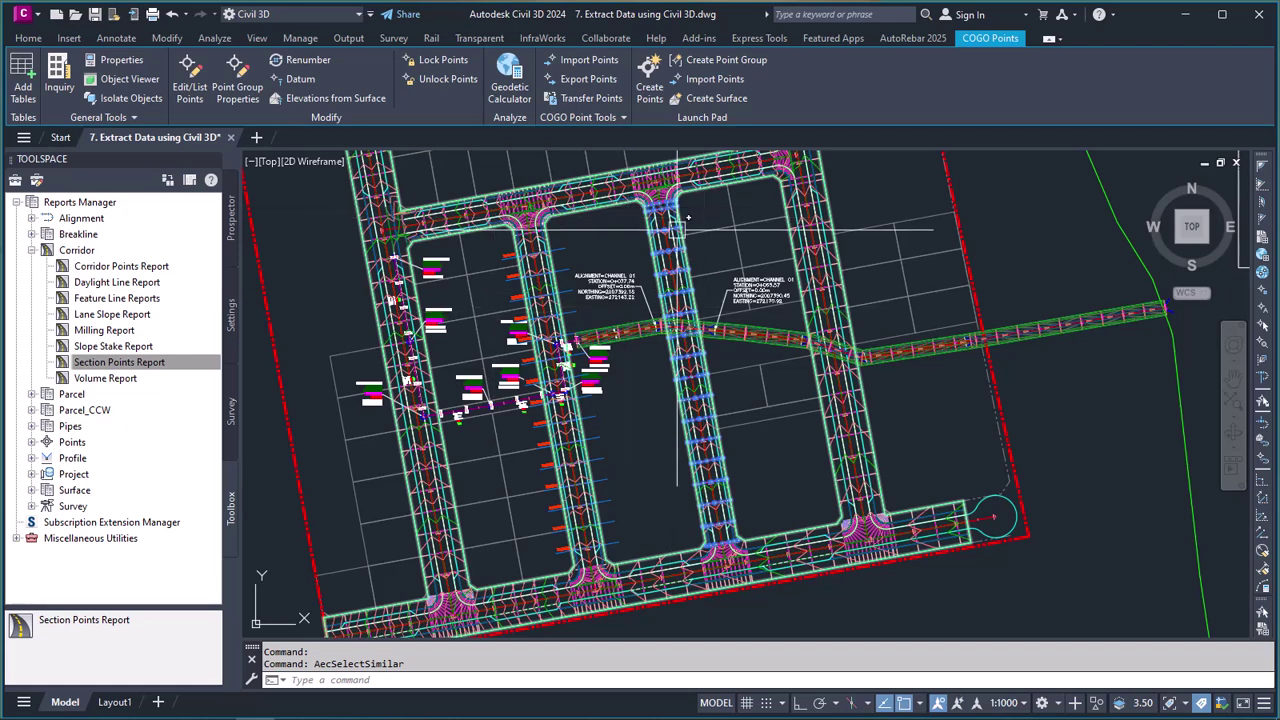
- List the selected COGO points in the Point Editor and reposition the Panorama window over the drawing
{"action": "left_click", "coordinate": [195, 95]}
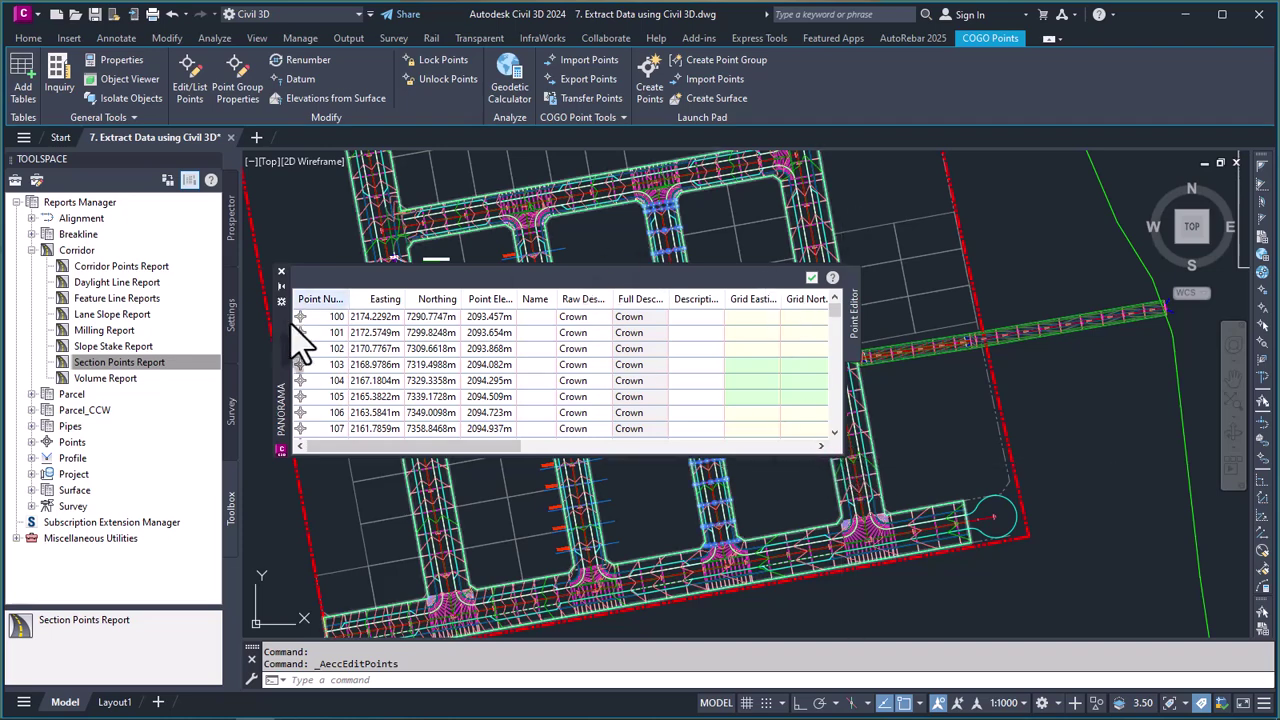
{"action": "left_click_drag", "start_coordinate": [288, 372], "coordinate": [390, 289]}
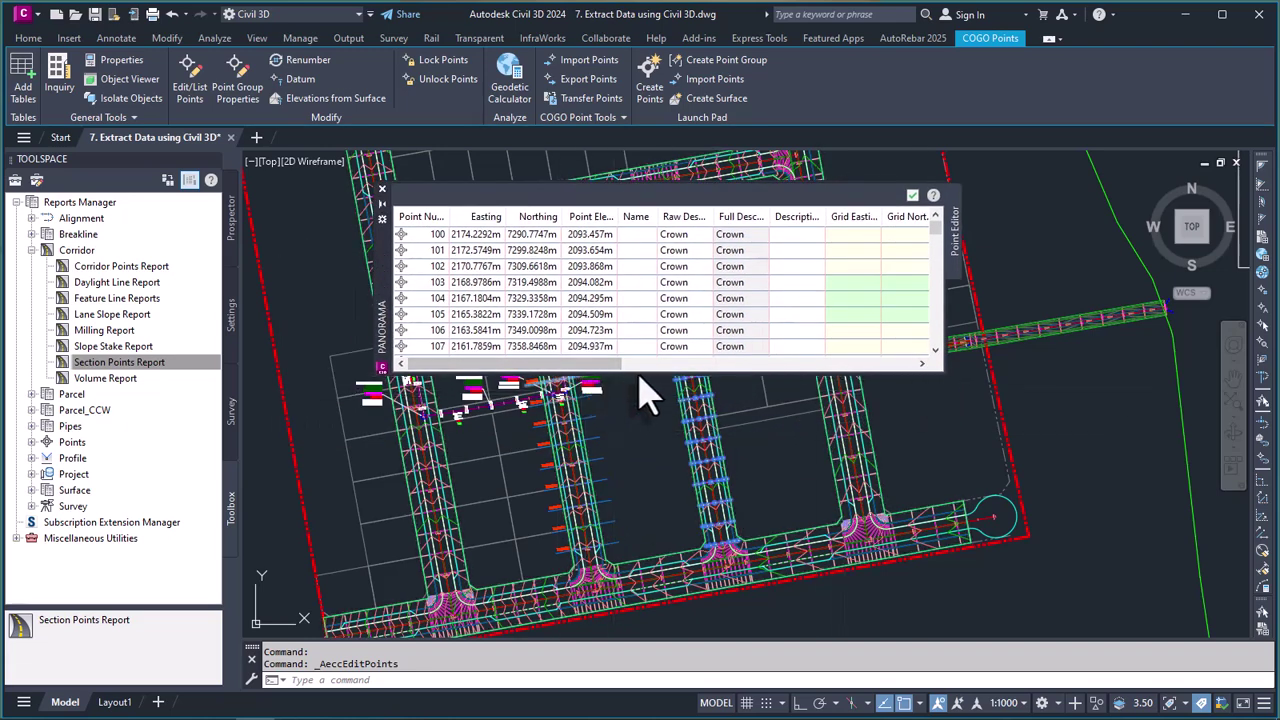
- Select every COGO point listed in the Point Editor, starting from point 100
{"action": "left_click_drag", "start_coordinate": [546, 280], "coordinate": [497, 265]}
{"action": "left_click", "coordinate": [432, 236]}
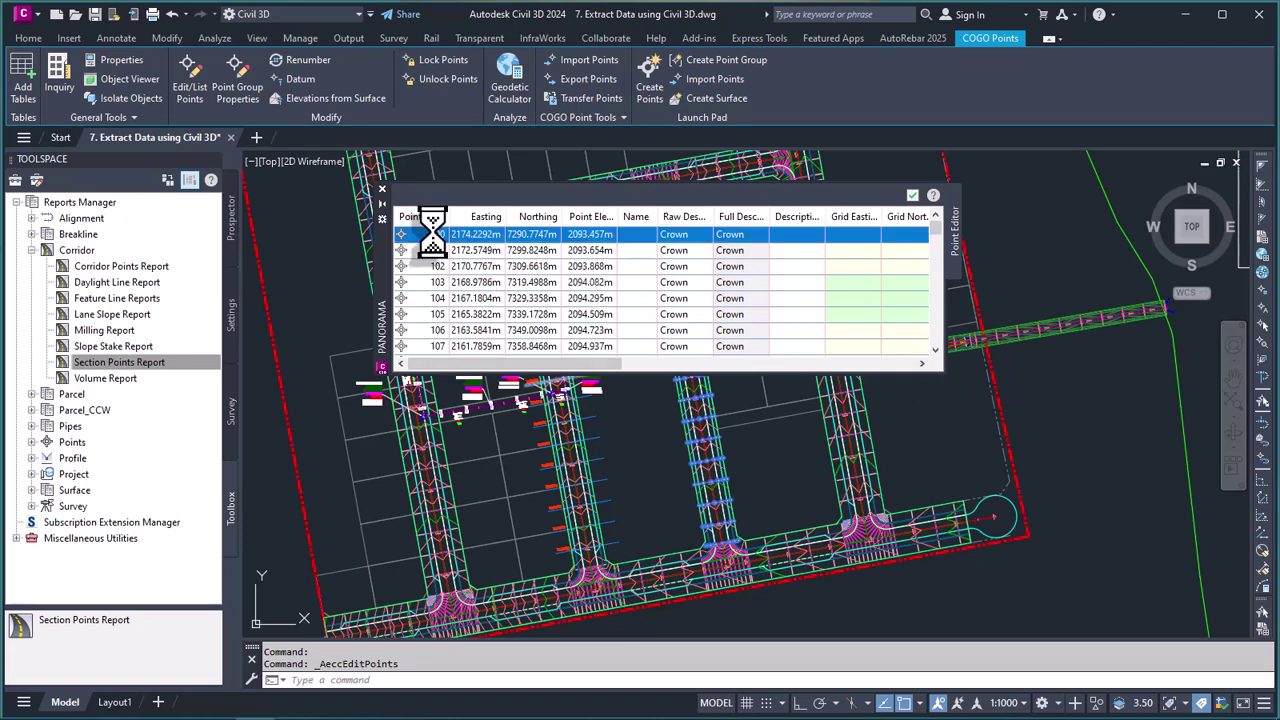
{"action": "scroll", "coordinate": [430, 270], "scroll_direction": "down", "scroll_amount": 20}
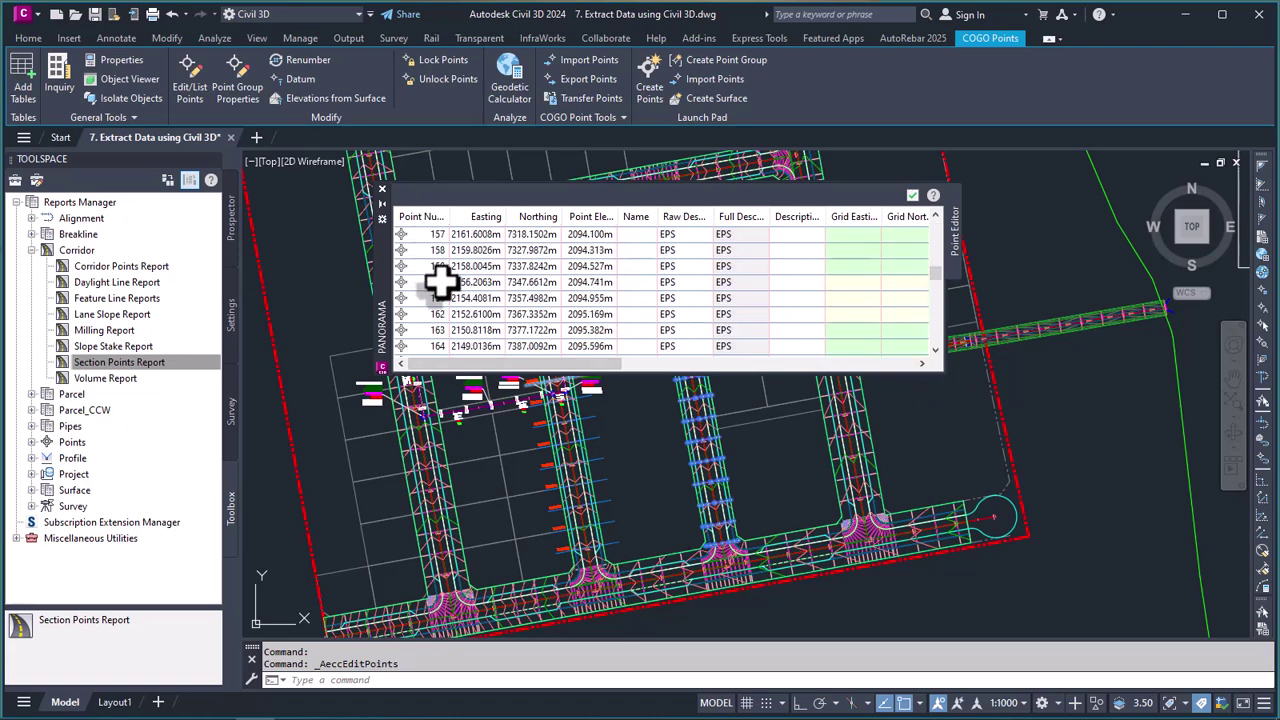
{"action": "scroll", "coordinate": [440, 285], "scroll_direction": "down", "scroll_amount": 13}
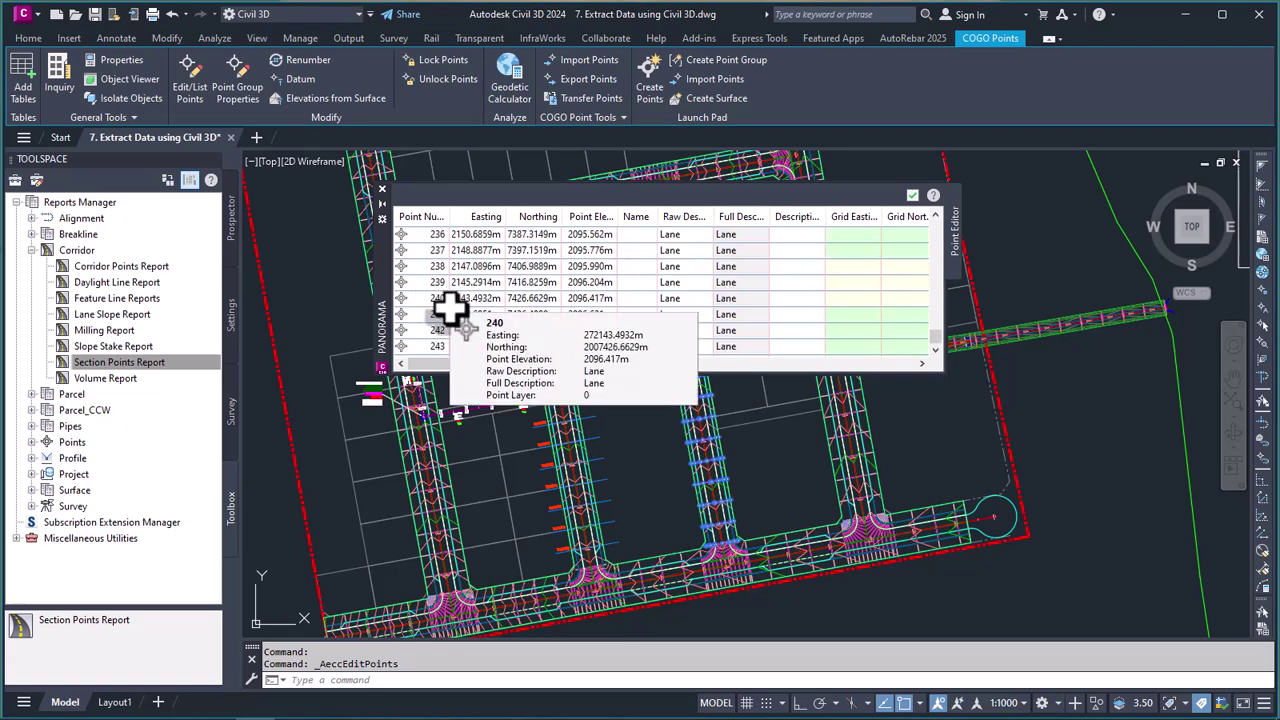
{"action": "scroll", "coordinate": [466, 337], "scroll_direction": "up", "scroll_amount": 20}
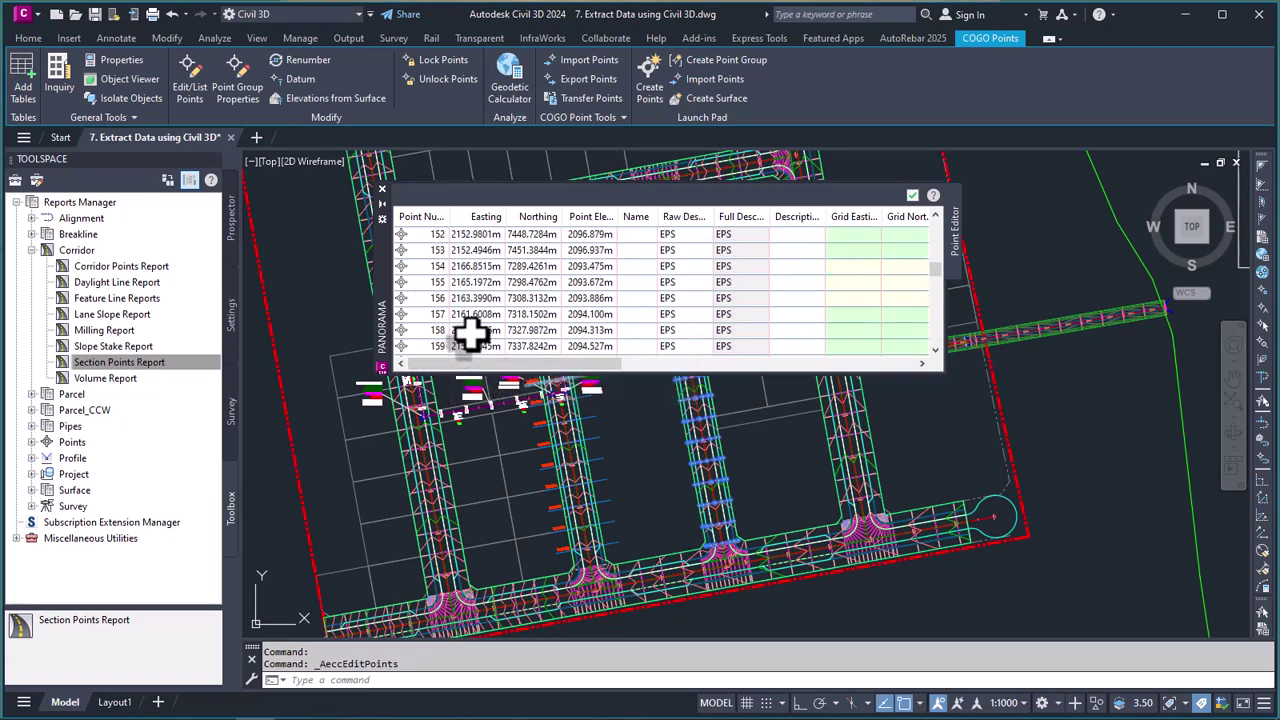
{"action": "scroll", "coordinate": [466, 337], "scroll_direction": "up", "scroll_amount": 9}
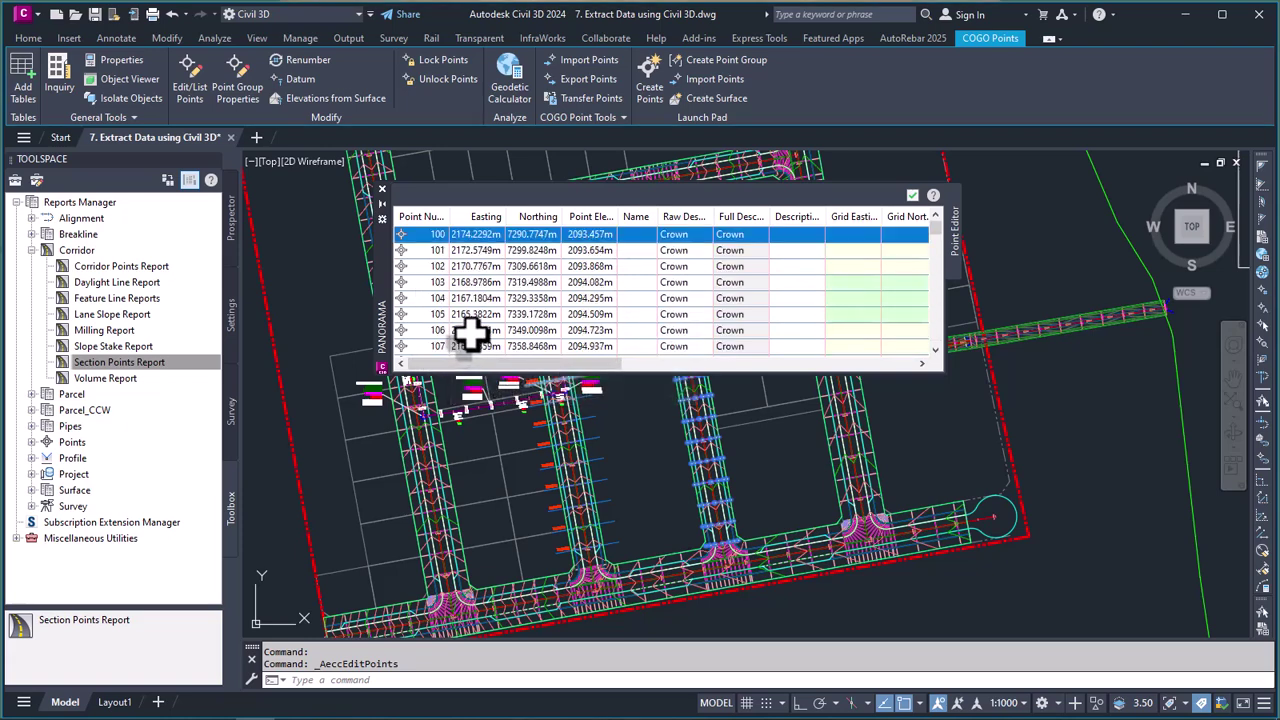
{"action": "left_click", "coordinate": [437, 252]}
{"action": "left_click", "coordinate": [433, 236]}
{"action": "key", "text": "ctrl+a"}
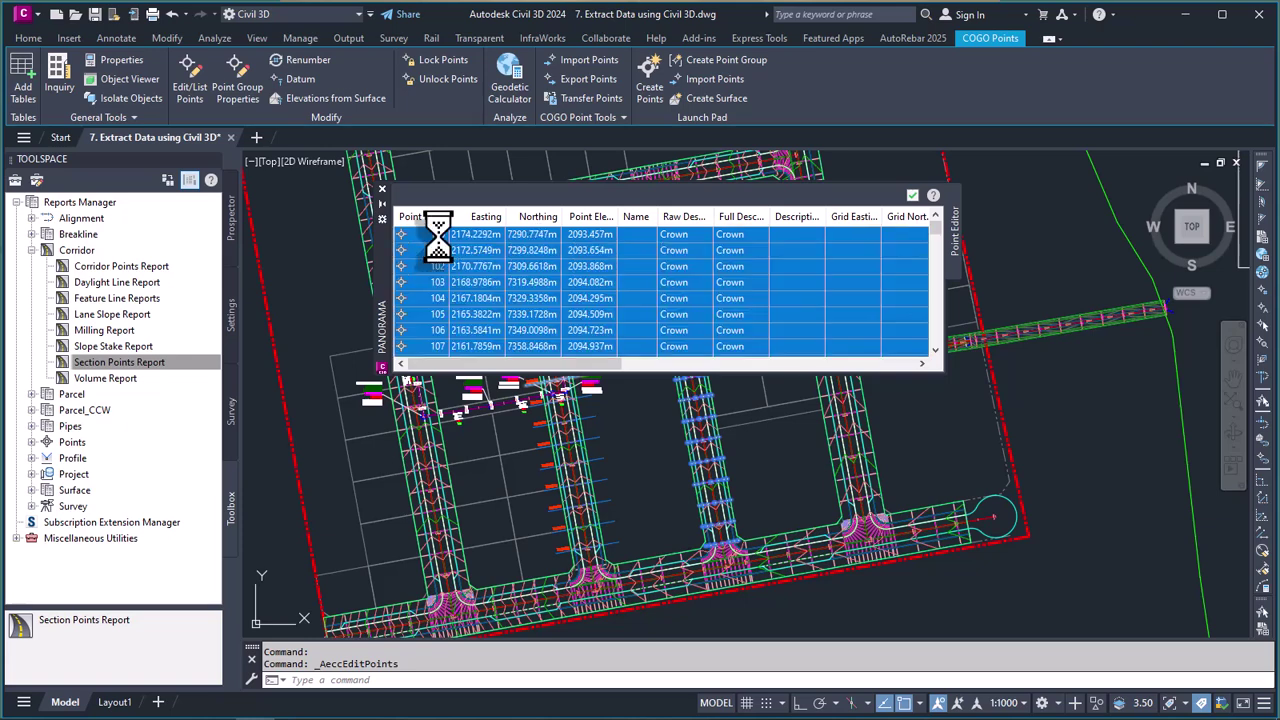
- Start exporting the selected points with the format Autodesk Uploadable File
{"action": "right_click", "coordinate": [437, 238]}
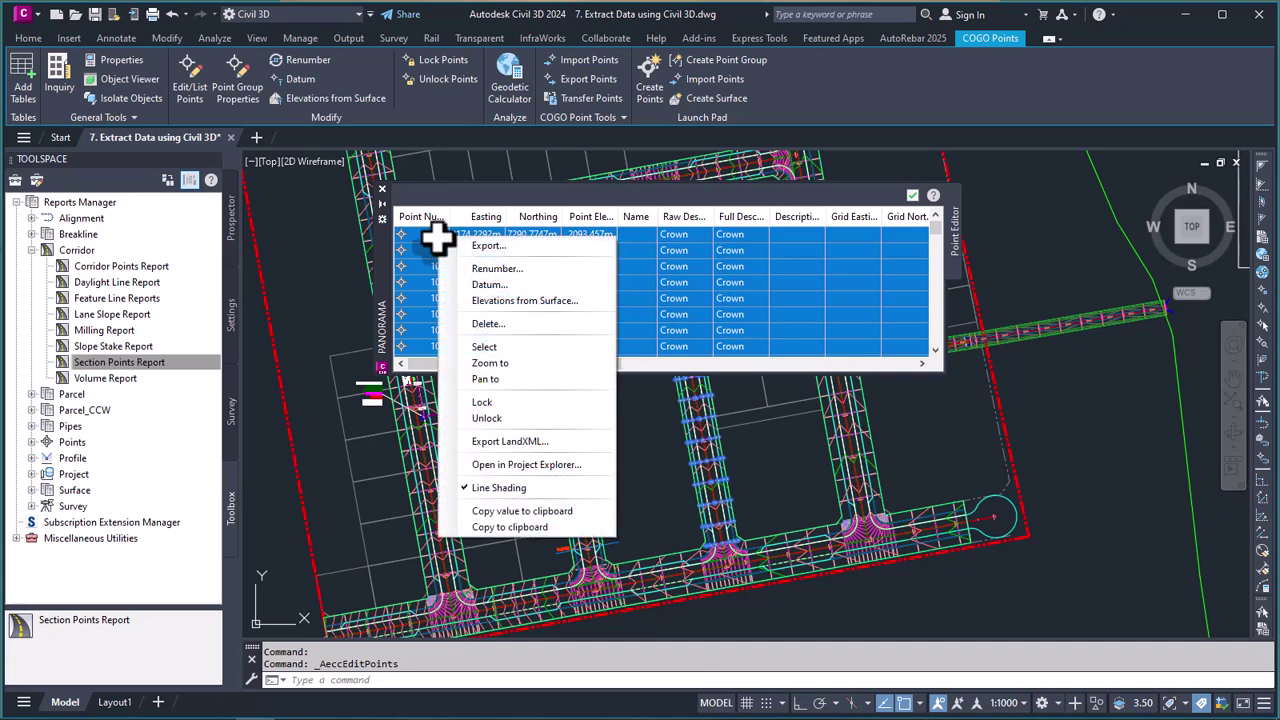
{"action": "left_click", "coordinate": [485, 247]}
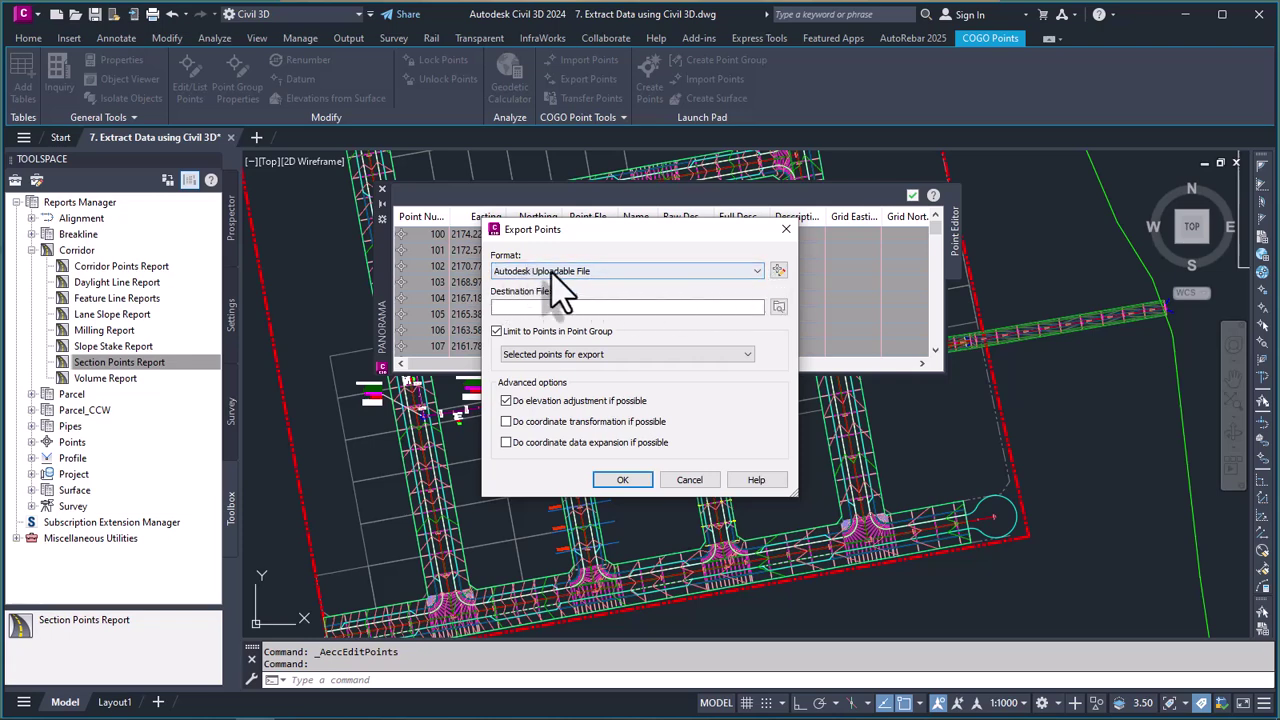
{"action": "left_click", "coordinate": [756, 271]}
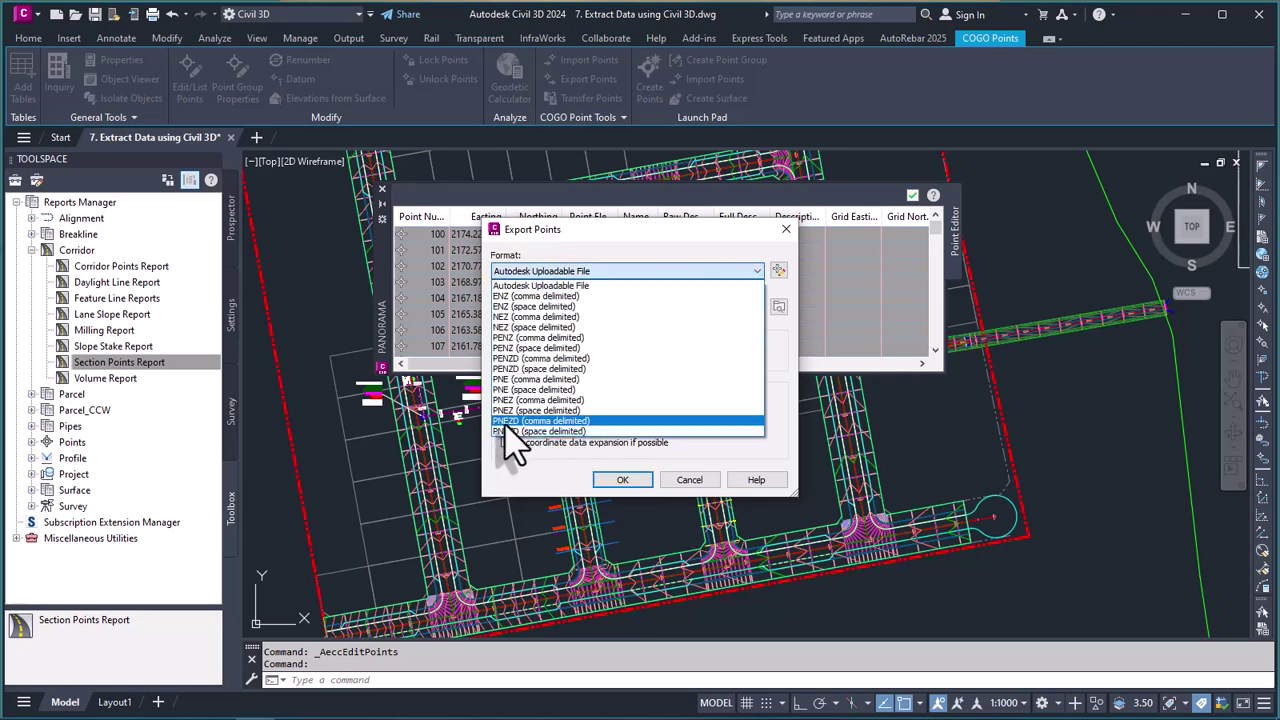
{"action": "left_click", "coordinate": [540, 286]}
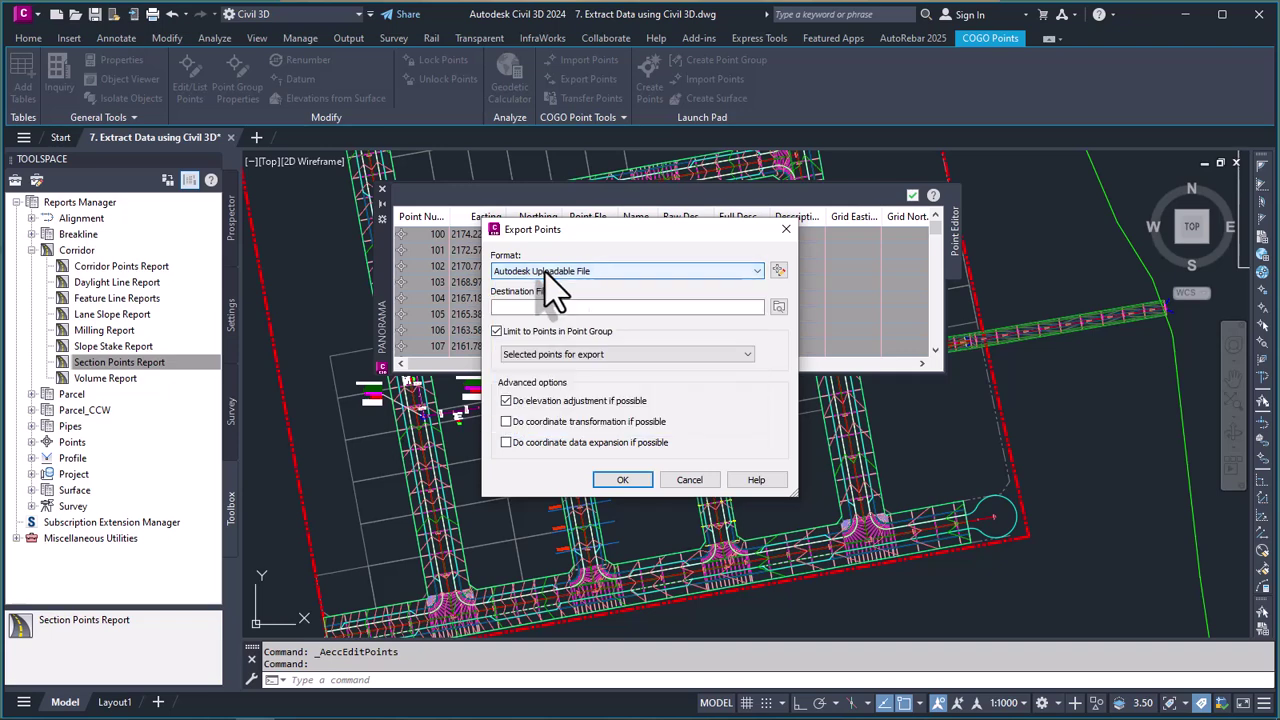
- Set the destination to a .csv file named Road L04 on the Desktop and export only the selected points
{"action": "left_click", "coordinate": [779, 307]}
{"action": "left_click", "coordinate": [436, 345]}
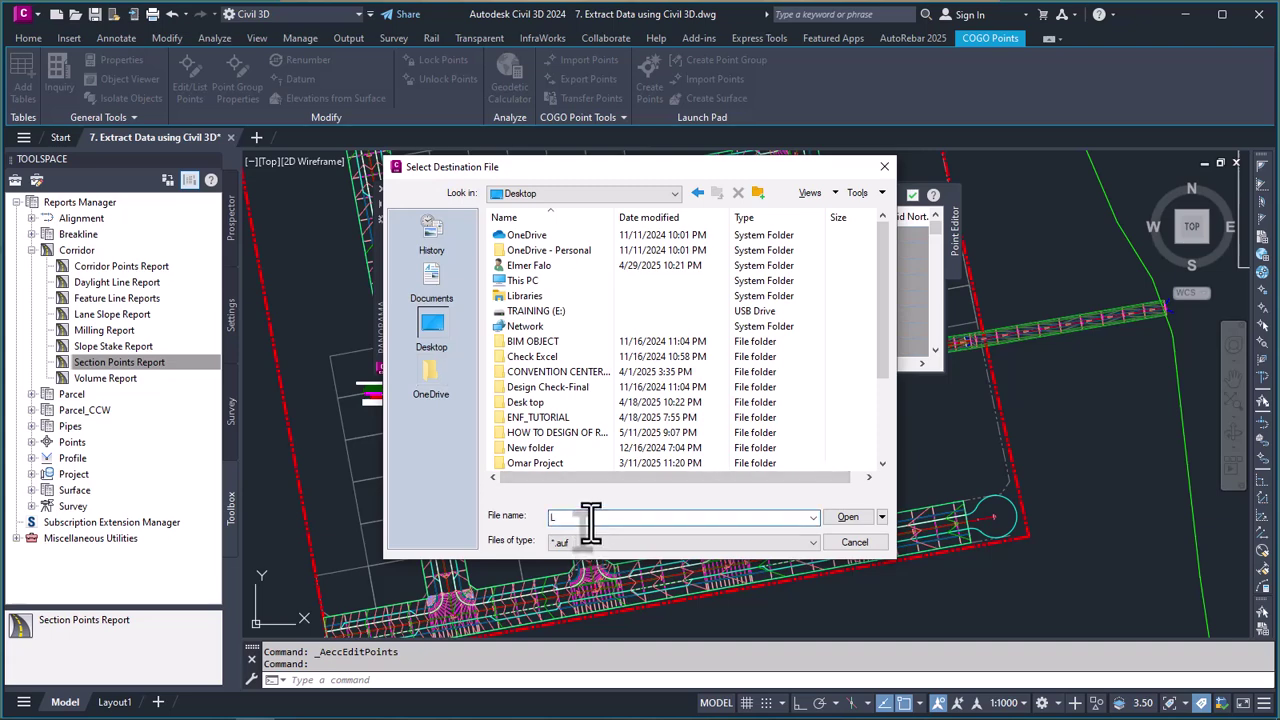
{"action": "type", "text": "Road L04"}
{"action": "left_click", "coordinate": [813, 543]}
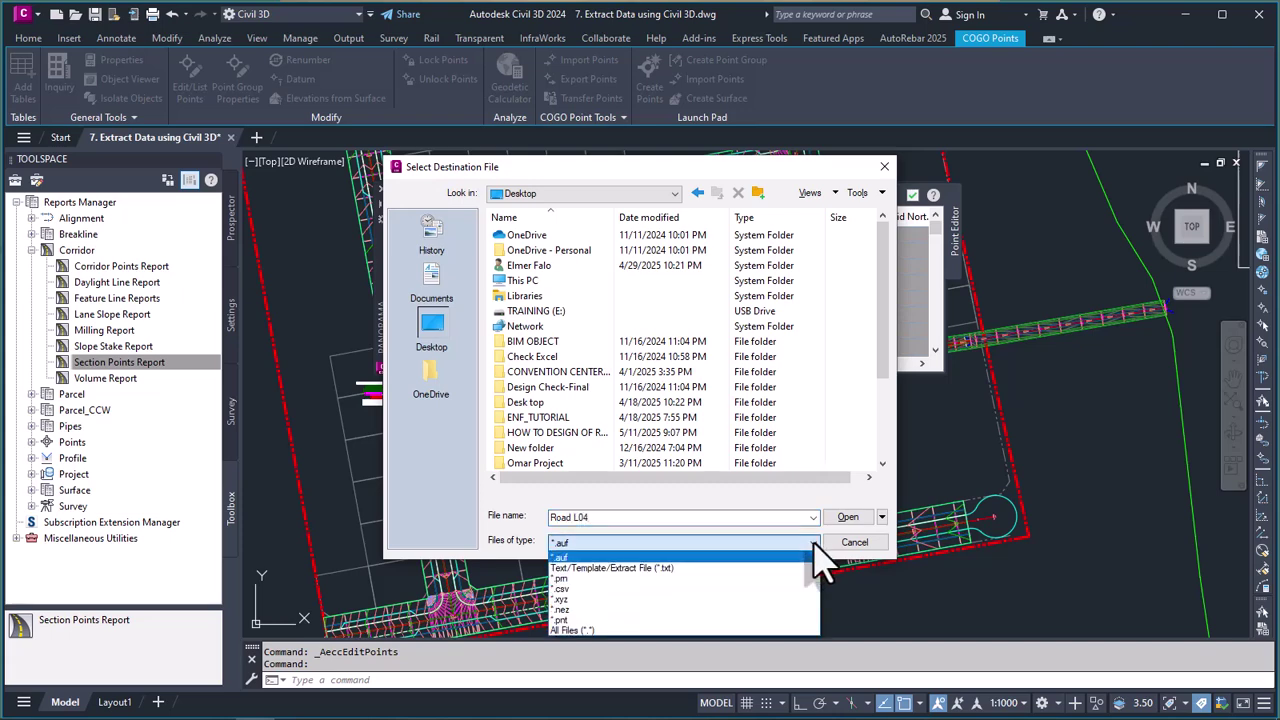
{"action": "left_click", "coordinate": [568, 590]}
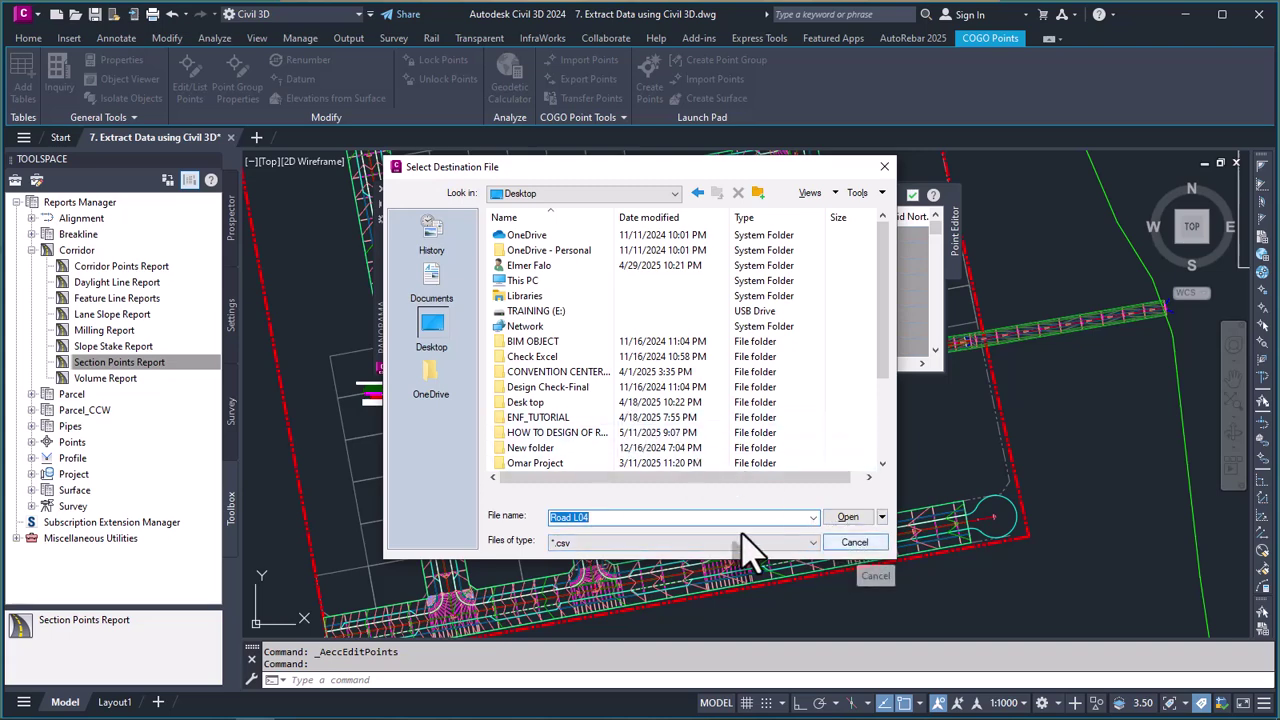
{"action": "left_click", "coordinate": [848, 518]}
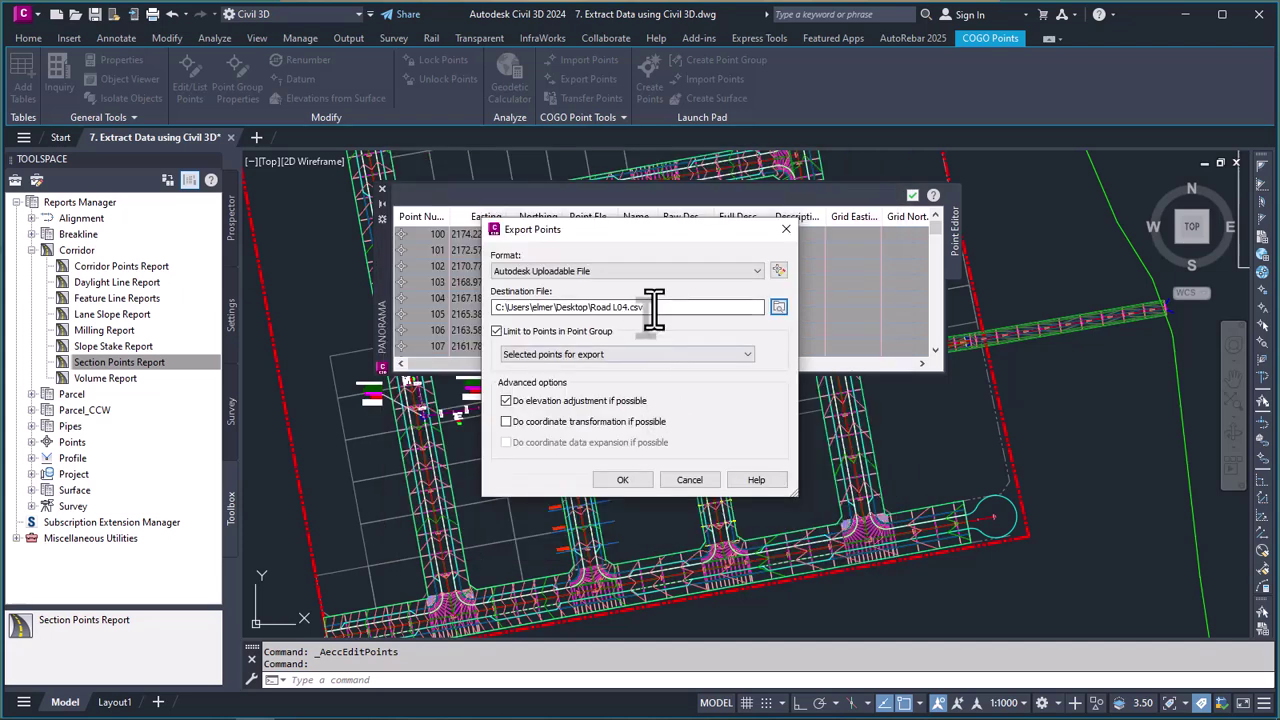
{"action": "left_click", "coordinate": [746, 359]}
{"action": "left_click", "coordinate": [746, 359]}
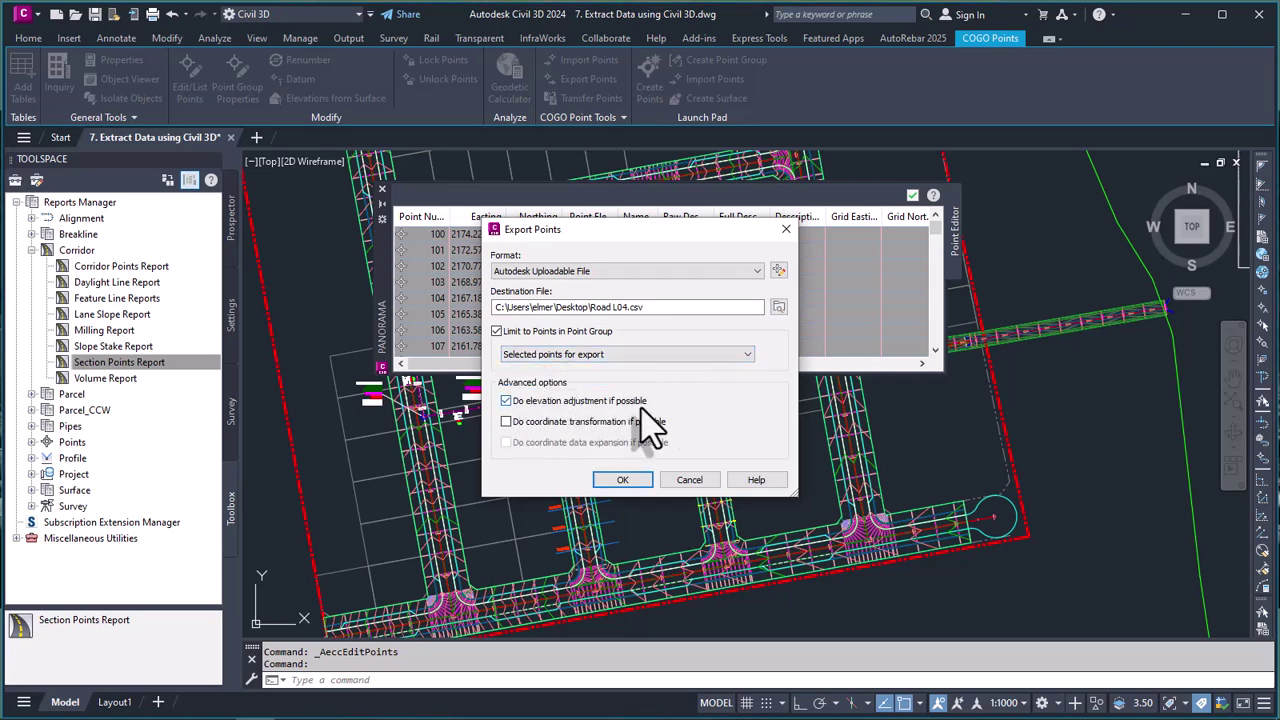
{"action": "left_click", "coordinate": [625, 480]}
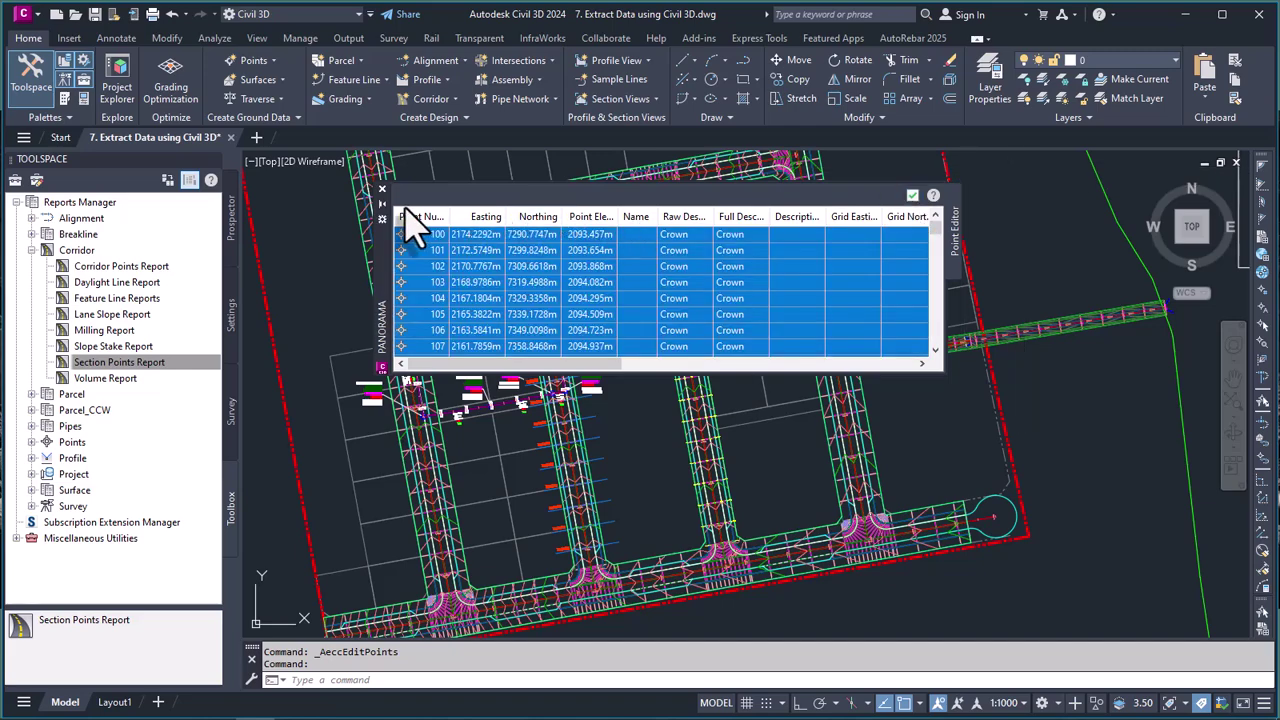
- Close the Panorama window and open the exported Road L04 file from the Desktop in Excel
{"action": "left_click", "coordinate": [381, 189]}
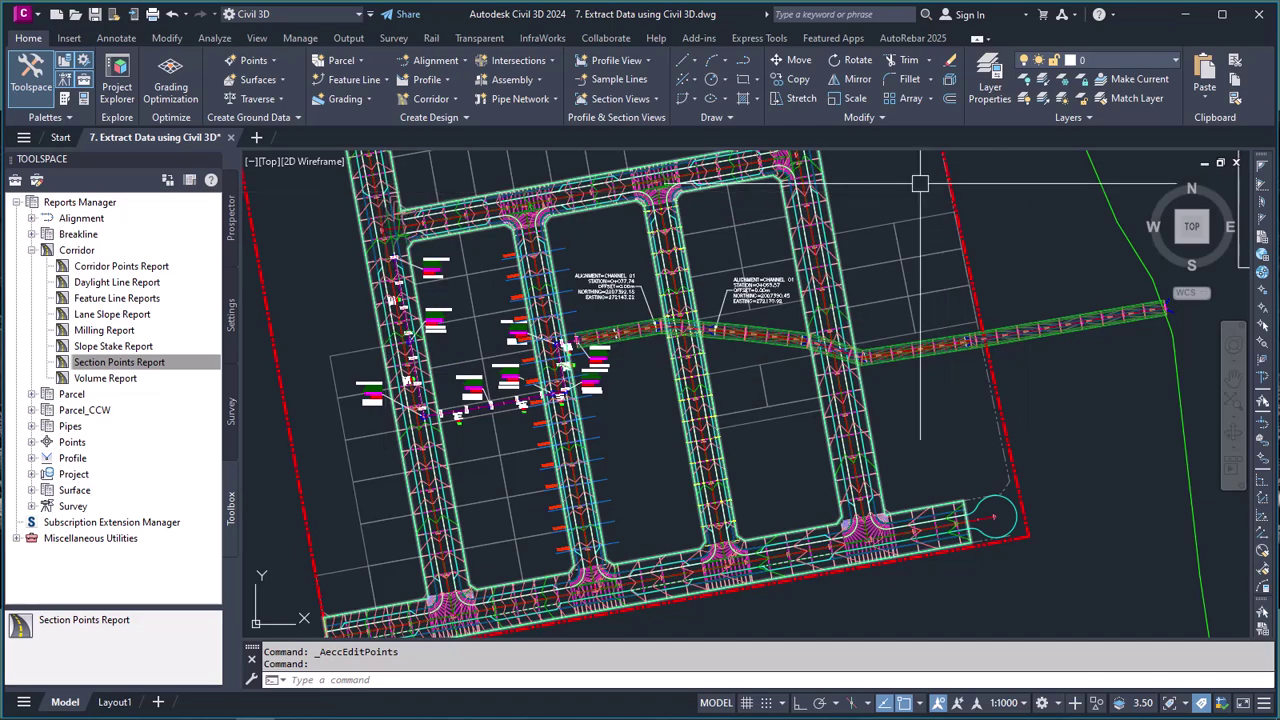
{"action": "left_click", "coordinate": [1184, 14]}
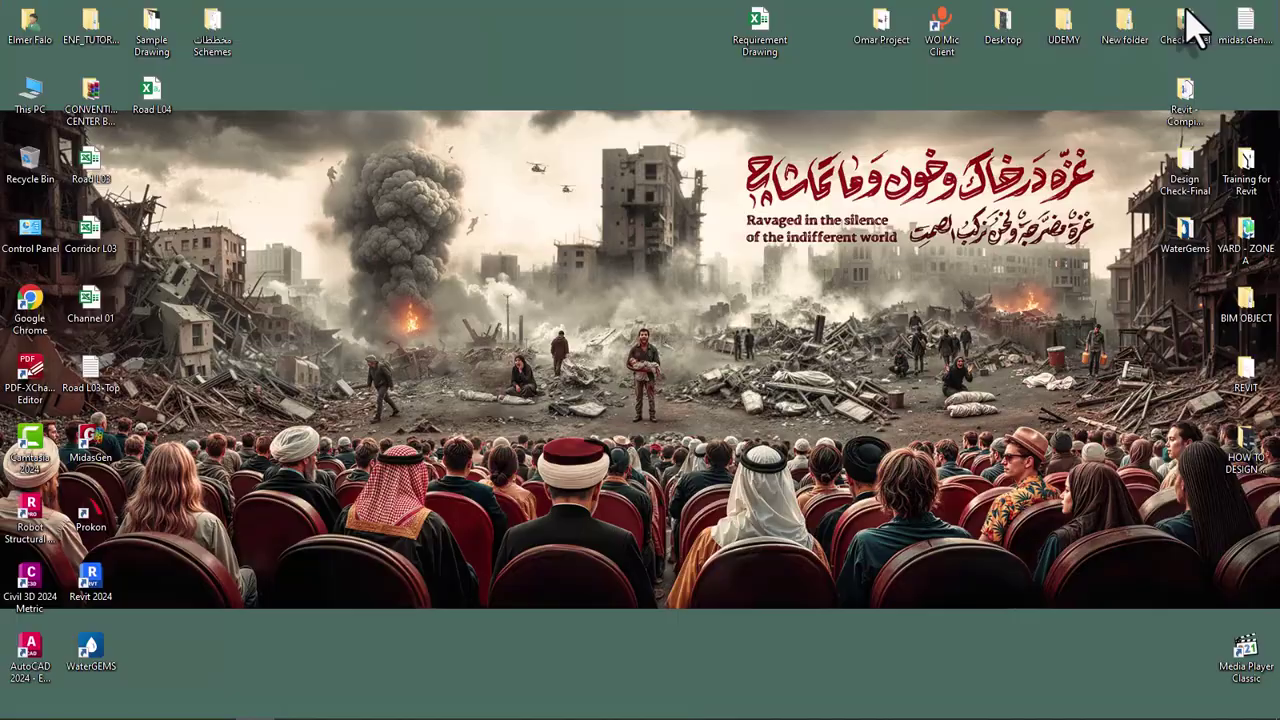
{"action": "double_click", "coordinate": [157, 106]}
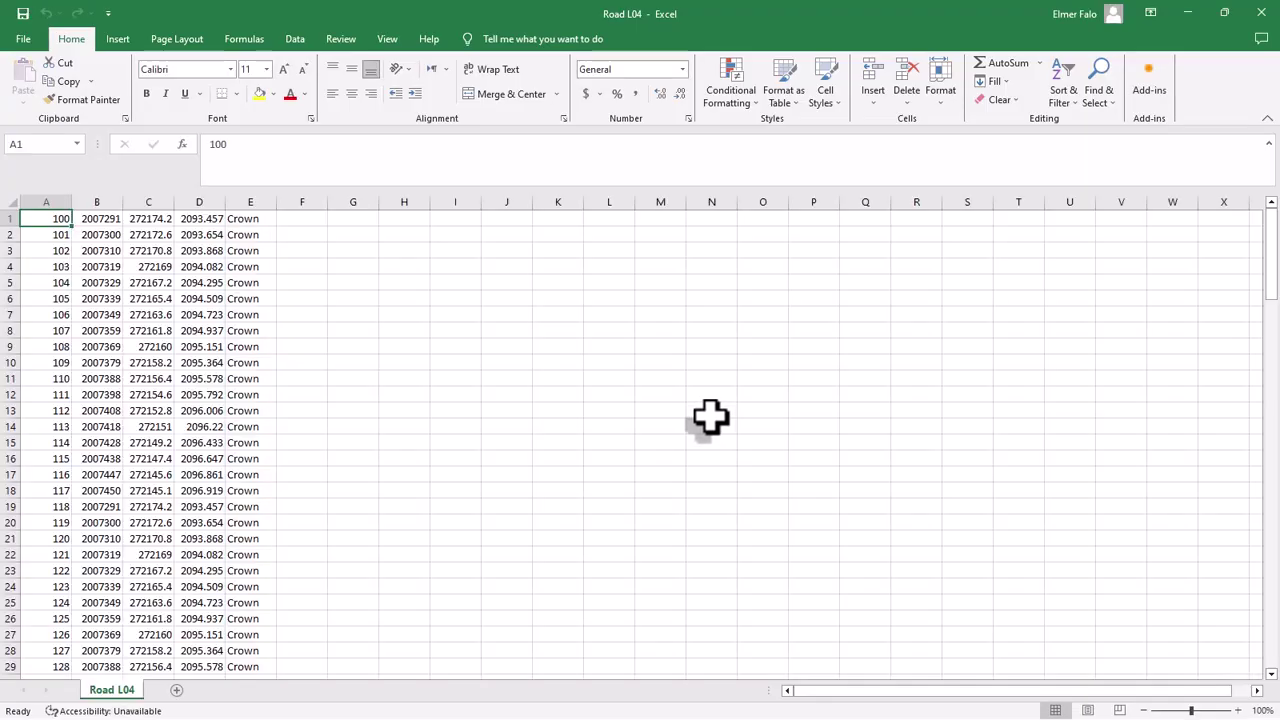
- Set the width of columns B to E to 15 so the coordinates show more decimals
{"action": "left_click", "coordinate": [205, 362]}
{"action": "left_click", "coordinate": [95, 330]}
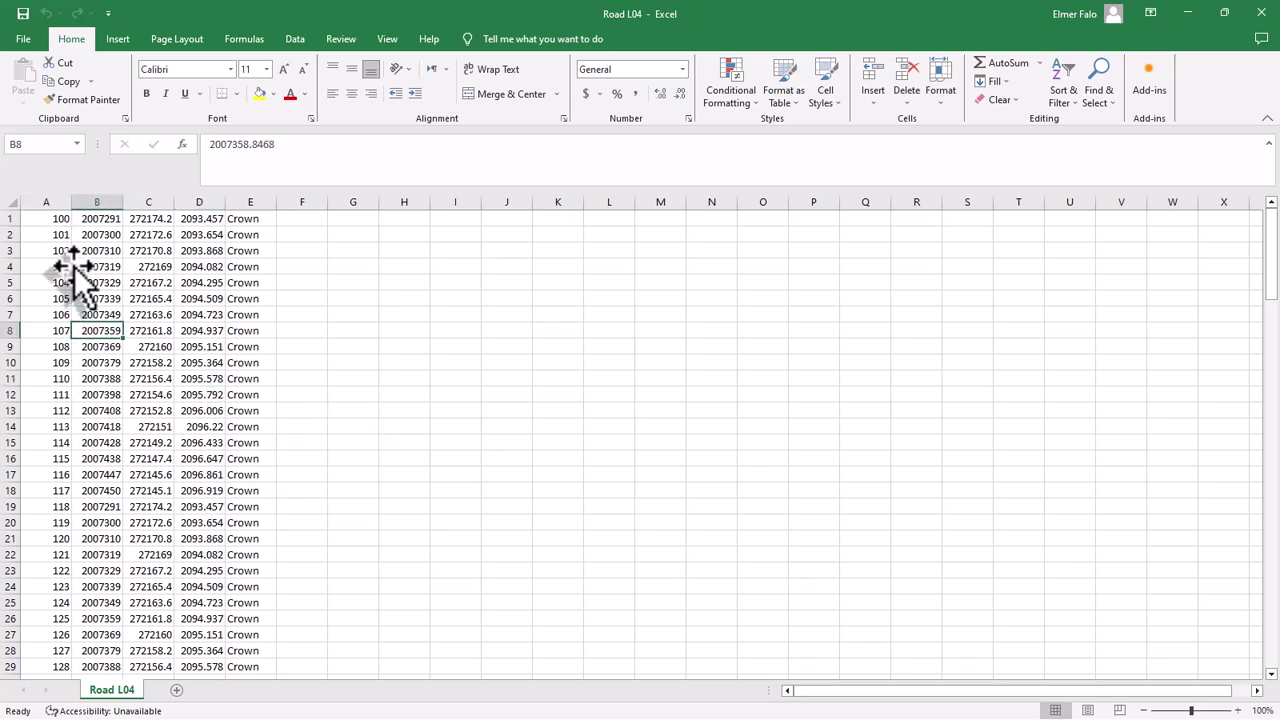
{"action": "left_click", "coordinate": [195, 266]}
{"action": "left_click", "coordinate": [155, 252]}
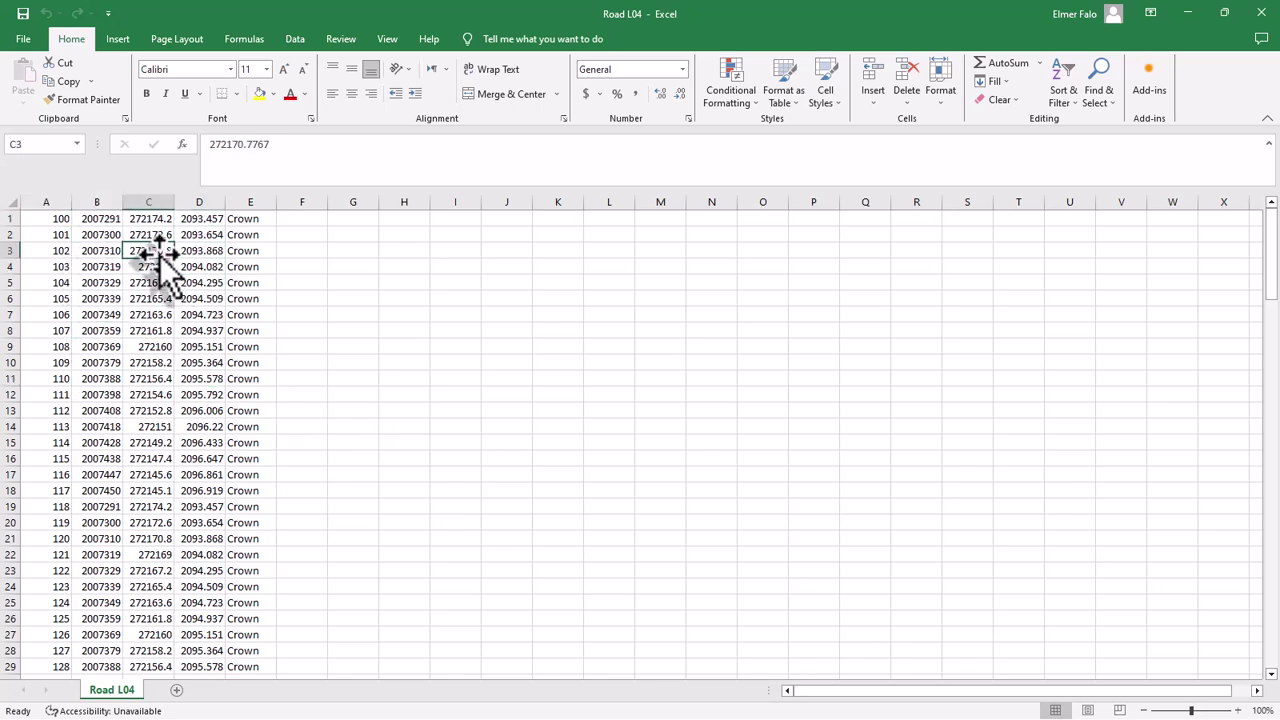
{"action": "left_click_drag", "start_coordinate": [104, 203], "coordinate": [223, 200]}
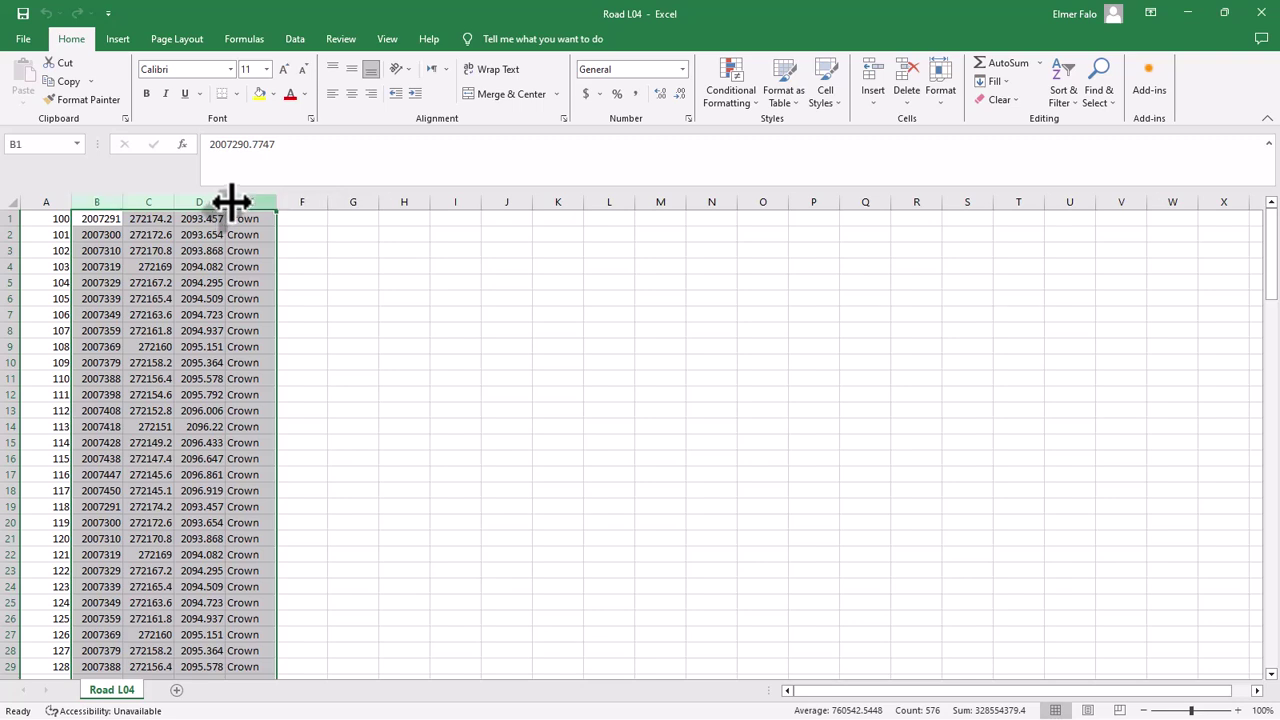
{"action": "right_click", "coordinate": [232, 204]}
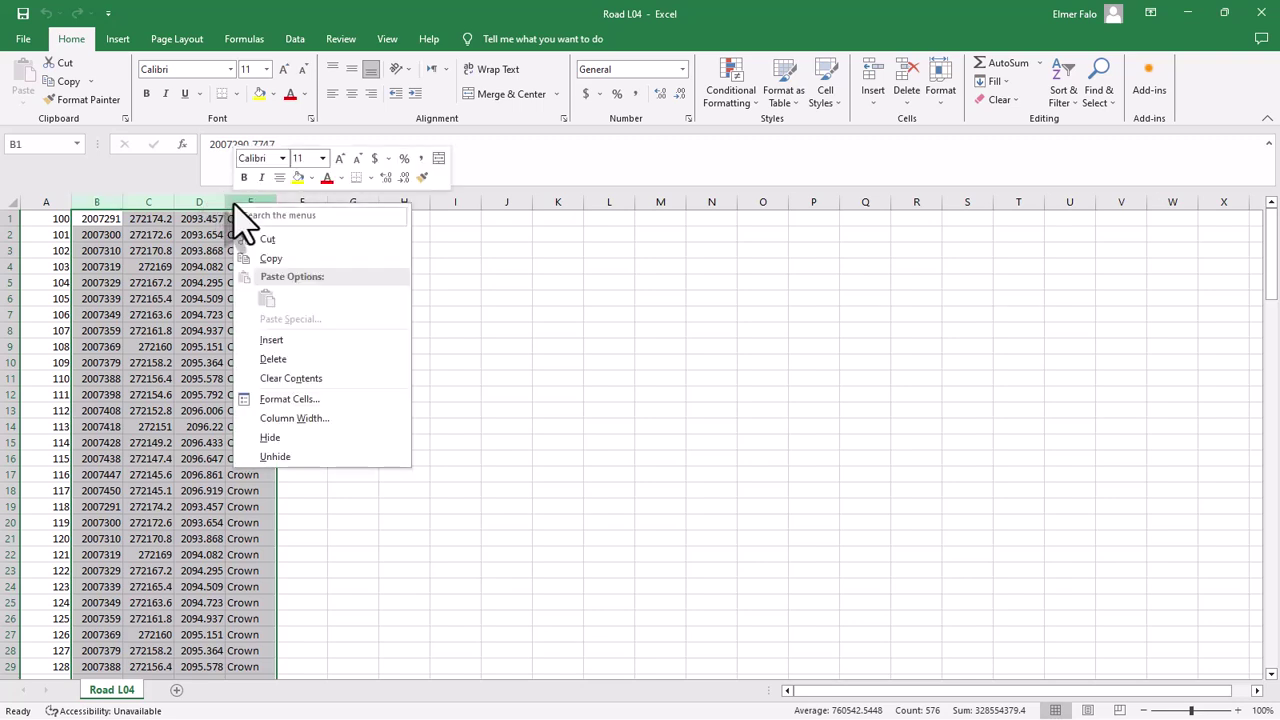
{"action": "left_click", "coordinate": [290, 419]}
{"action": "type", "text": "15"}
{"action": "key", "text": "Return"}
{"action": "left_click", "coordinate": [288, 412]}
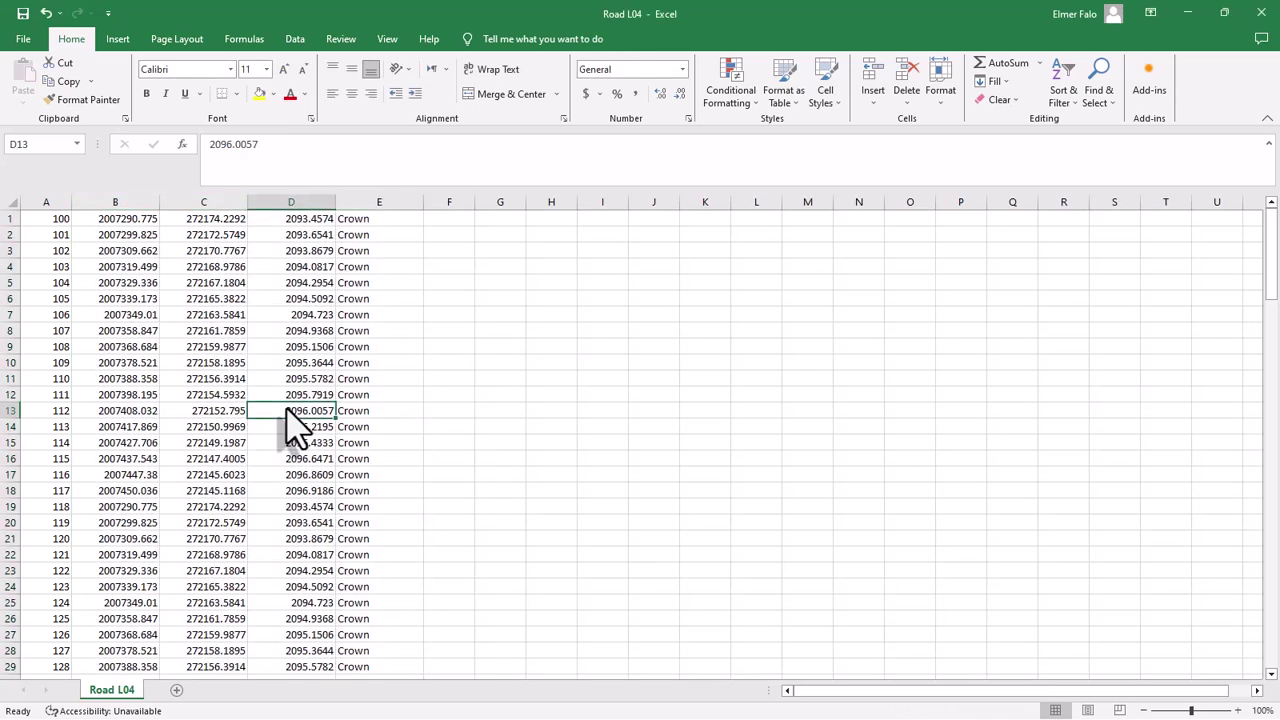
- Select the filled cells of column E and examine the point description codes
{"action": "left_click", "coordinate": [366, 220]}
{"action": "key", "text": "ctrl+shift+Down"}
{"action": "scroll", "coordinate": [371, 443], "scroll_direction": "down", "scroll_amount": 11}
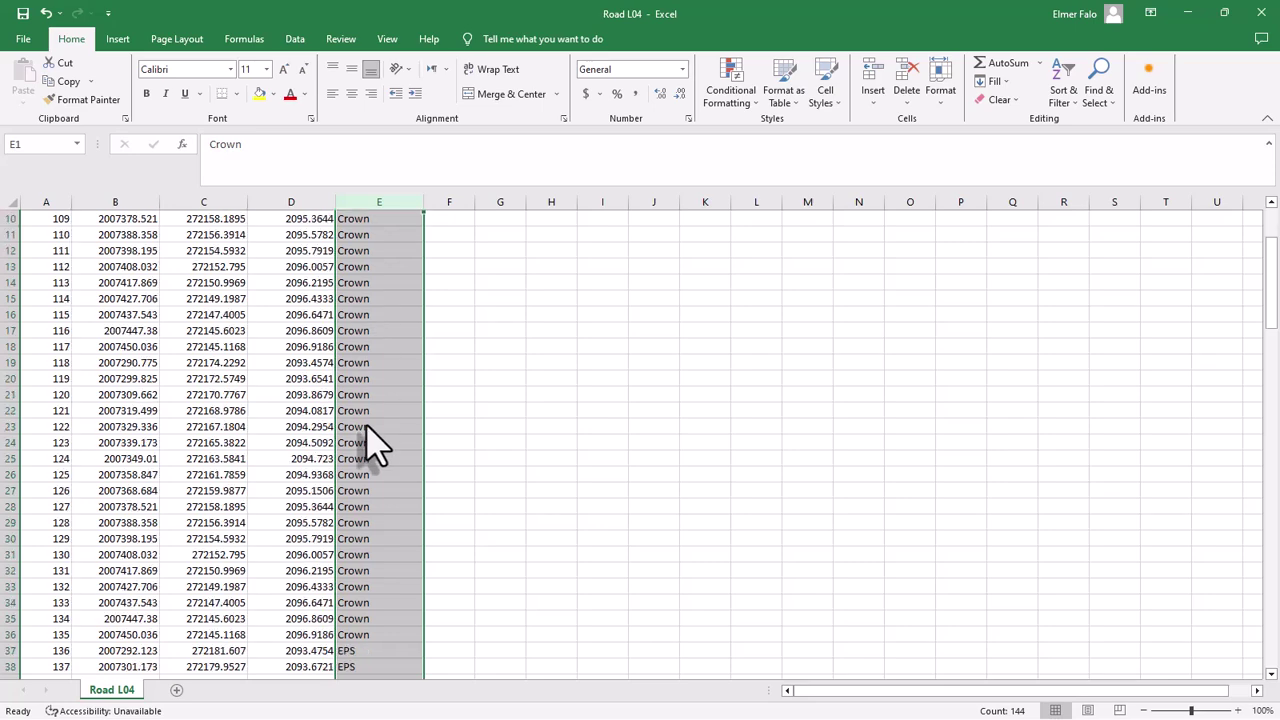
{"action": "scroll", "coordinate": [371, 443], "scroll_direction": "down", "scroll_amount": 10}
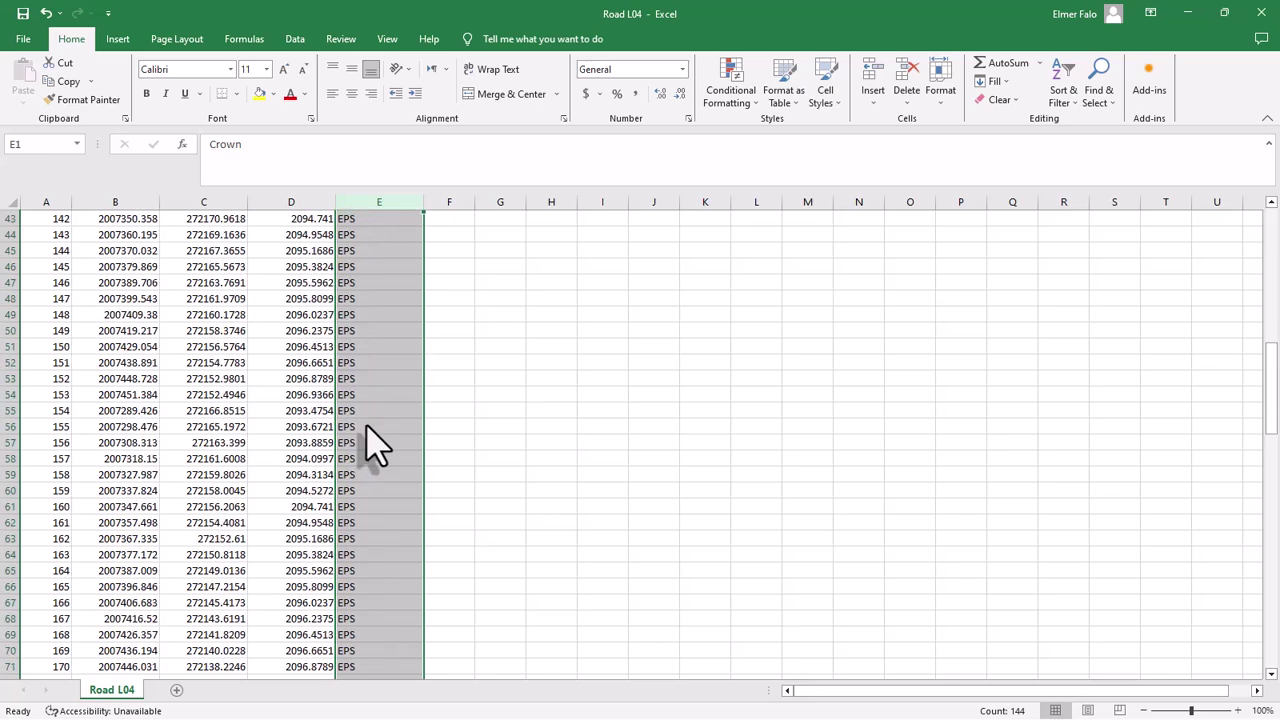
{"action": "scroll", "coordinate": [371, 443], "scroll_direction": "up", "scroll_amount": 13}
{"action": "scroll", "coordinate": [371, 443], "scroll_direction": "up", "scroll_amount": 9}
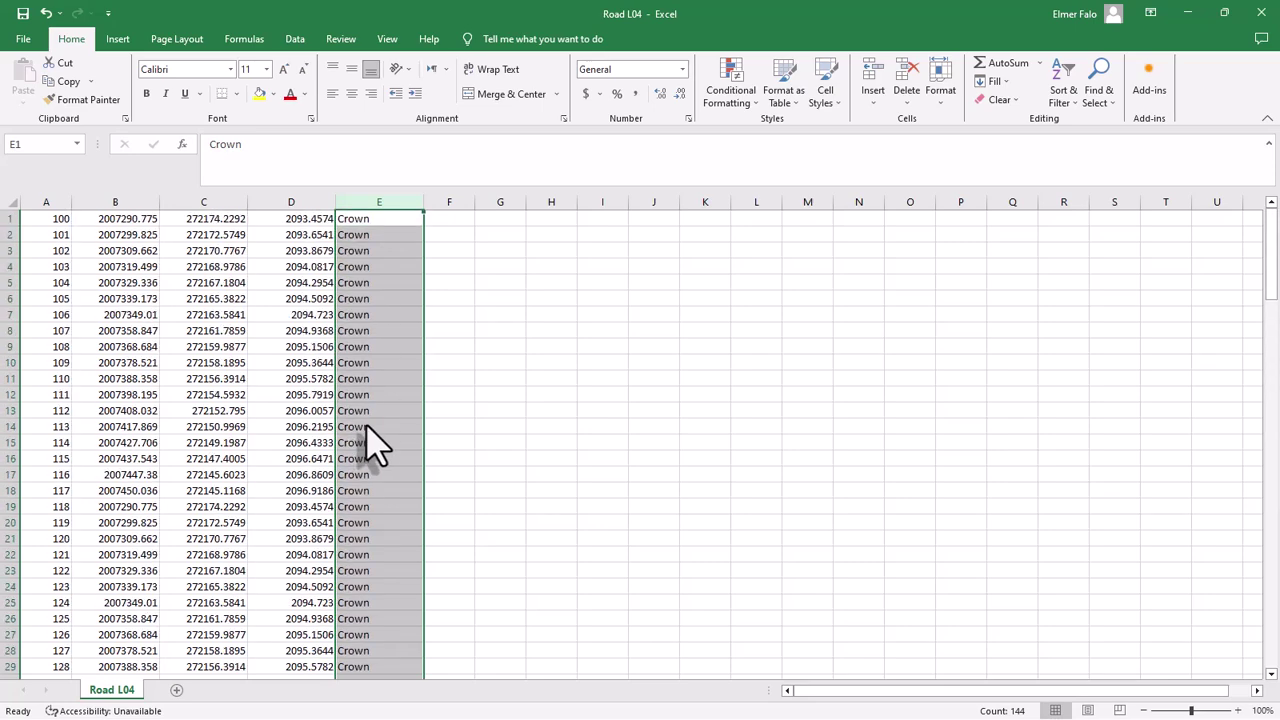
- Examine the northing and easting values in columns B and C and their matching descriptions
{"action": "left_click", "coordinate": [166, 350]}
{"action": "left_click", "coordinate": [154, 268]}
{"action": "left_click", "coordinate": [215, 266]}
{"action": "left_click", "coordinate": [246, 346]}
{"action": "scroll", "coordinate": [255, 368], "scroll_direction": "down", "scroll_amount": 10}
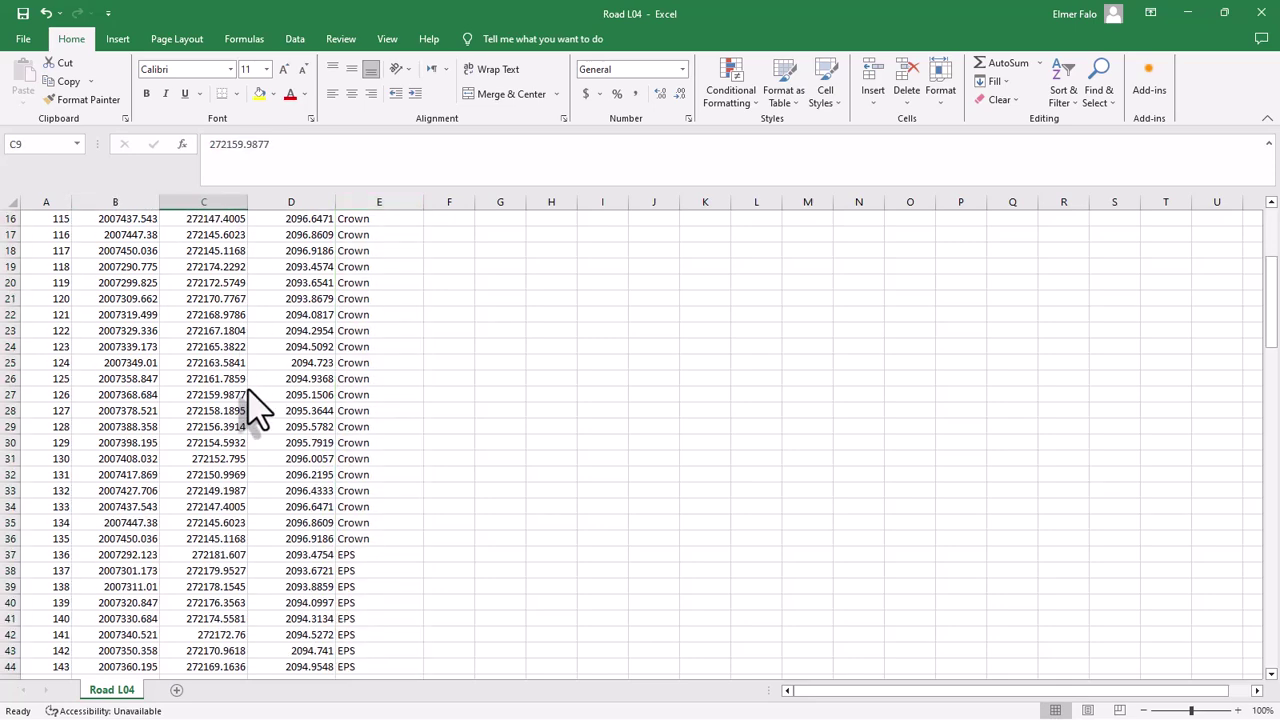
{"action": "scroll", "coordinate": [265, 490], "scroll_direction": "up", "scroll_amount": 6}
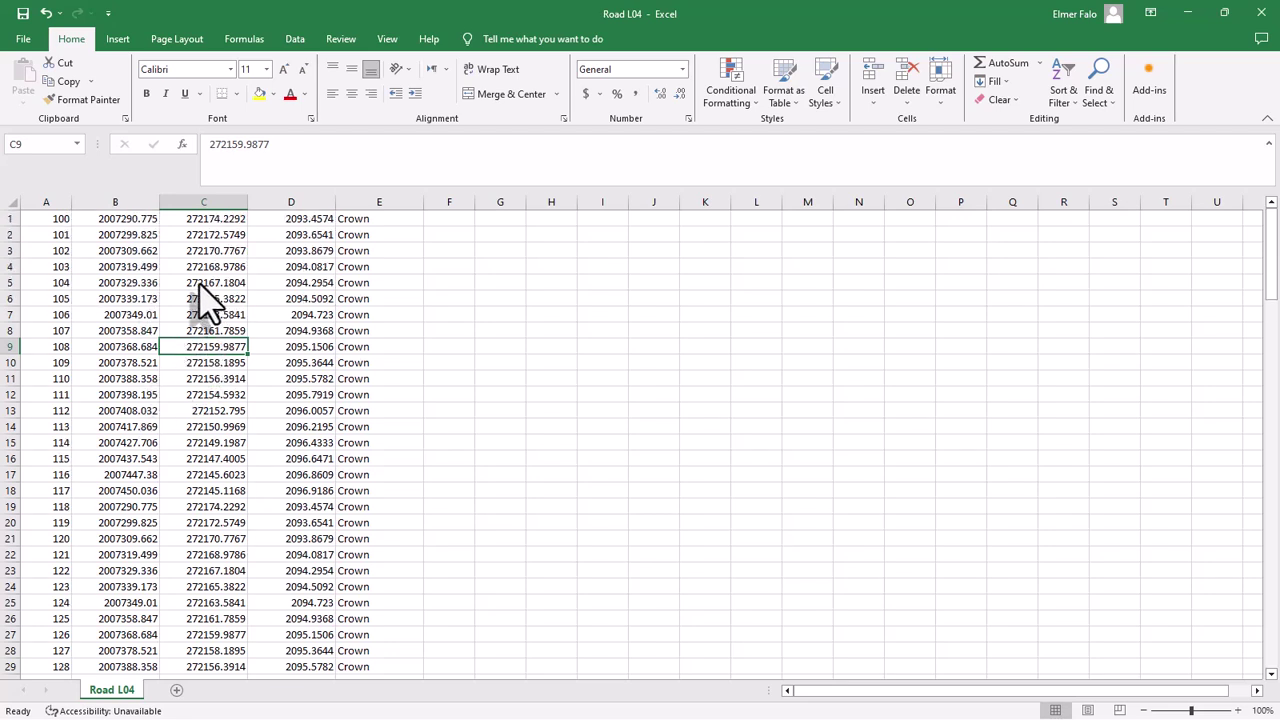
{"action": "left_click", "coordinate": [124, 298]}
{"action": "left_click", "coordinate": [209, 266]}
{"action": "left_click", "coordinate": [136, 318]}
{"action": "left_click", "coordinate": [383, 362]}
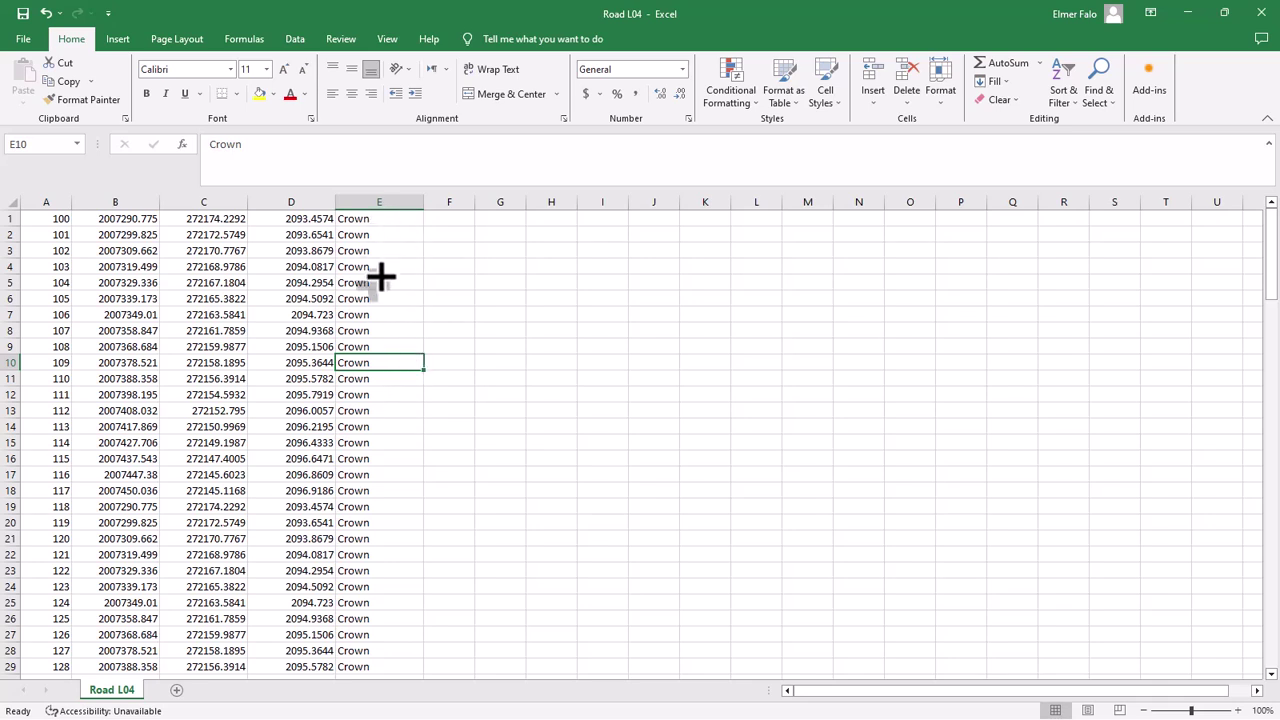
- Examine the point rows from the Crown group through EPS and ETW down to the Lane group
{"action": "scroll", "coordinate": [120, 346], "scroll_direction": "down", "scroll_amount": 18}
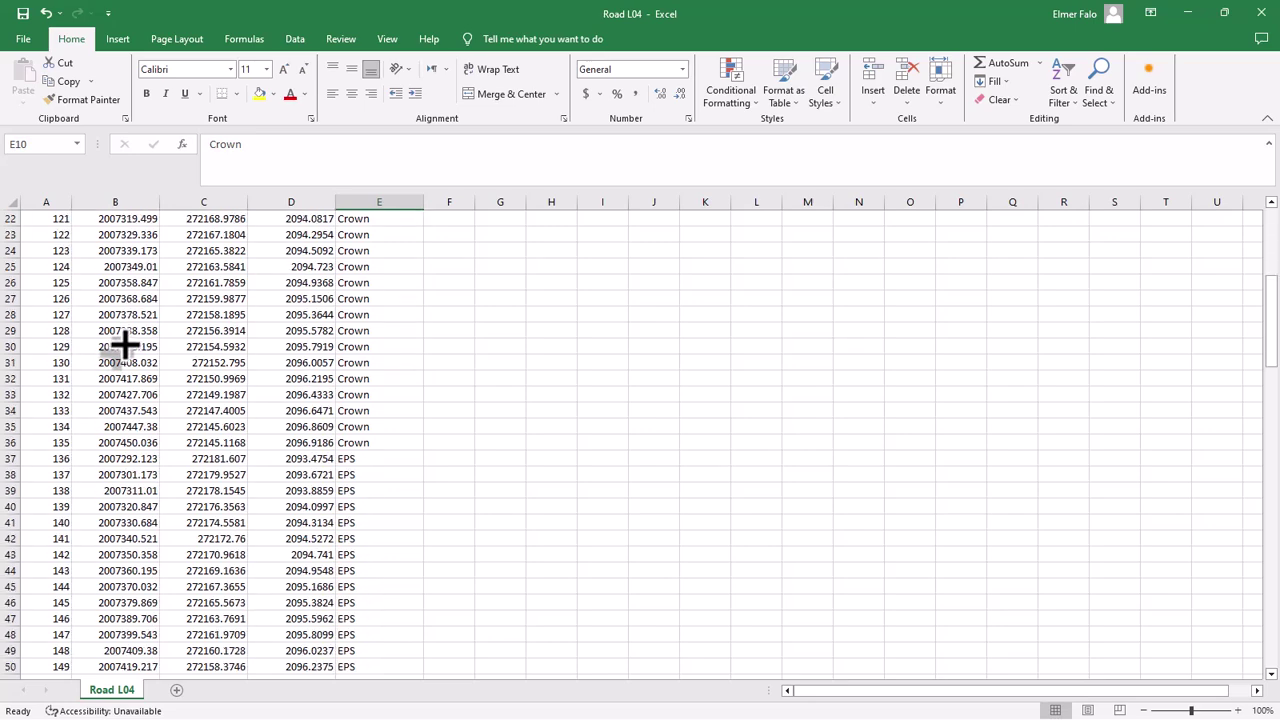
{"action": "scroll", "coordinate": [262, 390], "scroll_direction": "down", "scroll_amount": 10}
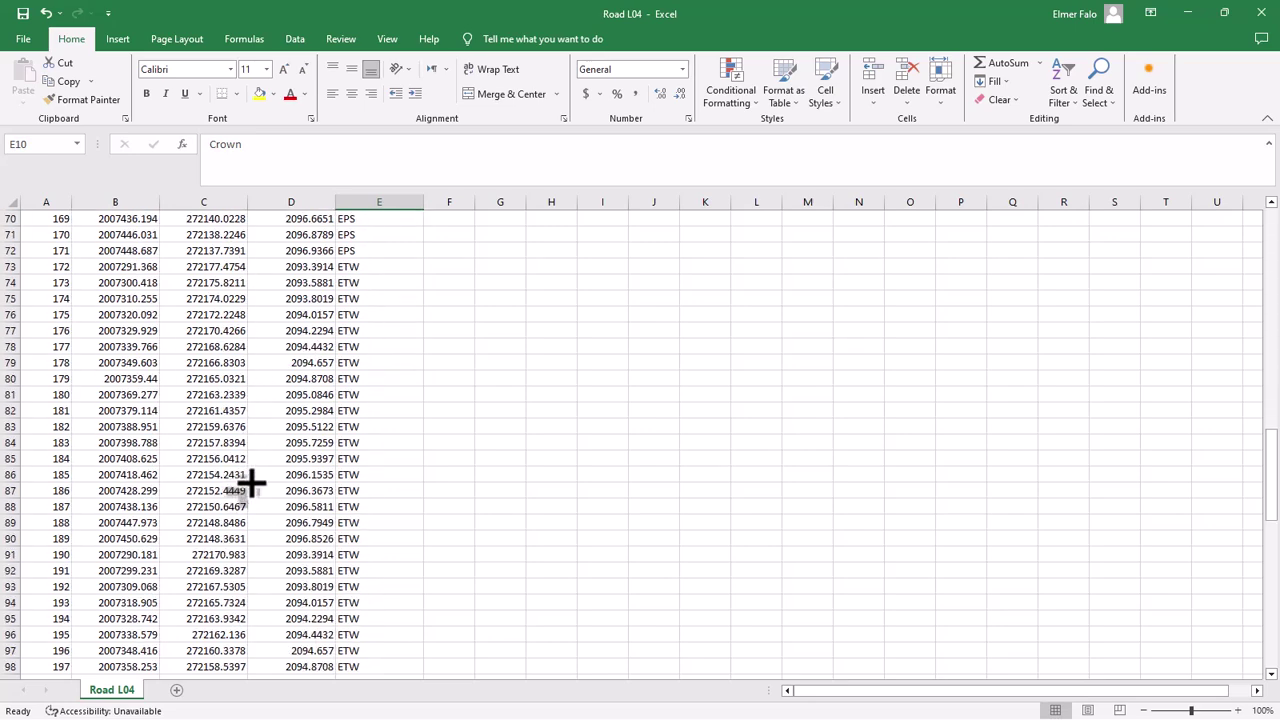
{"action": "scroll", "coordinate": [262, 506], "scroll_direction": "down", "scroll_amount": 14}
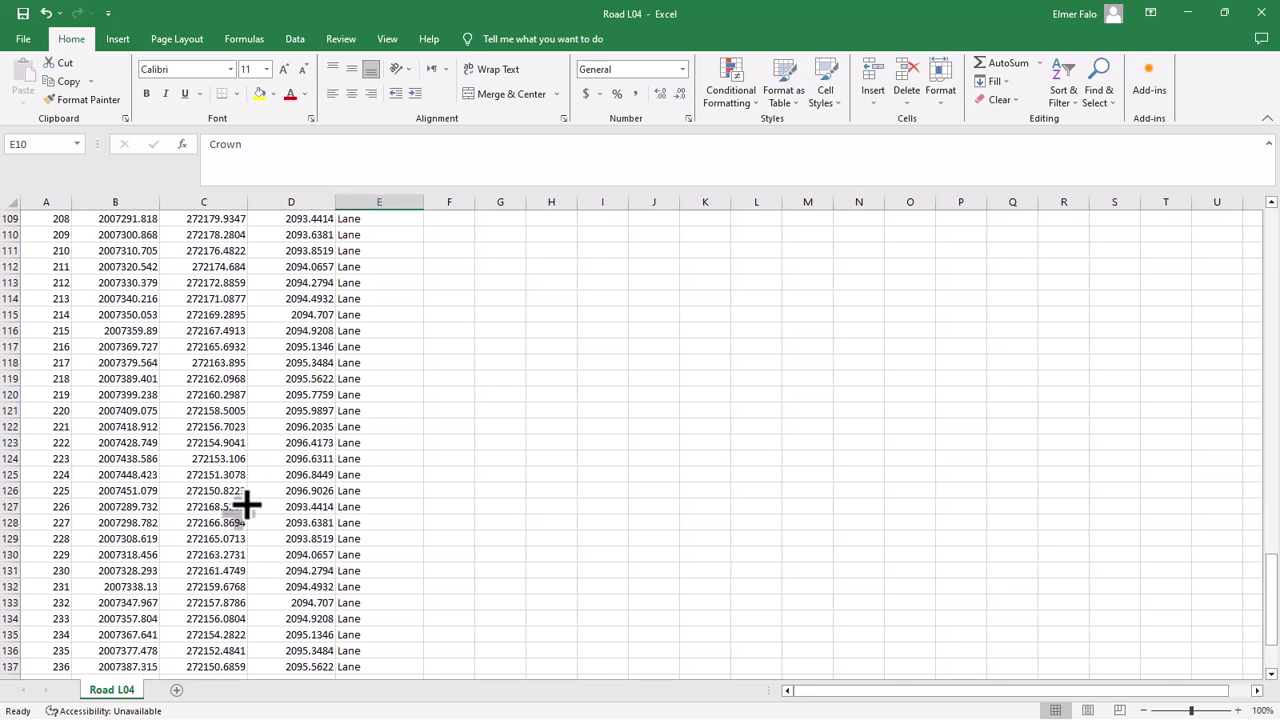
{"action": "scroll", "coordinate": [115, 490], "scroll_direction": "up", "scroll_amount": 9}
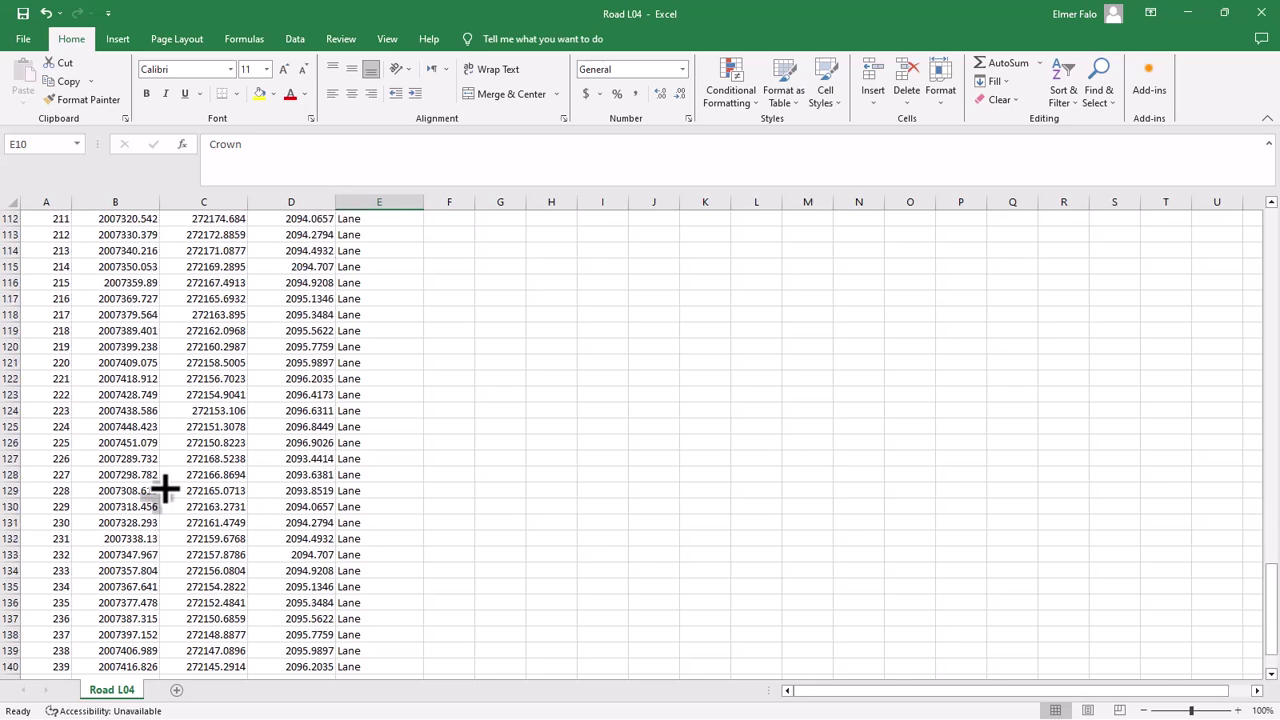
{"action": "scroll", "coordinate": [318, 412], "scroll_direction": "up", "scroll_amount": 3}
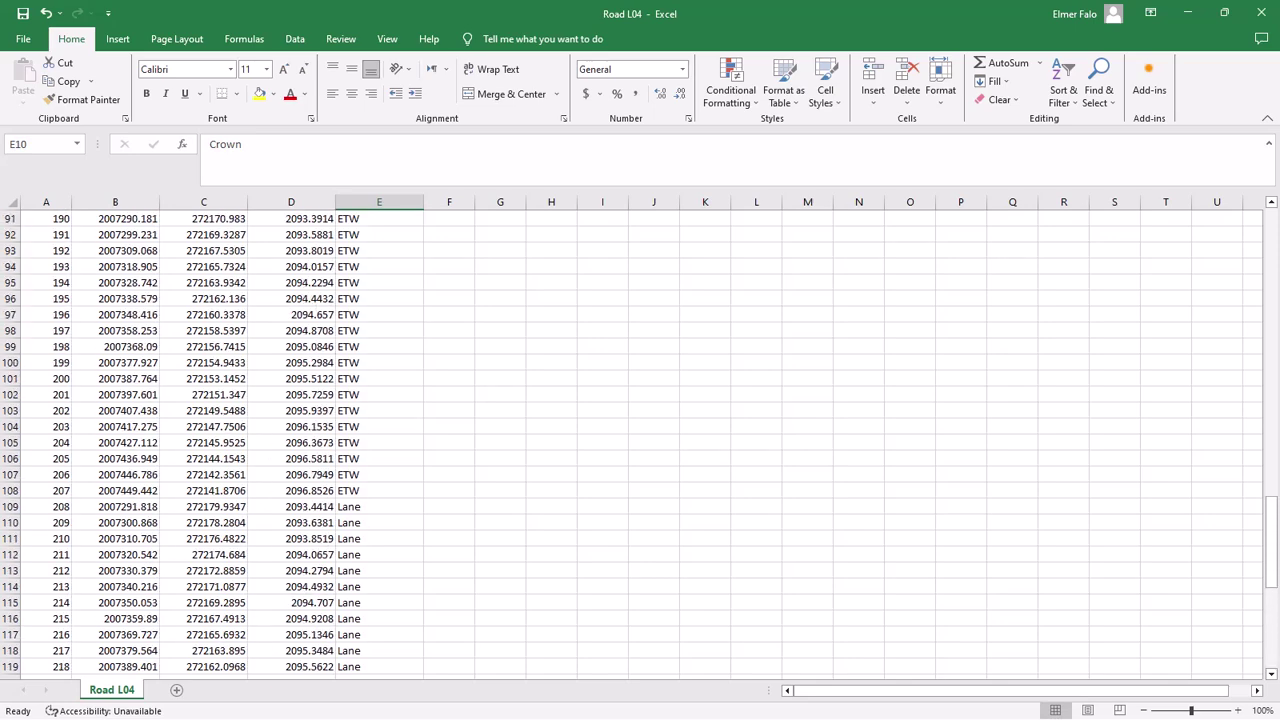
- Switch to Civil 3D and examine the COGO points and their elevations along Road L04 in the plan
{"action": "left_click", "coordinate": [1188, 14]}
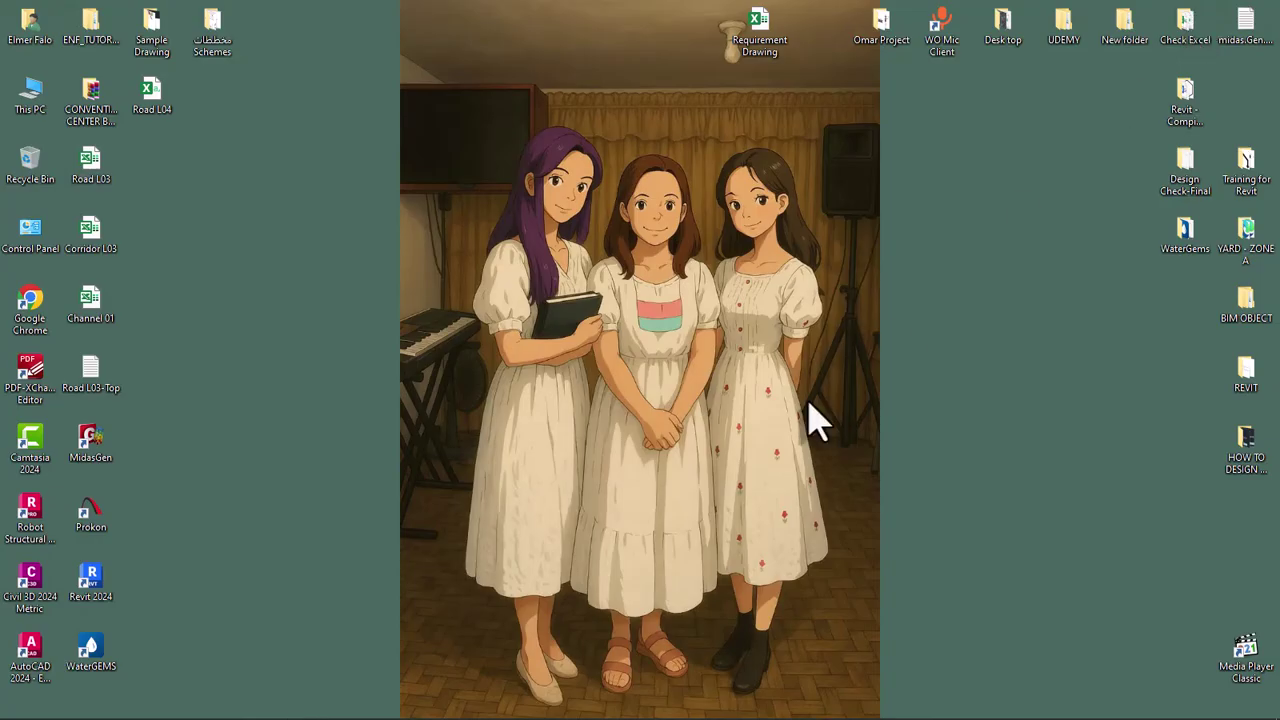
{"action": "left_click", "coordinate": [256, 712]}
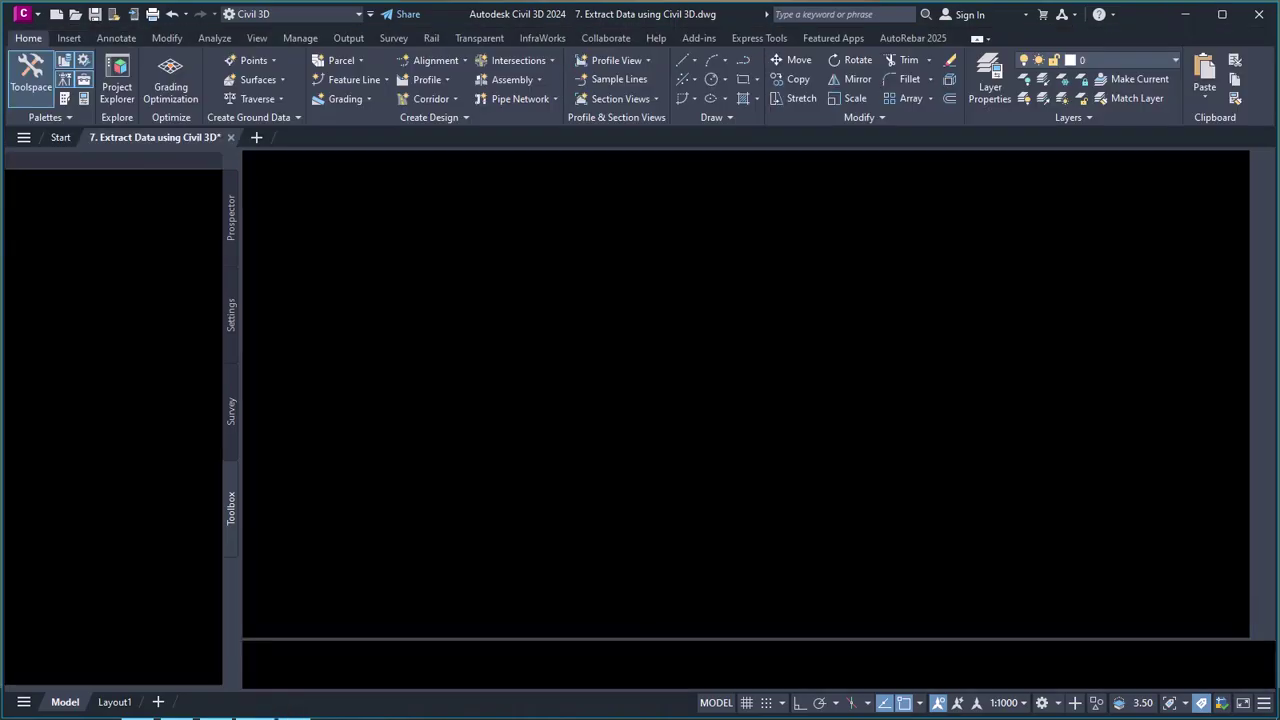
{"action": "scroll", "coordinate": [651, 383], "scroll_direction": "up", "scroll_amount": 5}
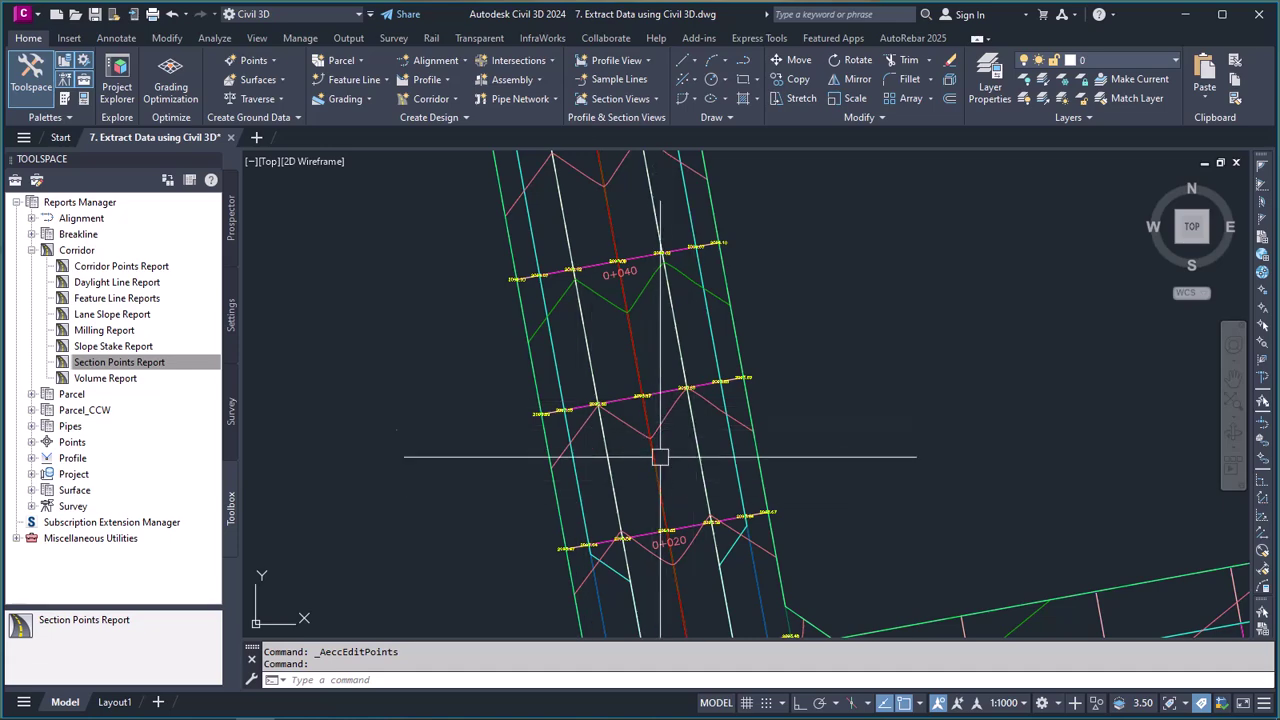
{"action": "scroll", "coordinate": [614, 420], "scroll_direction": "down", "scroll_amount": 2}
{"action": "scroll", "coordinate": [640, 340], "scroll_direction": "up", "scroll_amount": 4}
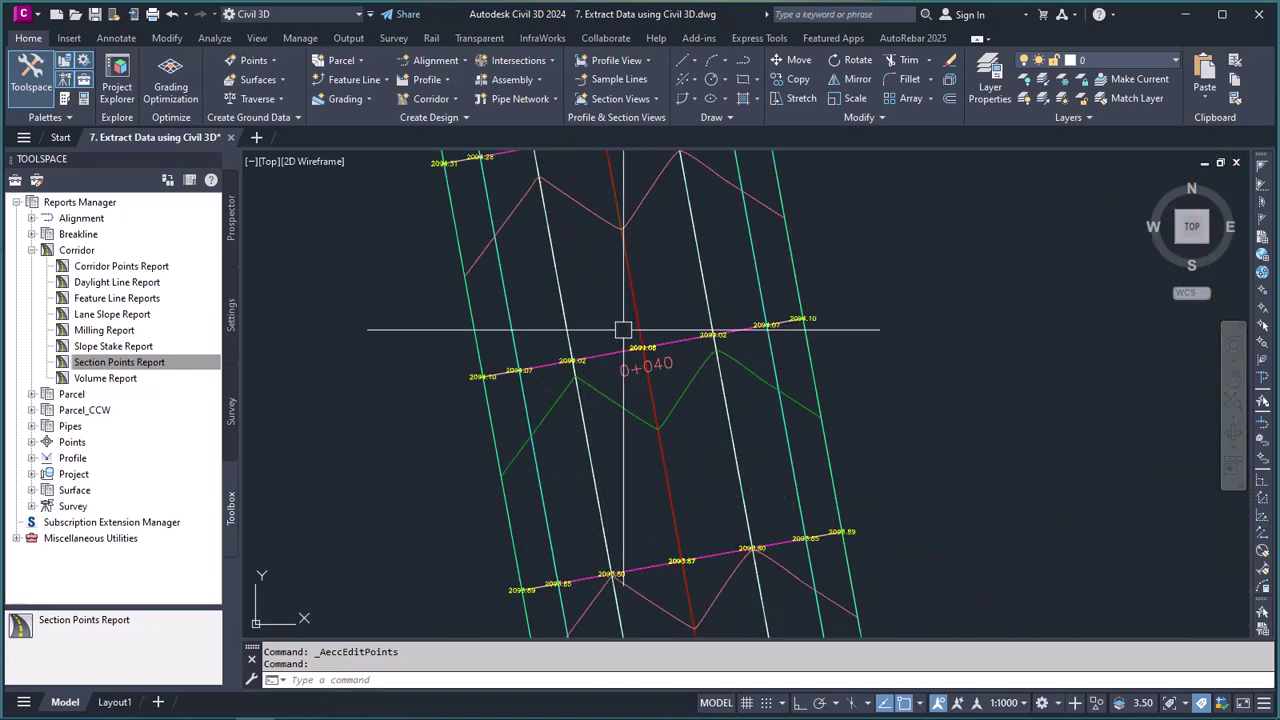
{"action": "scroll", "coordinate": [697, 329], "scroll_direction": "down", "scroll_amount": 5}
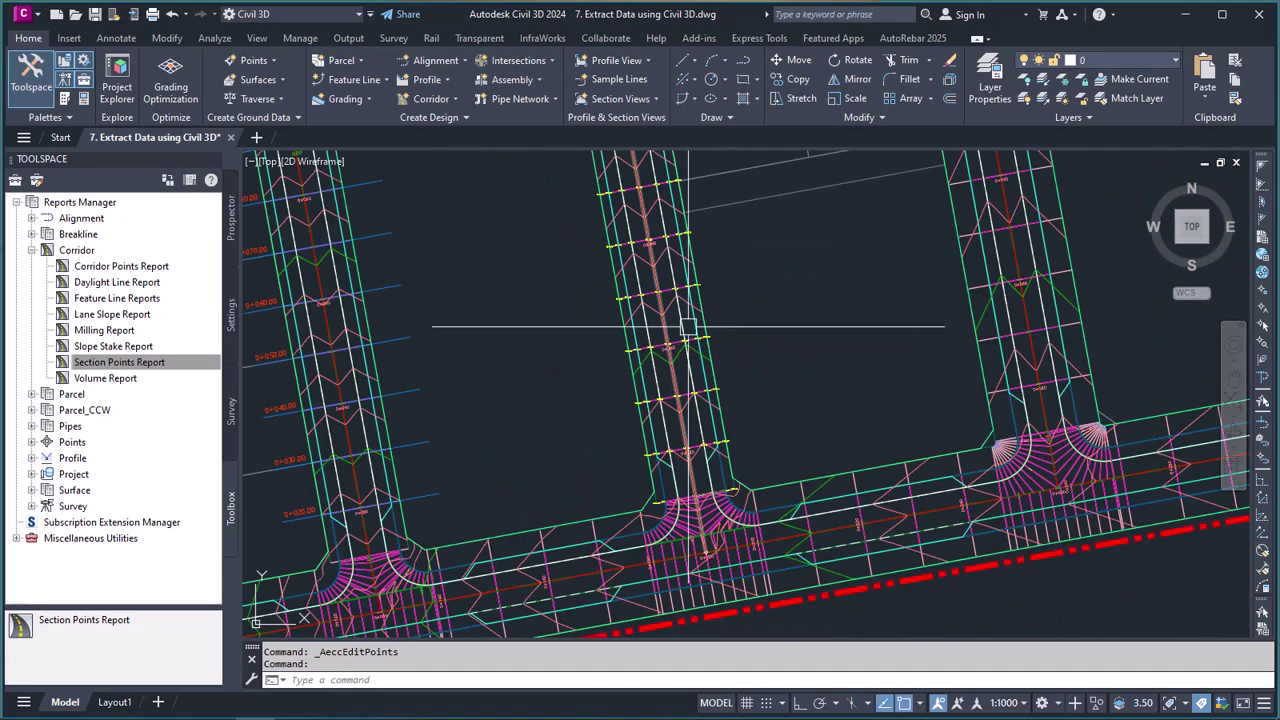
{"action": "scroll", "coordinate": [668, 326], "scroll_direction": "up", "scroll_amount": 3}
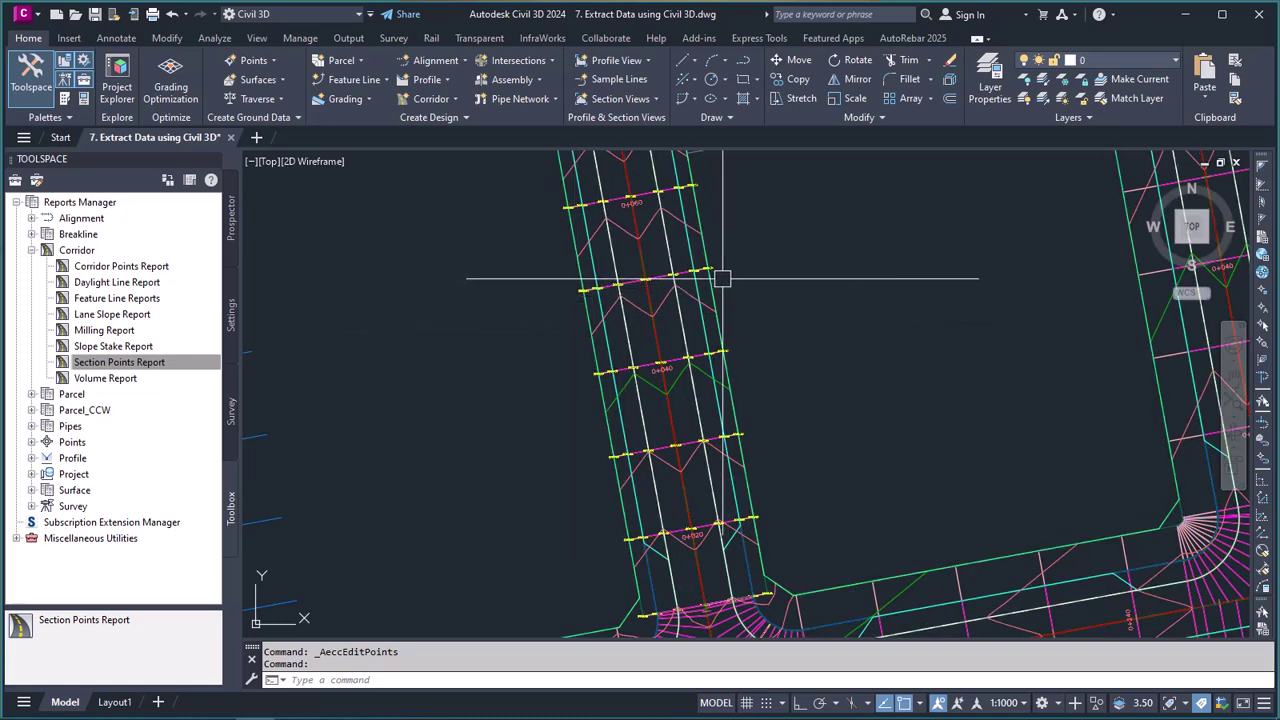
{"action": "scroll", "coordinate": [722, 279], "scroll_direction": "up", "scroll_amount": 3}
{"action": "scroll", "coordinate": [690, 328], "scroll_direction": "down", "scroll_amount": 6}
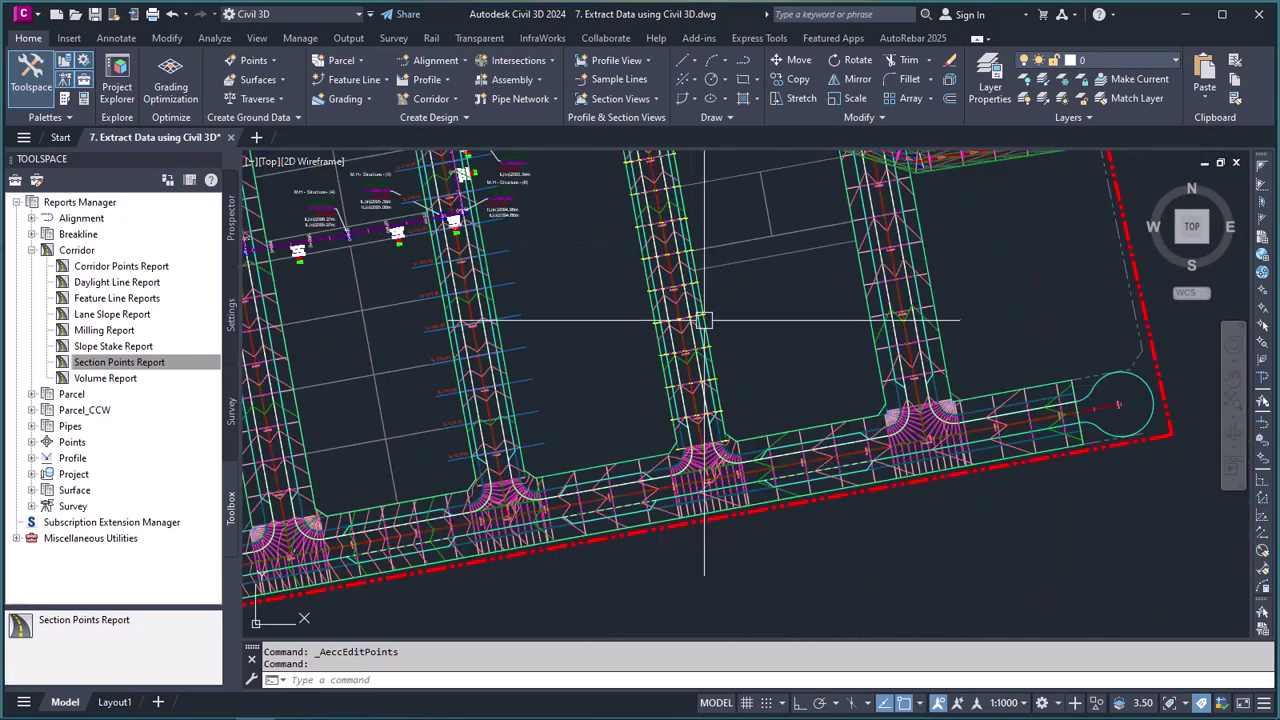
{"action": "scroll", "coordinate": [690, 328], "scroll_direction": "up", "scroll_amount": 4}
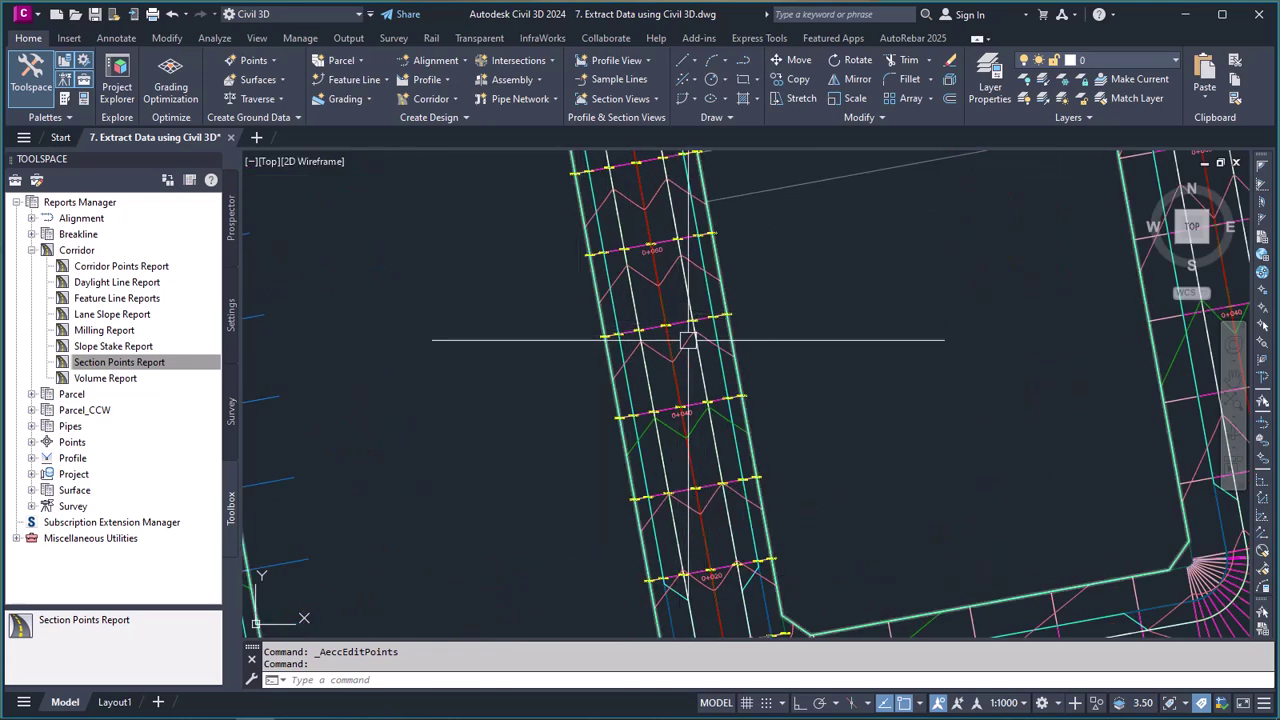
{"action": "scroll", "coordinate": [466, 466], "scroll_direction": "down", "scroll_amount": 3}
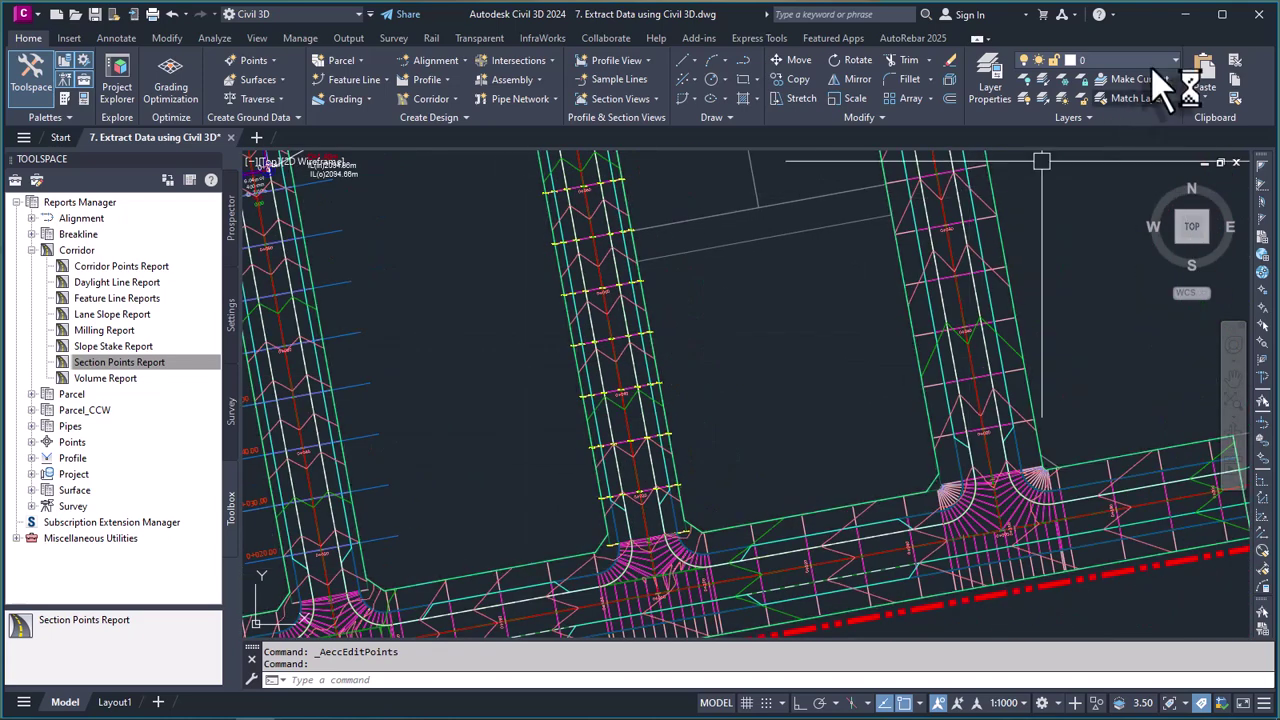
- Execute the corridor Section Points Report and filter its point codes by the Top link code
{"action": "left_click", "coordinate": [1188, 15]}
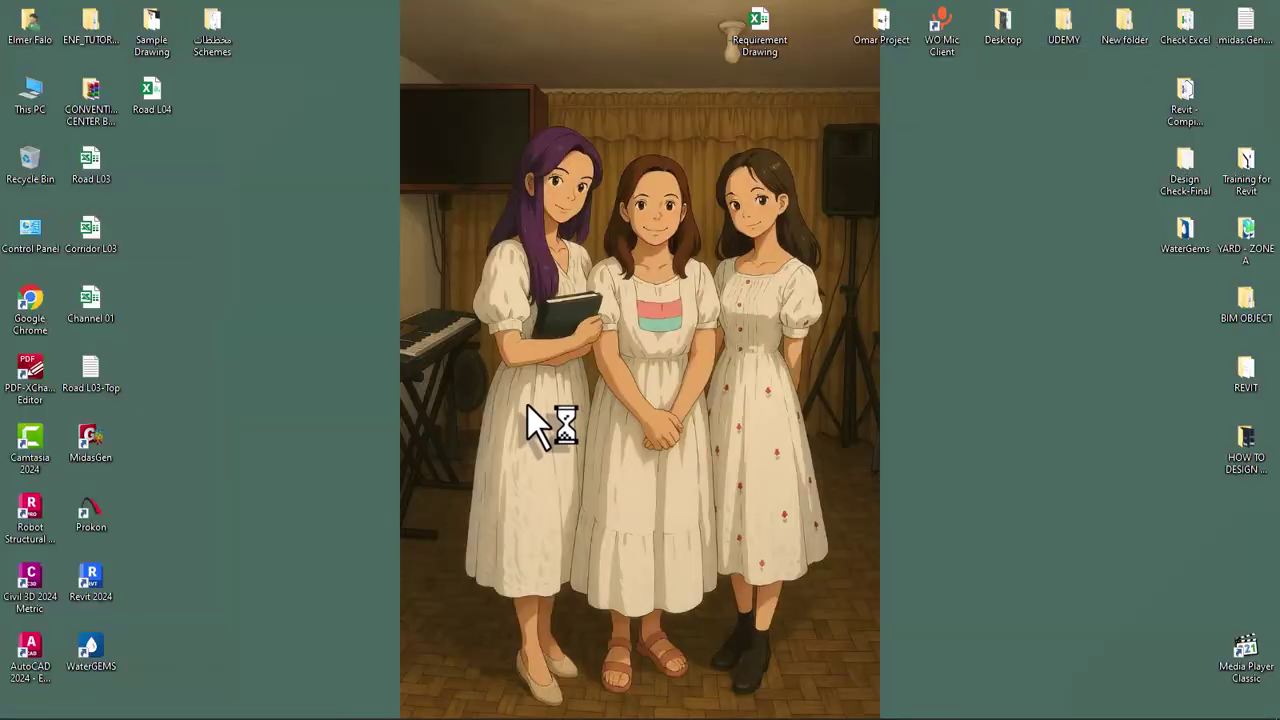
{"action": "left_click", "coordinate": [254, 706]}
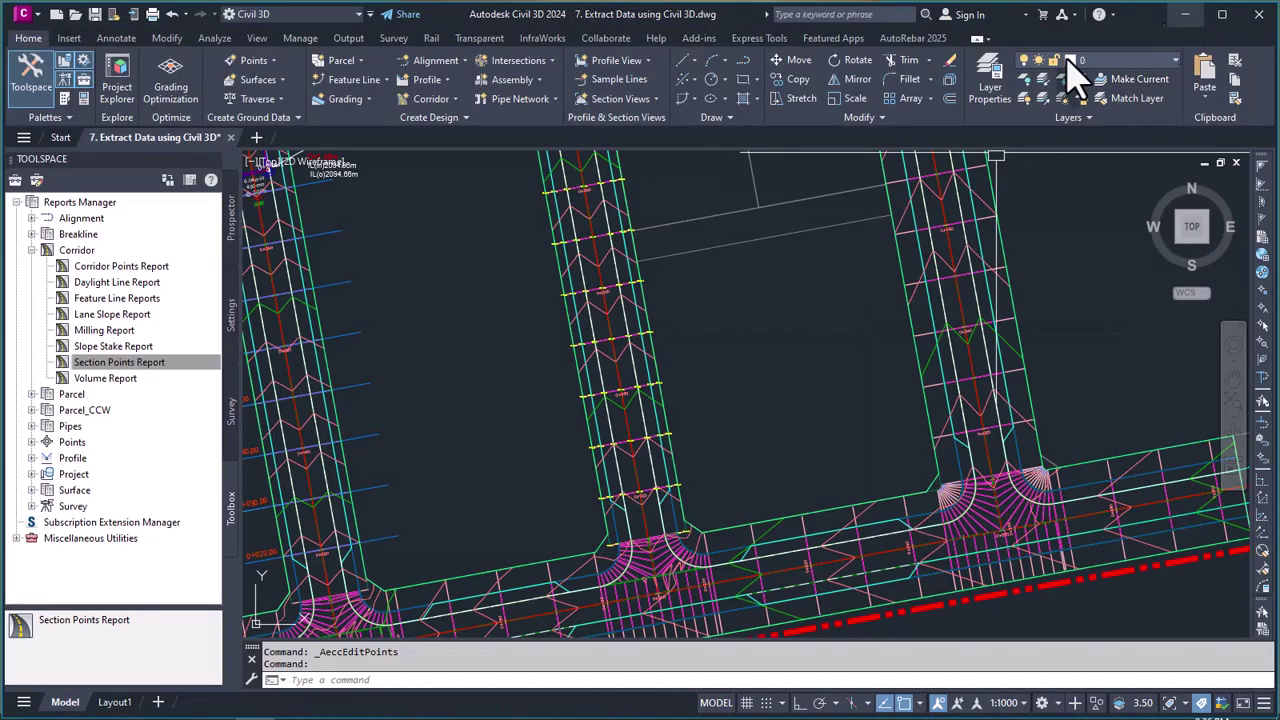
{"action": "left_click", "coordinate": [72, 356]}
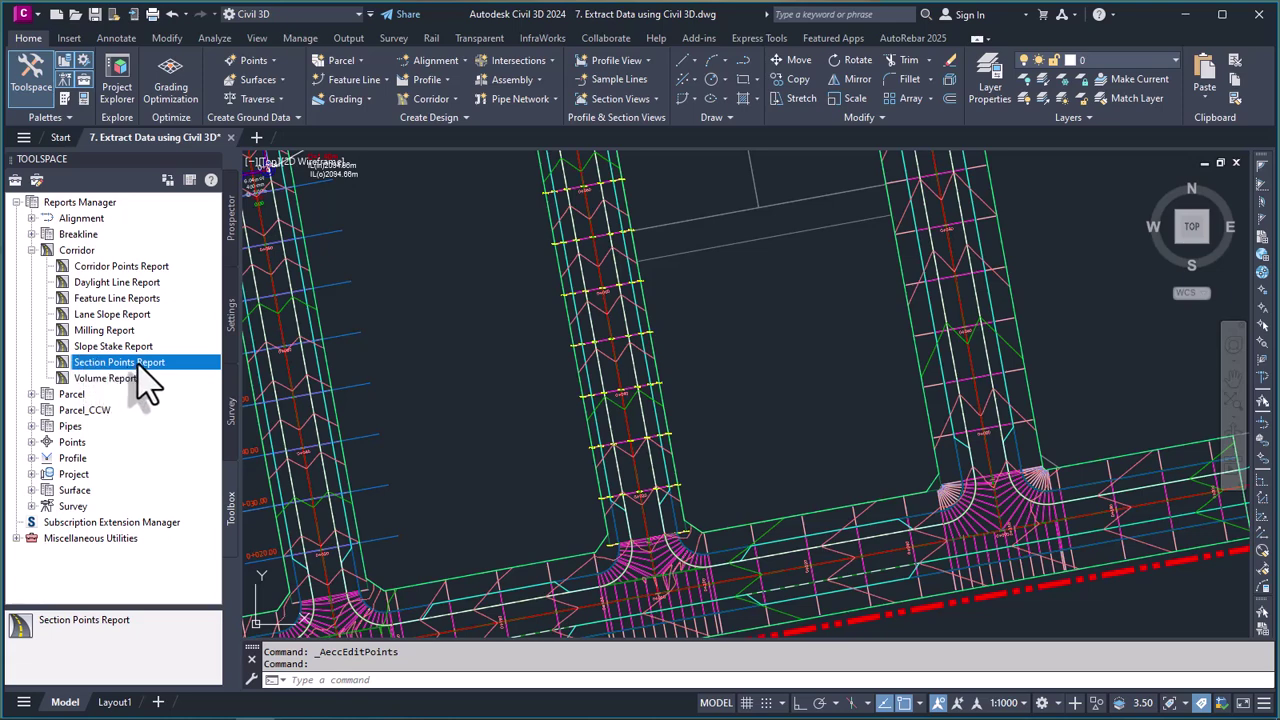
{"action": "right_click", "coordinate": [147, 385]}
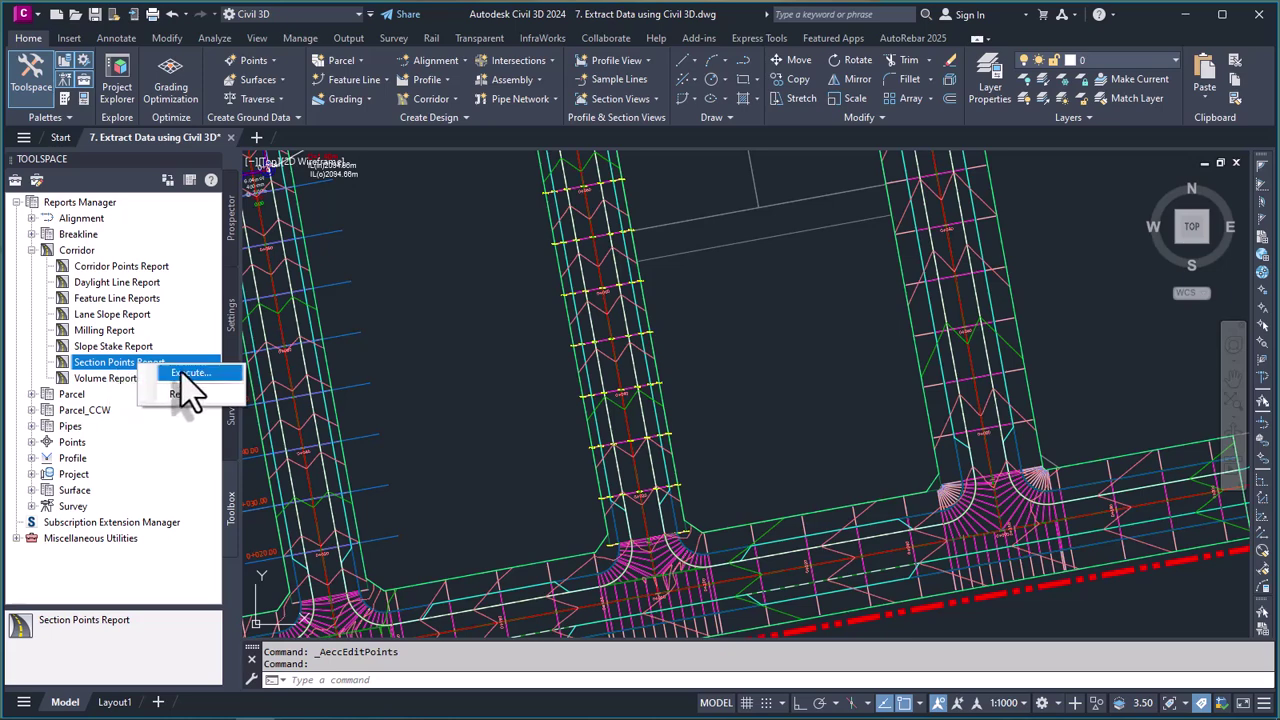
{"action": "left_click", "coordinate": [184, 372]}
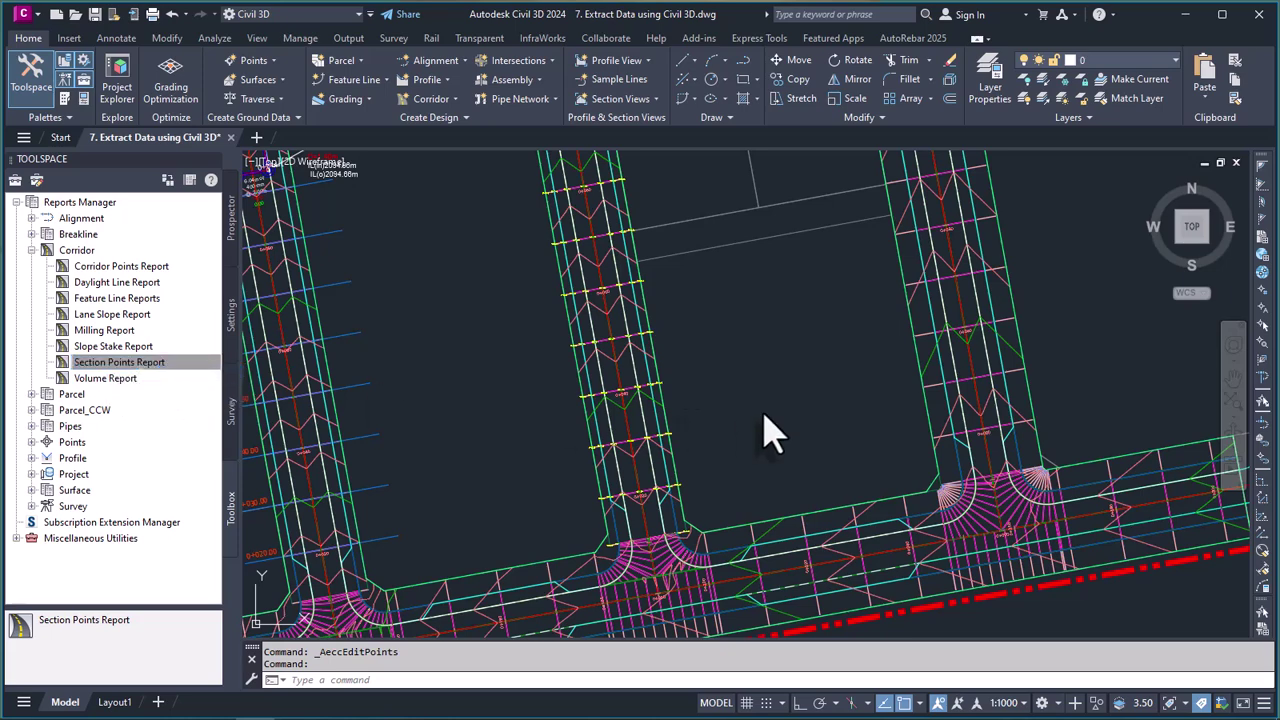
{"action": "left_click_drag", "start_coordinate": [345, 155], "coordinate": [464, 131]}
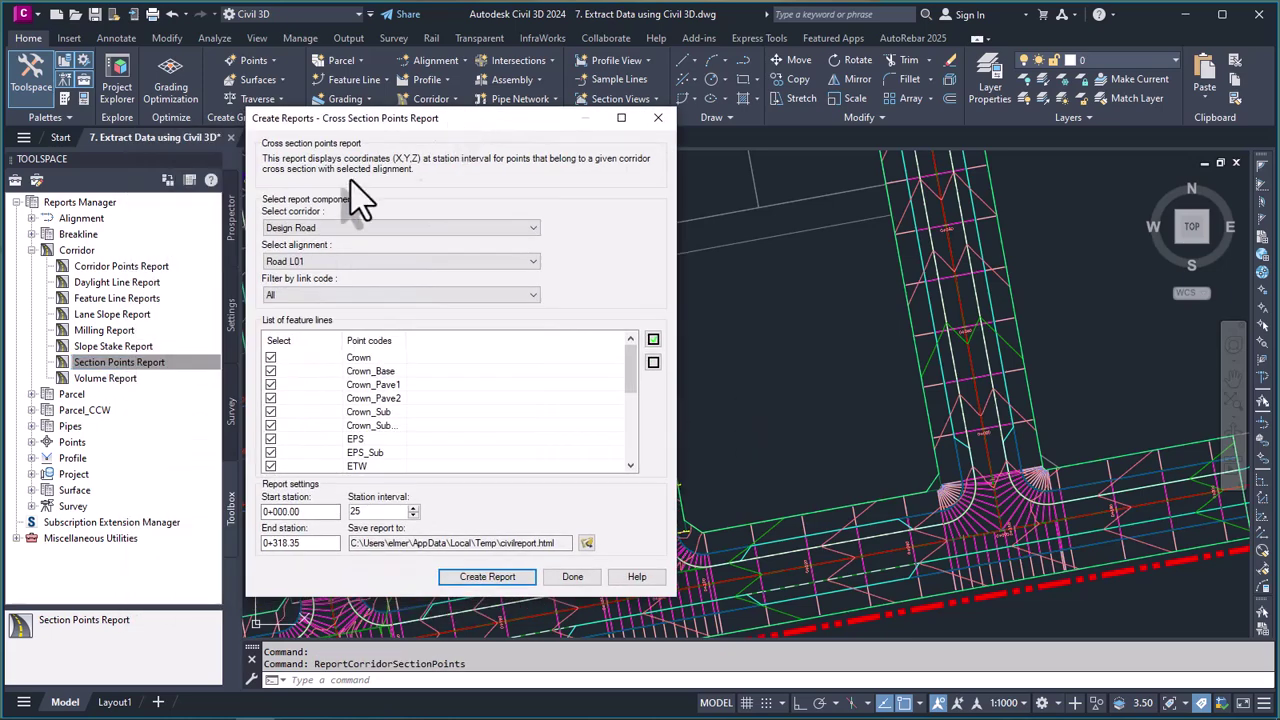
{"action": "left_click", "coordinate": [478, 296]}
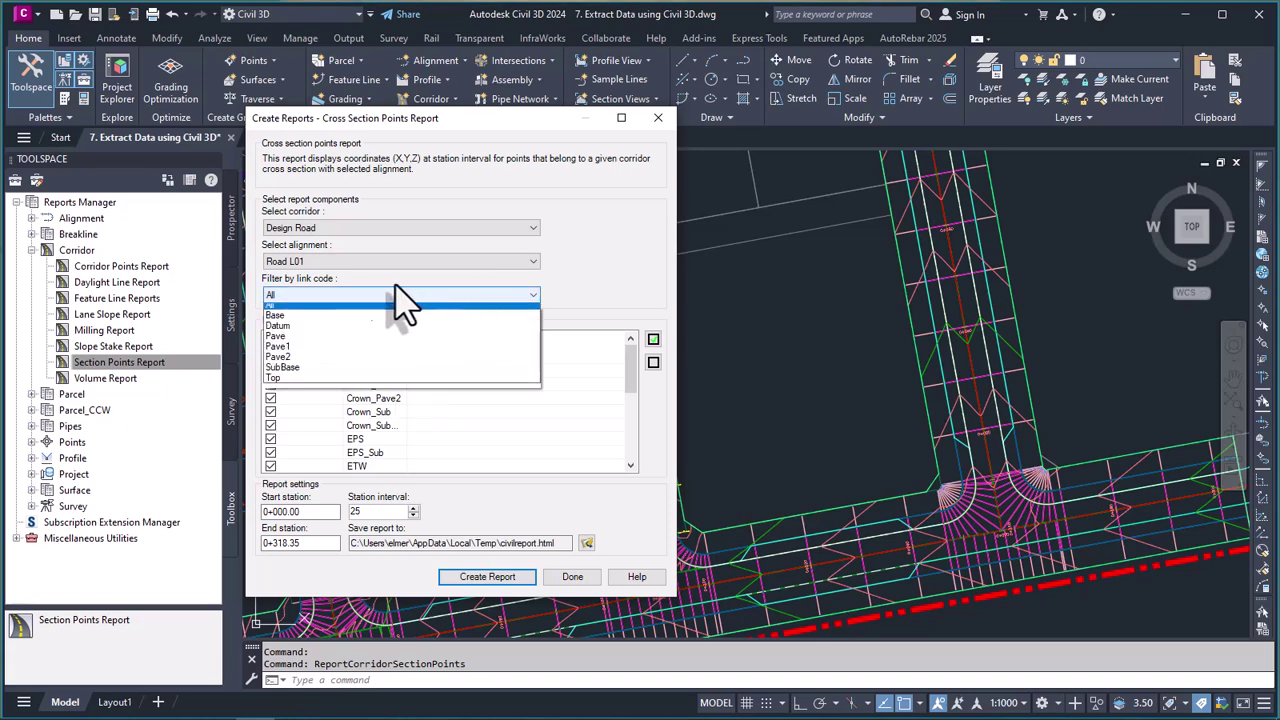
{"action": "left_click", "coordinate": [292, 400]}
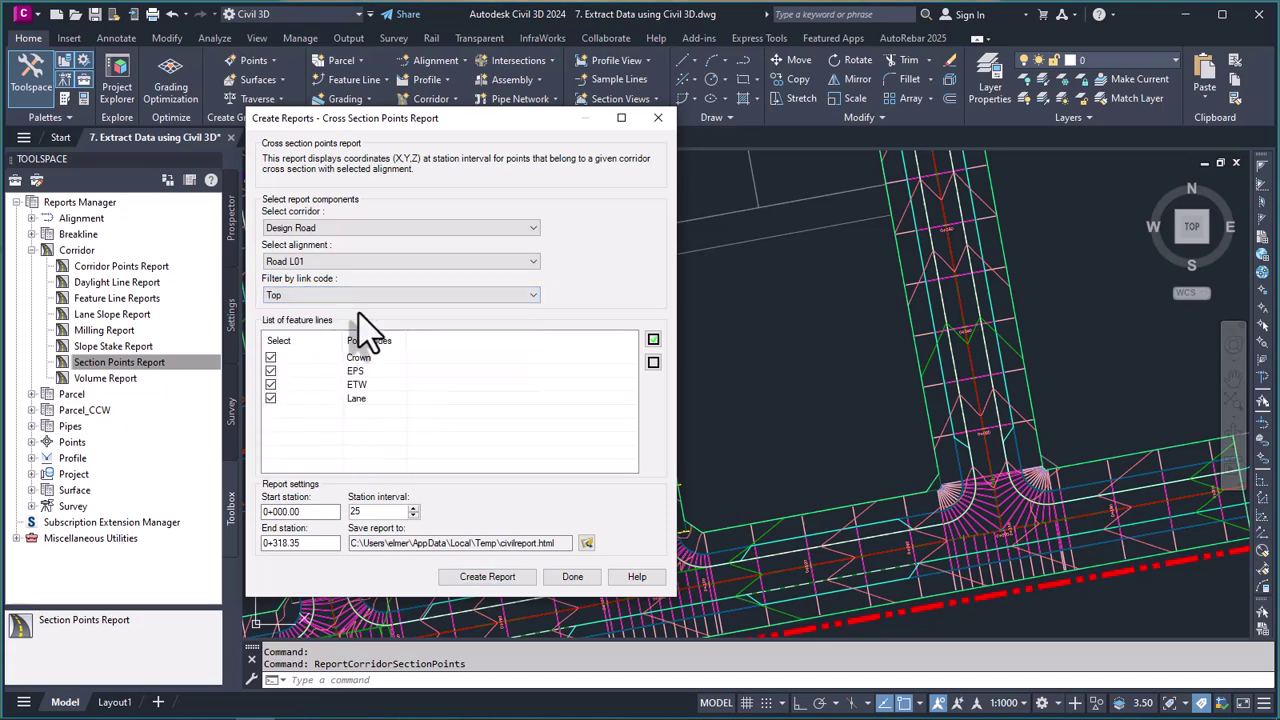
- Set the report to corridor Design Road, alignment Road L04 and link code Top, and close it without creating a report
{"action": "left_click", "coordinate": [405, 229]}
{"action": "left_click", "coordinate": [323, 242]}
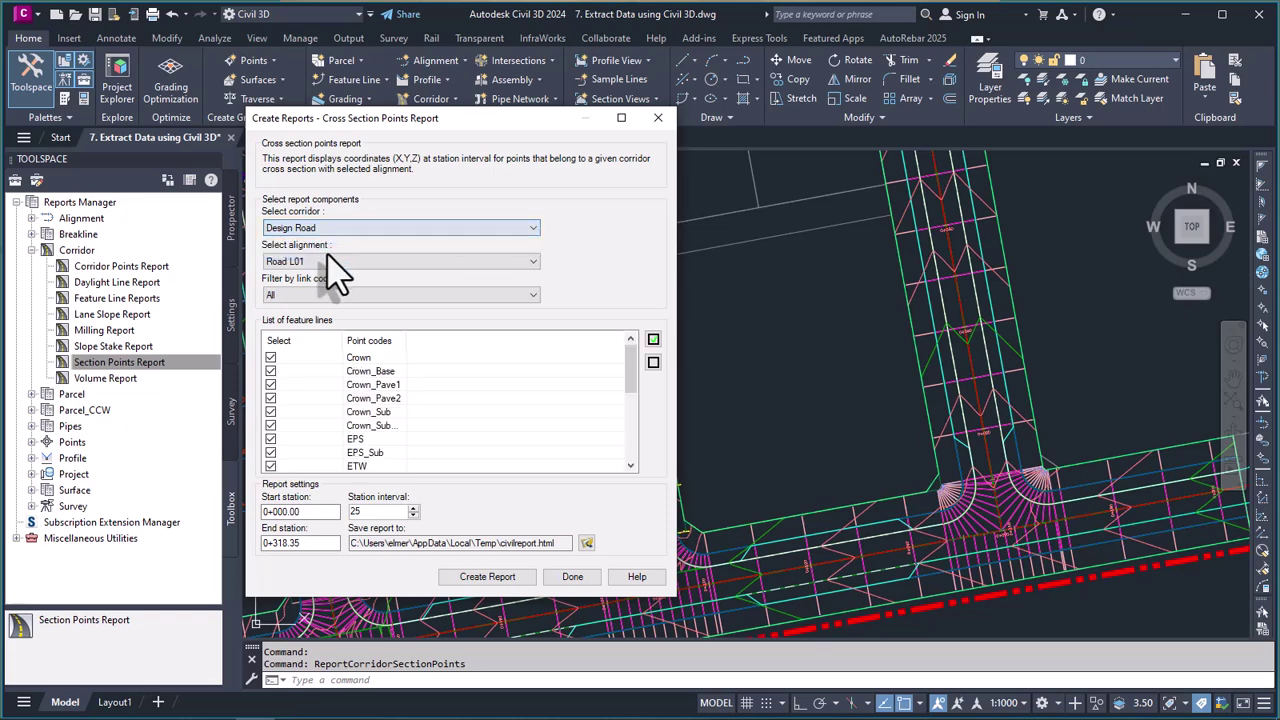
{"action": "left_click", "coordinate": [394, 262]}
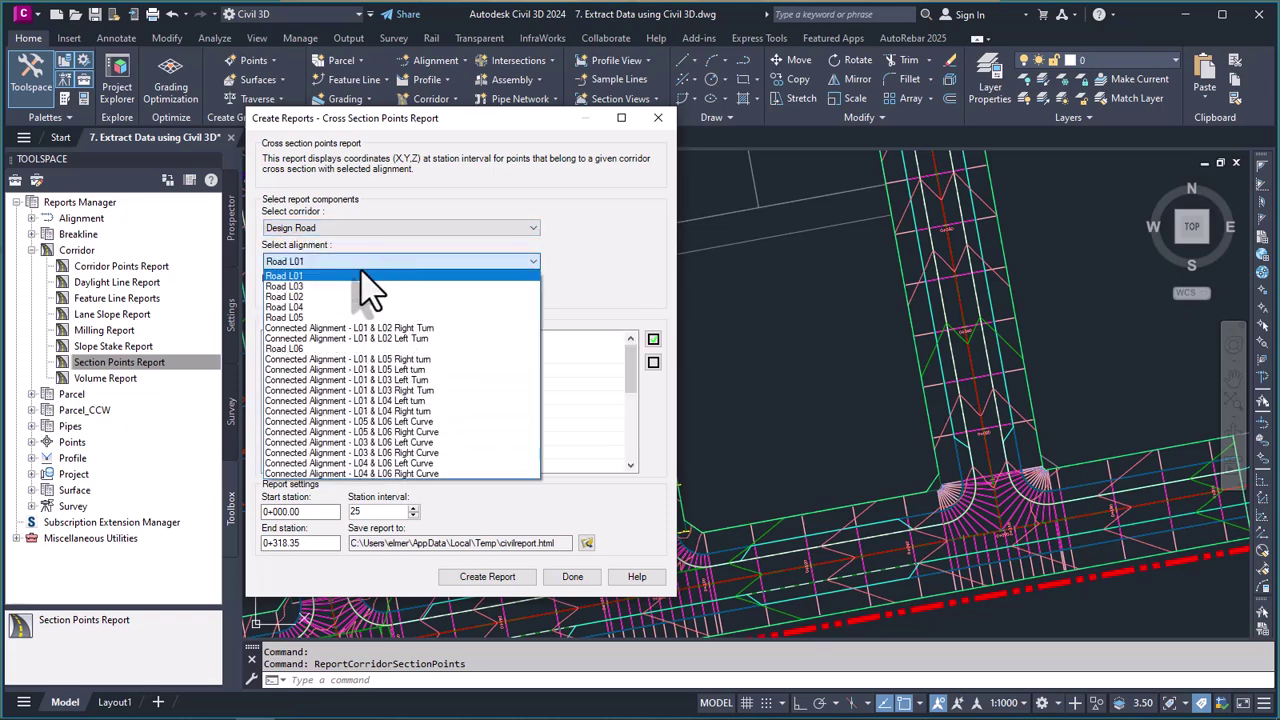
{"action": "left_click", "coordinate": [307, 307]}
{"action": "left_click", "coordinate": [405, 296]}
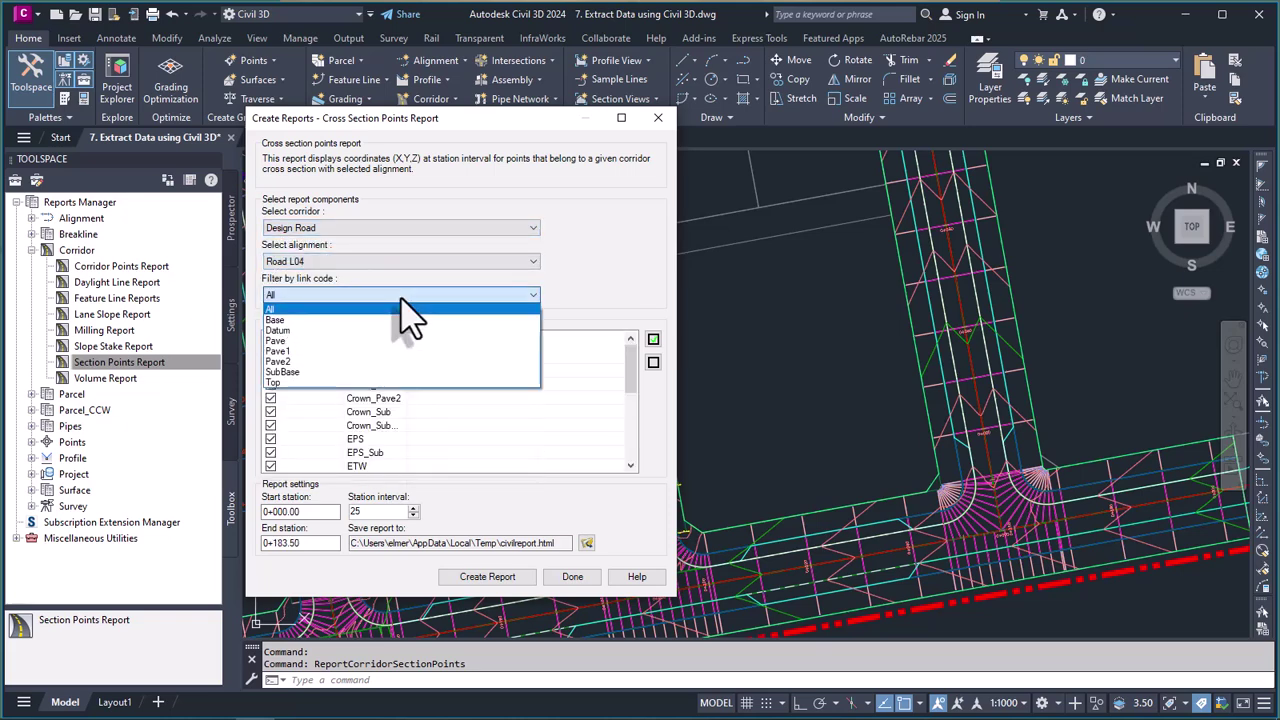
{"action": "left_click", "coordinate": [295, 383]}
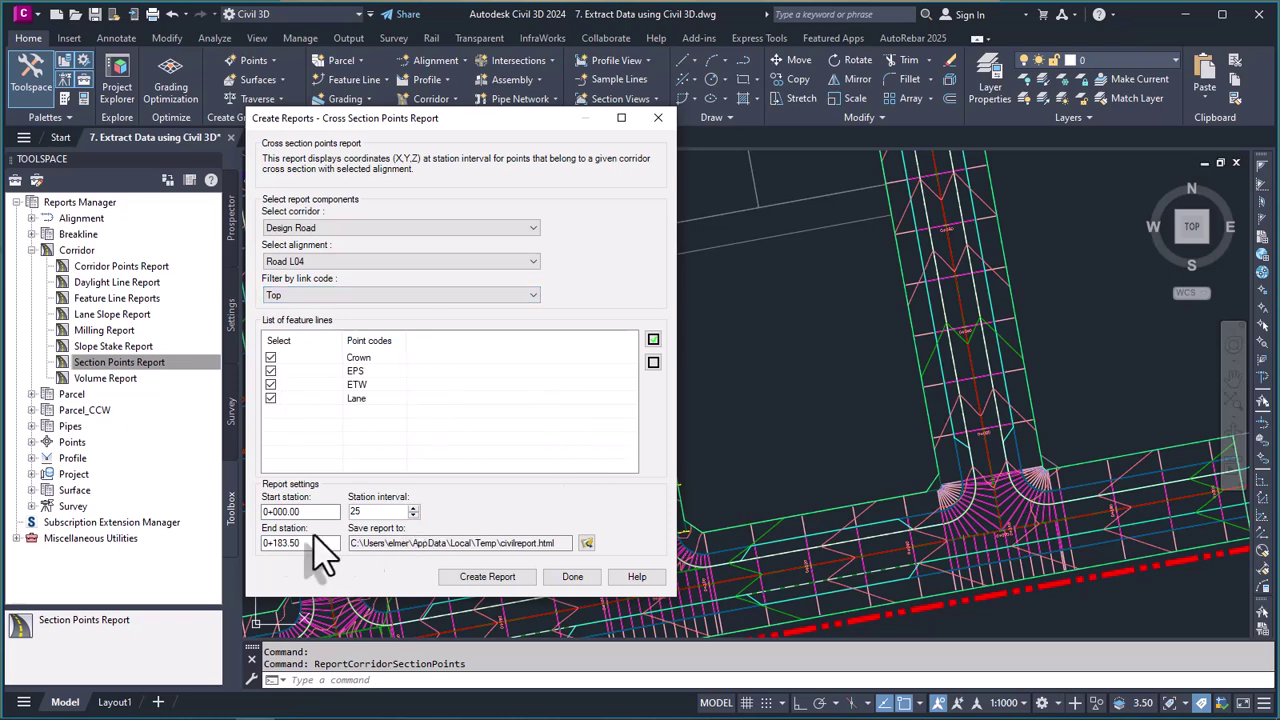
{"action": "left_click_drag", "start_coordinate": [308, 512], "coordinate": [240, 513]}
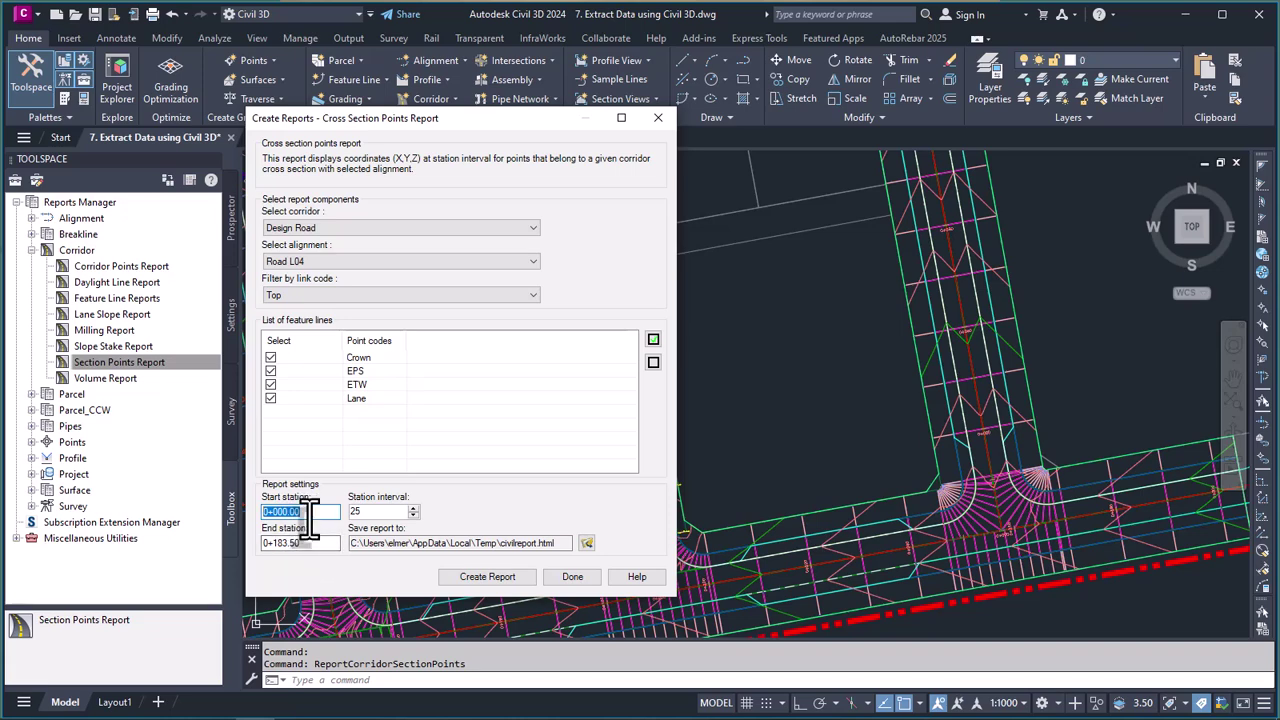
{"action": "left_click_drag", "start_coordinate": [443, 120], "coordinate": [232, 117]}
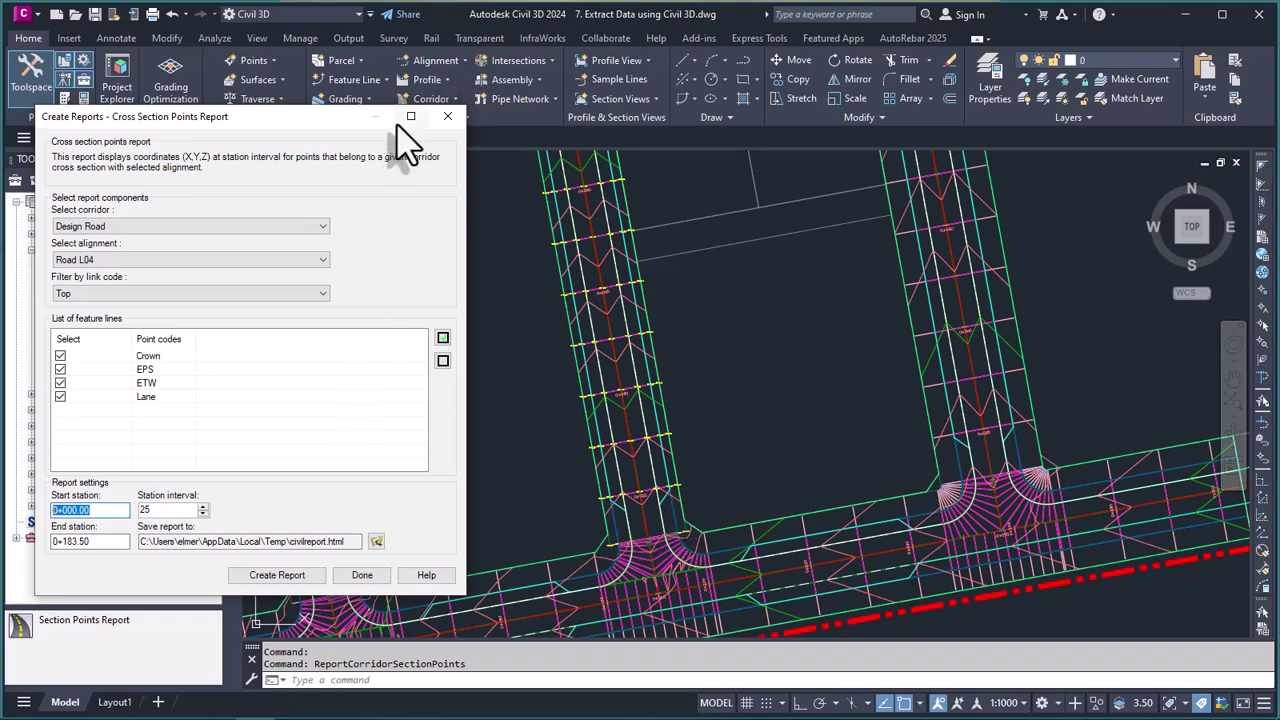
{"action": "left_click", "coordinate": [447, 116]}
{"action": "left_click", "coordinate": [32, 250]}
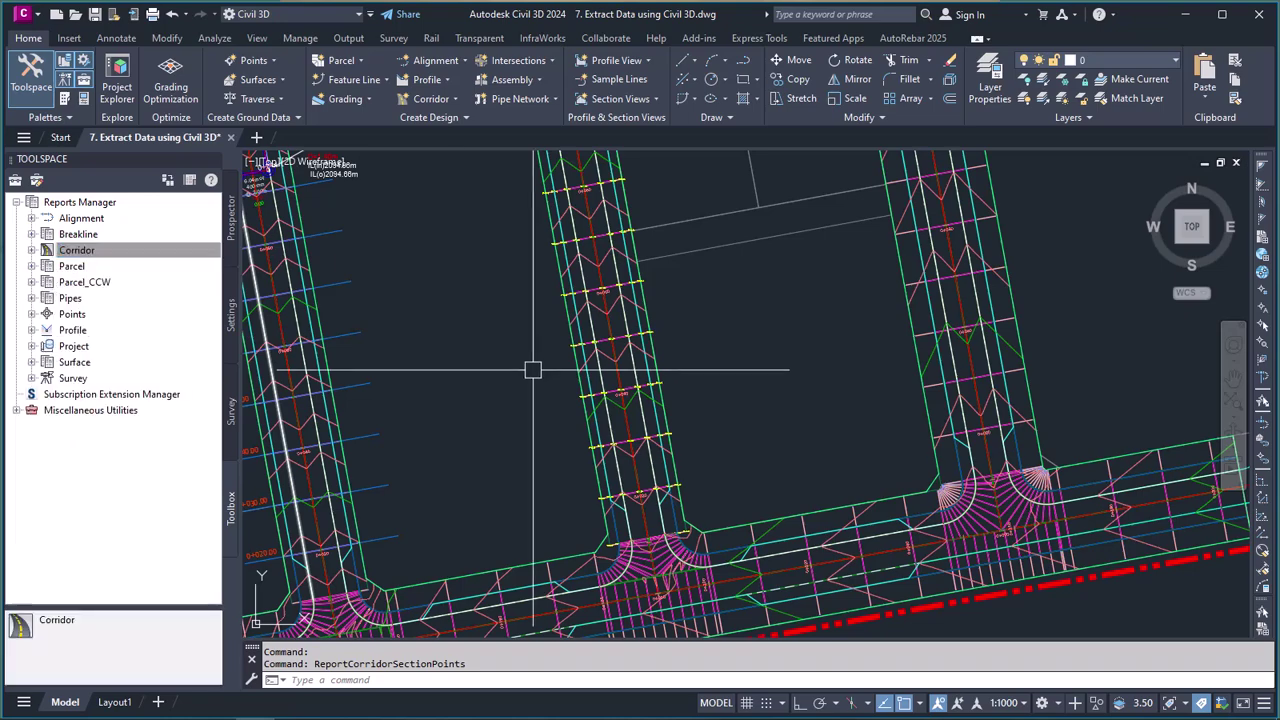
- Look over the whole drawing, from the road corridors and channel to the profile views, cross sections and tables
{"action": "scroll", "coordinate": [563, 320], "scroll_direction": "down", "scroll_amount": 8}
{"action": "scroll", "coordinate": [563, 320], "scroll_direction": "up", "scroll_amount": 5}
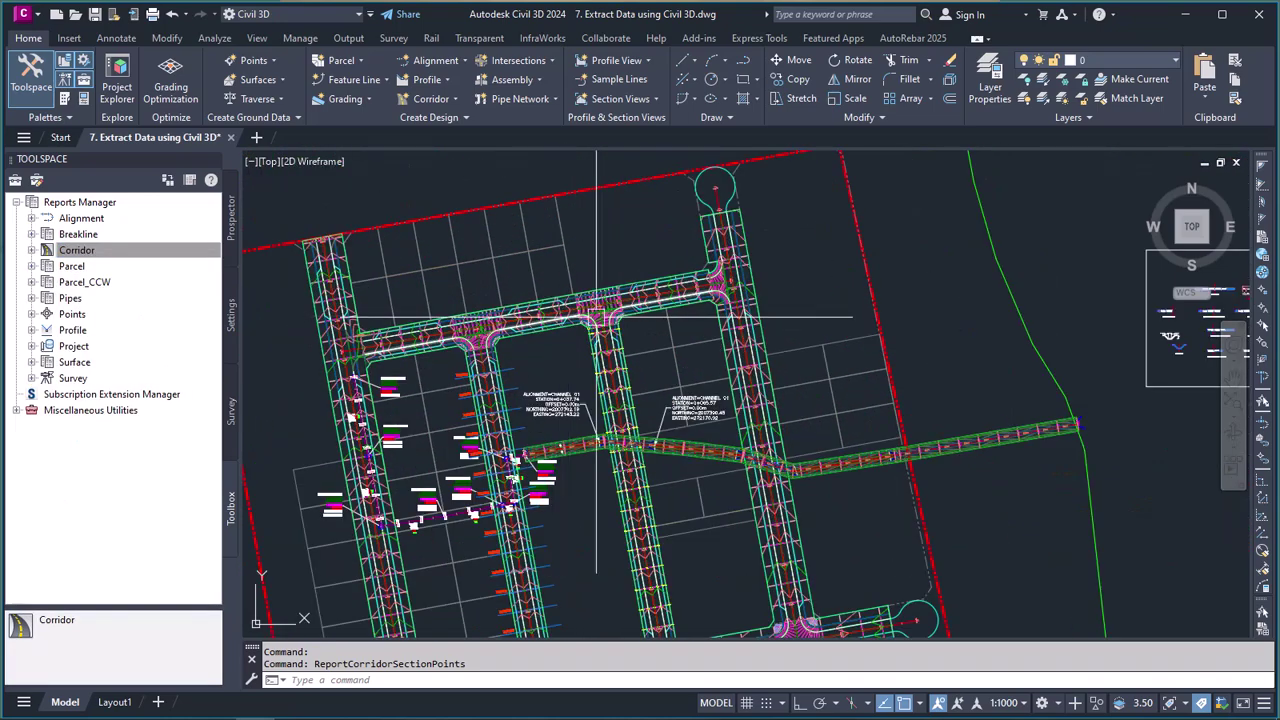
{"action": "scroll", "coordinate": [428, 324], "scroll_direction": "down", "scroll_amount": 4}
{"action": "scroll", "coordinate": [428, 324], "scroll_direction": "down", "scroll_amount": 1}
{"action": "scroll", "coordinate": [428, 324], "scroll_direction": "down", "scroll_amount": 5}
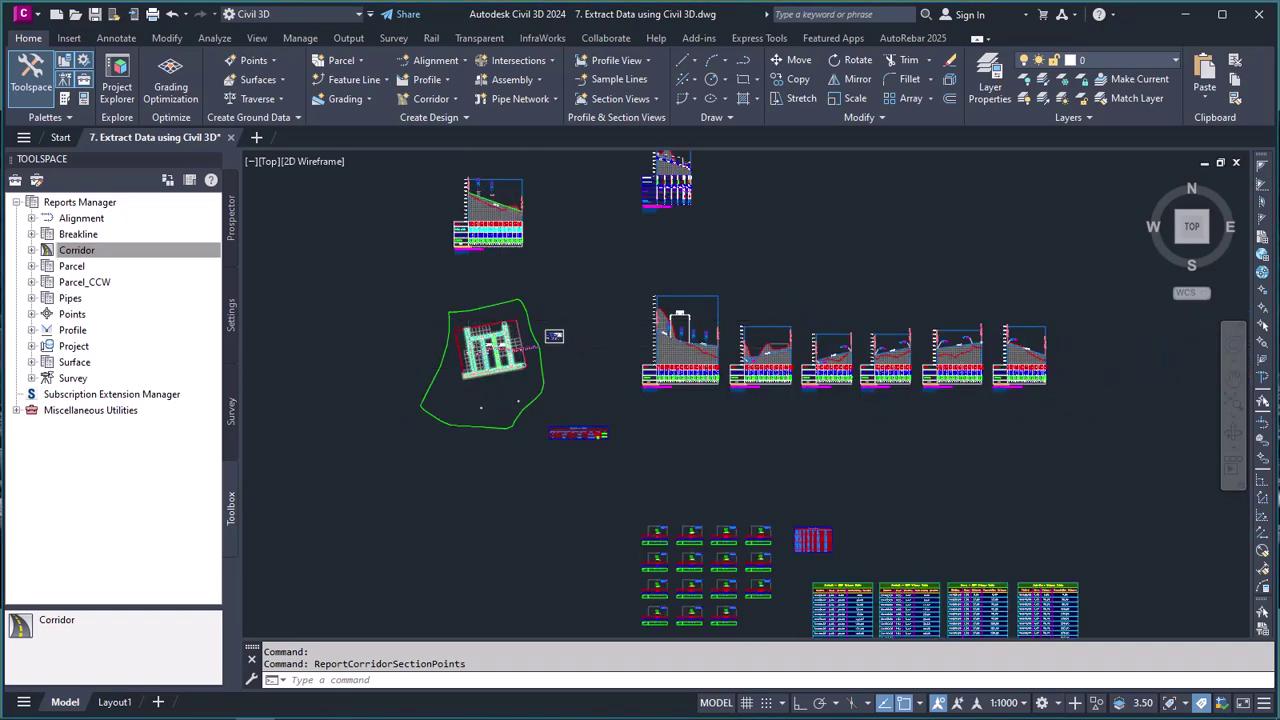
{"action": "scroll", "coordinate": [464, 386], "scroll_direction": "down", "scroll_amount": 2}
{"action": "scroll", "coordinate": [498, 310], "scroll_direction": "up", "scroll_amount": 2}
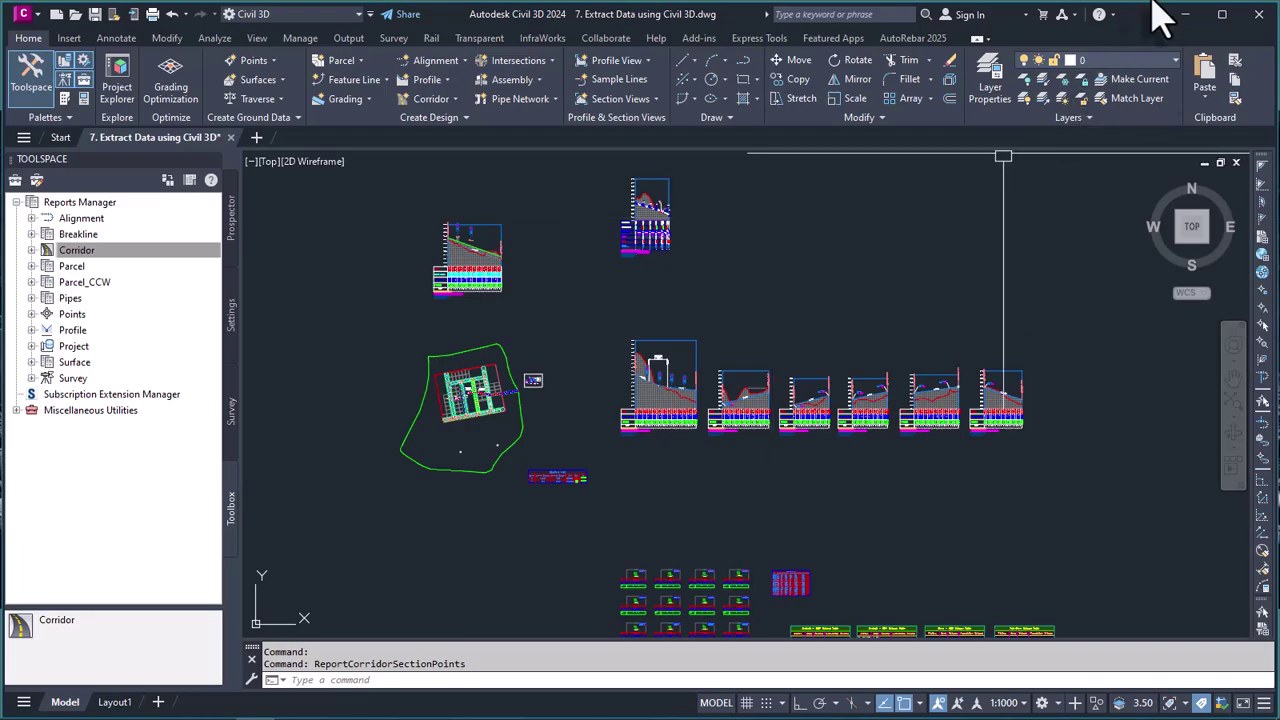
- Open the Channel 01 report from the desktop in Excel and examine its point tables by chainage
{"action": "left_click", "coordinate": [1188, 14]}
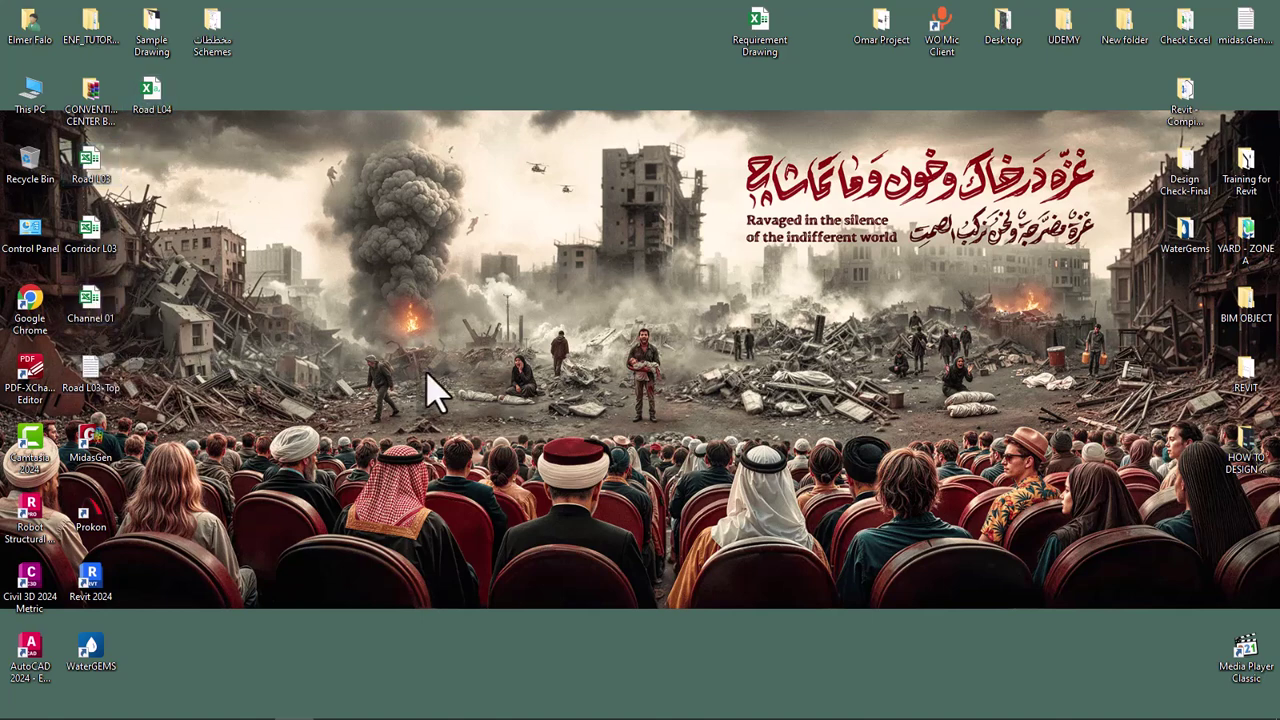
{"action": "double_click", "coordinate": [92, 310]}
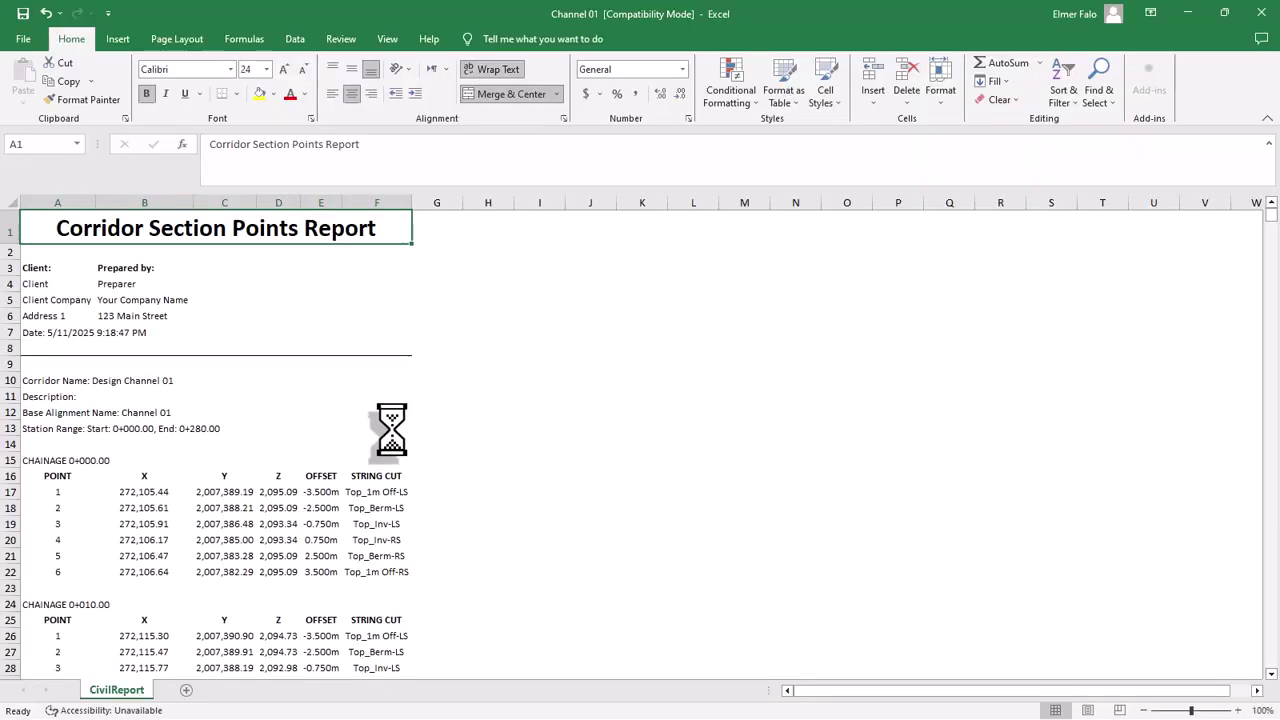
{"action": "scroll", "coordinate": [380, 440], "scroll_direction": "down", "scroll_amount": 6}
{"action": "scroll", "coordinate": [357, 450], "scroll_direction": "down", "scroll_amount": 7}
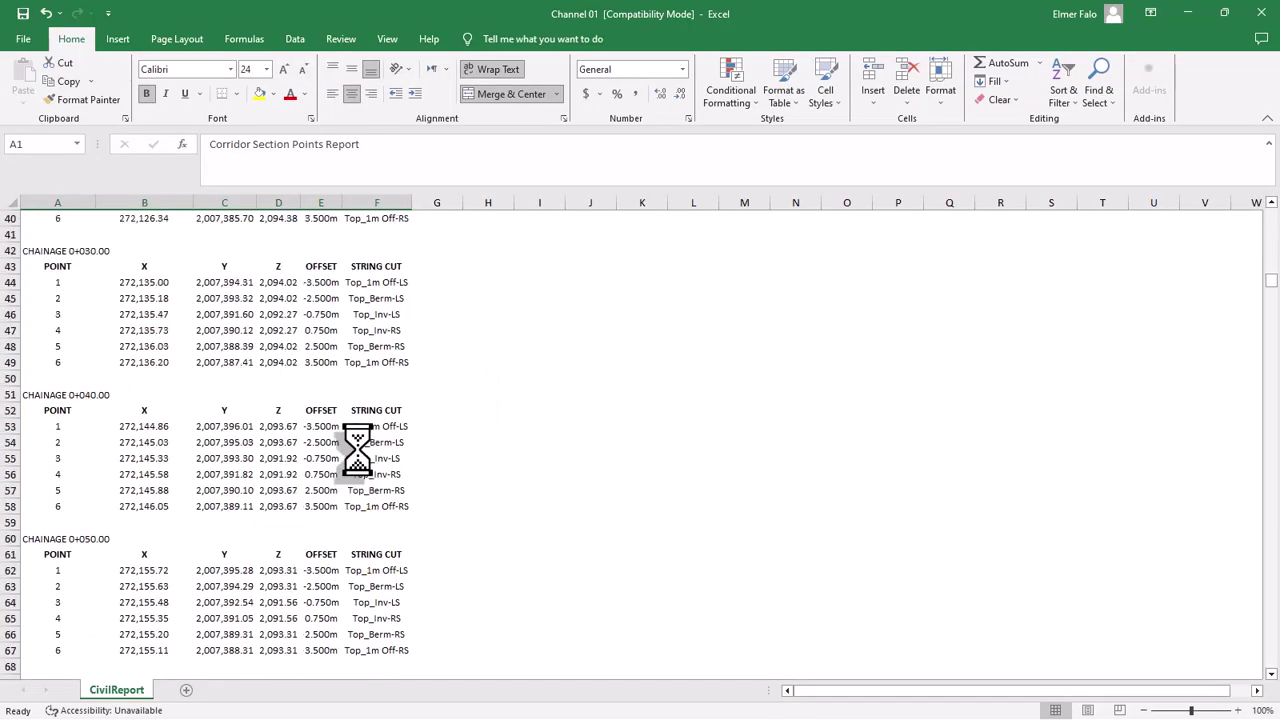
{"action": "scroll", "coordinate": [357, 450], "scroll_direction": "up", "scroll_amount": 13}
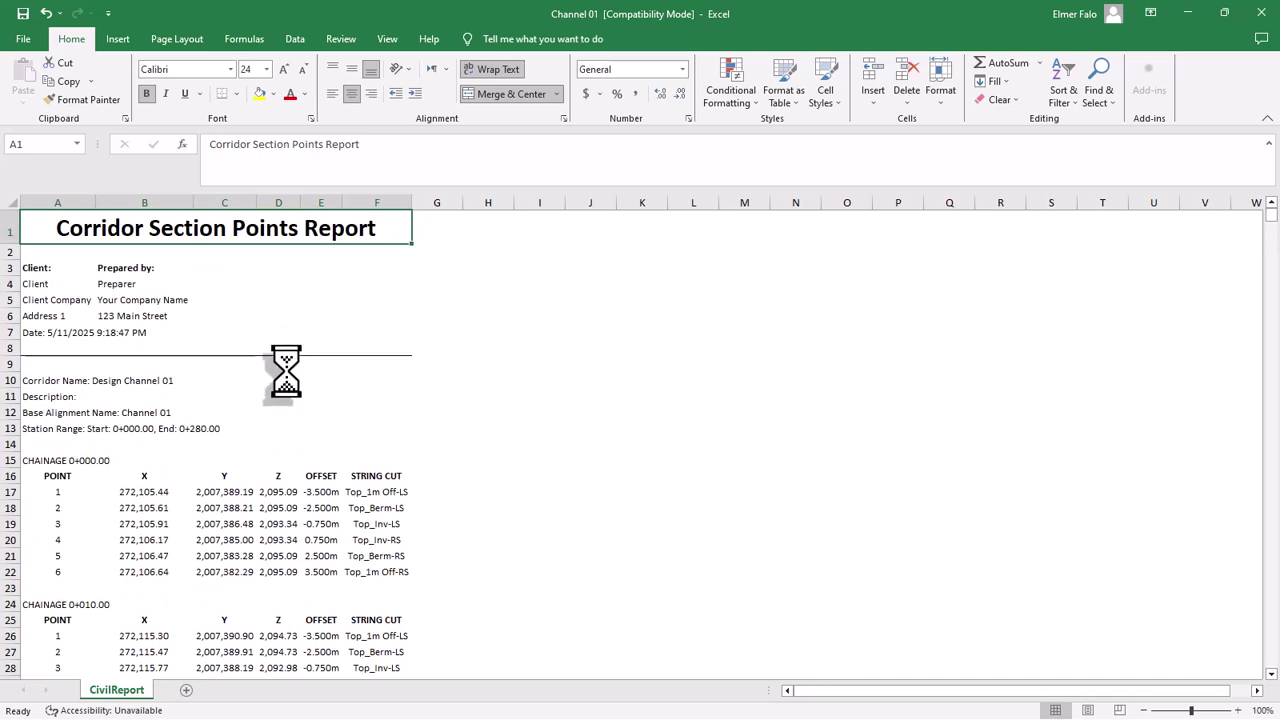
- Add a filter to columns A to F and show only the rows with point numbers 1 to 6
{"action": "left_click_drag", "start_coordinate": [45, 203], "coordinate": [367, 206]}
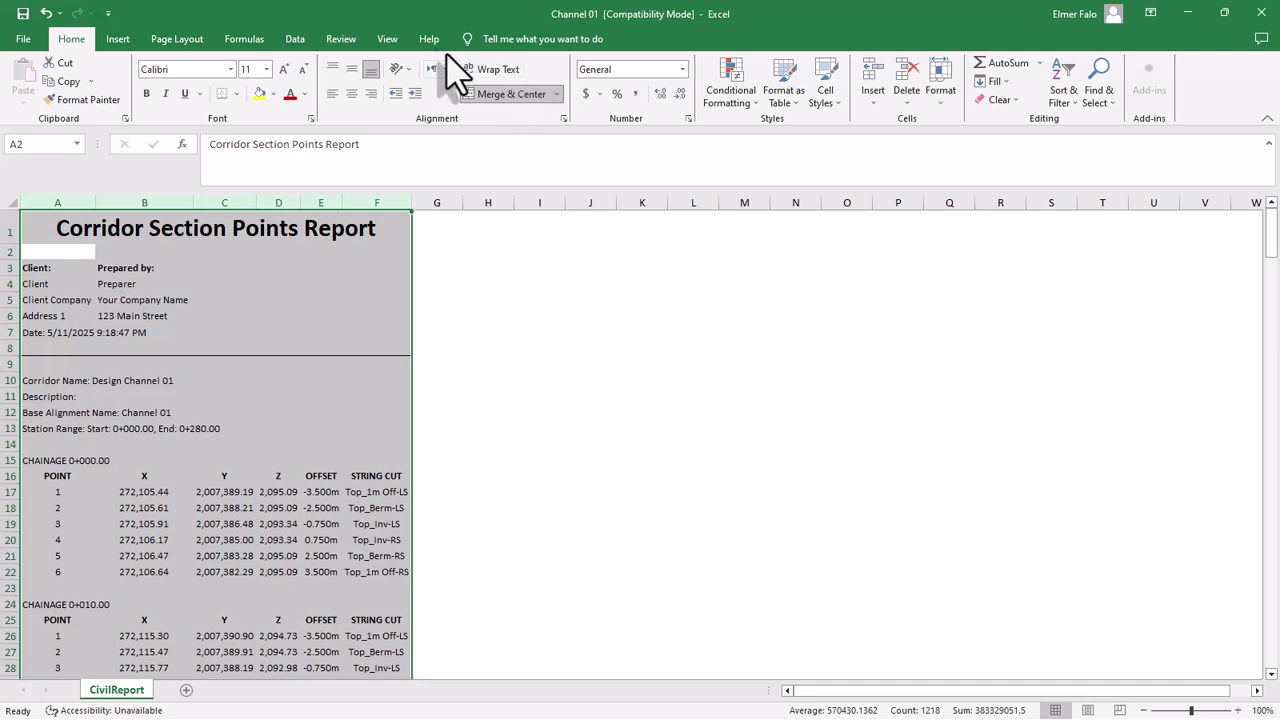
{"action": "left_click", "coordinate": [303, 42]}
{"action": "left_click", "coordinate": [551, 80]}
{"action": "left_click", "coordinate": [388, 362]}
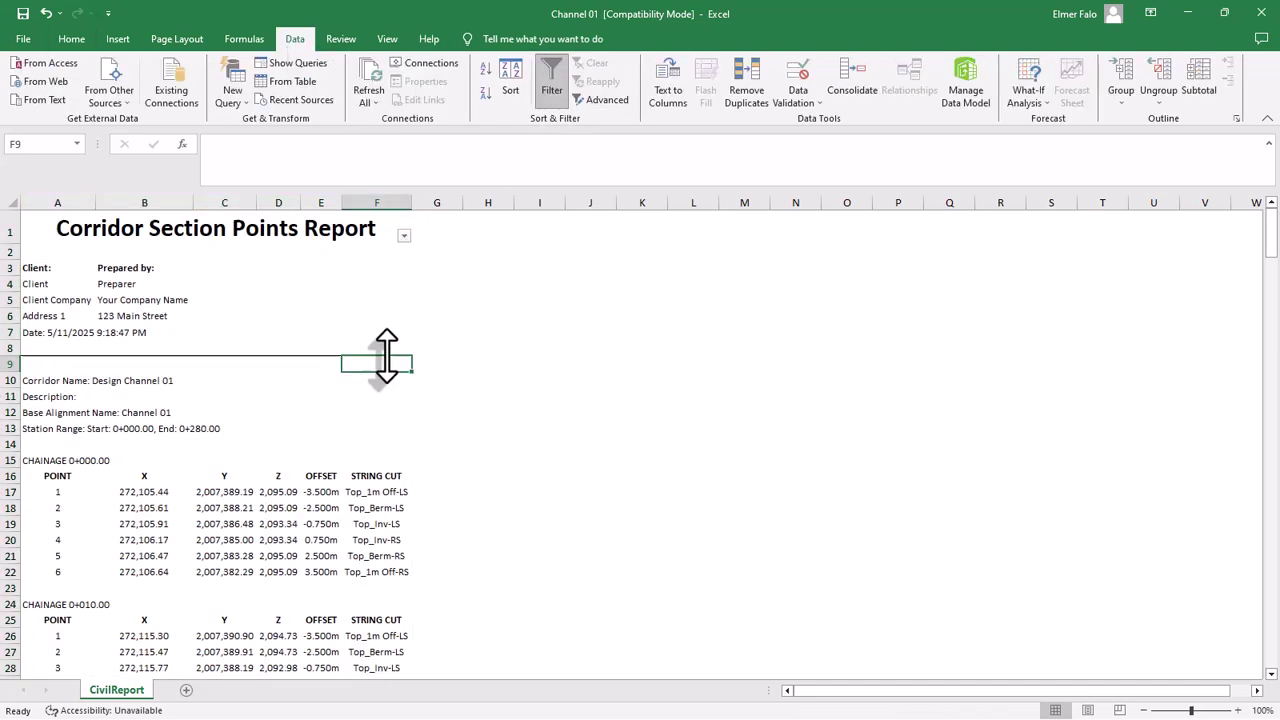
{"action": "left_click", "coordinate": [404, 237]}
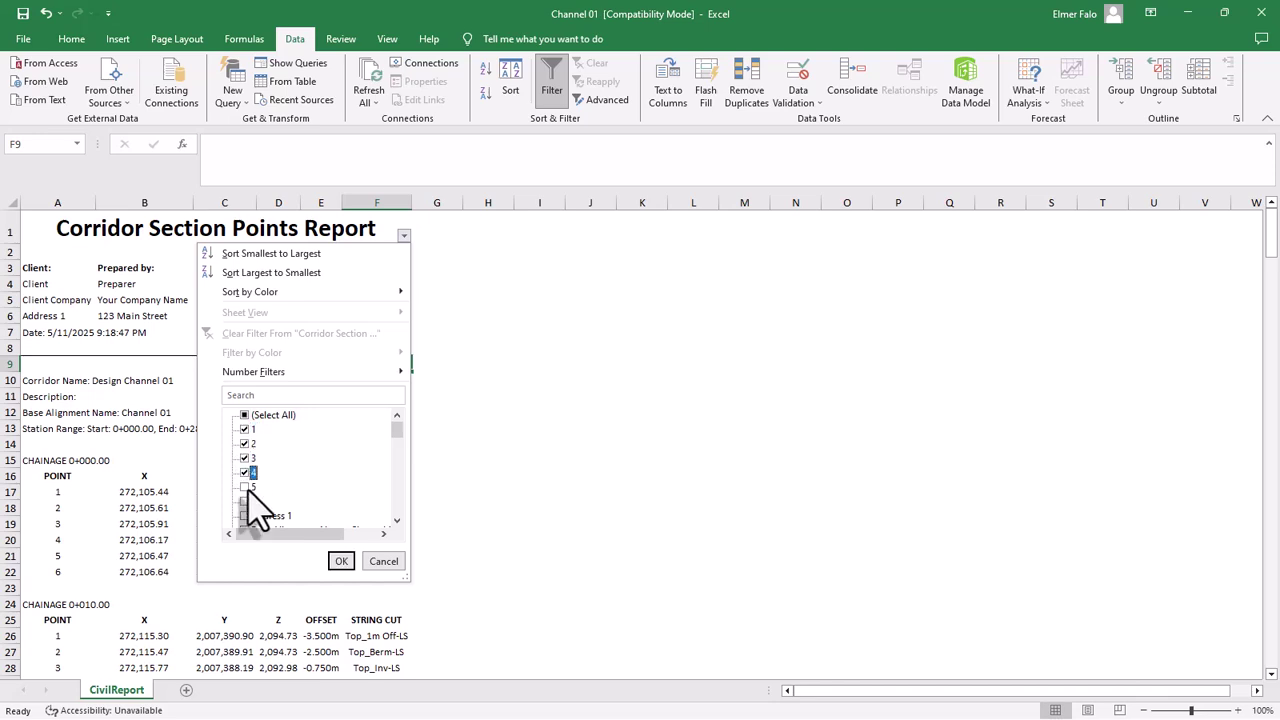
{"action": "left_click", "coordinate": [341, 561]}
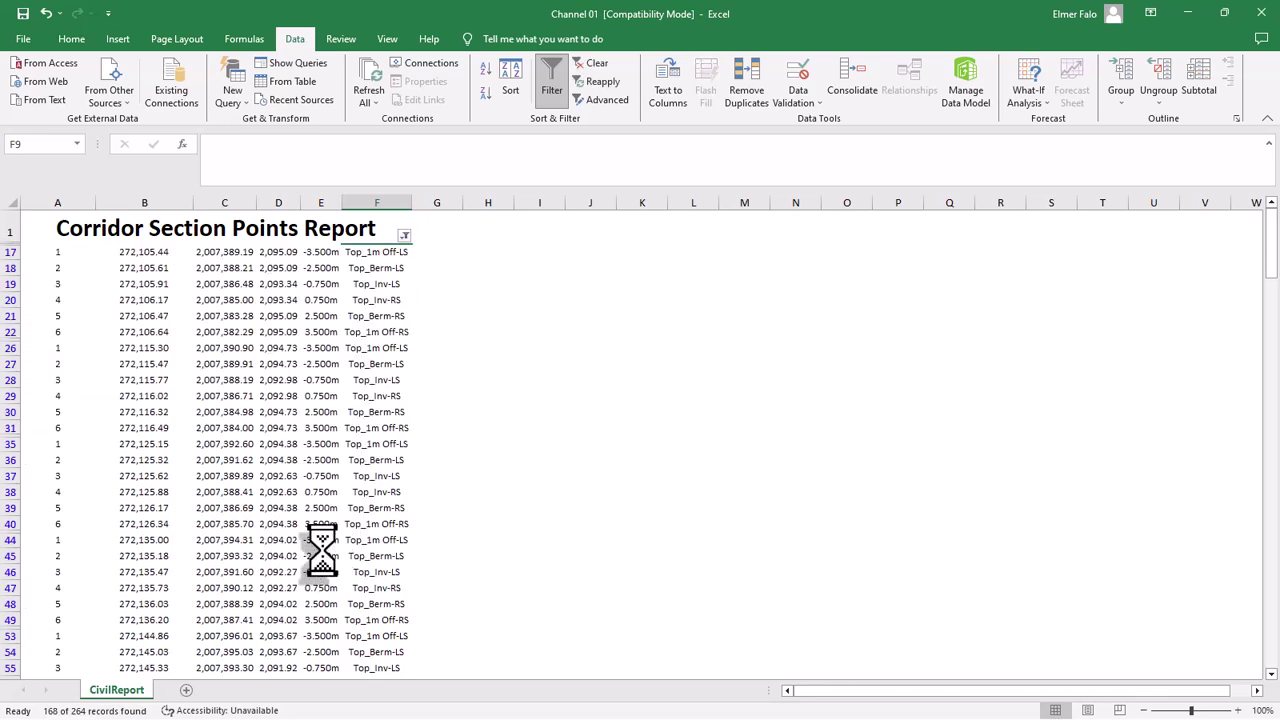
- Copy the filtered point rows in columns A to E of CivilReport into a new sheet, starting at cell A1
{"action": "left_click_drag", "start_coordinate": [57, 251], "coordinate": [323, 645]}
{"action": "right_click", "coordinate": [297, 580]}
{"action": "left_click", "coordinate": [338, 230]}
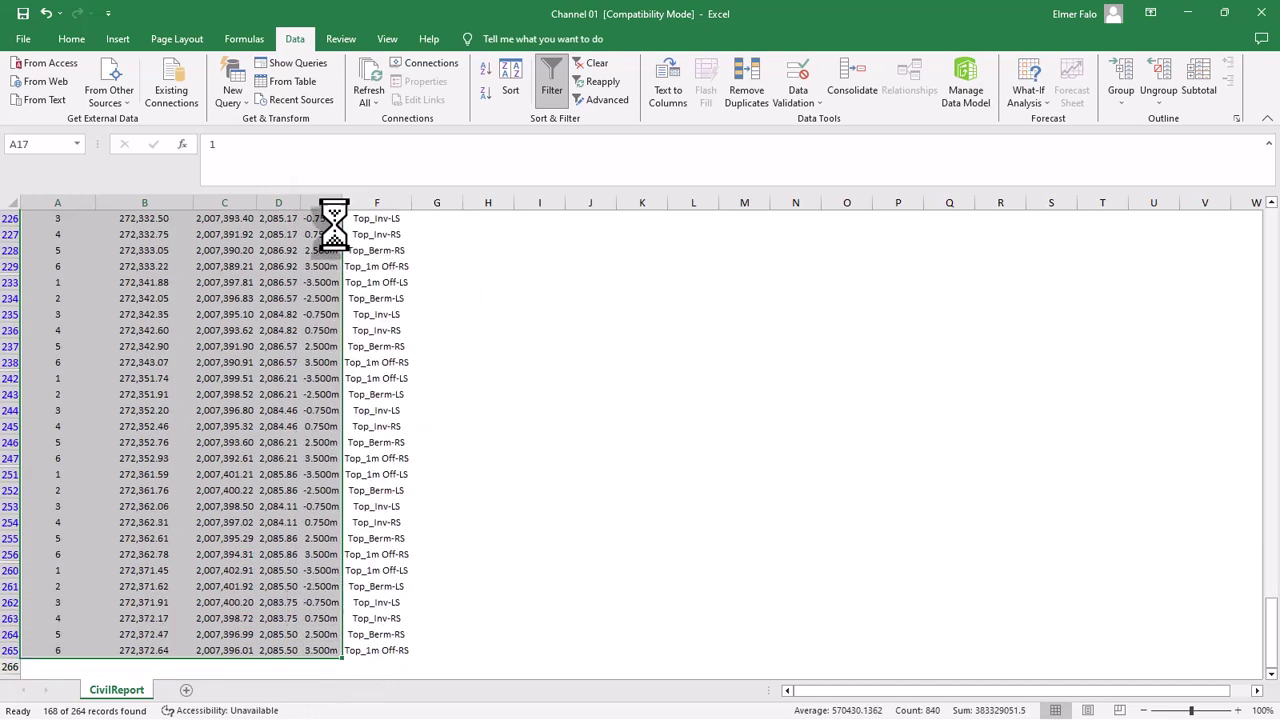
{"action": "left_click", "coordinate": [185, 690]}
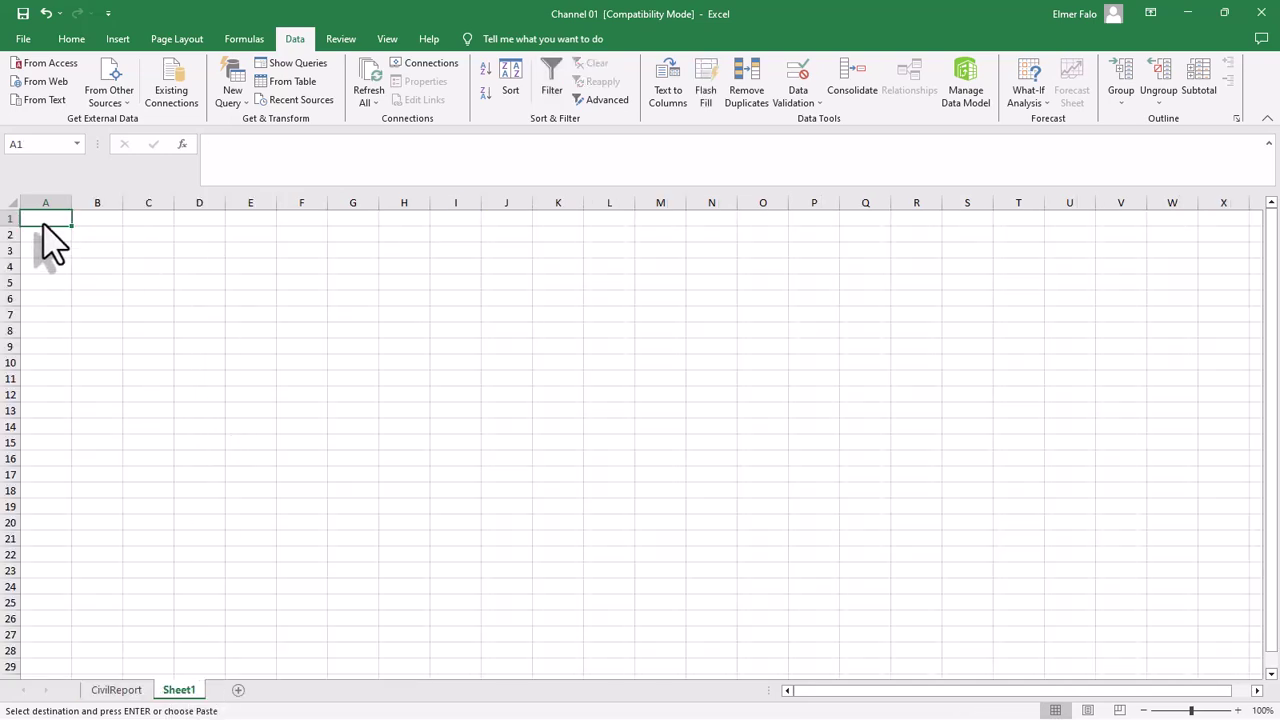
{"action": "key", "text": "ctrl+v"}
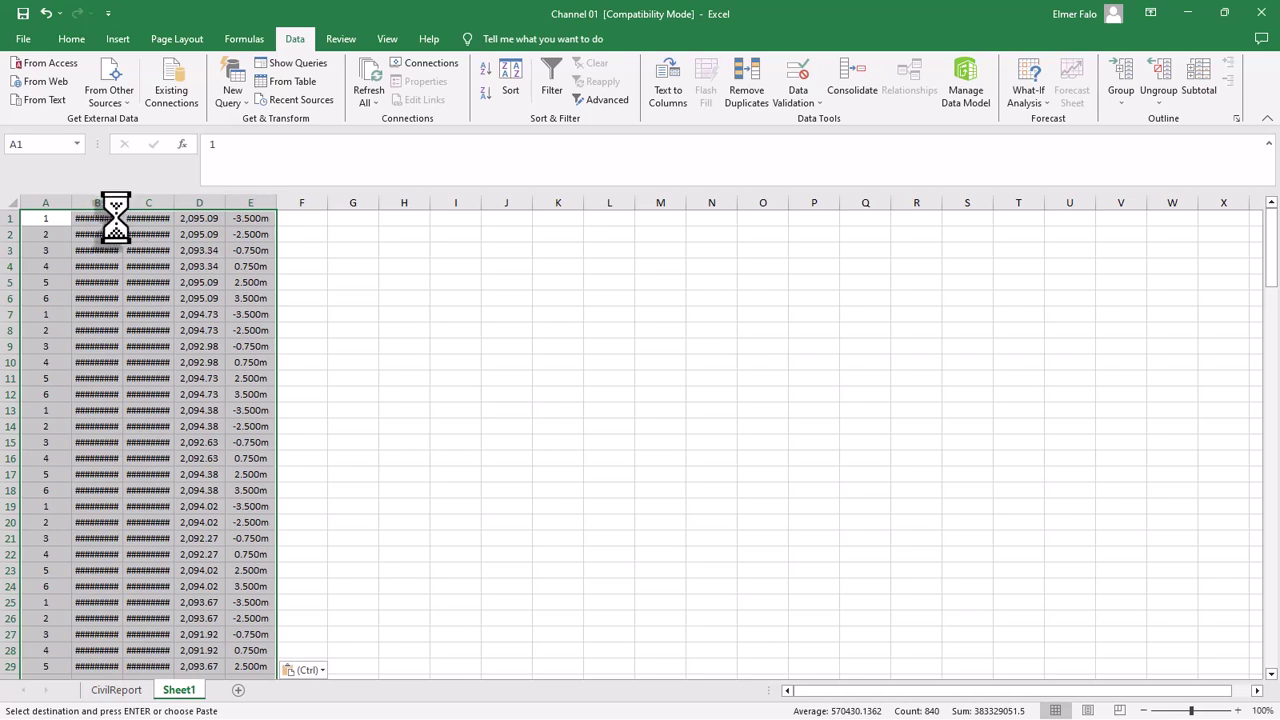
- Set the width of columns B to D in Sheet1 to 15
{"action": "left_click_drag", "start_coordinate": [197, 207], "coordinate": [199, 205]}
{"action": "right_click", "coordinate": [202, 207]}
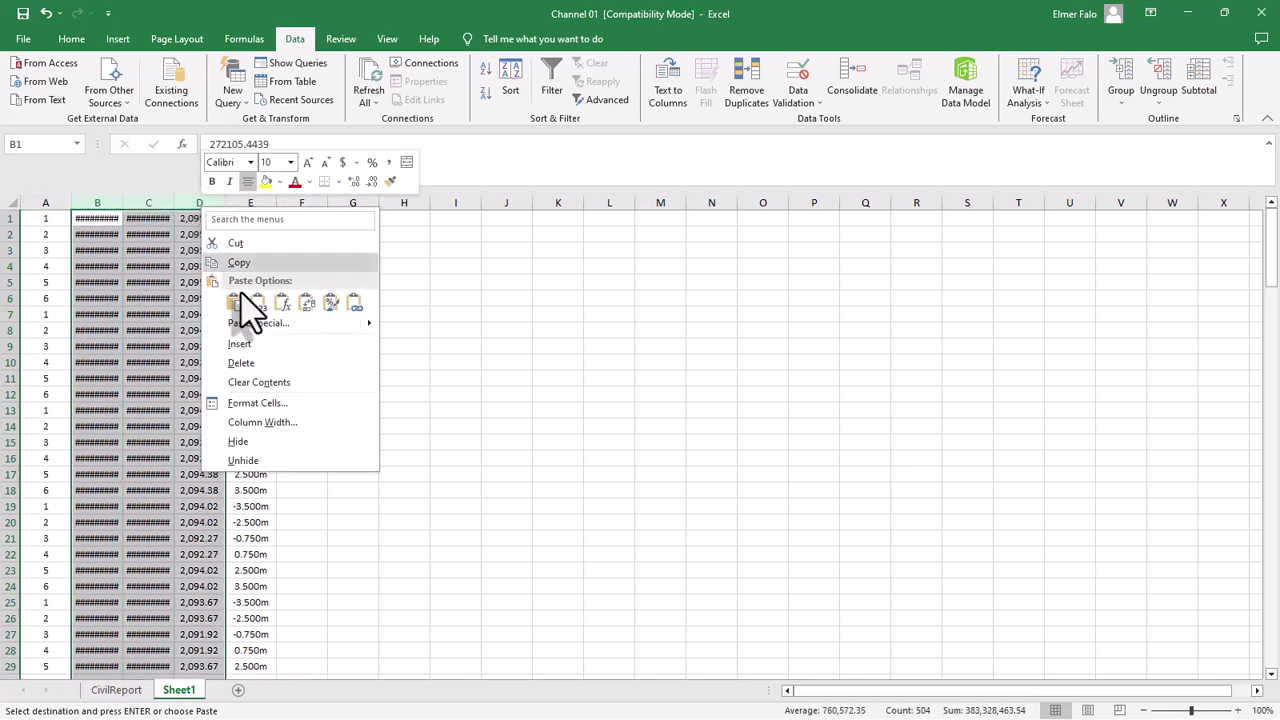
{"action": "left_click", "coordinate": [260, 422]}
{"action": "type", "text": "15"}
{"action": "key", "text": "Return"}
{"action": "left_click", "coordinate": [290, 412]}
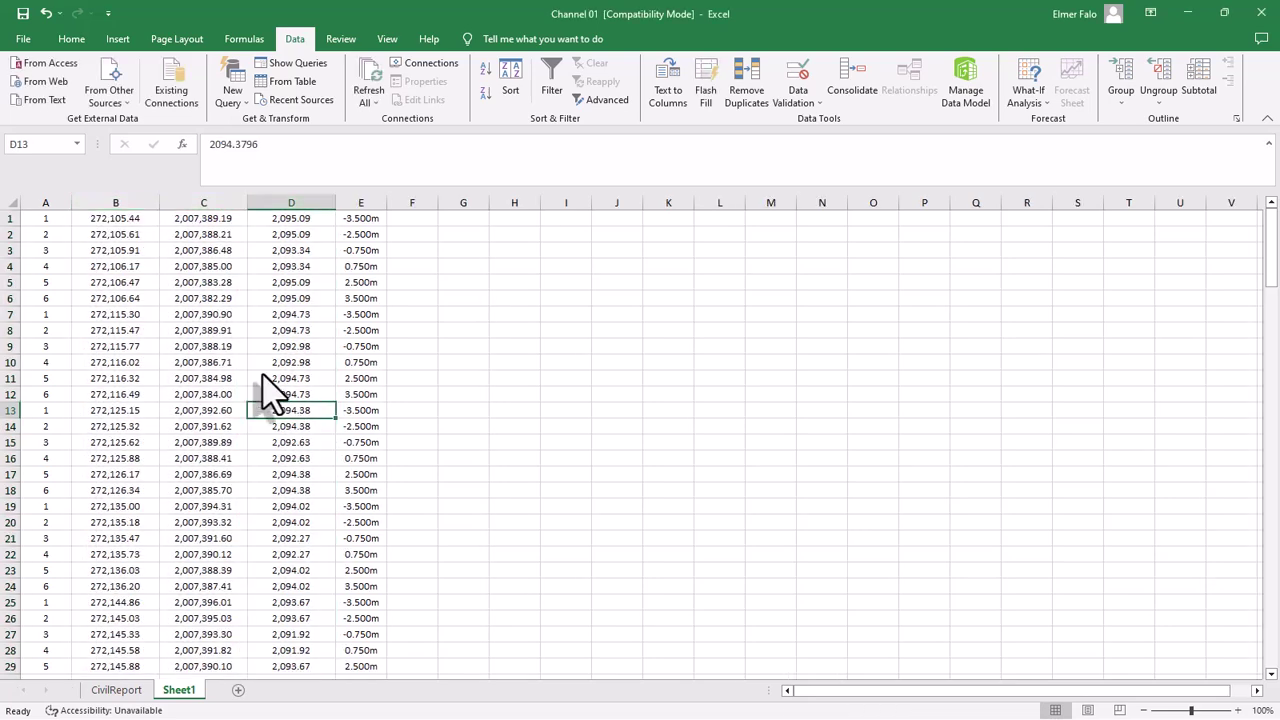
- Format columns B to D as Number with 3 decimal places and no thousands separator, and check the coordinates
{"action": "left_click_drag", "start_coordinate": [115, 204], "coordinate": [302, 204]}
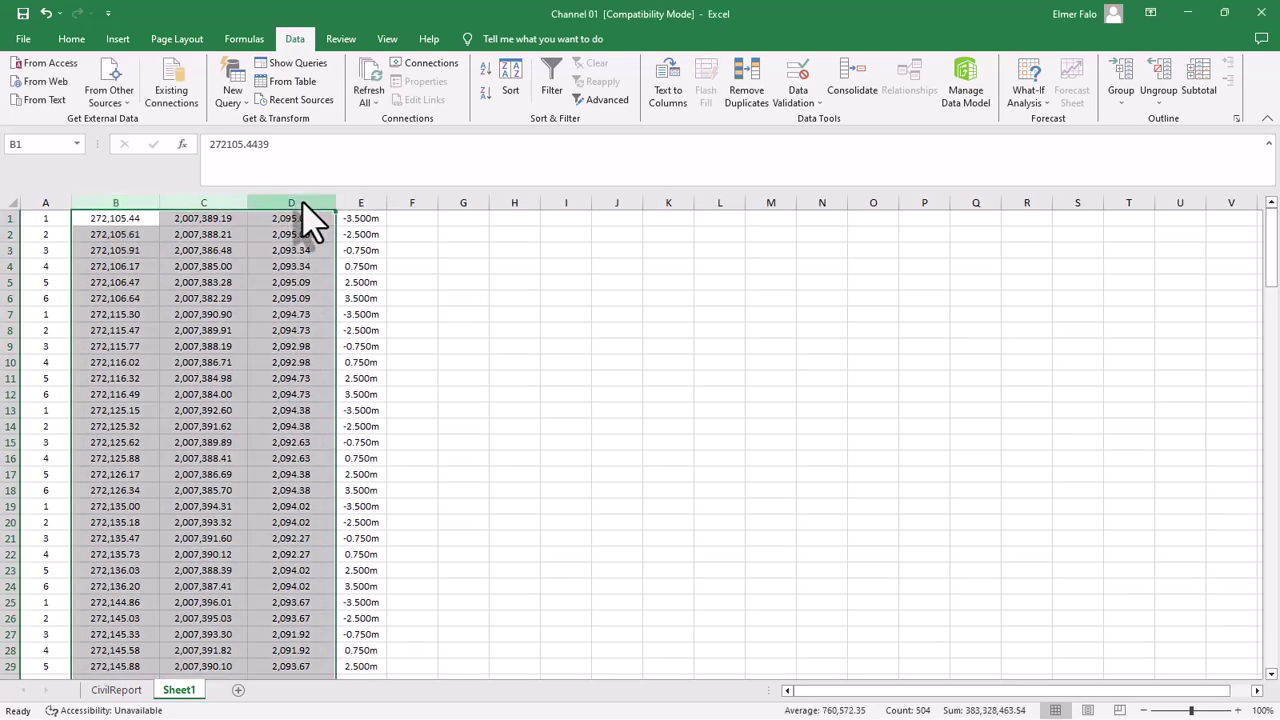
{"action": "right_click", "coordinate": [303, 205]}
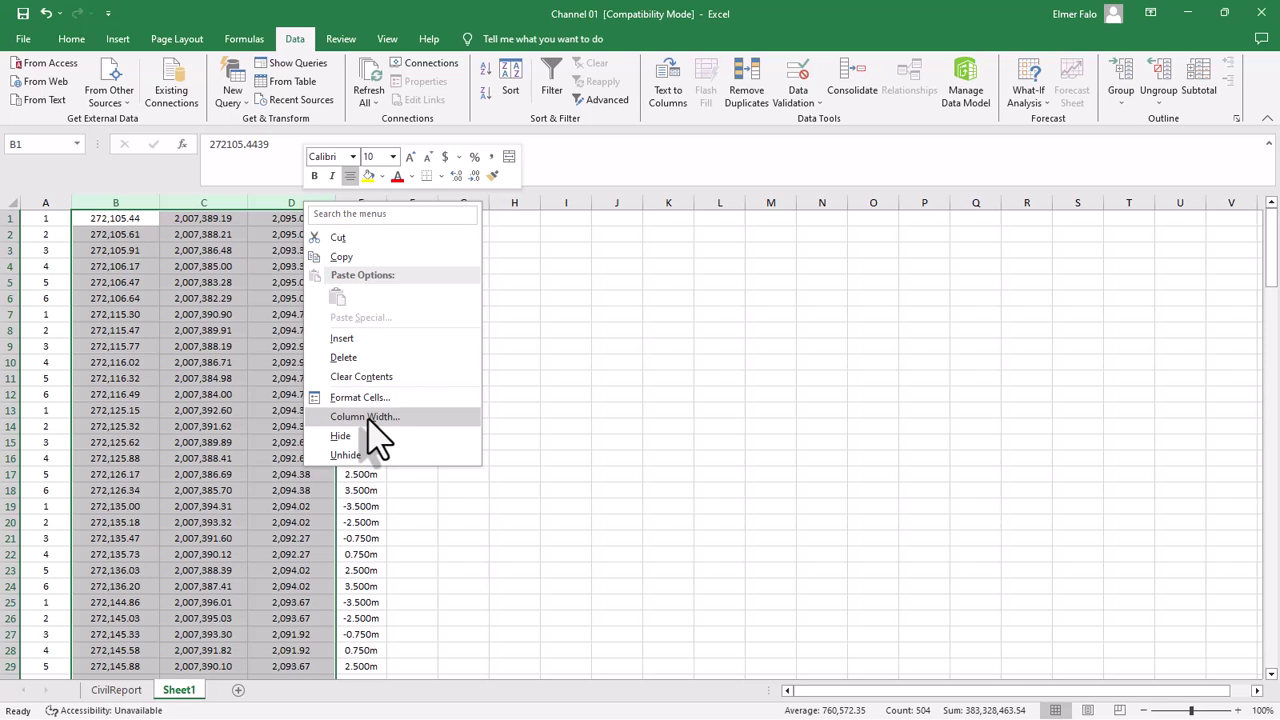
{"action": "left_click", "coordinate": [362, 397]}
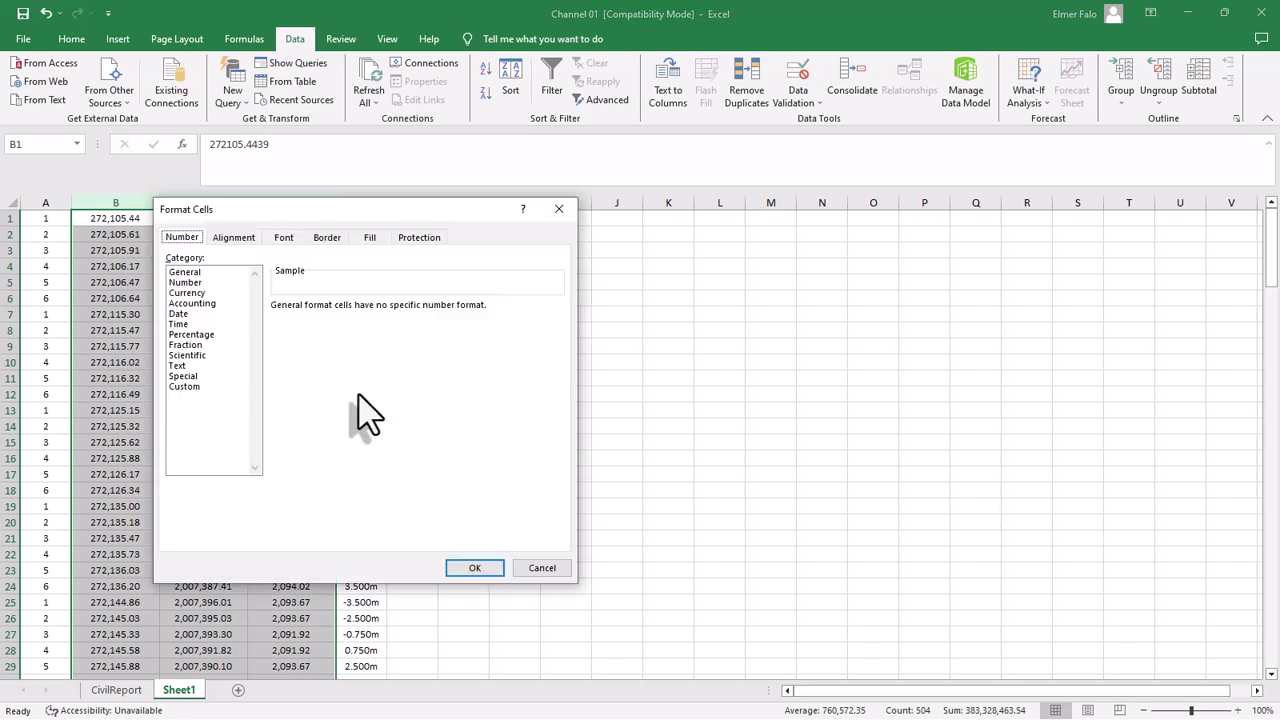
{"action": "left_click", "coordinate": [187, 284]}
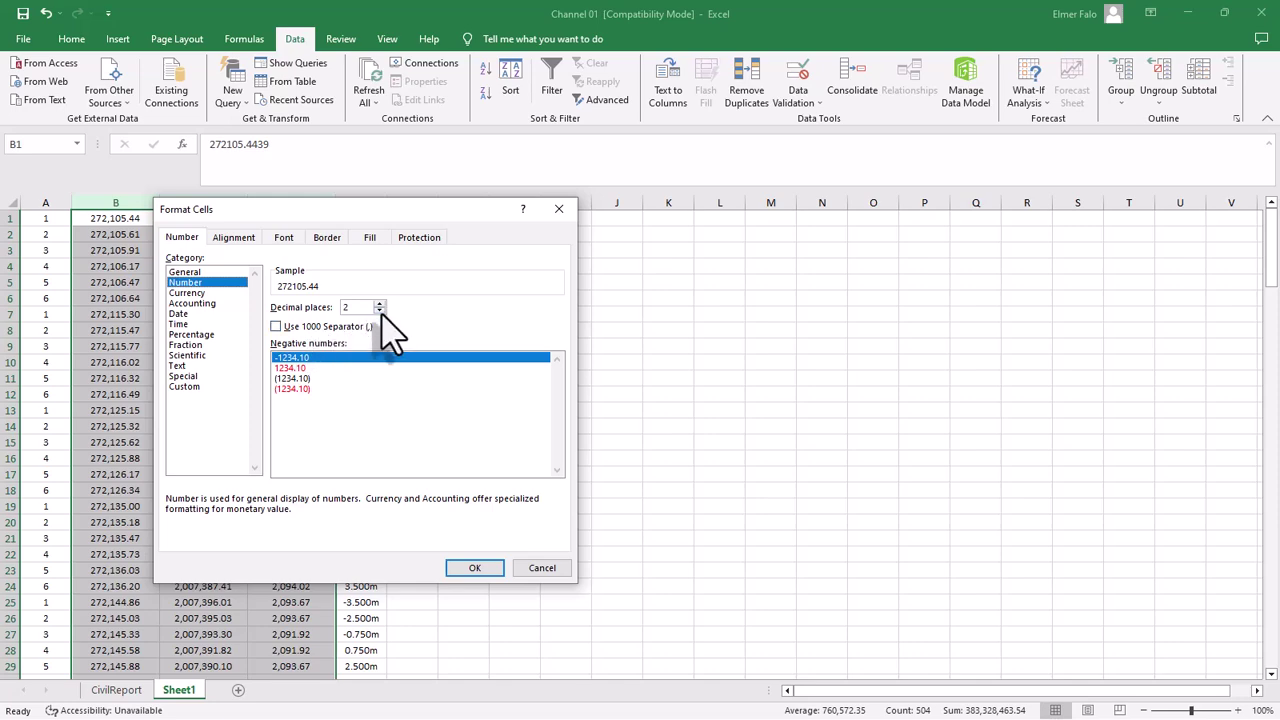
{"action": "left_click", "coordinate": [475, 568]}
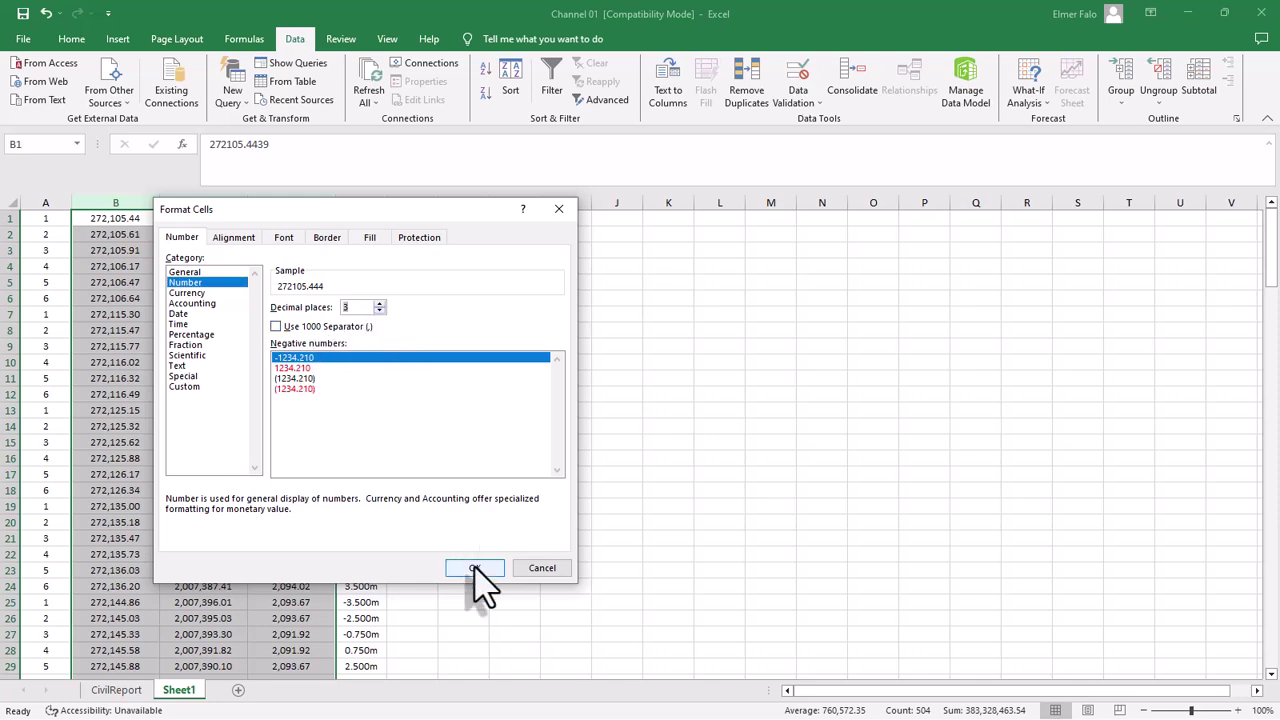
{"action": "left_click", "coordinate": [460, 556]}
{"action": "left_click", "coordinate": [212, 513]}
{"action": "left_click", "coordinate": [256, 427]}
{"action": "left_click", "coordinate": [150, 379]}
{"action": "left_click", "coordinate": [238, 332]}
{"action": "left_click", "coordinate": [143, 266]}
{"action": "left_click", "coordinate": [136, 222]}
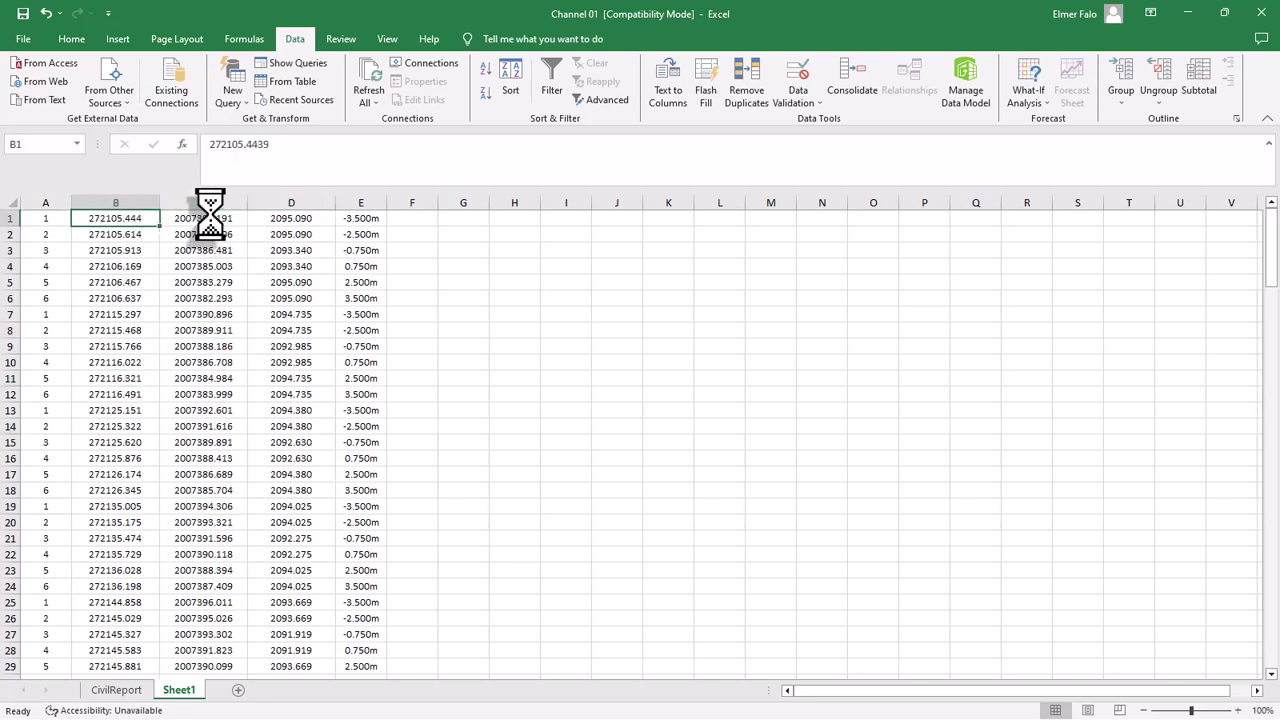
{"action": "left_click", "coordinate": [272, 216]}
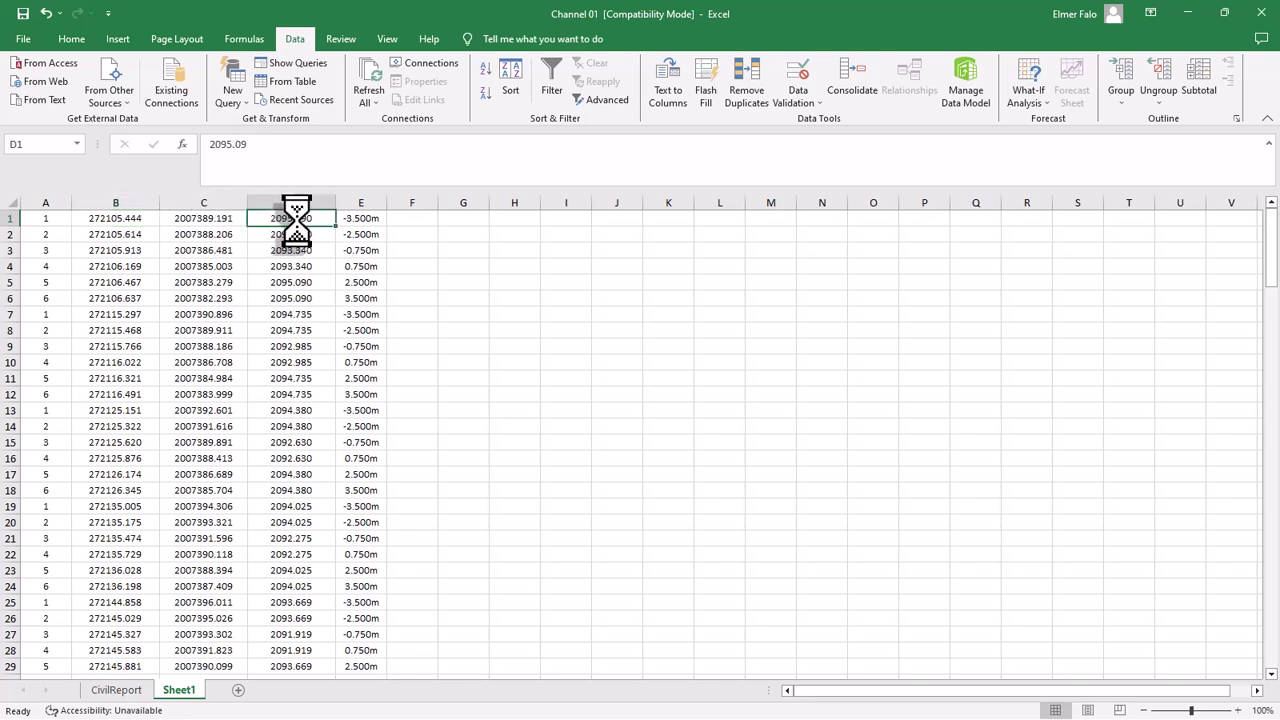
- Remove the unit letter "m" from all offsets in column E by replacing it with nothing
{"action": "left_click", "coordinate": [368, 203]}
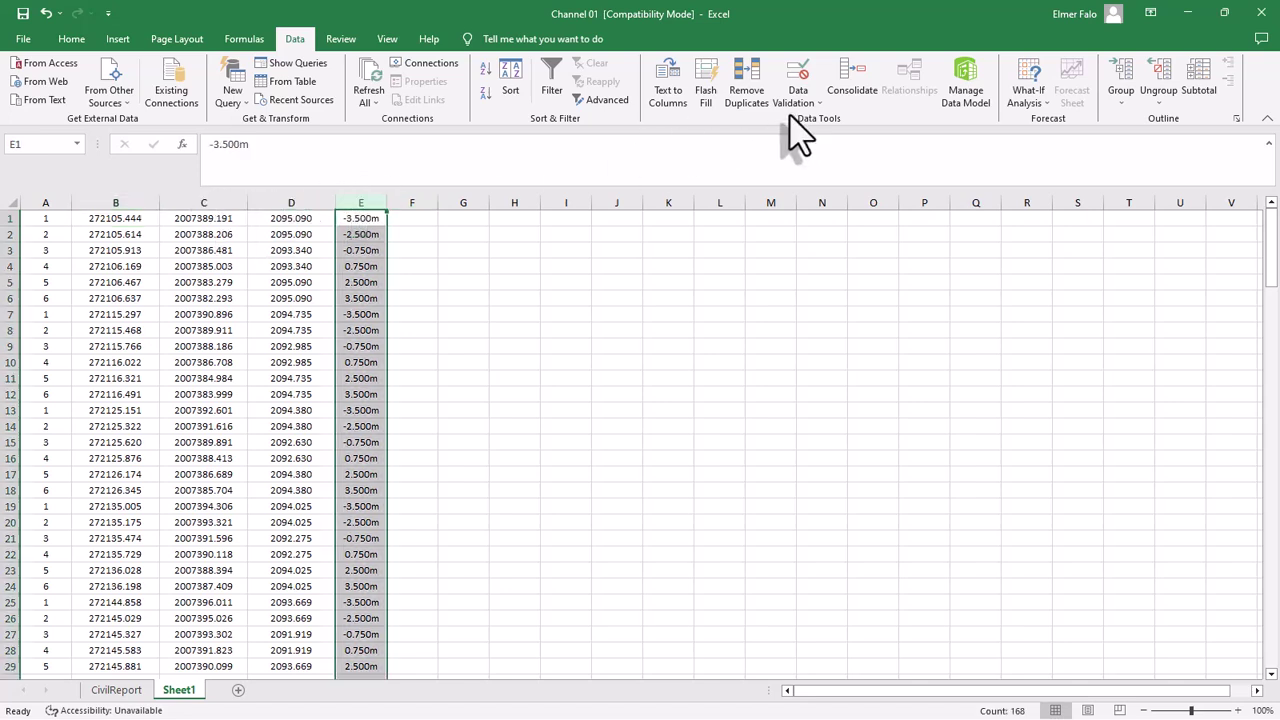
{"action": "left_click", "coordinate": [72, 39]}
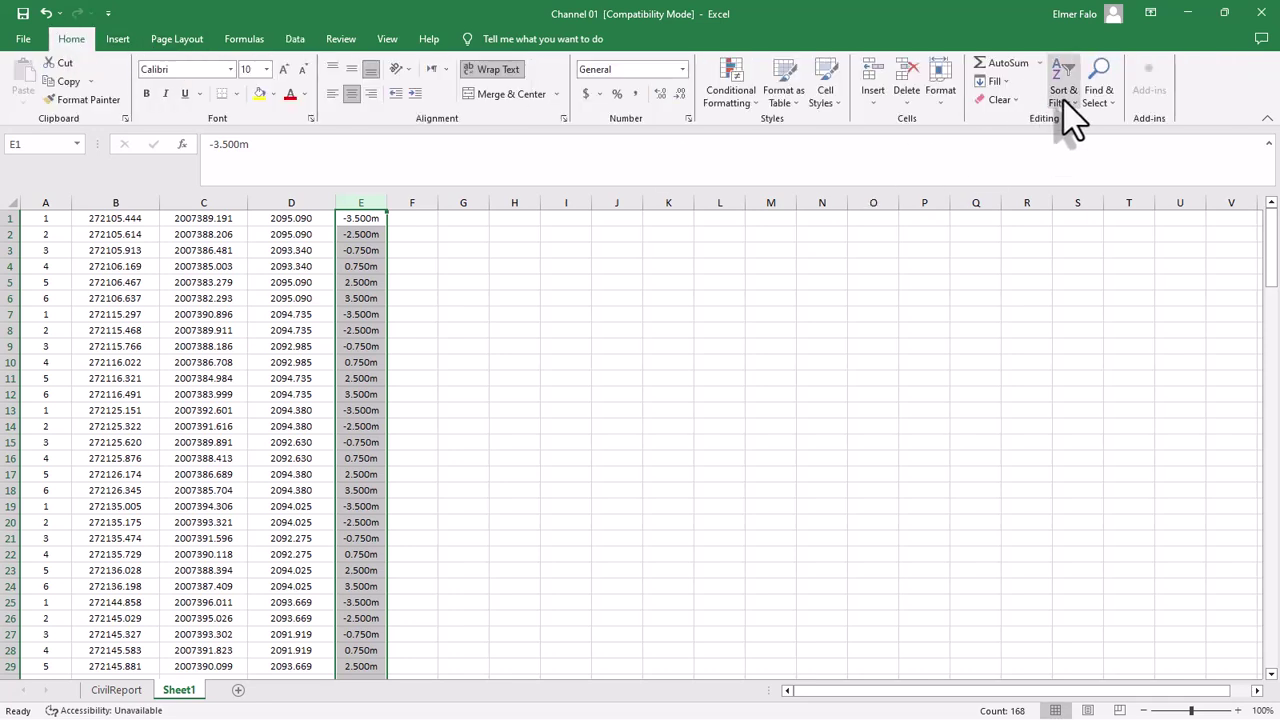
{"action": "left_click", "coordinate": [1098, 95]}
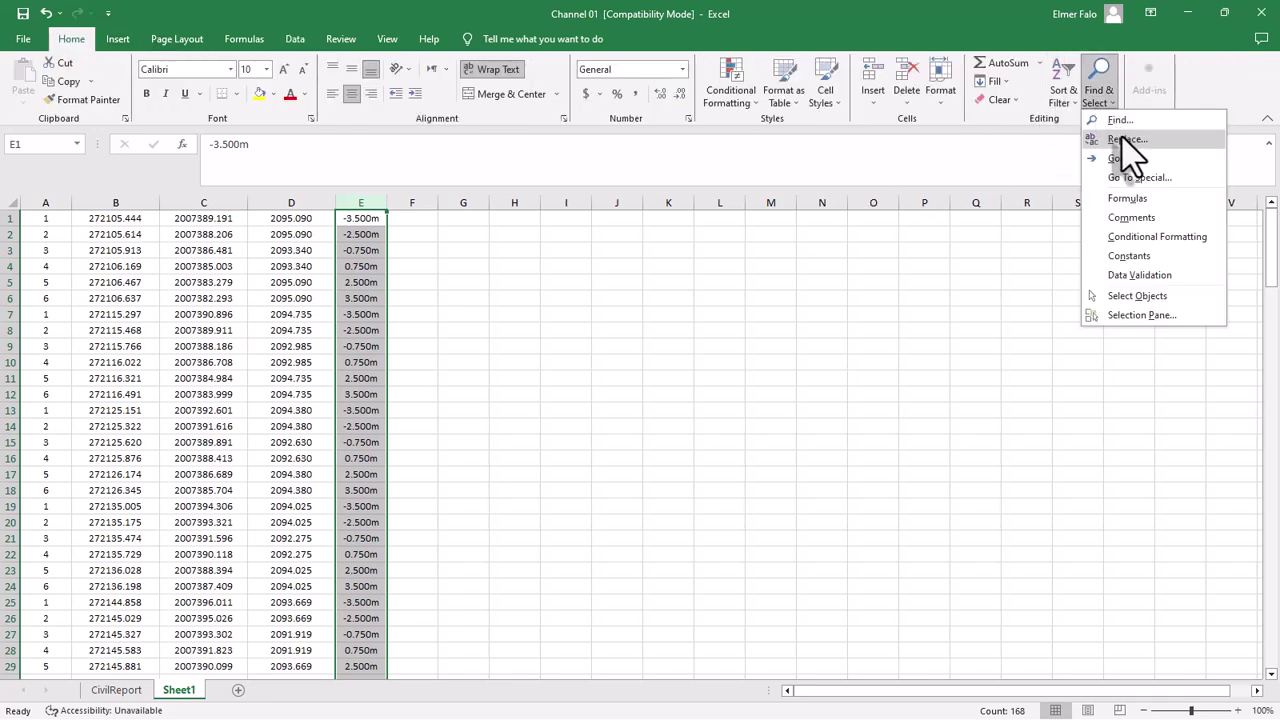
{"action": "left_click", "coordinate": [1125, 141]}
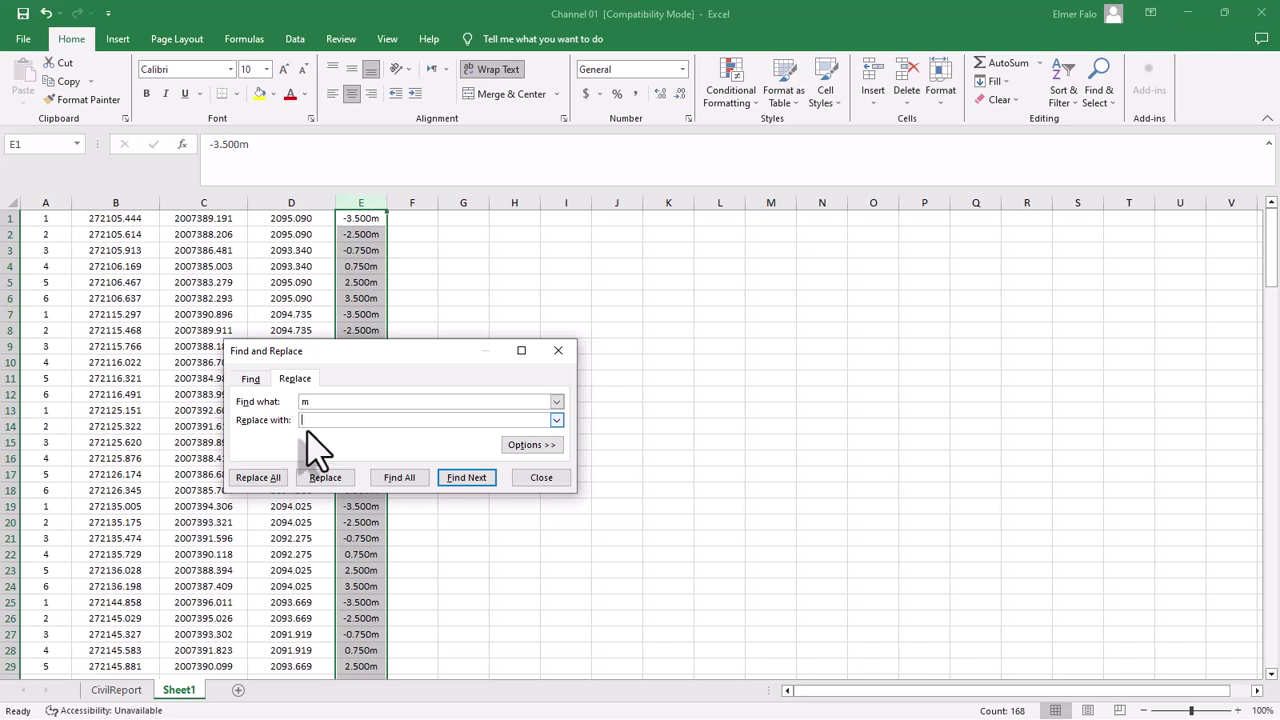
{"action": "left_click", "coordinate": [258, 477]}
{"action": "left_click", "coordinate": [644, 411]}
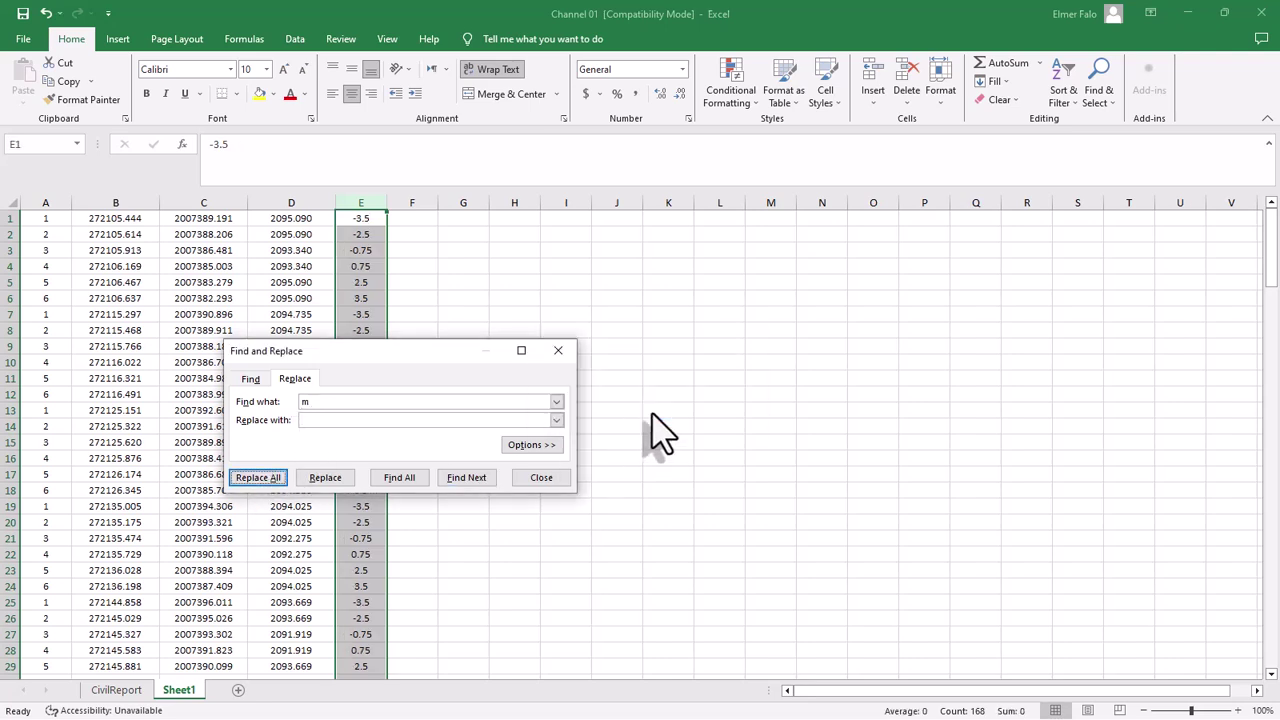
{"action": "left_click", "coordinate": [558, 350]}
{"action": "left_click", "coordinate": [455, 348]}
{"action": "left_click", "coordinate": [361, 362]}
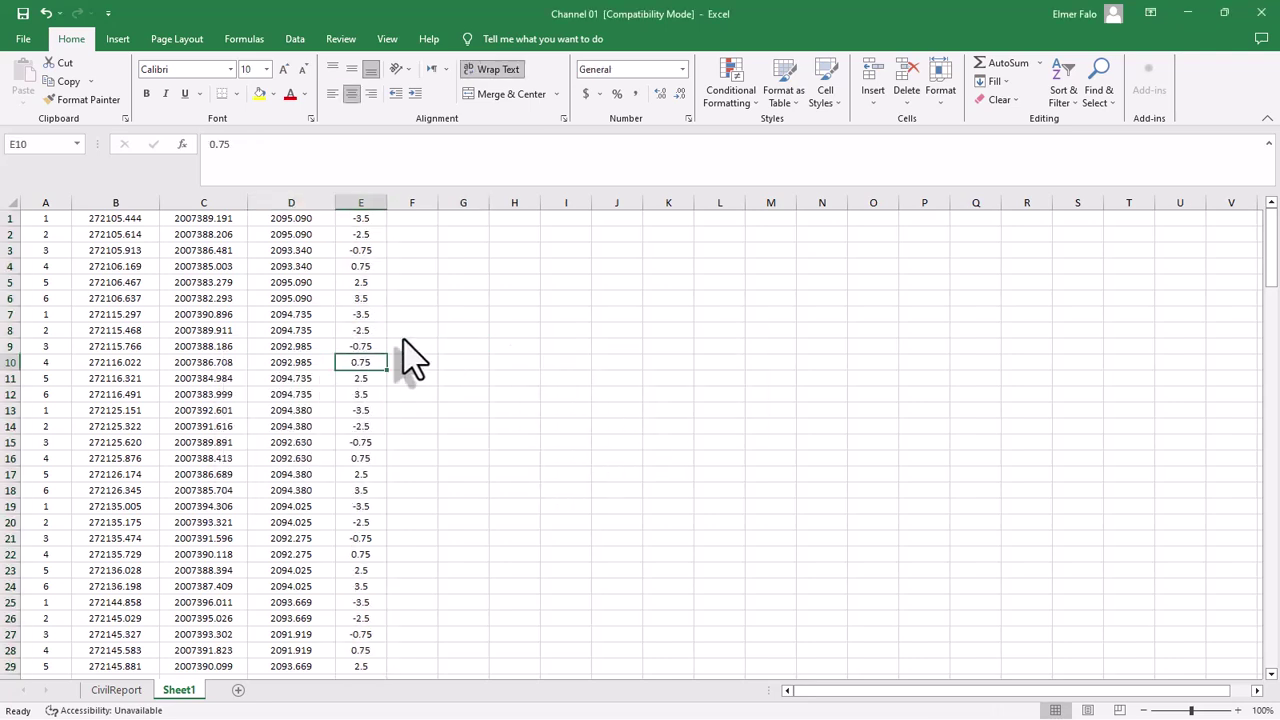
{"action": "left_click", "coordinate": [363, 251]}
{"action": "left_click", "coordinate": [365, 268]}
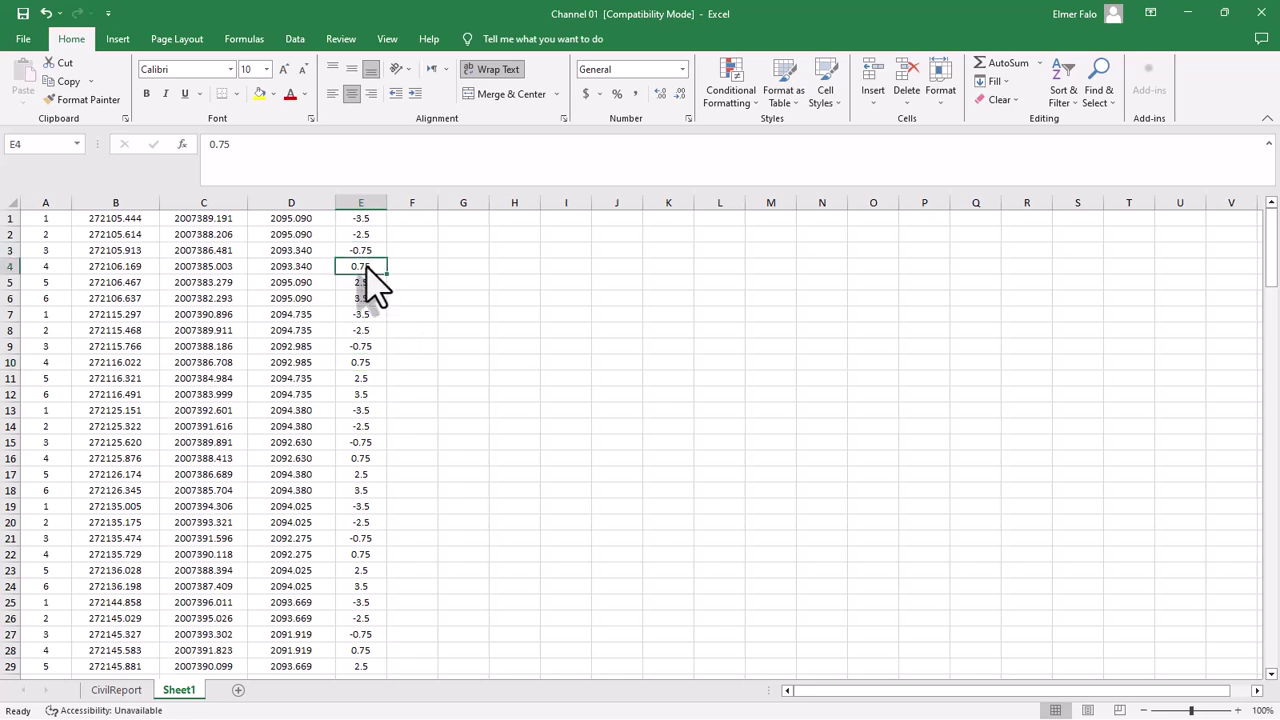
{"action": "left_click", "coordinate": [410, 252]}
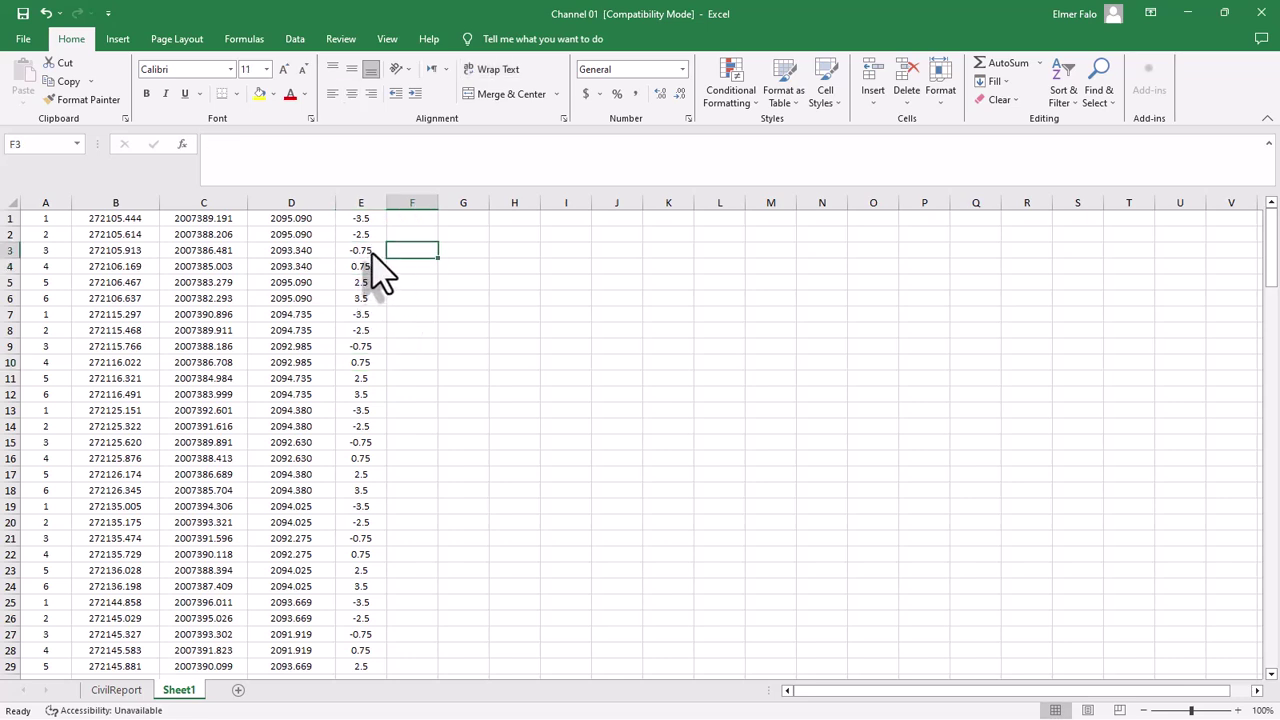
{"action": "left_click", "coordinate": [370, 267]}
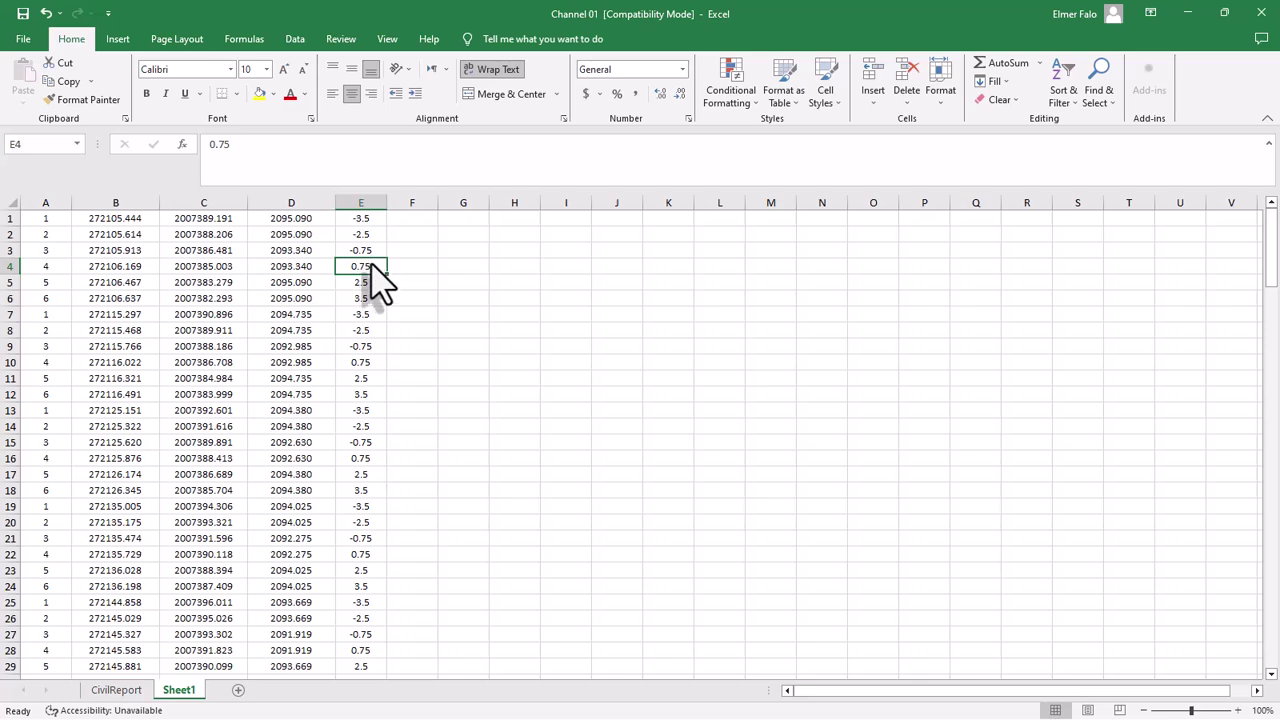
- Clear the filter on the CivilReport sheet so all chainage rows show again, and return to Sheet1
{"action": "left_click", "coordinate": [116, 690]}
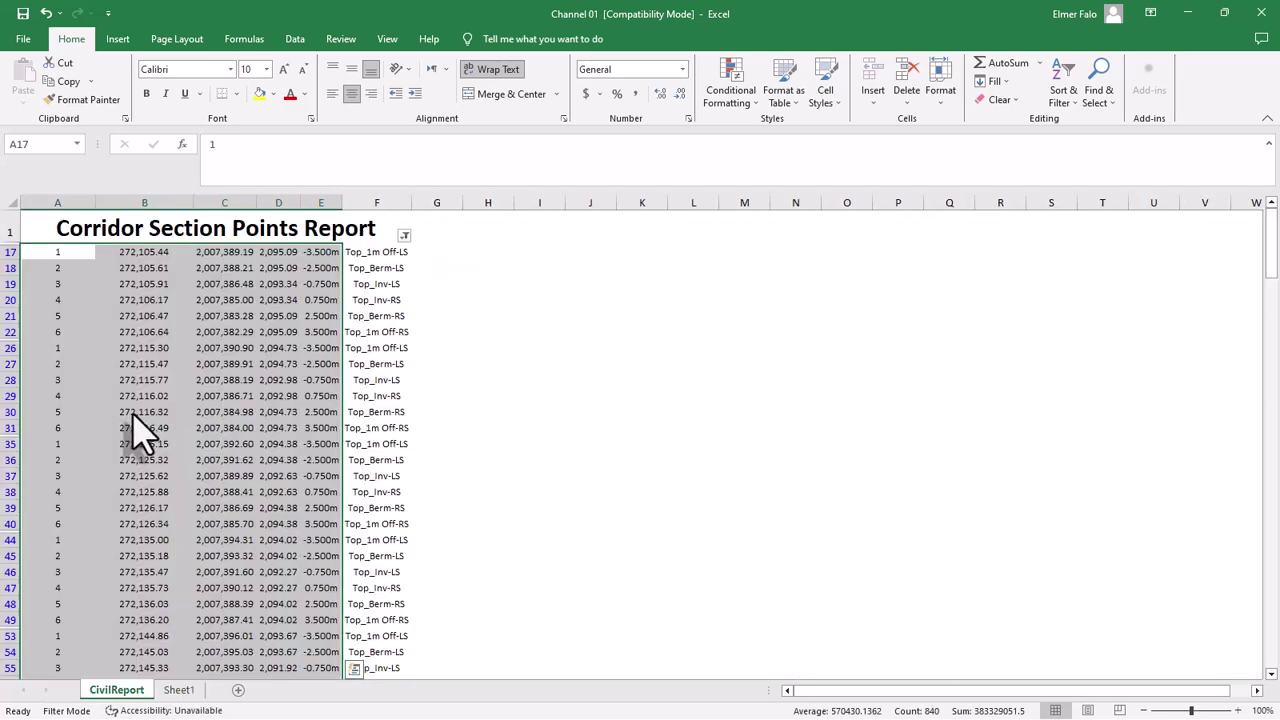
{"action": "left_click", "coordinate": [404, 236]}
{"action": "left_click", "coordinate": [252, 415]}
{"action": "left_click", "coordinate": [341, 561]}
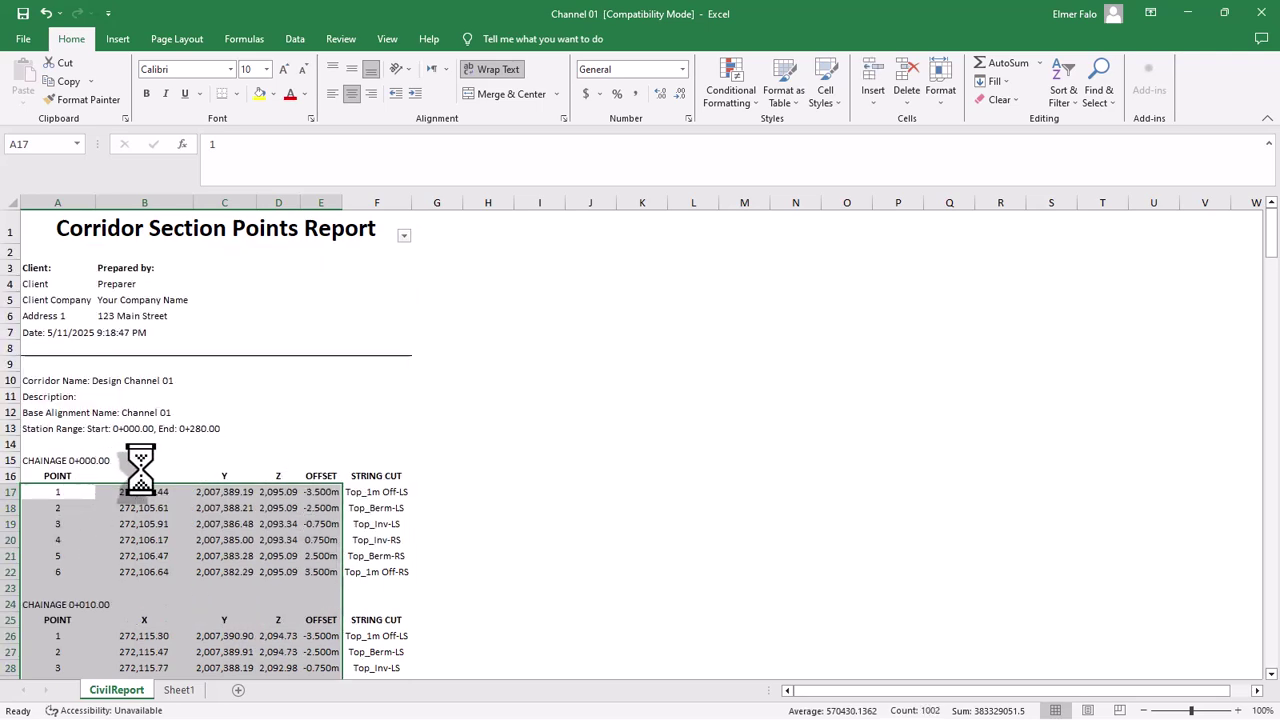
{"action": "left_click", "coordinate": [179, 690]}
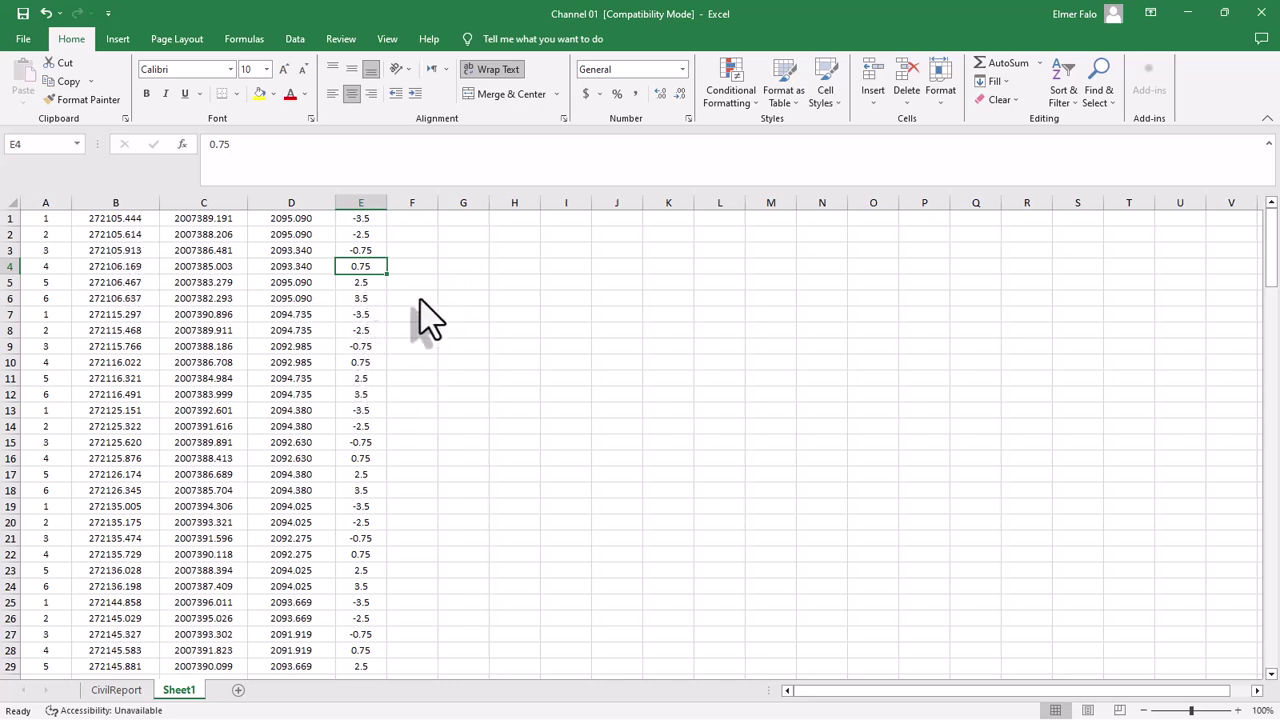
- Try replacing the offset in cell E4 with chainage 0+000 and copying it to E3
{"action": "type", "text": "0+000"}
{"action": "right_click", "coordinate": [365, 266]}
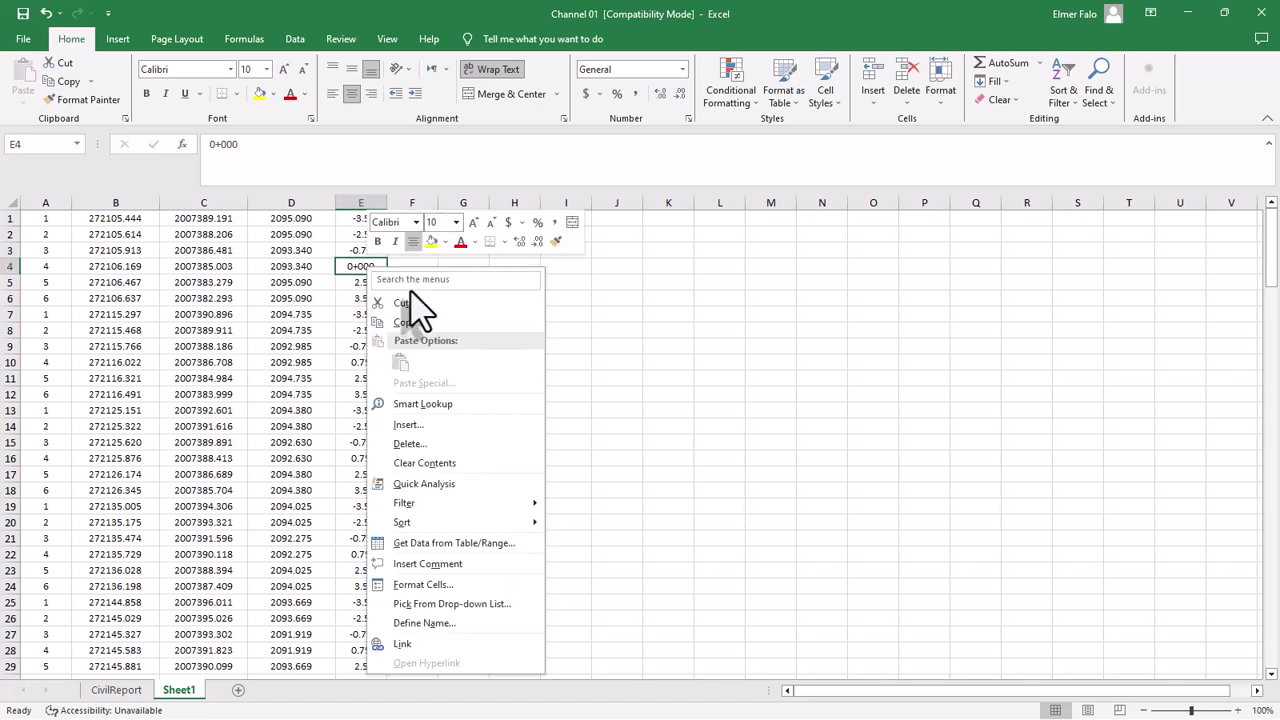
{"action": "left_click", "coordinate": [414, 323]}
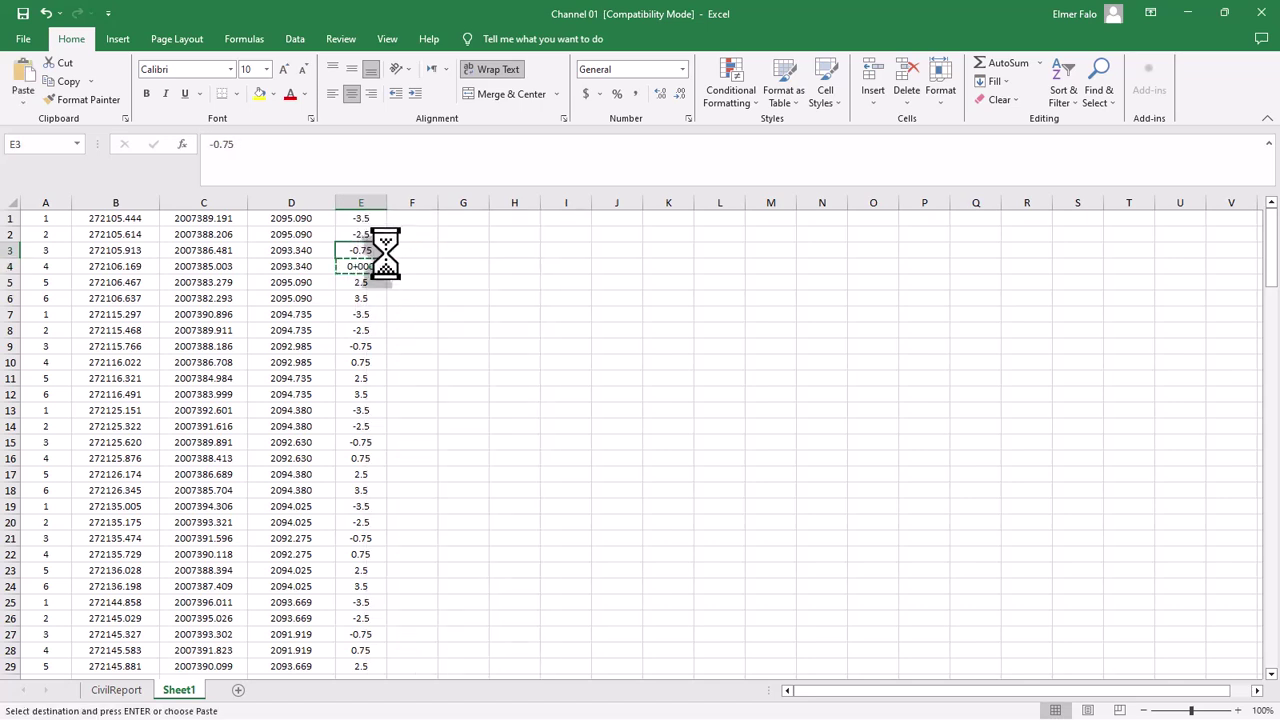
{"action": "key", "text": "Return"}
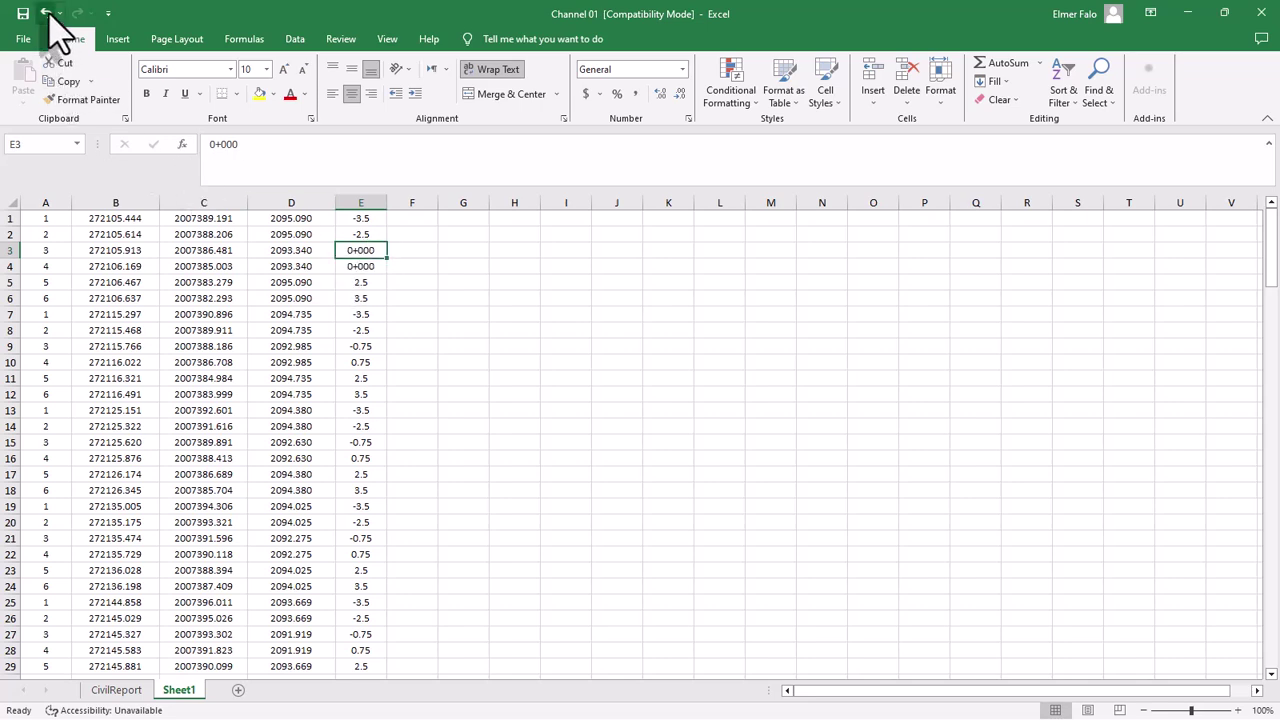
{"action": "left_click", "coordinate": [362, 250]}
{"action": "key", "text": "Escape"}
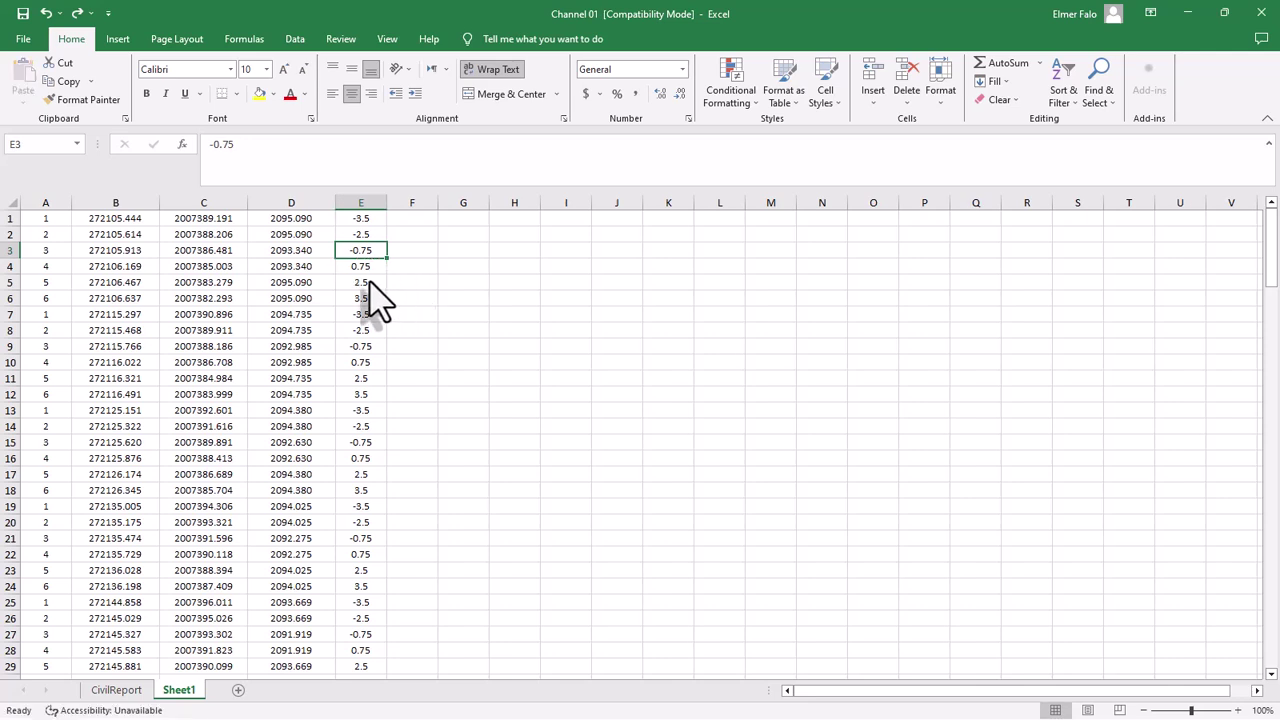
- Renumber the points in column A consecutively from 1 to 168 by extending the first six numbers, and check the list
{"action": "left_click_drag", "start_coordinate": [56, 218], "coordinate": [56, 306]}
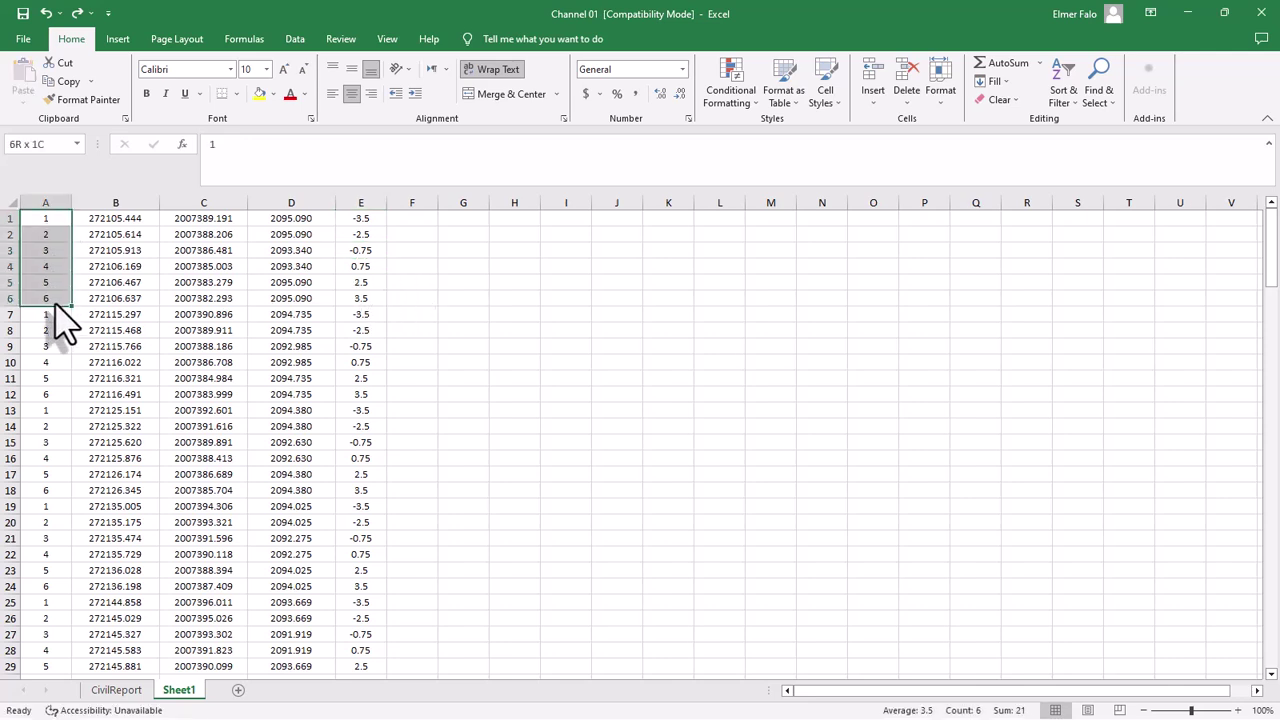
{"action": "left_click", "coordinate": [75, 312]}
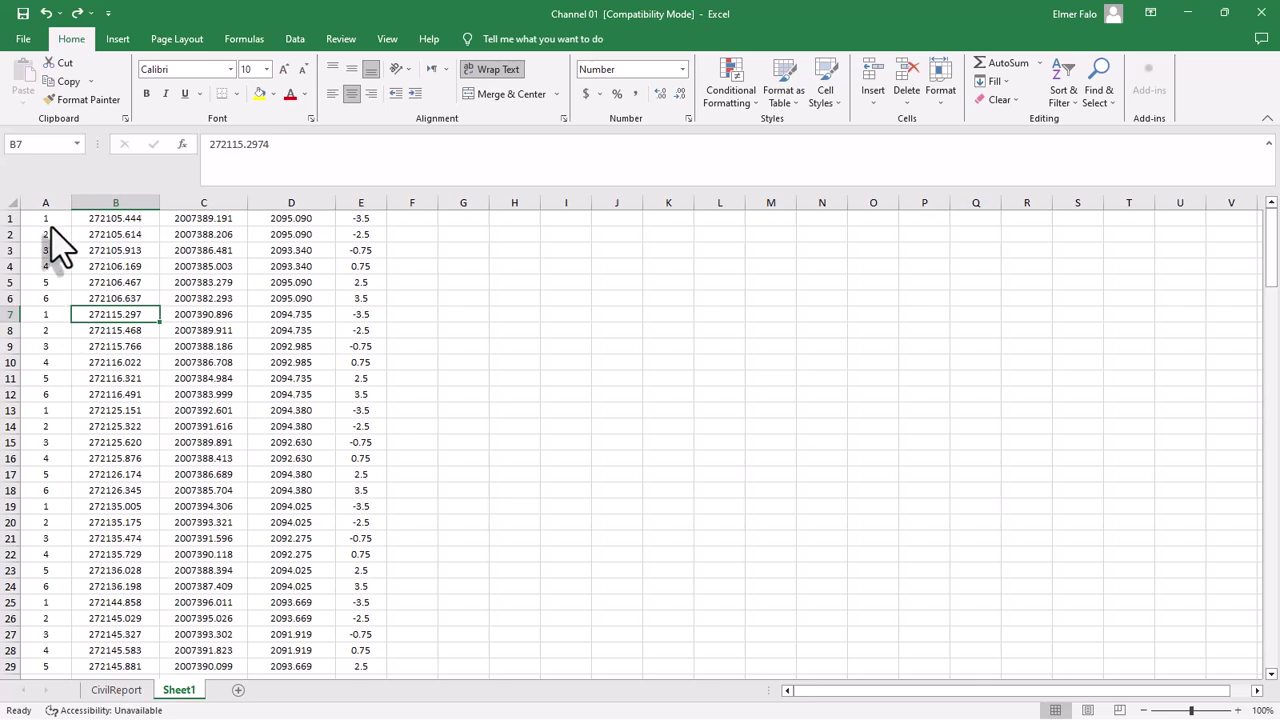
{"action": "left_click_drag", "start_coordinate": [52, 222], "coordinate": [56, 300]}
{"action": "double_click", "coordinate": [71, 306]}
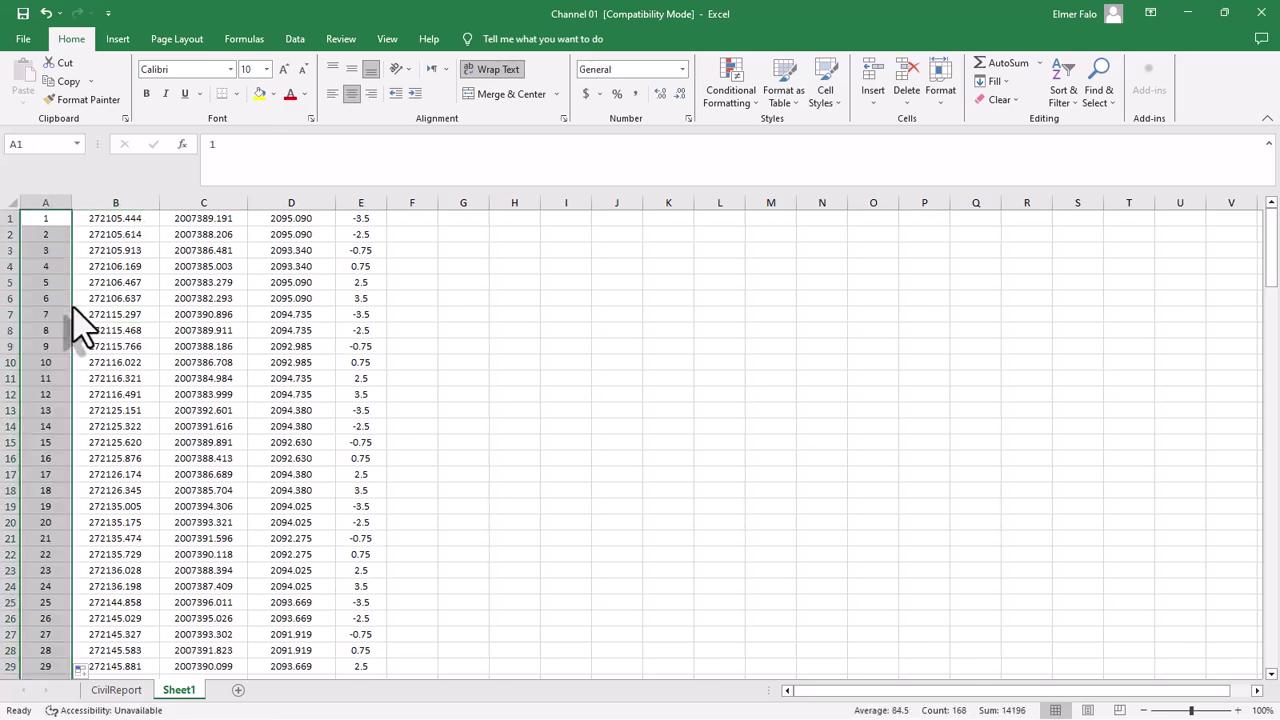
{"action": "scroll", "coordinate": [245, 470], "scroll_direction": "down", "scroll_amount": 20}
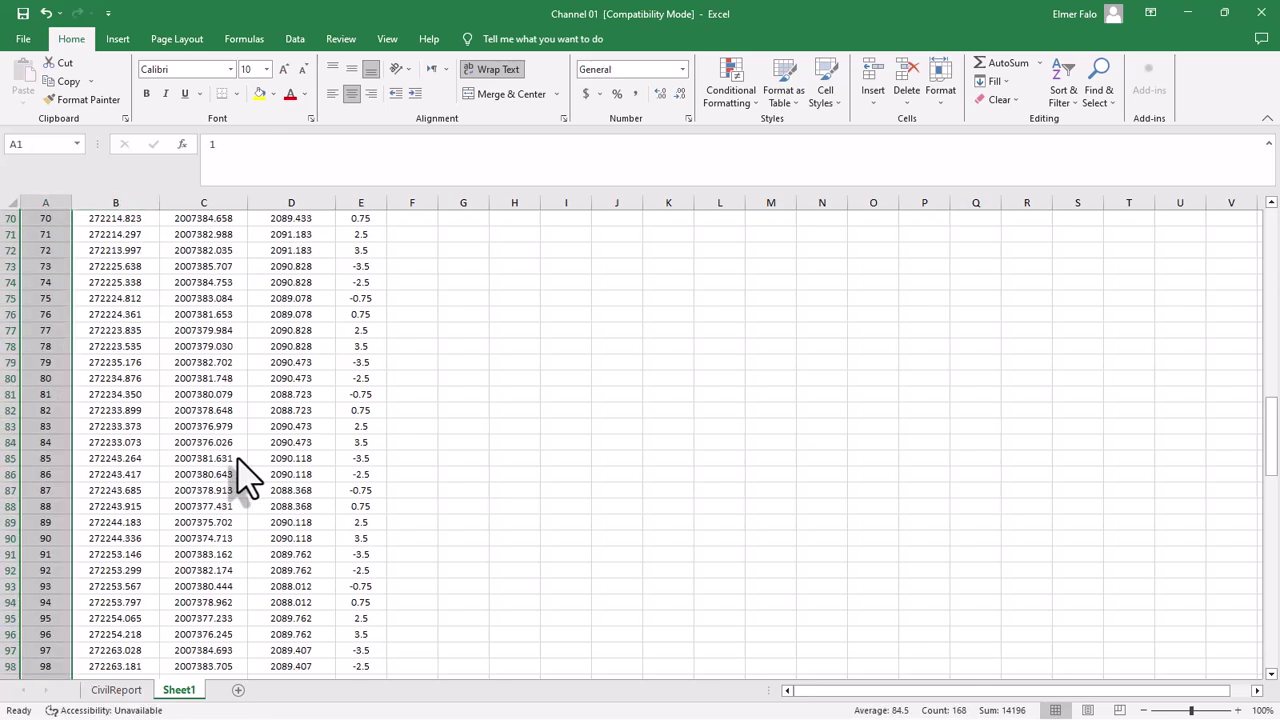
{"action": "scroll", "coordinate": [245, 470], "scroll_direction": "down", "scroll_amount": 17}
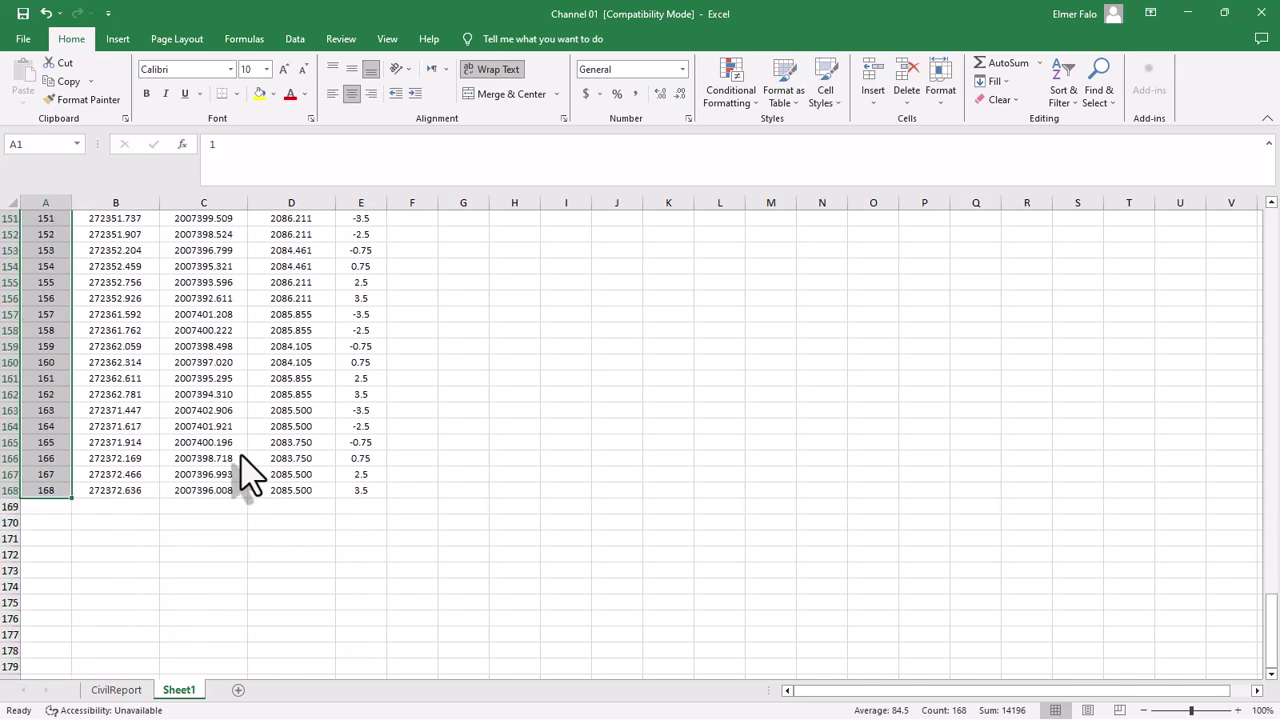
{"action": "left_click", "coordinate": [114, 490]}
{"action": "scroll", "coordinate": [114, 443], "scroll_direction": "up", "scroll_amount": 20}
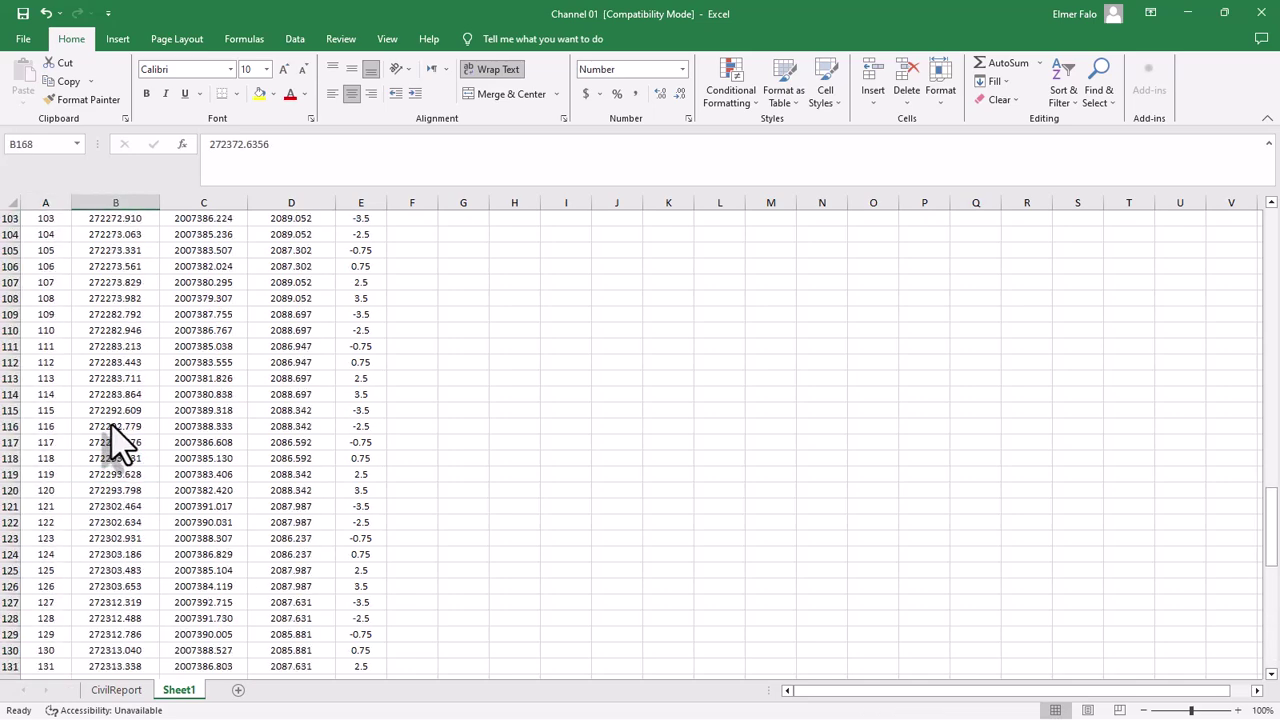
{"action": "scroll", "coordinate": [114, 443], "scroll_direction": "up", "scroll_amount": 20}
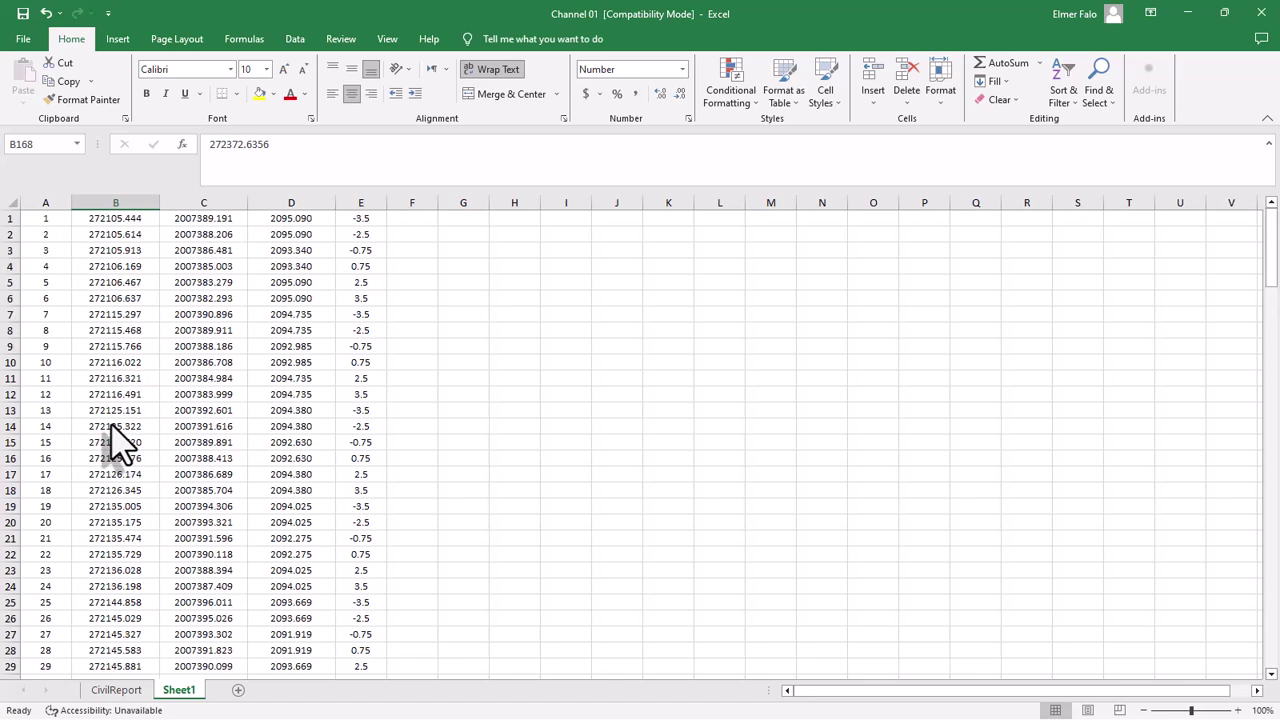
- Save the sheet to the Desktop as a Text (Tab delimited) file named Channel 01 - Top, accepting the loss of workbook features
{"action": "left_click", "coordinate": [22, 13]}
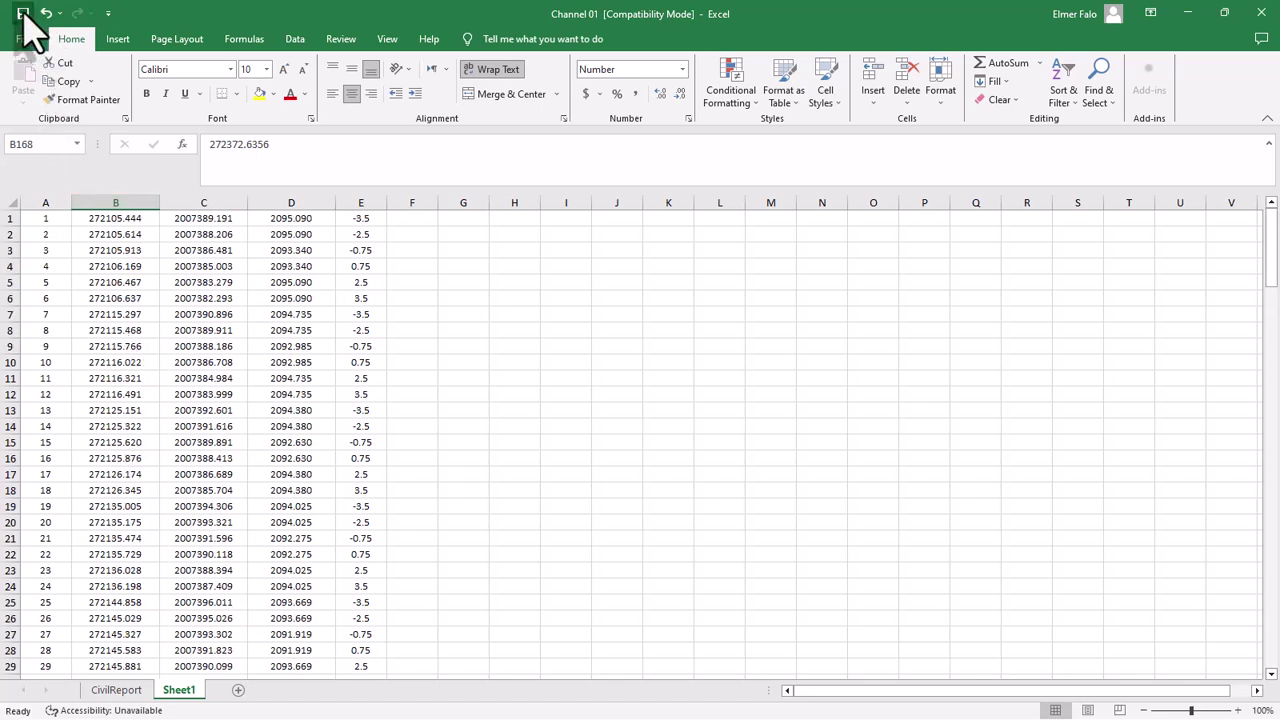
{"action": "left_click", "coordinate": [24, 40]}
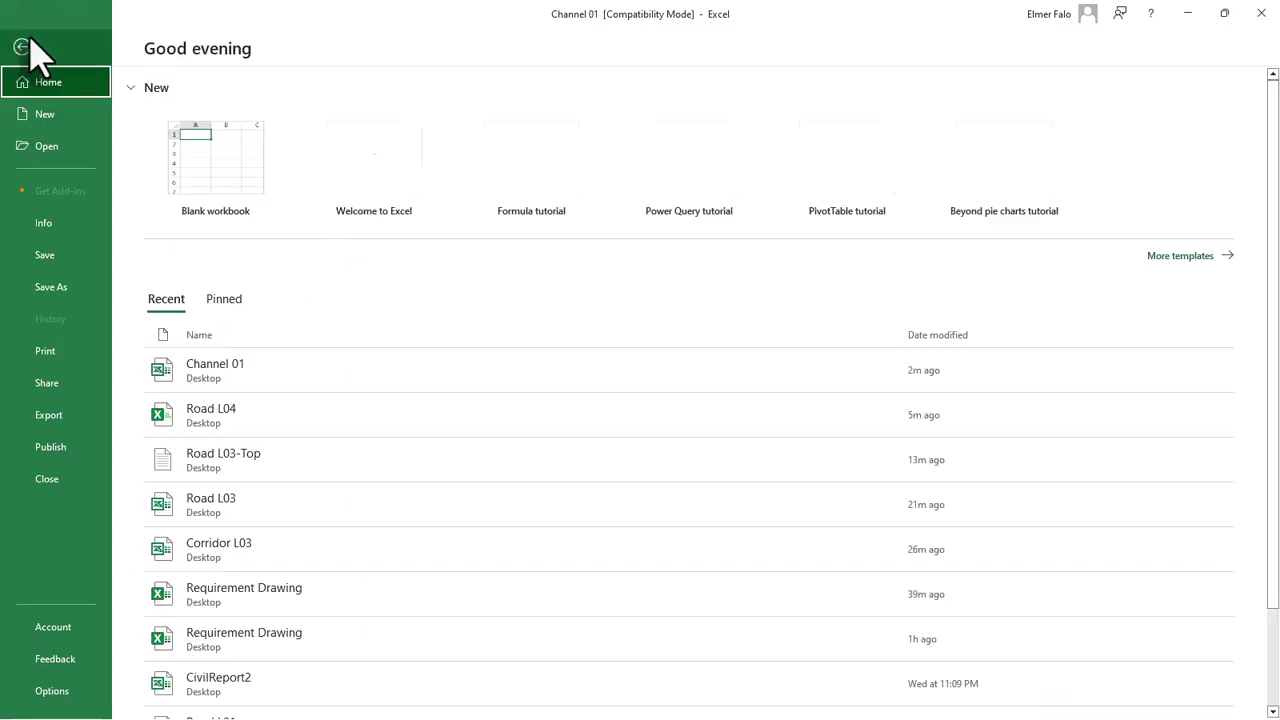
{"action": "left_click", "coordinate": [55, 287]}
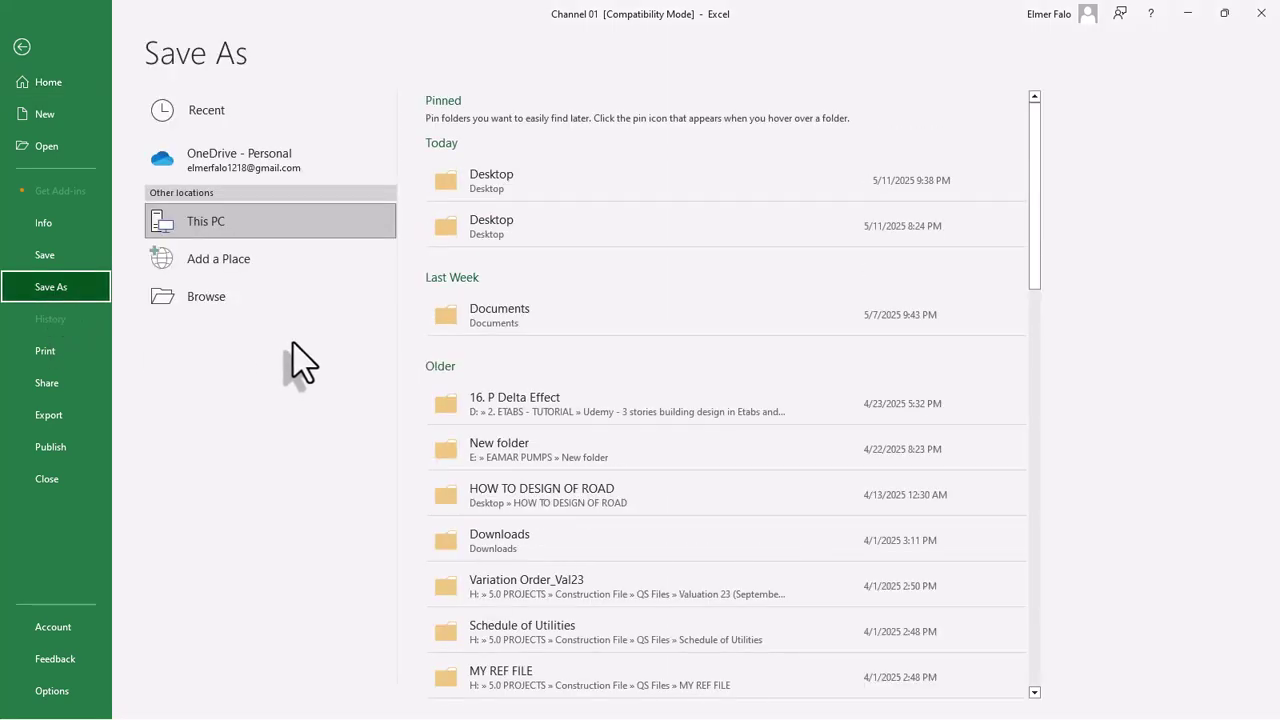
{"action": "left_click", "coordinate": [210, 296]}
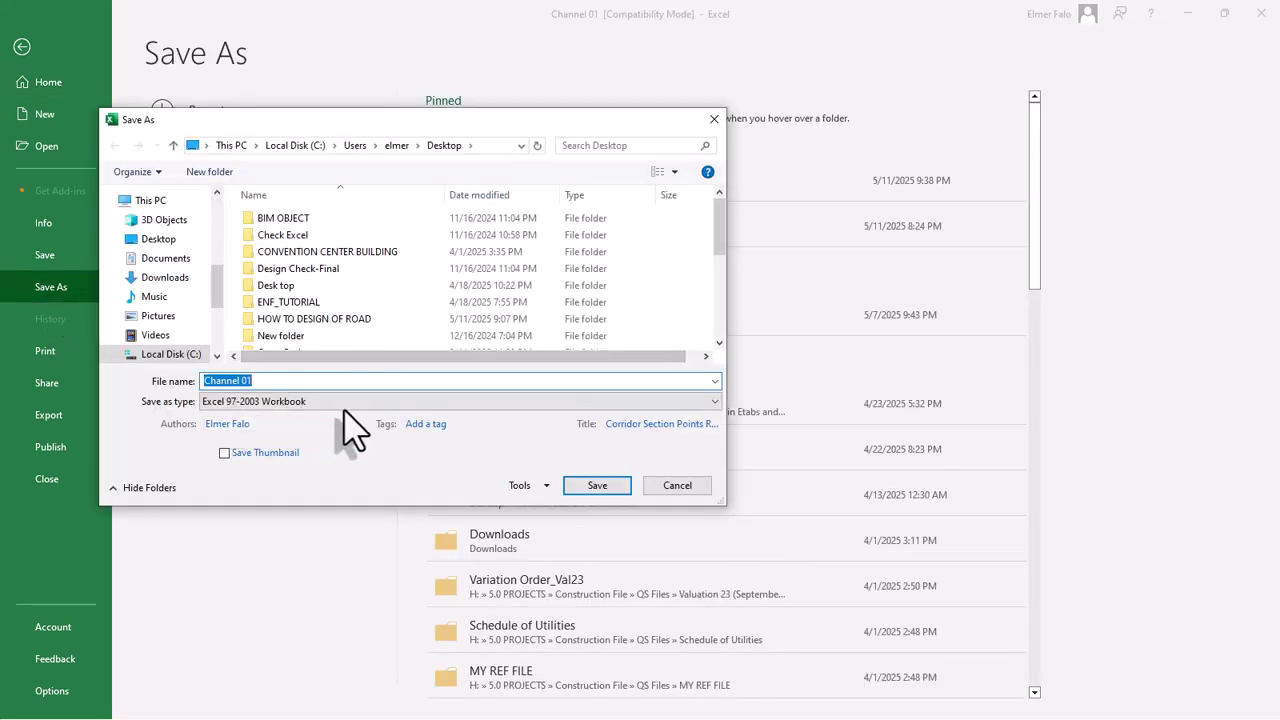
{"action": "left_click", "coordinate": [160, 242]}
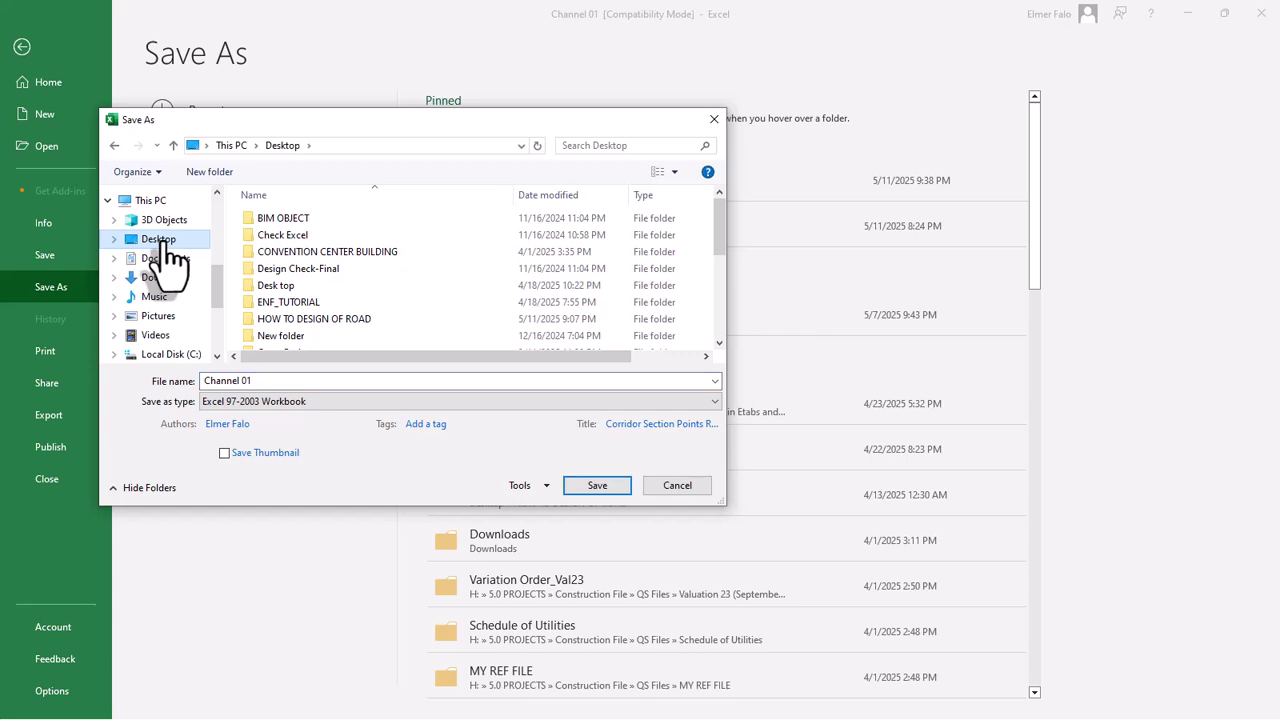
{"action": "left_click", "coordinate": [291, 380]}
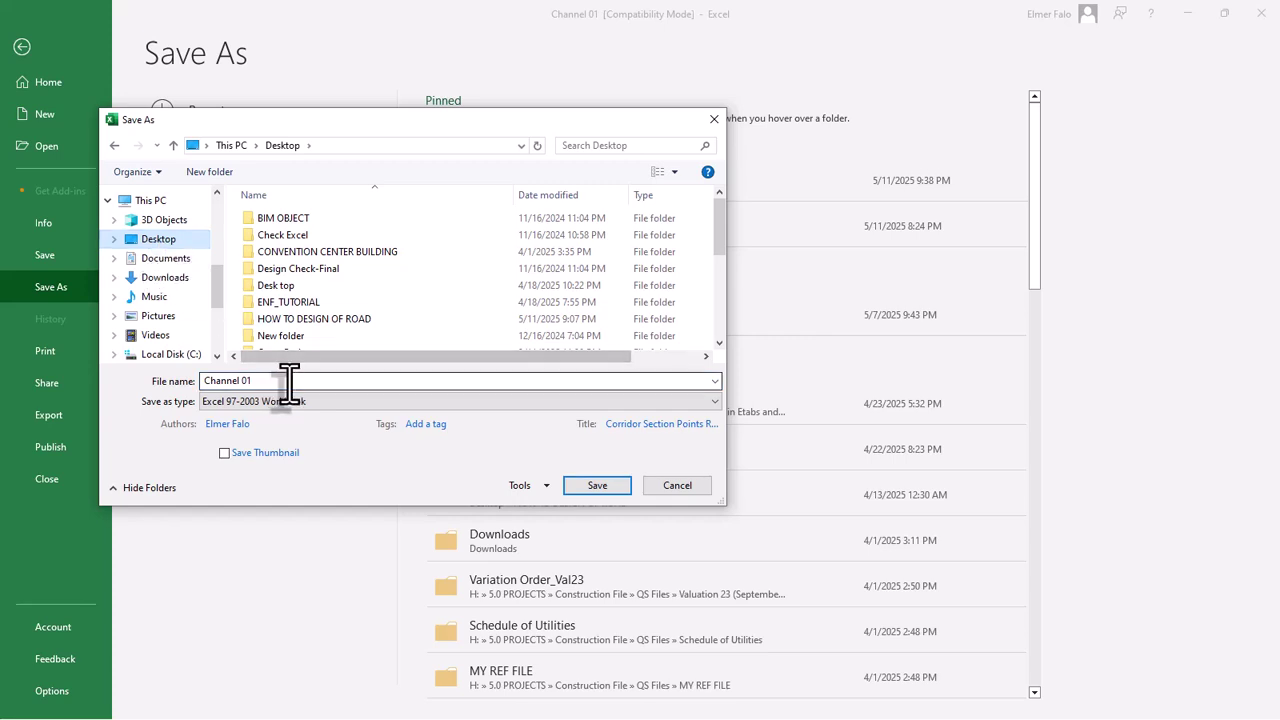
{"action": "left_click", "coordinate": [352, 401]}
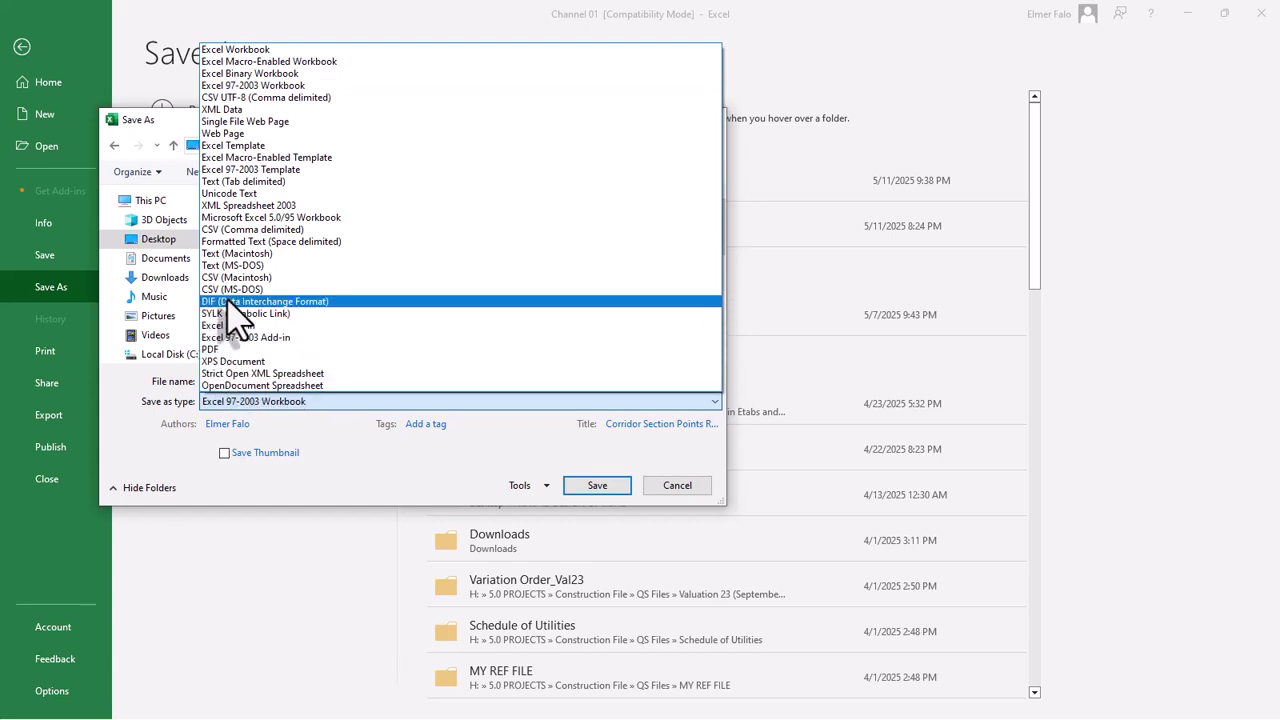
{"action": "left_click", "coordinate": [249, 183]}
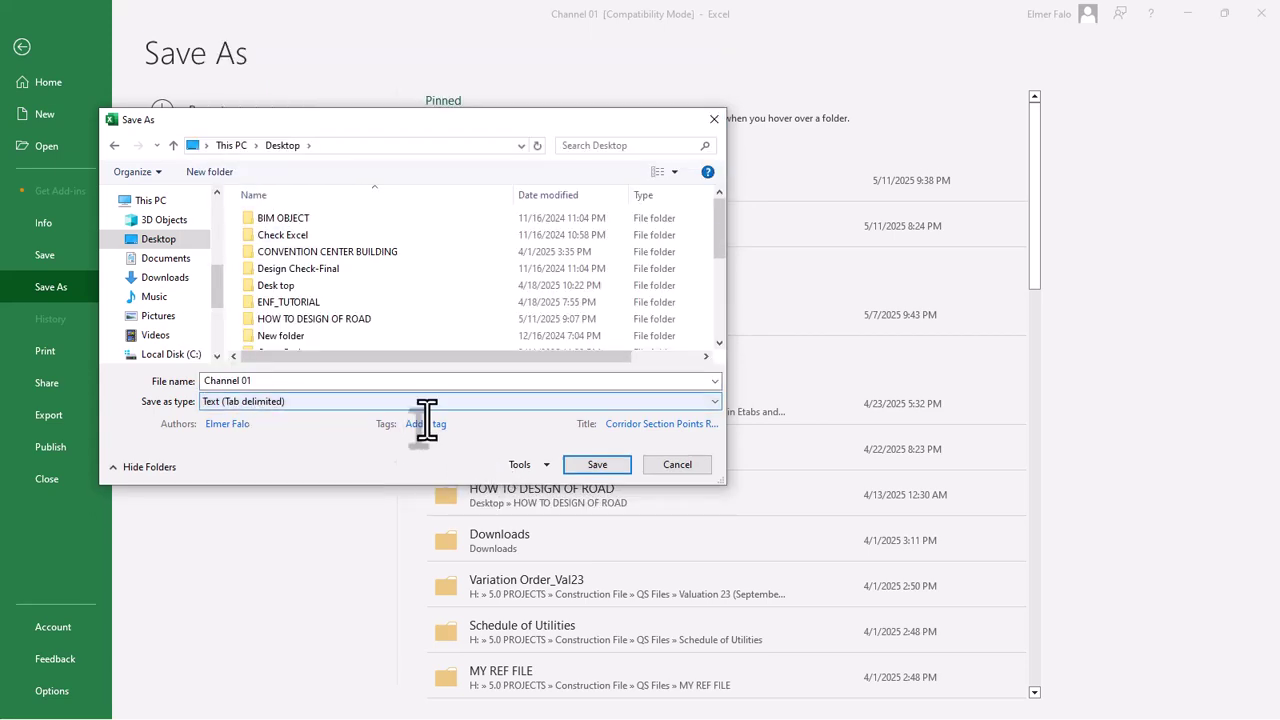
{"action": "double_click", "coordinate": [308, 380]}
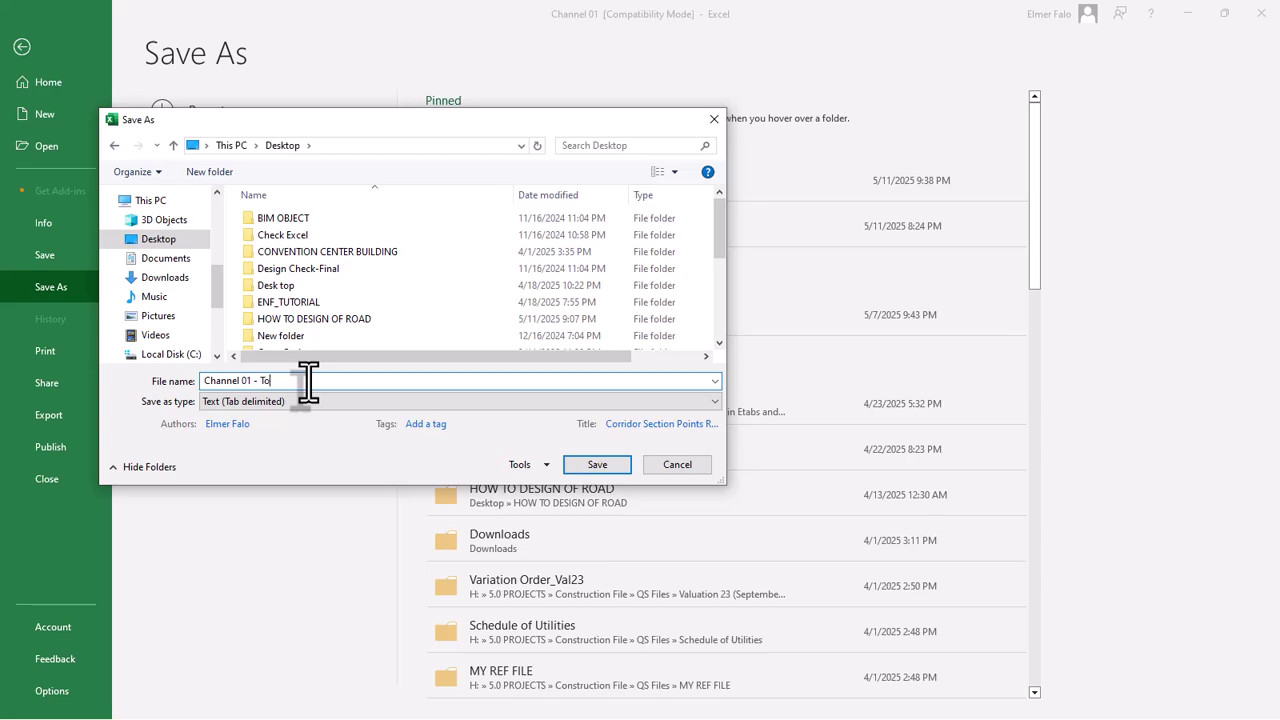
{"action": "left_click", "coordinate": [597, 464]}
{"action": "left_click", "coordinate": [607, 503]}
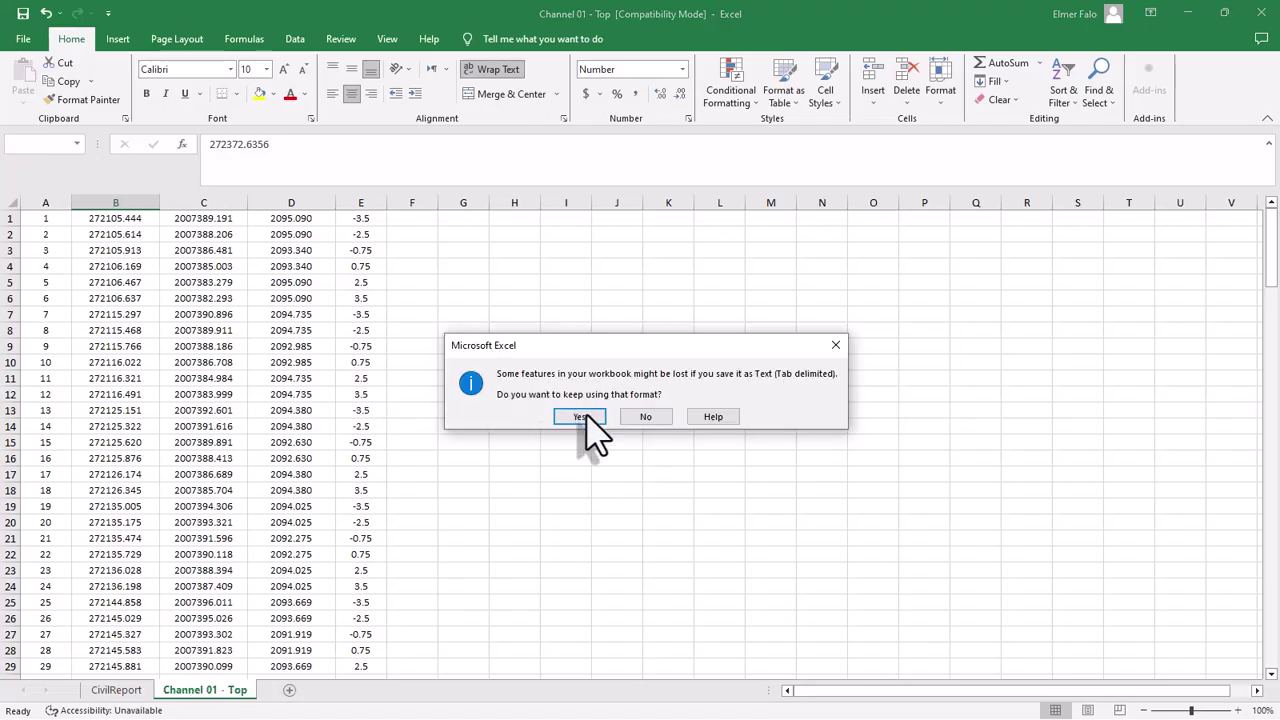
{"action": "left_click", "coordinate": [585, 417]}
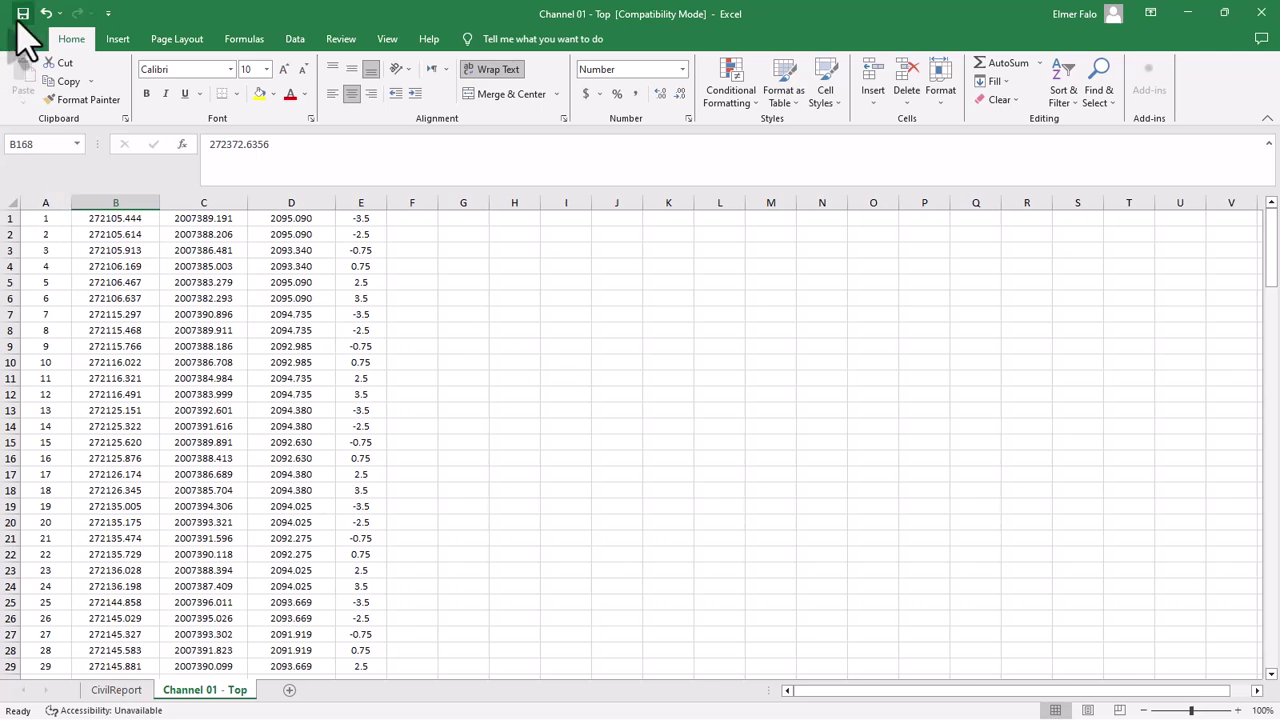
- Save and close Channel 01 - Top in its text format, and close the Road L04 workbook without saving
{"action": "left_click", "coordinate": [22, 14]}
{"action": "left_click", "coordinate": [585, 417]}
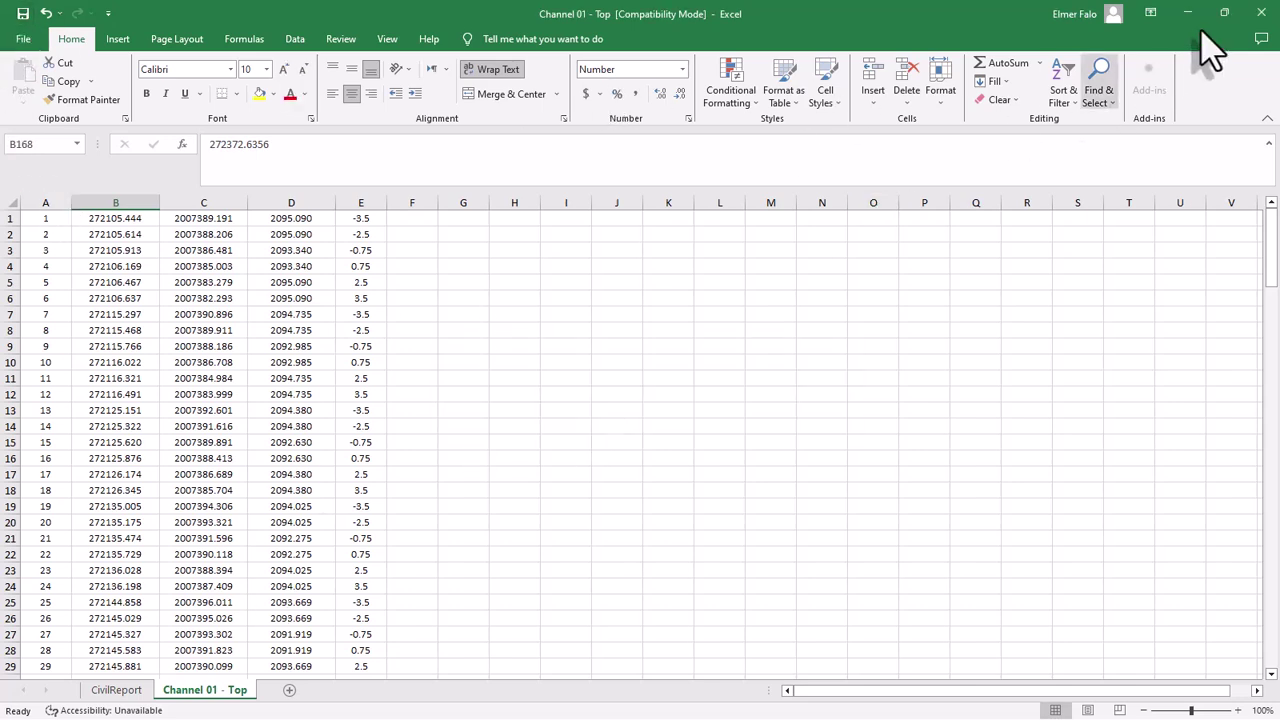
{"action": "left_click", "coordinate": [1262, 14]}
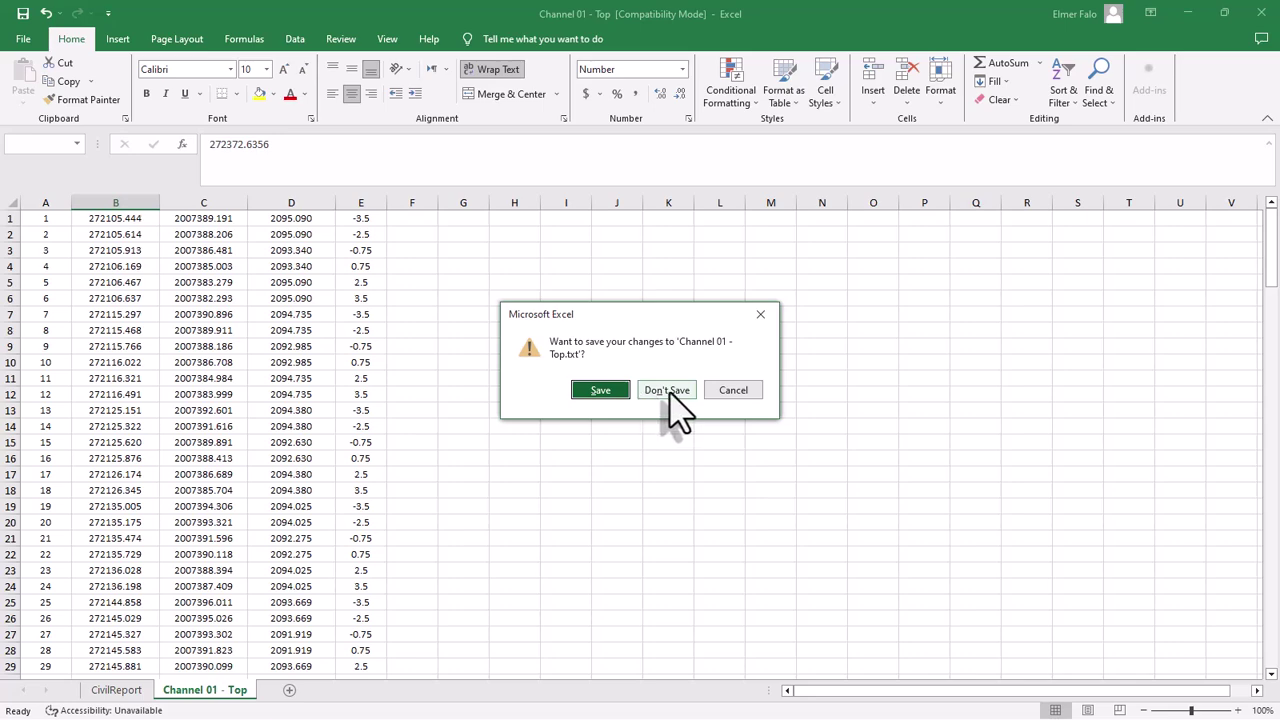
{"action": "left_click", "coordinate": [591, 393]}
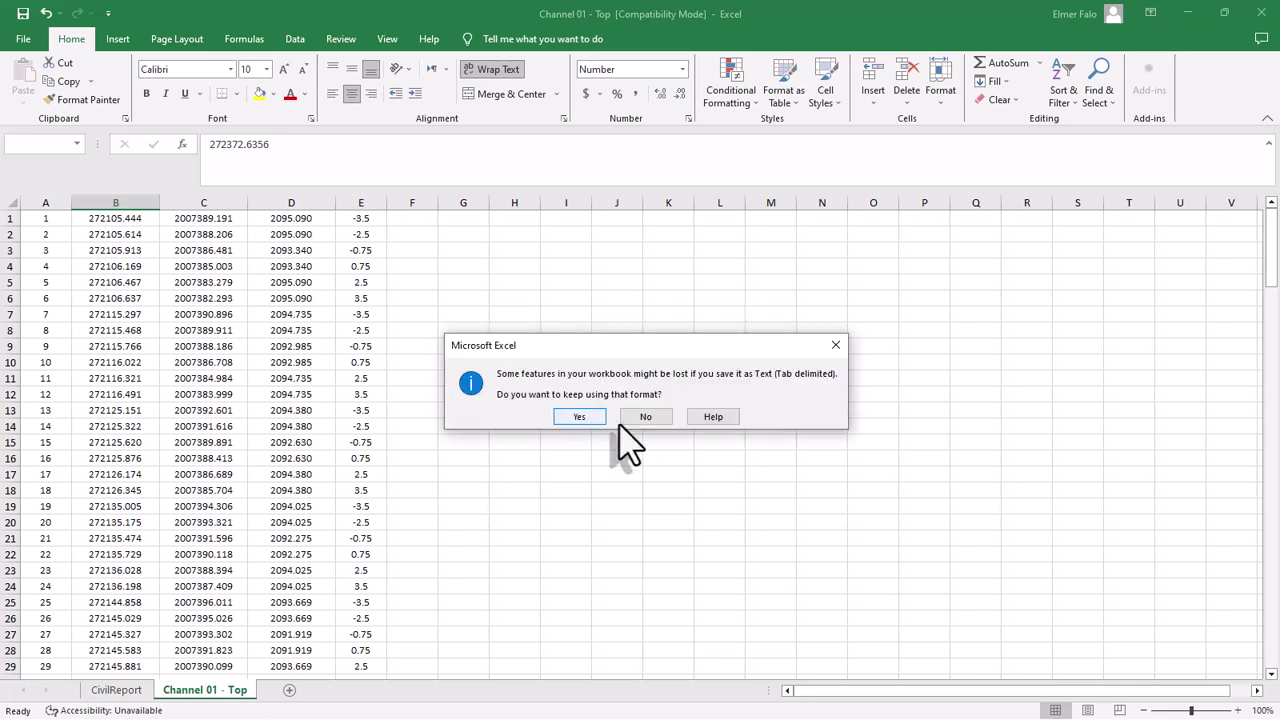
{"action": "left_click", "coordinate": [582, 417]}
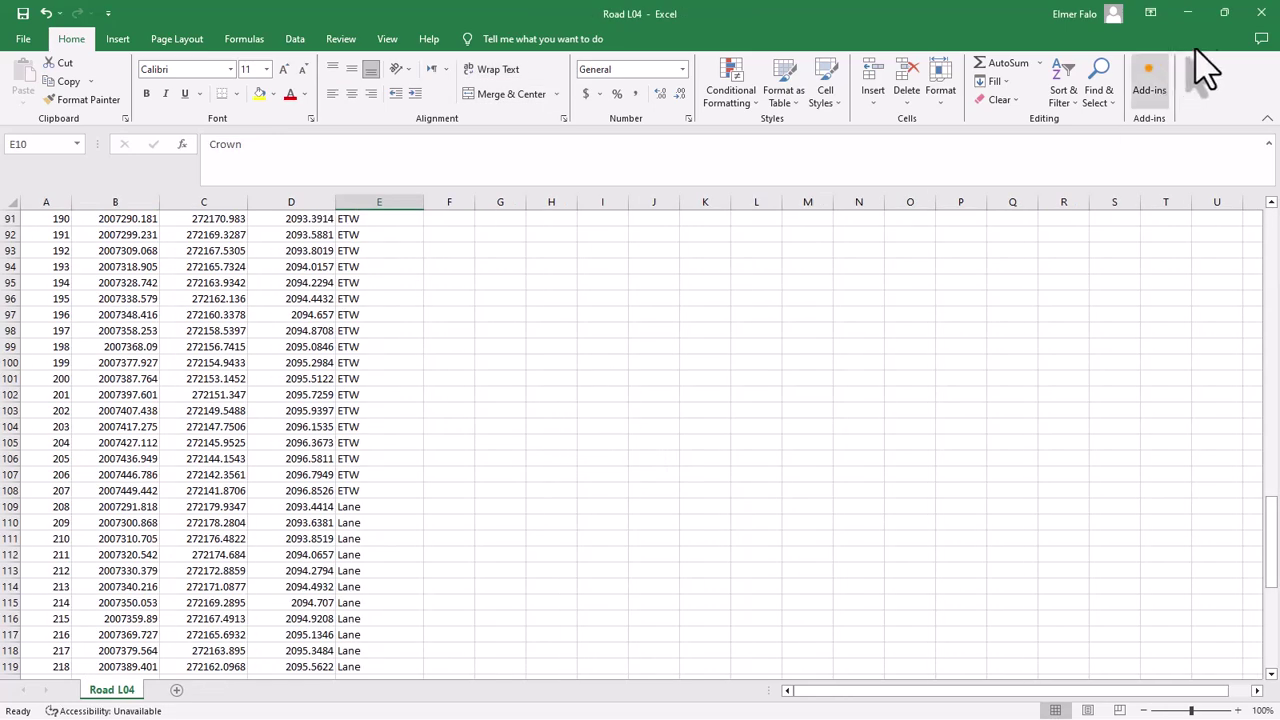
{"action": "left_click", "coordinate": [1262, 14]}
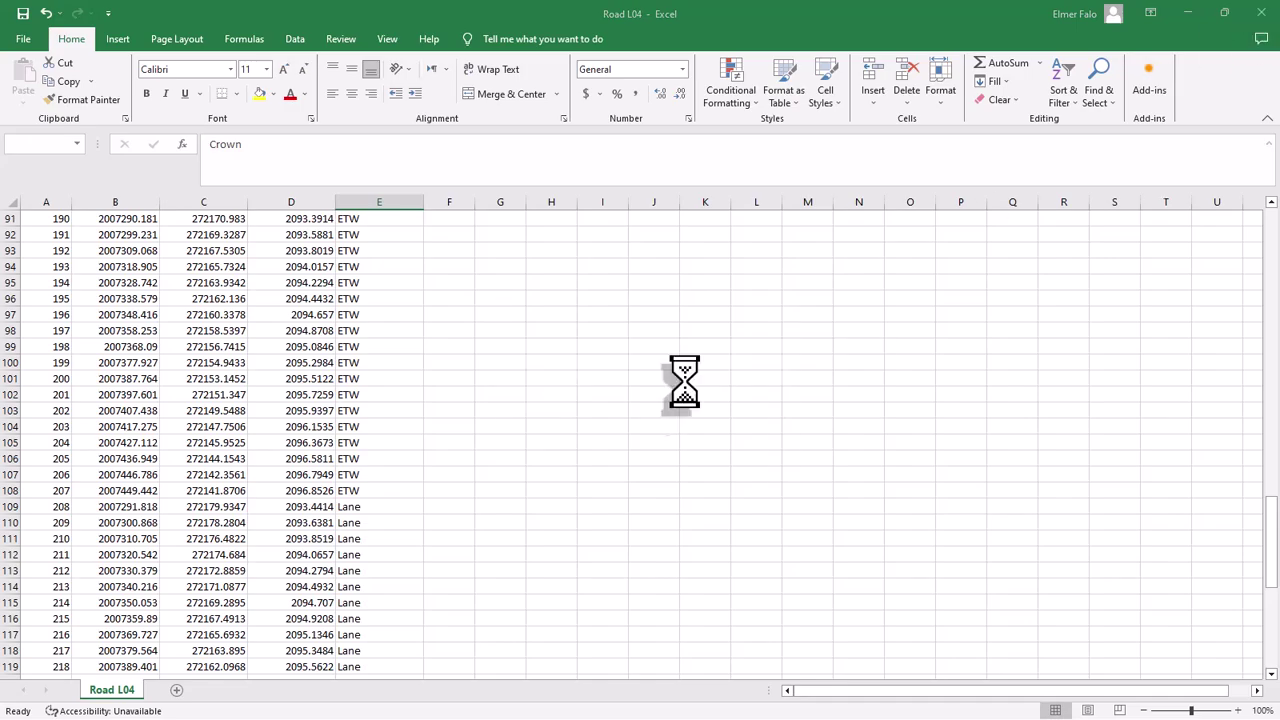
{"action": "left_click", "coordinate": [667, 390]}
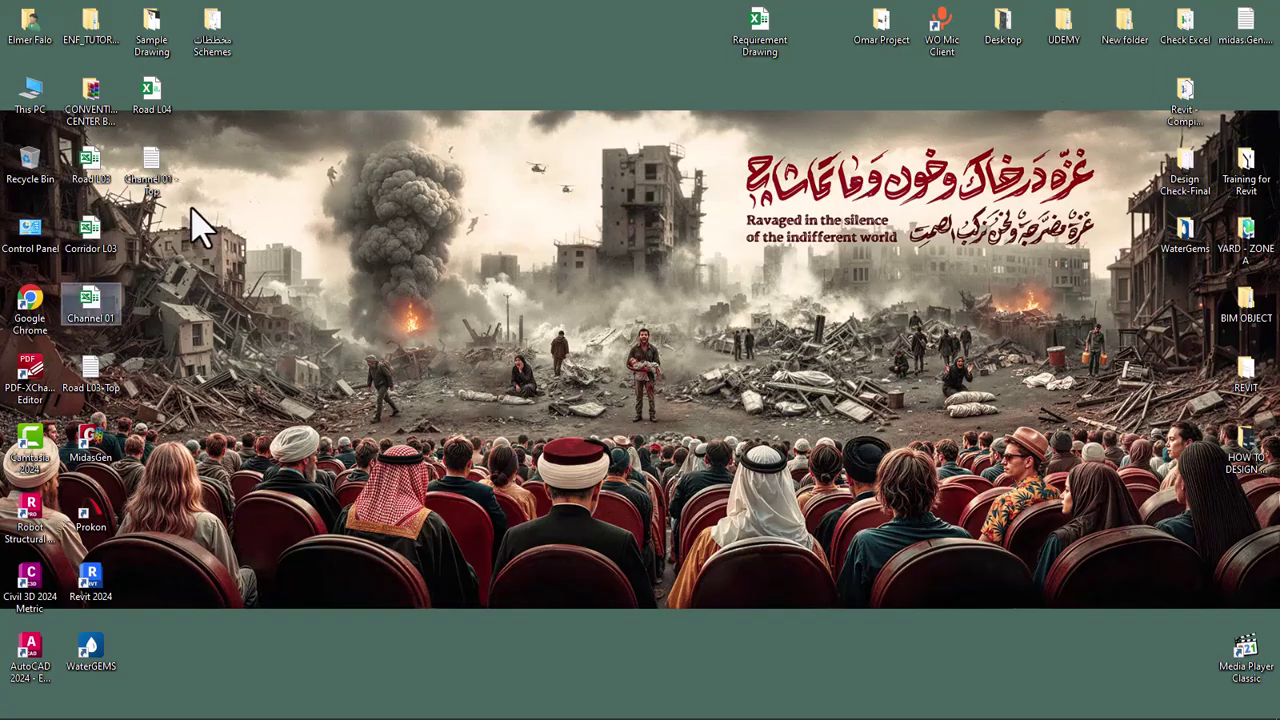
- Open the Channel 01 - Top text file from the Desktop, check its point rows, and close it
{"action": "left_click", "coordinate": [145, 175]}
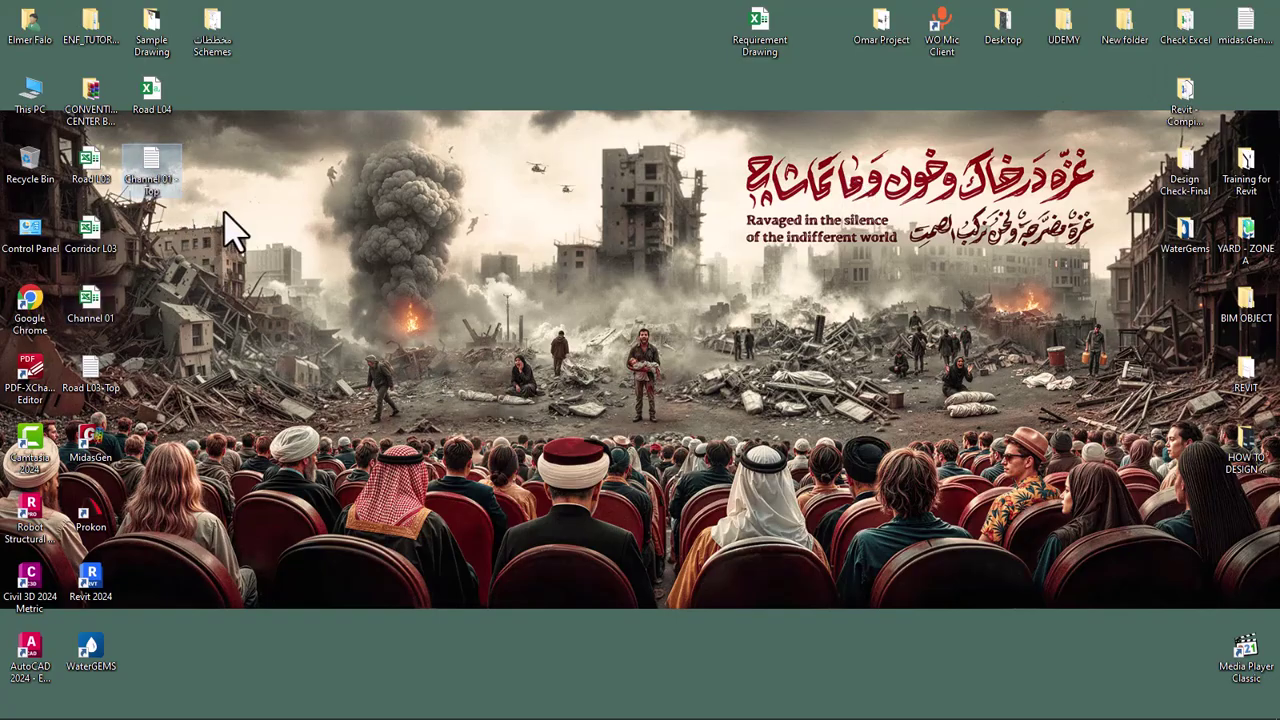
{"action": "double_click", "coordinate": [150, 178]}
{"action": "scroll", "coordinate": [424, 390], "scroll_direction": "down", "scroll_amount": 20}
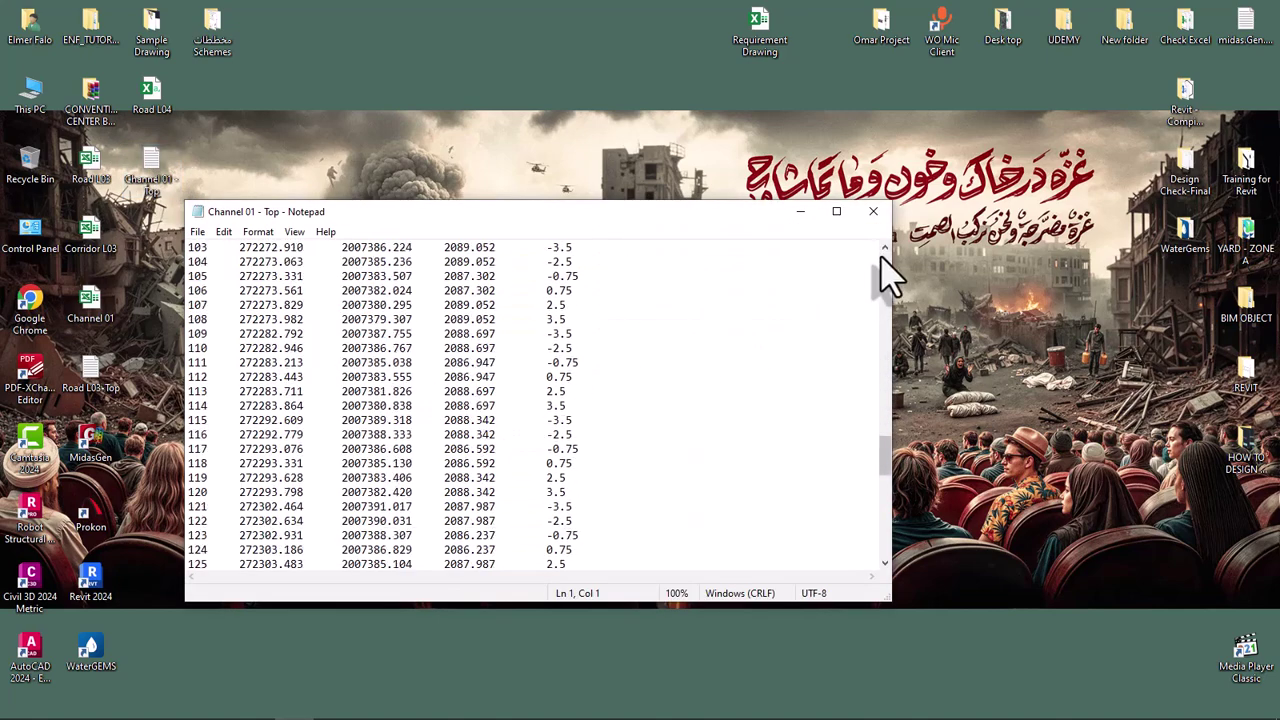
{"action": "left_click", "coordinate": [873, 211]}
{"action": "mouse_move", "coordinate": [152, 168]}
{"action": "left_mouse_down"}
{"action": "mouse_move", "coordinate": [362, 328]}
{"action": "mouse_move", "coordinate": [158, 192]}
{"action": "left_mouse_up"}
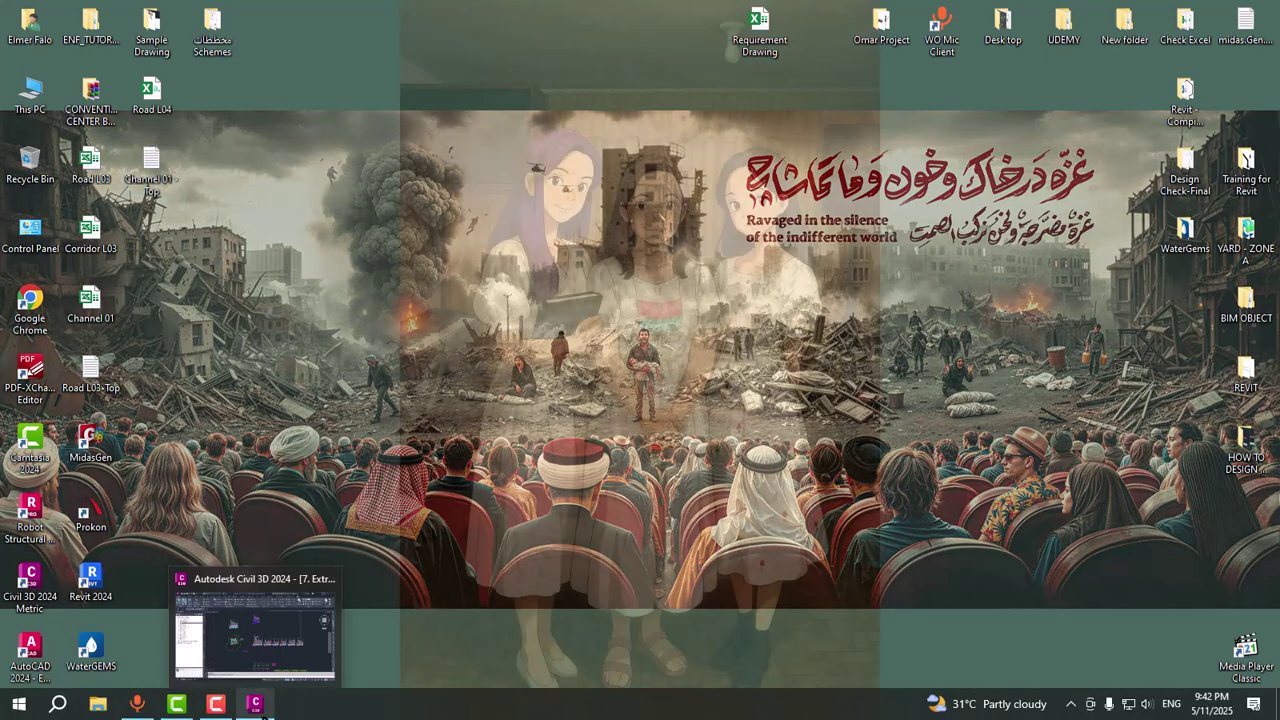
- Switch to Civil 3D, show the Prospector tree, and examine the whole drawing with its site plan, profiles, sections and tables
{"action": "left_click", "coordinate": [258, 705]}
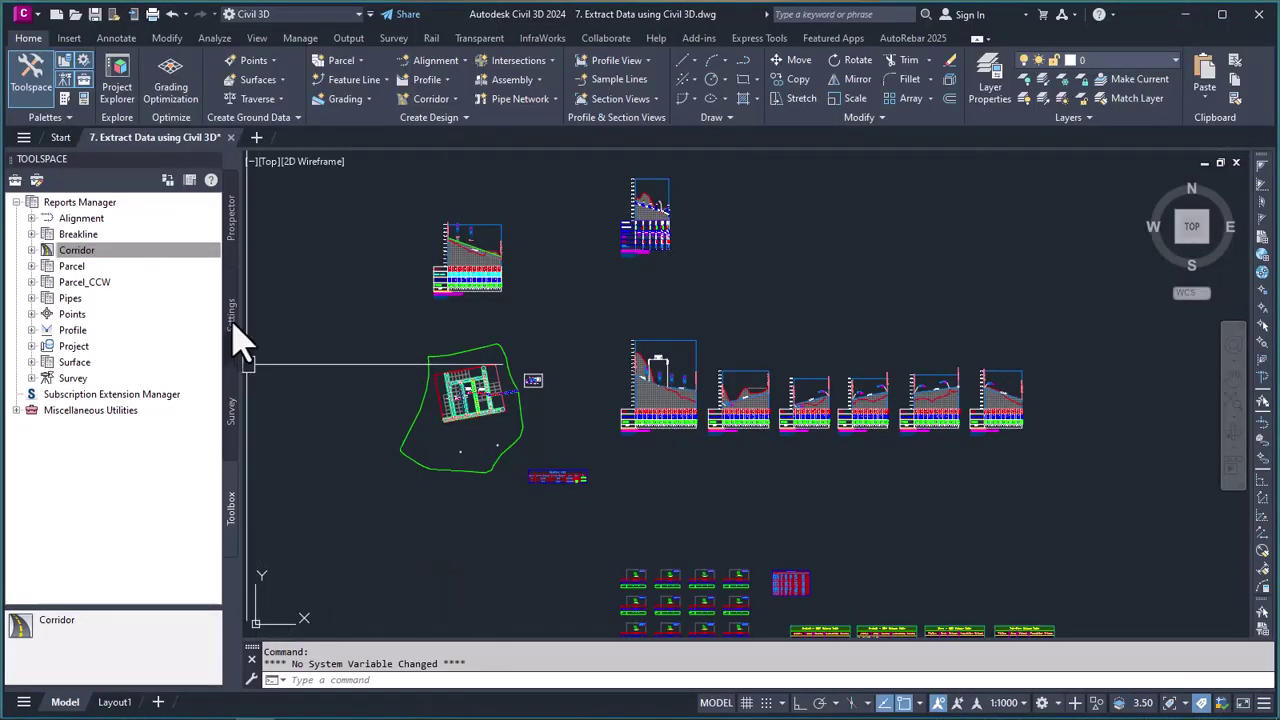
{"action": "left_click", "coordinate": [233, 221]}
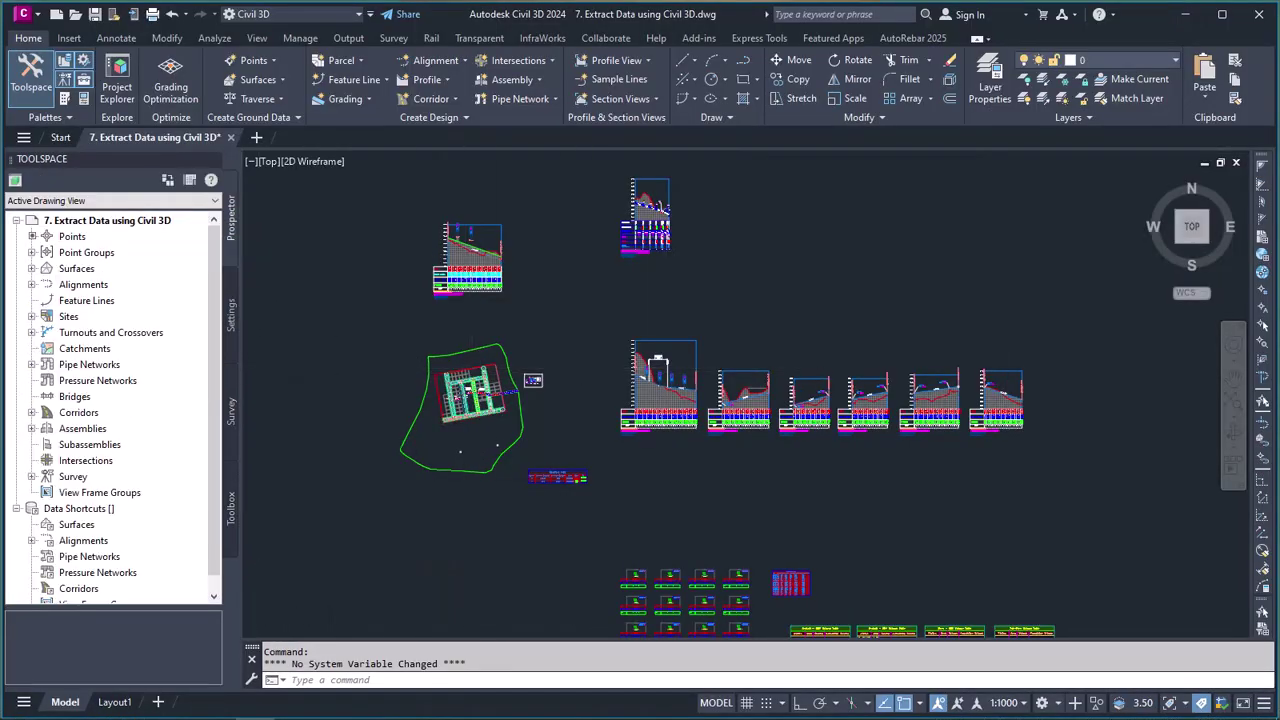
{"action": "scroll", "coordinate": [566, 365], "scroll_direction": "down", "scroll_amount": 2}
{"action": "type", "text": "z"}
{"action": "key", "text": "Return"}
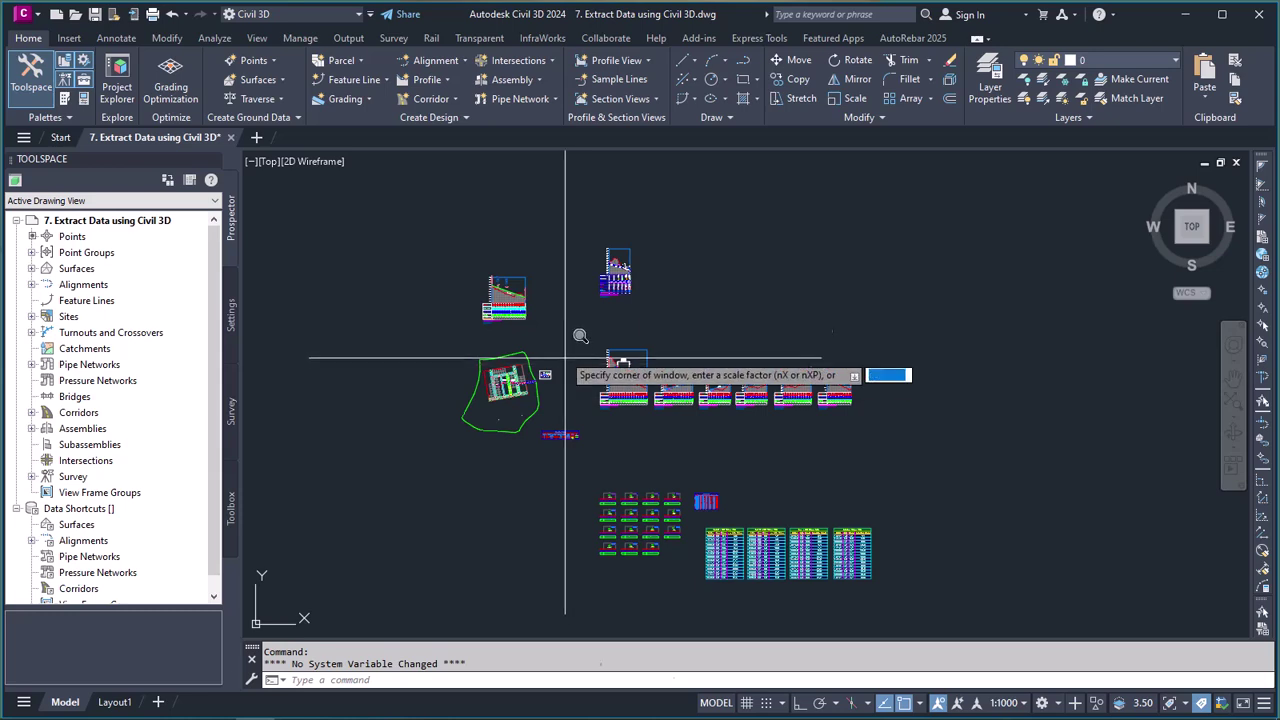
{"action": "left_click", "coordinate": [424, 212]}
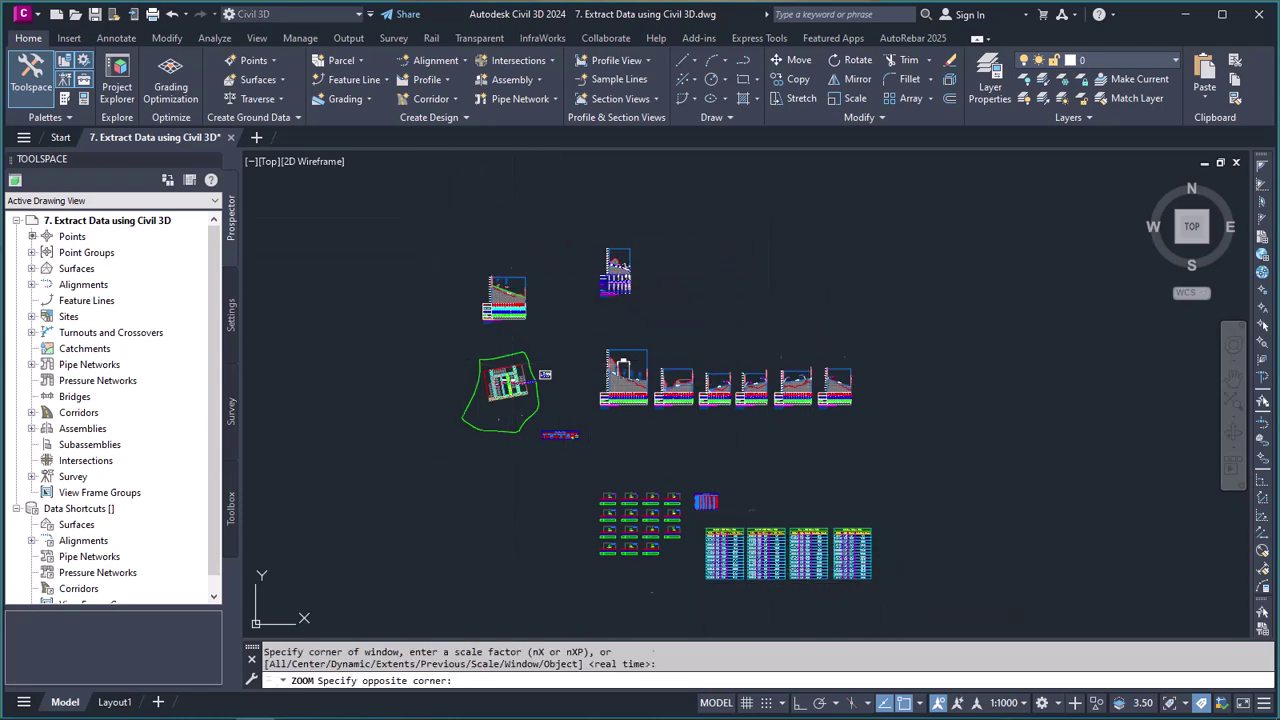
{"action": "left_click", "coordinate": [920, 602]}
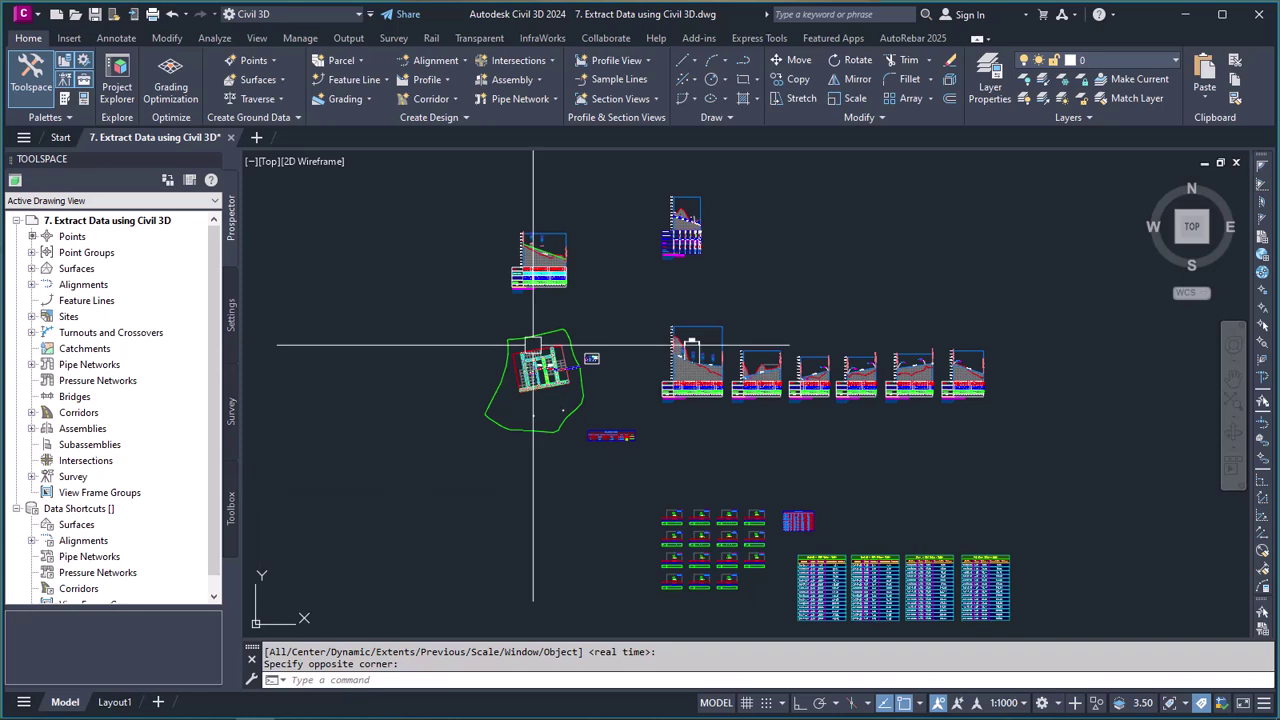
{"action": "scroll", "coordinate": [611, 349], "scroll_direction": "down", "scroll_amount": 3}
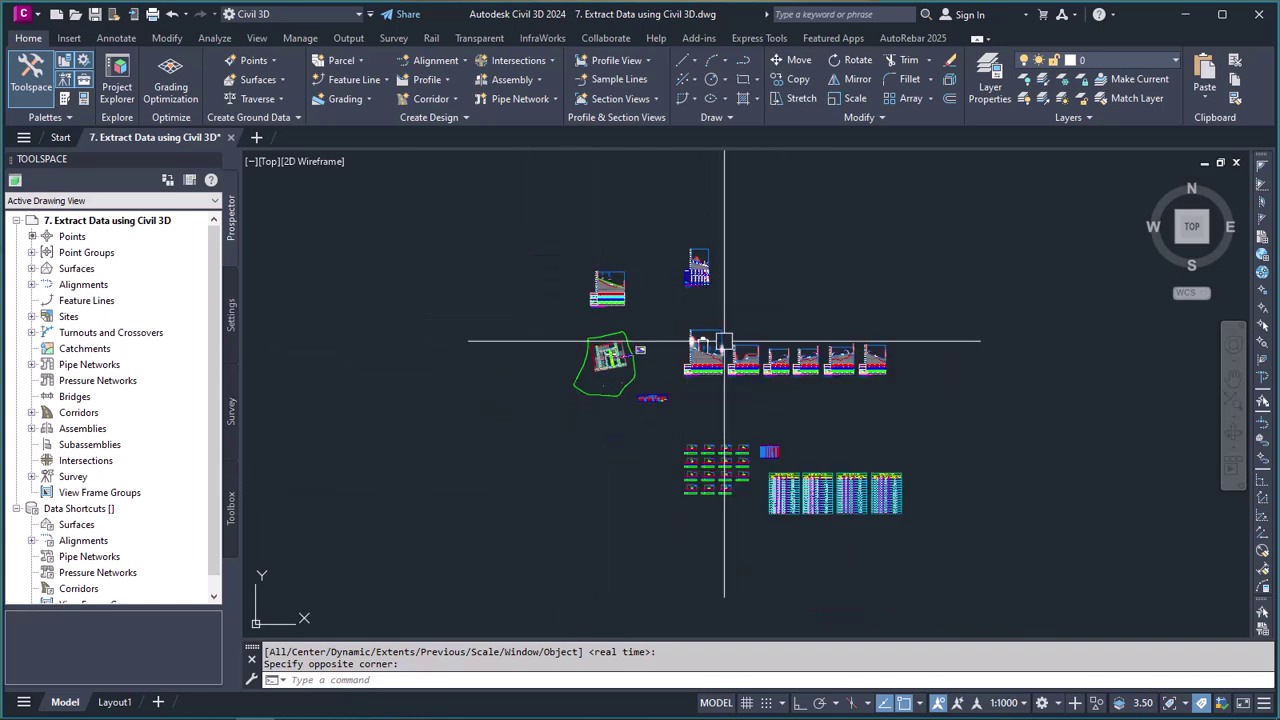
{"action": "type", "text": "z"}
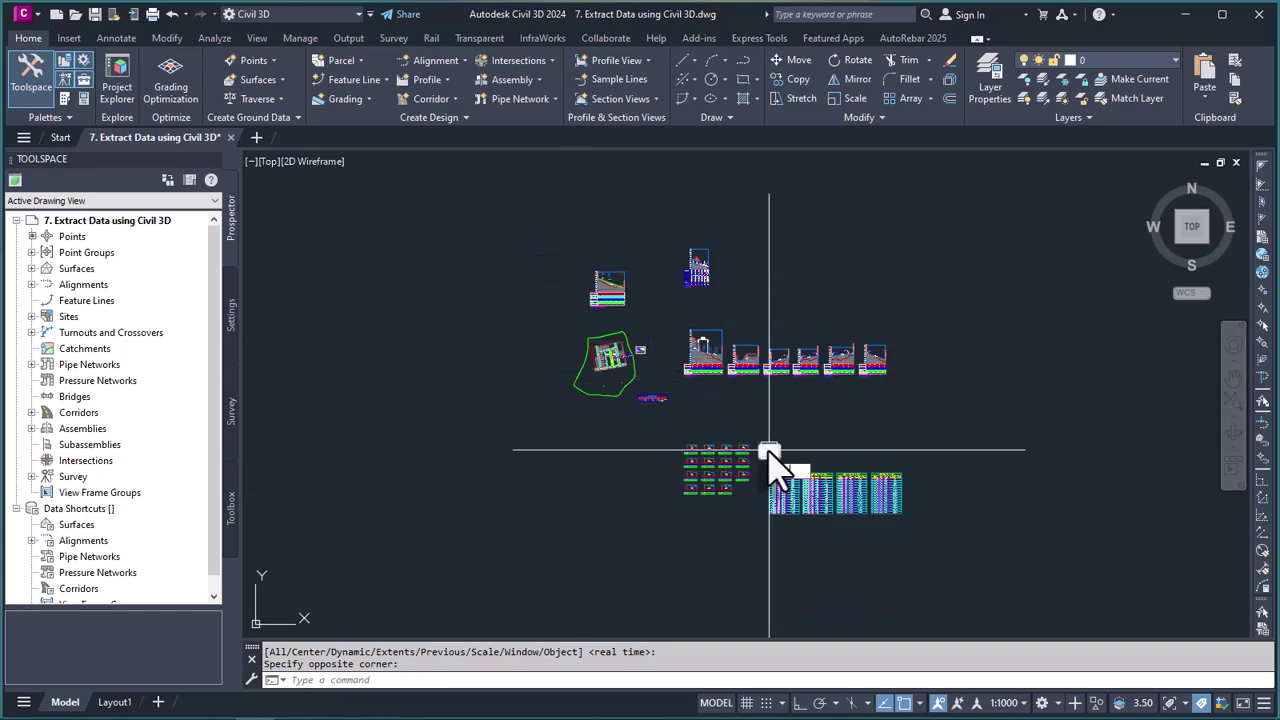
{"action": "key", "text": "Return"}
{"action": "left_click", "coordinate": [606, 235]}
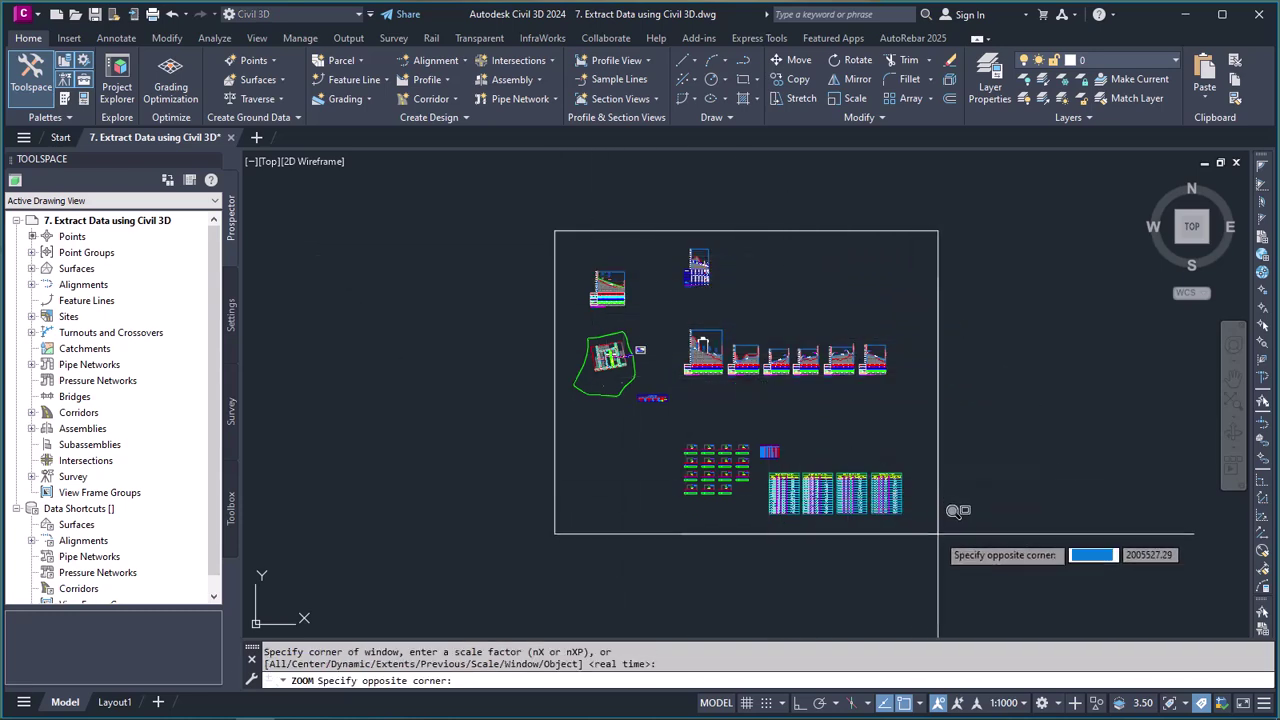
{"action": "left_click", "coordinate": [888, 532]}
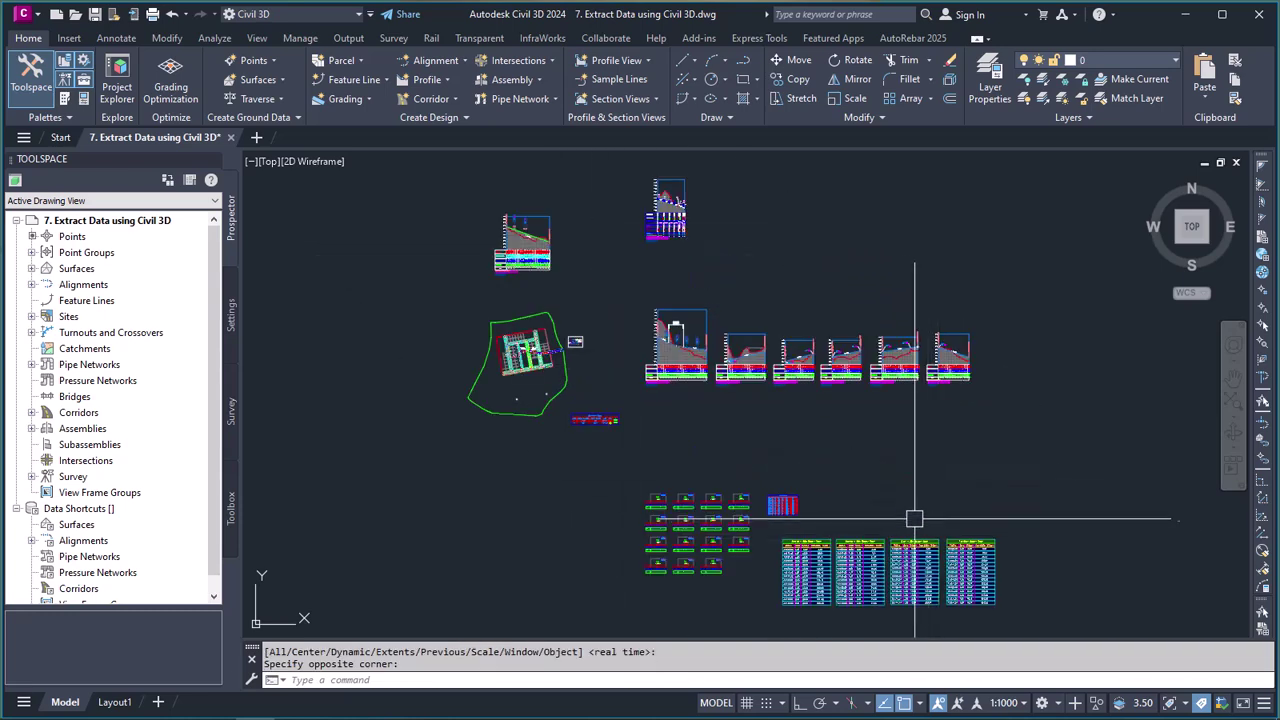
- Expand the Corridor reports in the Reports Manager and highlight the Section Points Report
{"action": "left_click", "coordinate": [232, 512]}
{"action": "left_click", "coordinate": [32, 250]}
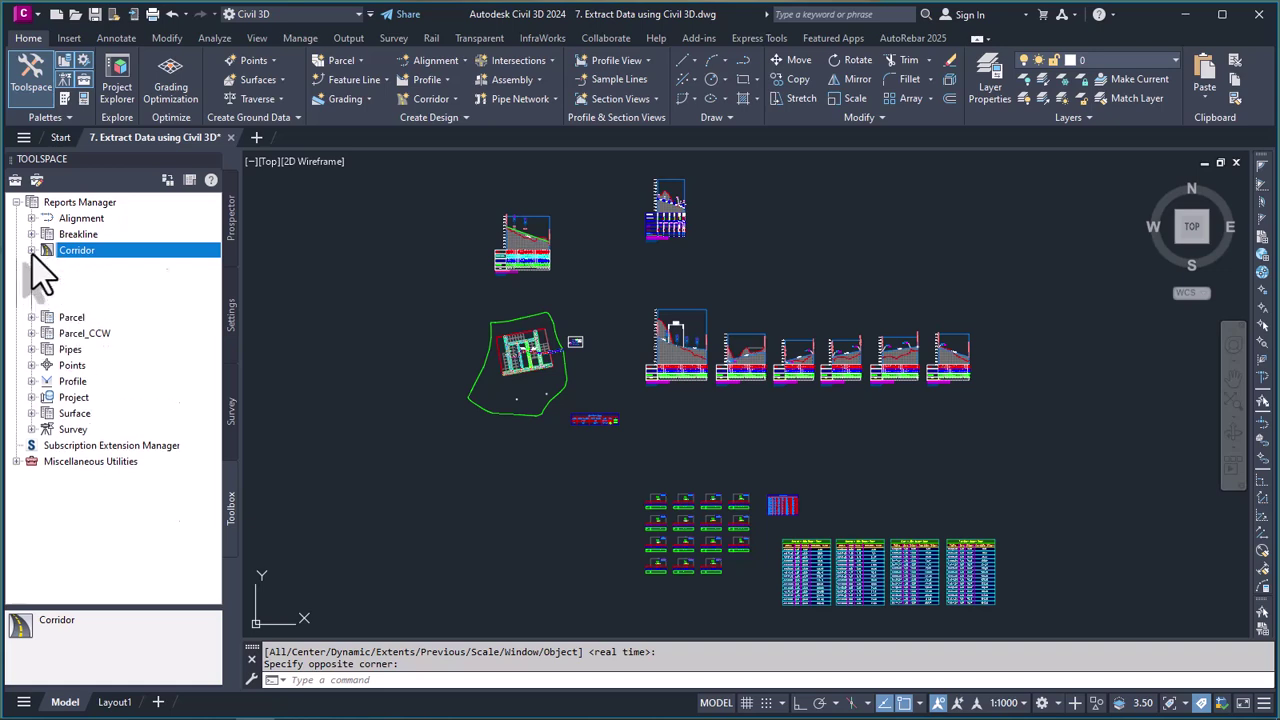
{"action": "left_click", "coordinate": [110, 362]}
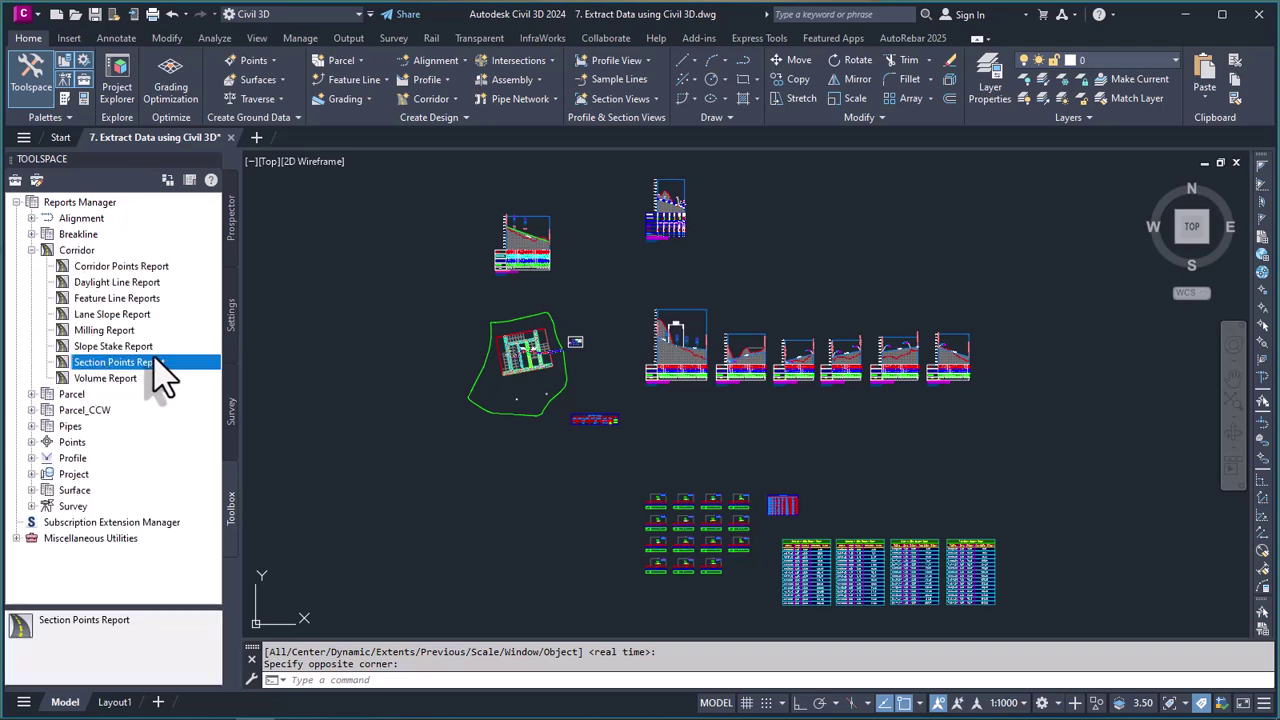
{"action": "left_click", "coordinate": [300, 309]}
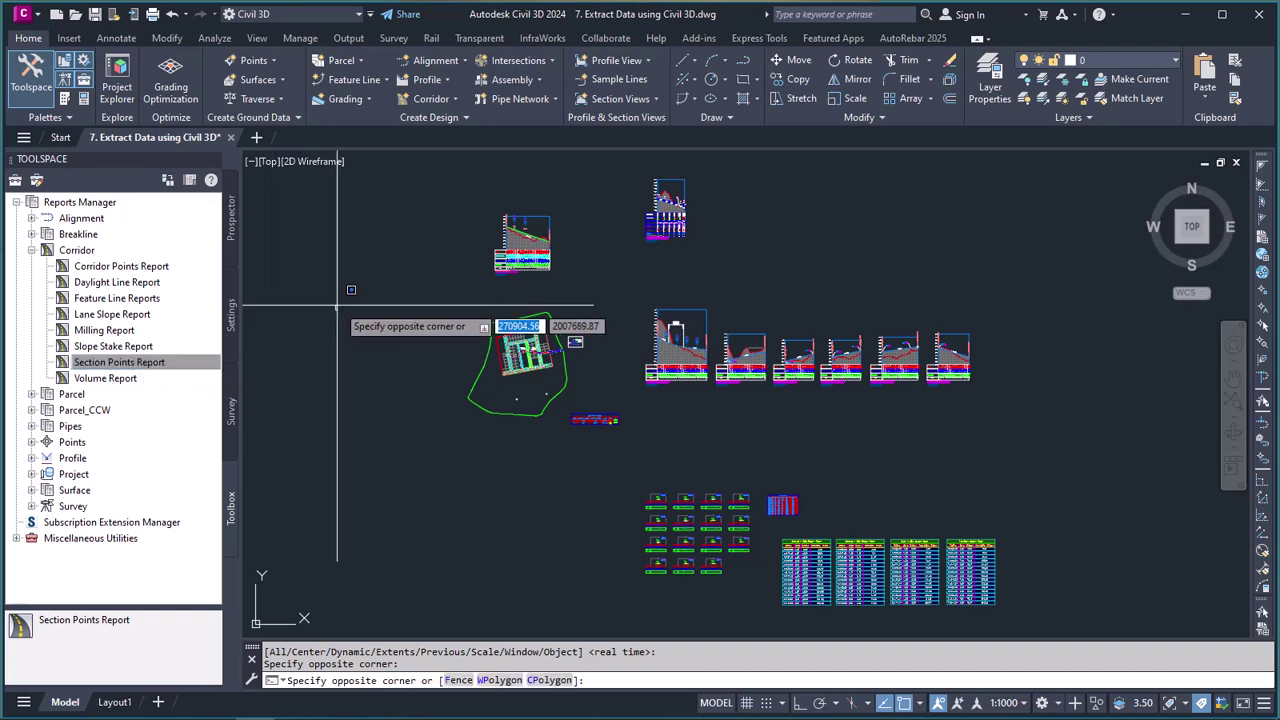